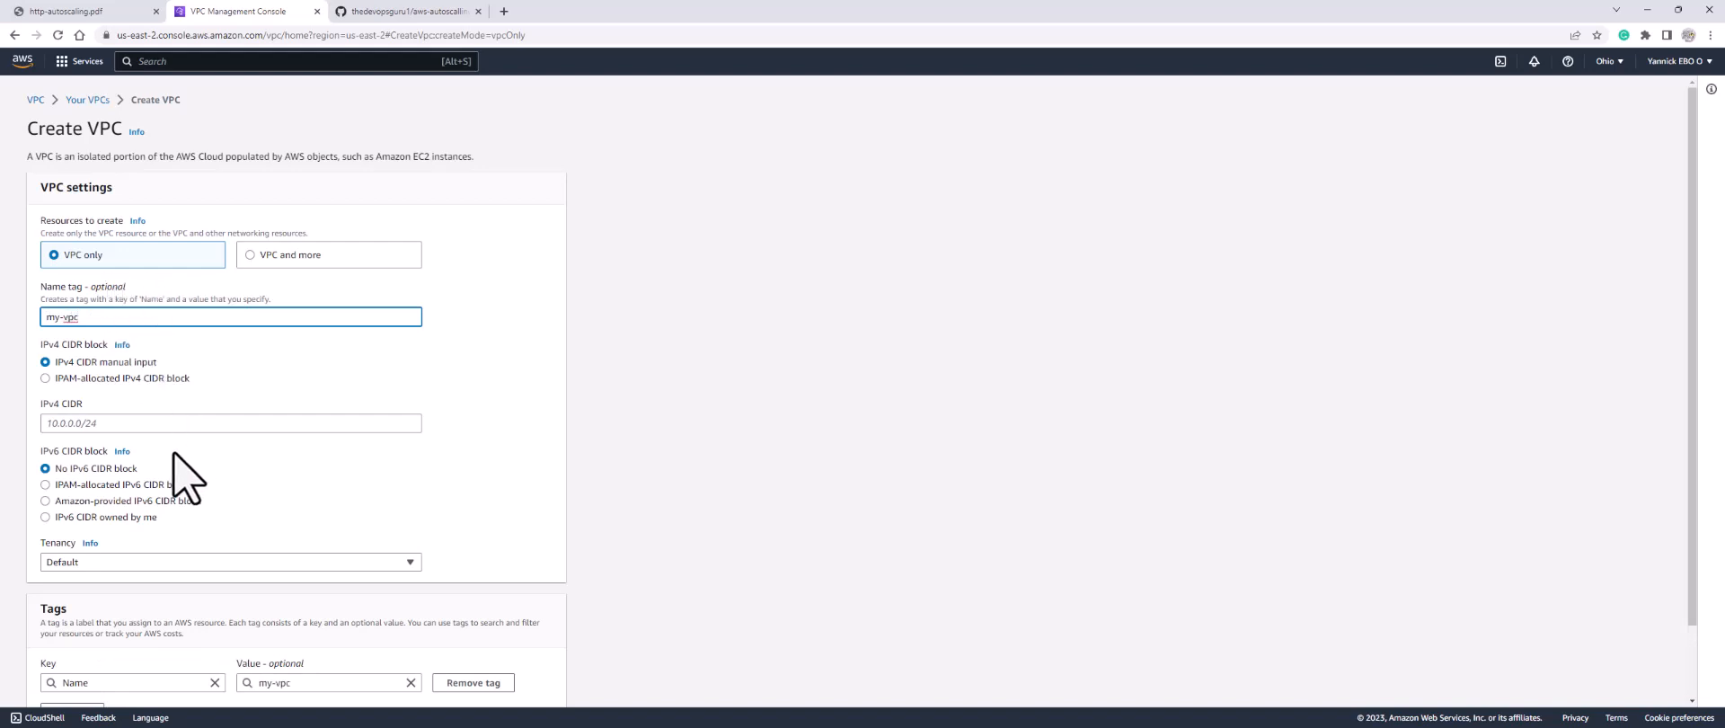
Step: Enter 192.168.0.0/16 as the IPv4 CIDR and create the VPC my-vpc
left_click(162, 427)
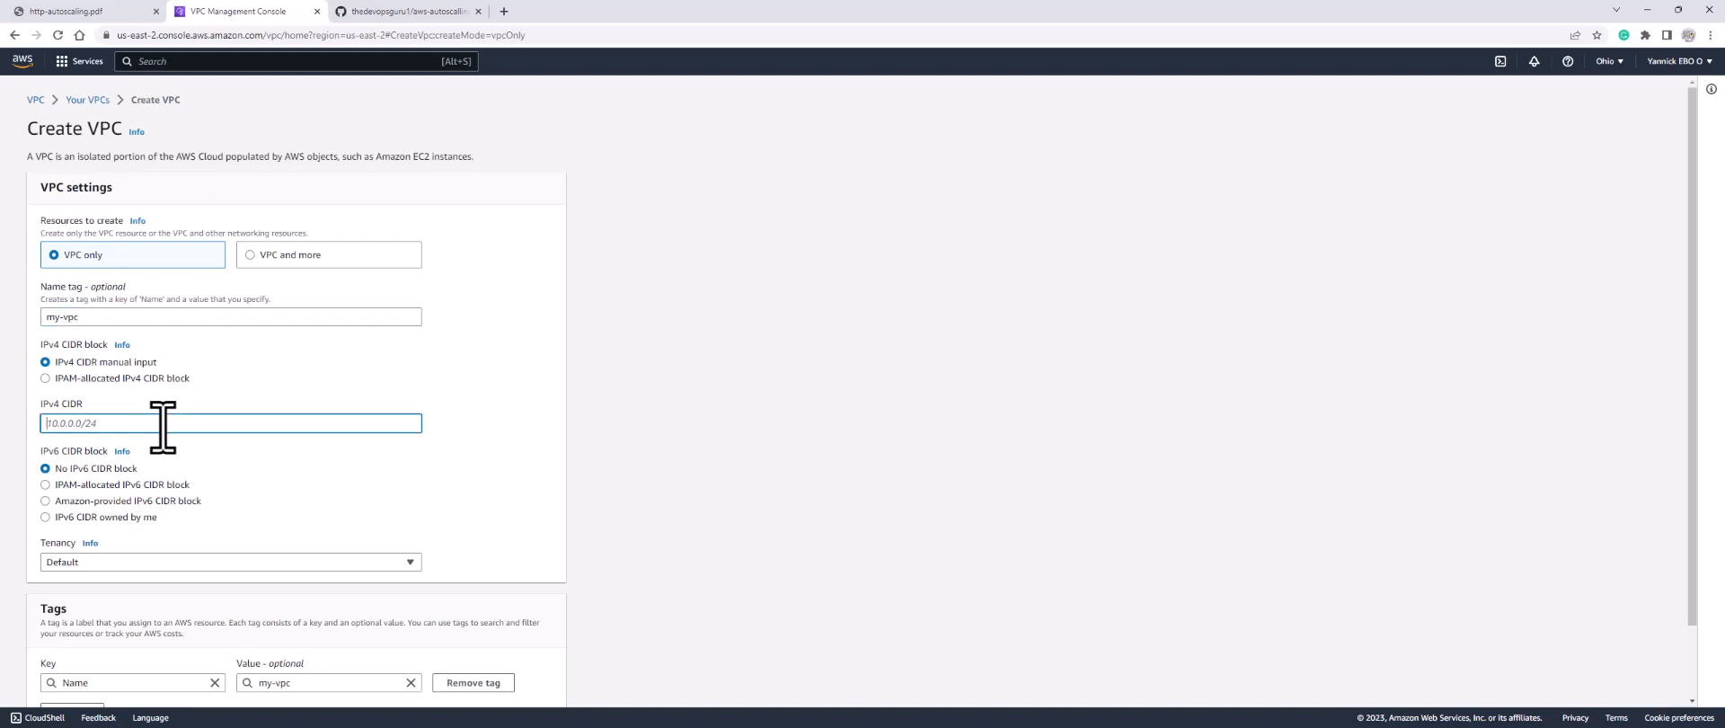
type("192.168.0.0/16")
scroll(136, 530, "down", 1)
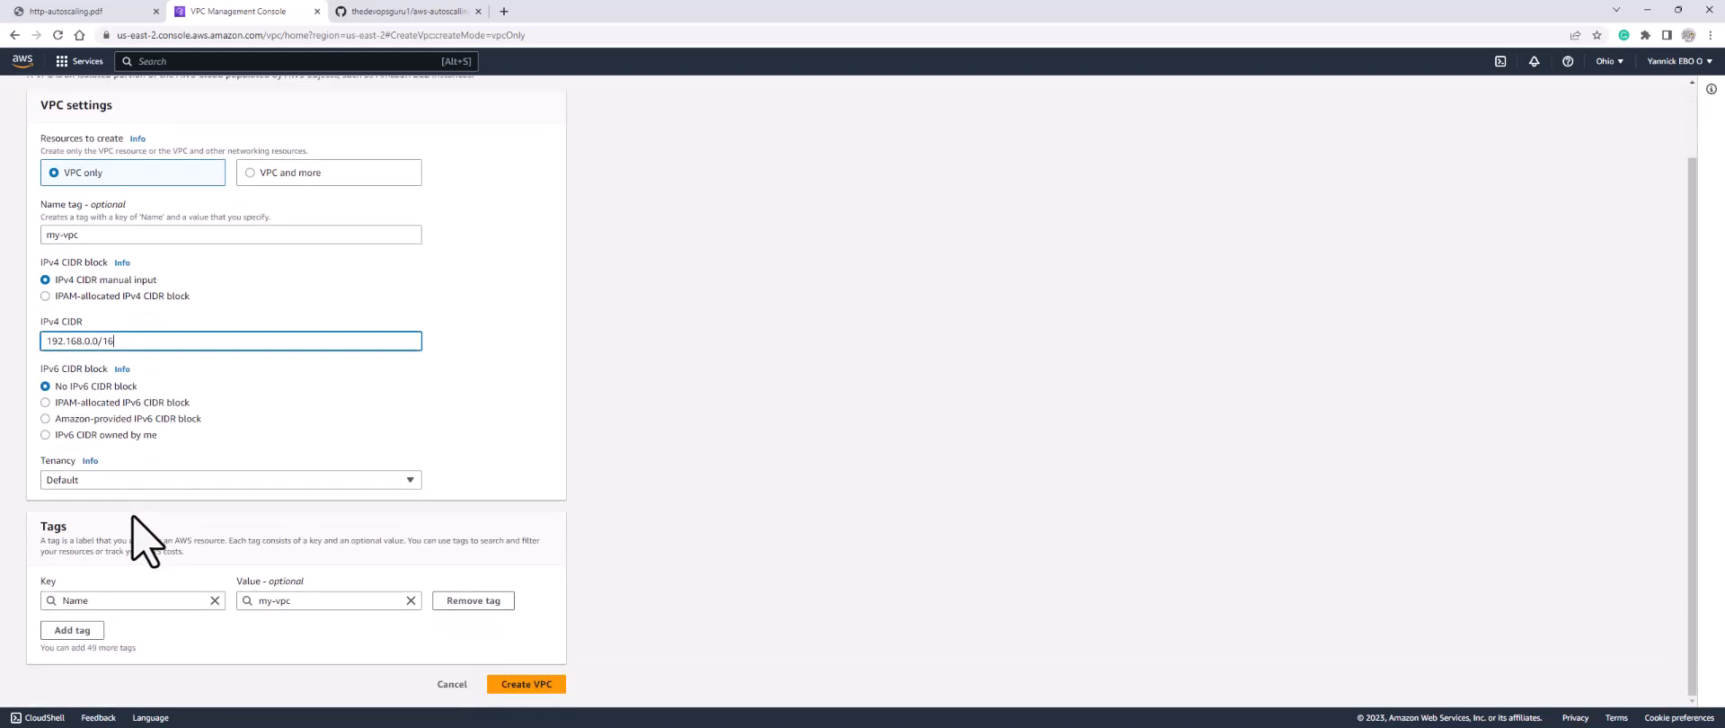
left_click(528, 686)
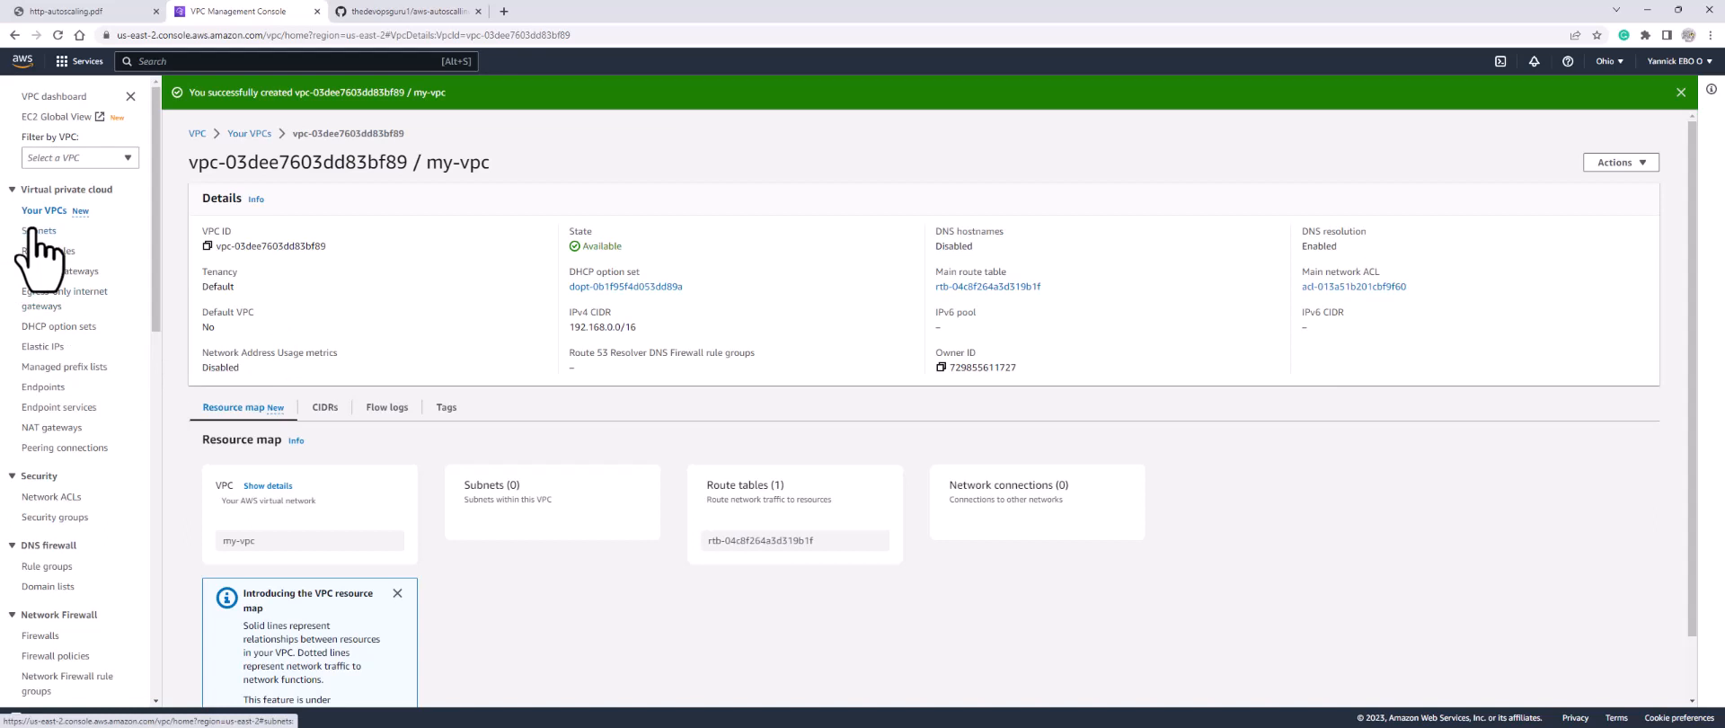
left_click(54, 11)
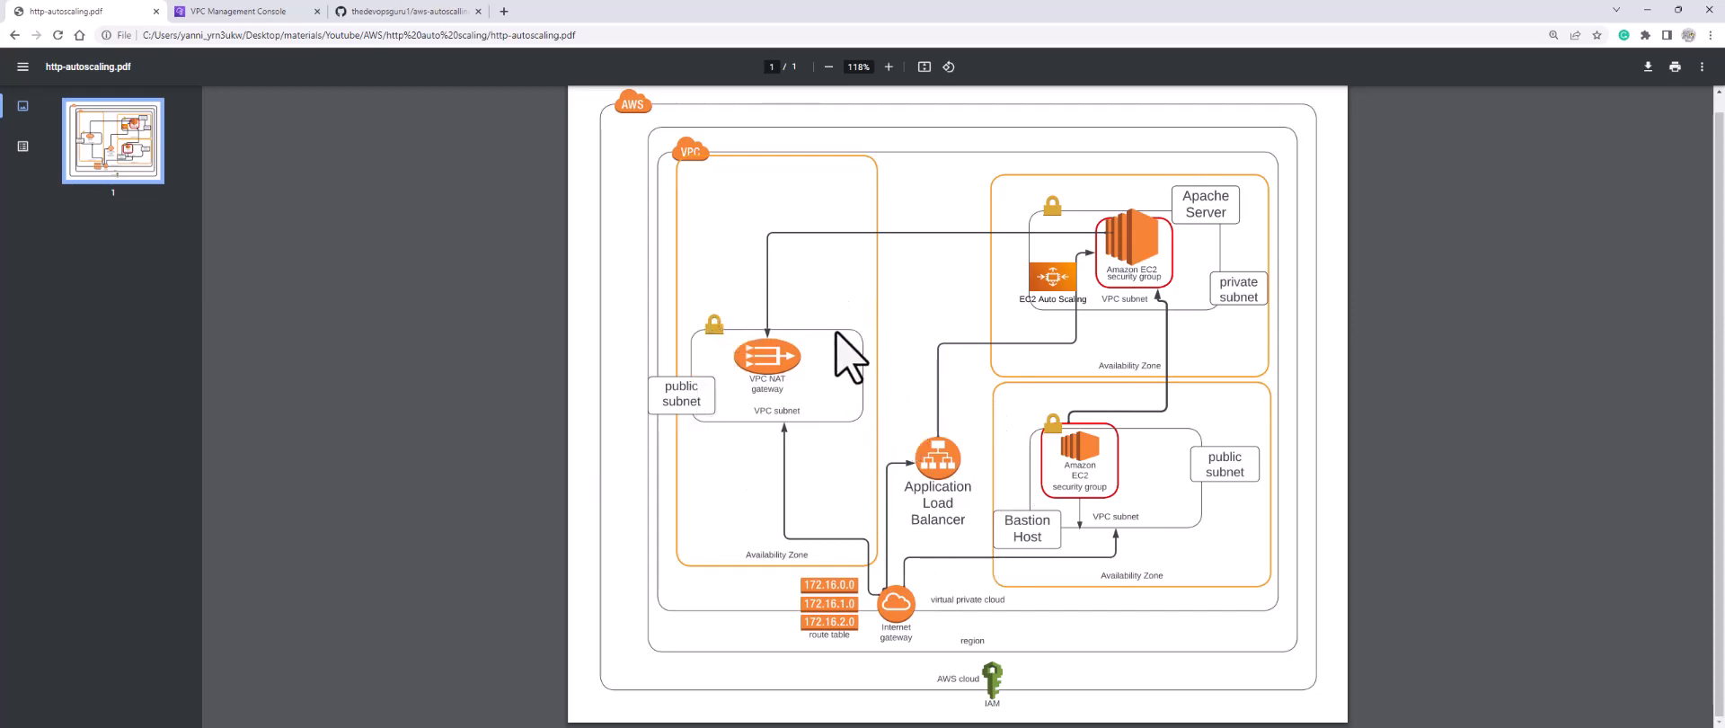
left_click(224, 12)
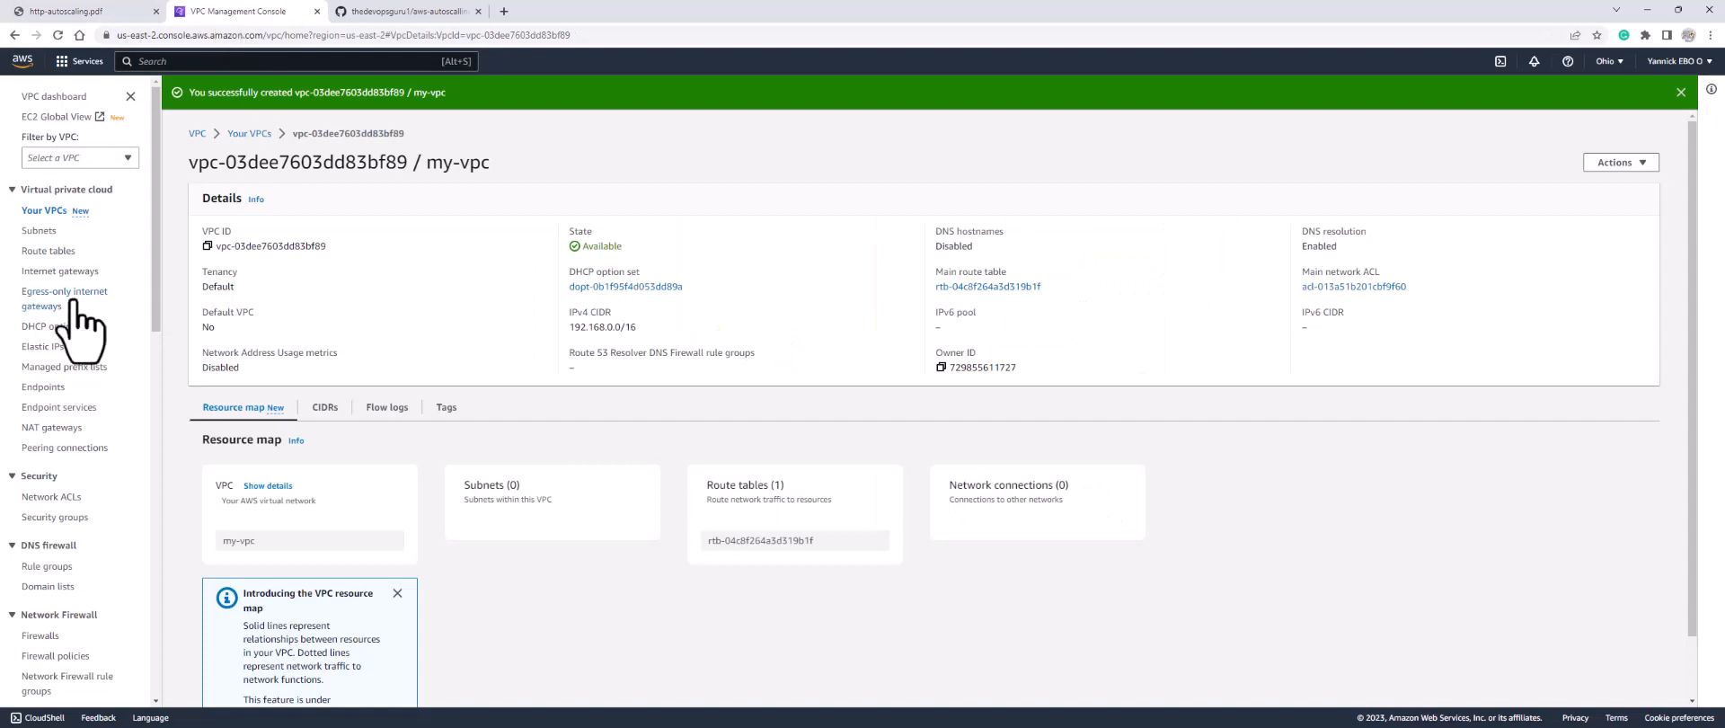
Step: Start a new subnet from the Subnets list and assign it to my-vpc
left_click(39, 232)
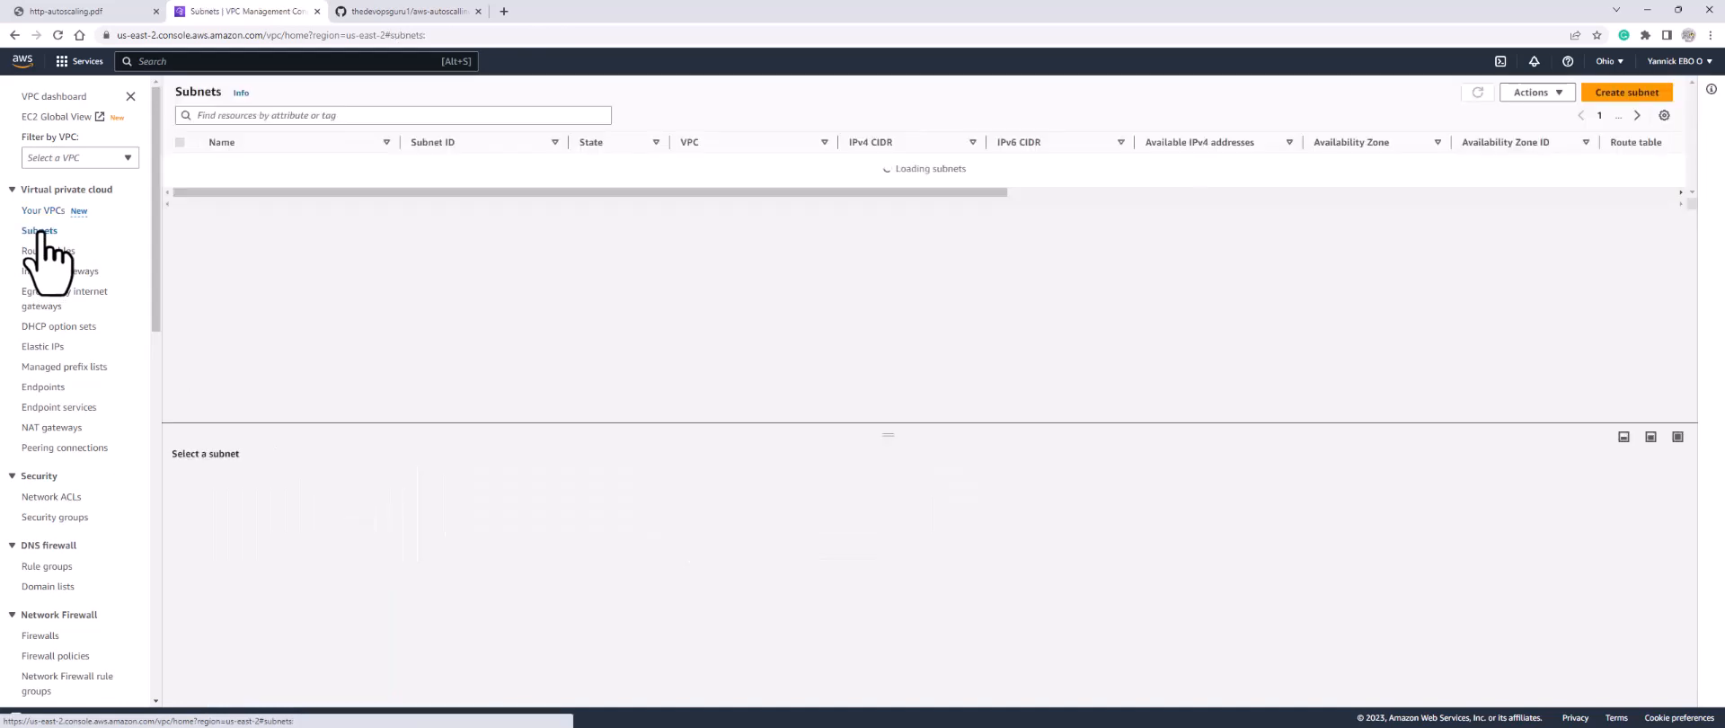
left_click(1628, 92)
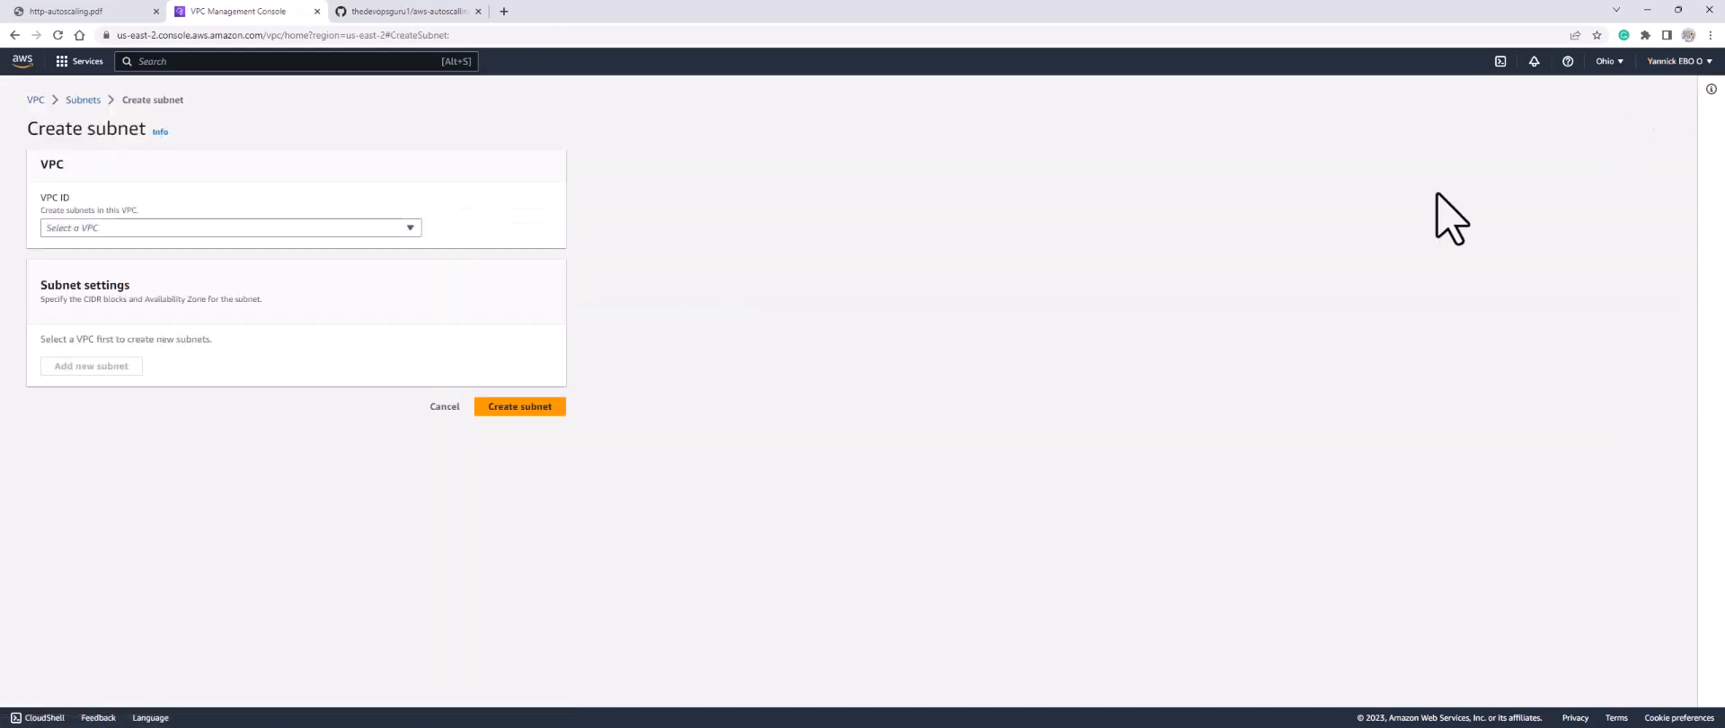
left_click(142, 231)
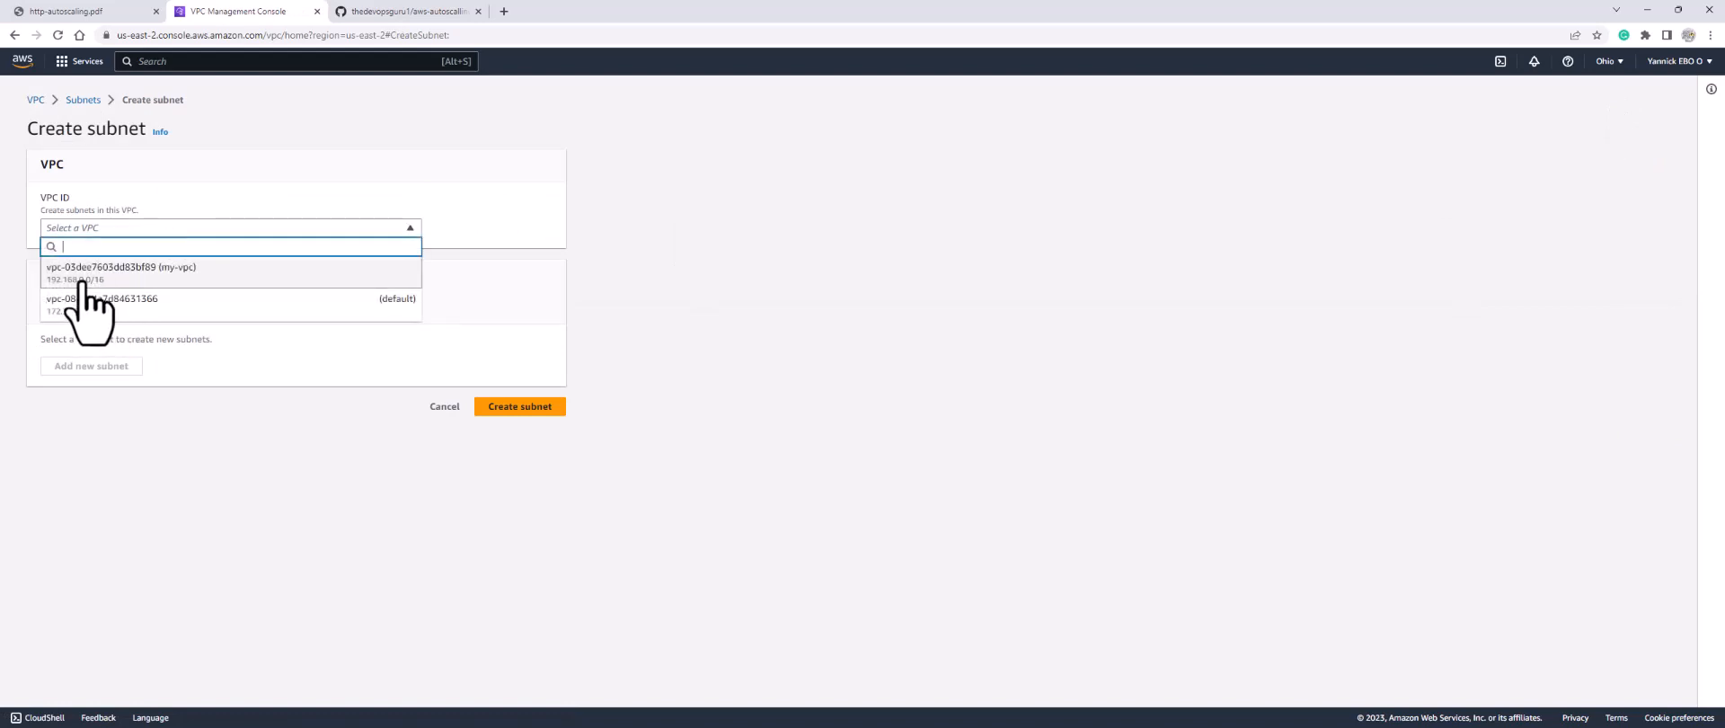
left_click(186, 274)
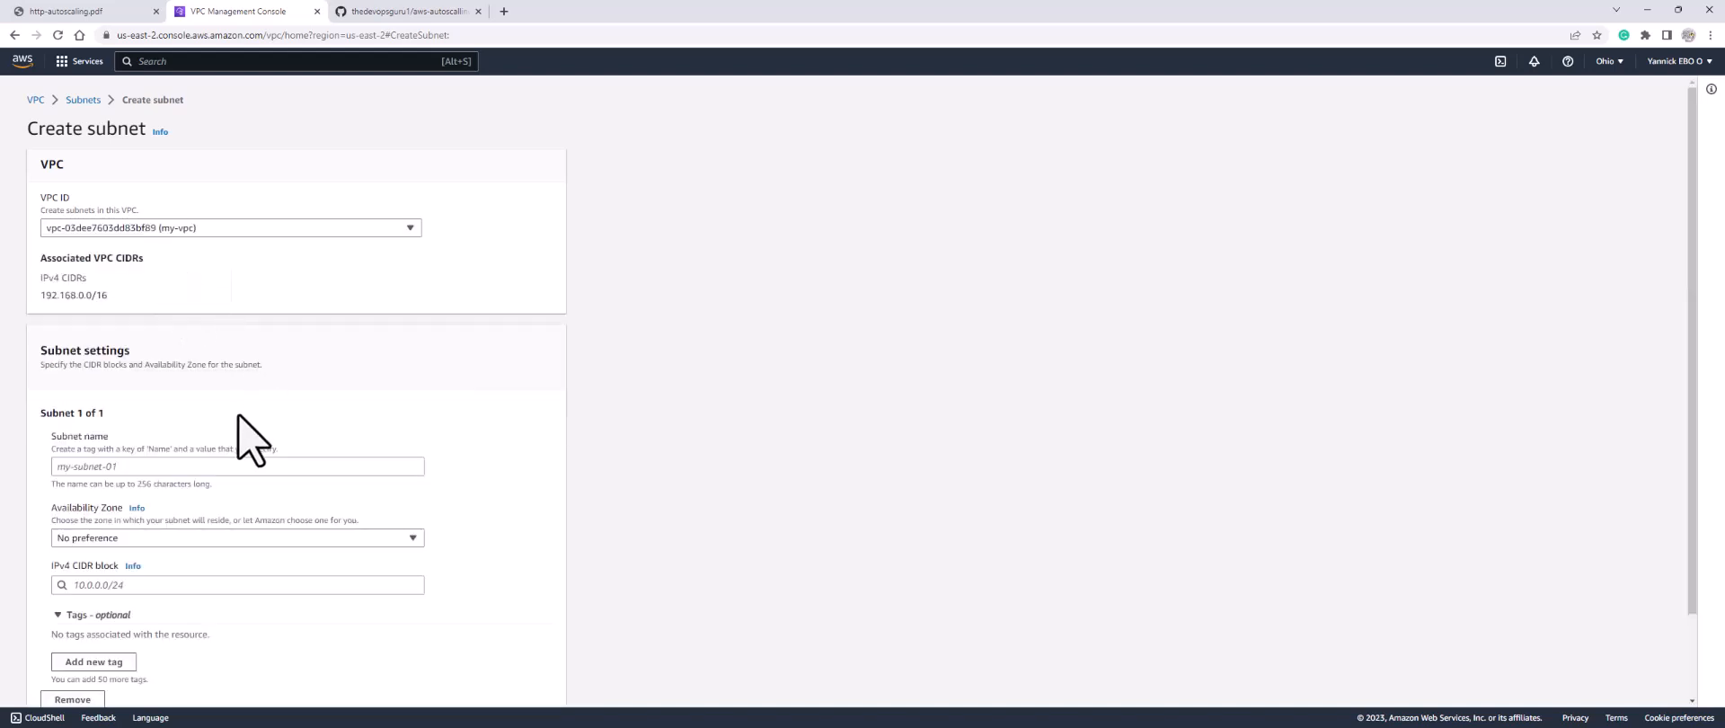
scroll(243, 422, "down", 2)
Step: Define bastion-subnet in us-east-2a with CIDR 192.168.1.0/24, then add a second subnet entry
left_click(215, 368)
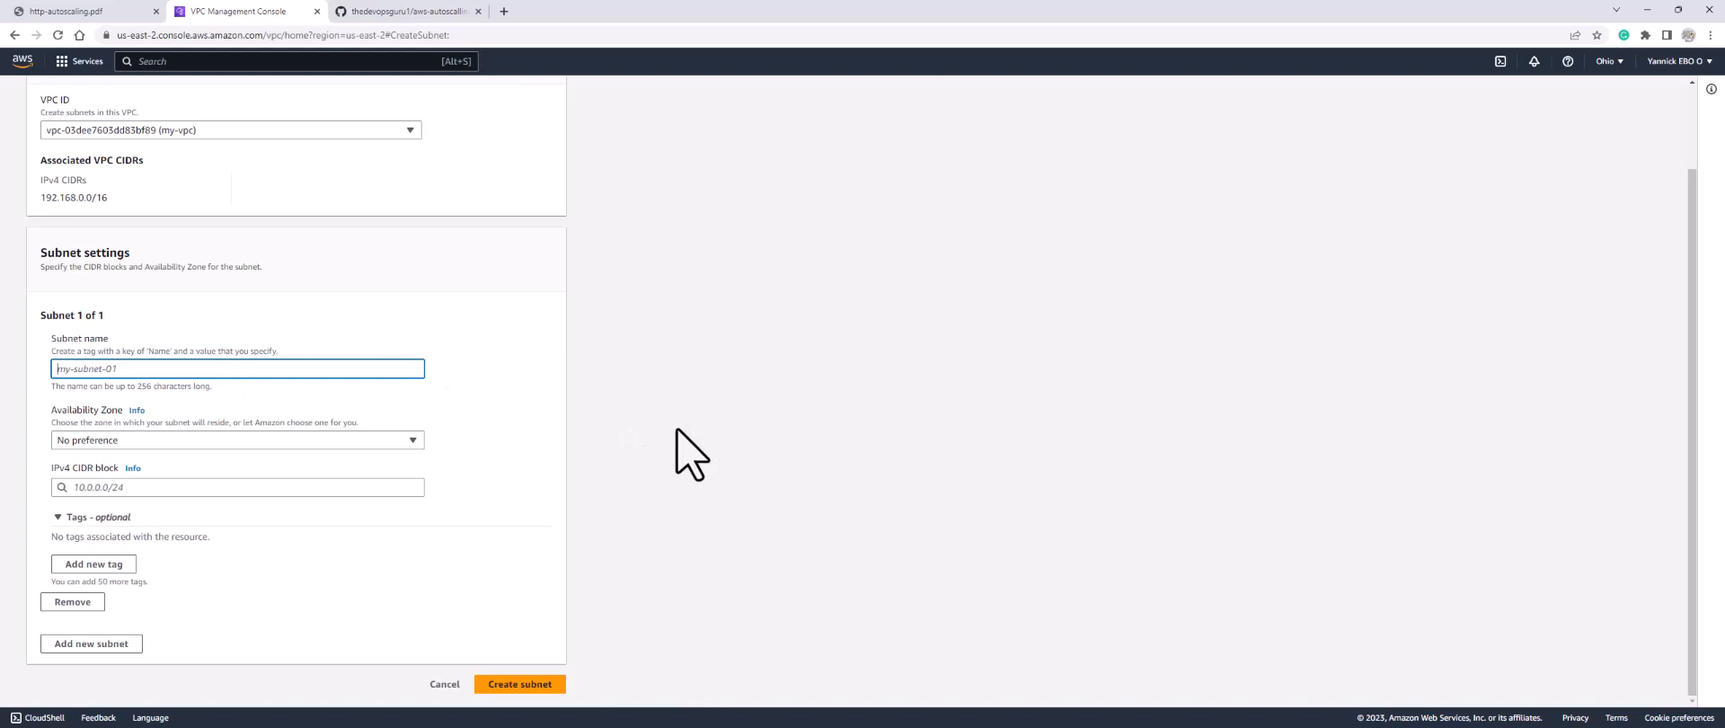
type("bastion-su")
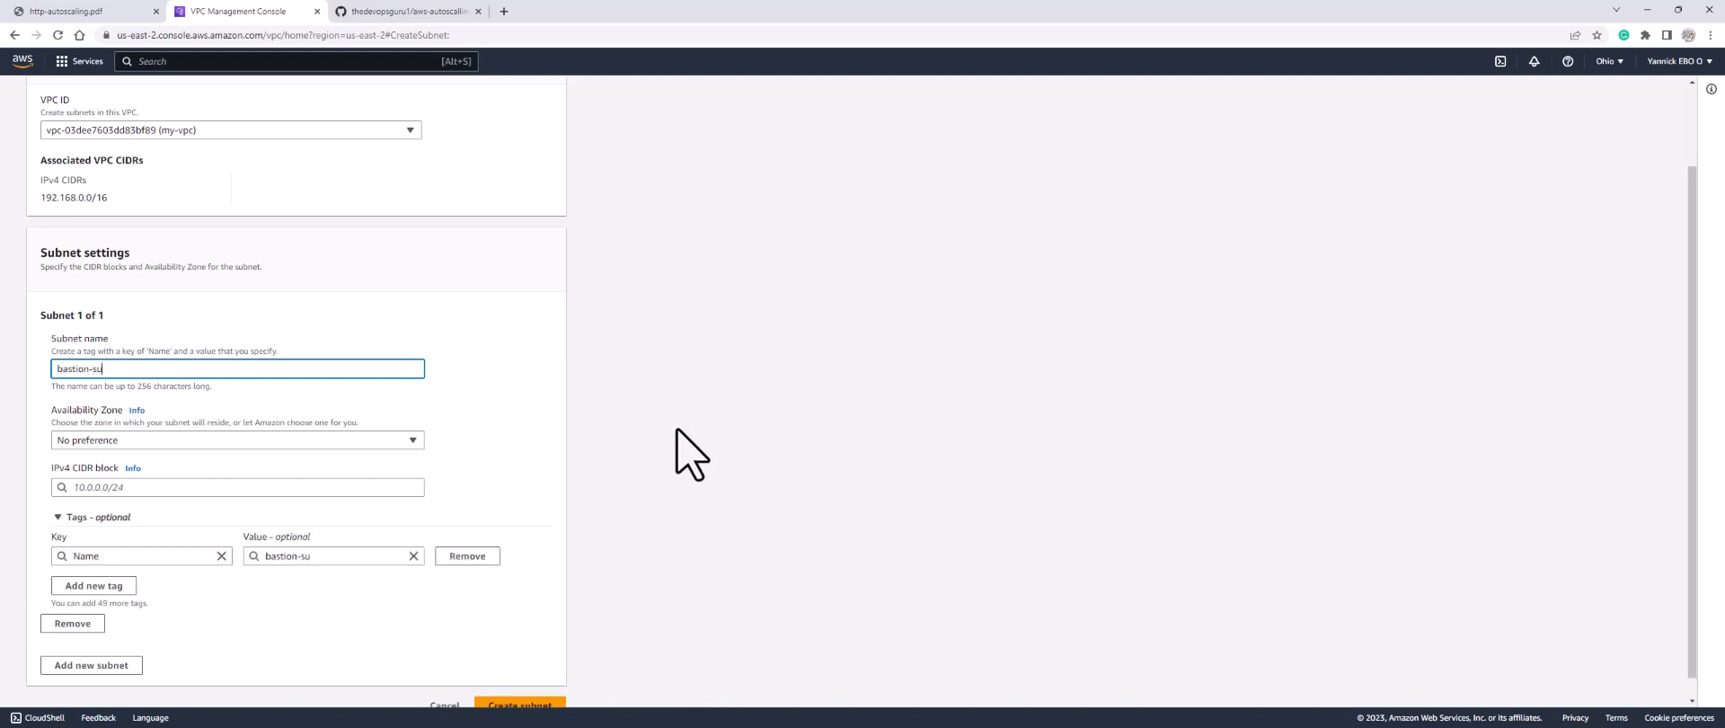
type("bnet")
left_click(325, 443)
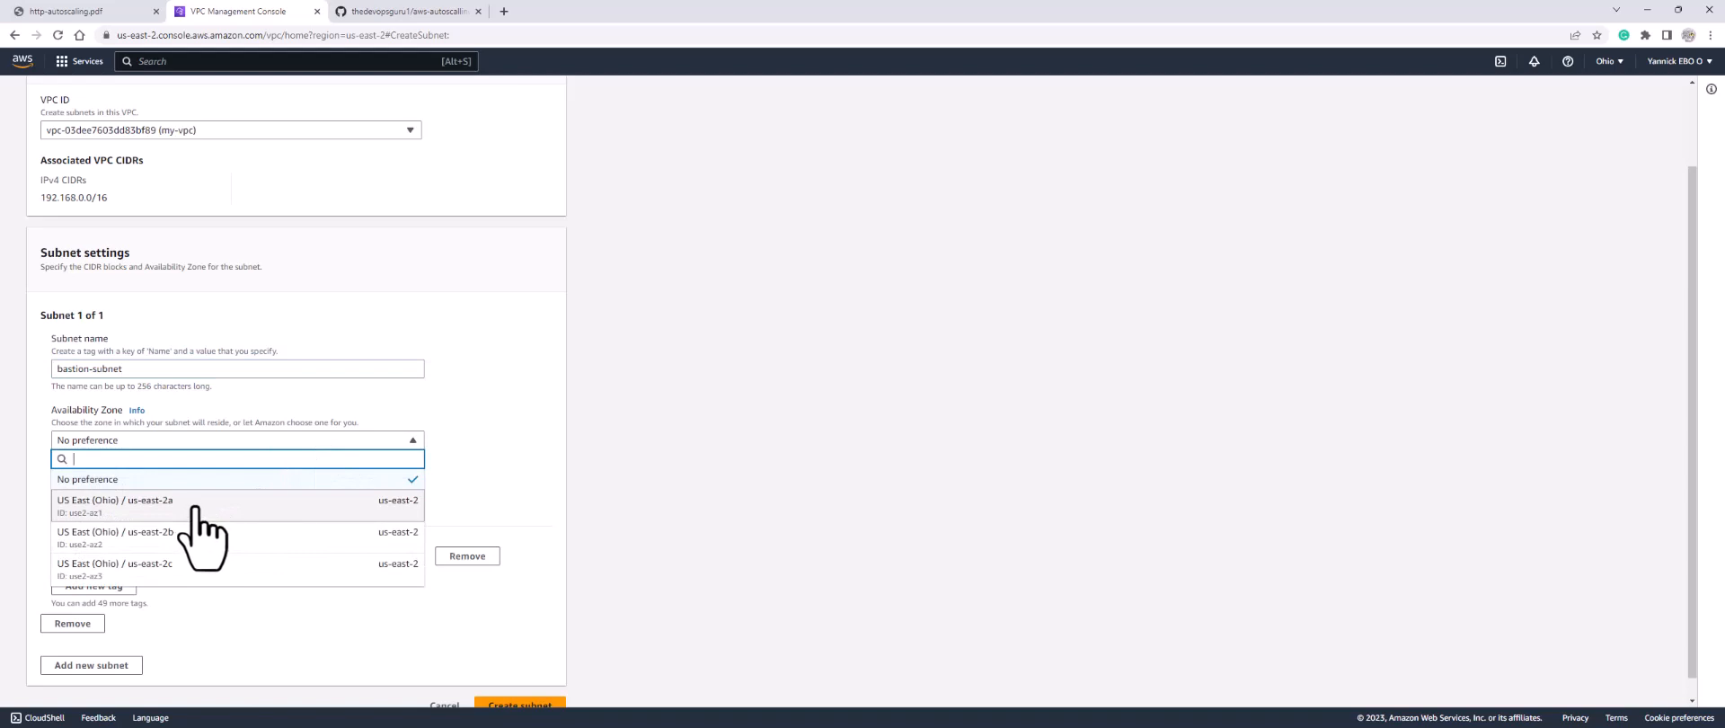
left_click(194, 508)
left_click(200, 486)
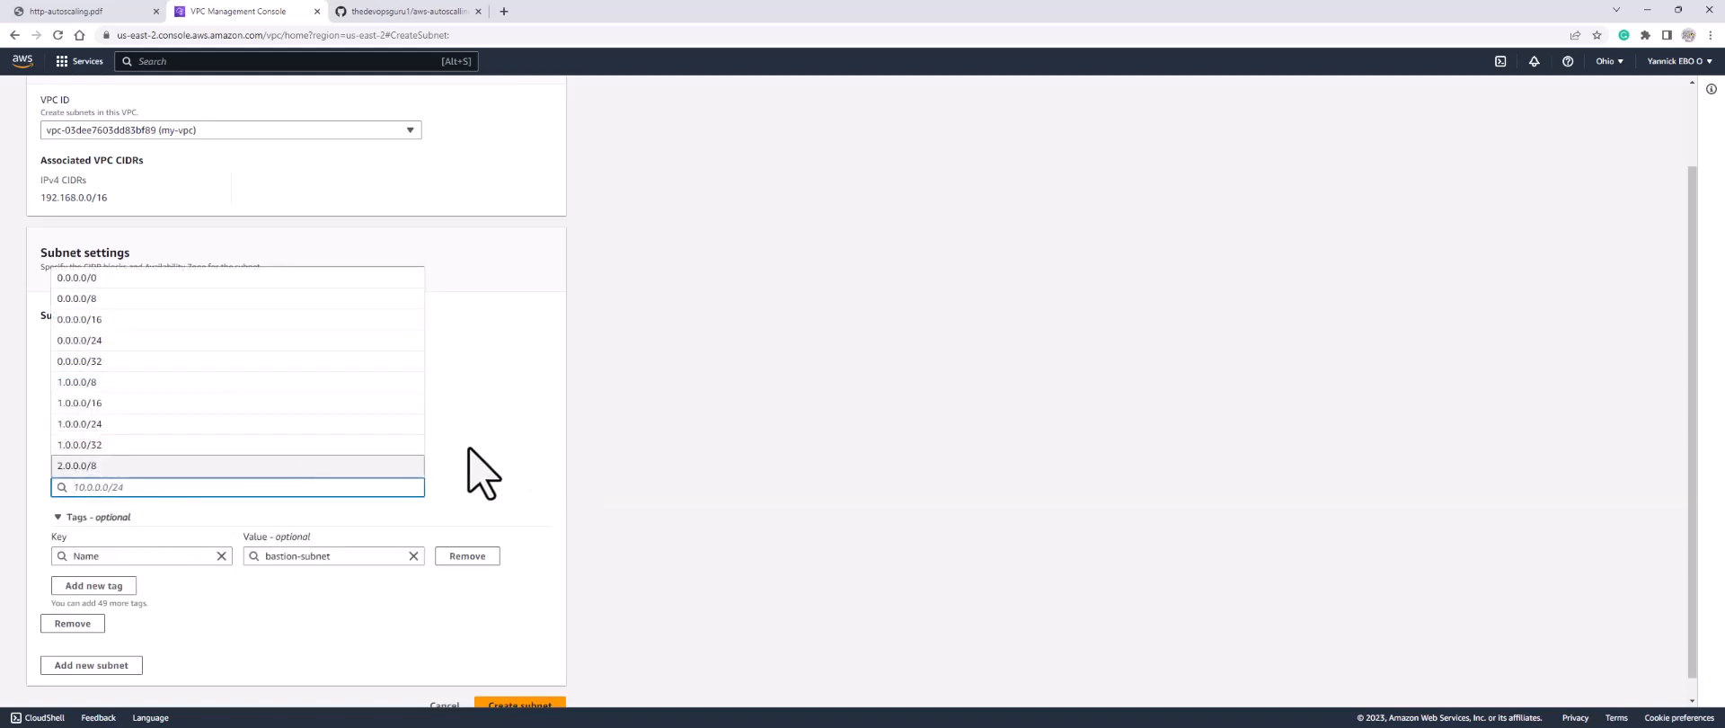
type("192.168.1.0")
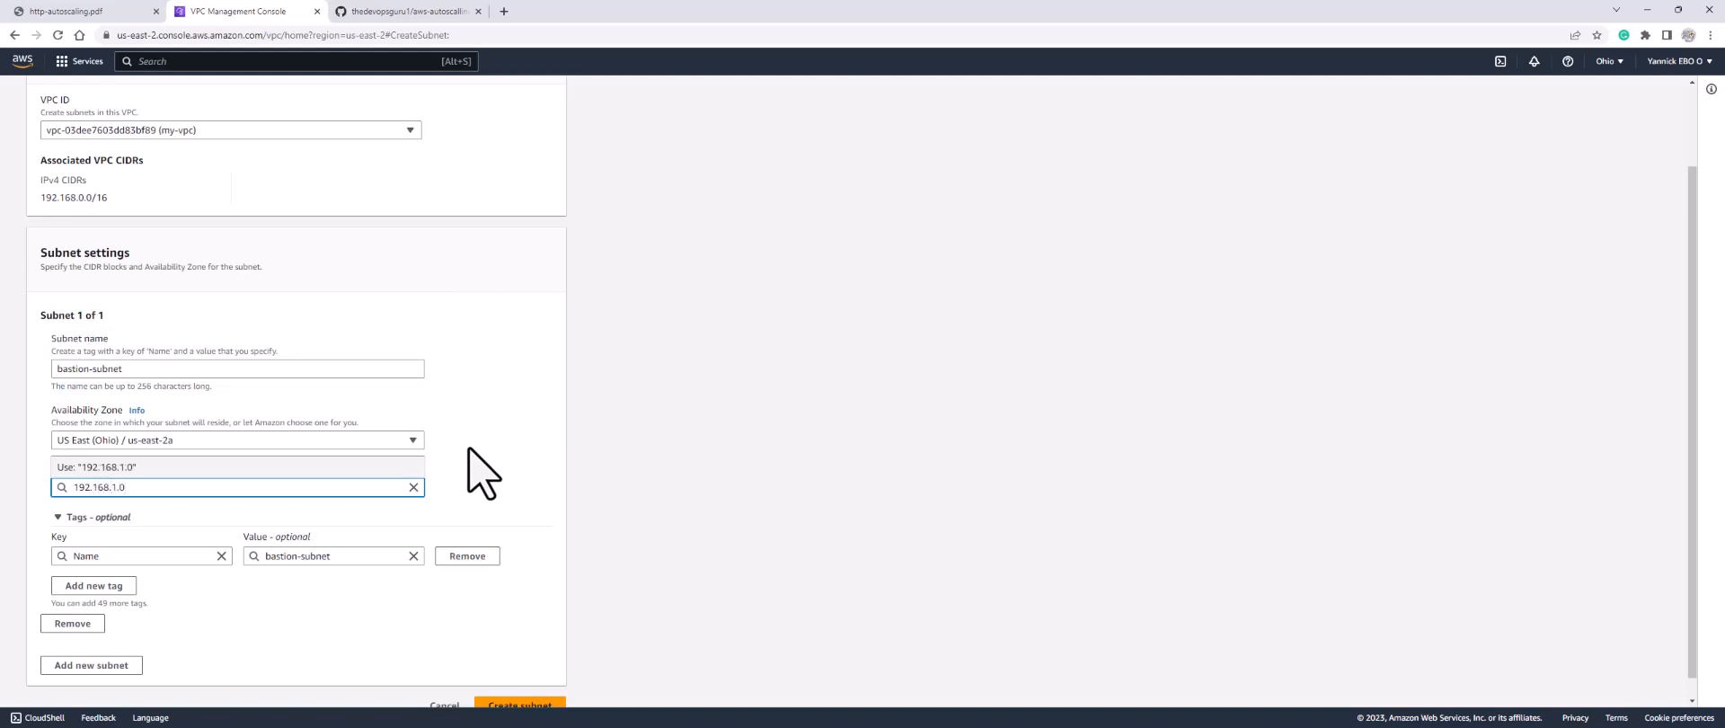
type("/24")
left_click(279, 467)
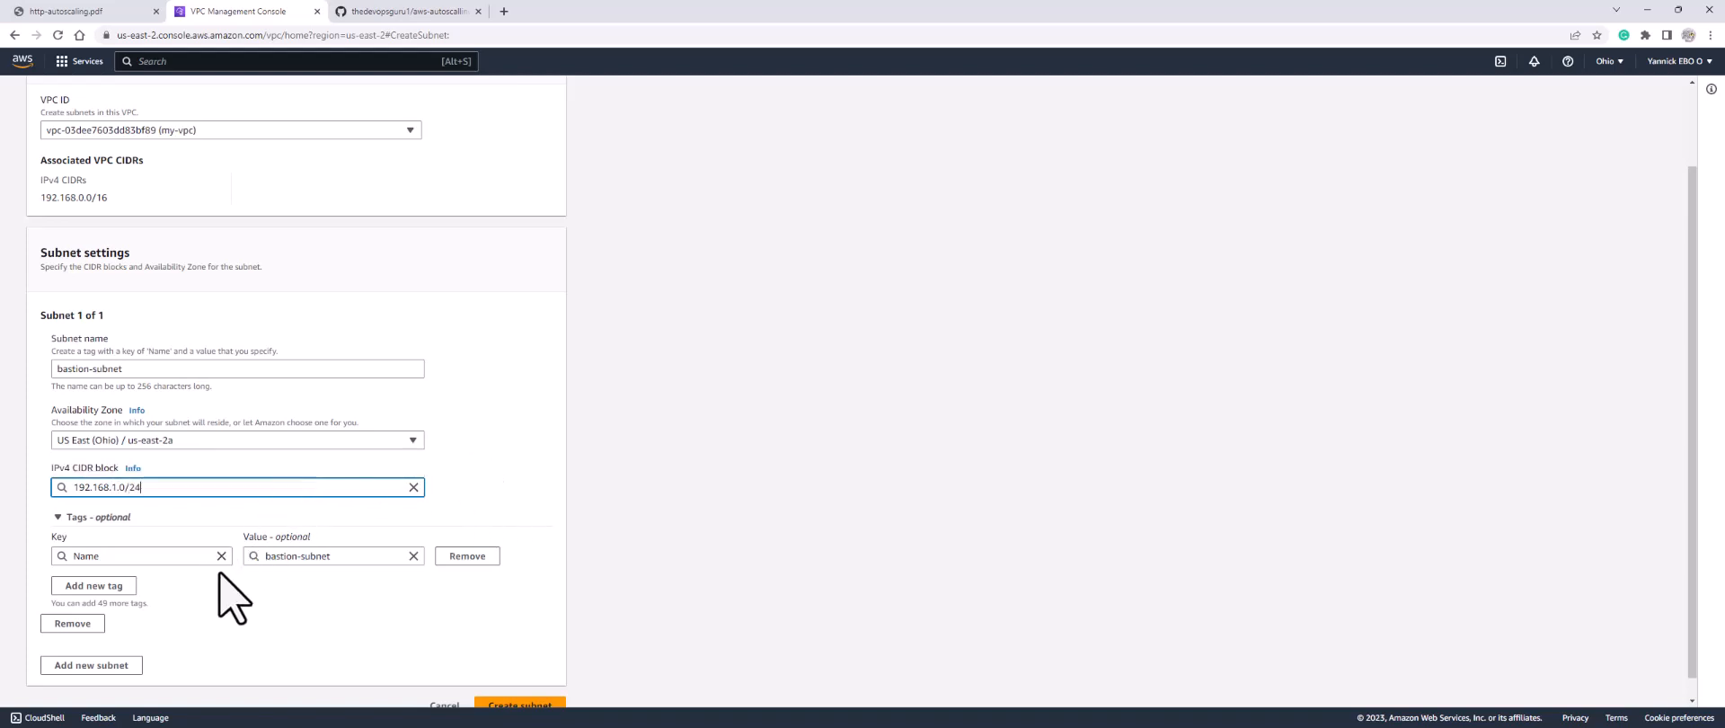
scroll(177, 518, "down", 1)
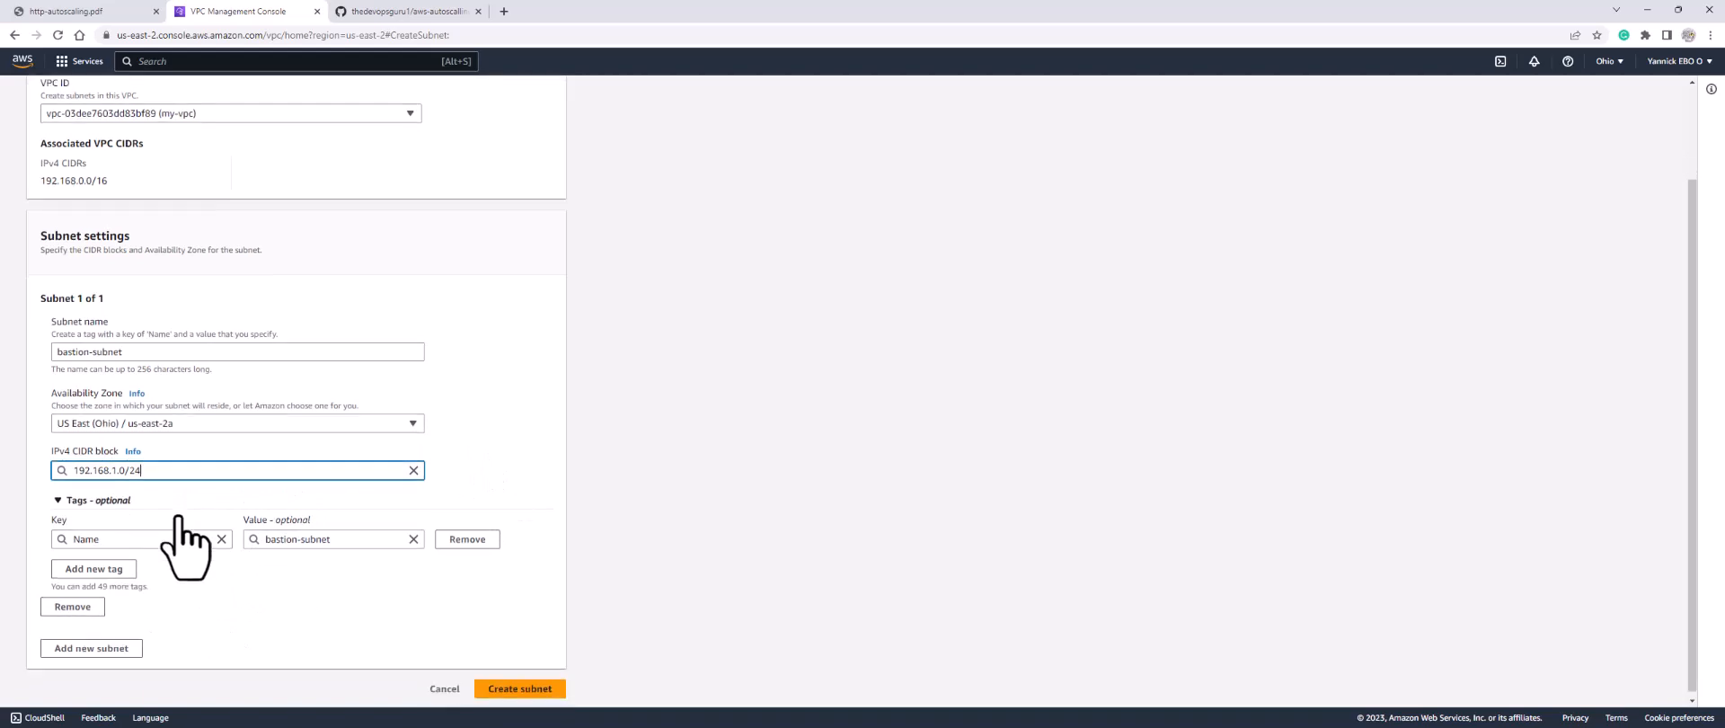
left_click(79, 645)
scroll(173, 611, "down", 4)
Step: Fill the second entry as apache-subnet, us-east-2b, 192.168.2.0/24, and add a third entry
left_click(179, 368)
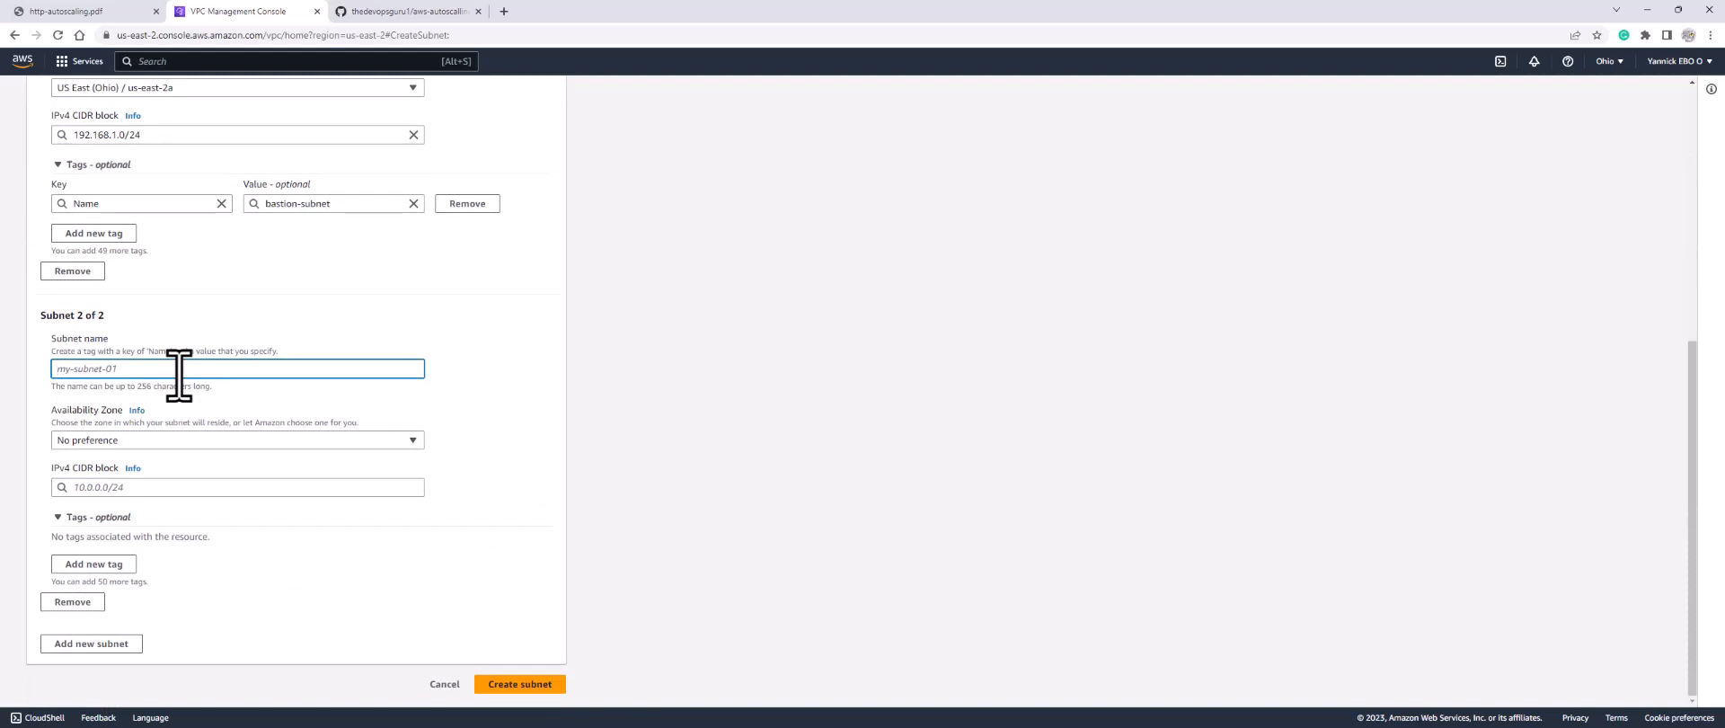
type("apache")
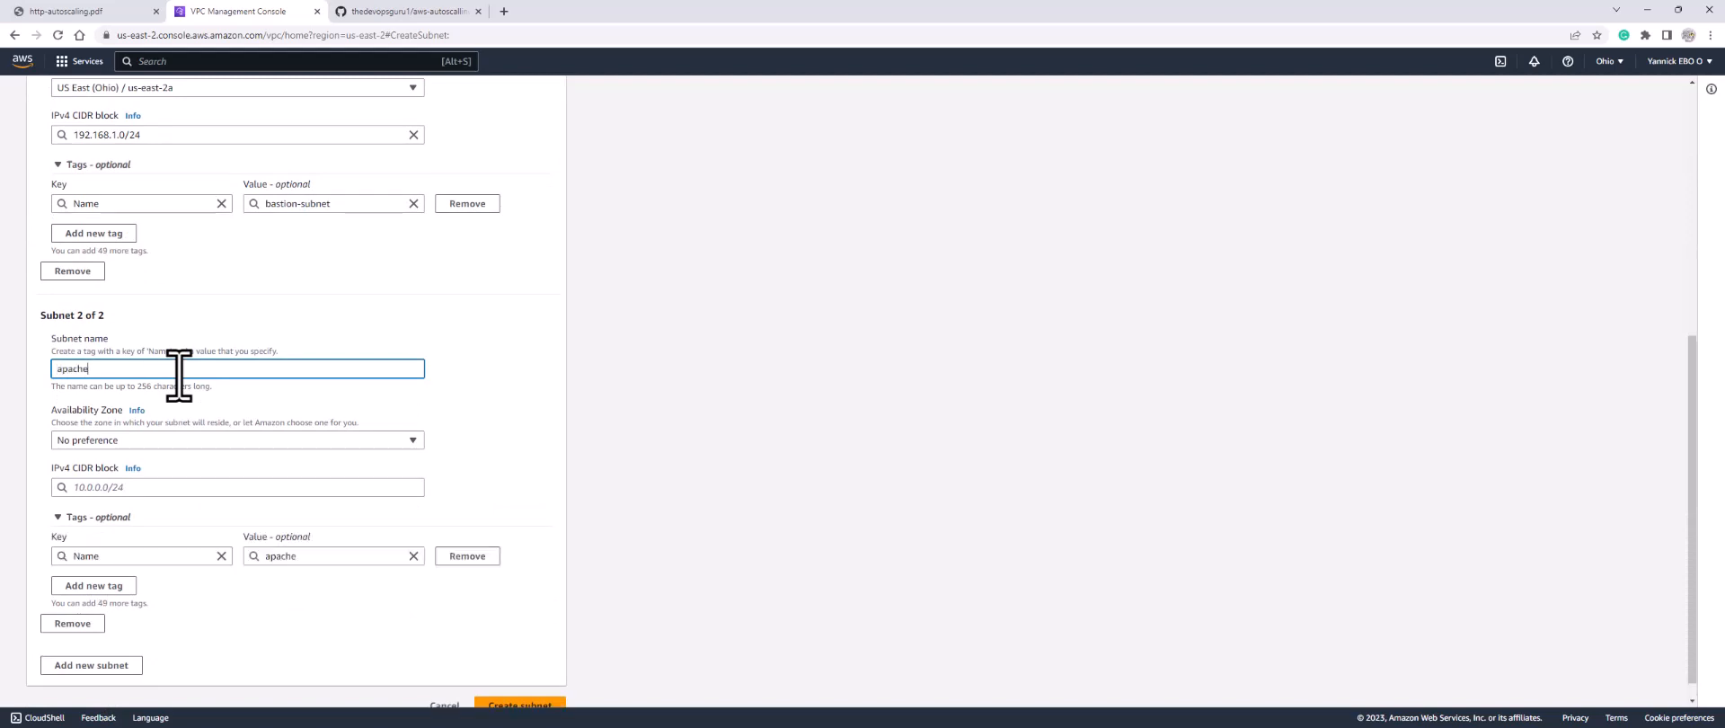
type("-subnet")
left_click(177, 430)
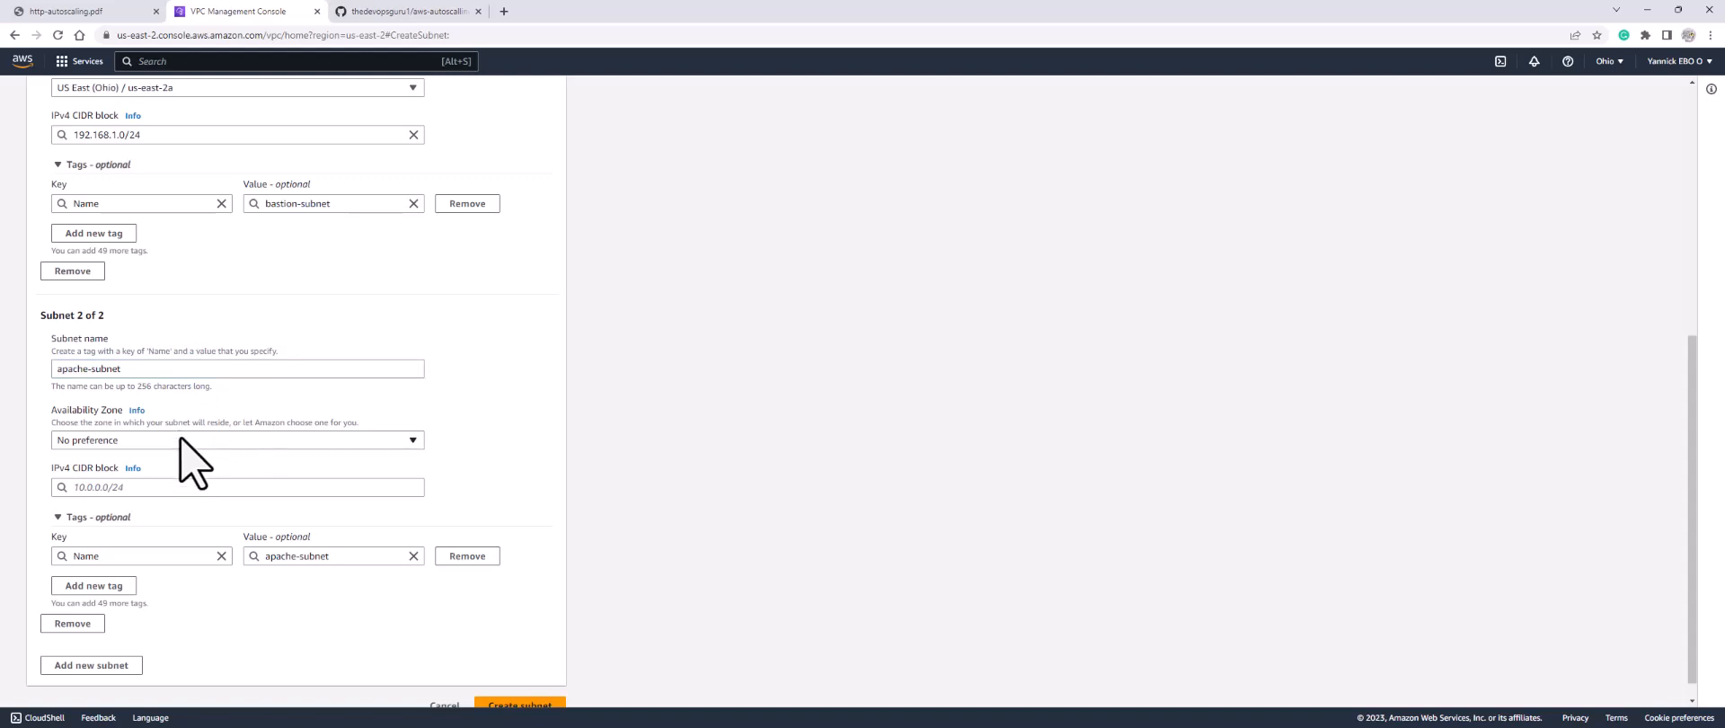
left_click(180, 440)
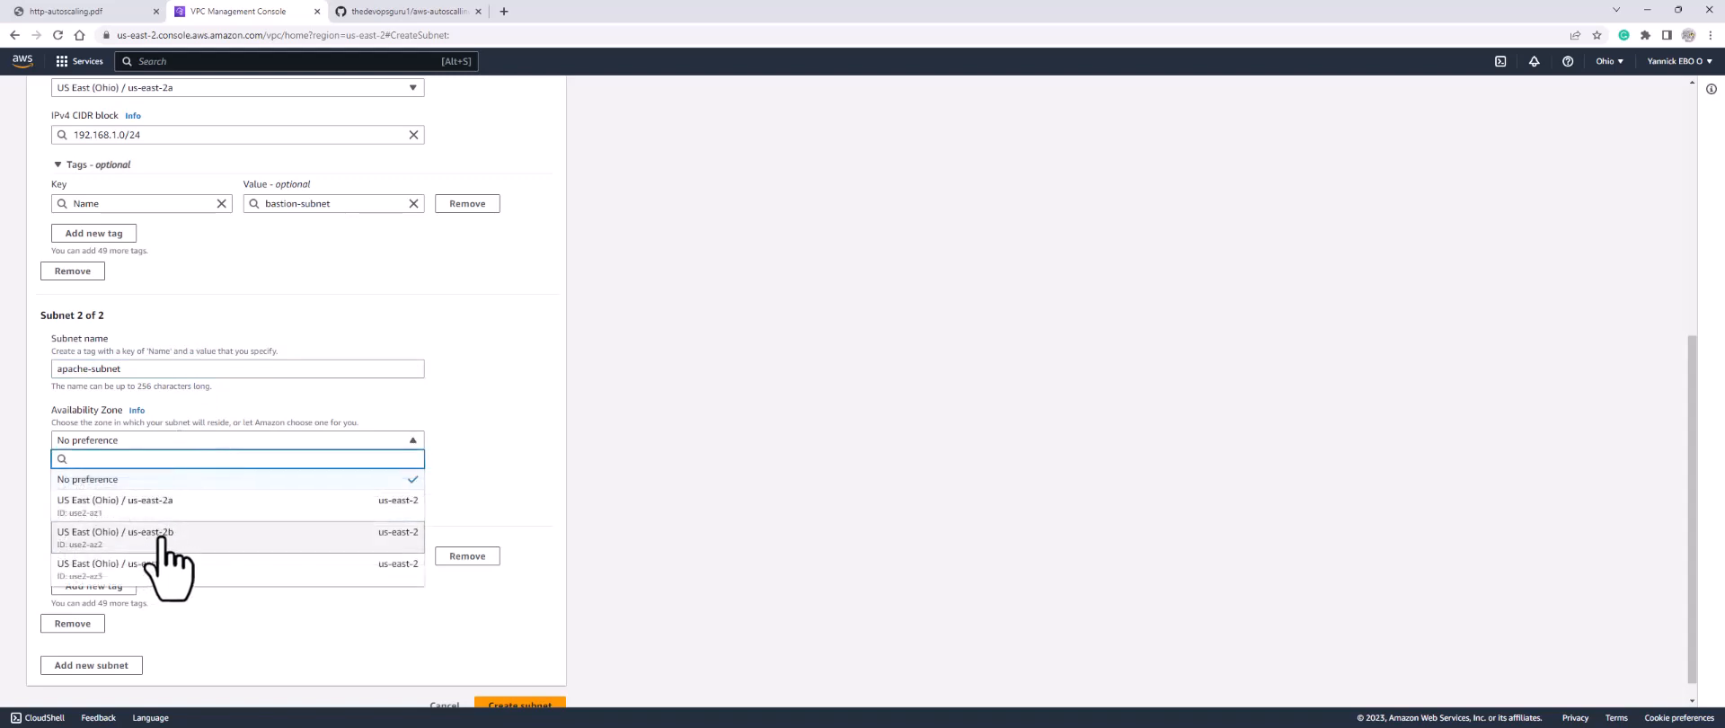
left_click(160, 537)
left_click(153, 486)
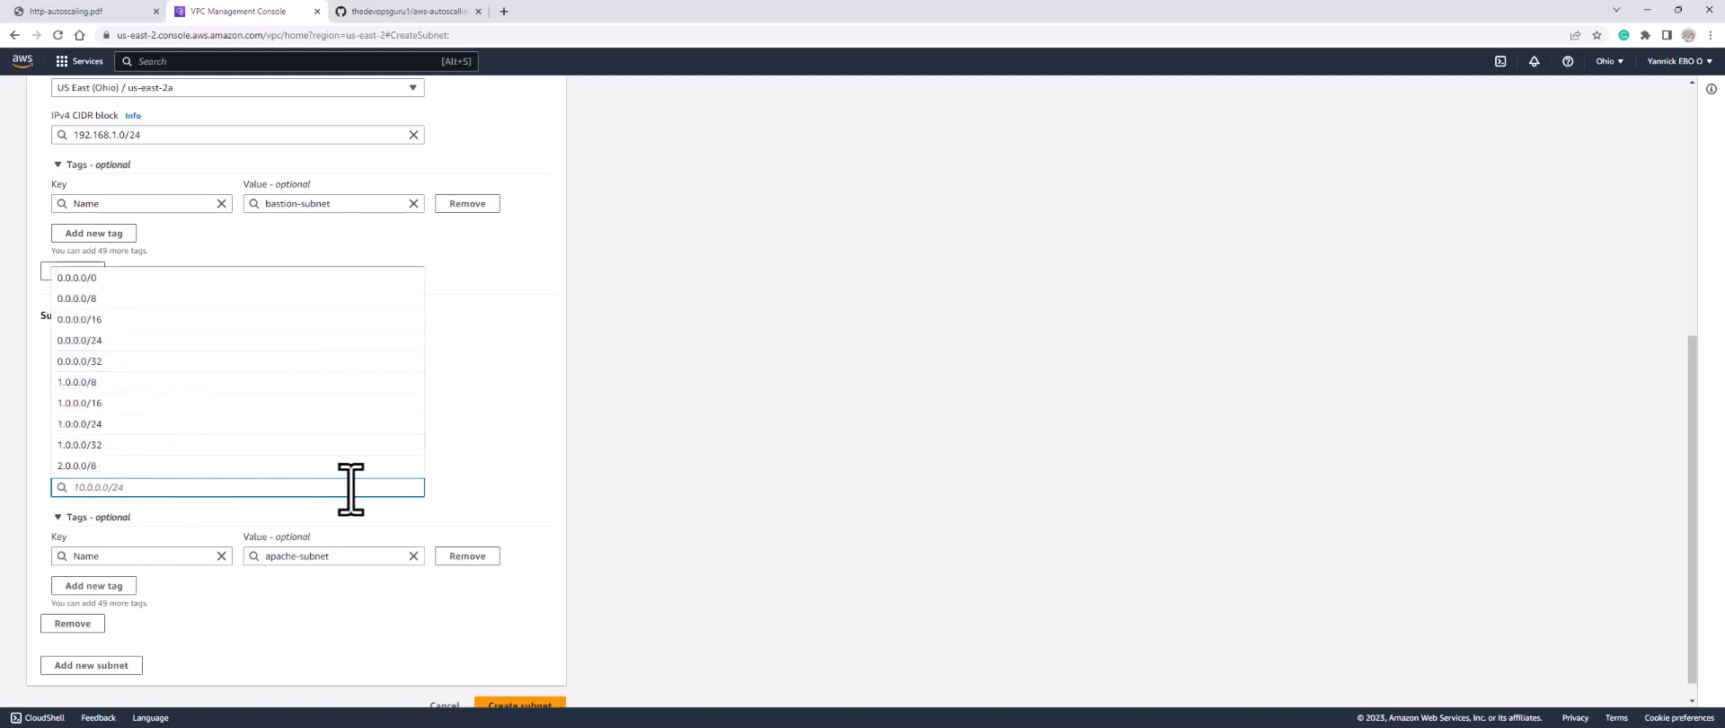
type("192.168.2")
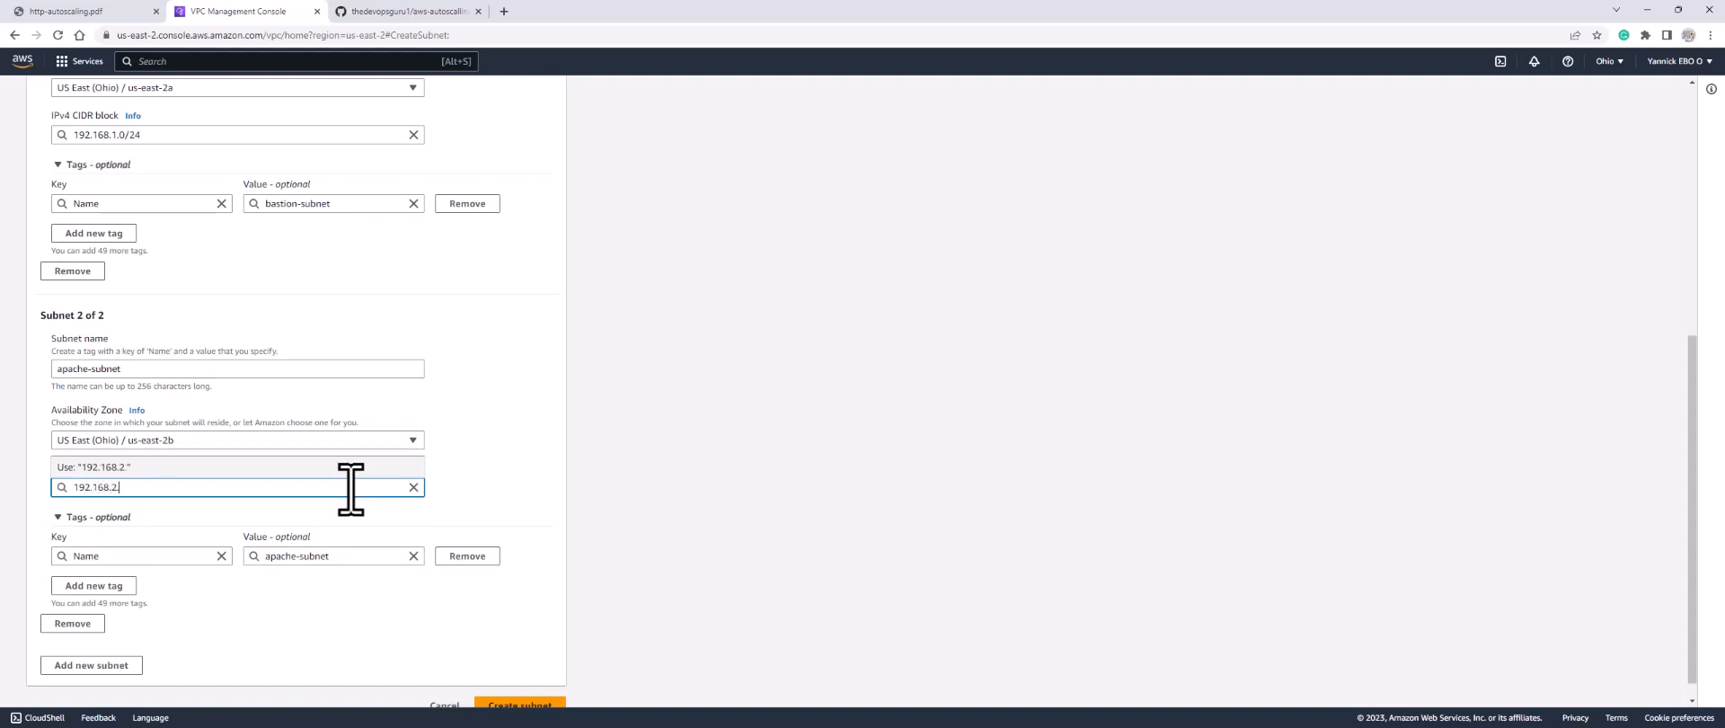
type(".0/24")
left_click(346, 467)
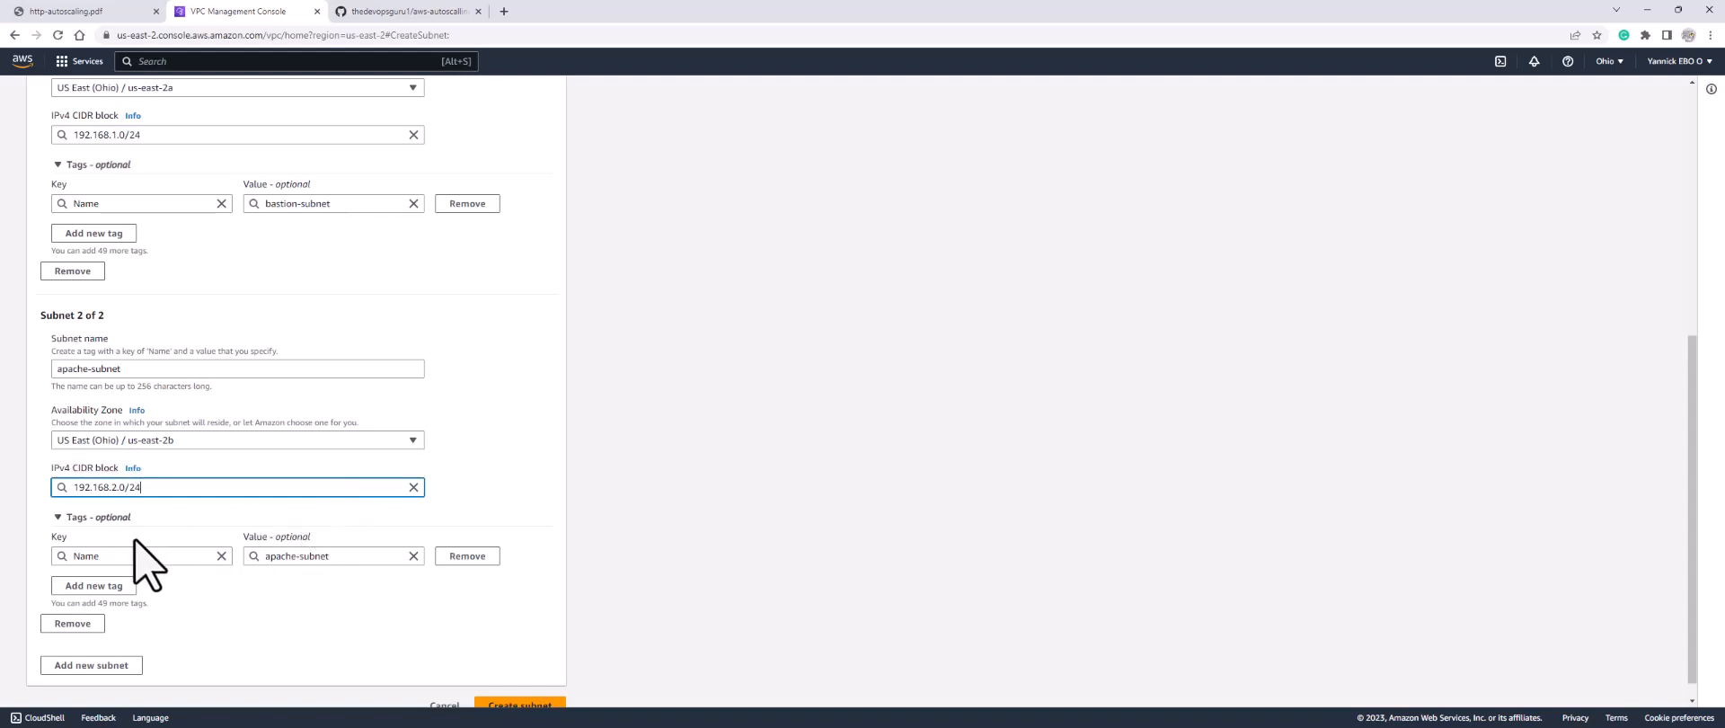
scroll(165, 611, "down", 1)
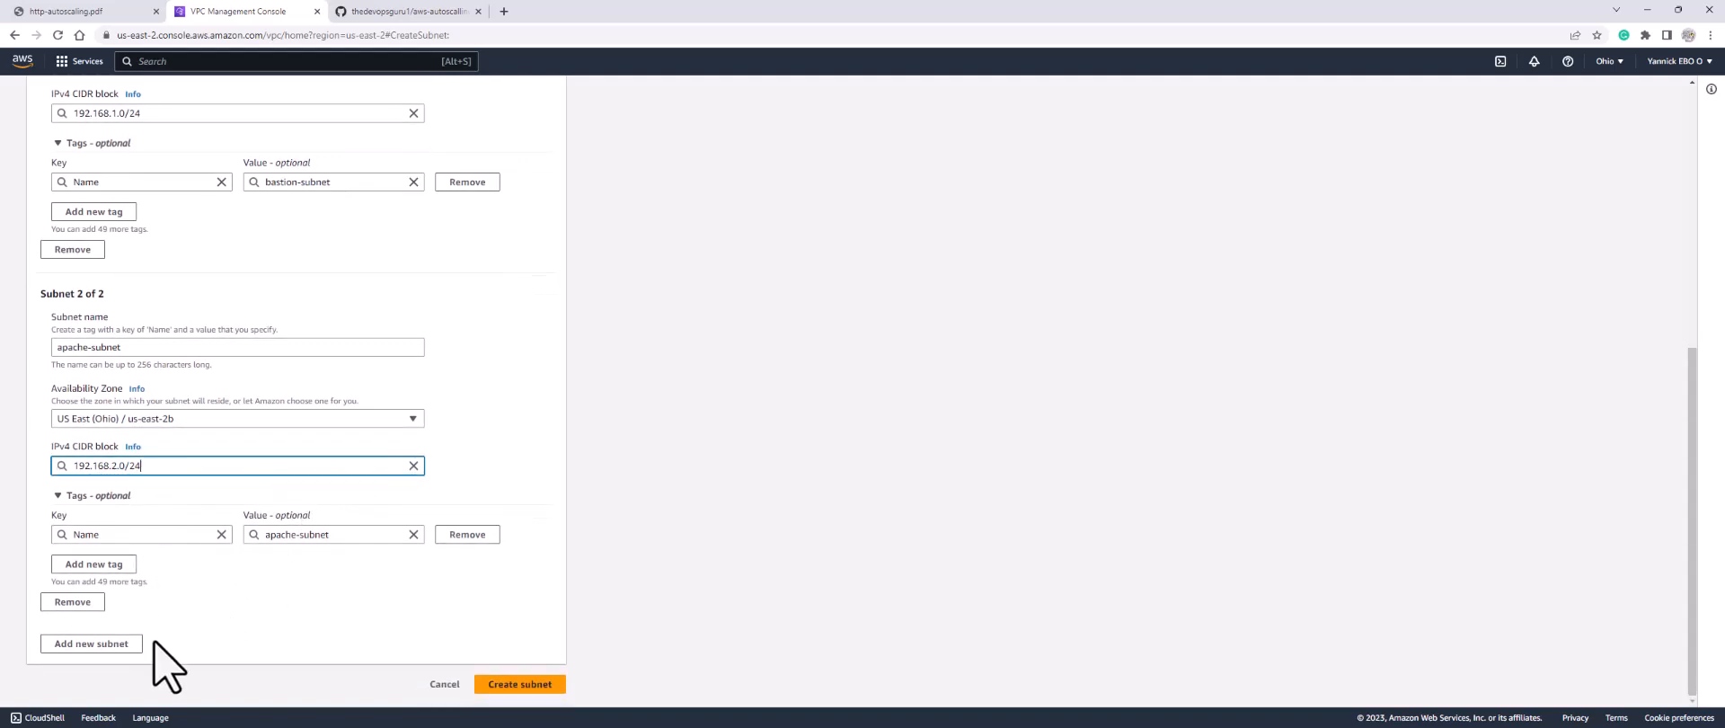
left_click(106, 645)
Step: Fill the third entry as lb-subnet, us-east-2b, 192.168.3.0/24, and add a fourth entry
scroll(170, 482, "down", 3)
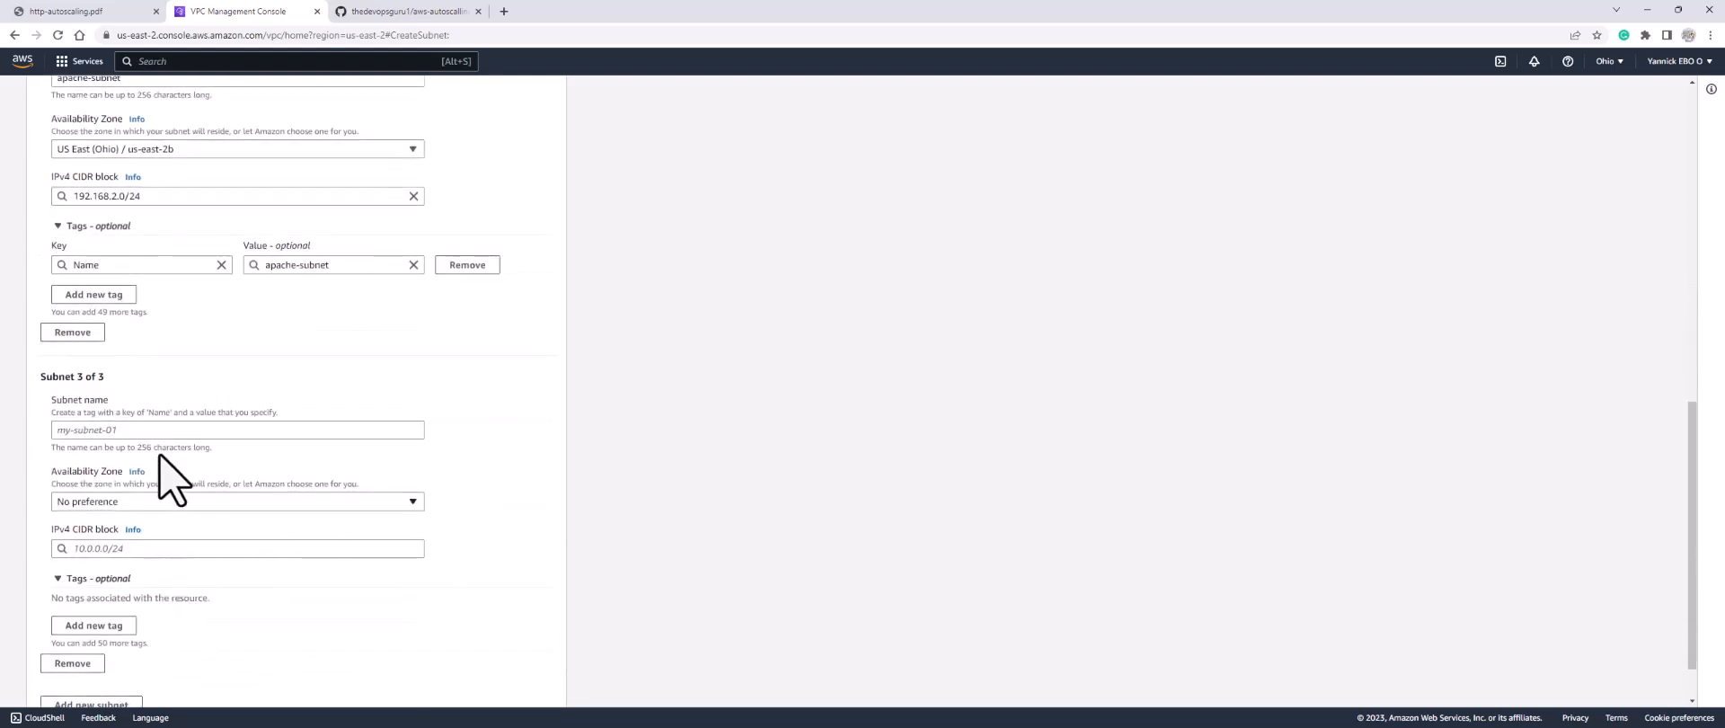
left_click(135, 432)
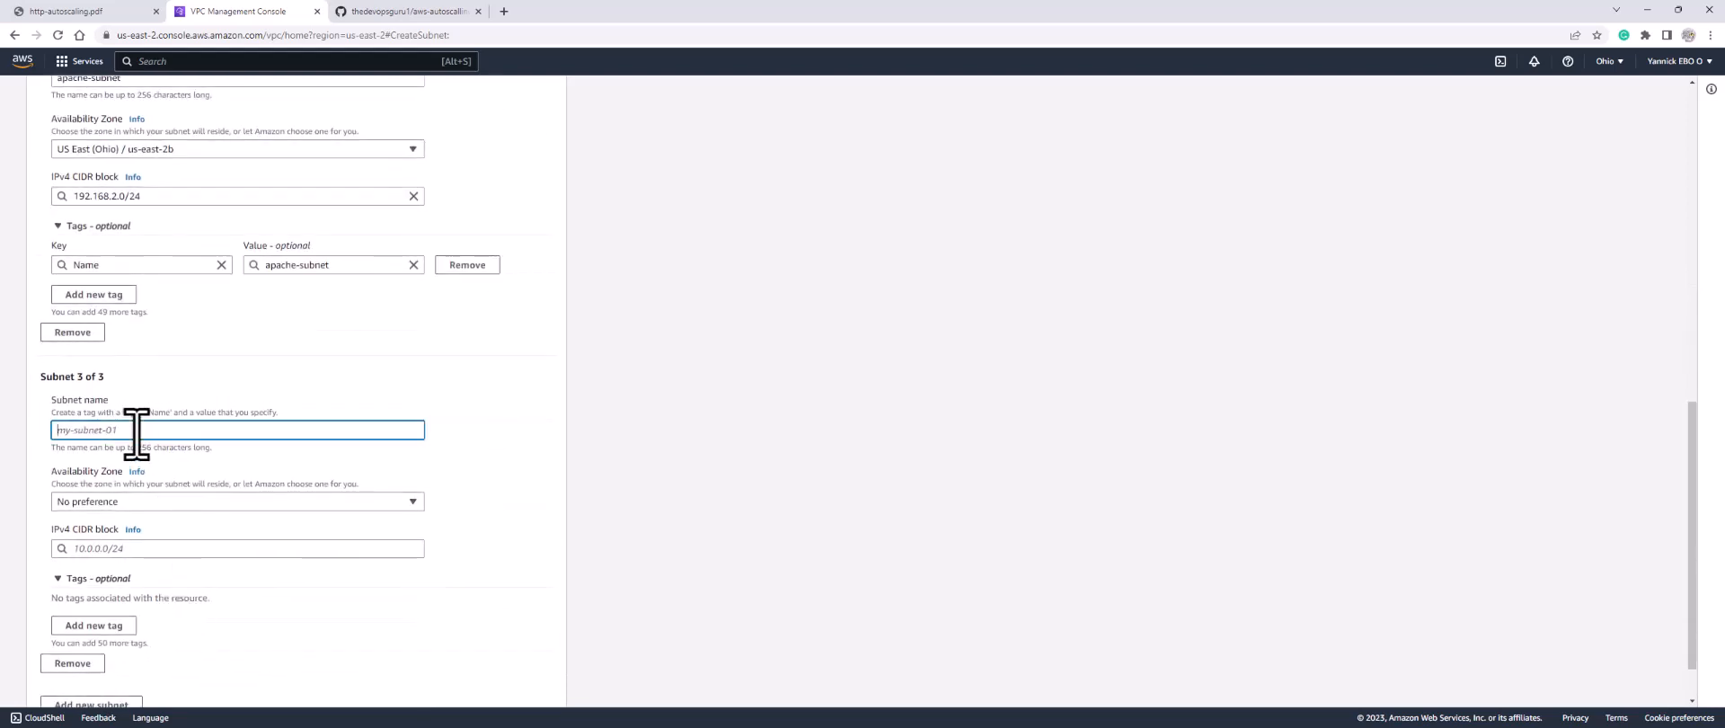
type("lb")
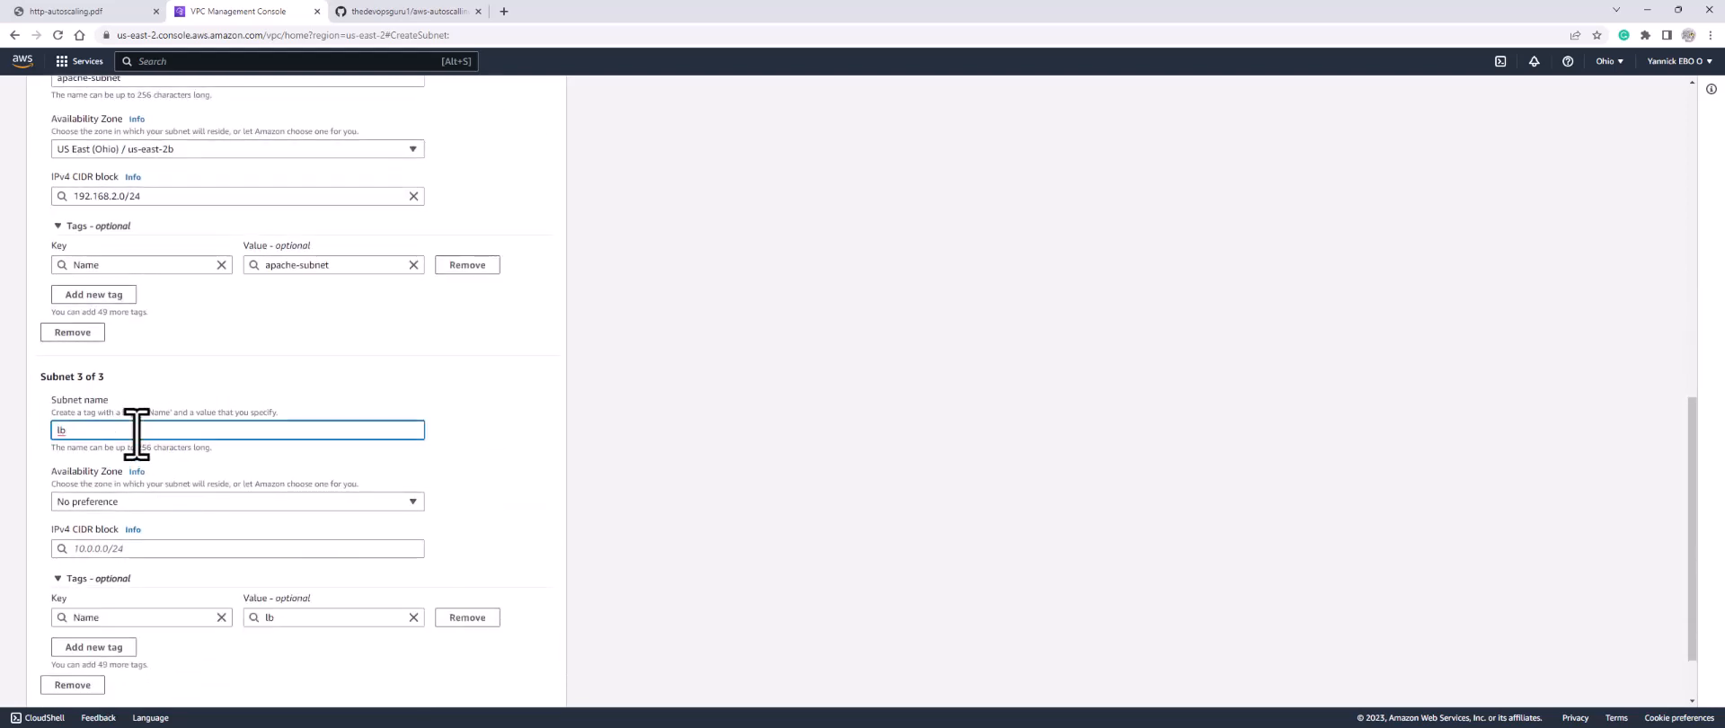
type("-subnet")
scroll(154, 443, "up", 2)
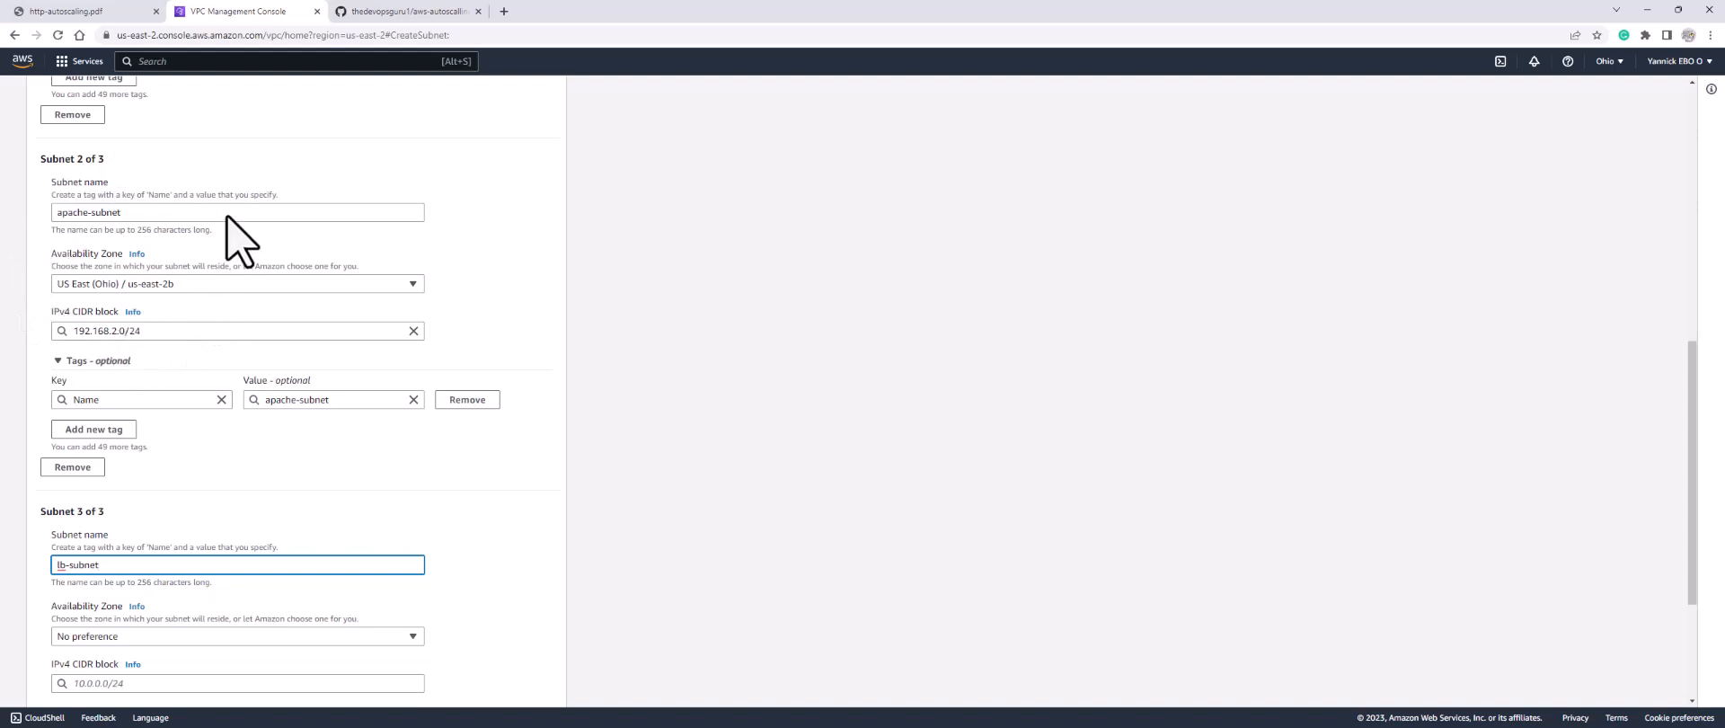
scroll(112, 565, "down", 1)
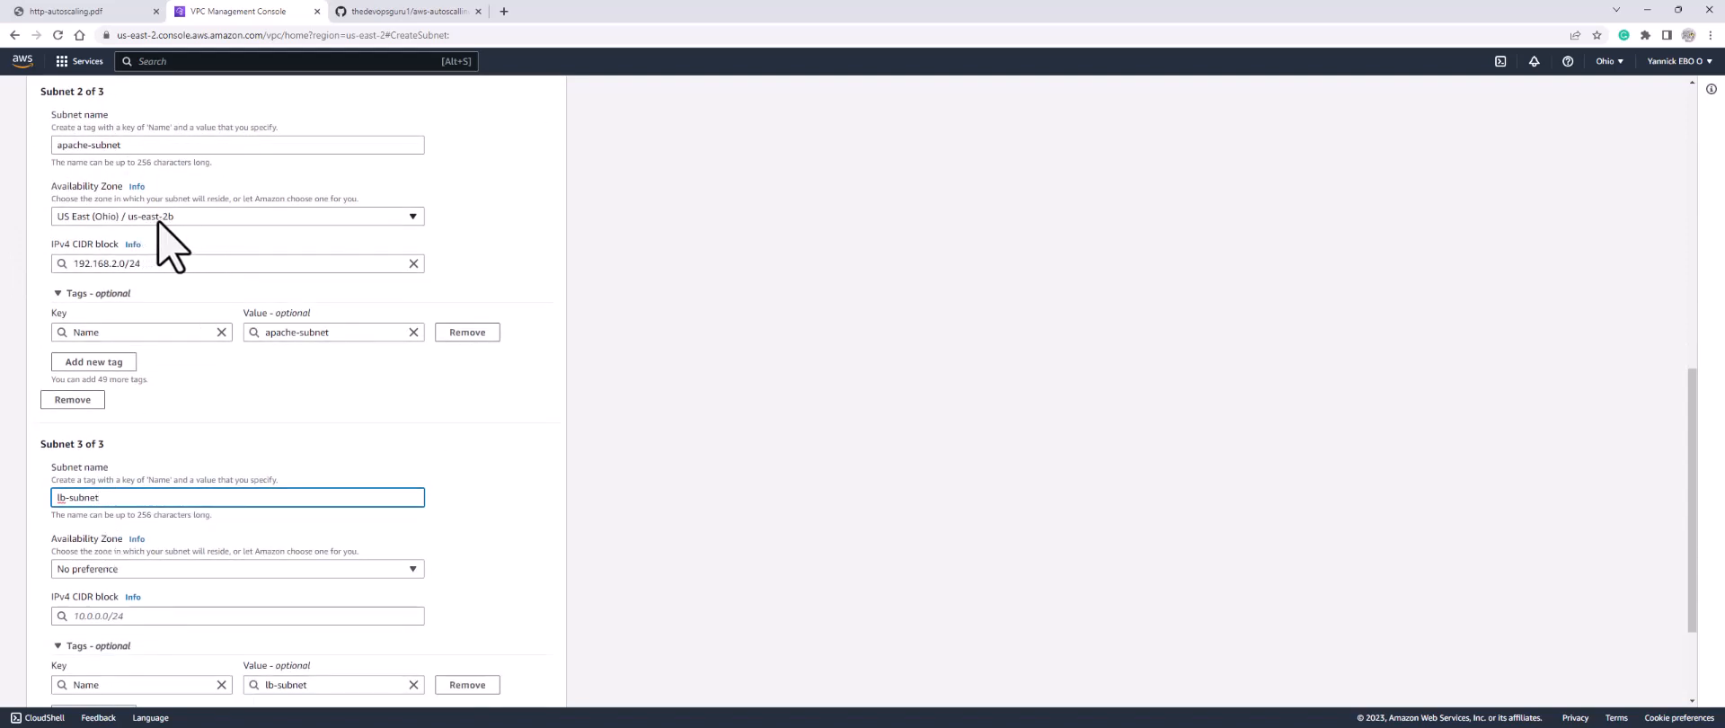
scroll(172, 510, "down", 2)
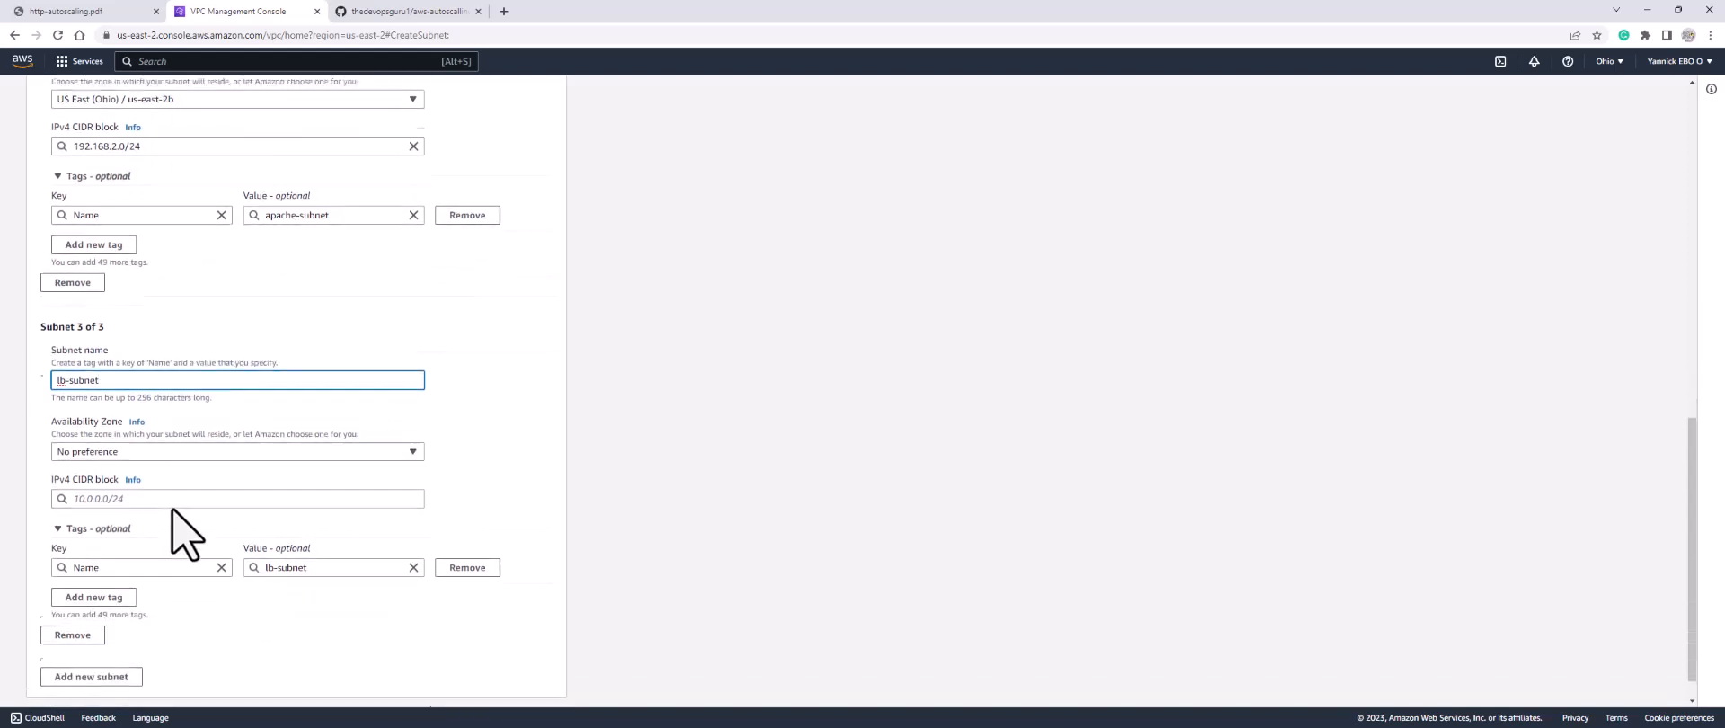
left_click(165, 435)
left_click(133, 535)
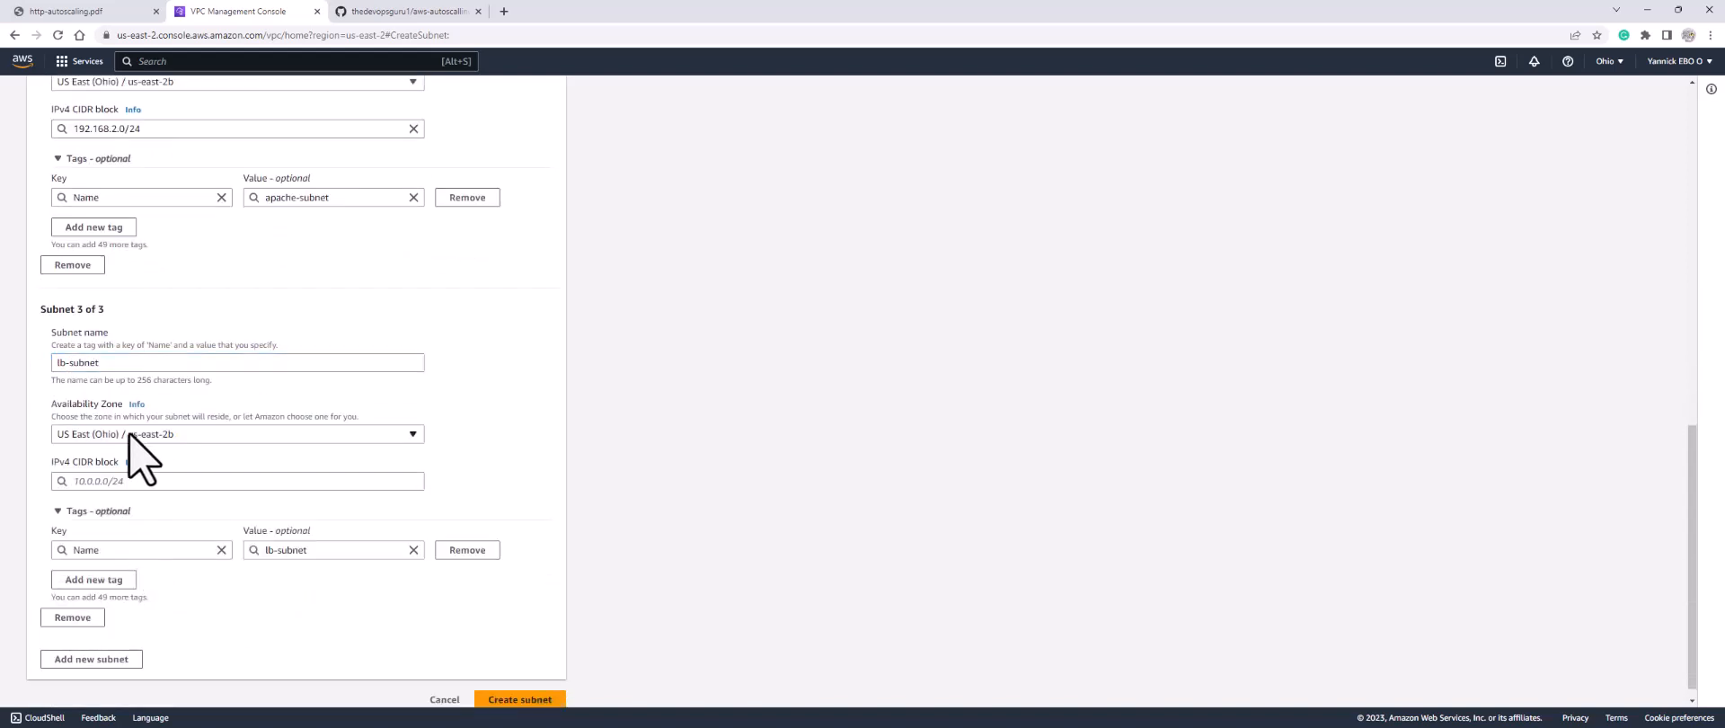
left_click(185, 482)
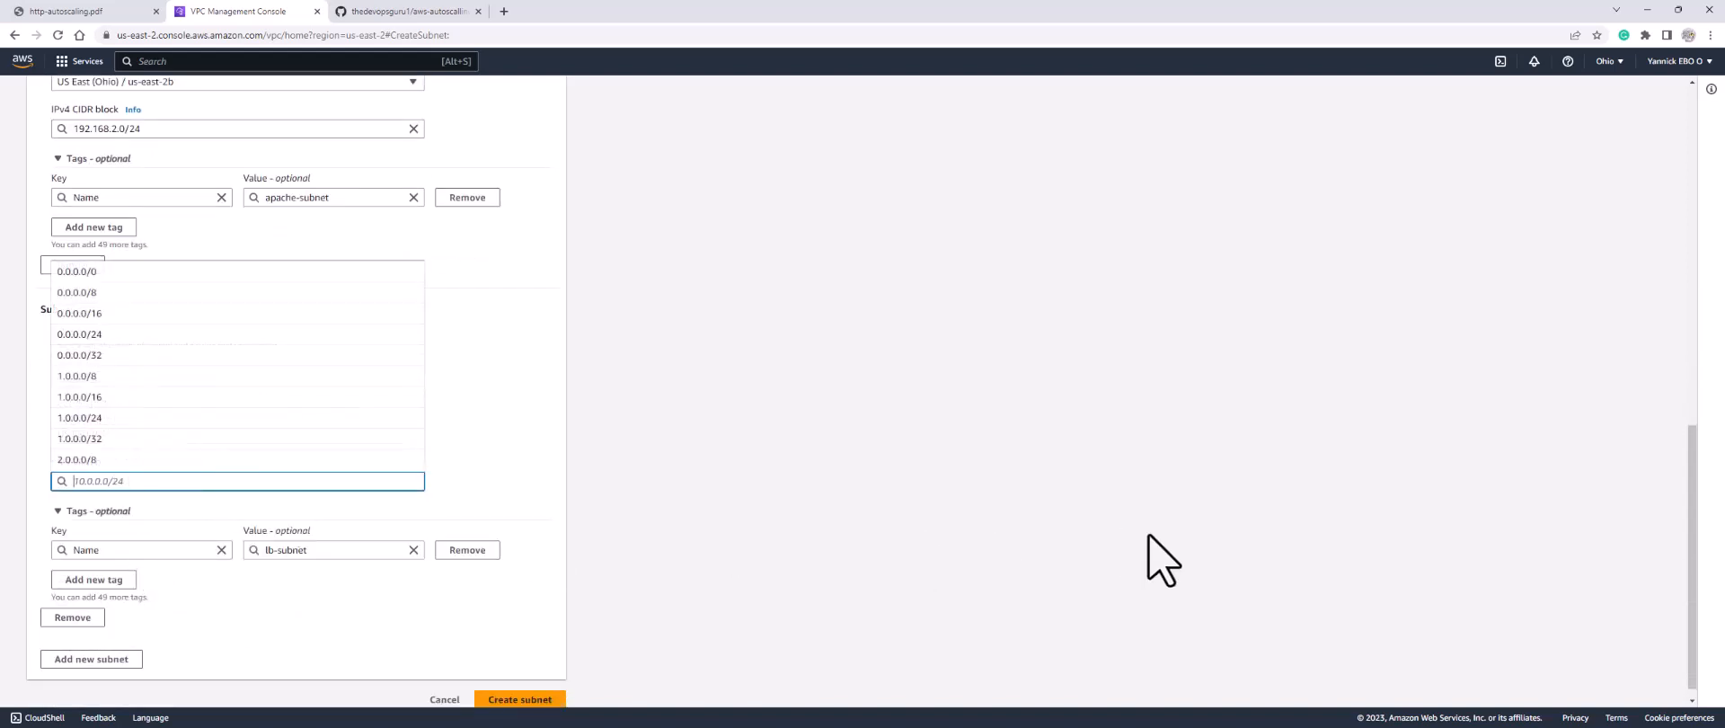
type("192.1")
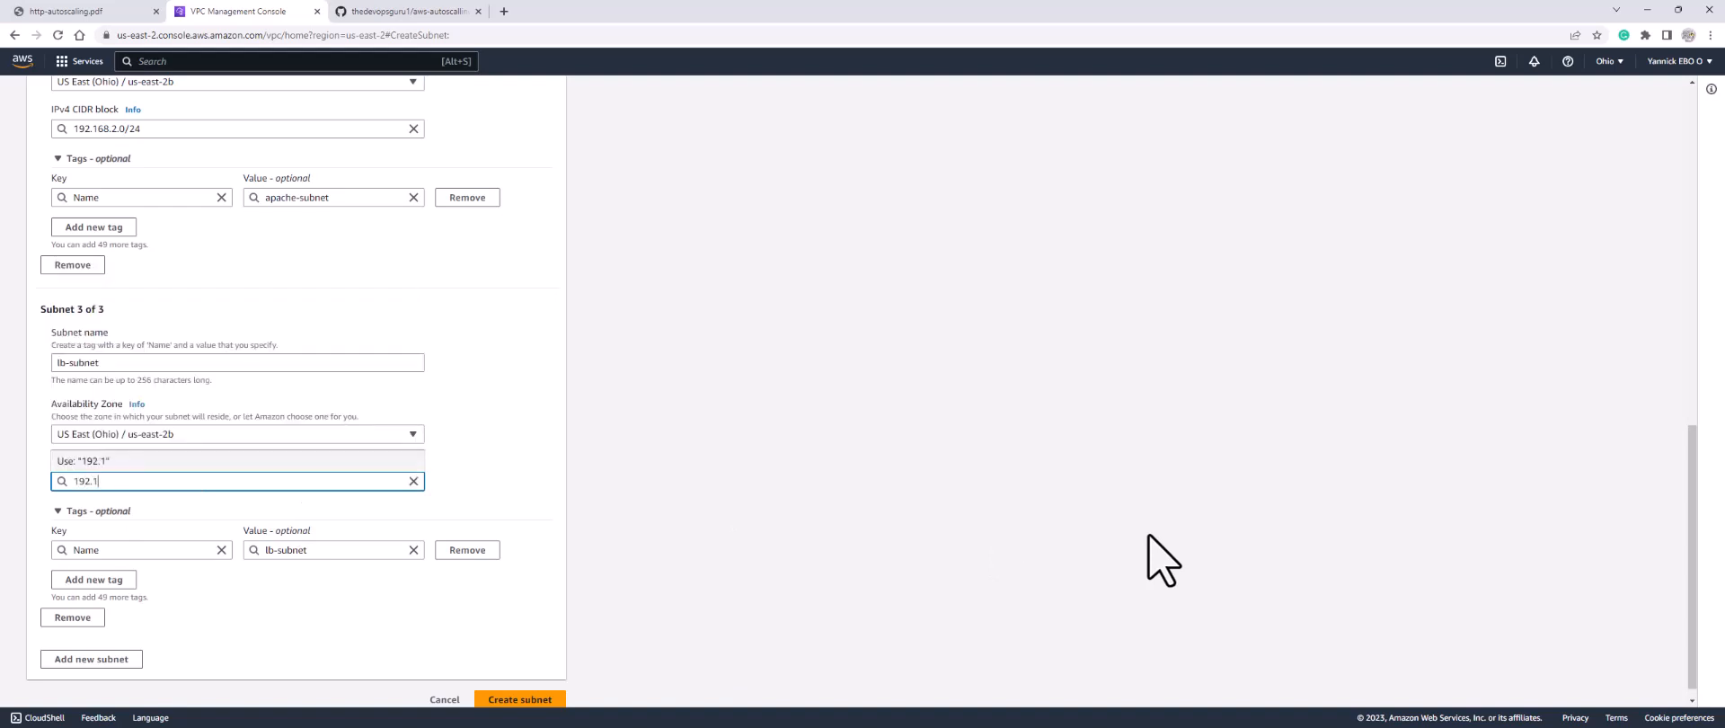
type("68.3.0/24")
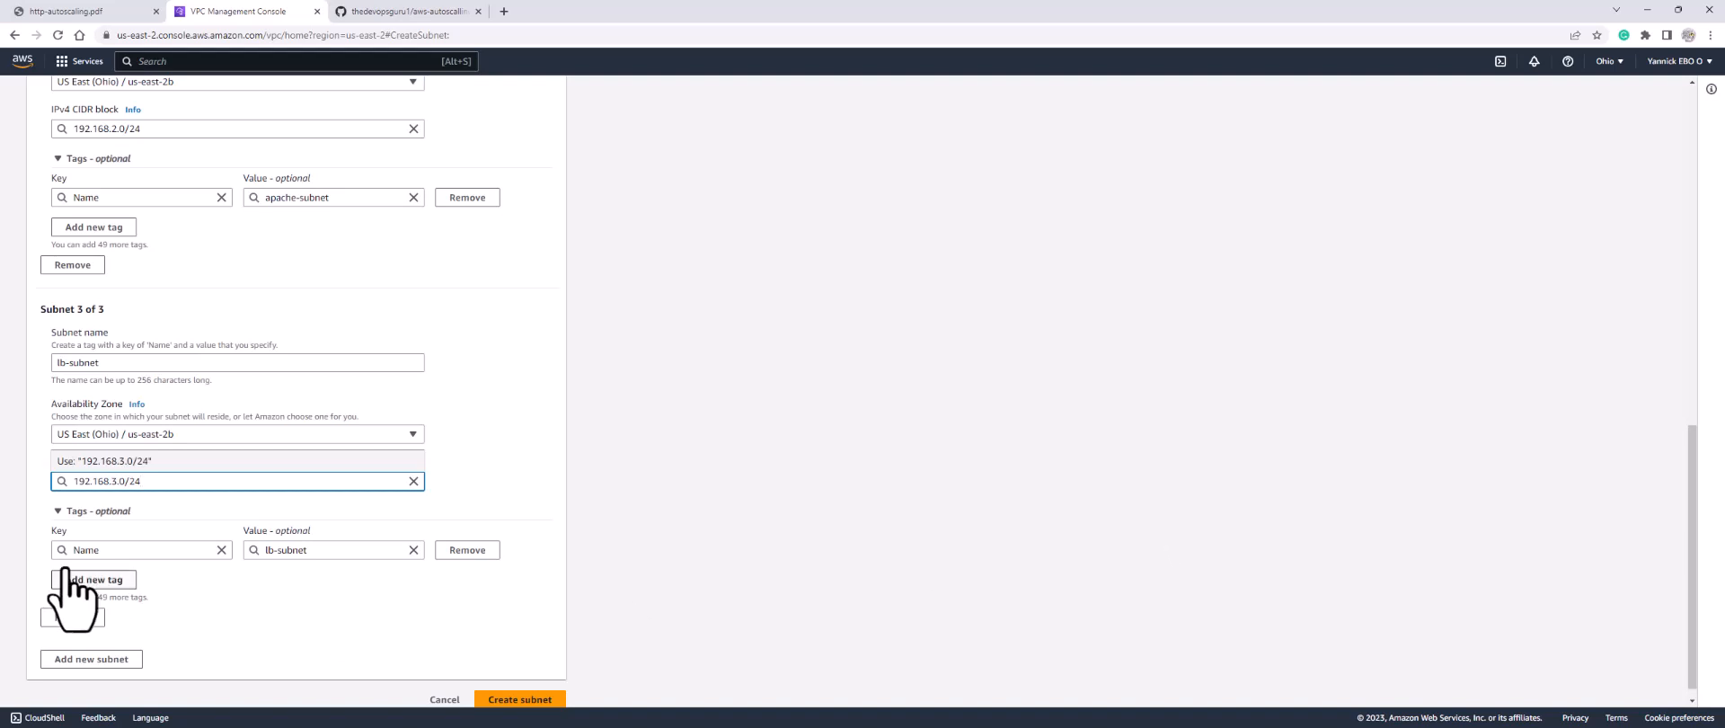
left_click(135, 460)
scroll(198, 512, "down", 1)
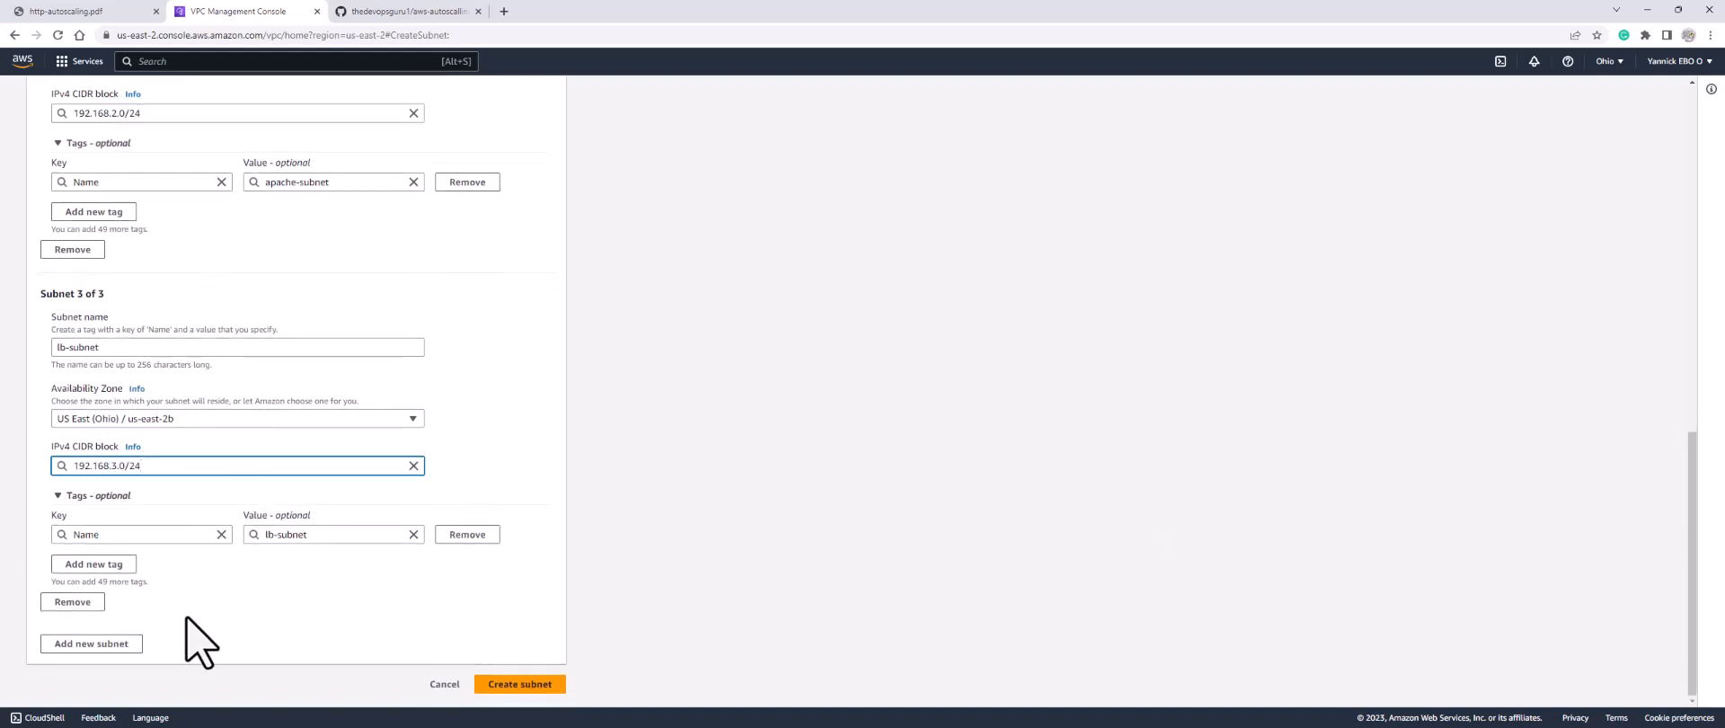
left_click(126, 643)
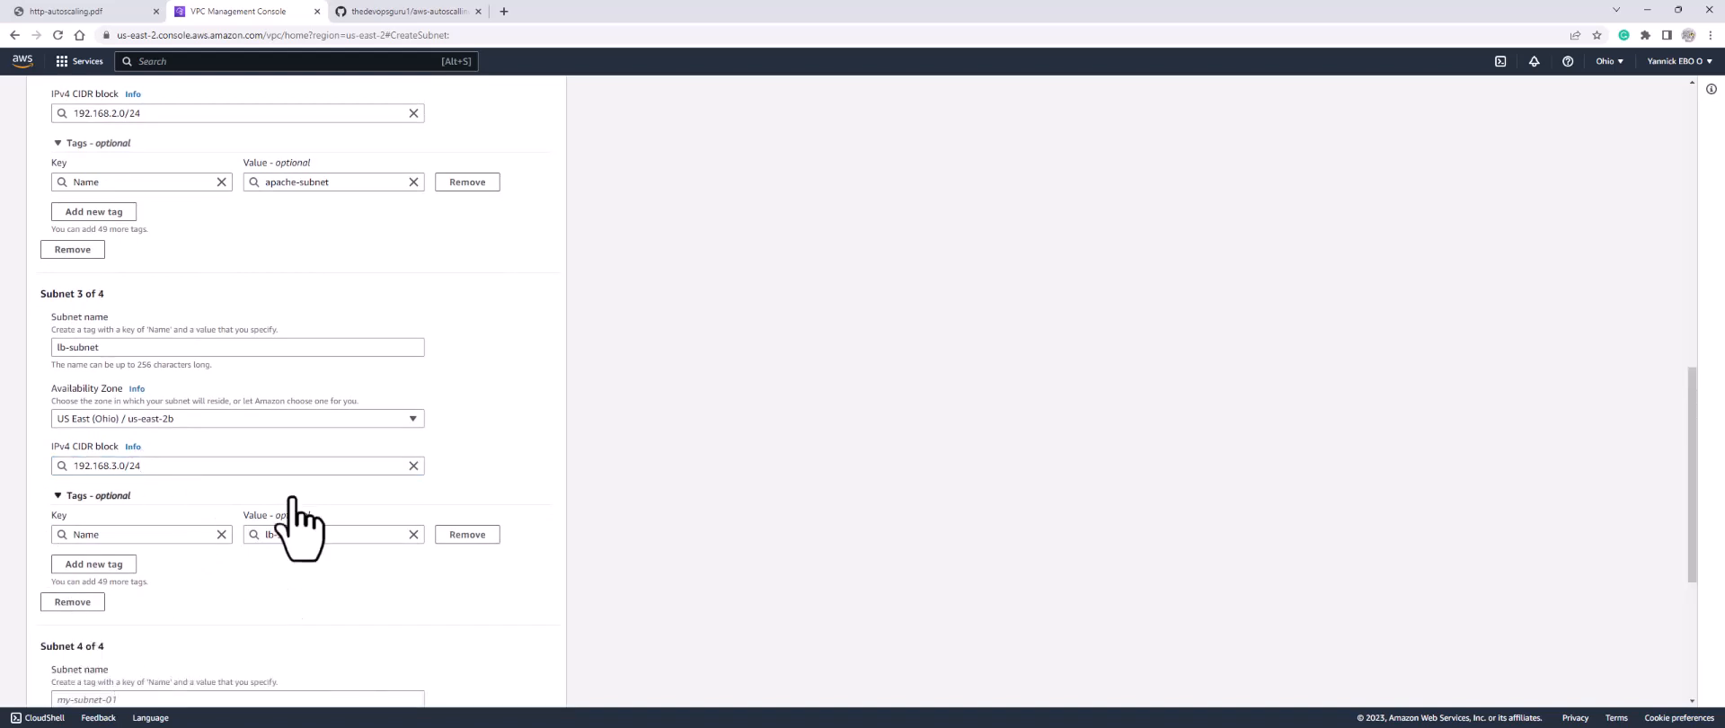
Step: Fill the fourth entry as nat-subnet in us-east-2c with CIDR 192.168.4.0/24
scroll(203, 468, "down", 5)
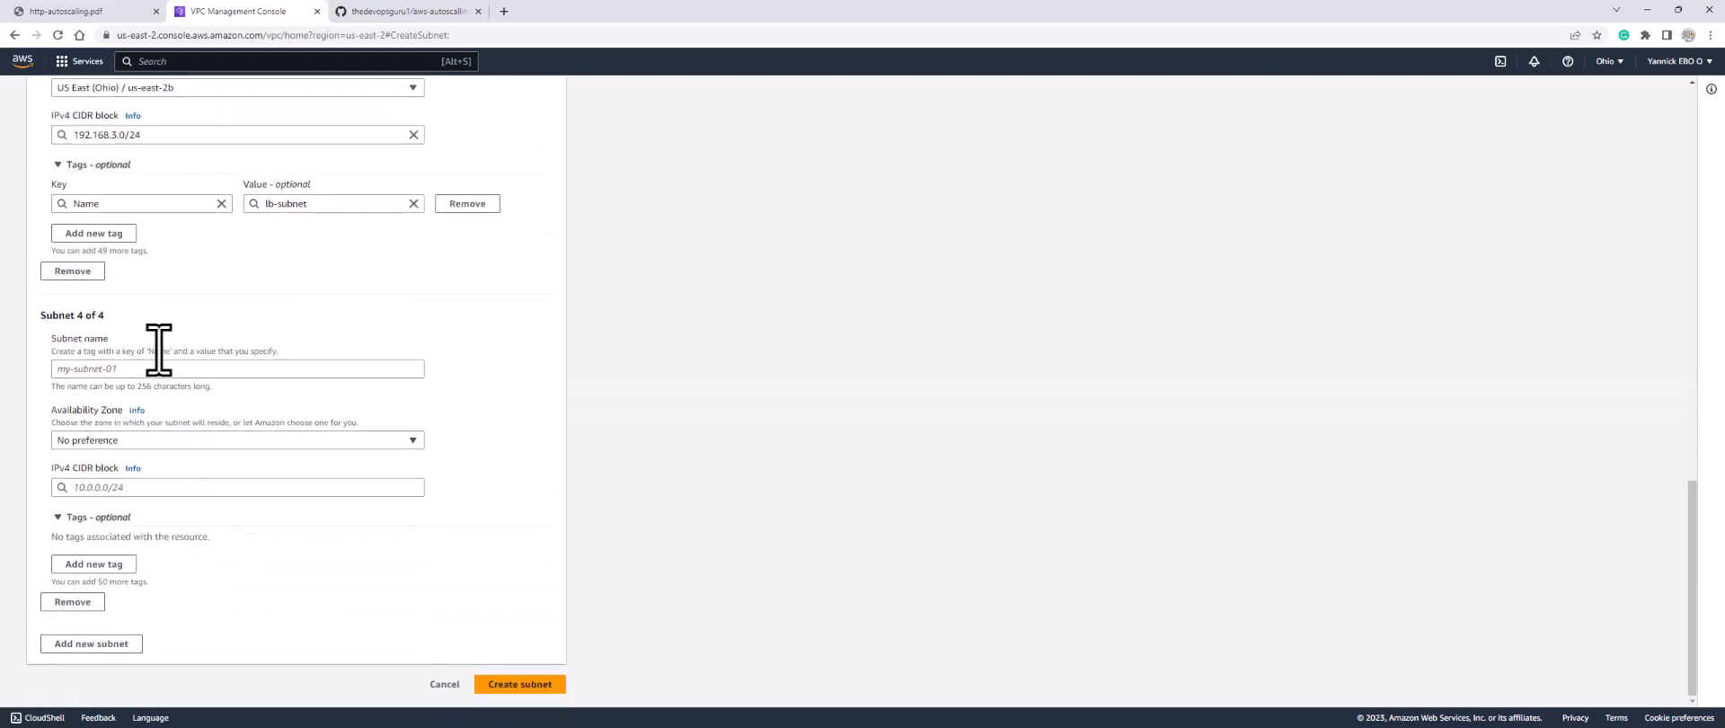
left_click(169, 369)
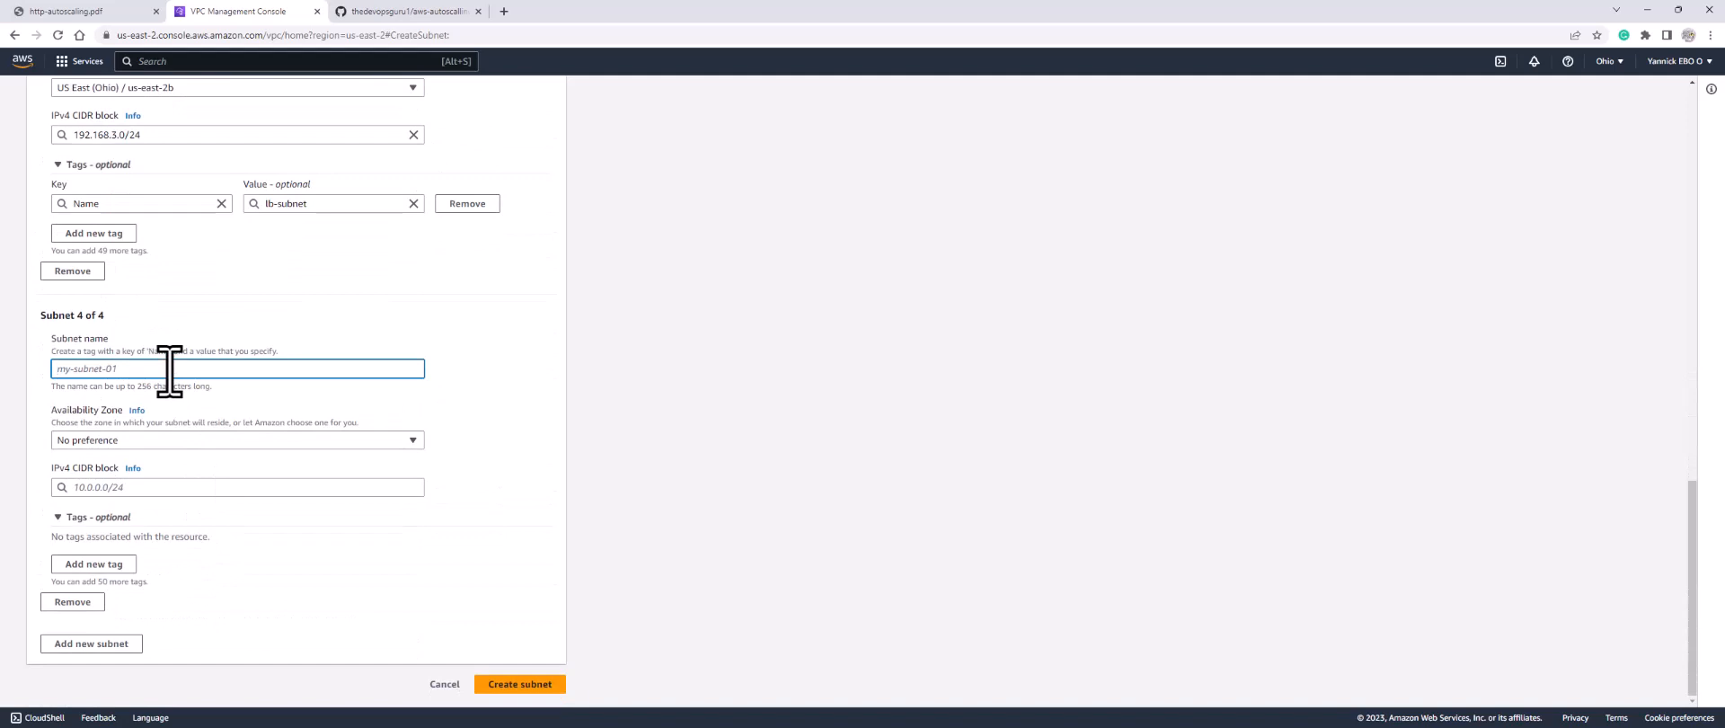
type("nat")
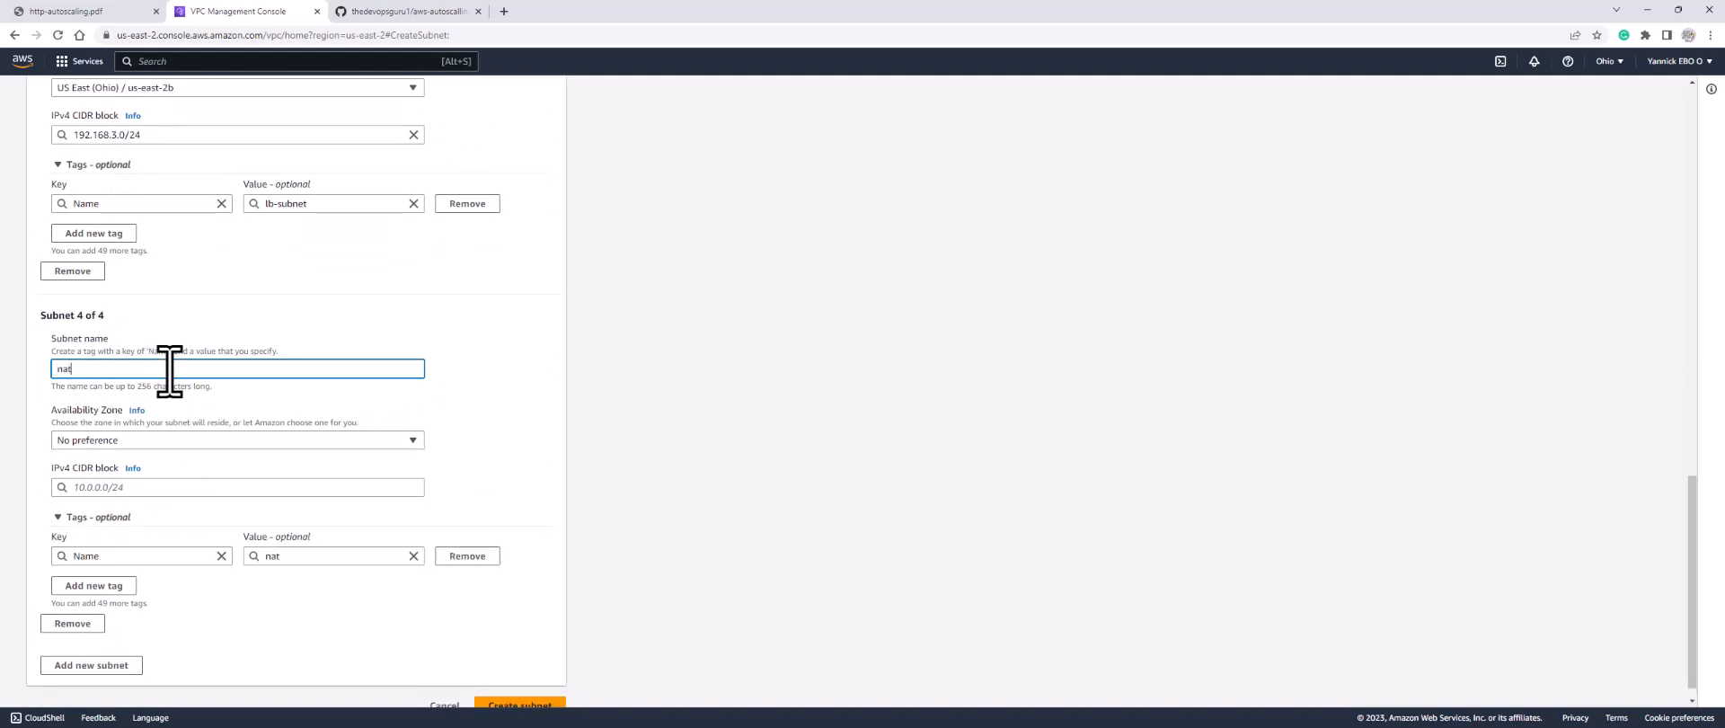
type("-subnet")
left_click(154, 441)
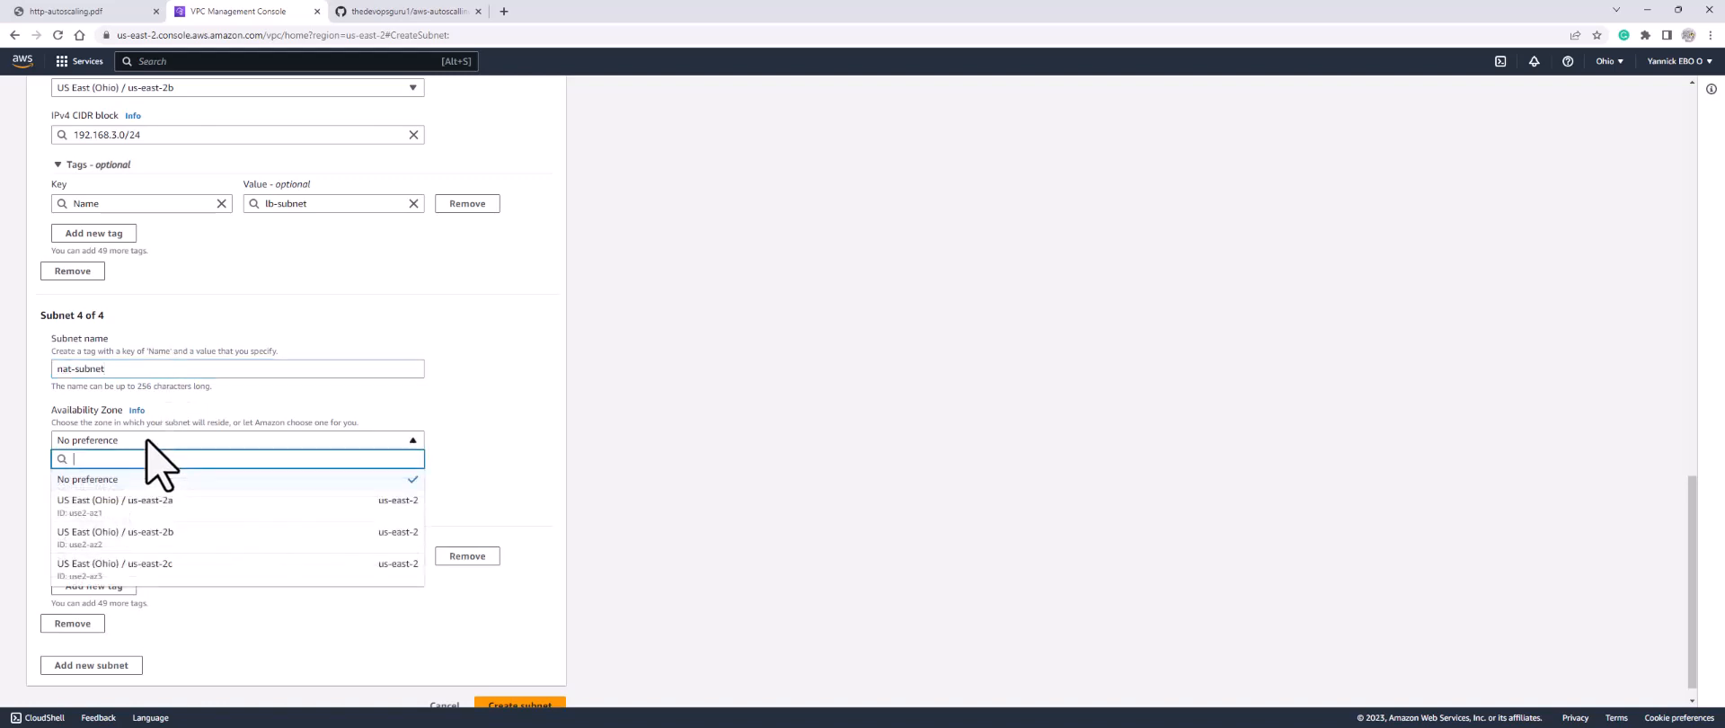
left_click(176, 566)
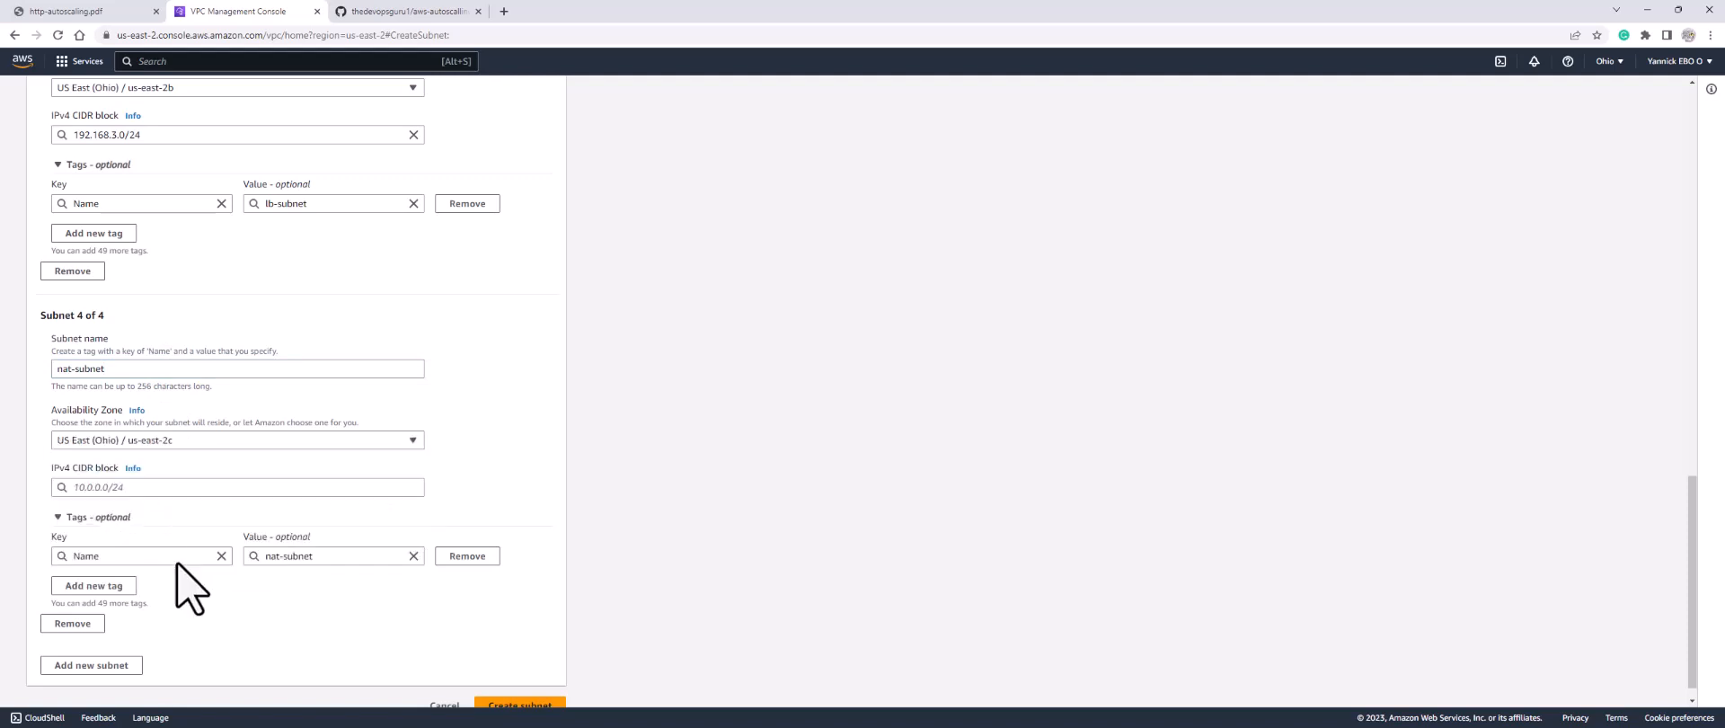
left_click(146, 486)
type("19")
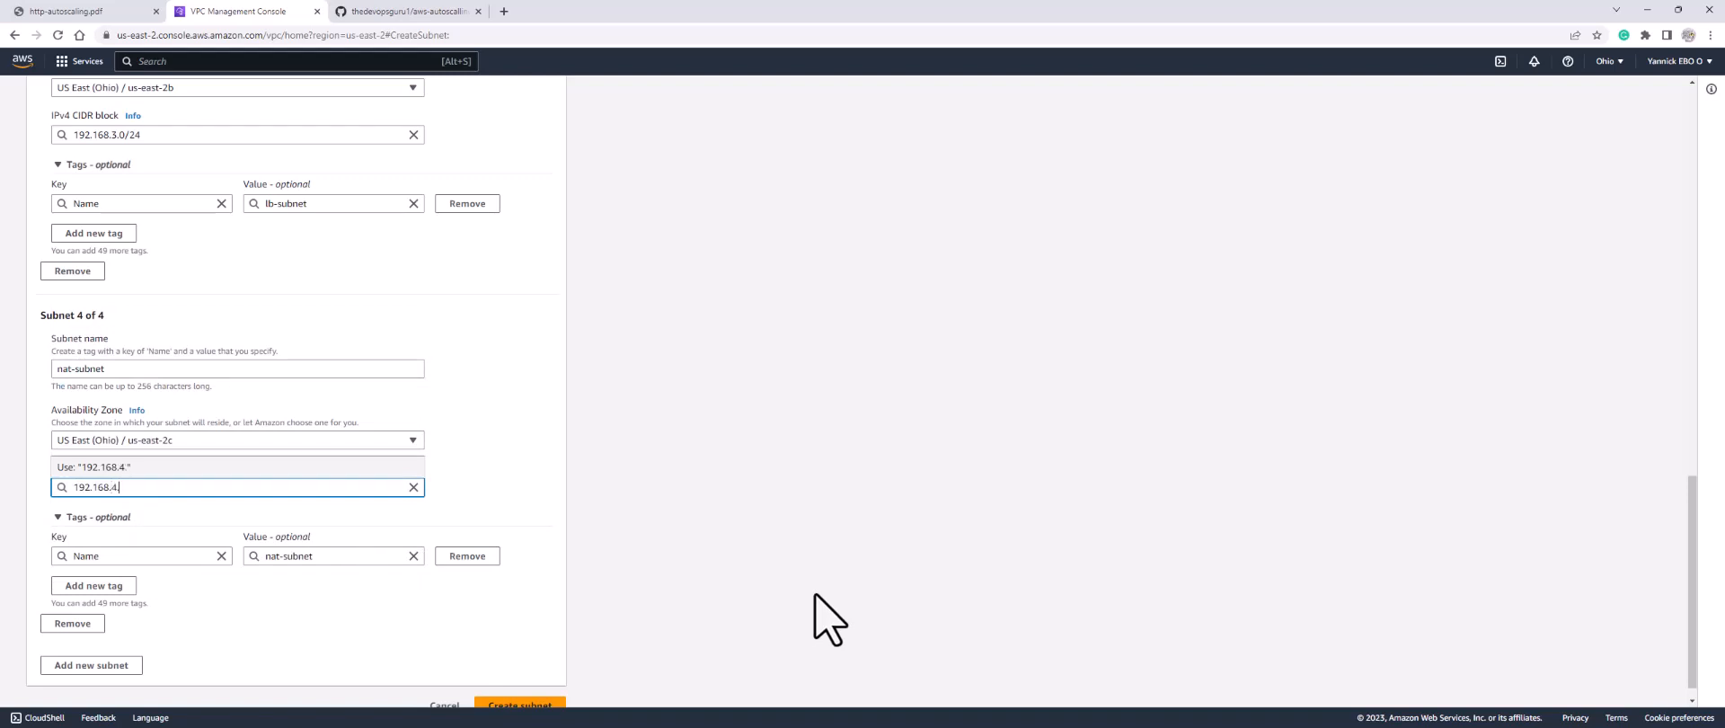
type("2.168.4.0/24")
left_click(196, 469)
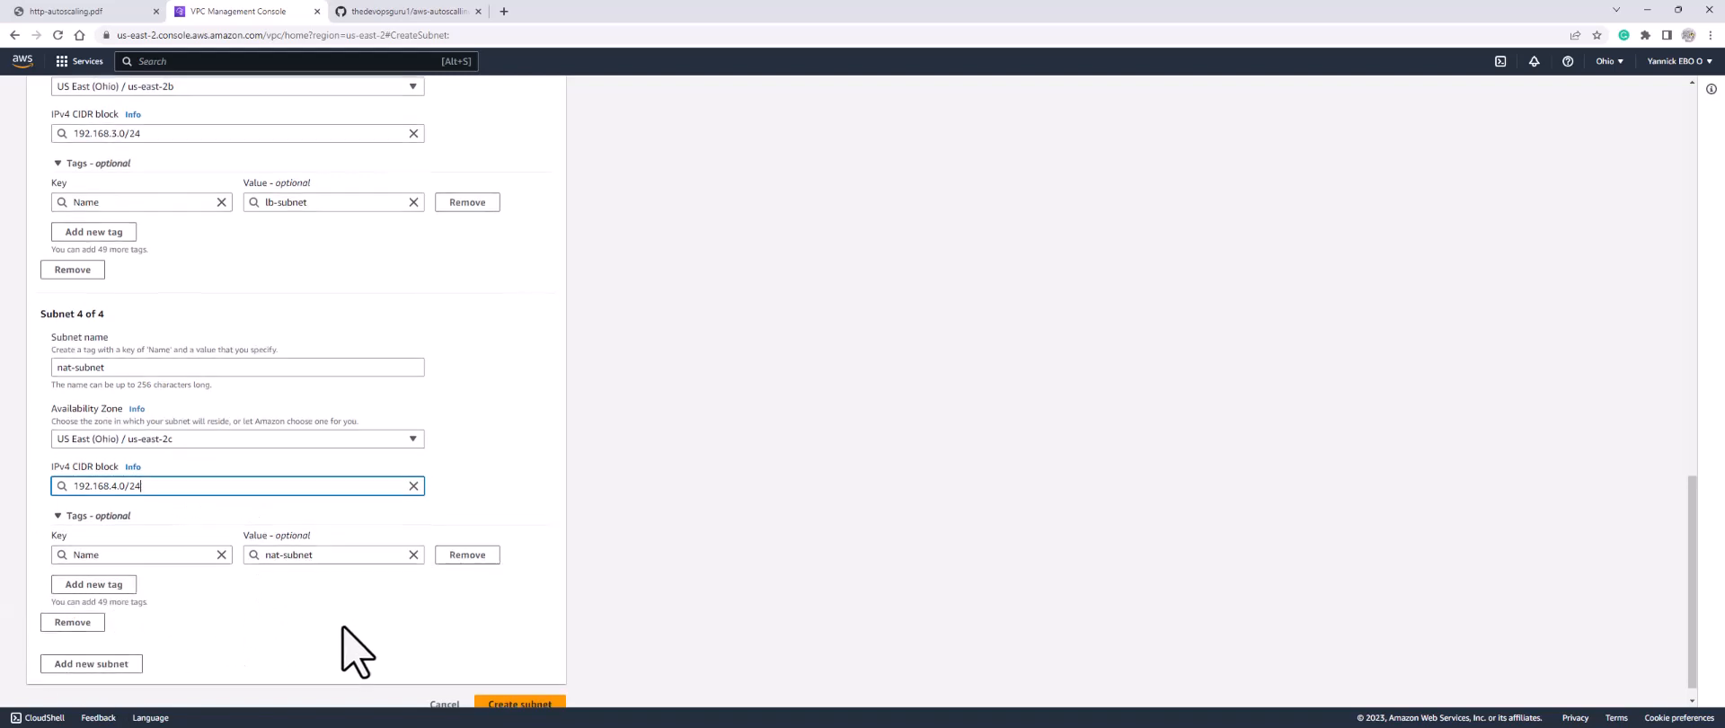
scroll(345, 633, "down", 1)
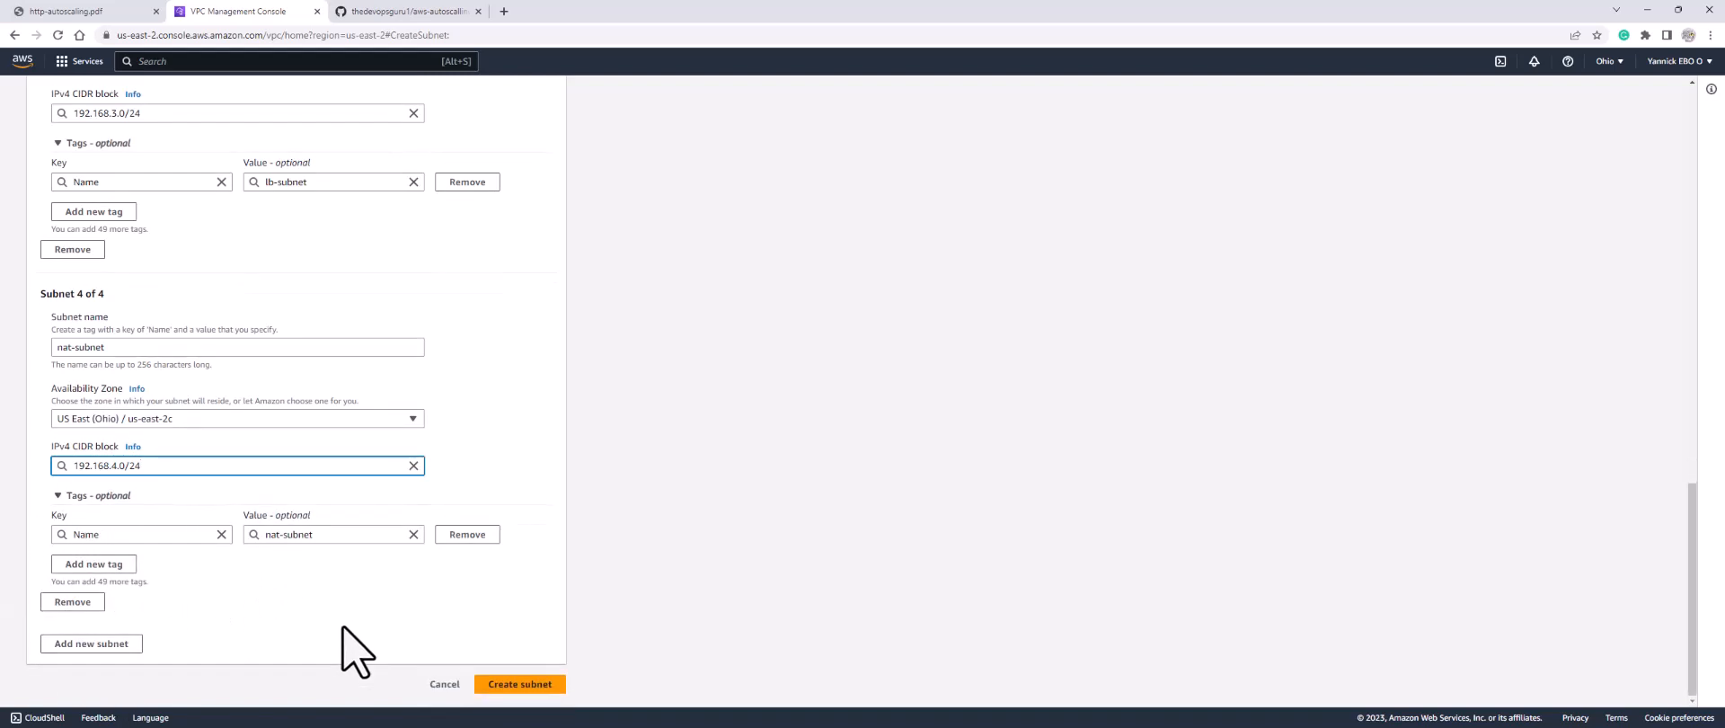
Step: Create the four subnets and go to the Security groups list
left_click(522, 687)
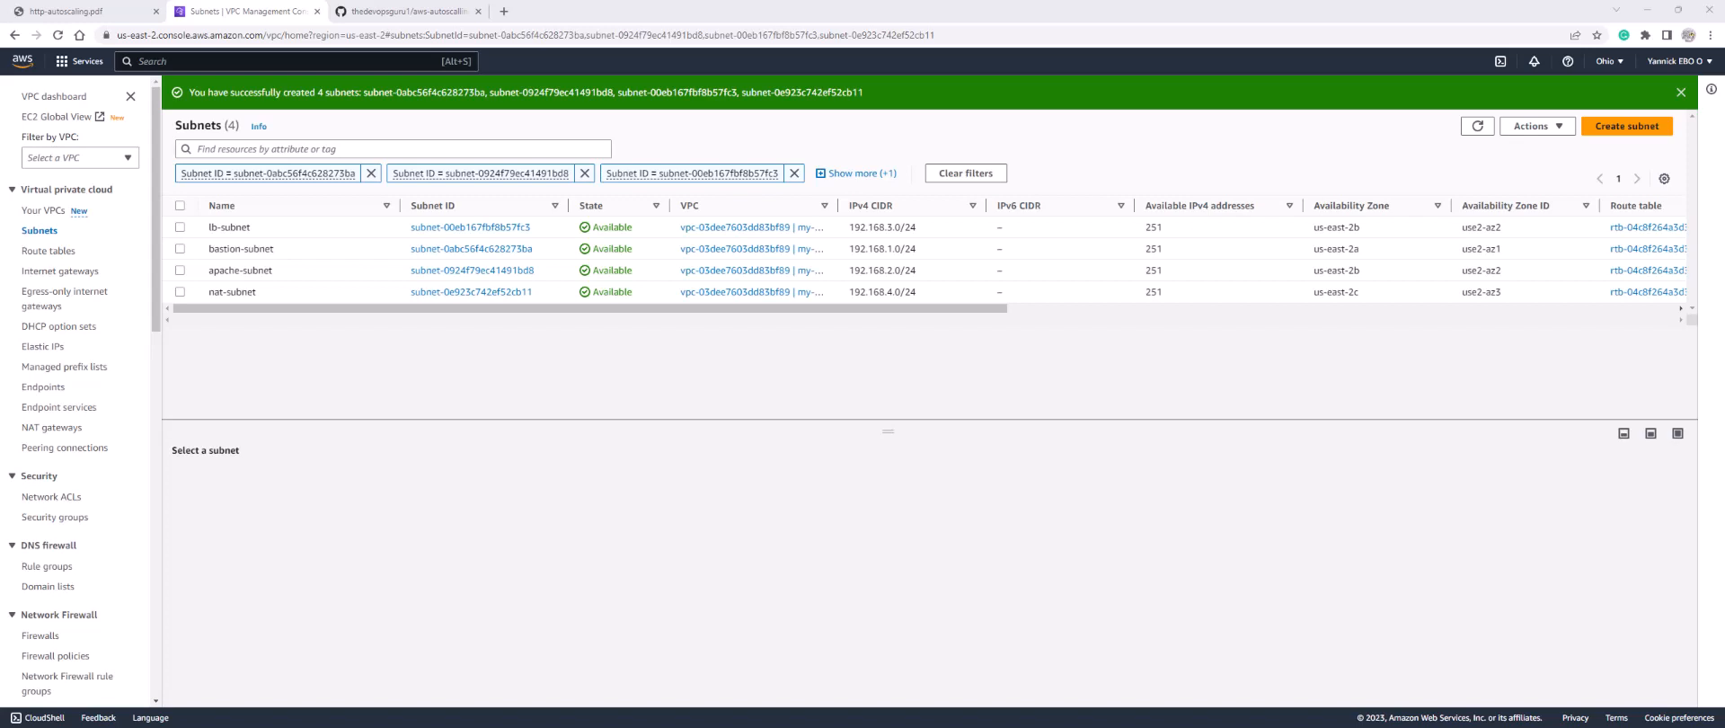
left_click(52, 520)
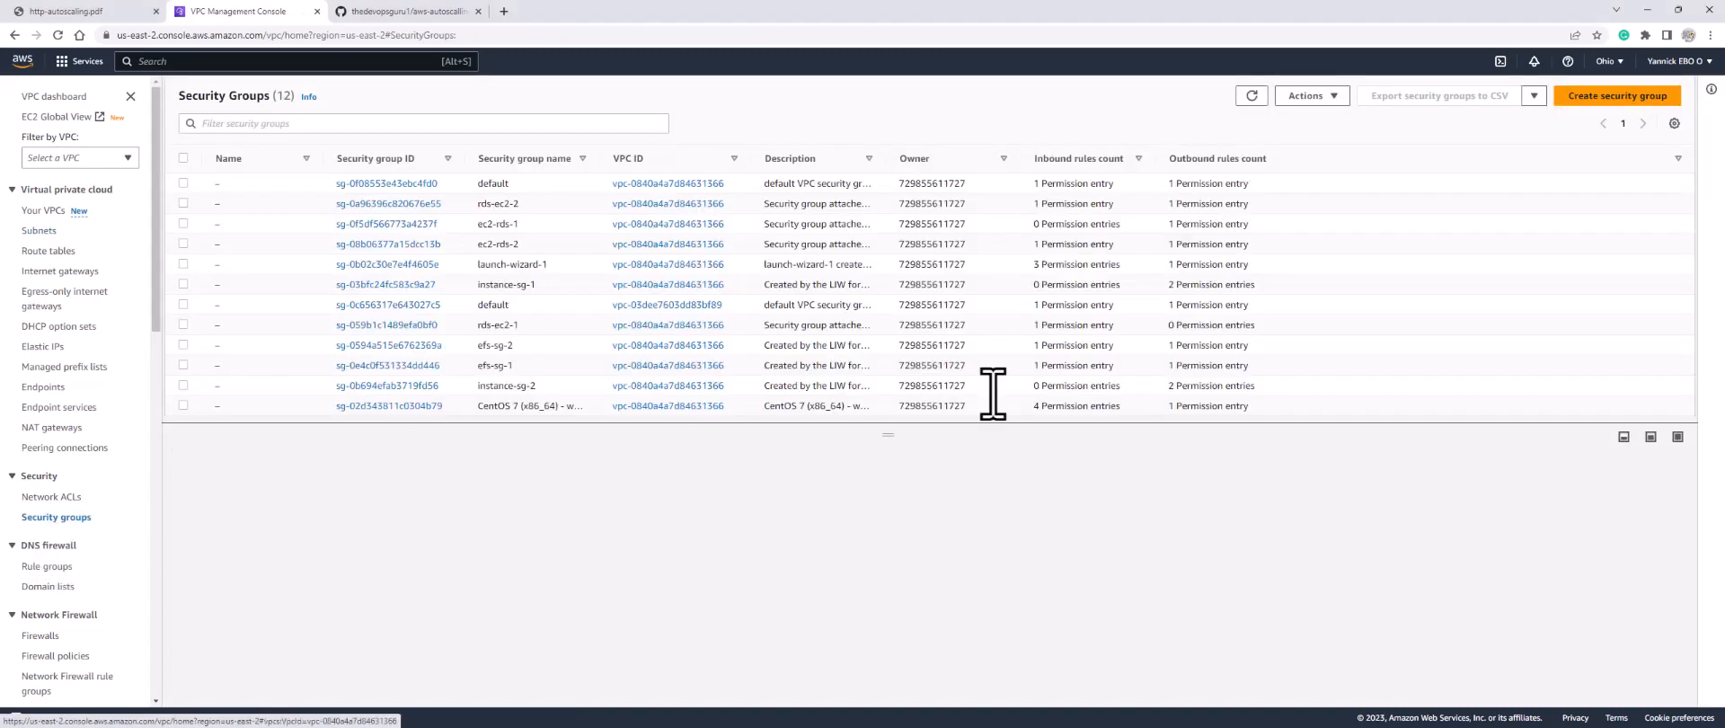
Step: Create security group bastion-sg, described bastion-sg, in my-vpc and return to the list
left_click(1591, 104)
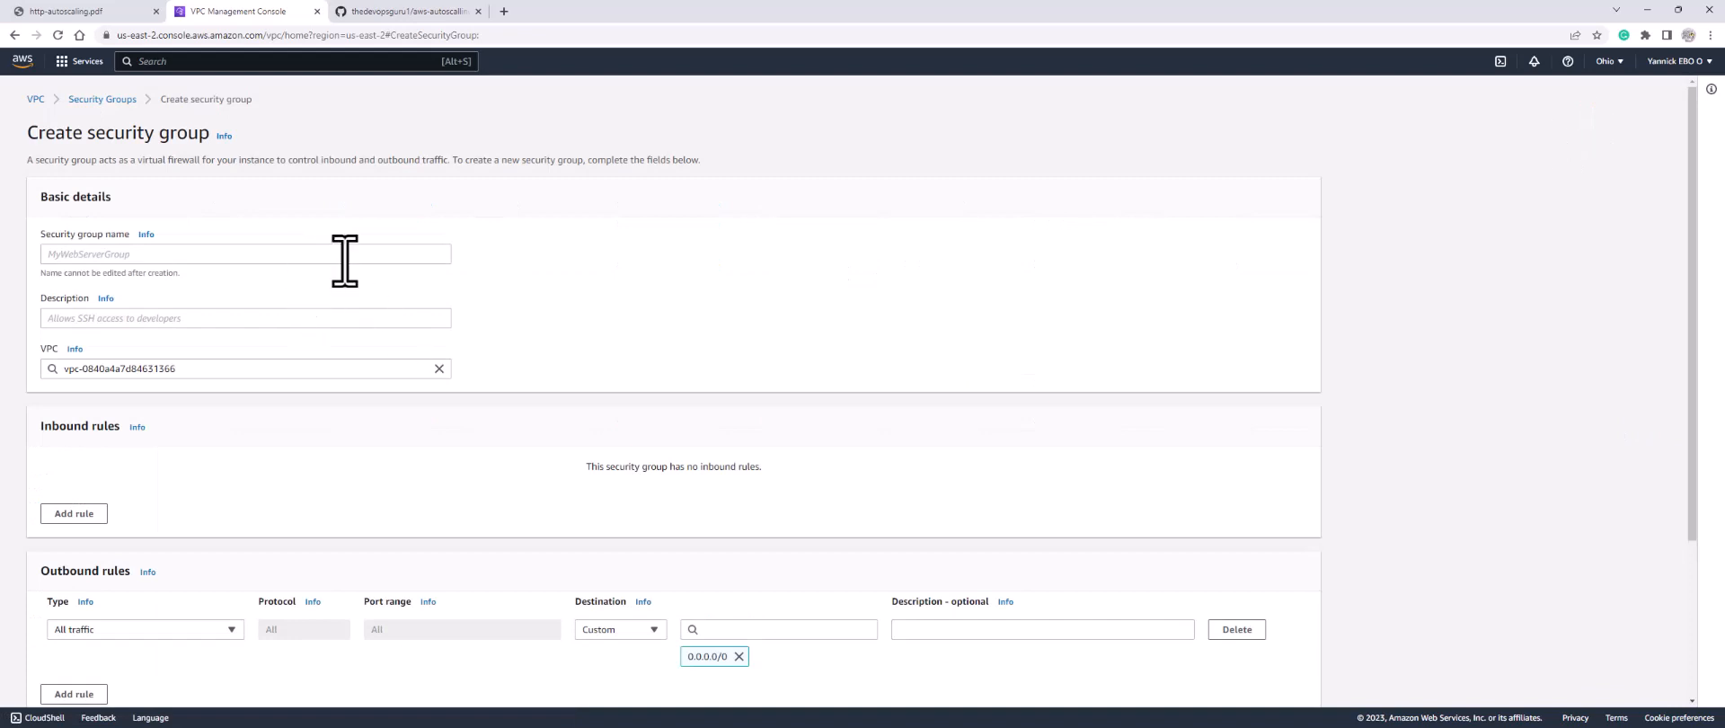
left_click(348, 254)
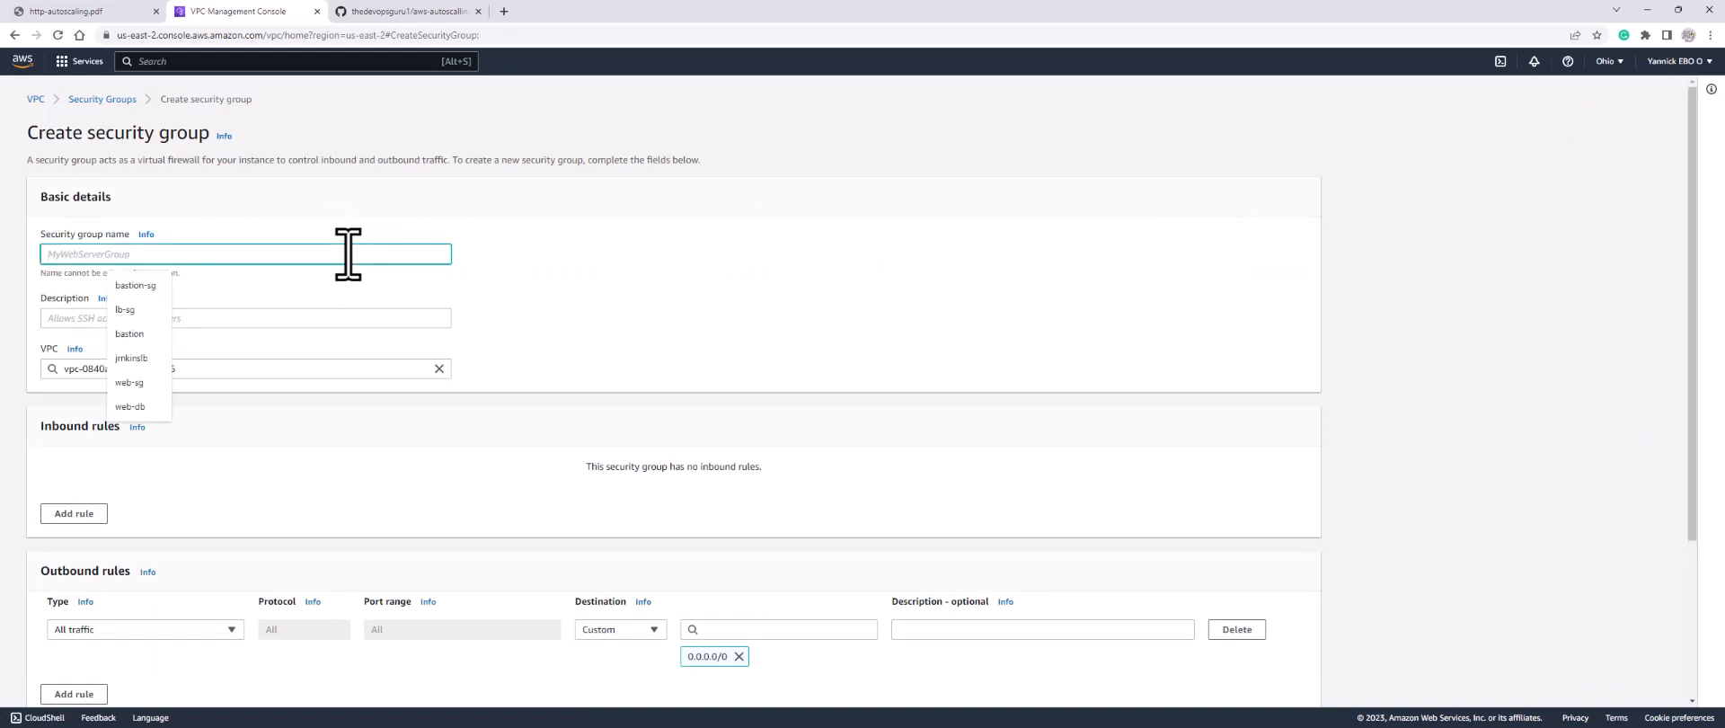
left_click(137, 285)
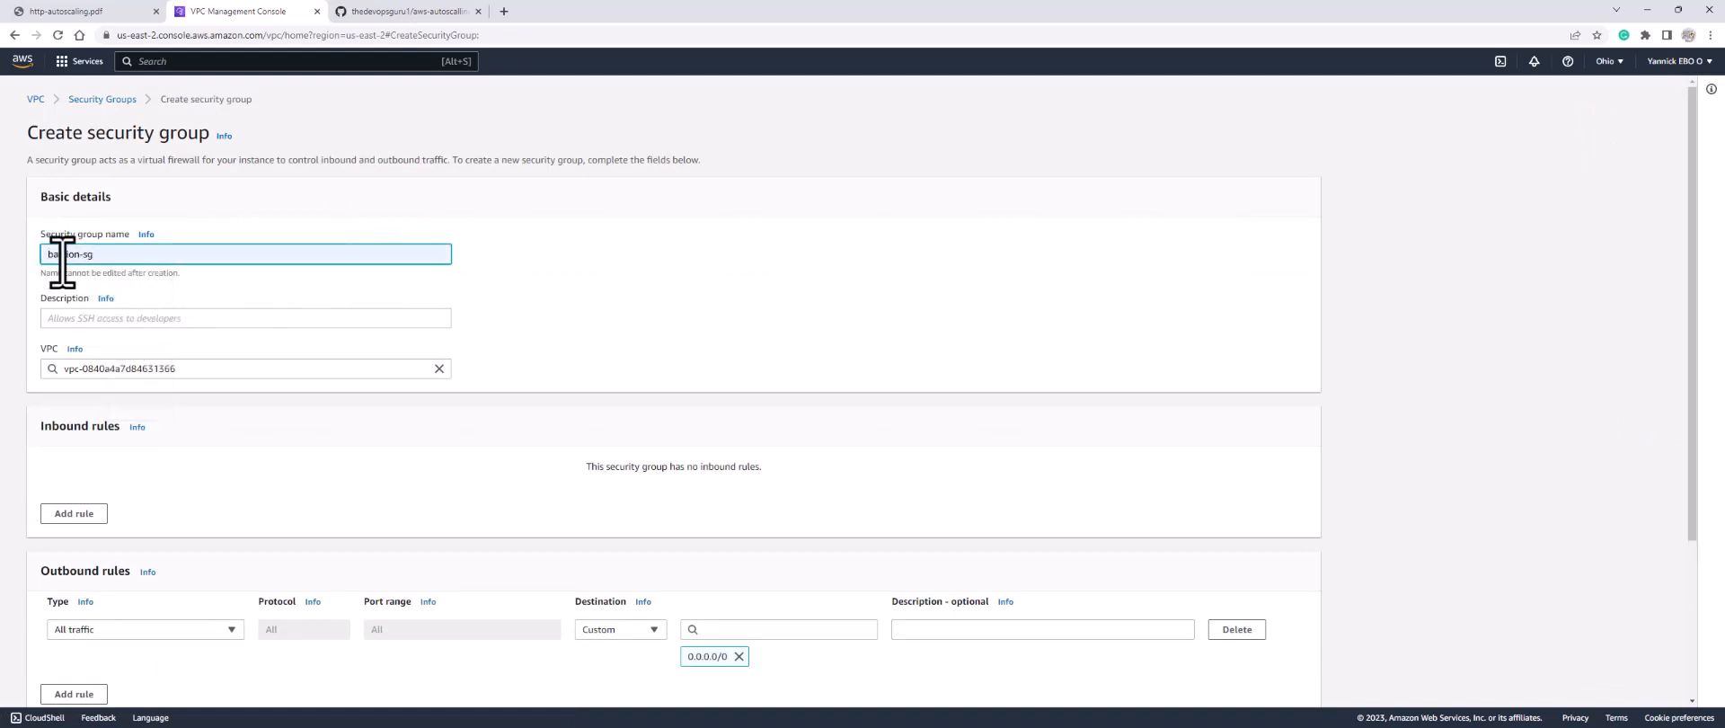
left_click(118, 319)
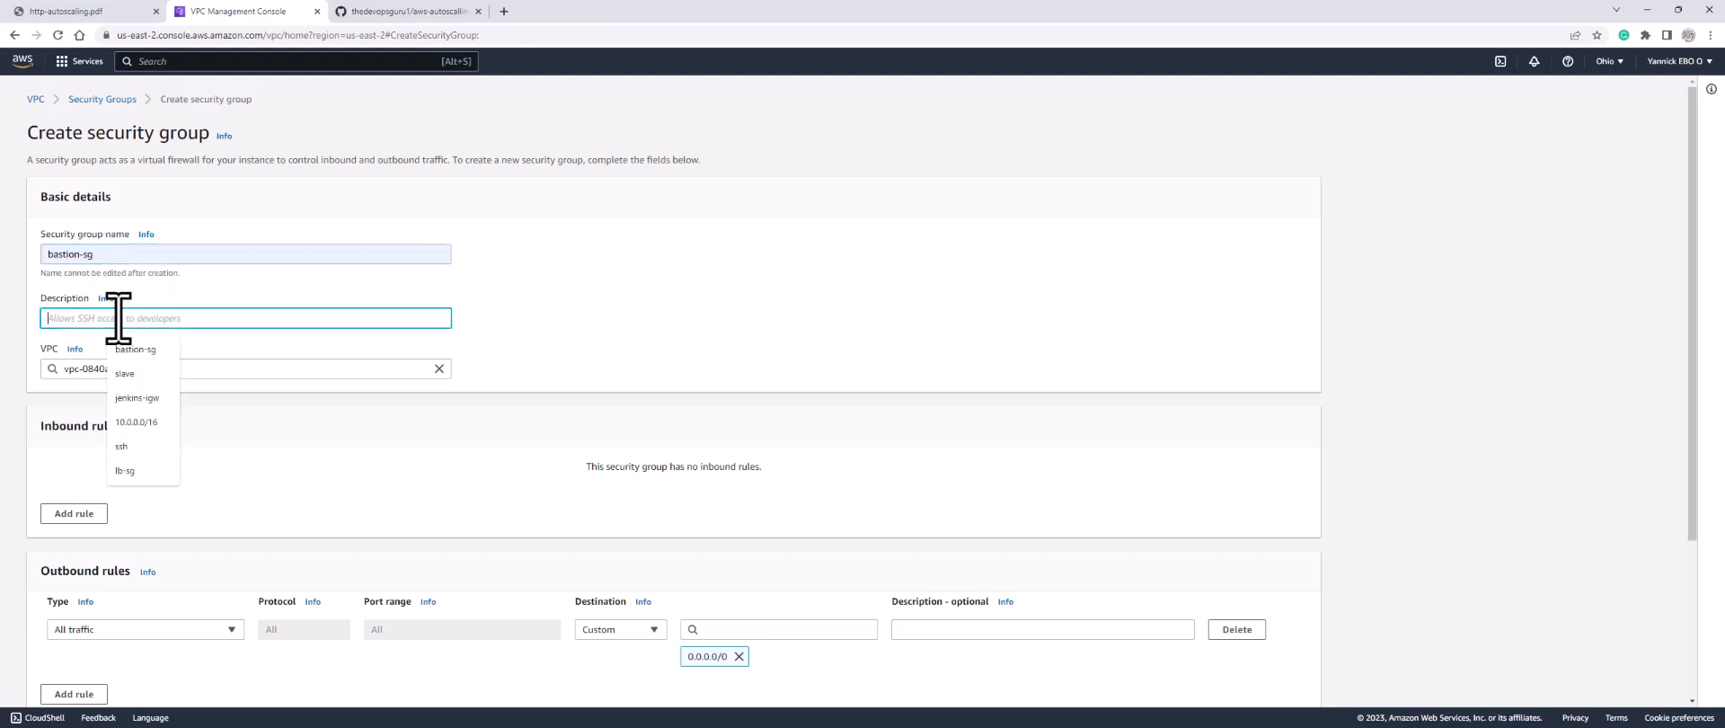
left_click(135, 349)
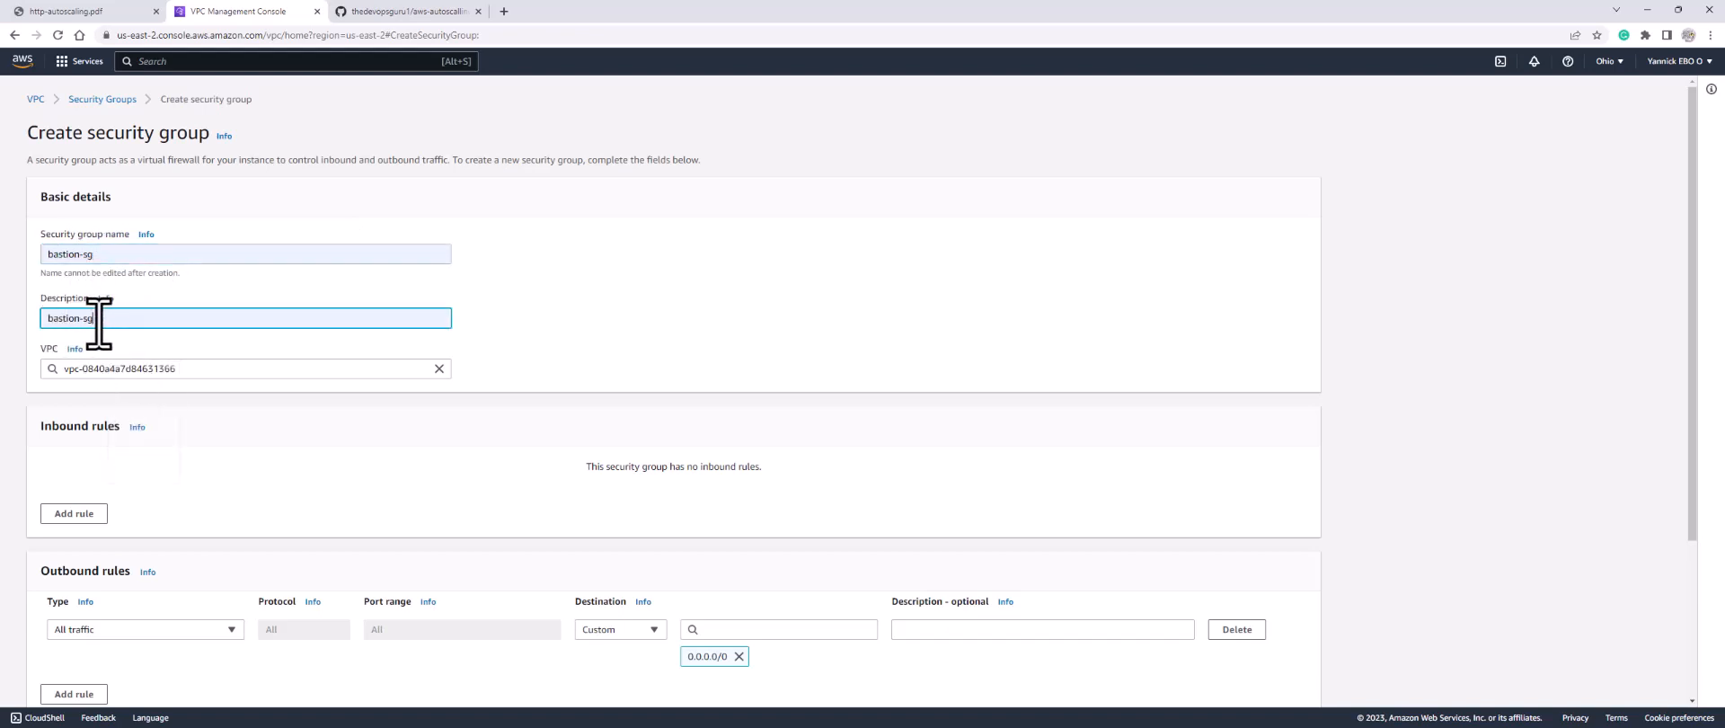
left_click(439, 369)
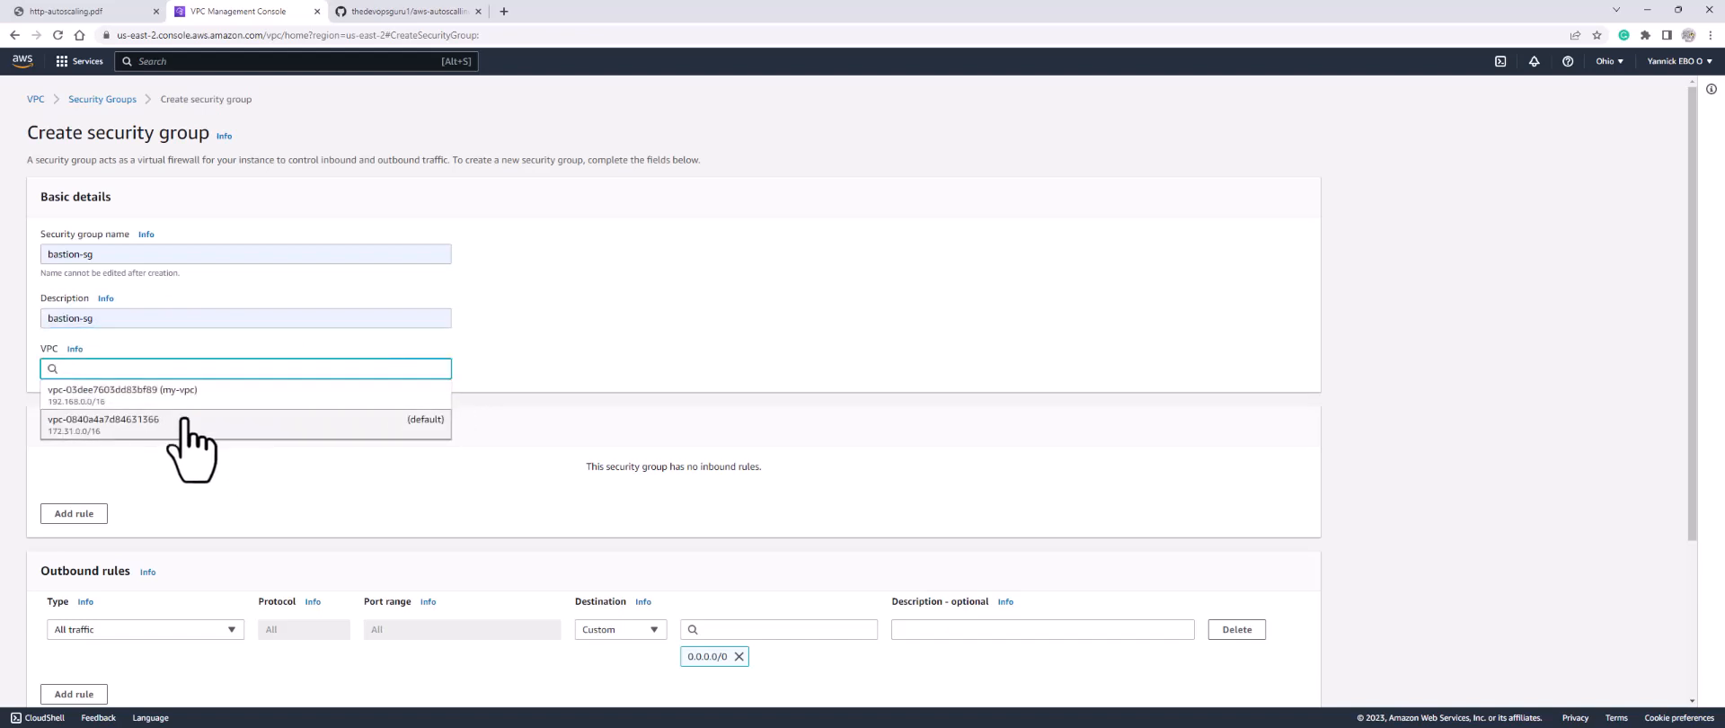
left_click(192, 394)
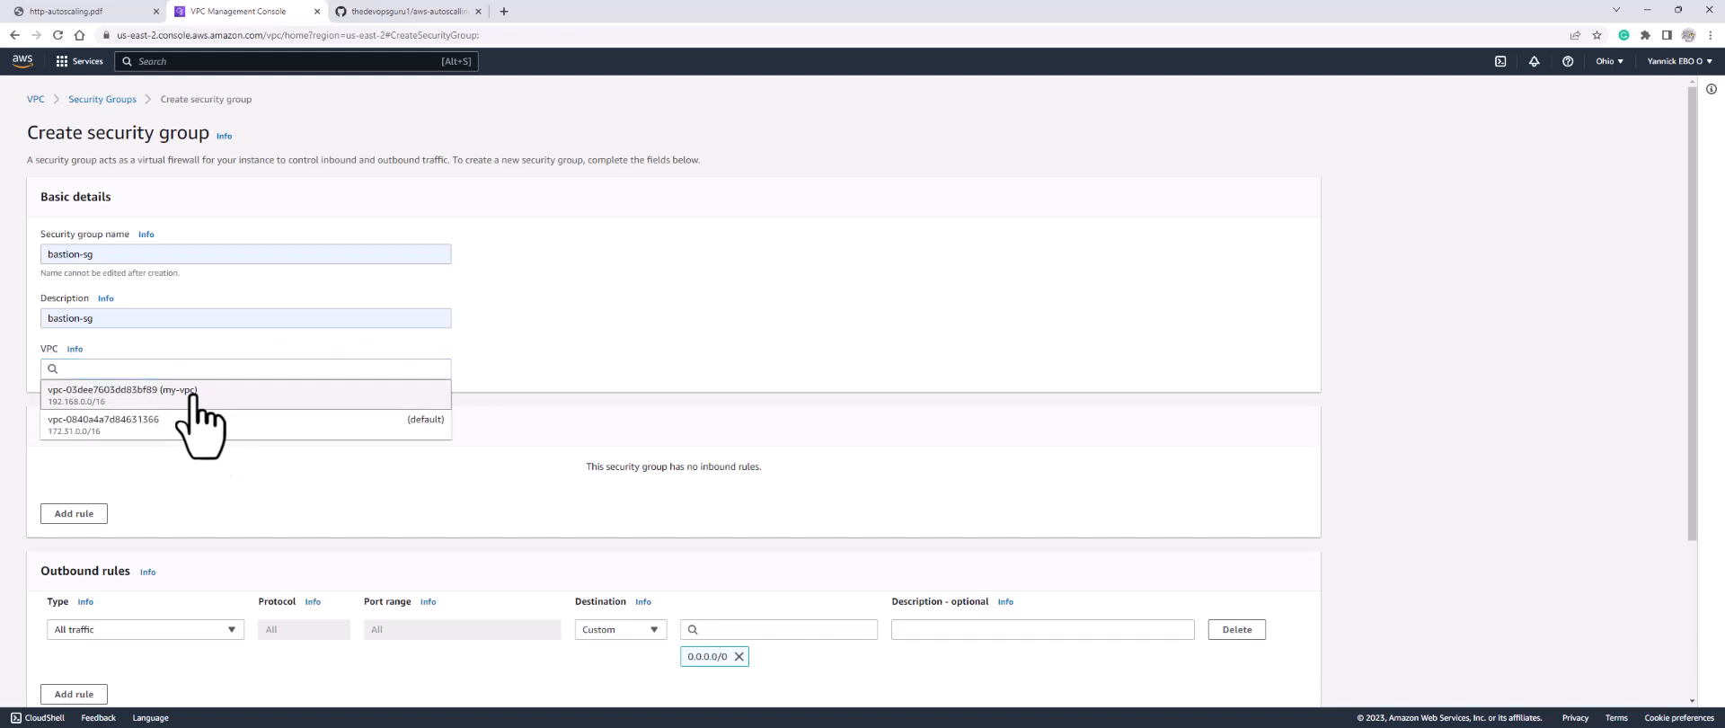
scroll(339, 504, "down", 3)
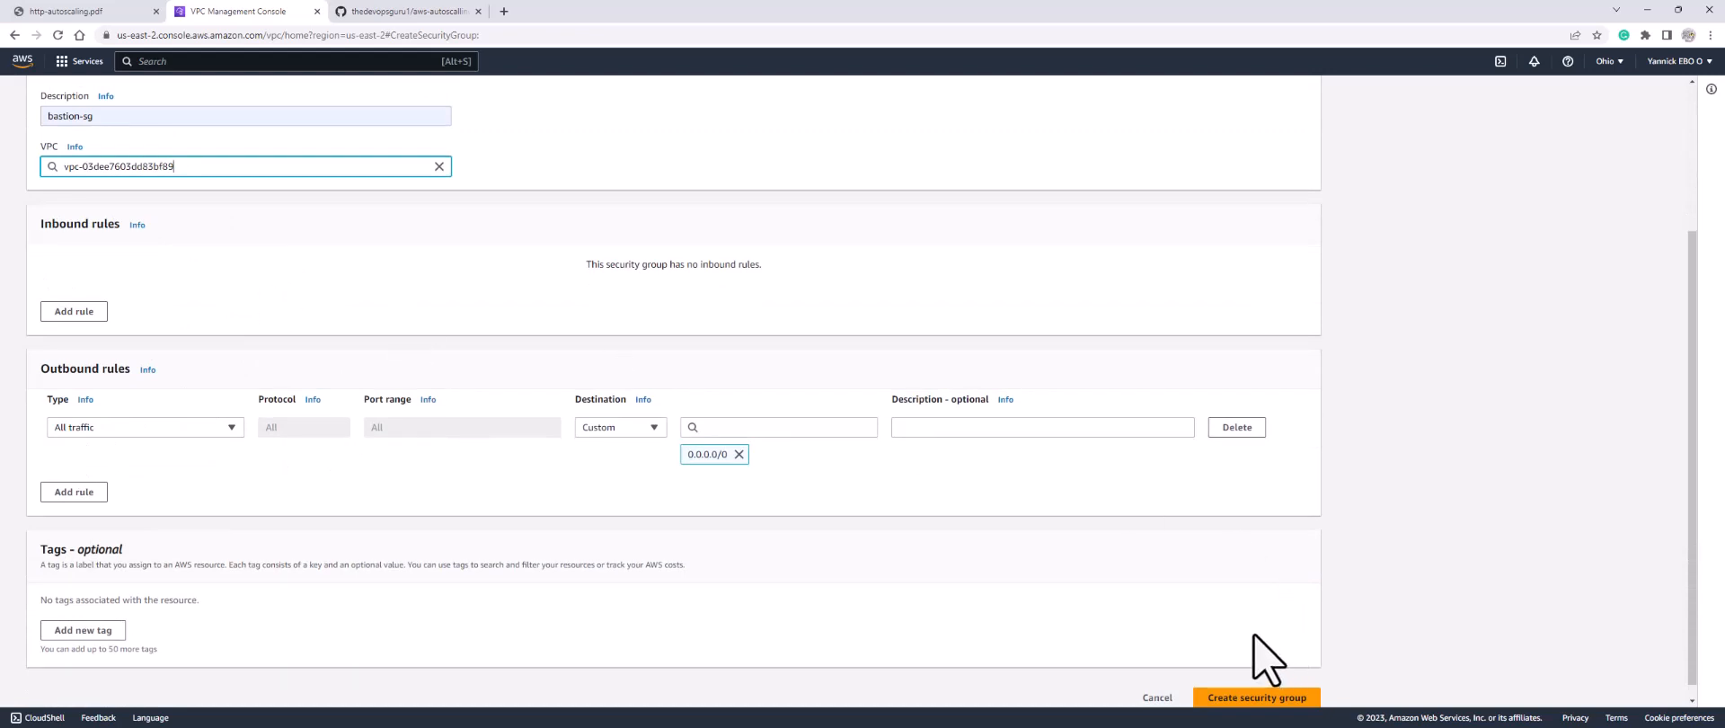
scroll(1259, 665, "down", 1)
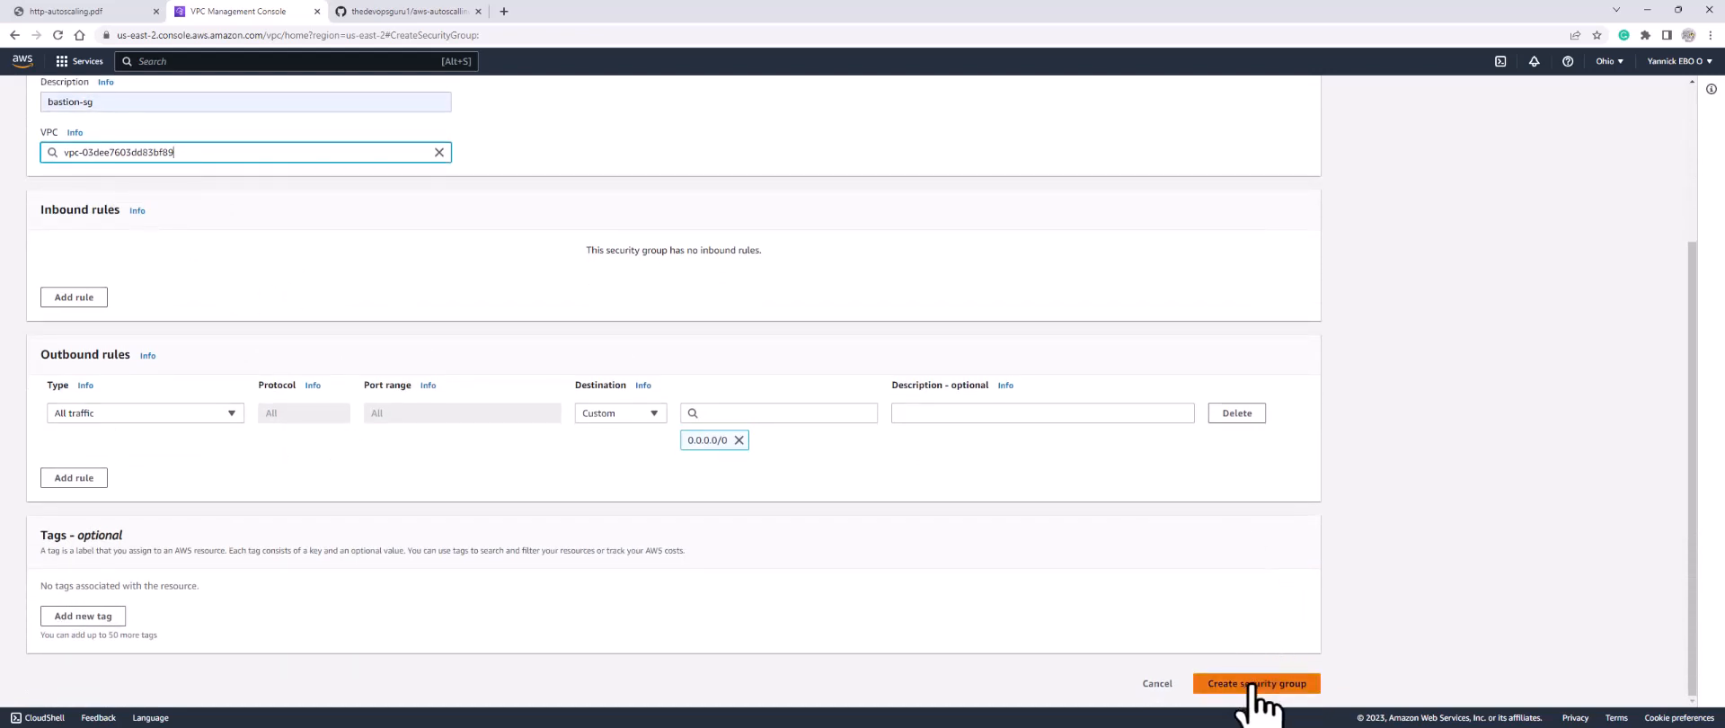
left_click(1243, 686)
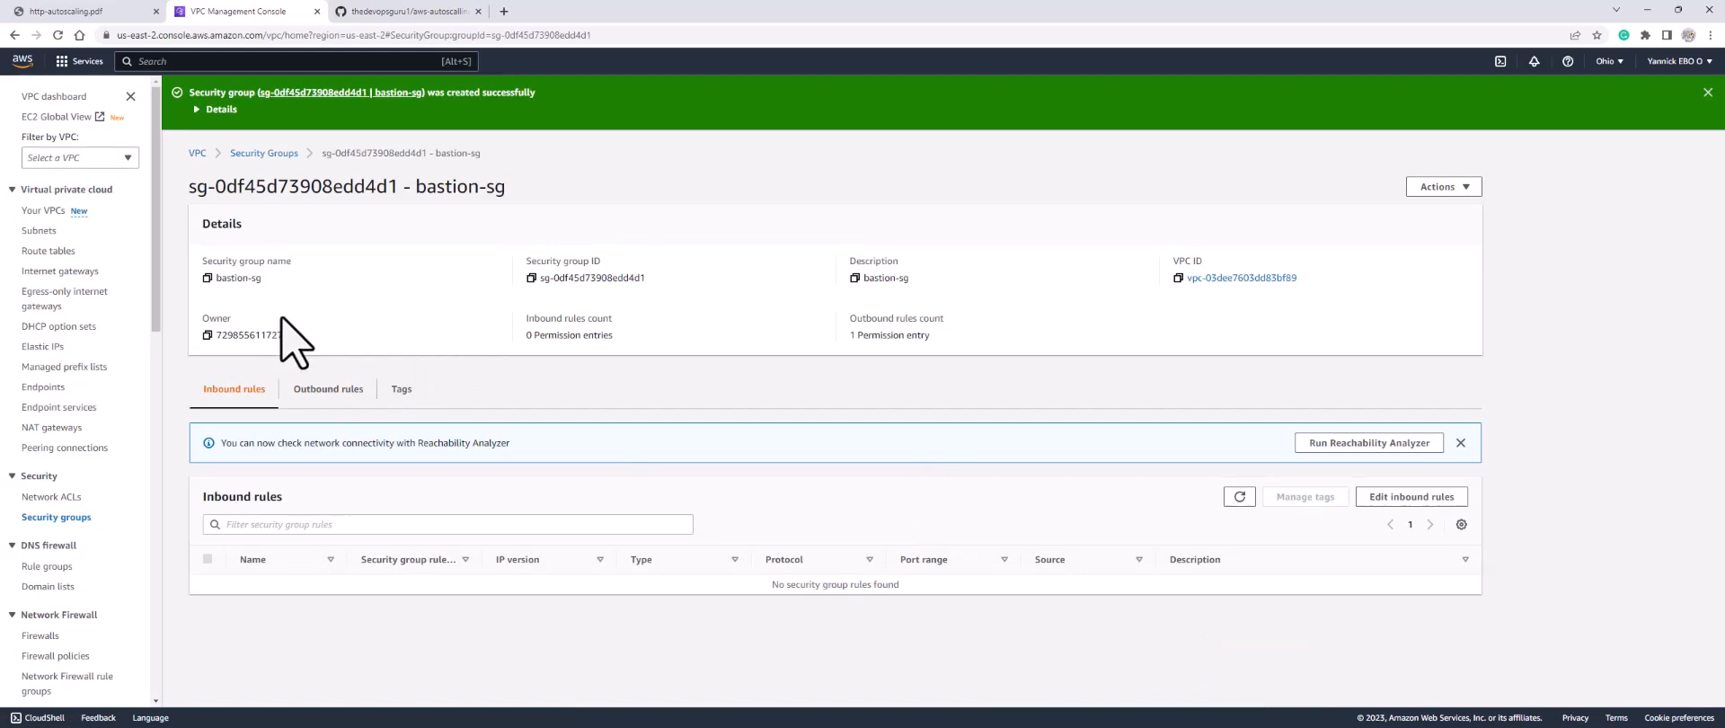
left_click(63, 518)
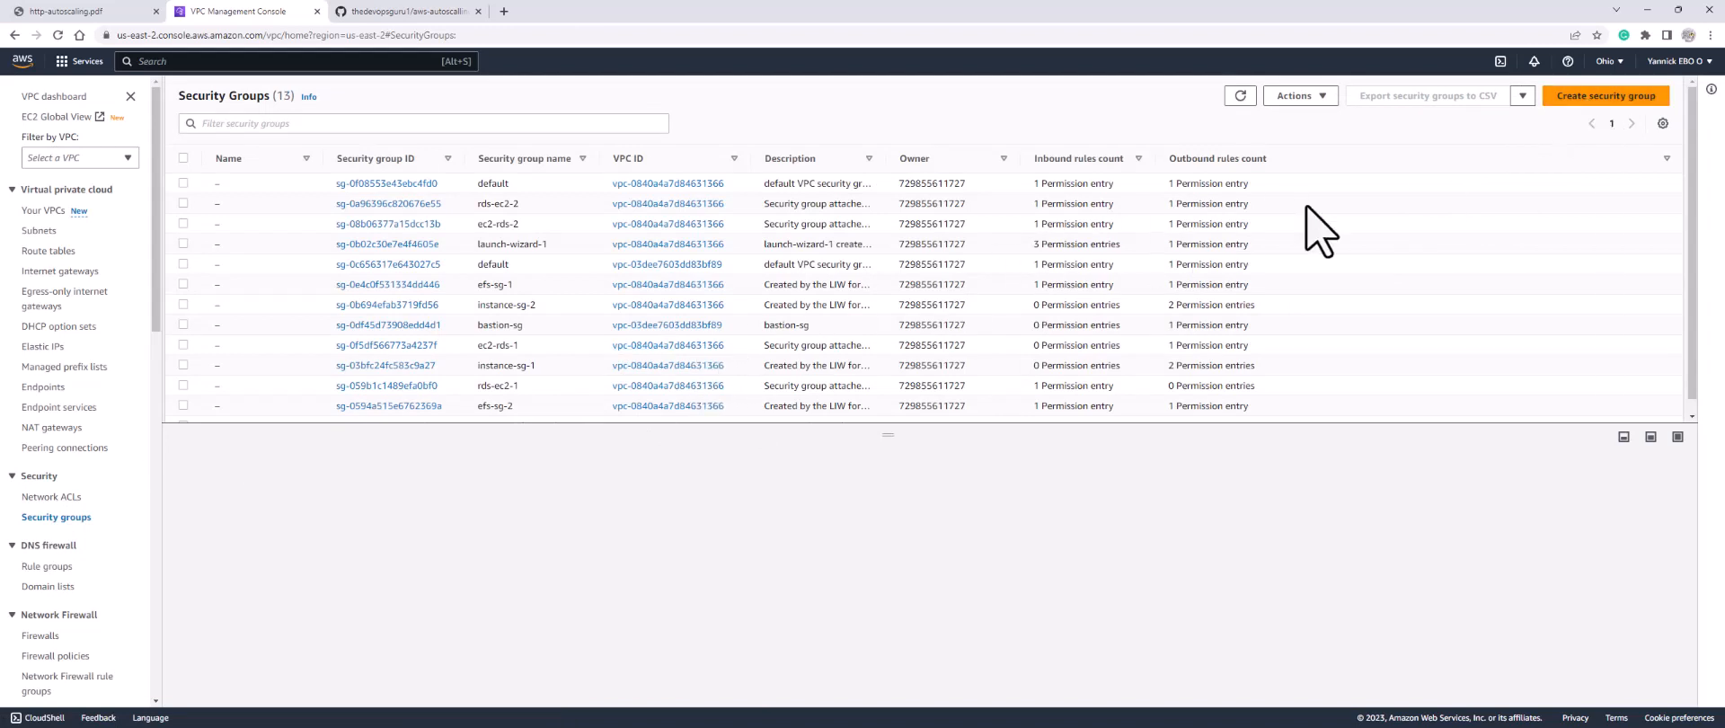
Step: Start a new lb security group with its name and description, placed in my-vpc
left_click(1595, 99)
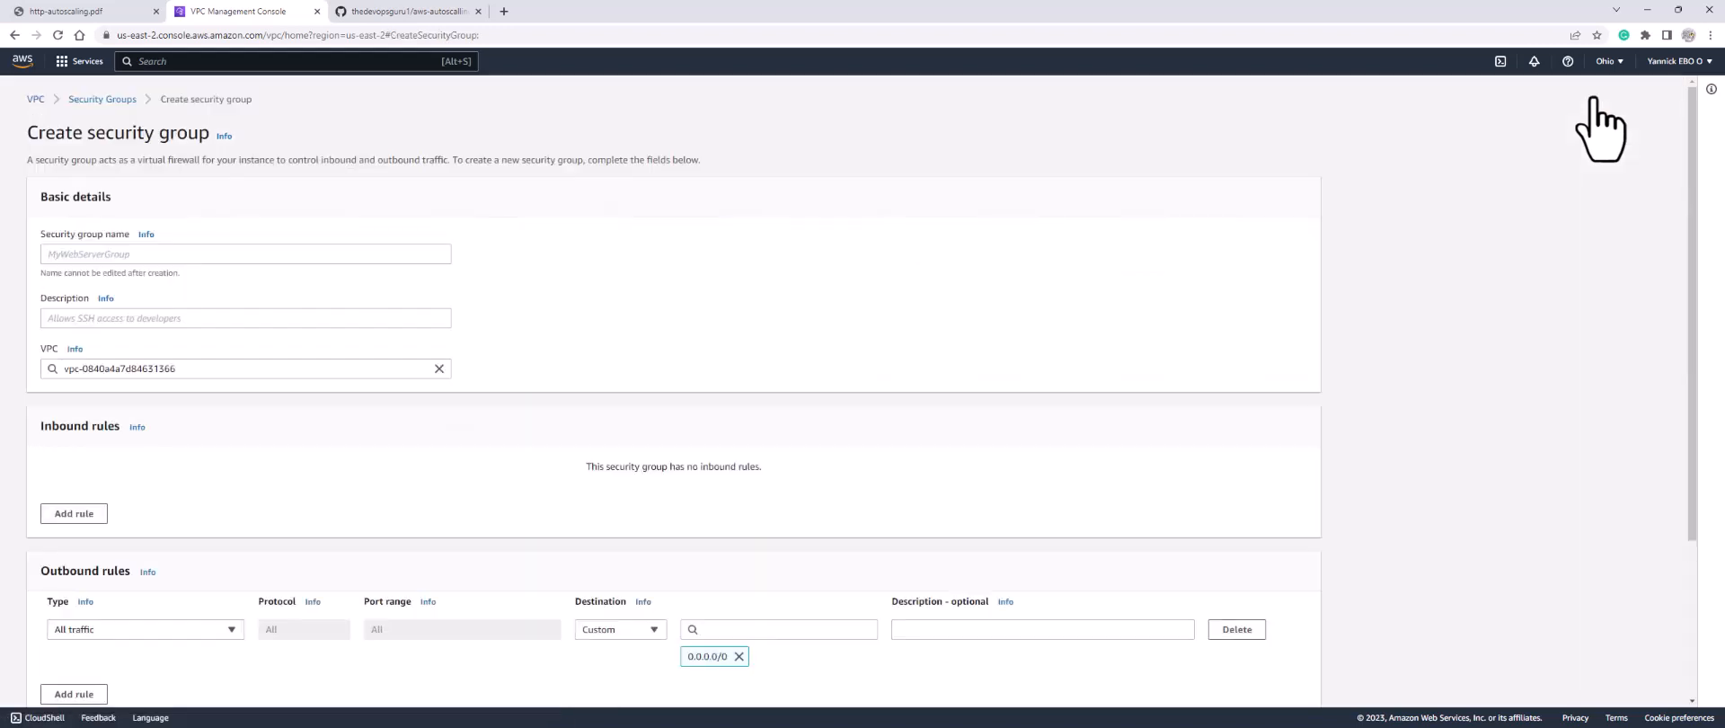
left_click(234, 253)
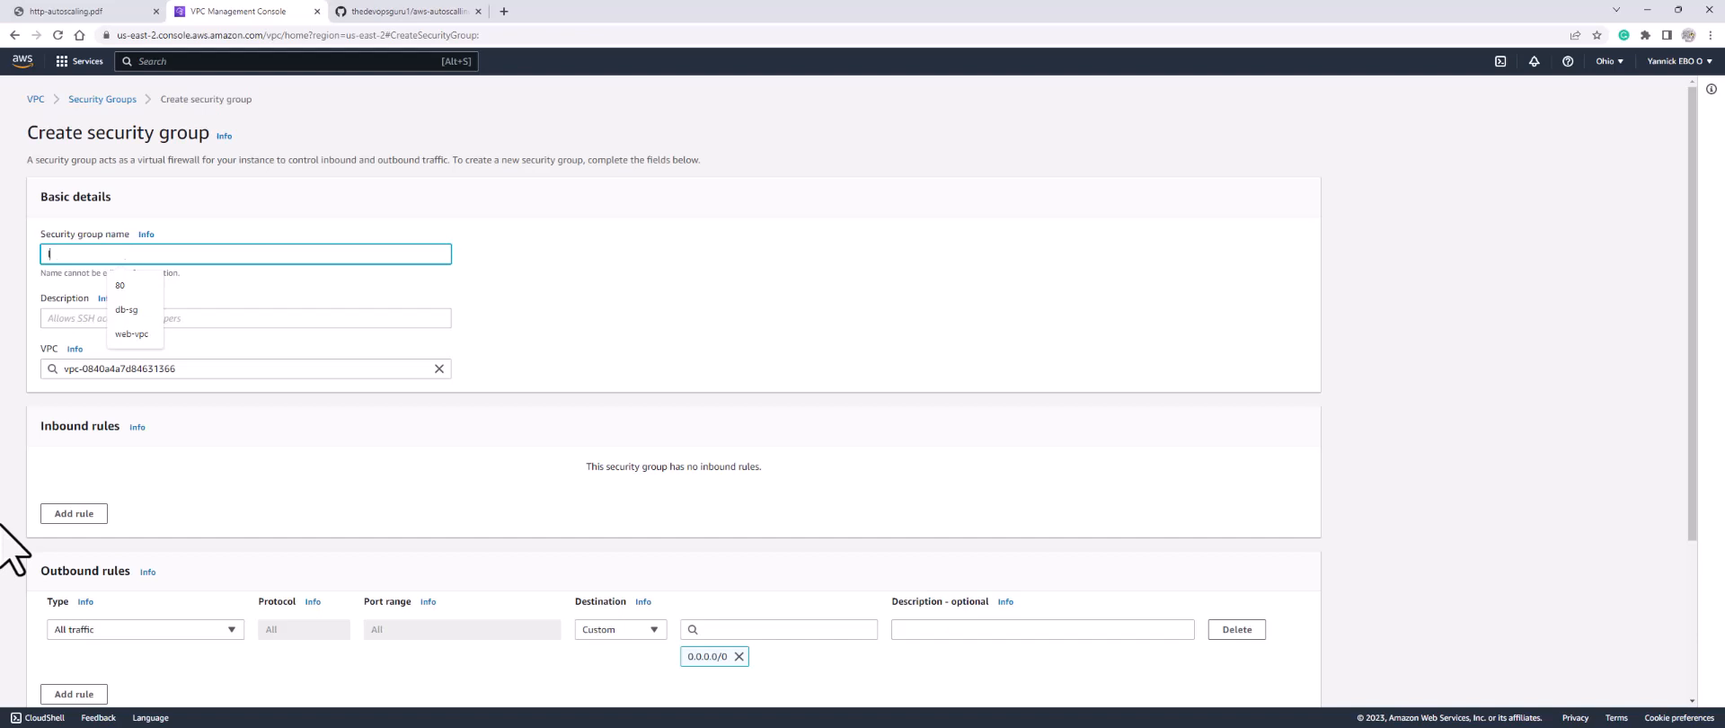
type("lb-sg")
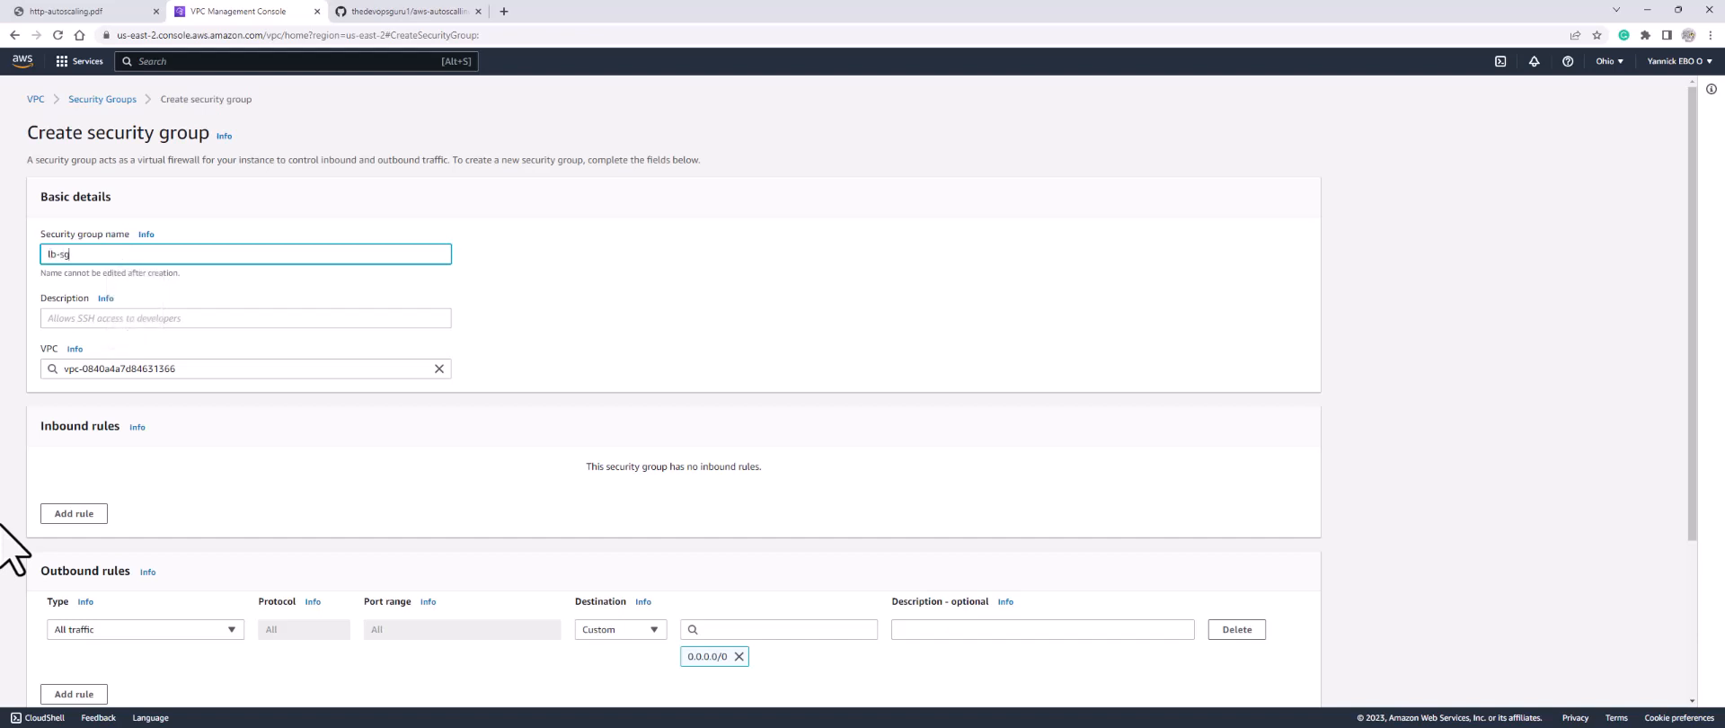
left_click(241, 318)
type("lb-sg")
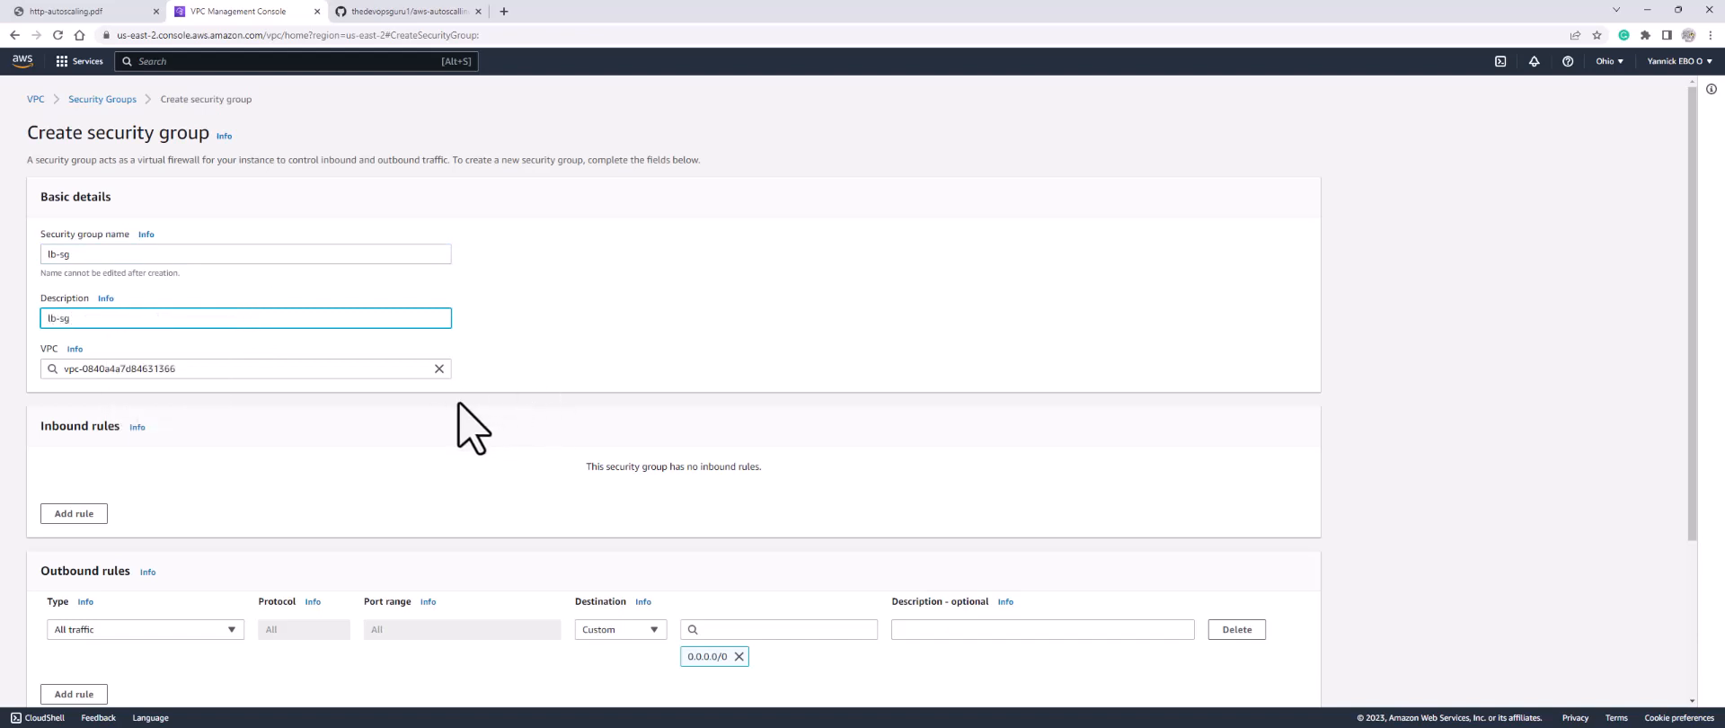
left_click(438, 368)
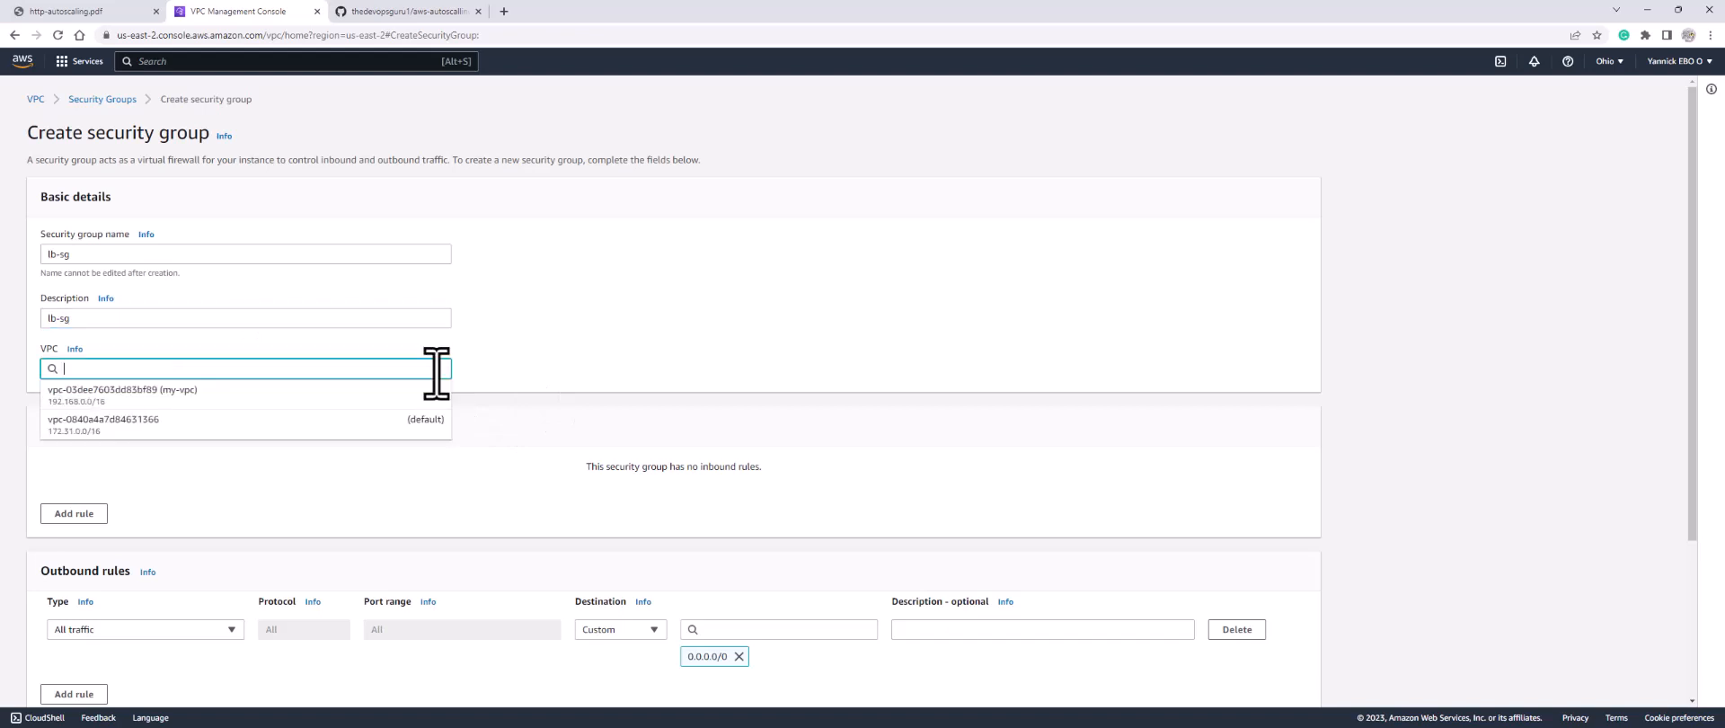
left_click(323, 401)
scroll(252, 468, "down", 3)
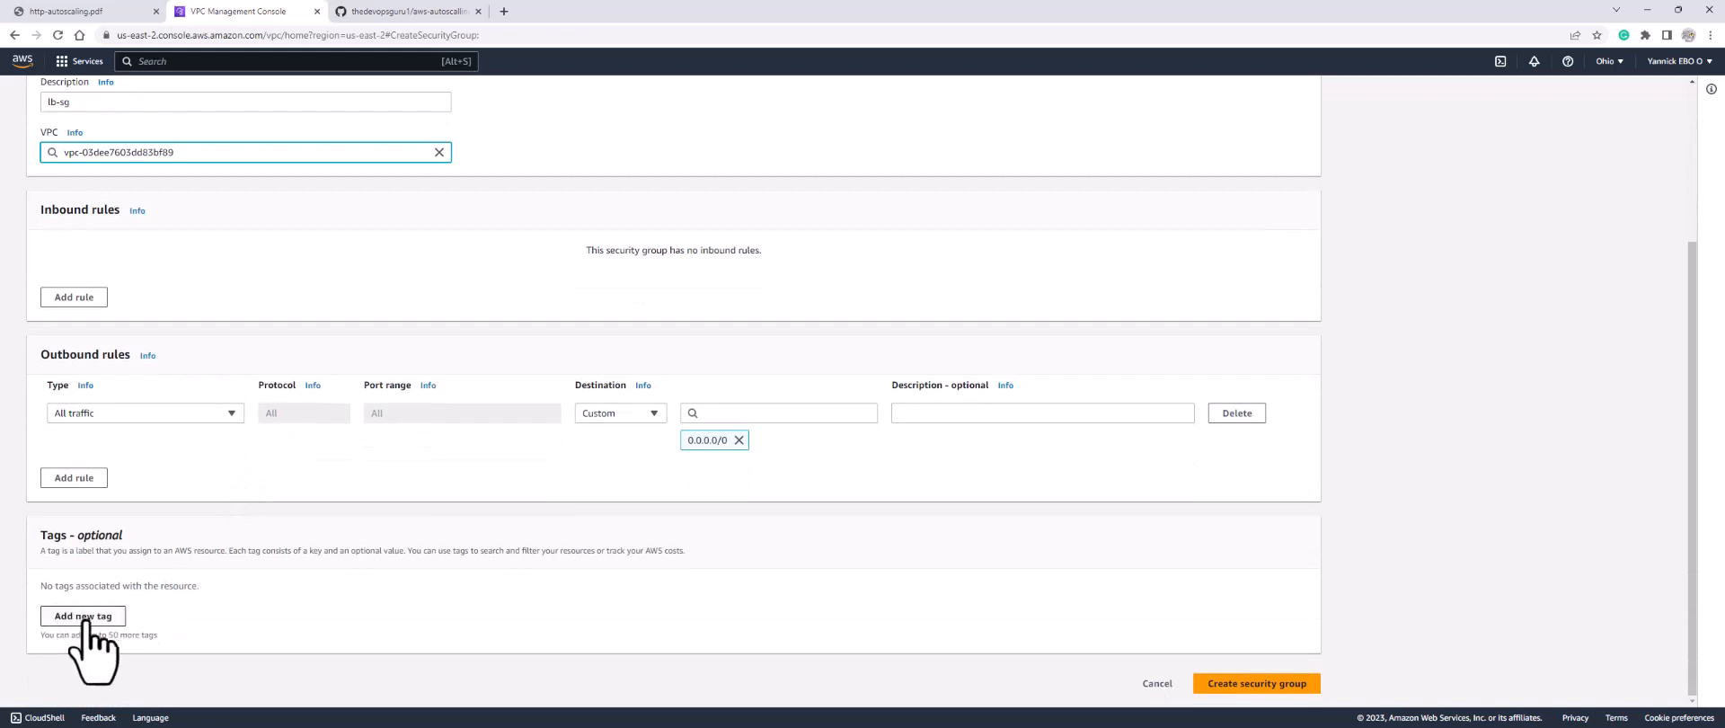
Step: Tag it Name = lb-sg, create the group, and return to the security groups list
left_click(80, 617)
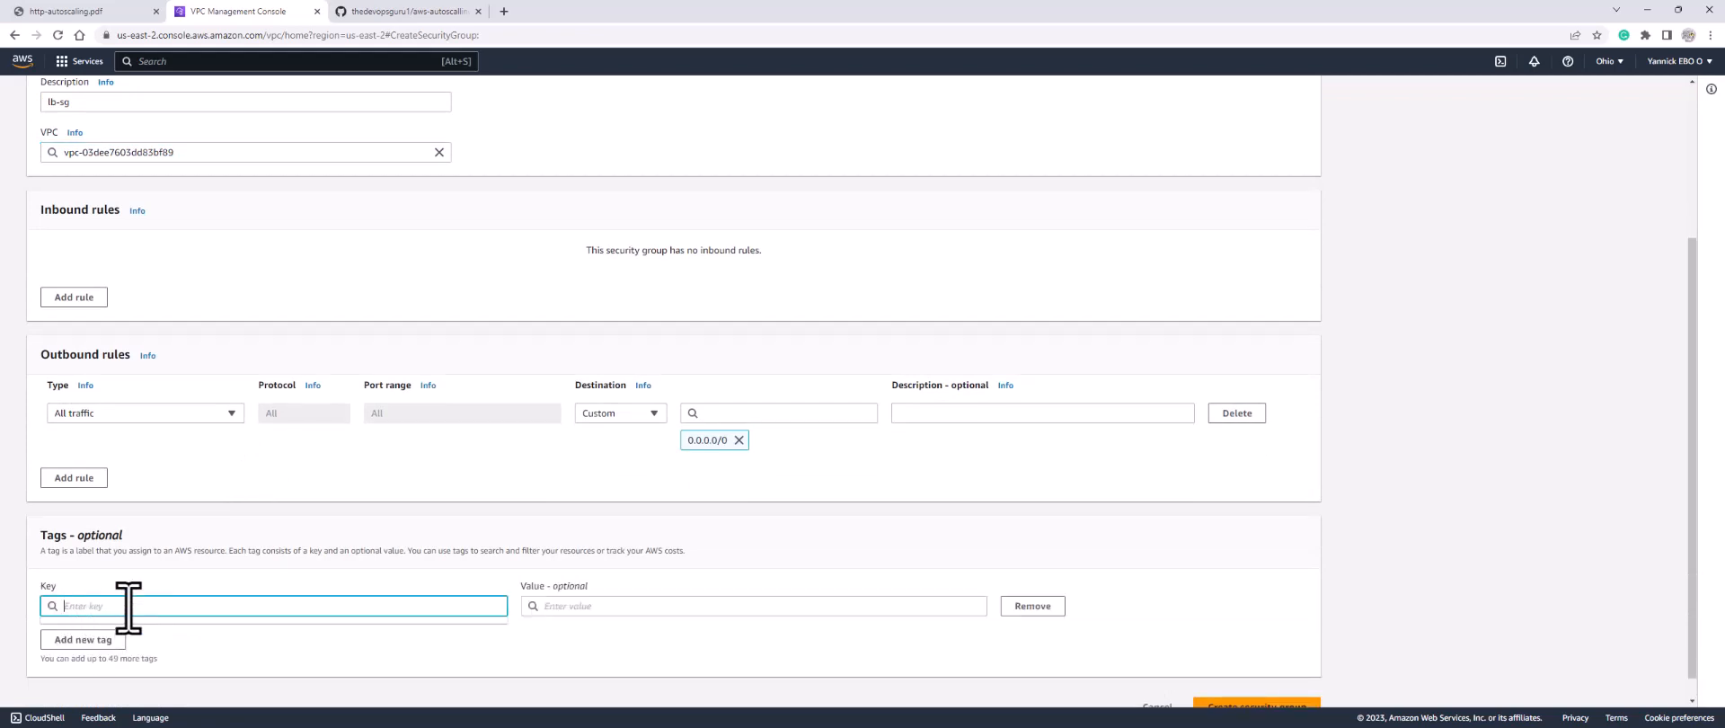
type("Name")
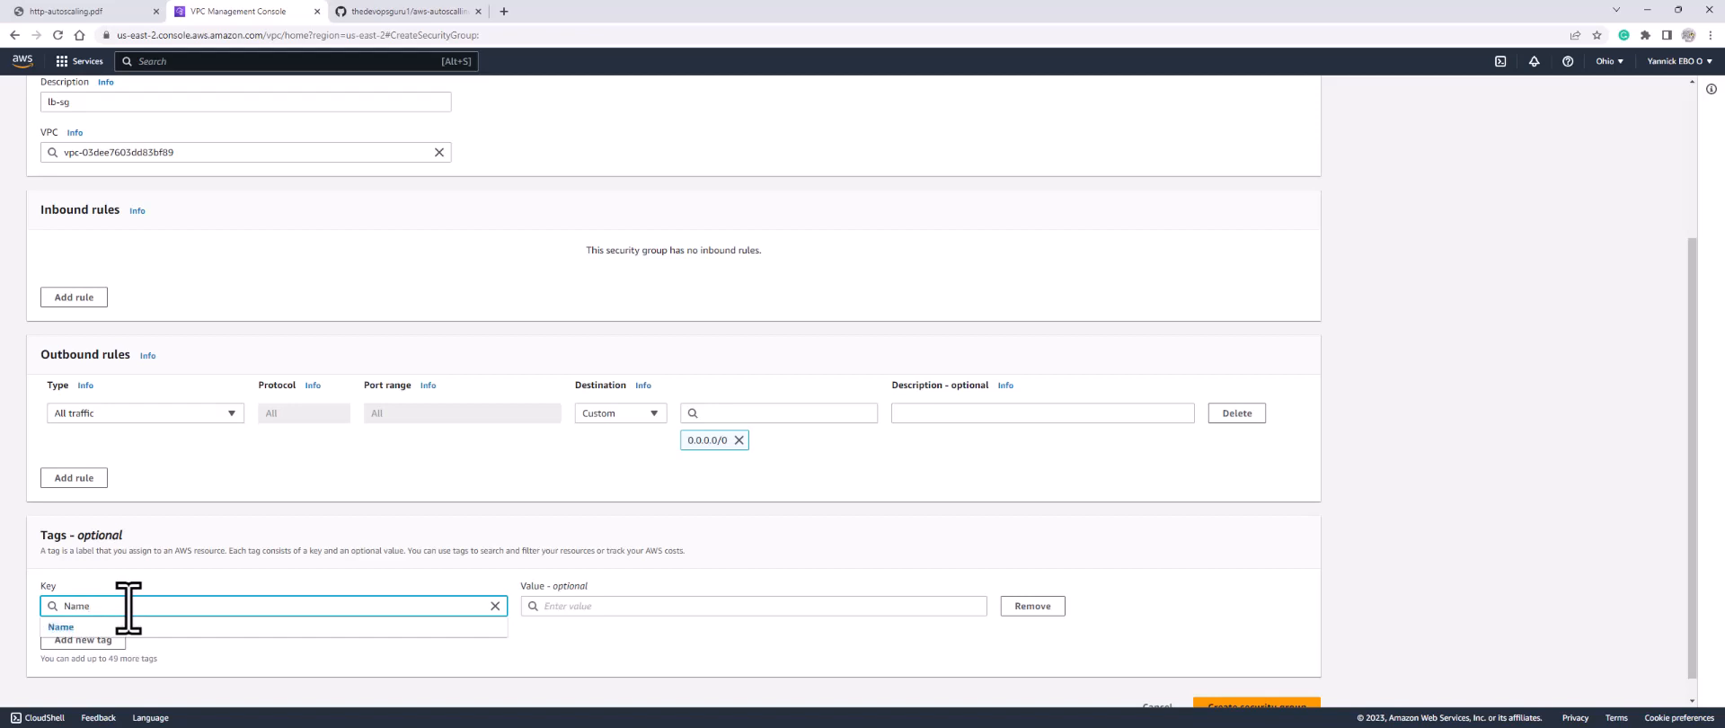
left_click(134, 627)
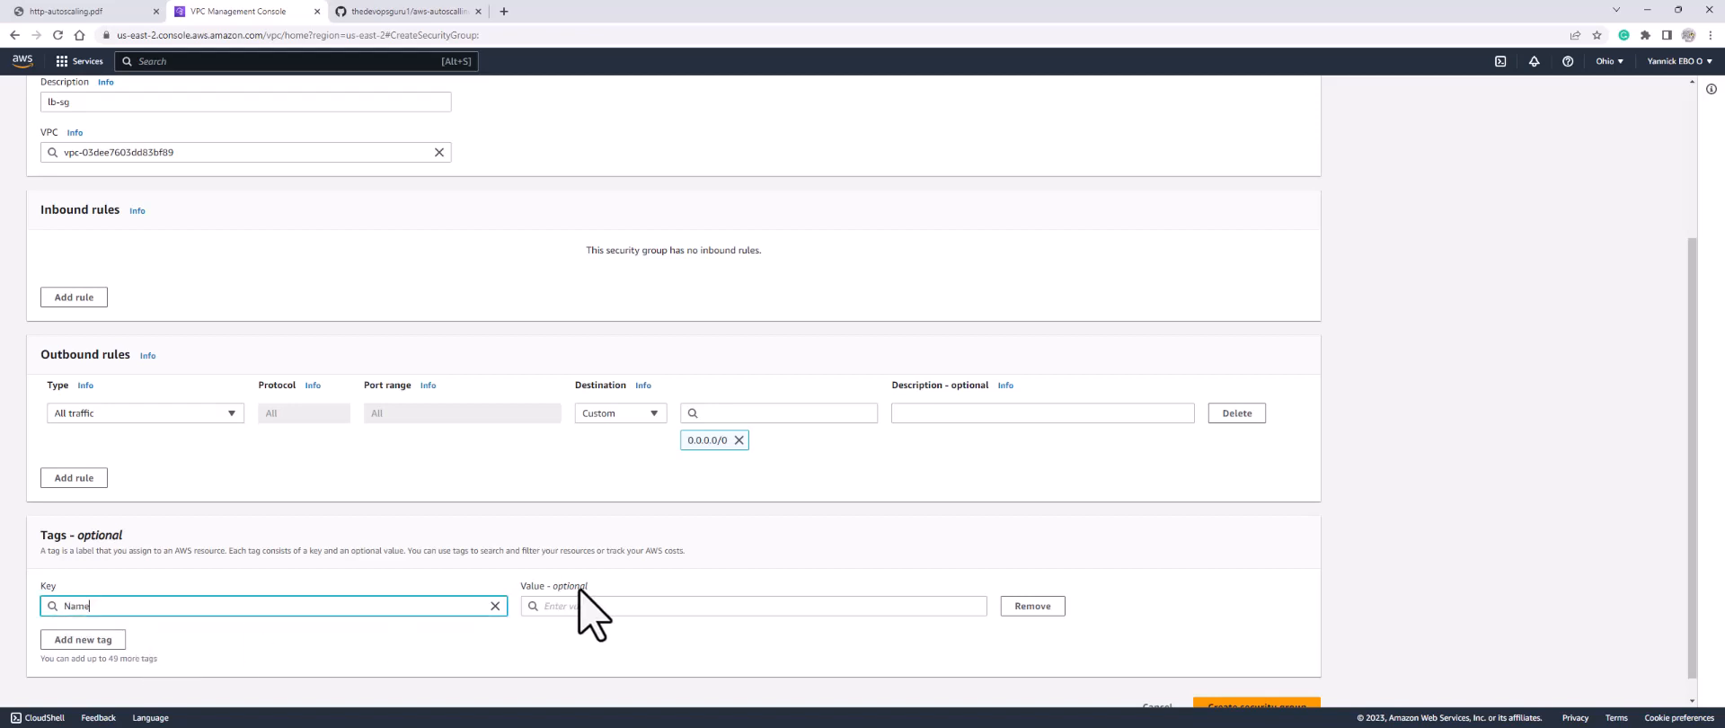
left_click(597, 606)
type("l")
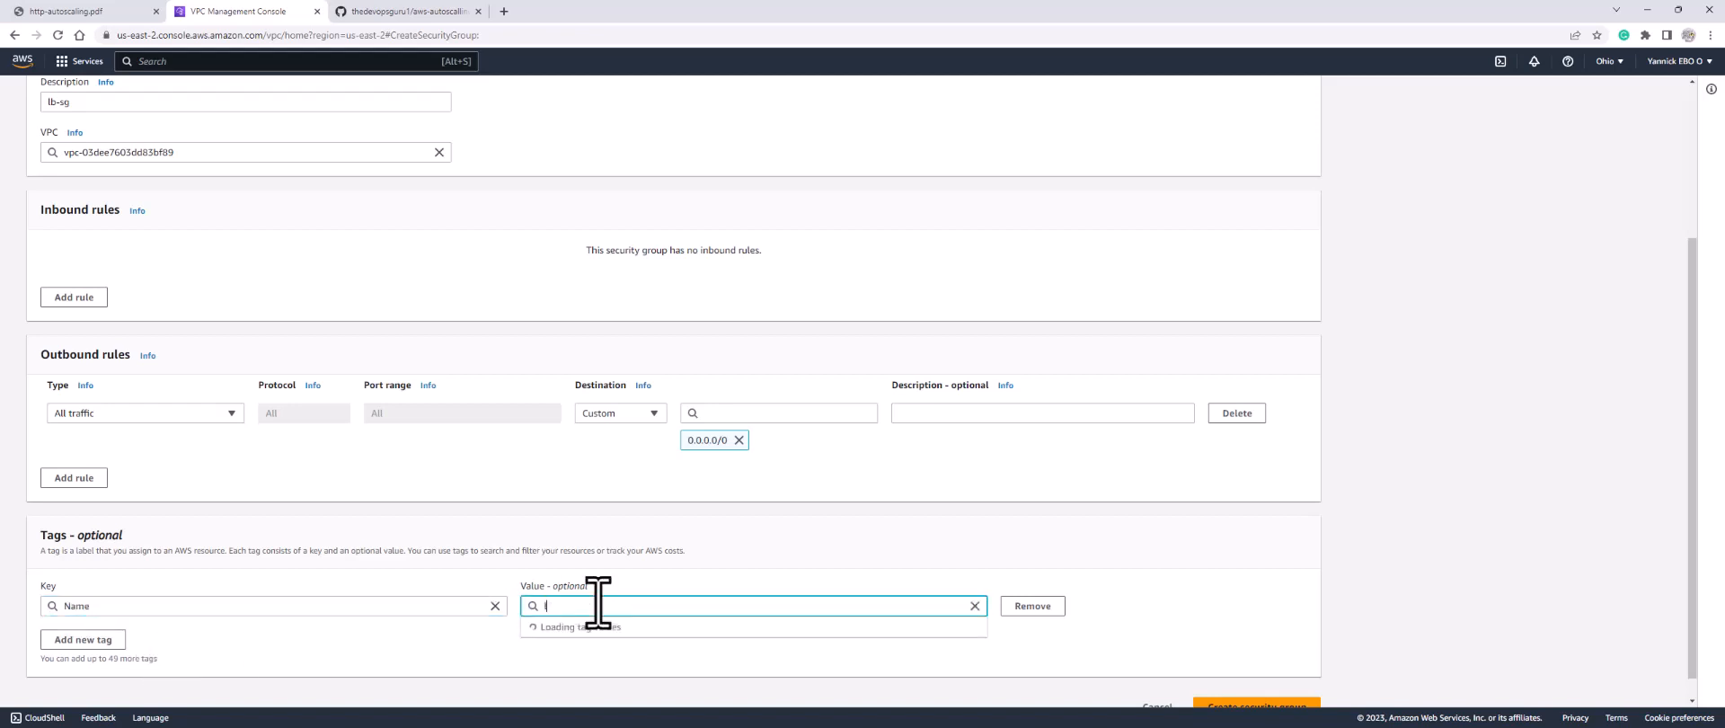
type("b-sg")
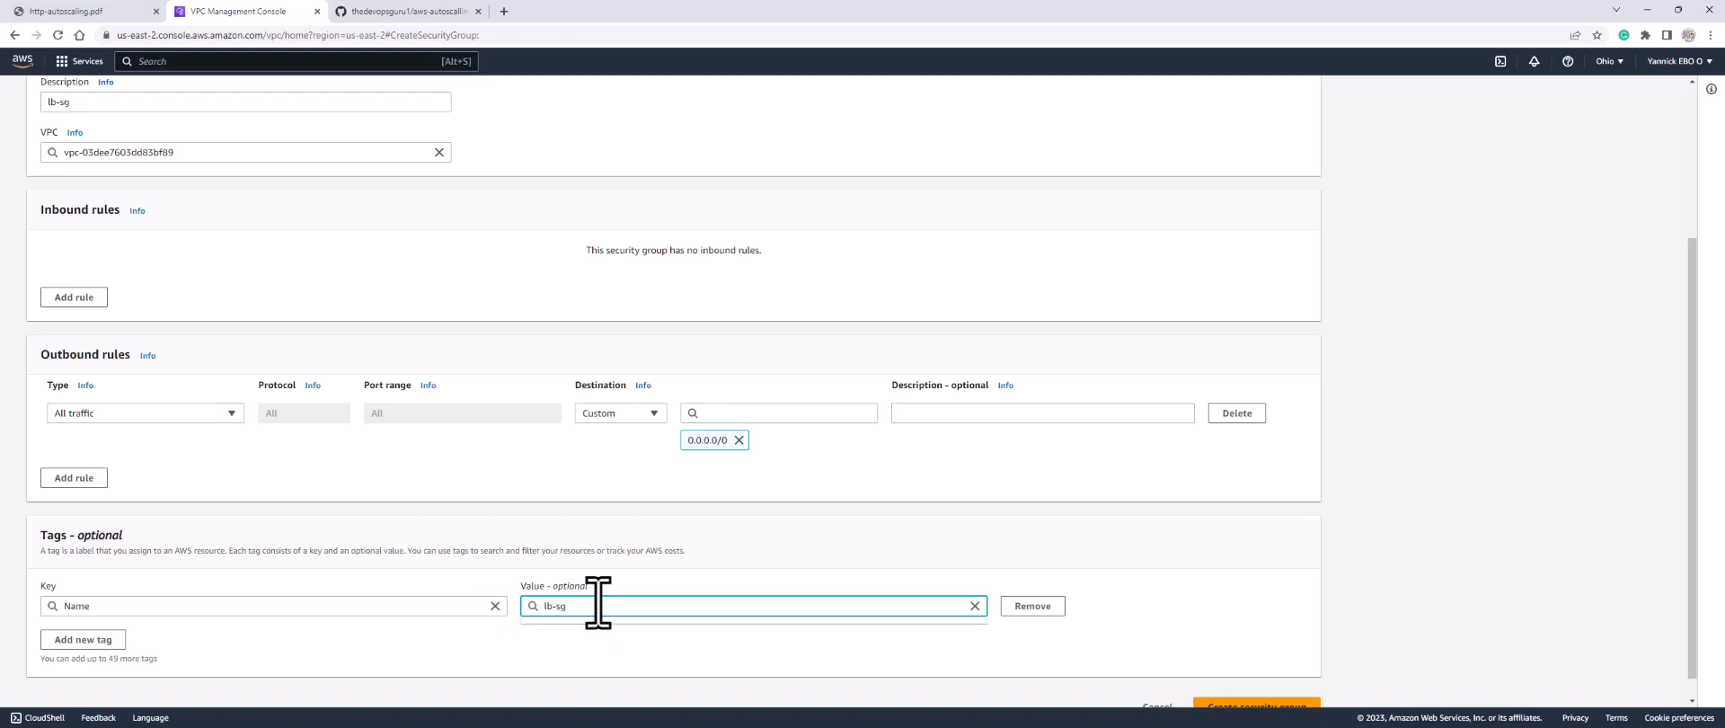
scroll(1321, 586, "down", 1)
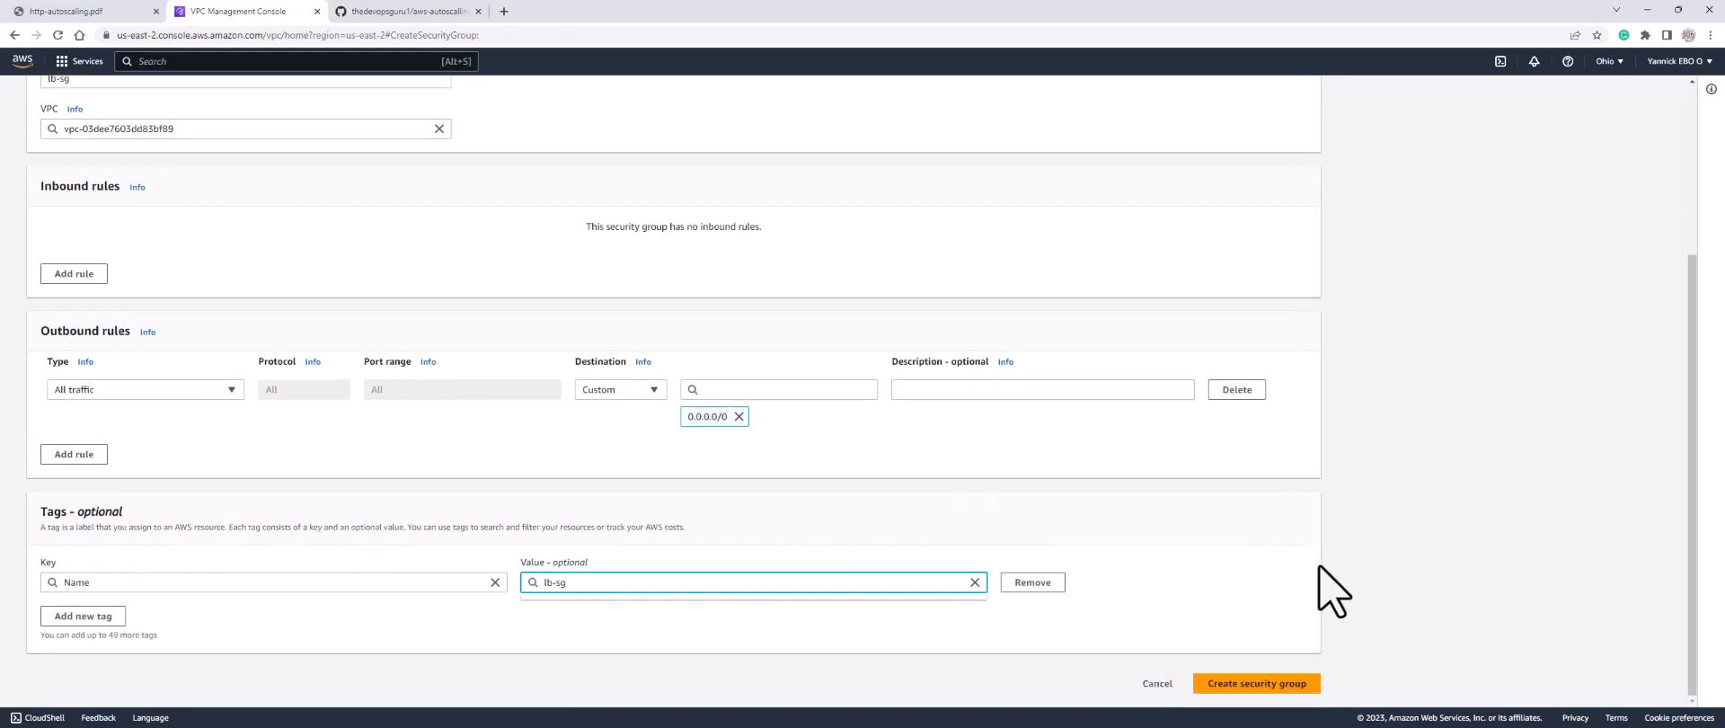
left_click(1250, 689)
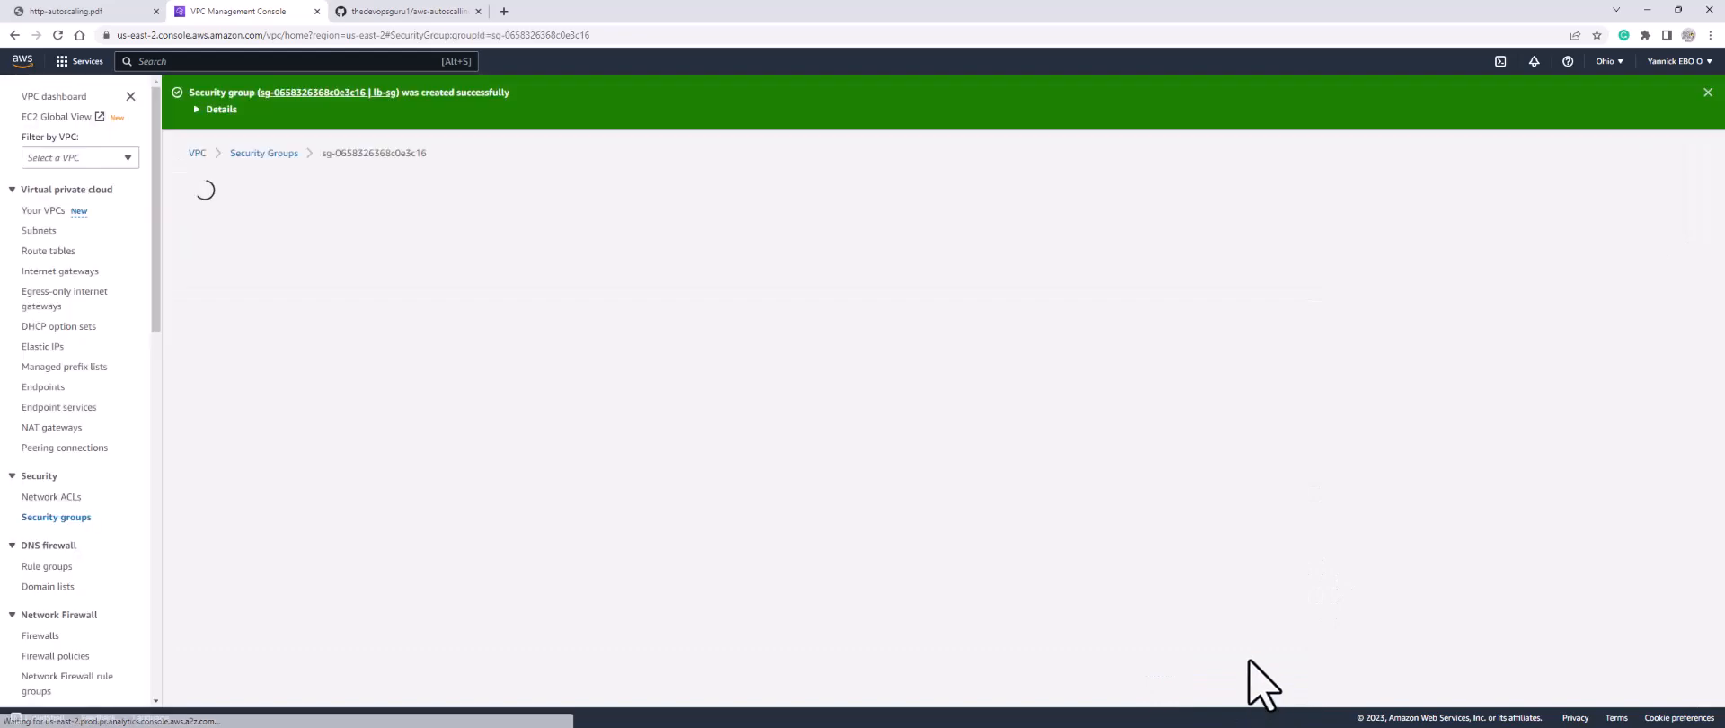
left_click(55, 518)
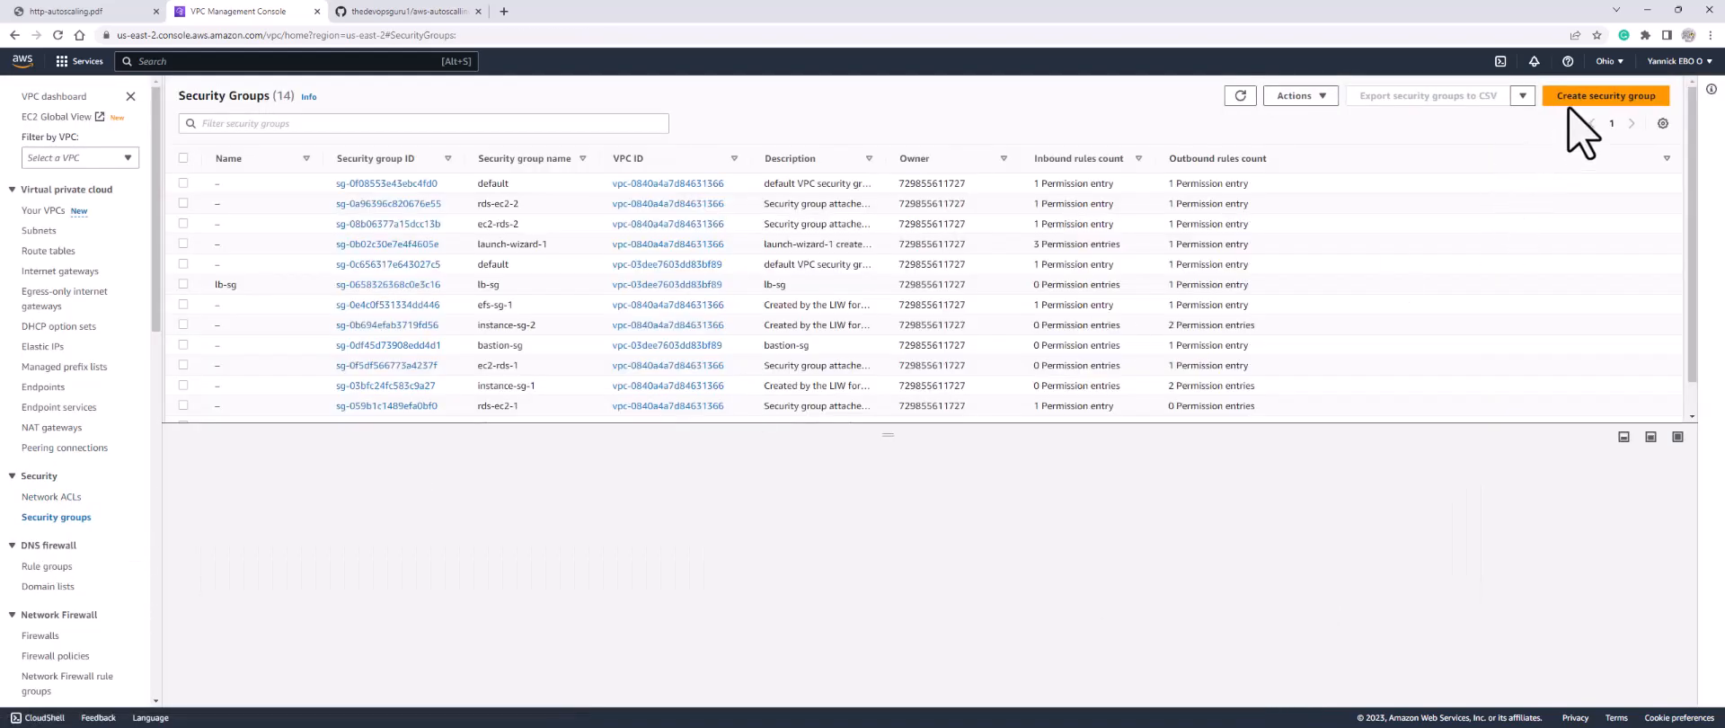
Step: Fill a new security group form: name apache-sg, description http-sg, VPC my-vpc
left_click(1582, 104)
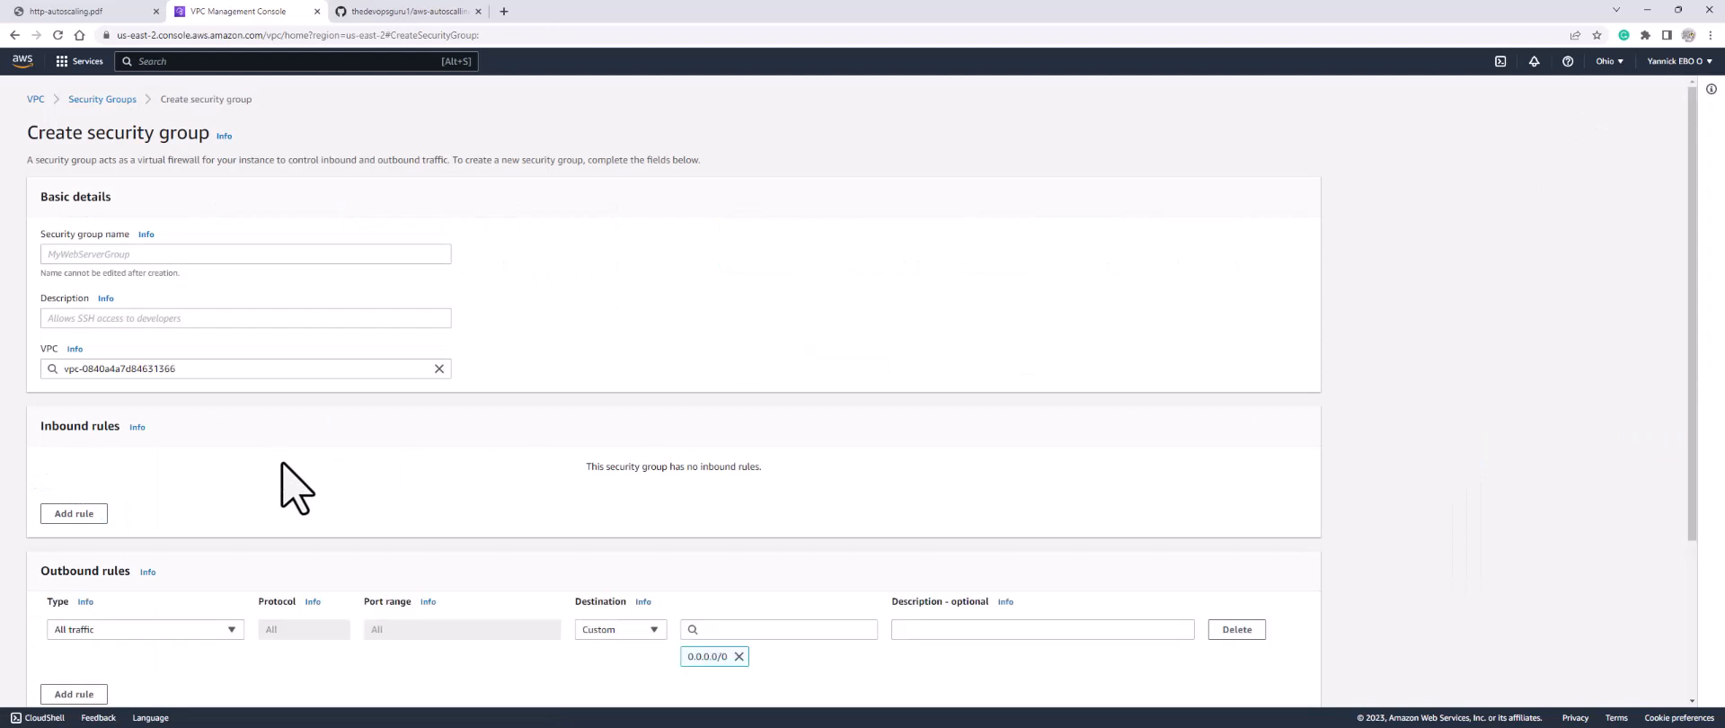
left_click(243, 259)
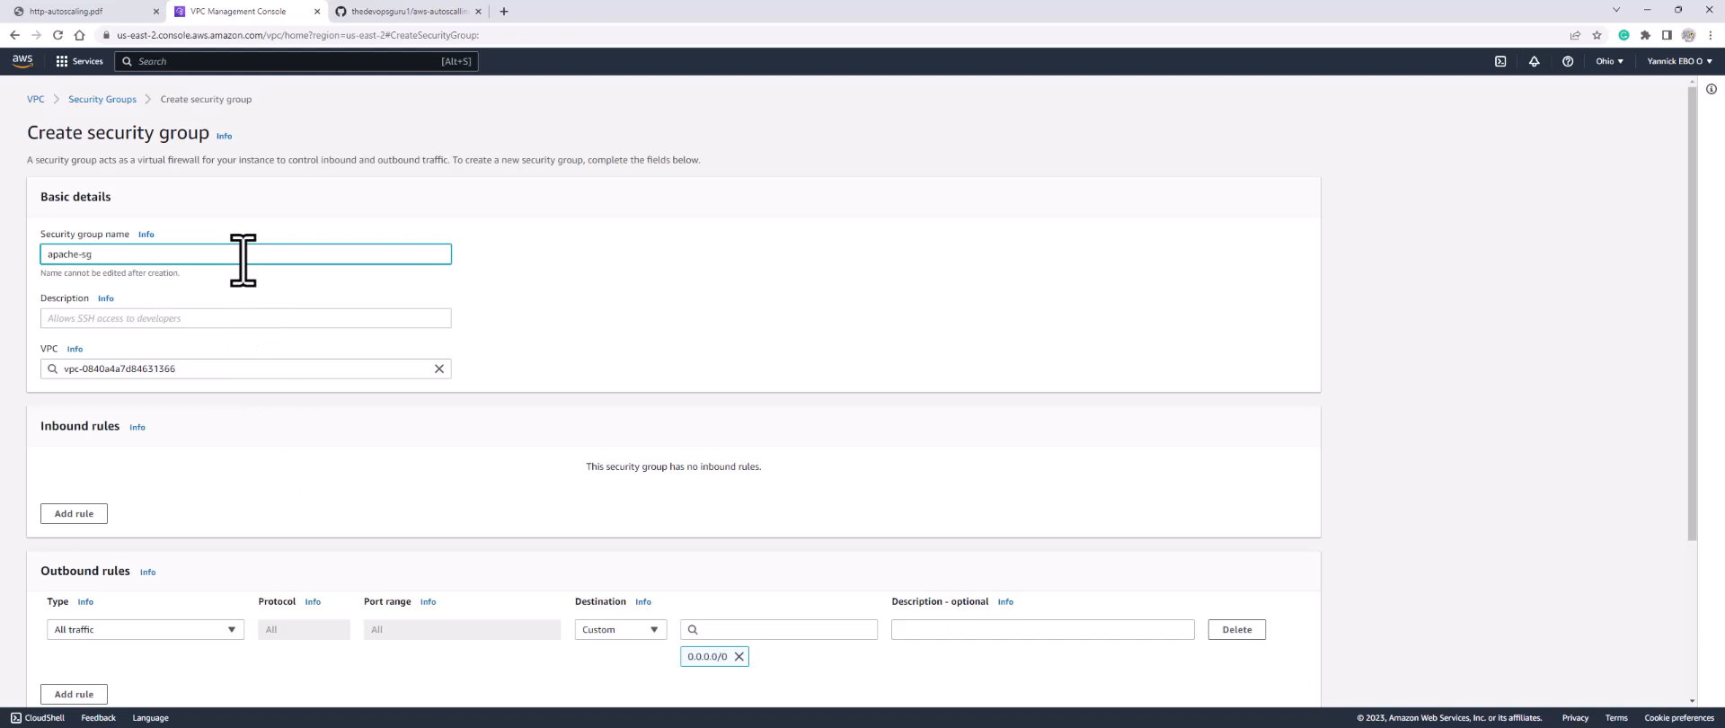
left_click(217, 319)
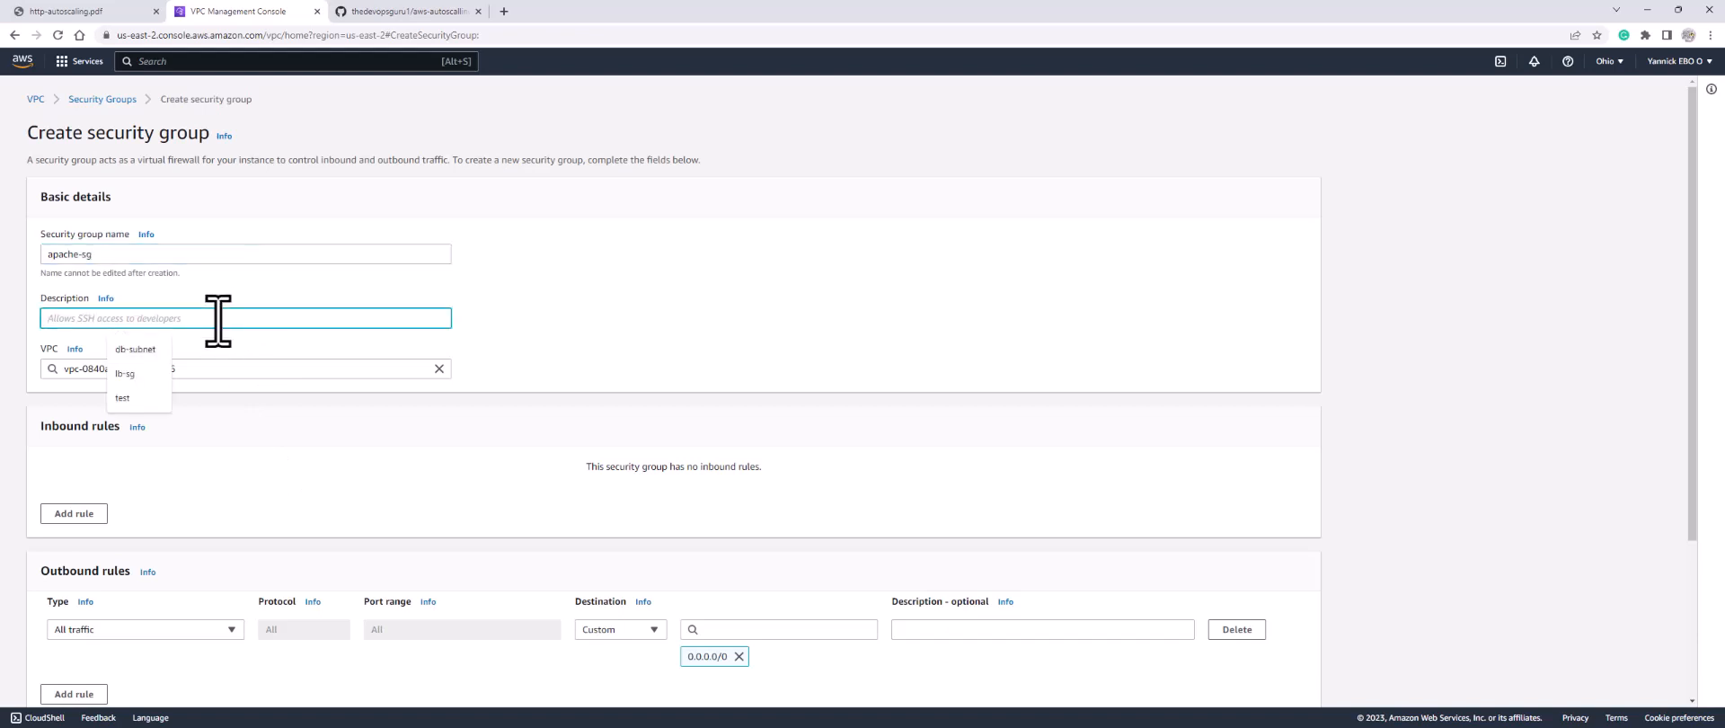
type("http-sg")
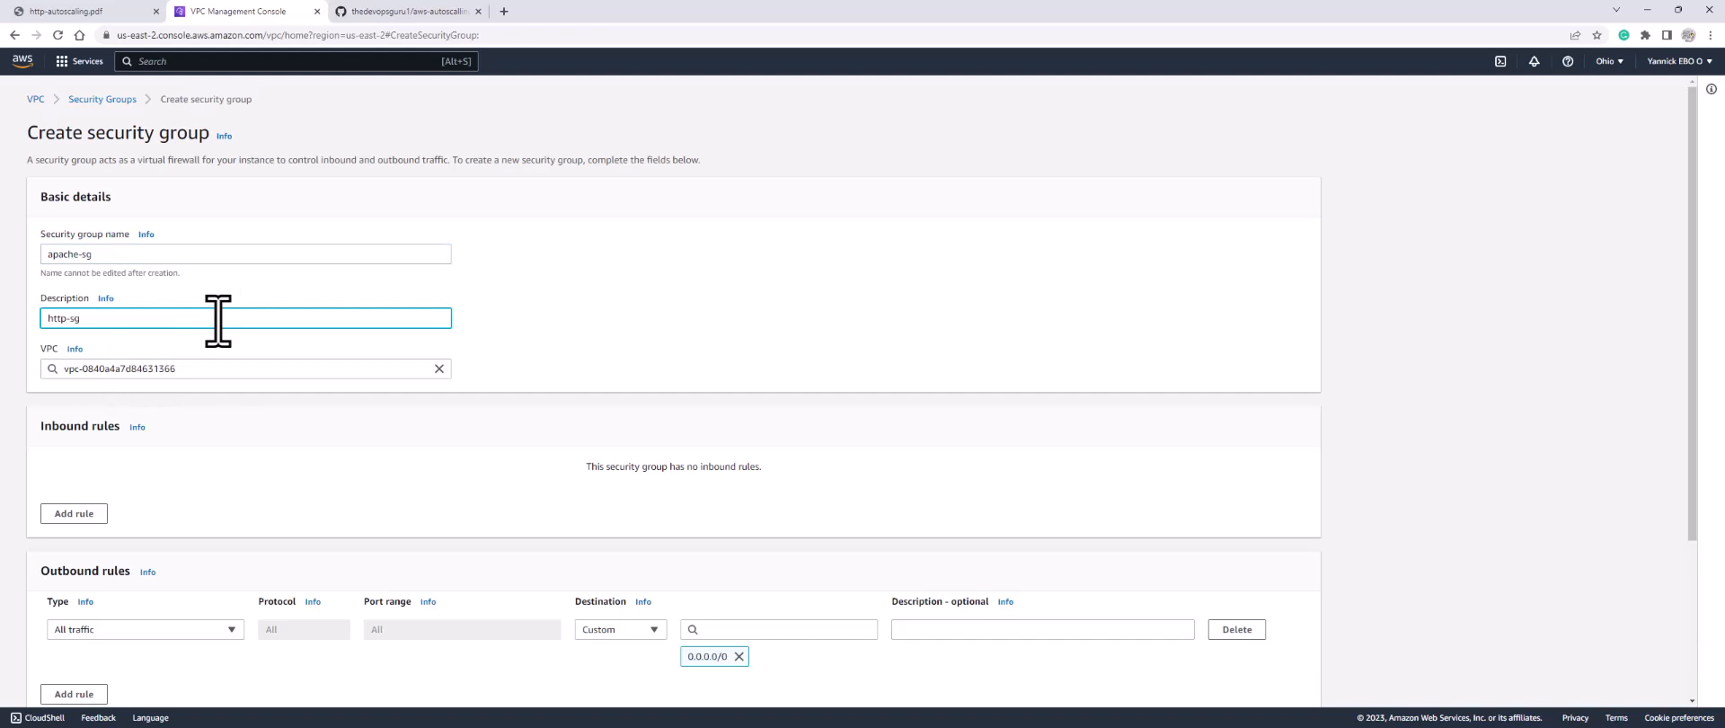
left_click(439, 369)
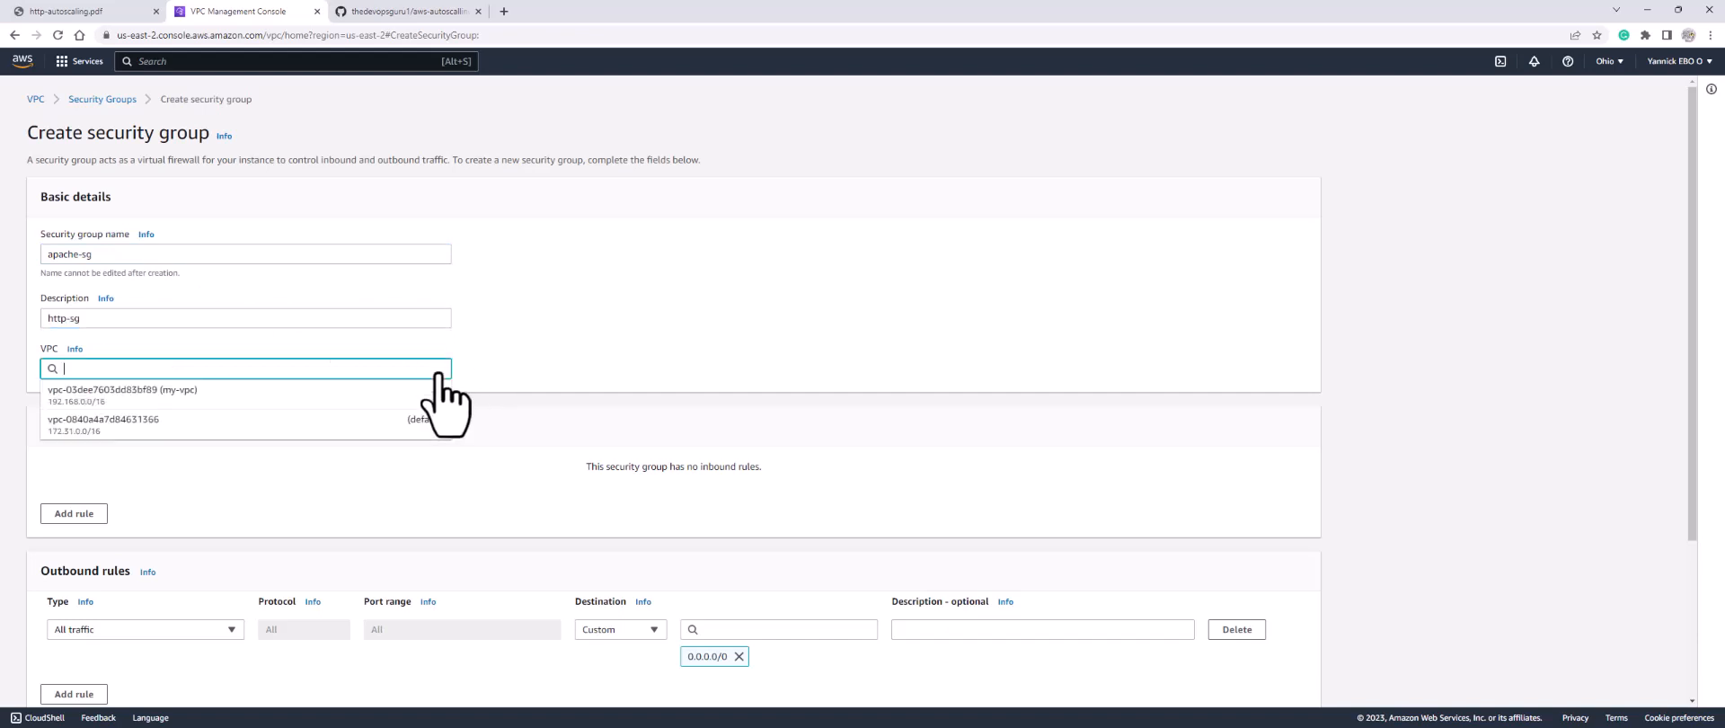
left_click(305, 395)
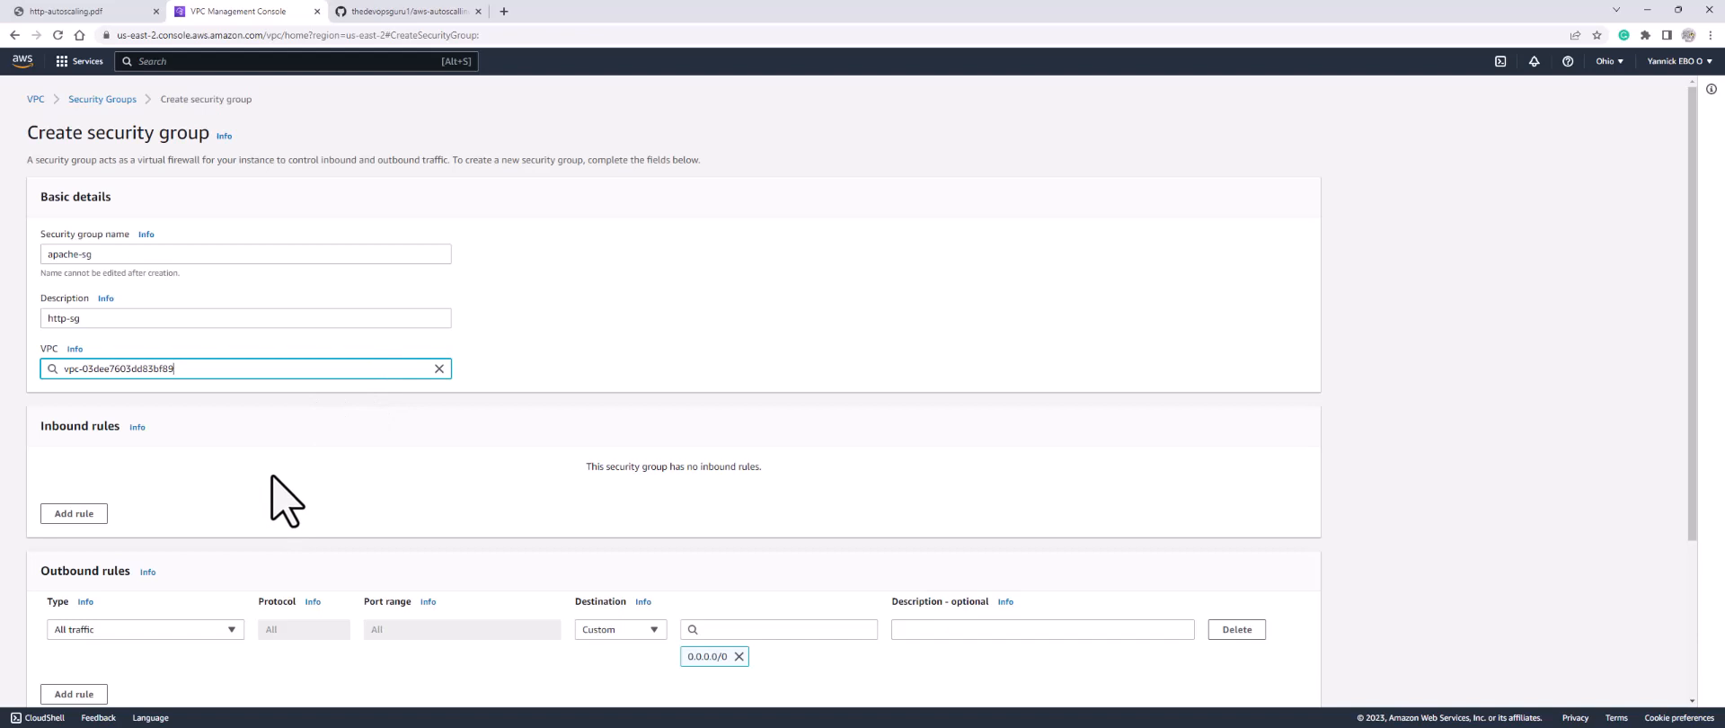
scroll(286, 499, "down", 2)
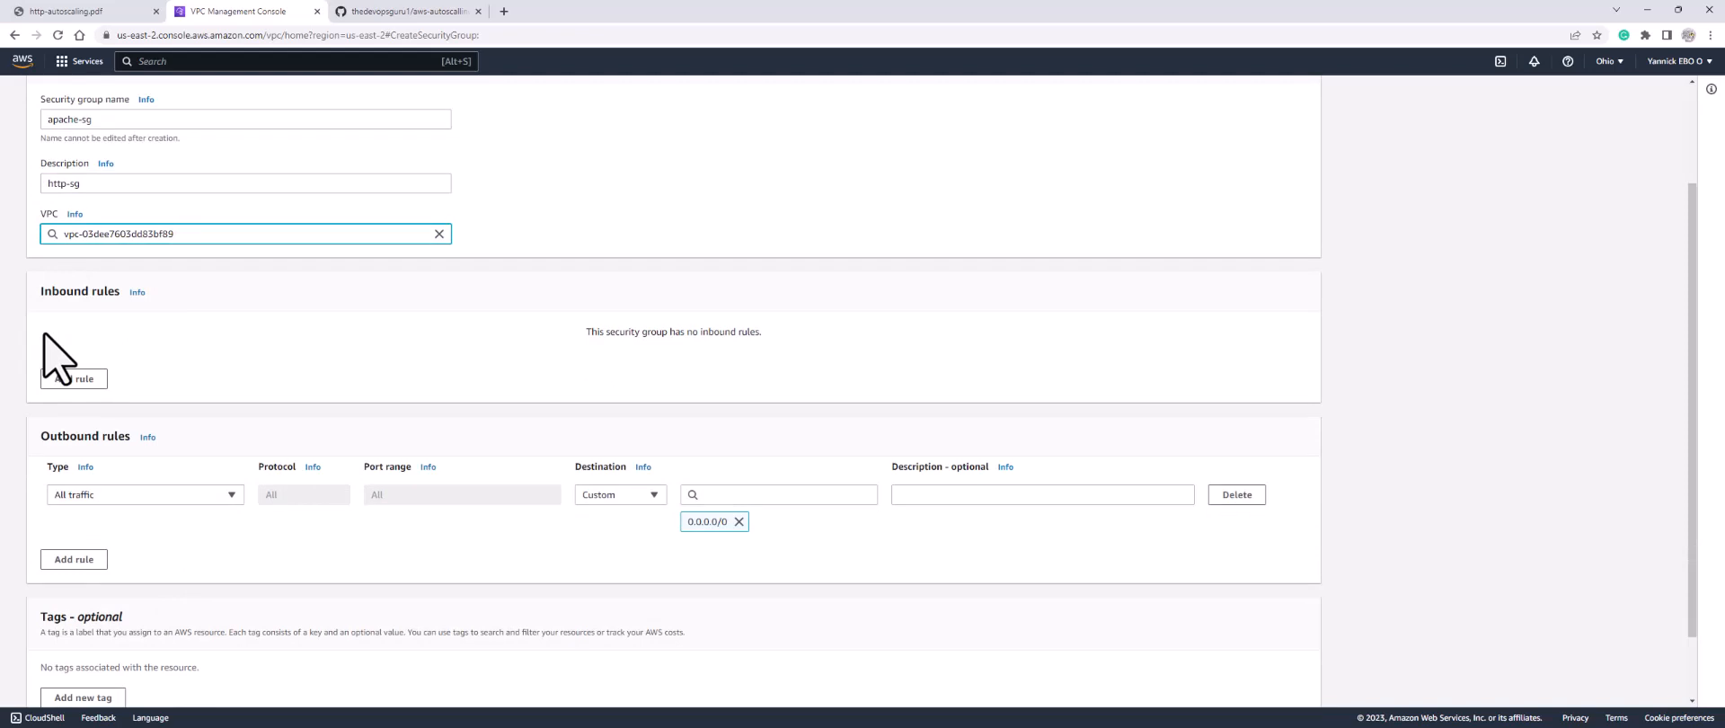
scroll(1126, 263, "up", 2)
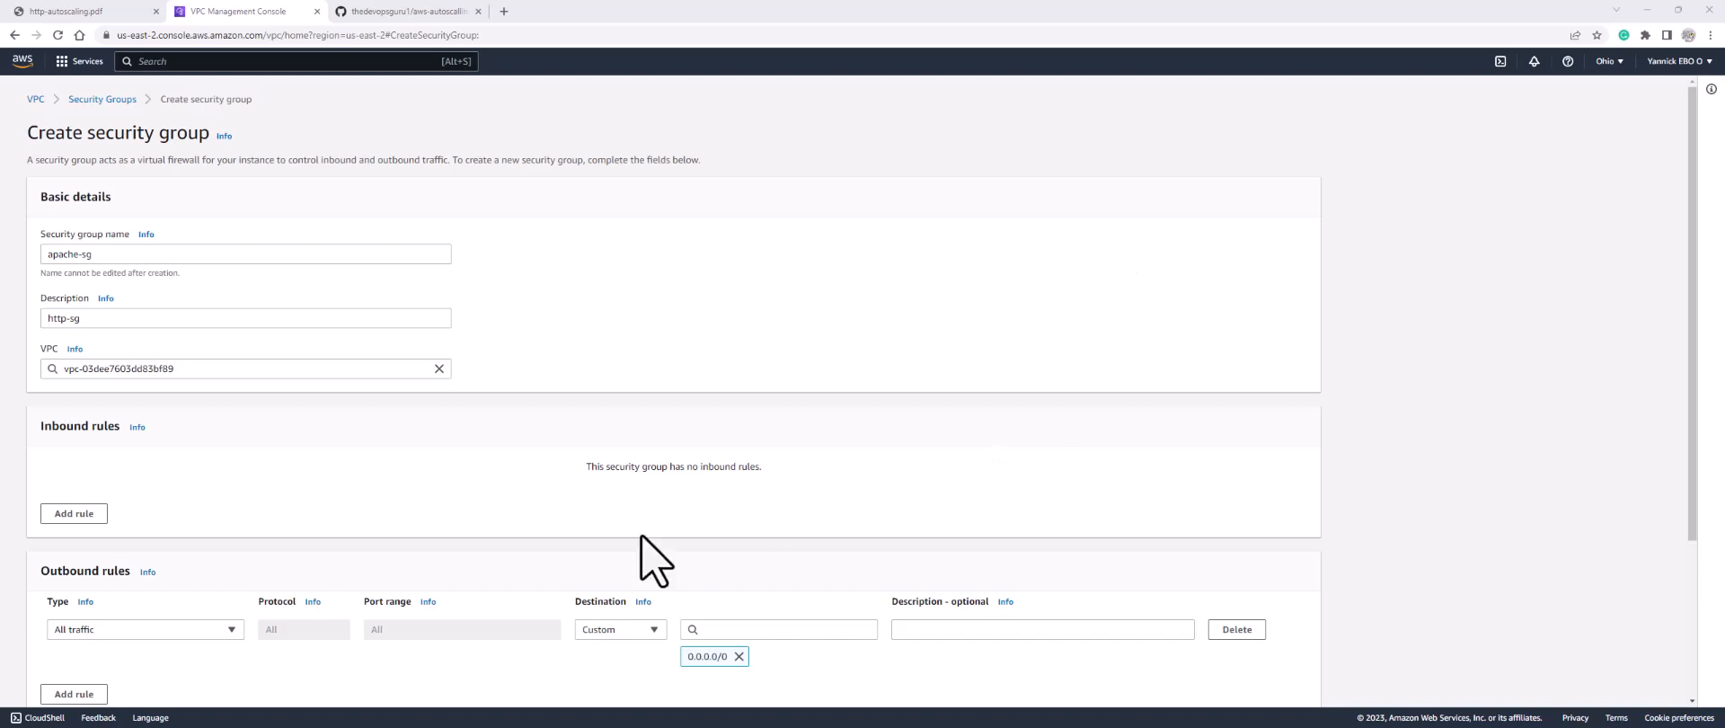
Step: Add an inbound HTTP (port 80) rule with source lb-sg
left_click(83, 514)
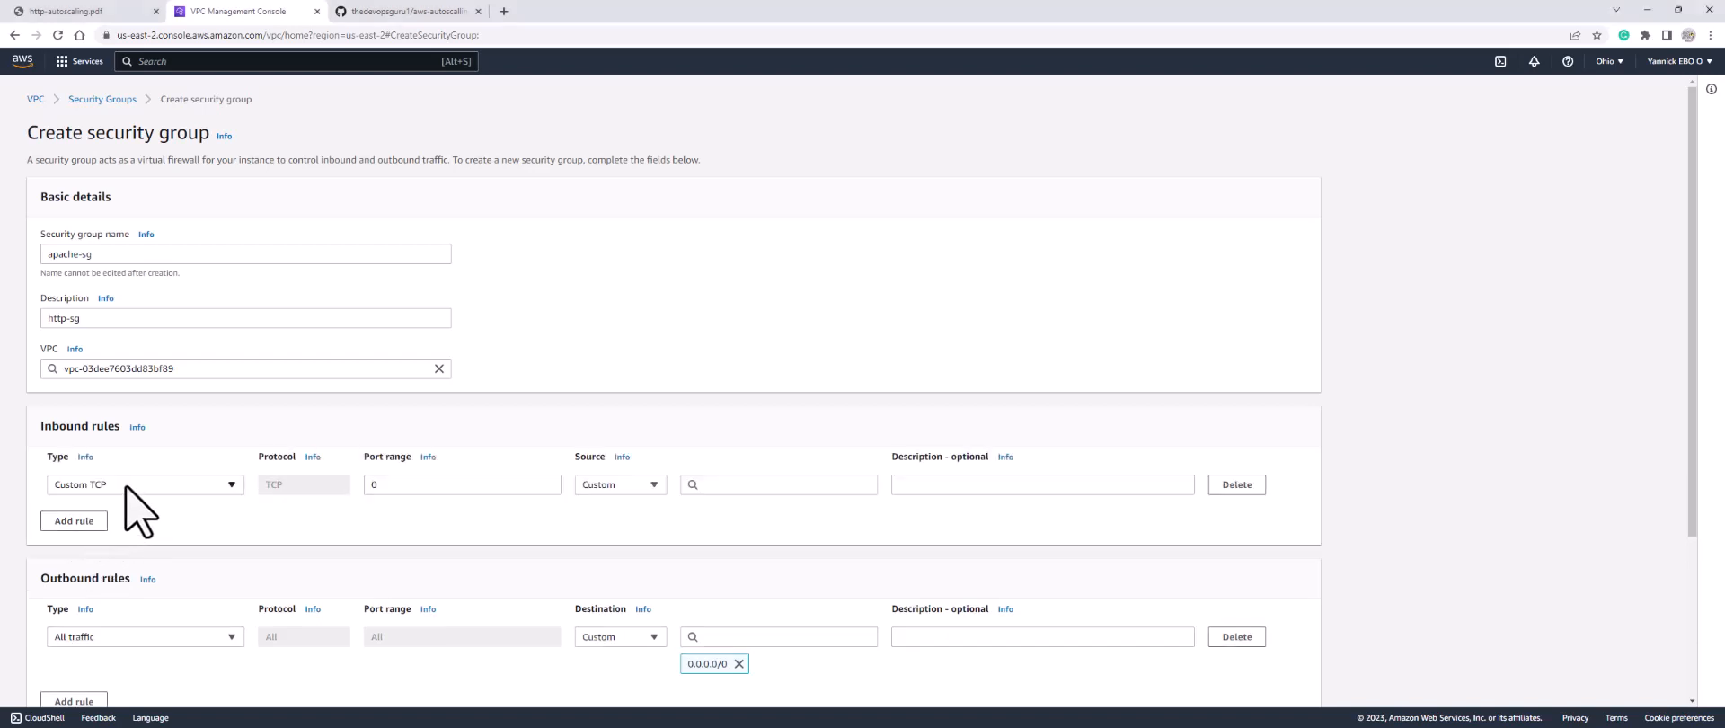
left_click(126, 487)
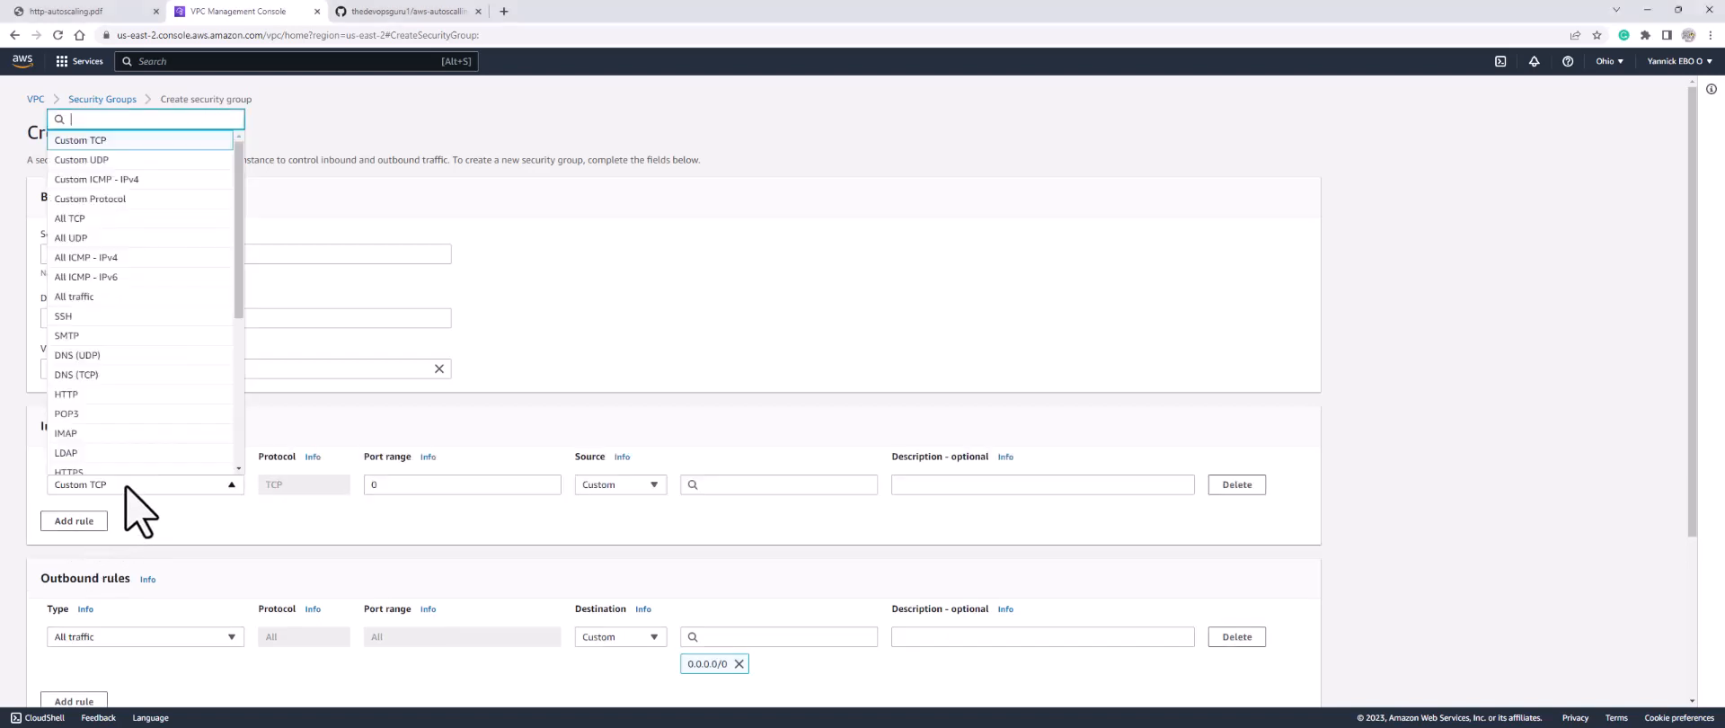
left_click(97, 396)
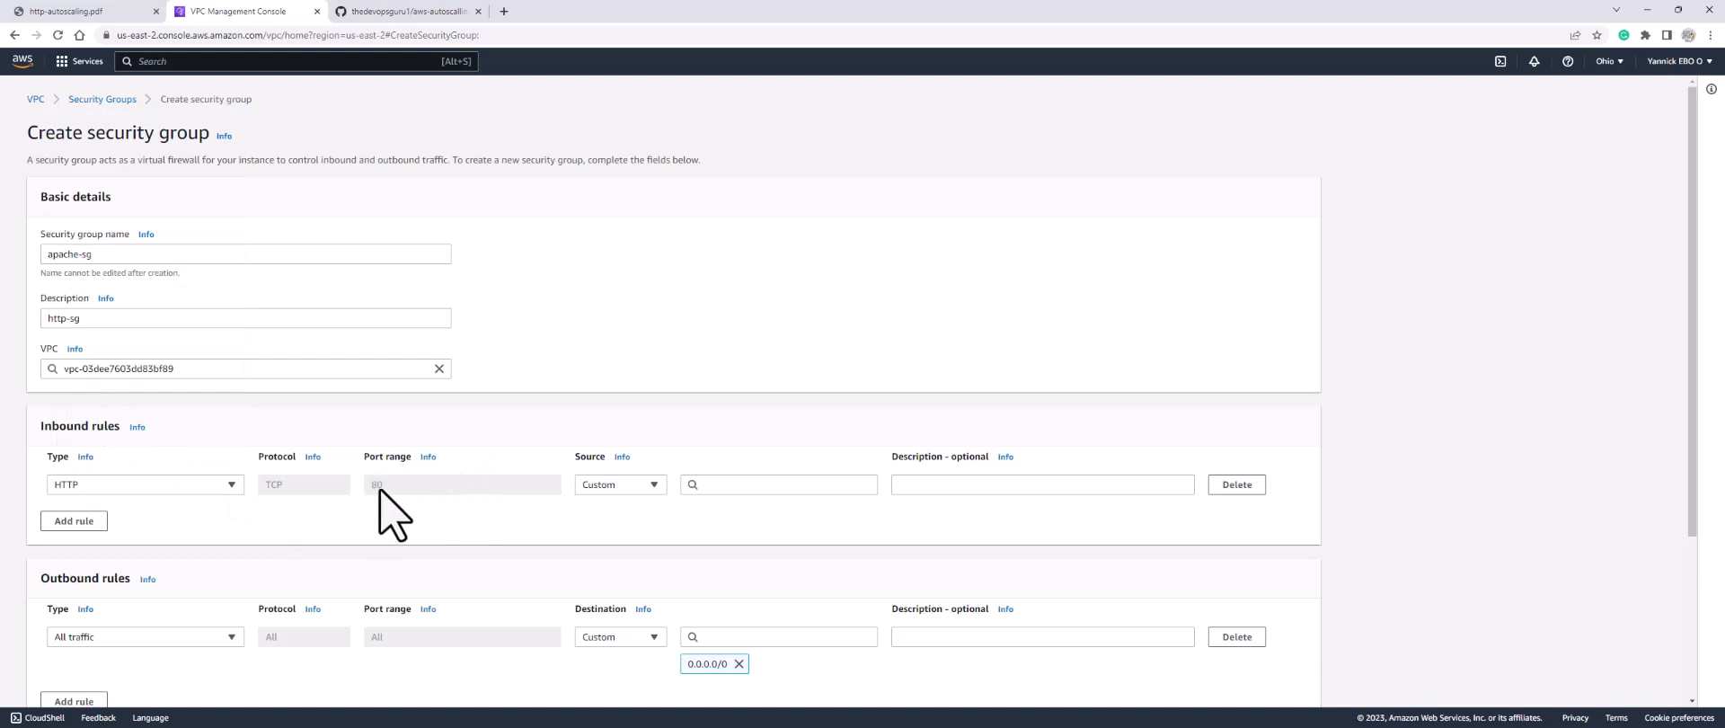
left_click(739, 484)
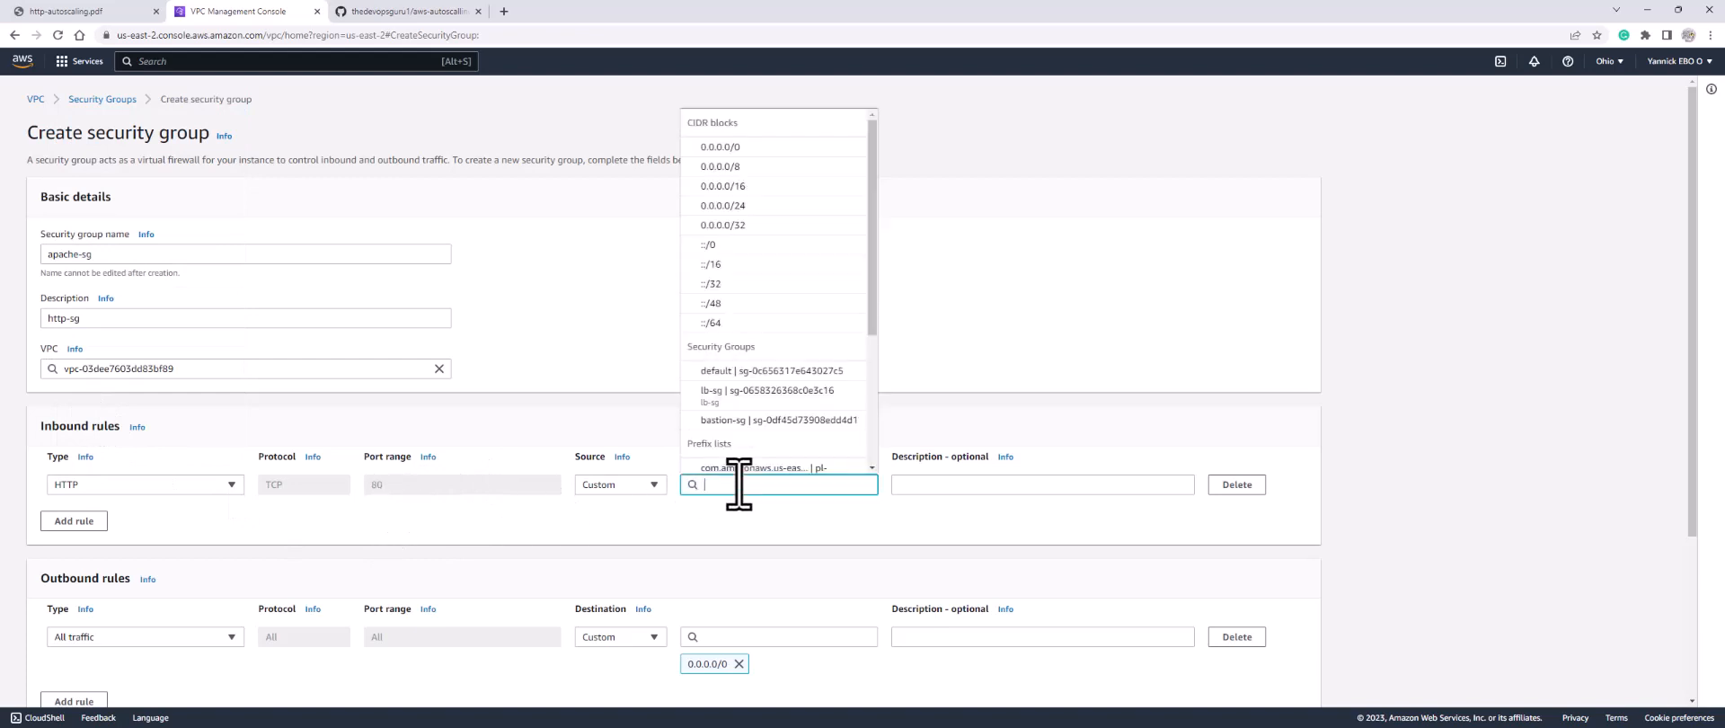
left_click(768, 395)
Step: Add an inbound SSH (port 22) rule from bastion-sg and create apache-sg
left_click(81, 550)
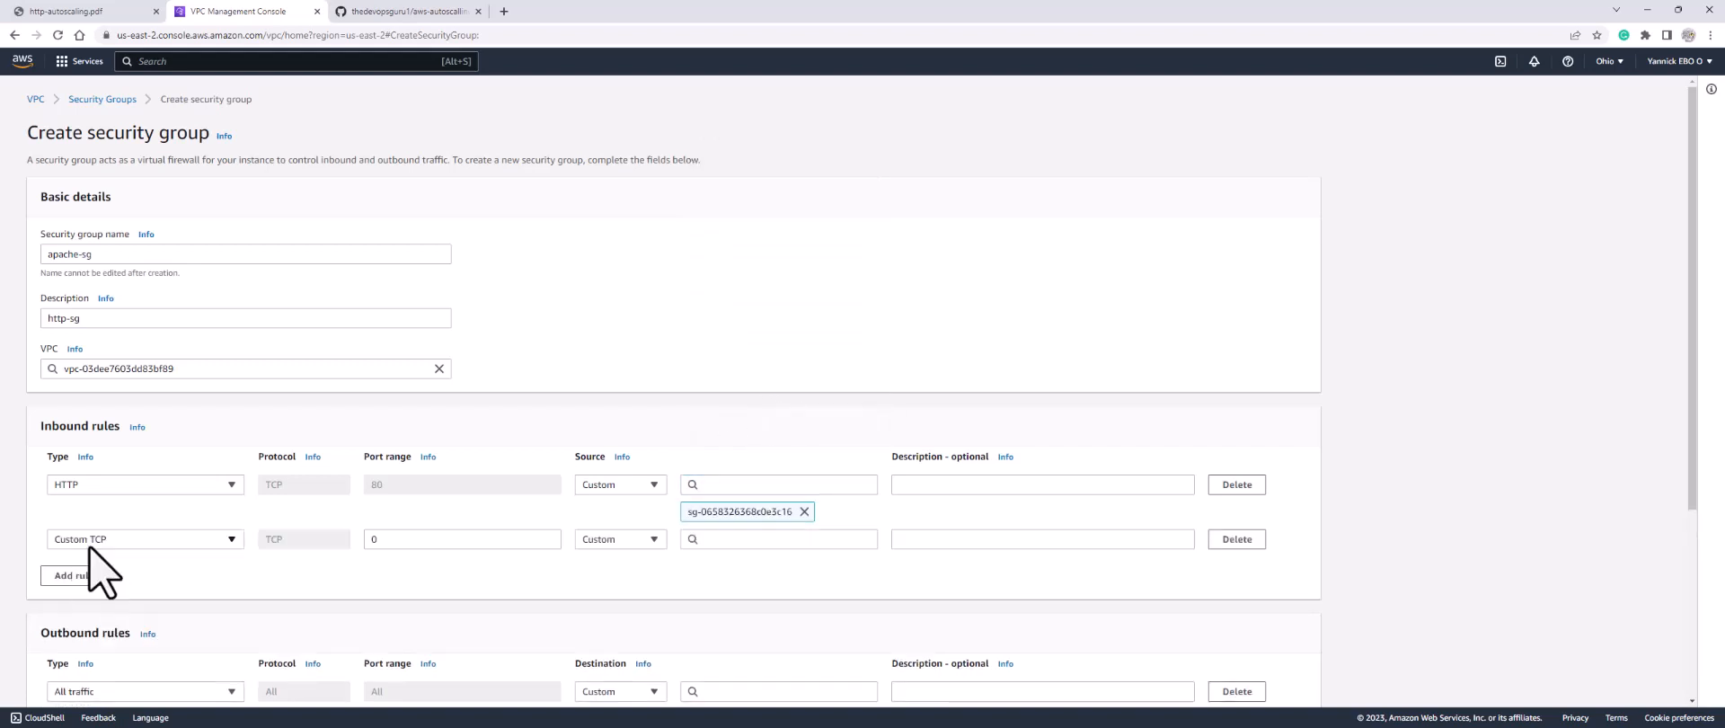
left_click(121, 541)
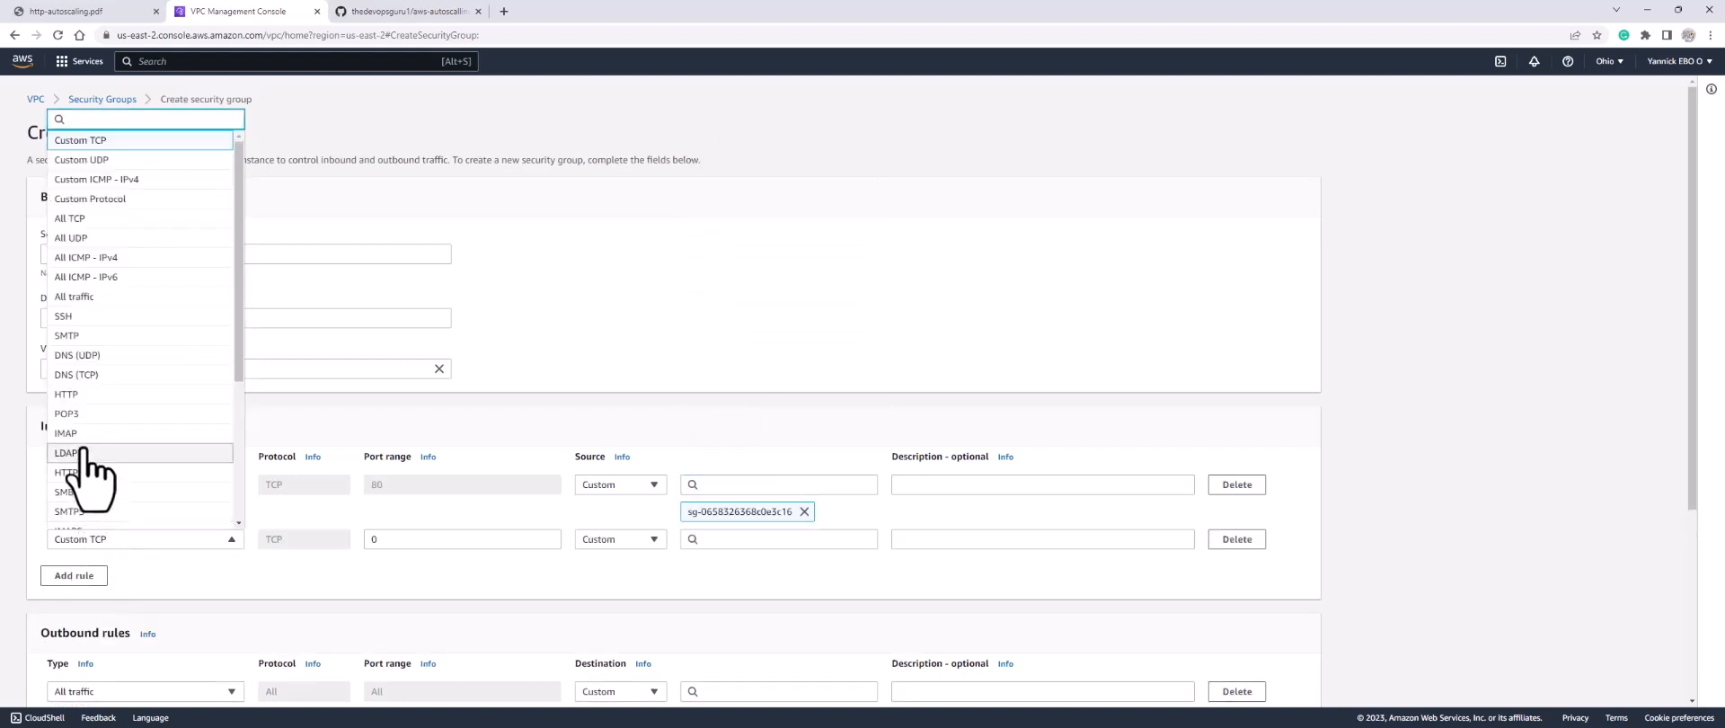
left_click(87, 318)
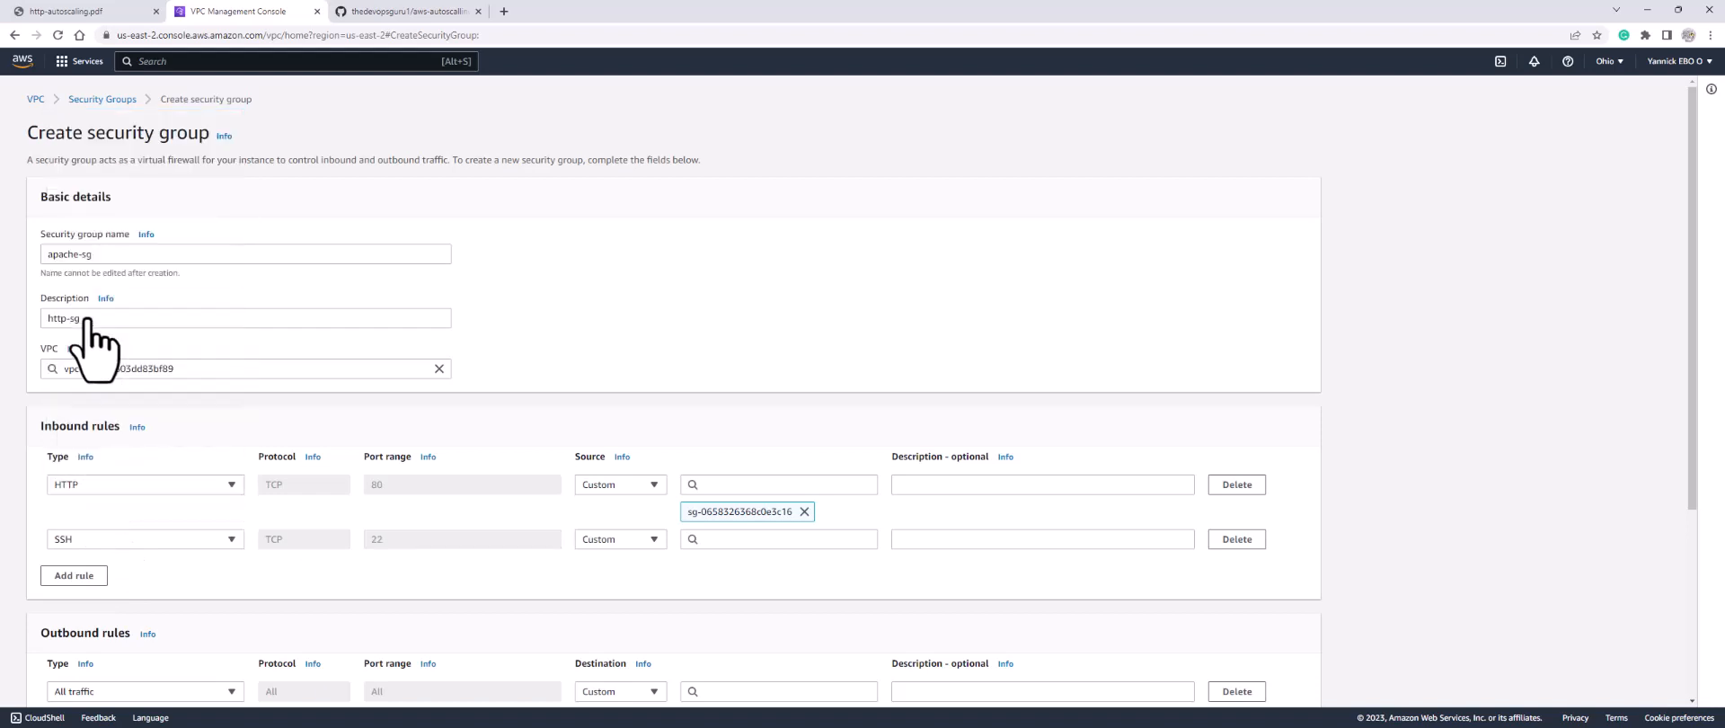
left_click(722, 539)
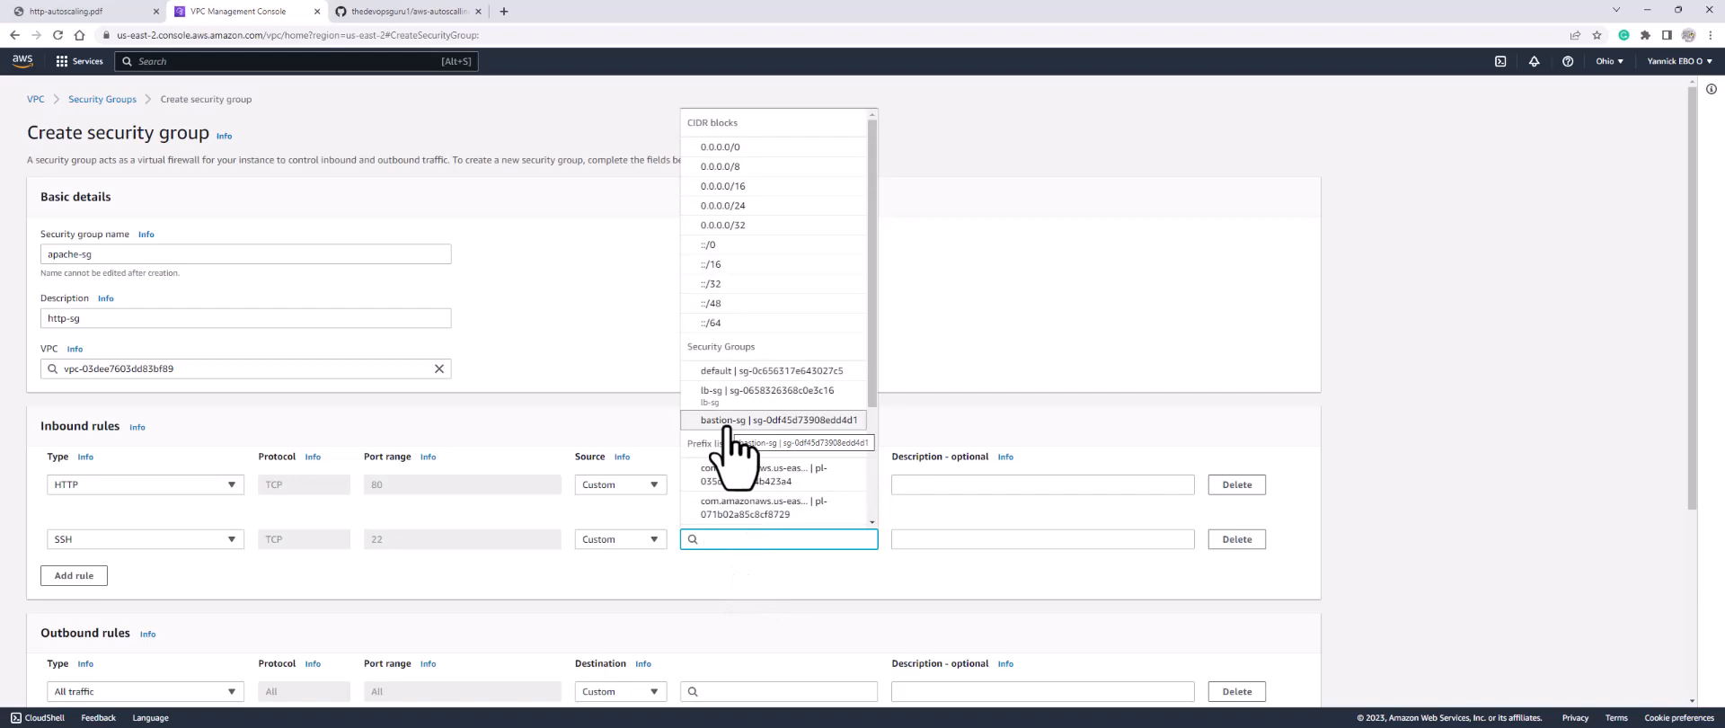
left_click(730, 422)
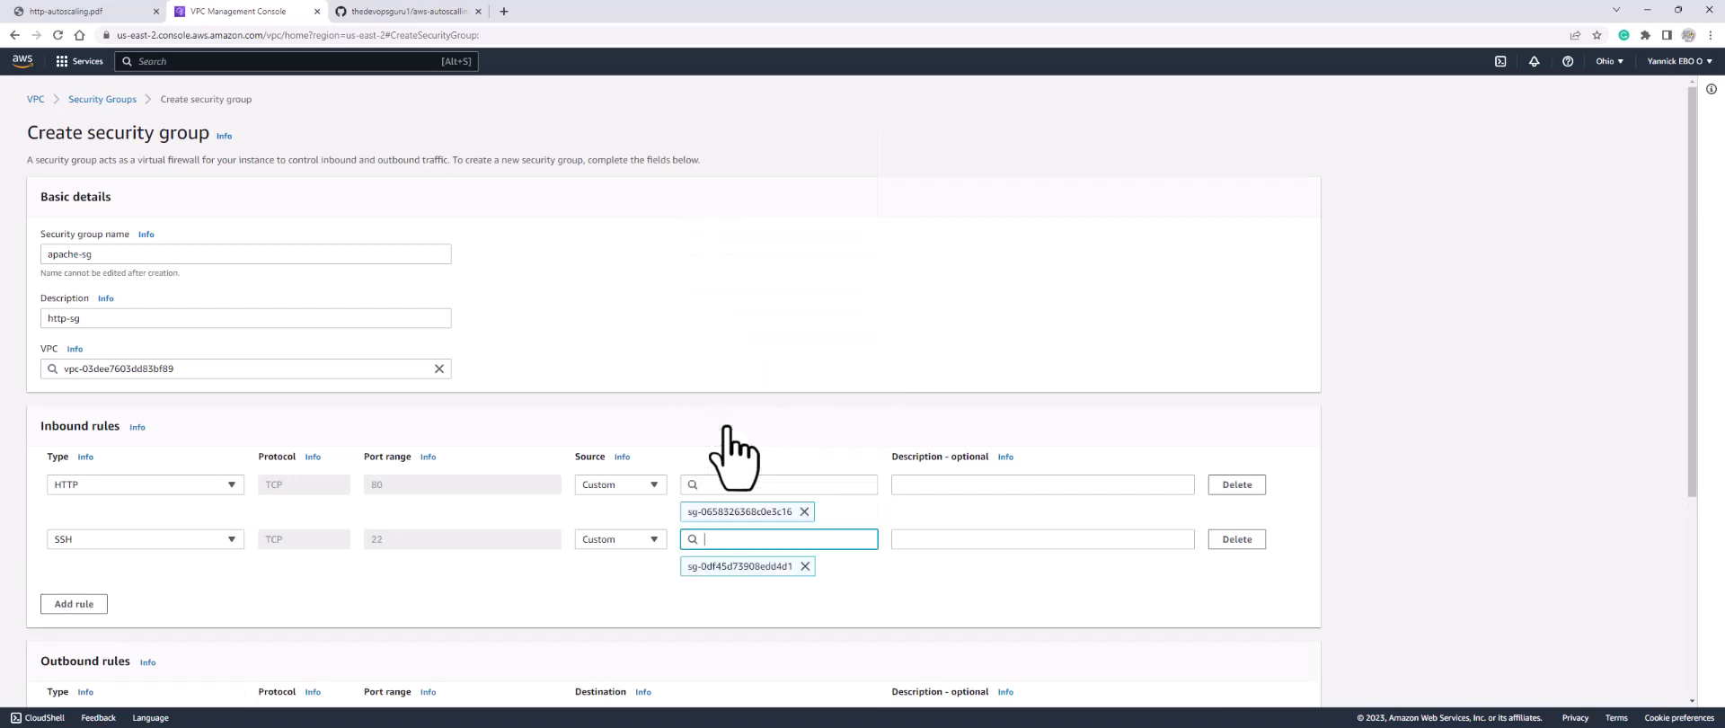
scroll(396, 661, "down", 3)
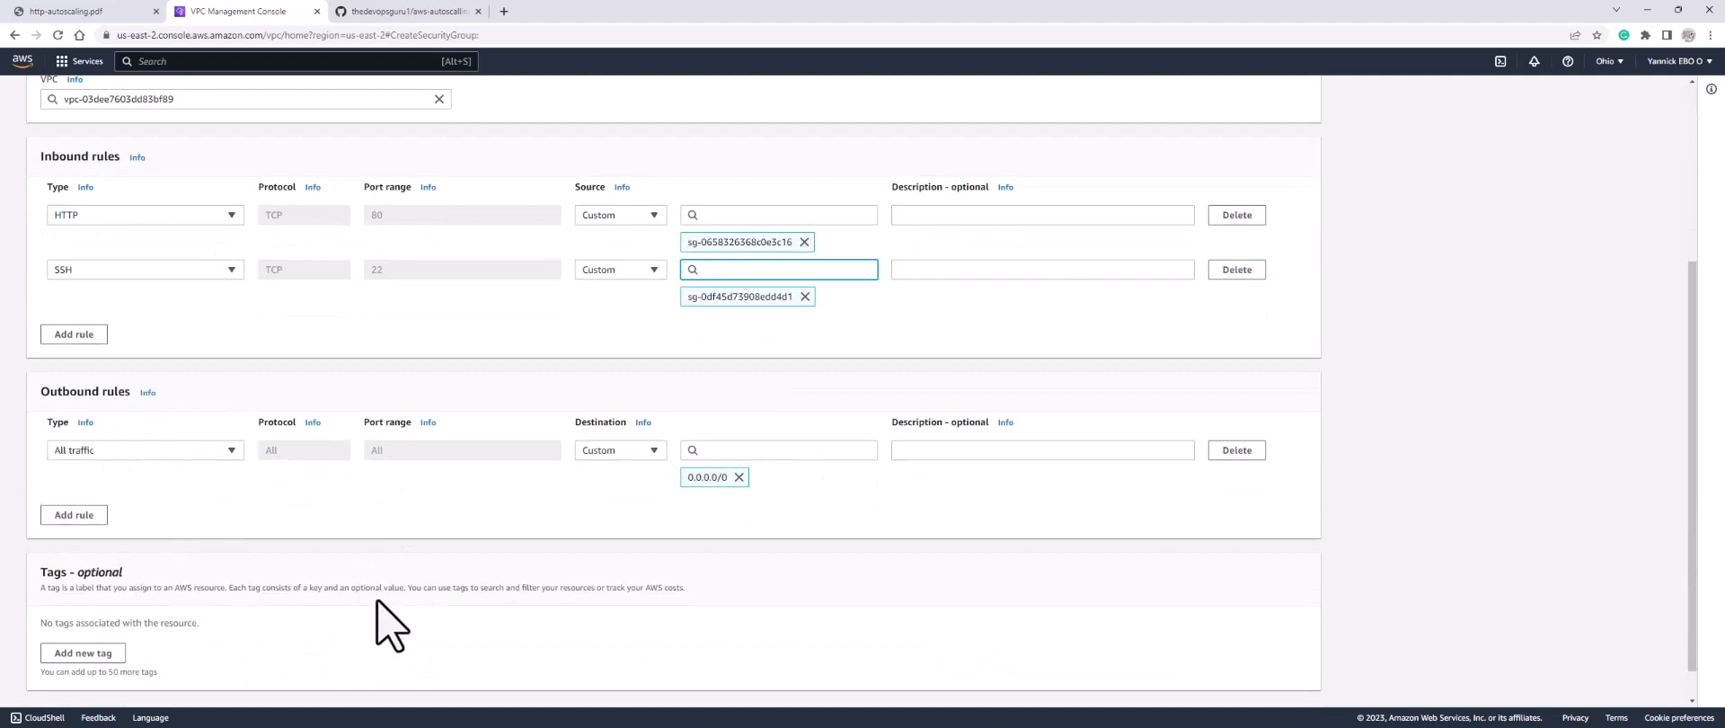
scroll(1078, 530, "down", 1)
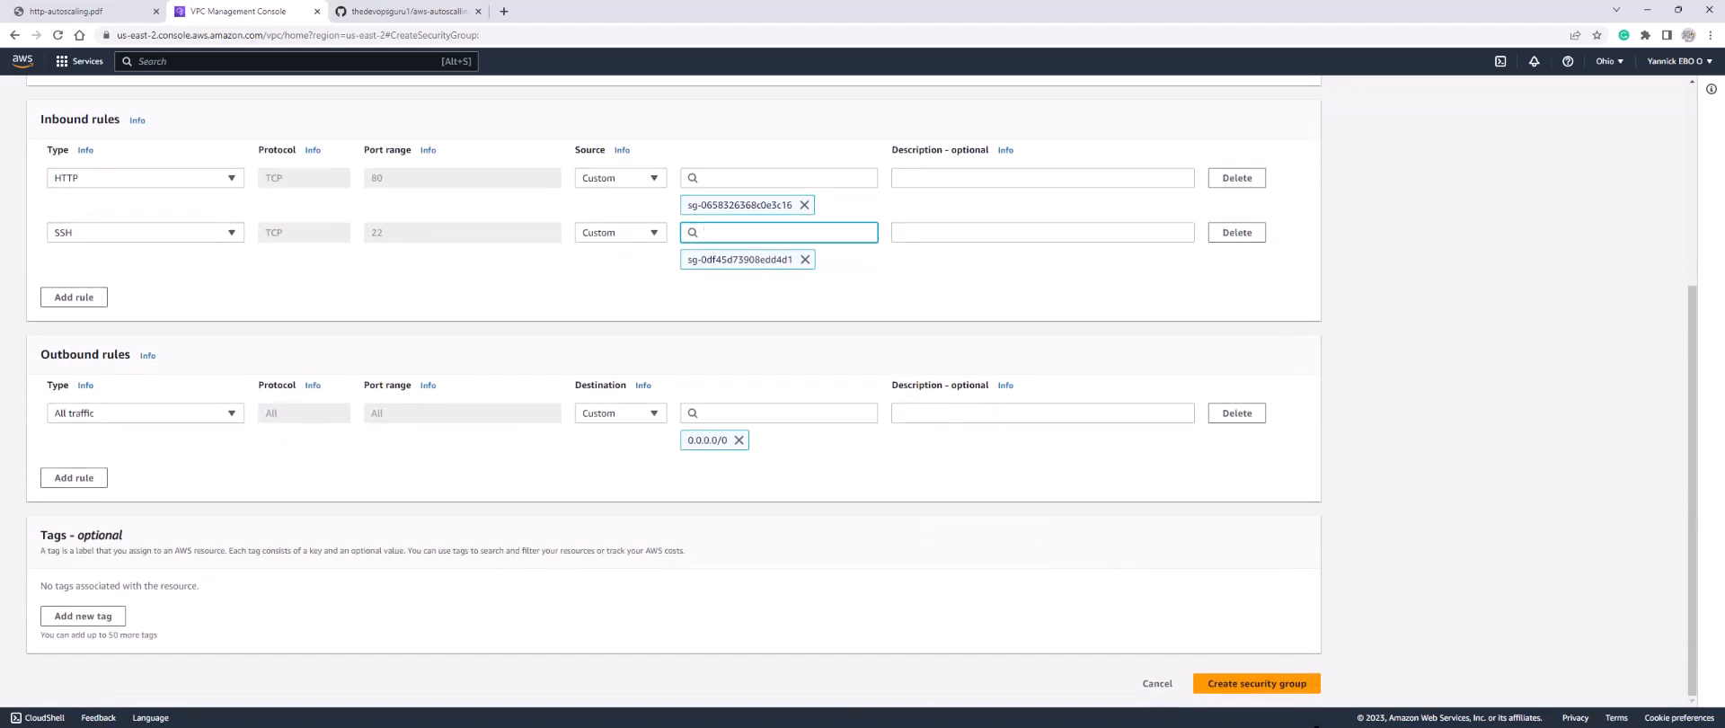
left_click(1267, 684)
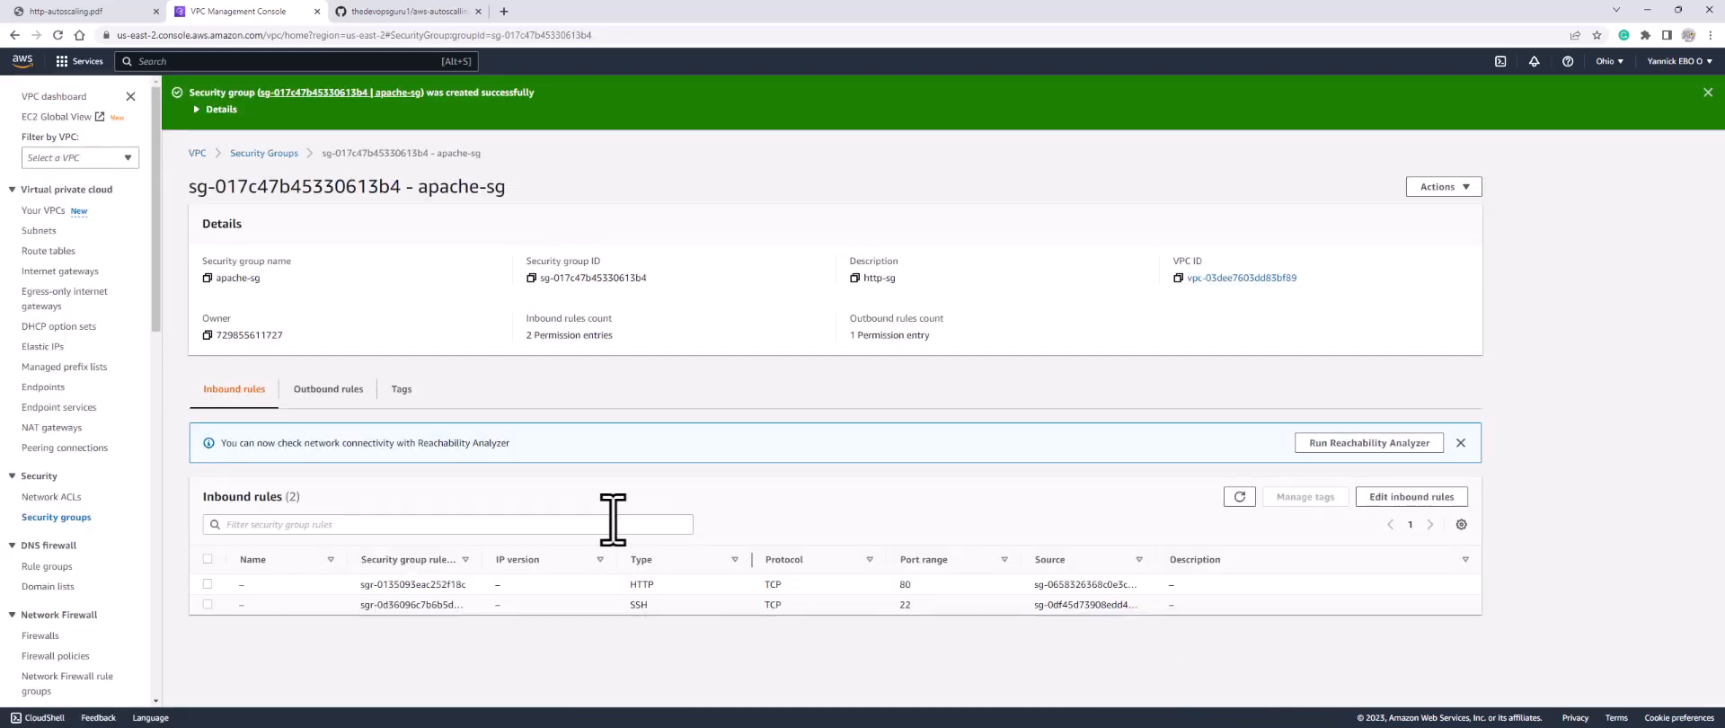
Step: From the security groups list, open lb-sg and bring up its empty inbound rules editor
left_click(47, 520)
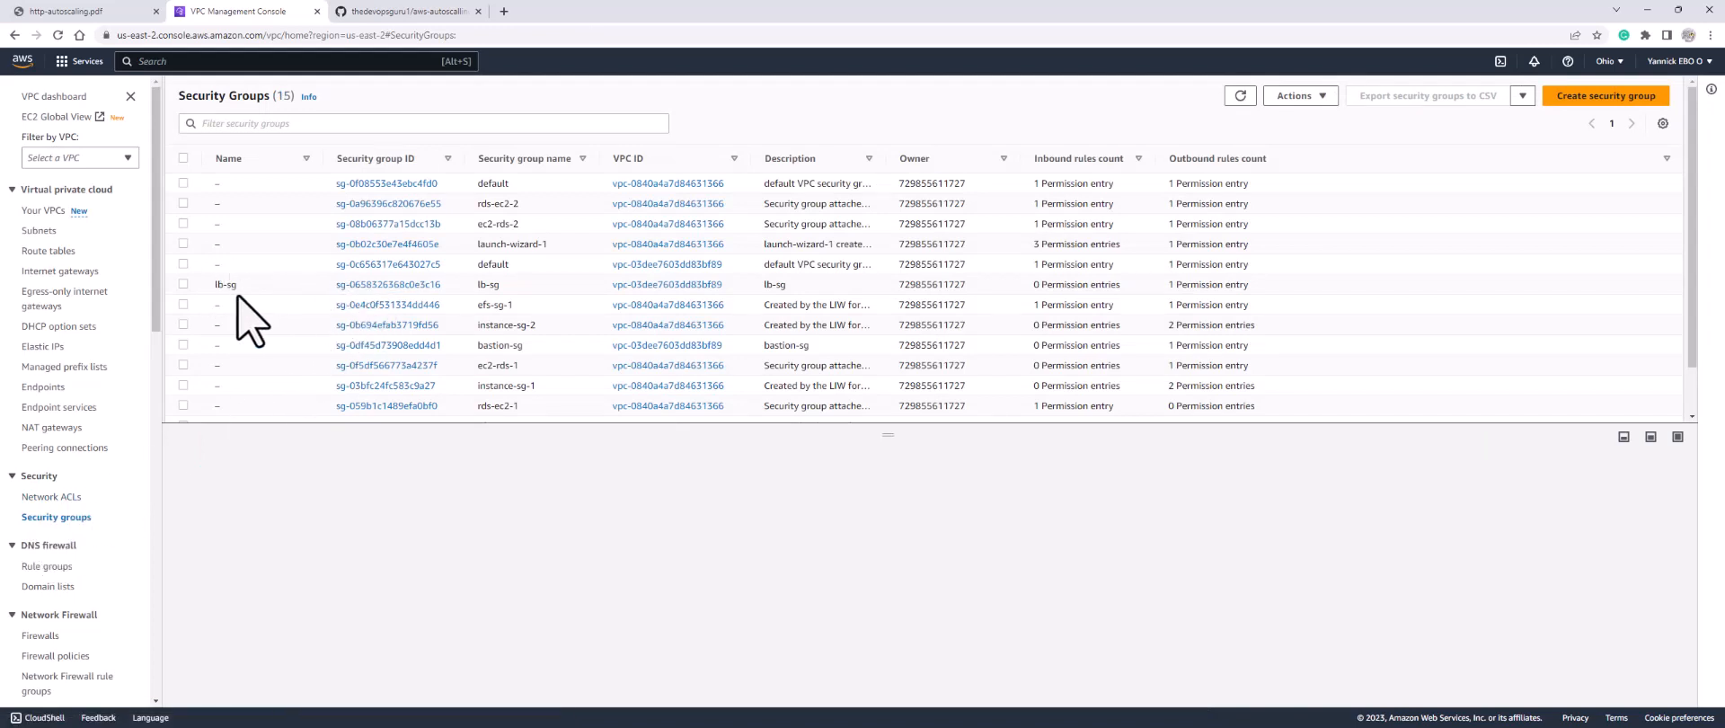
left_click(378, 285)
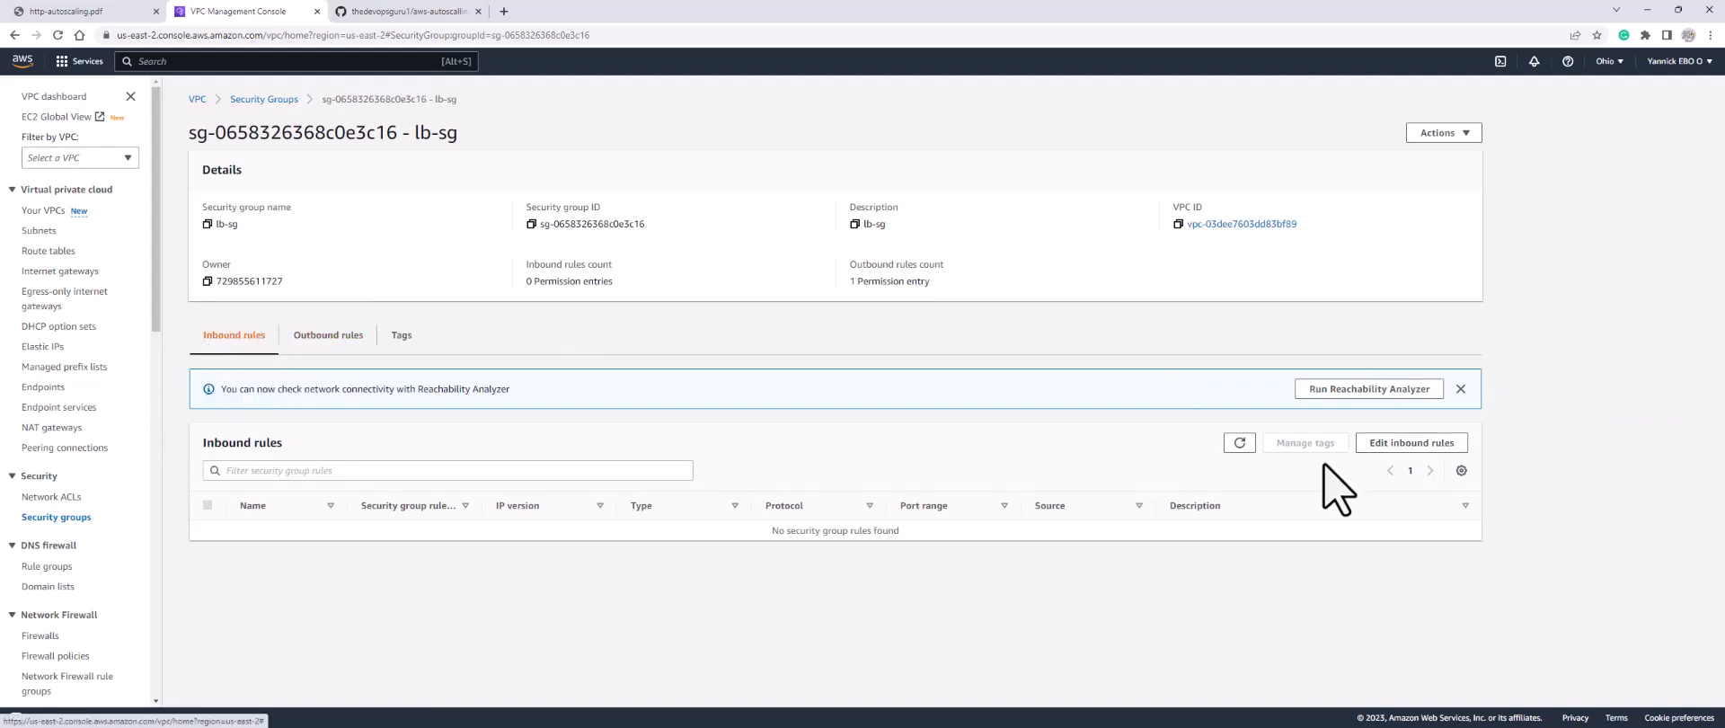
left_click(1411, 442)
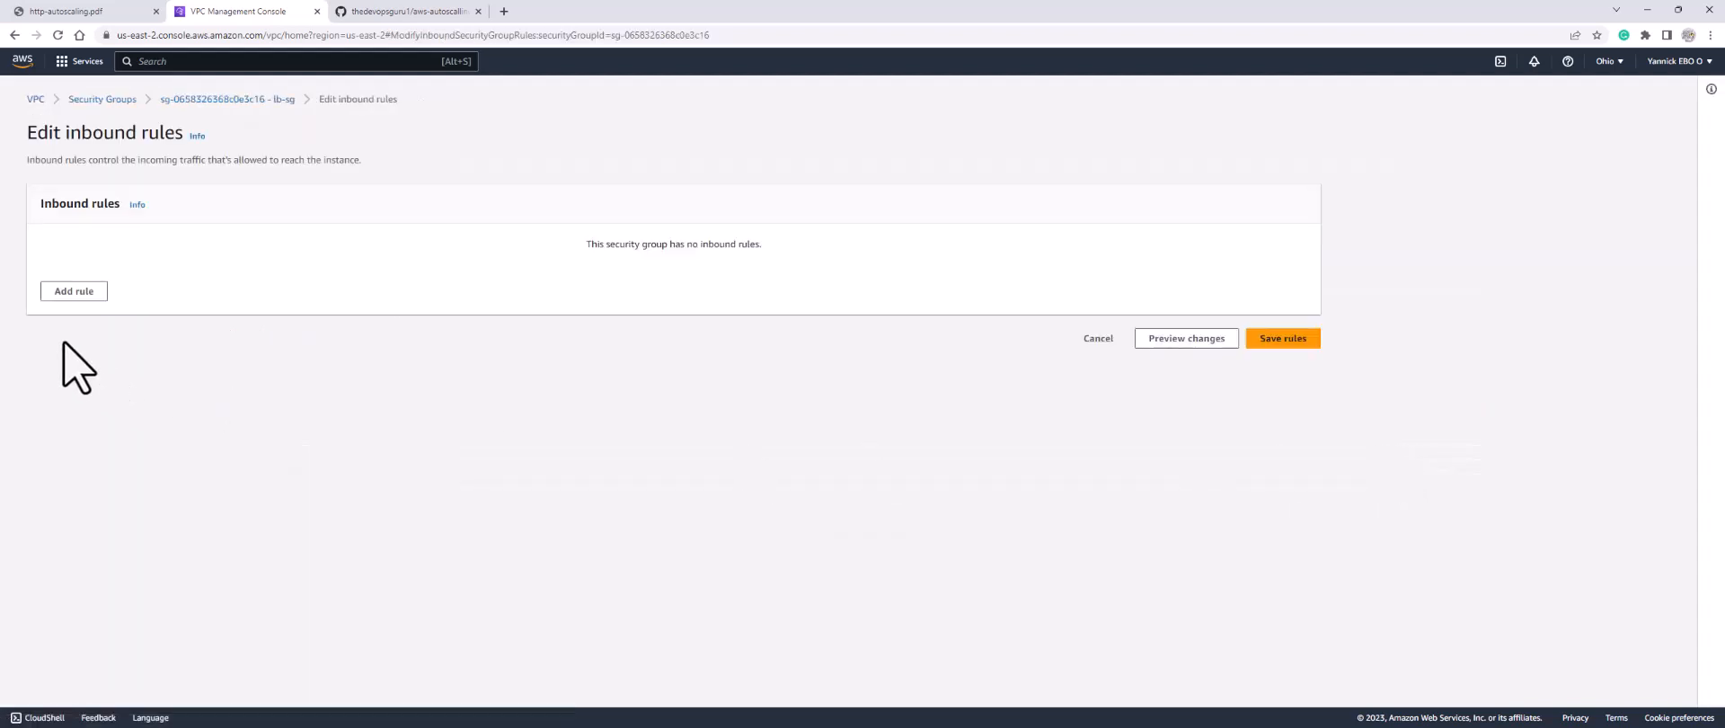
Step: Add lb-sg inbound rules for HTTP 80 and HTTPS 443, both from 0.0.0.0/0, and save
left_click(75, 293)
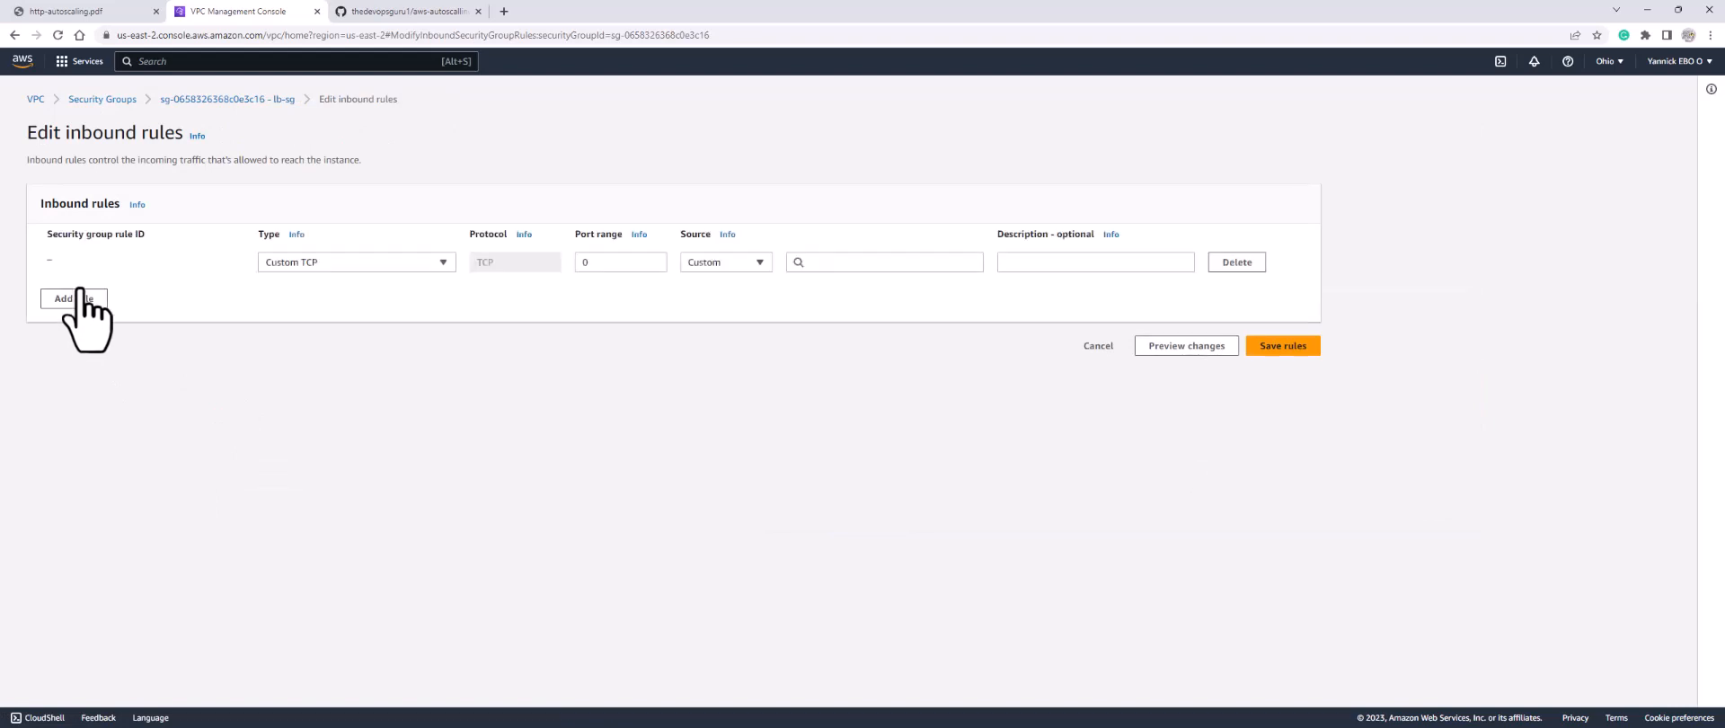
left_click(371, 266)
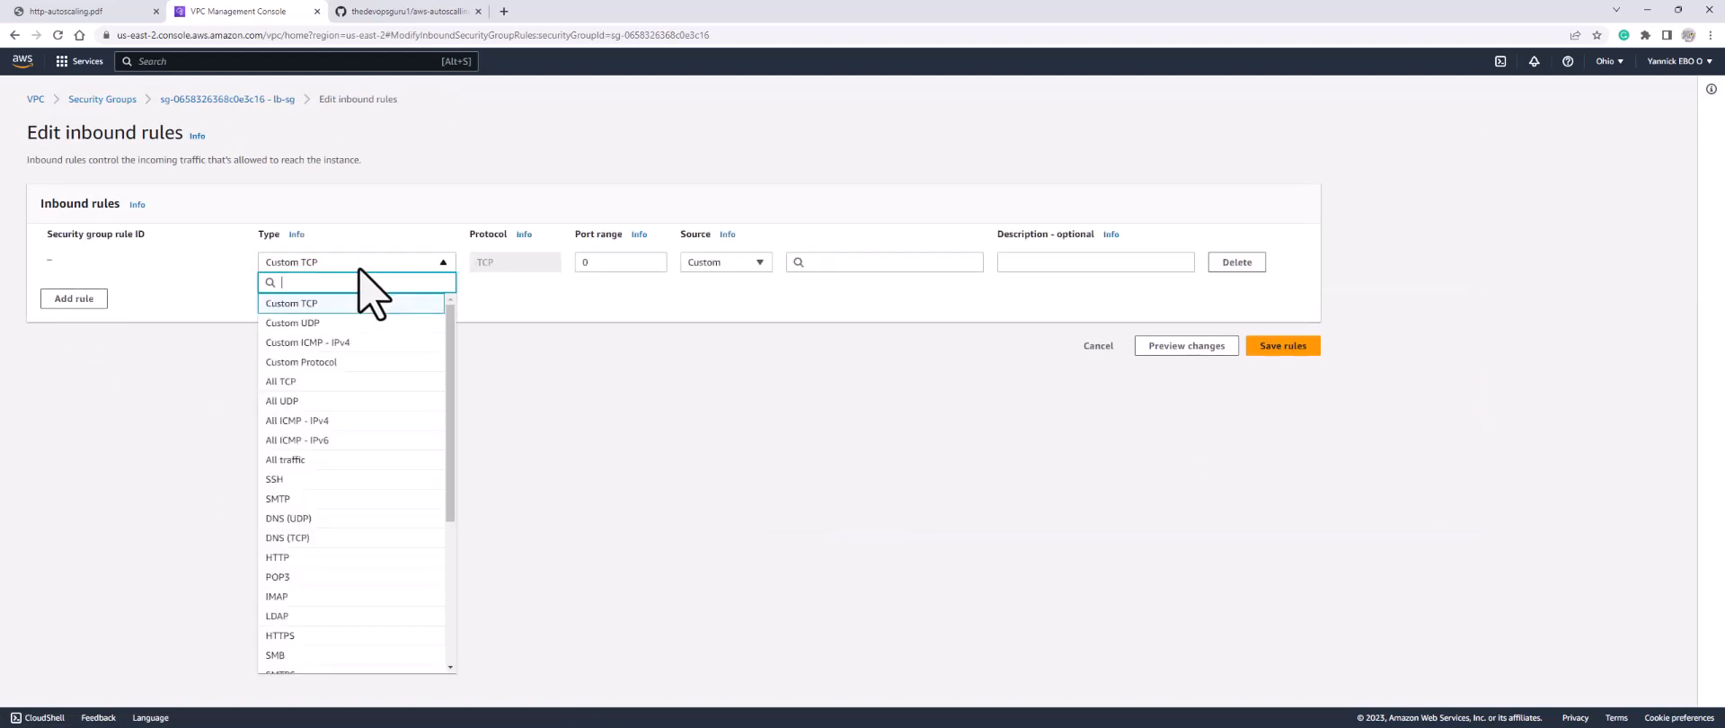
left_click(304, 559)
left_click(828, 263)
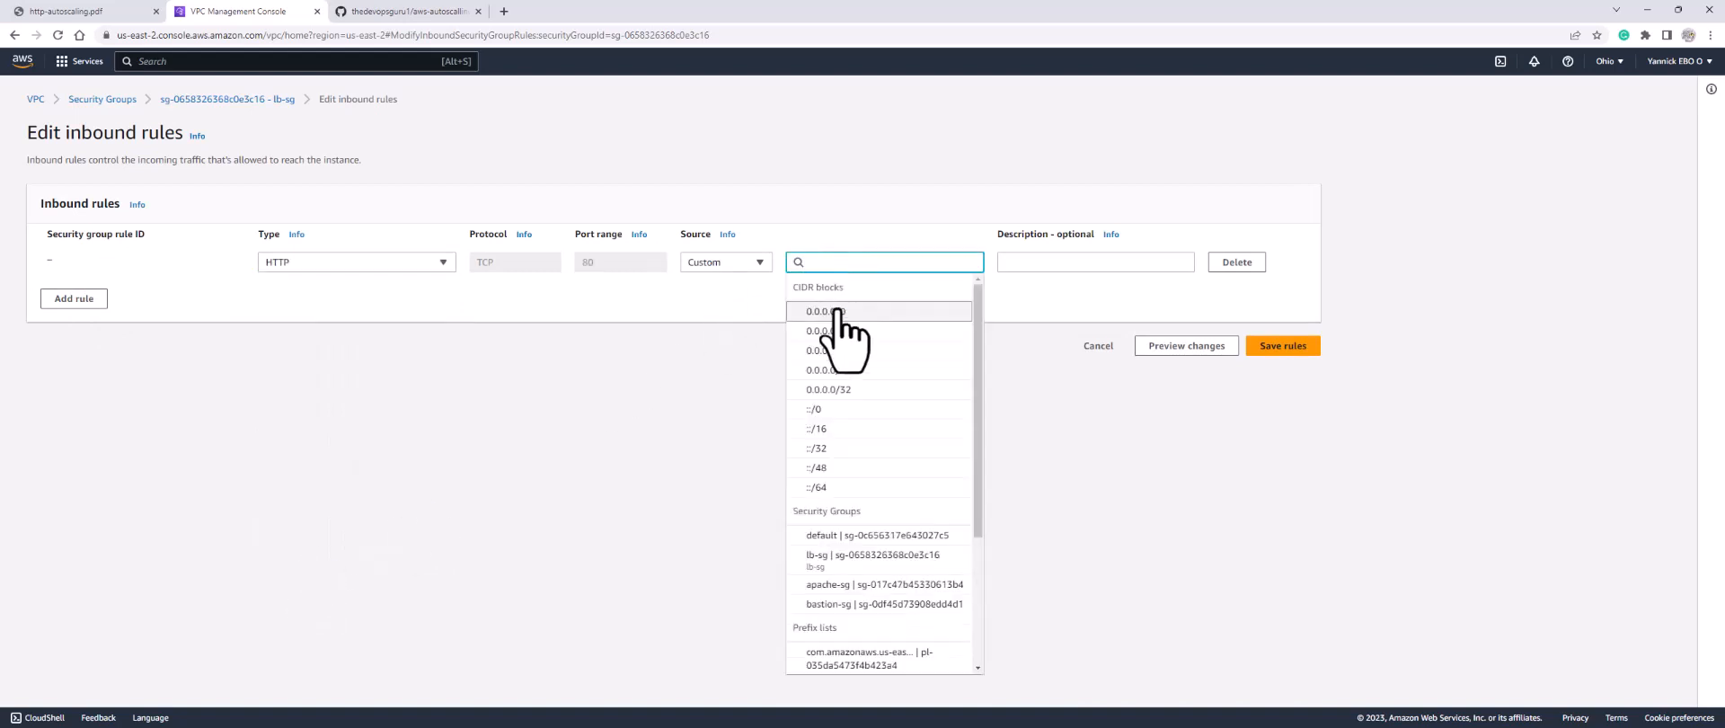
left_click(836, 311)
left_click(79, 328)
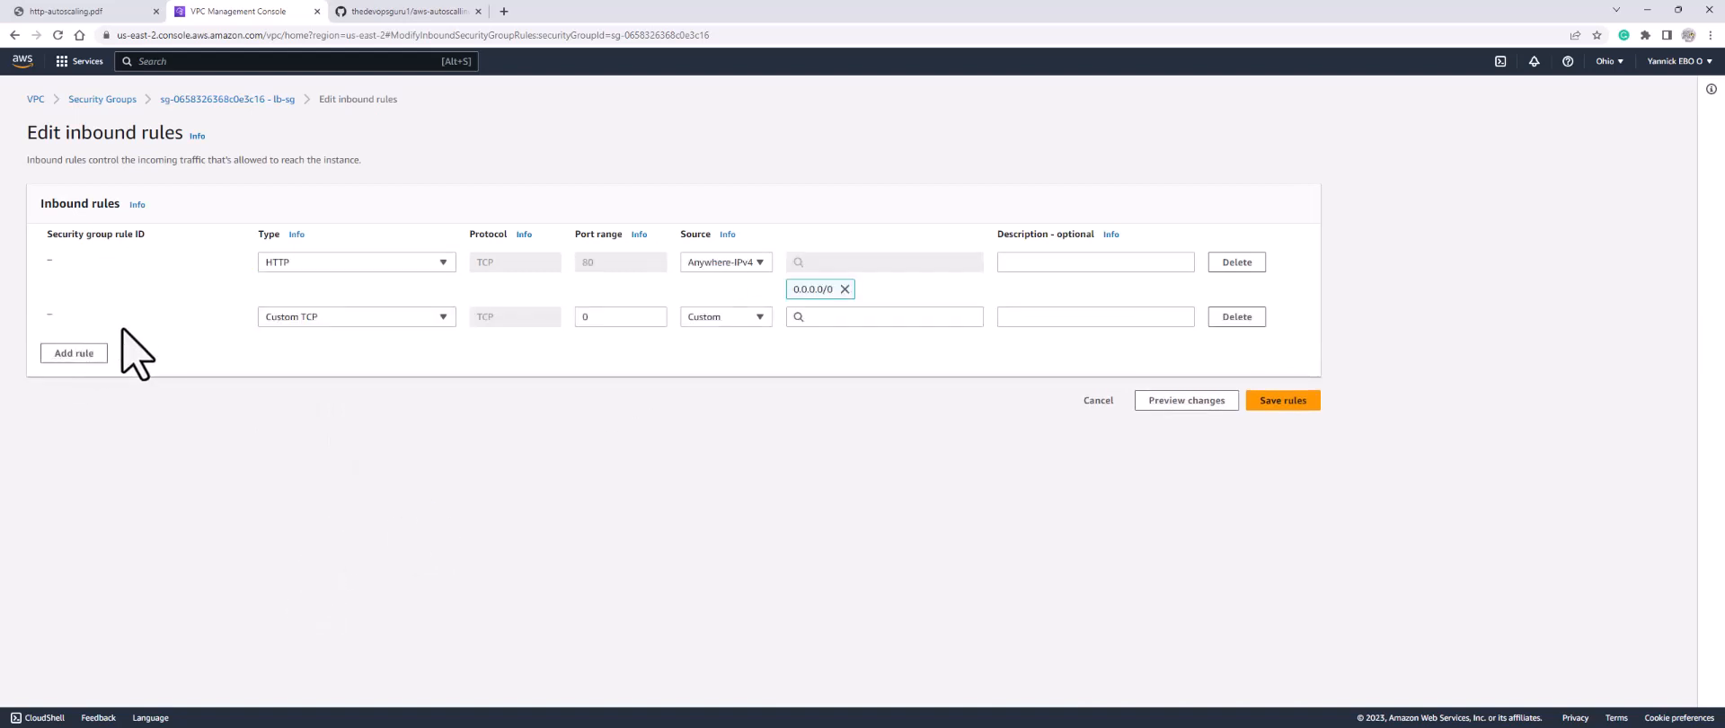
left_click(339, 316)
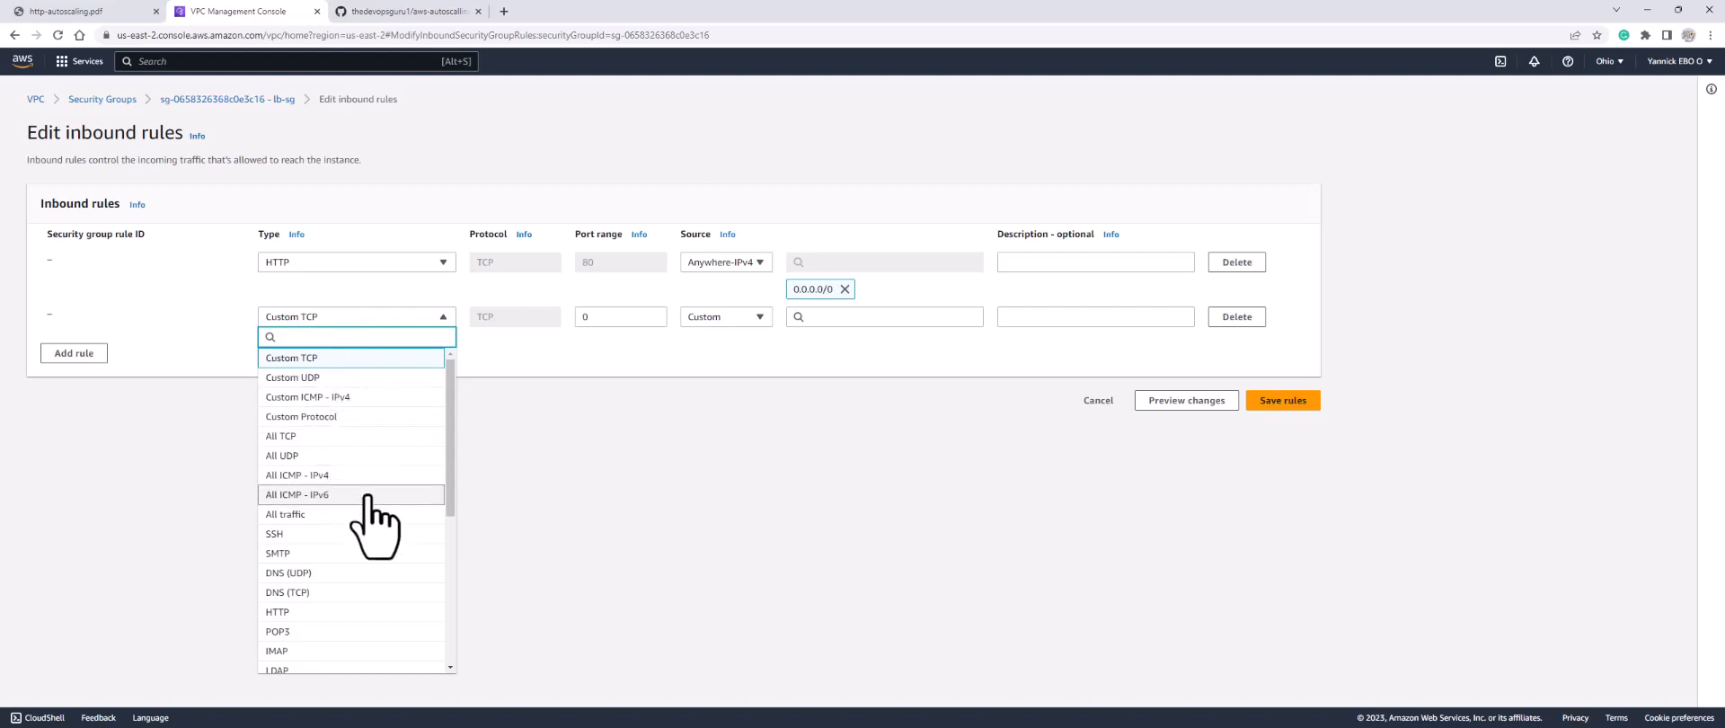
scroll(314, 620, "down", 2)
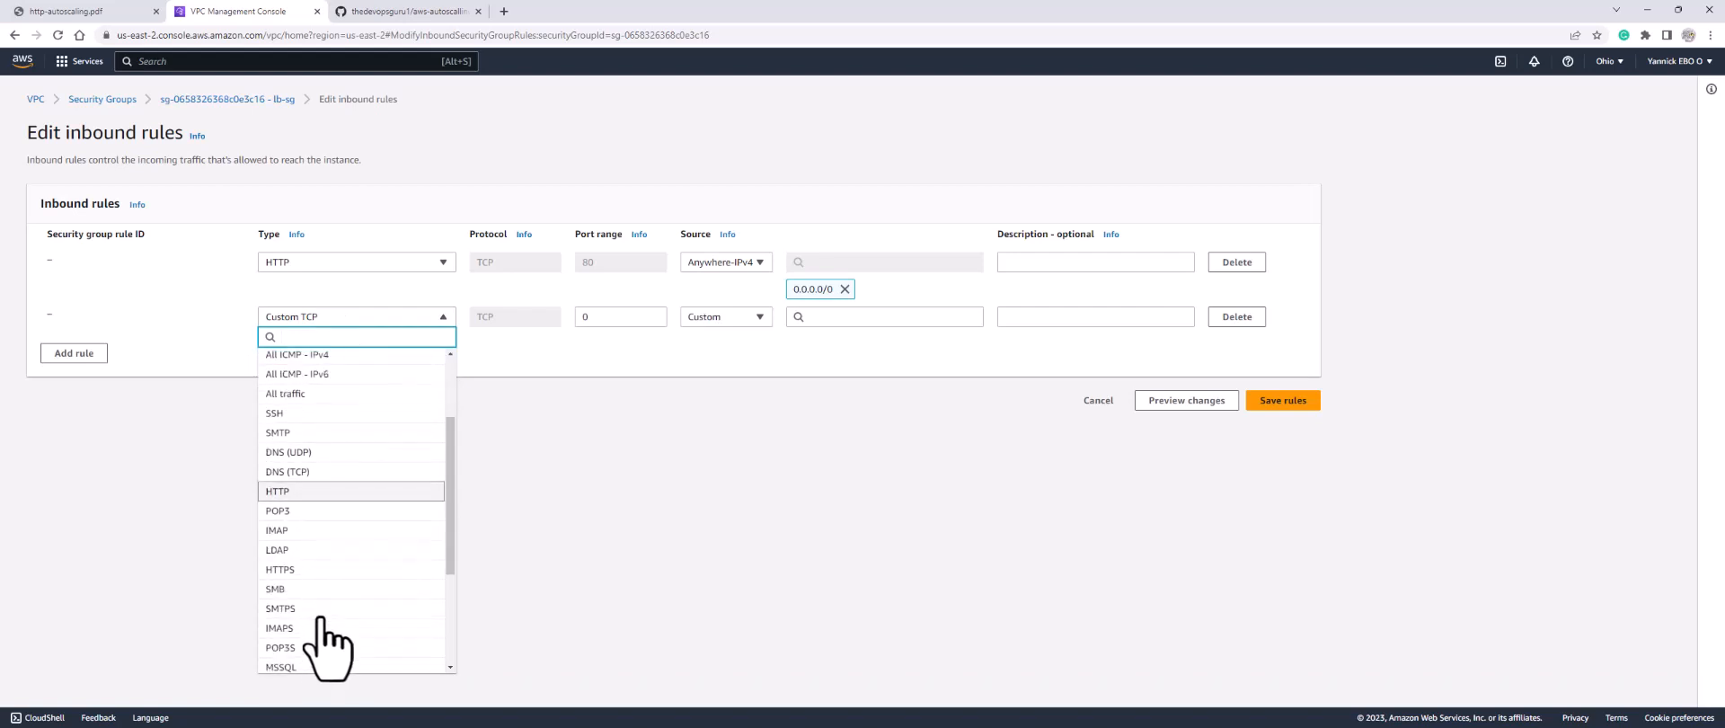
left_click(315, 556)
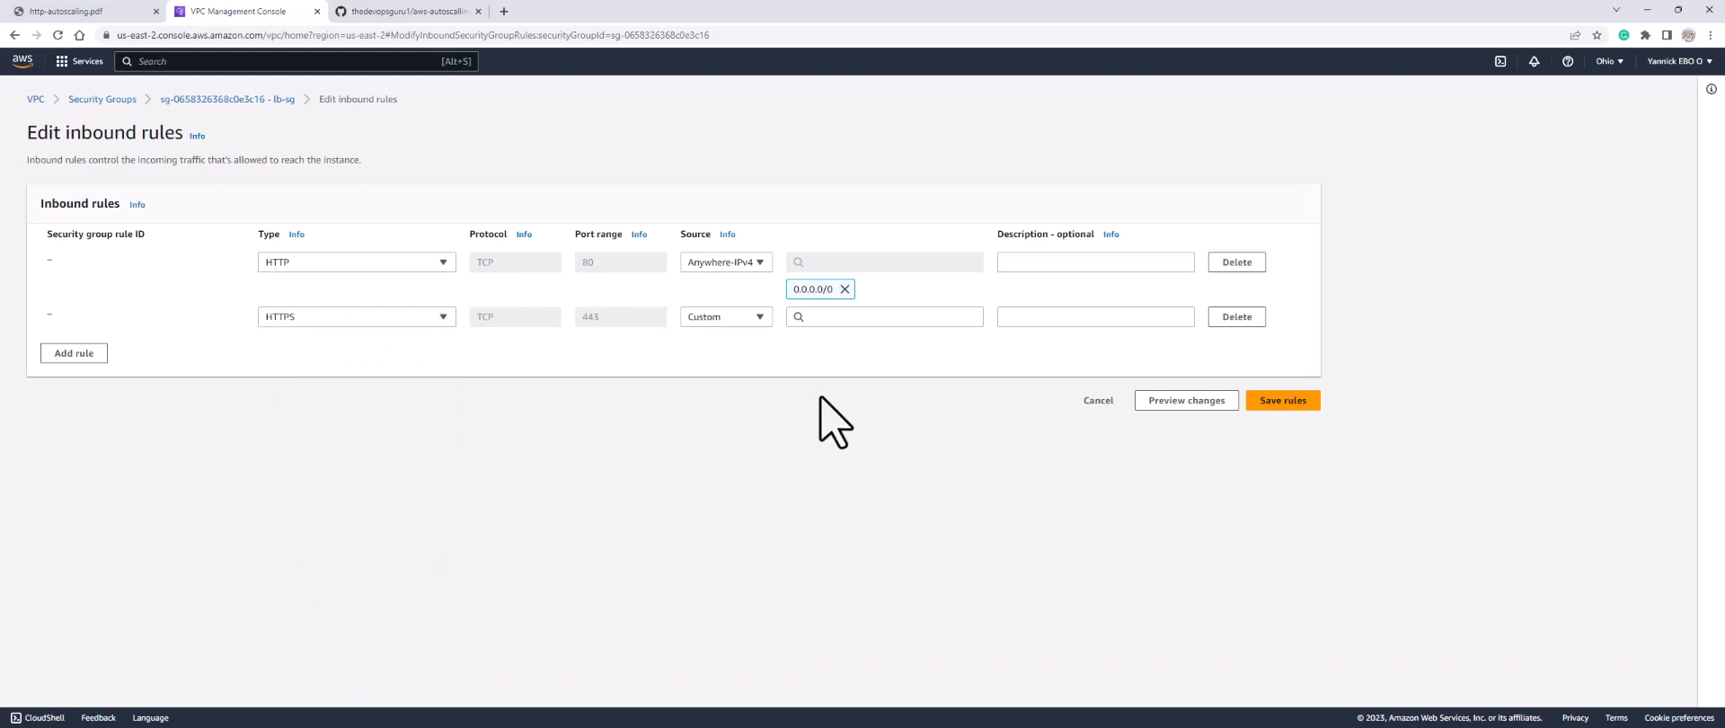
left_click(827, 316)
left_click(827, 366)
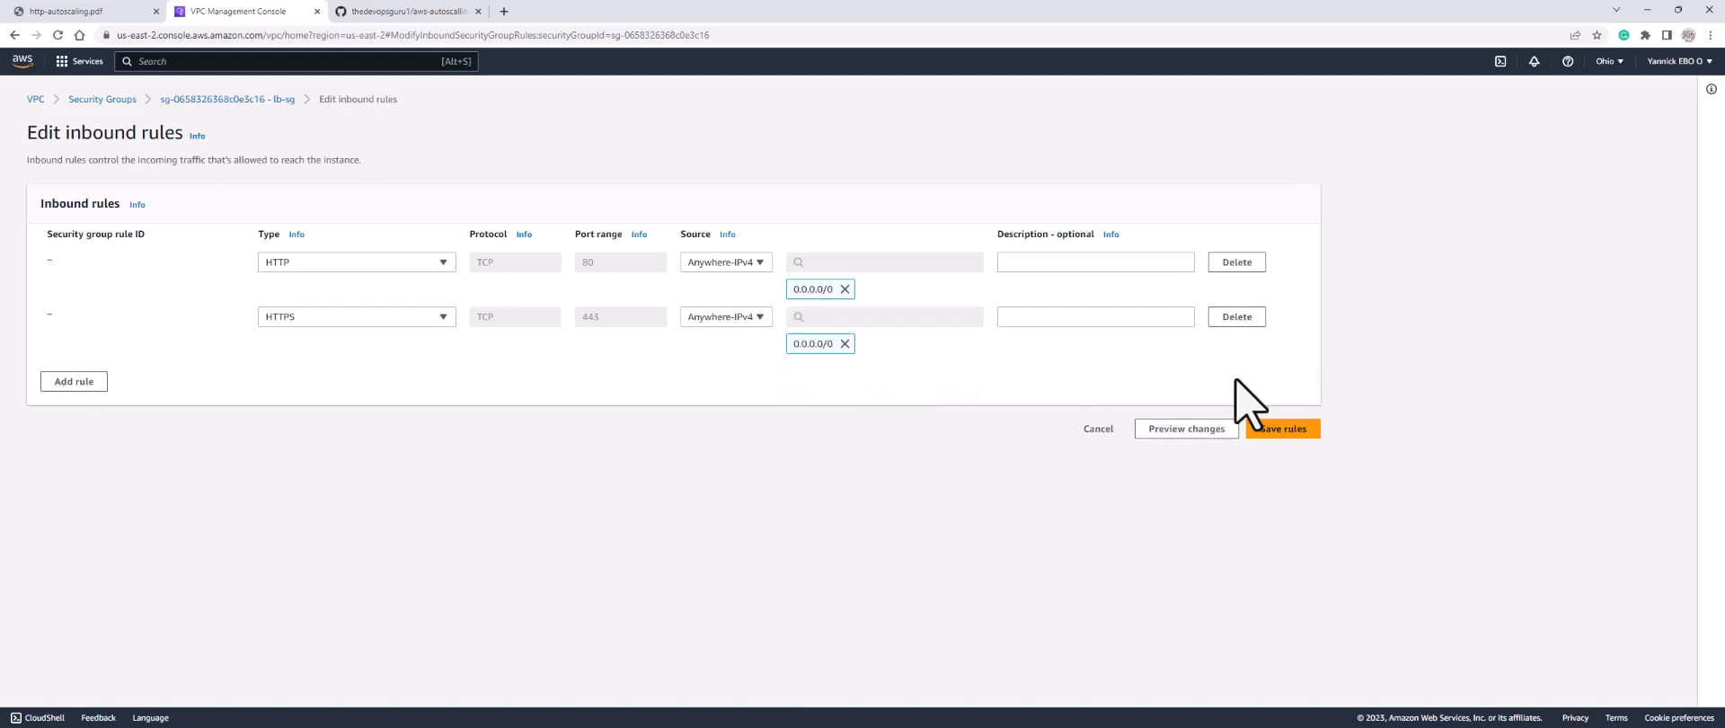
left_click(1282, 429)
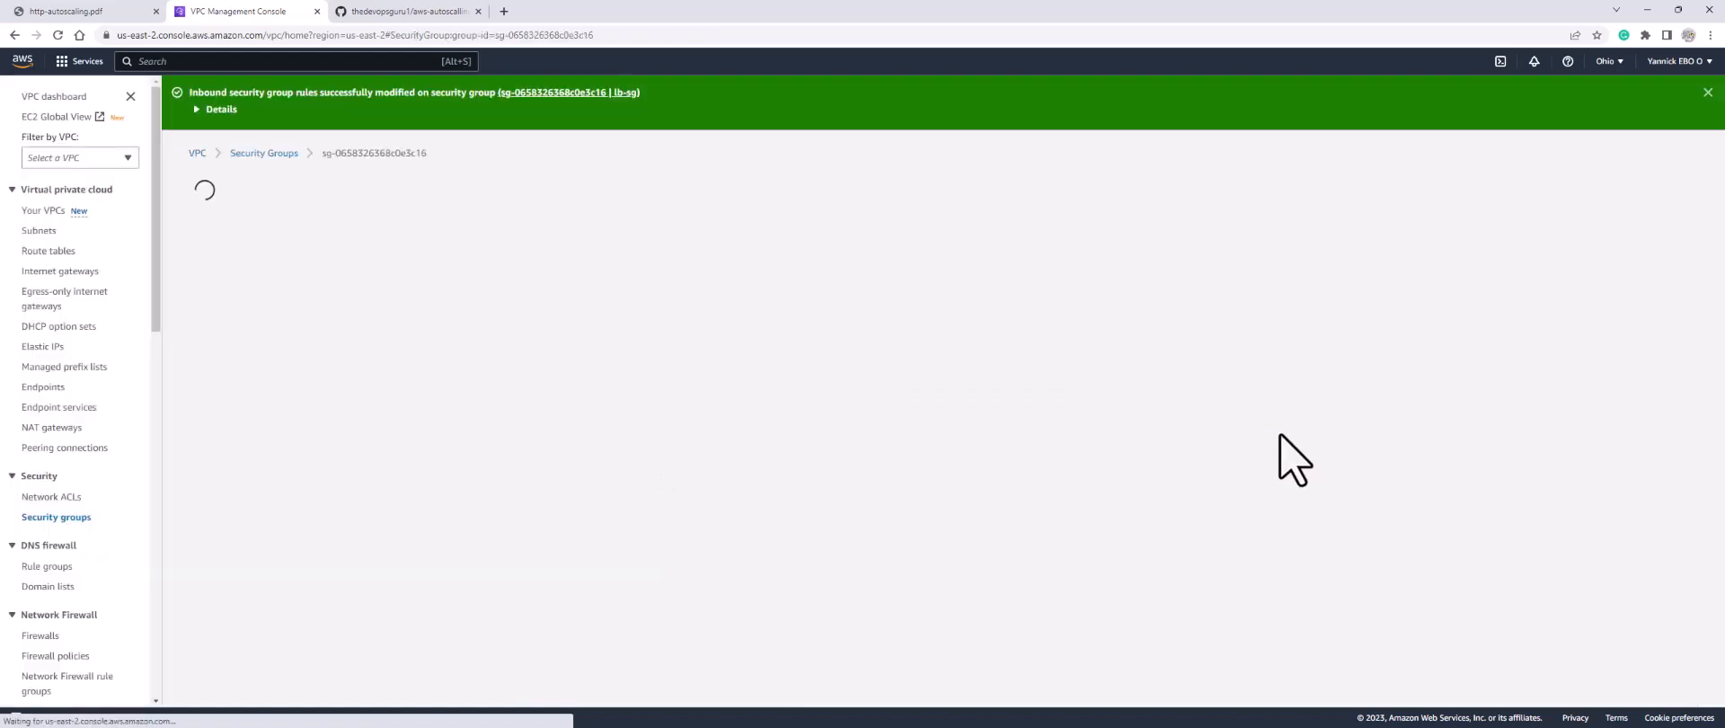
Step: Swap lb-sg's all-traffic outbound rule for HTTP 80 to apache-sg, save, and return to the list
left_click(335, 398)
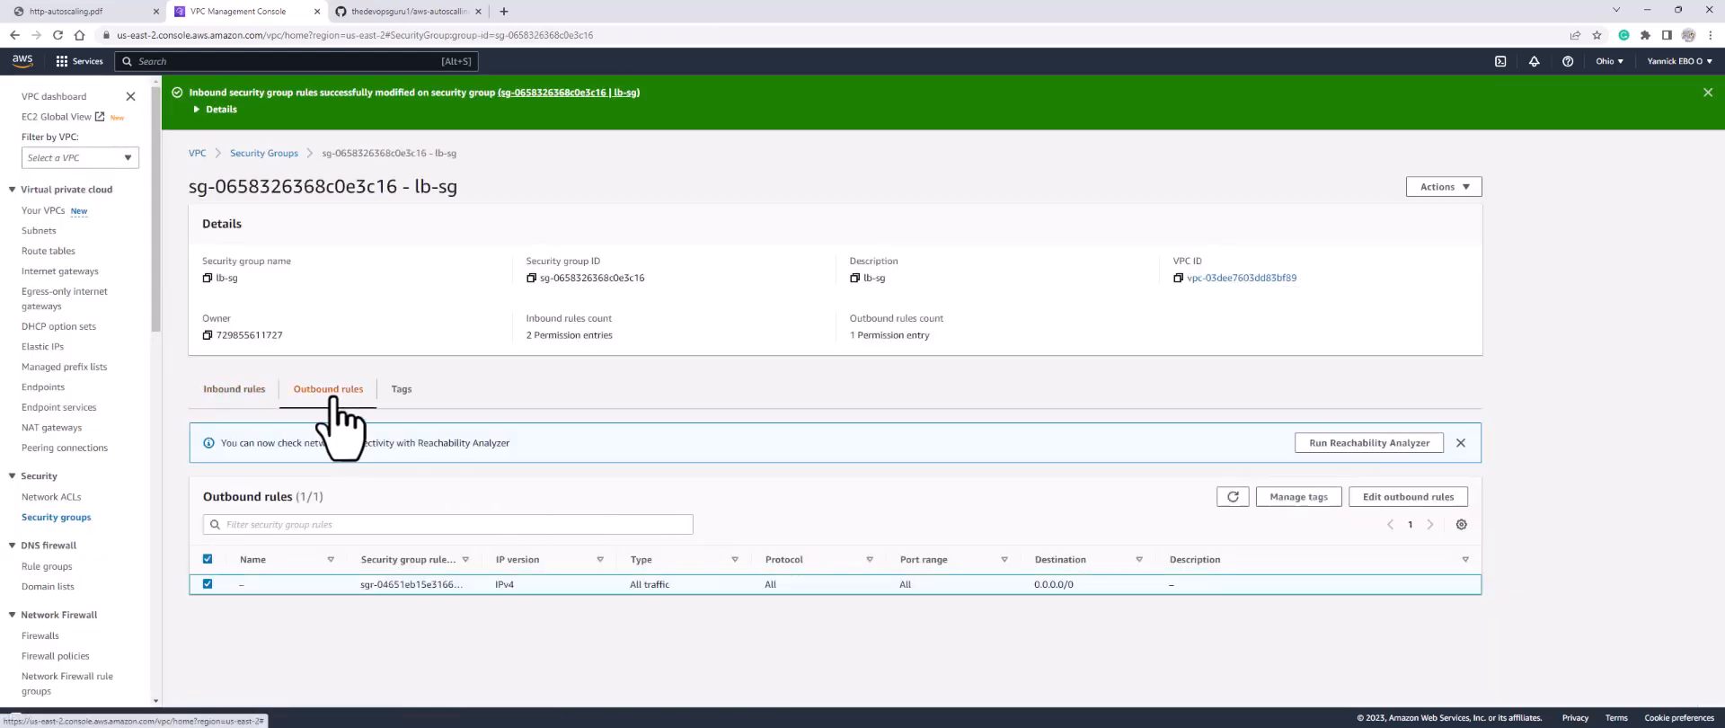
left_click(1408, 497)
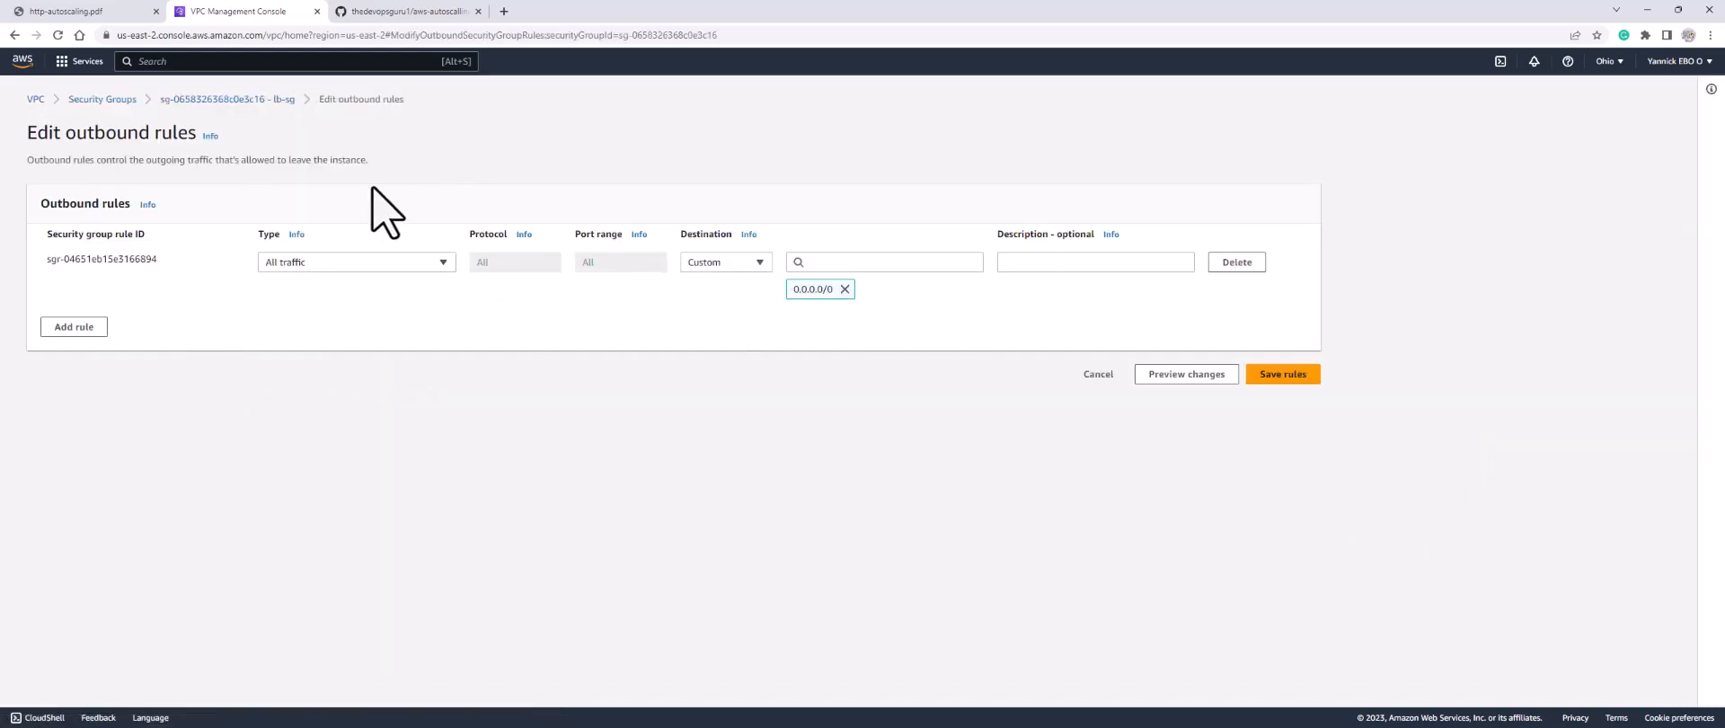
left_click(1236, 261)
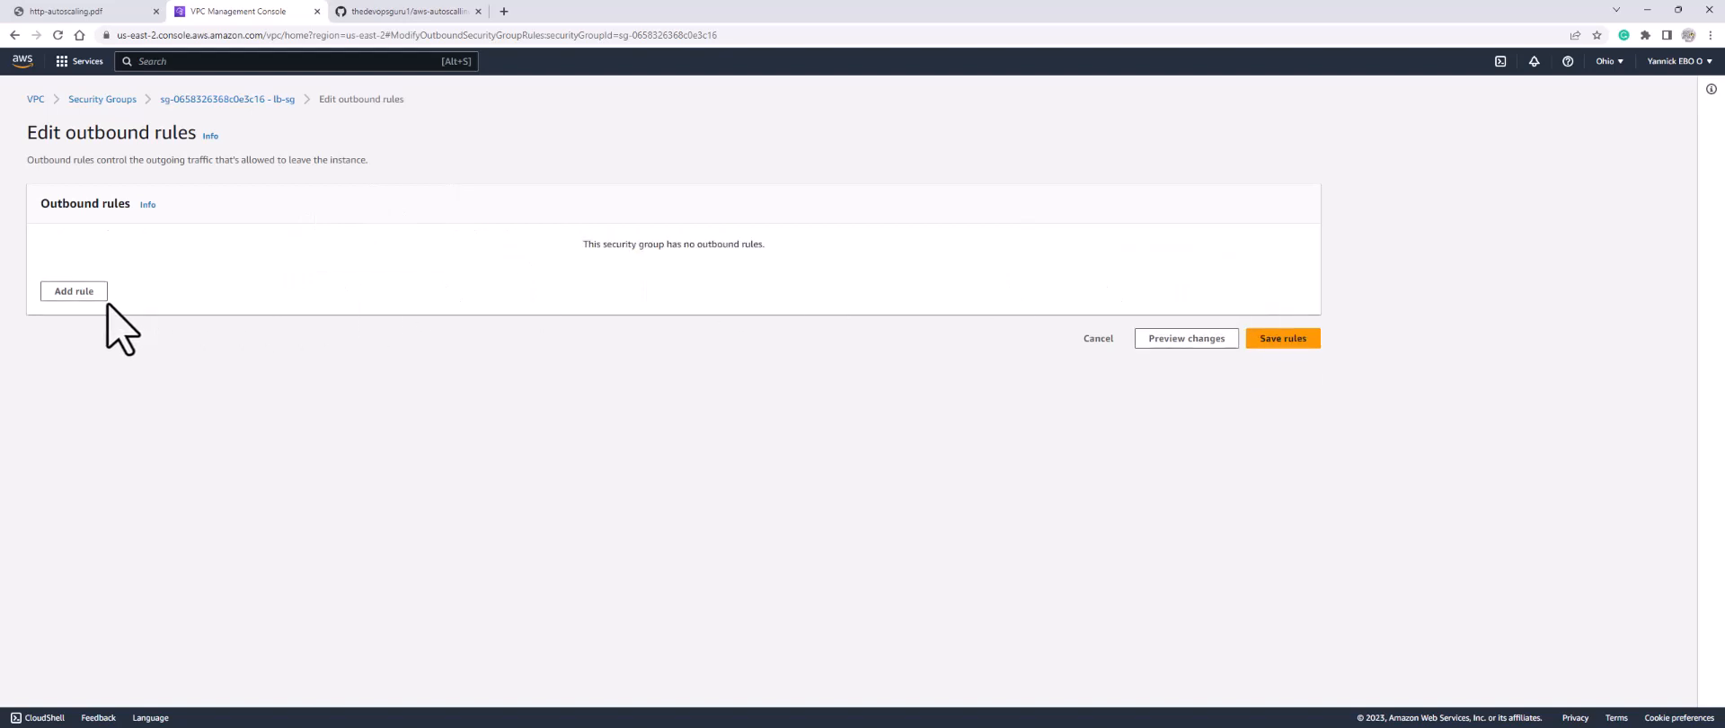
left_click(76, 292)
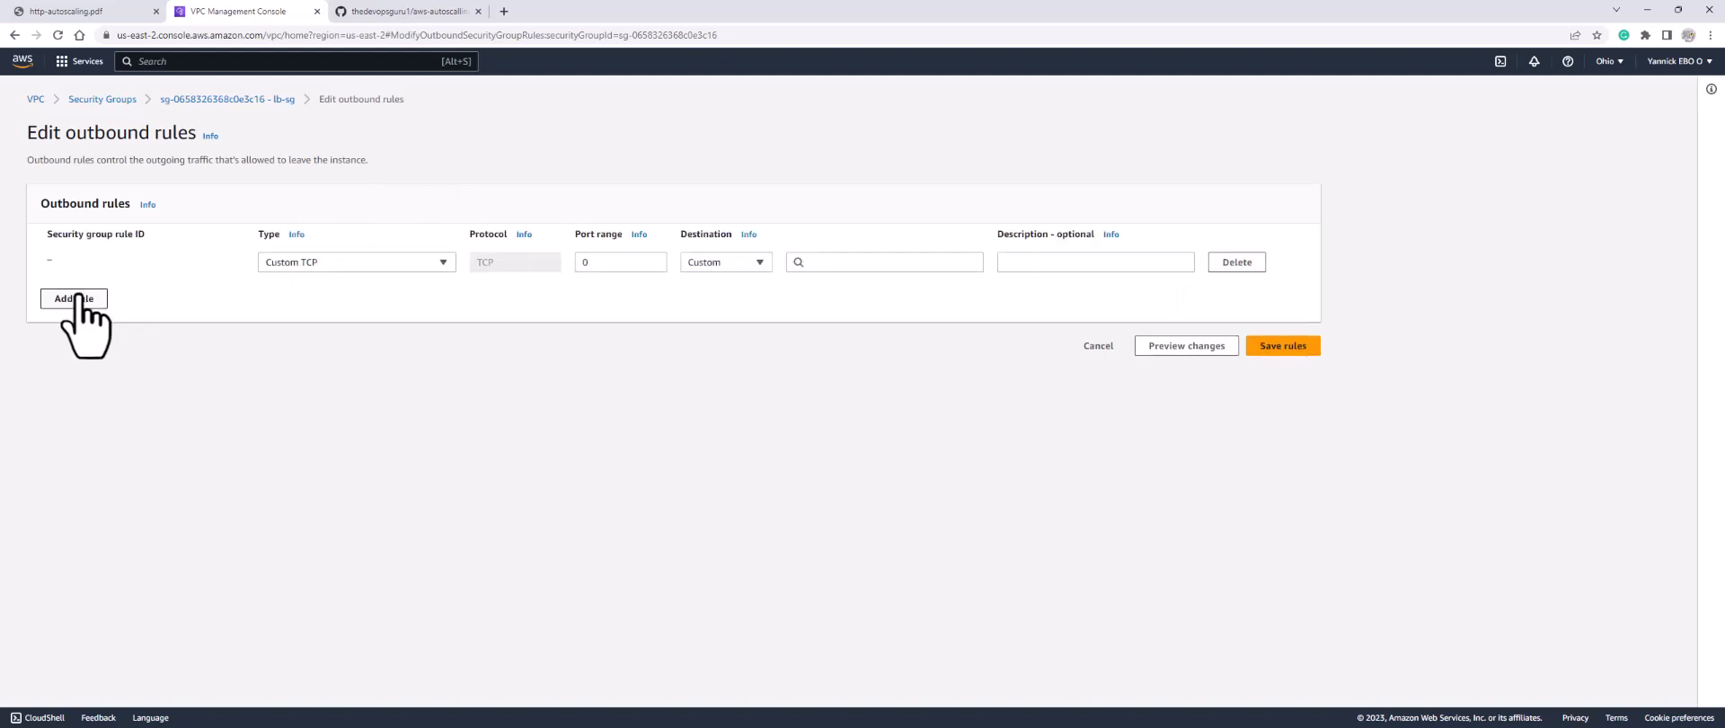
left_click(314, 262)
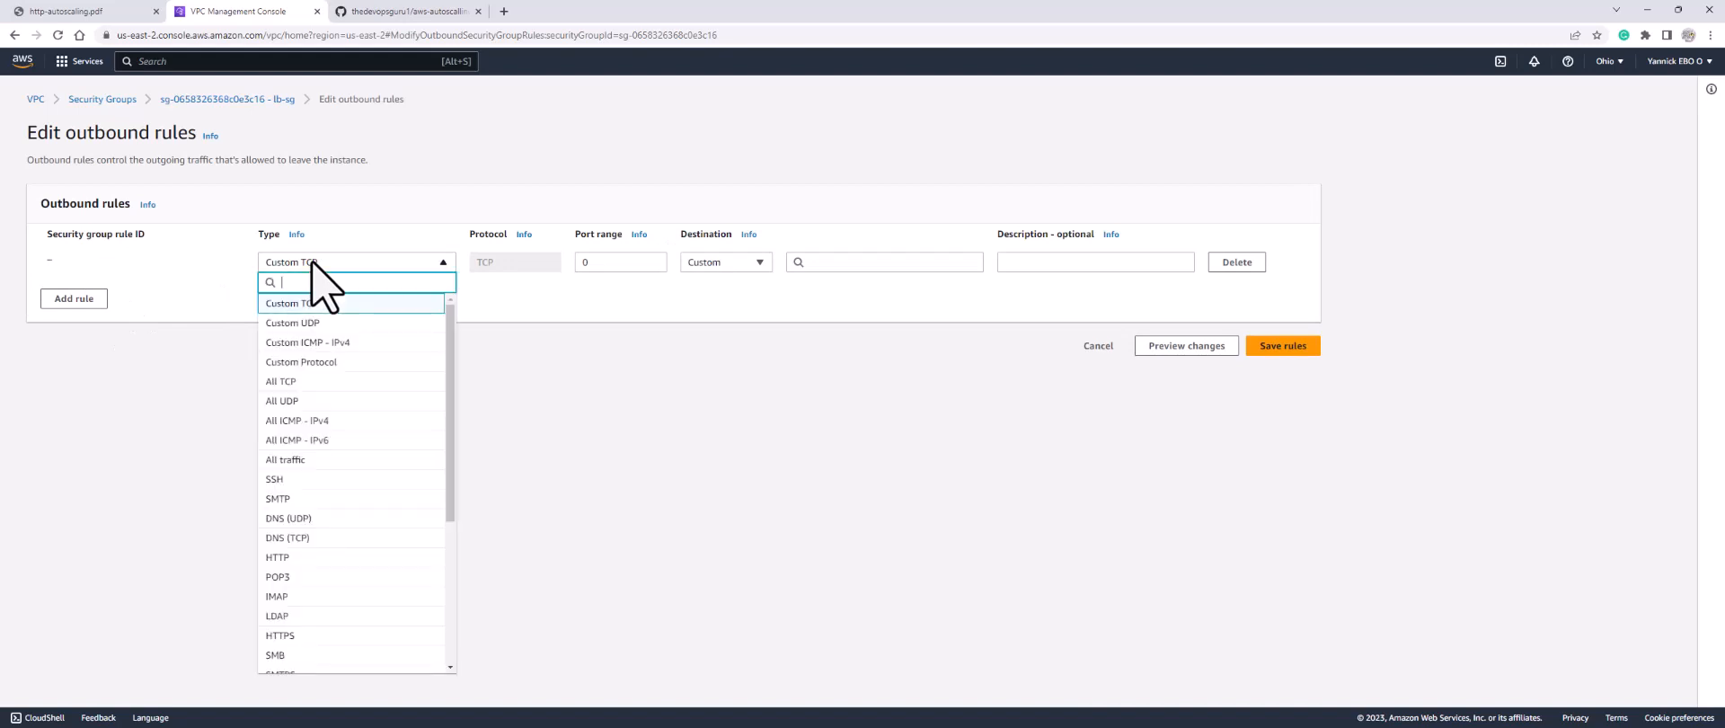
left_click(304, 557)
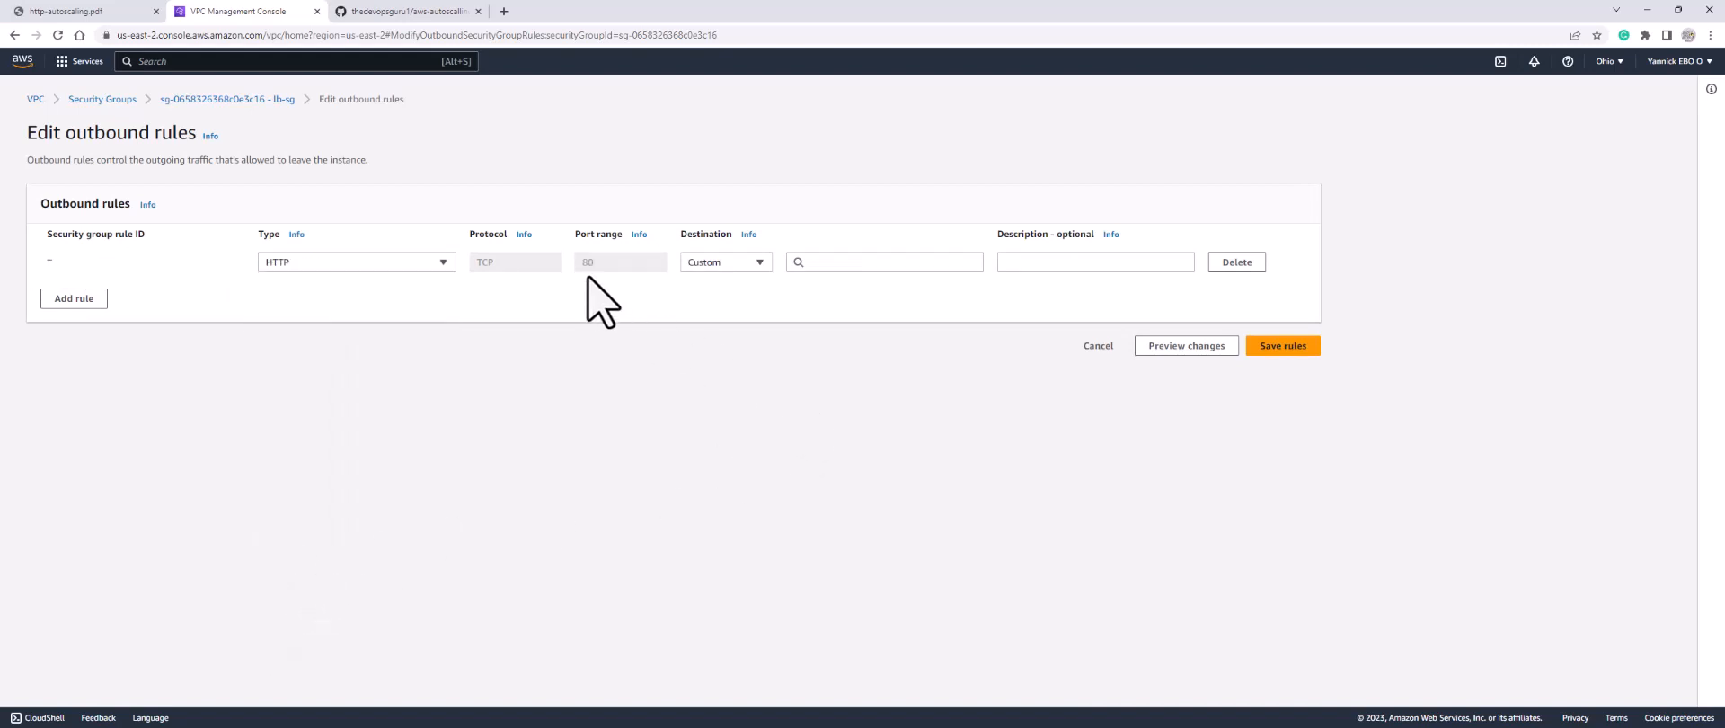
left_click(837, 264)
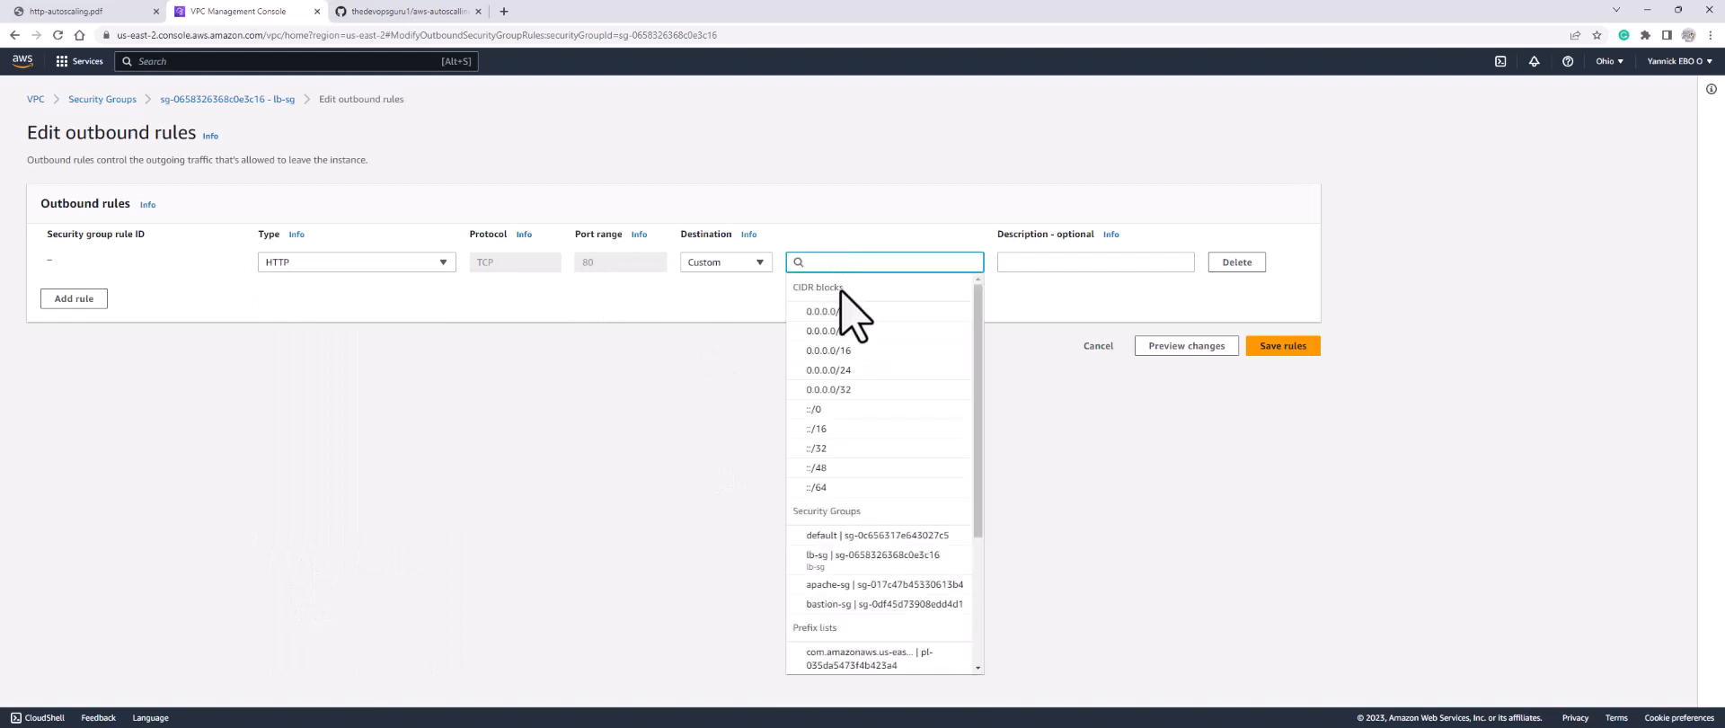
left_click(841, 592)
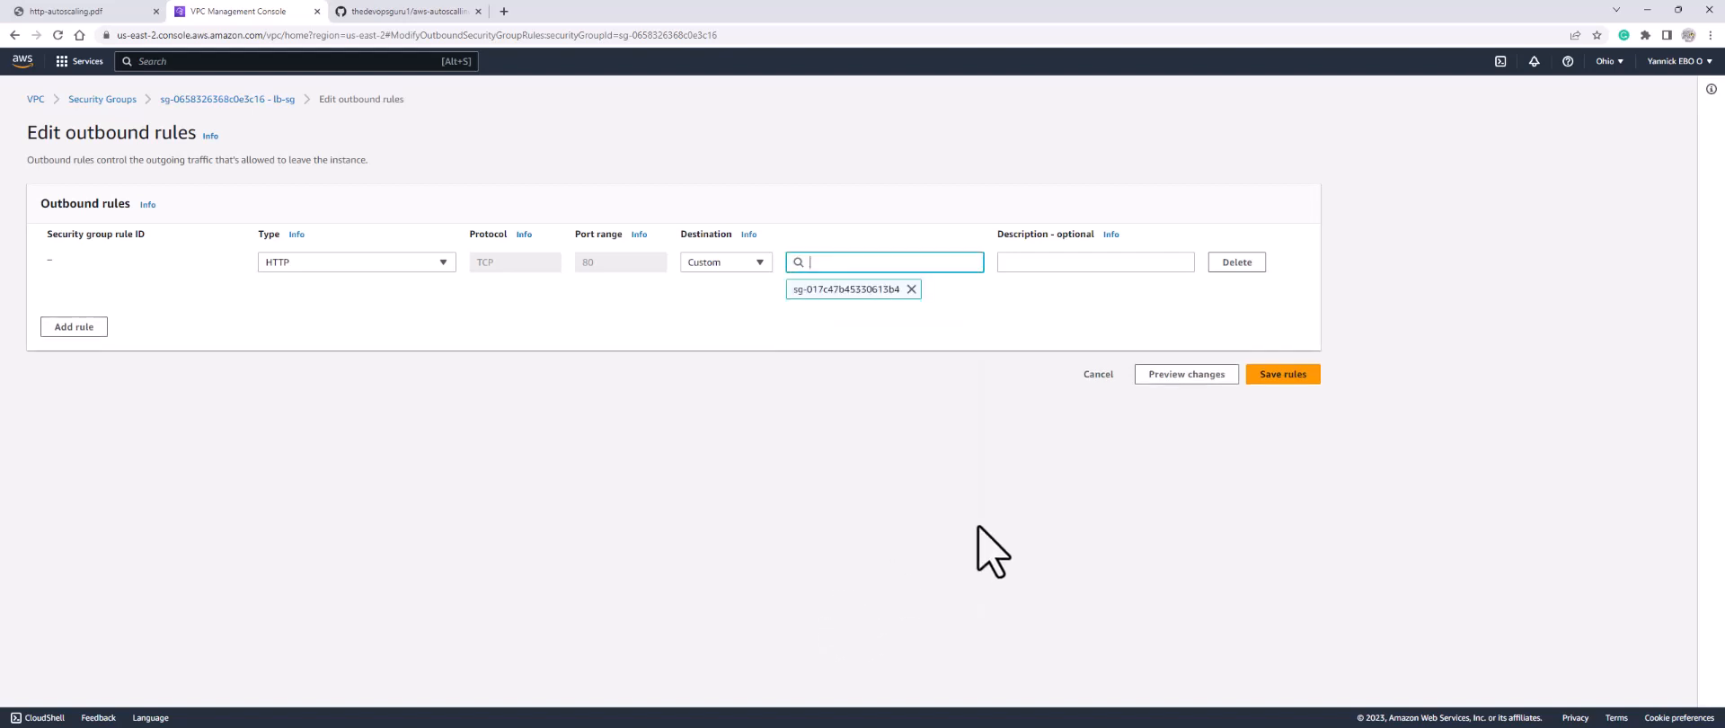
left_click(1280, 375)
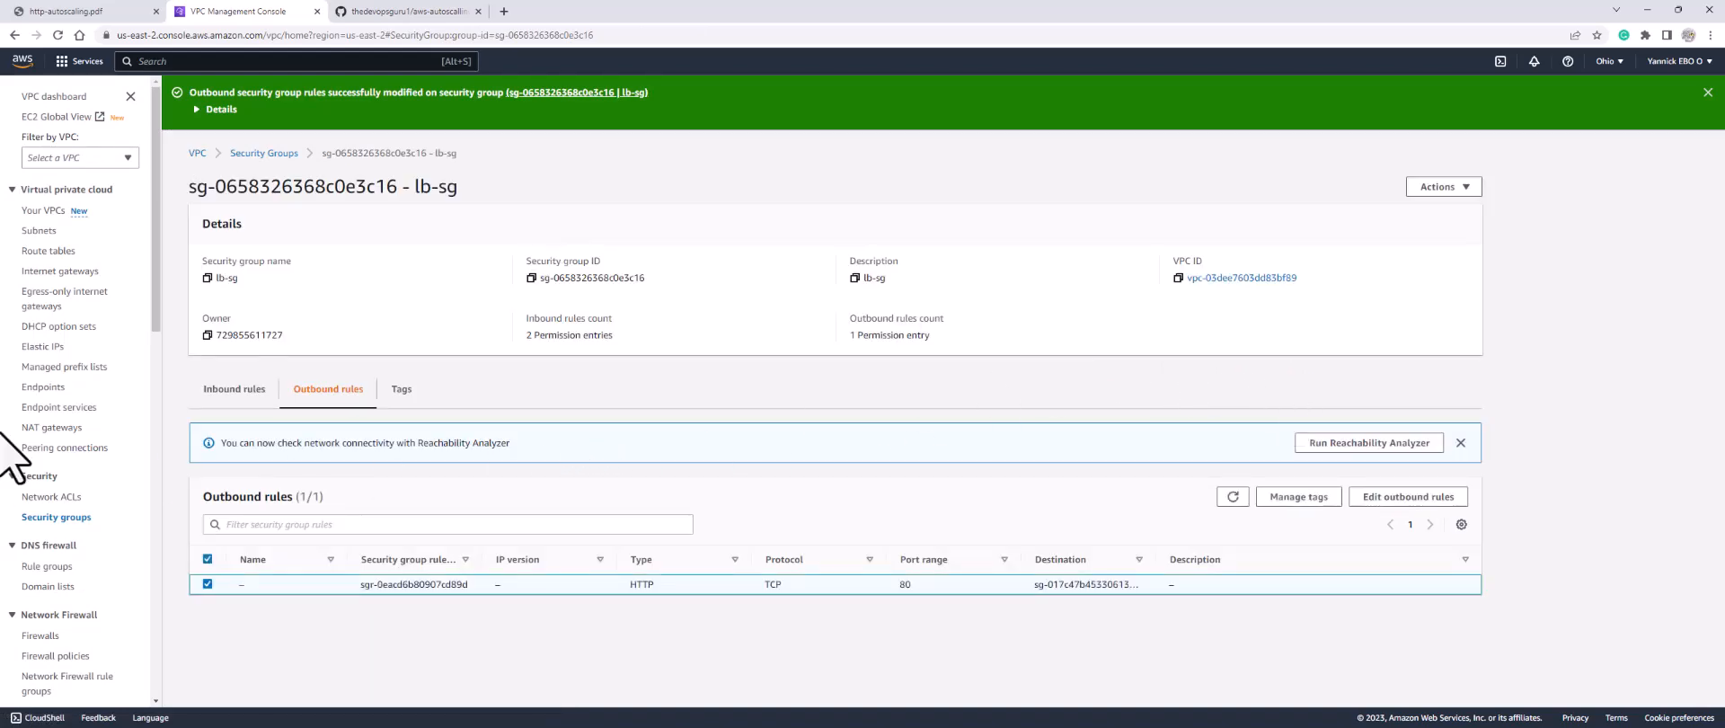
left_click(57, 518)
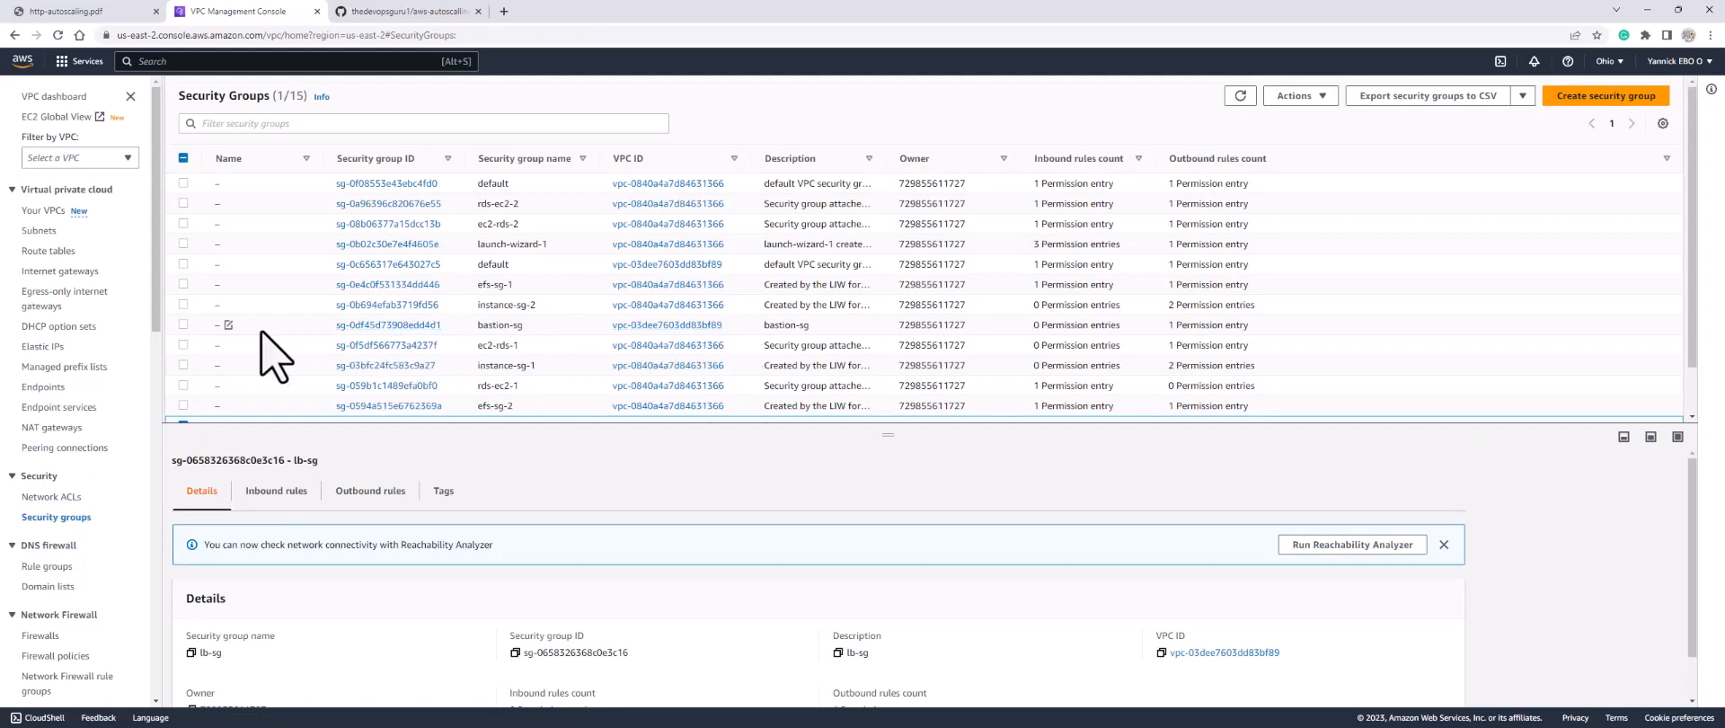
Step: Name the bastion-sg group 'Baston-sg' and open its details page
left_click(229, 325)
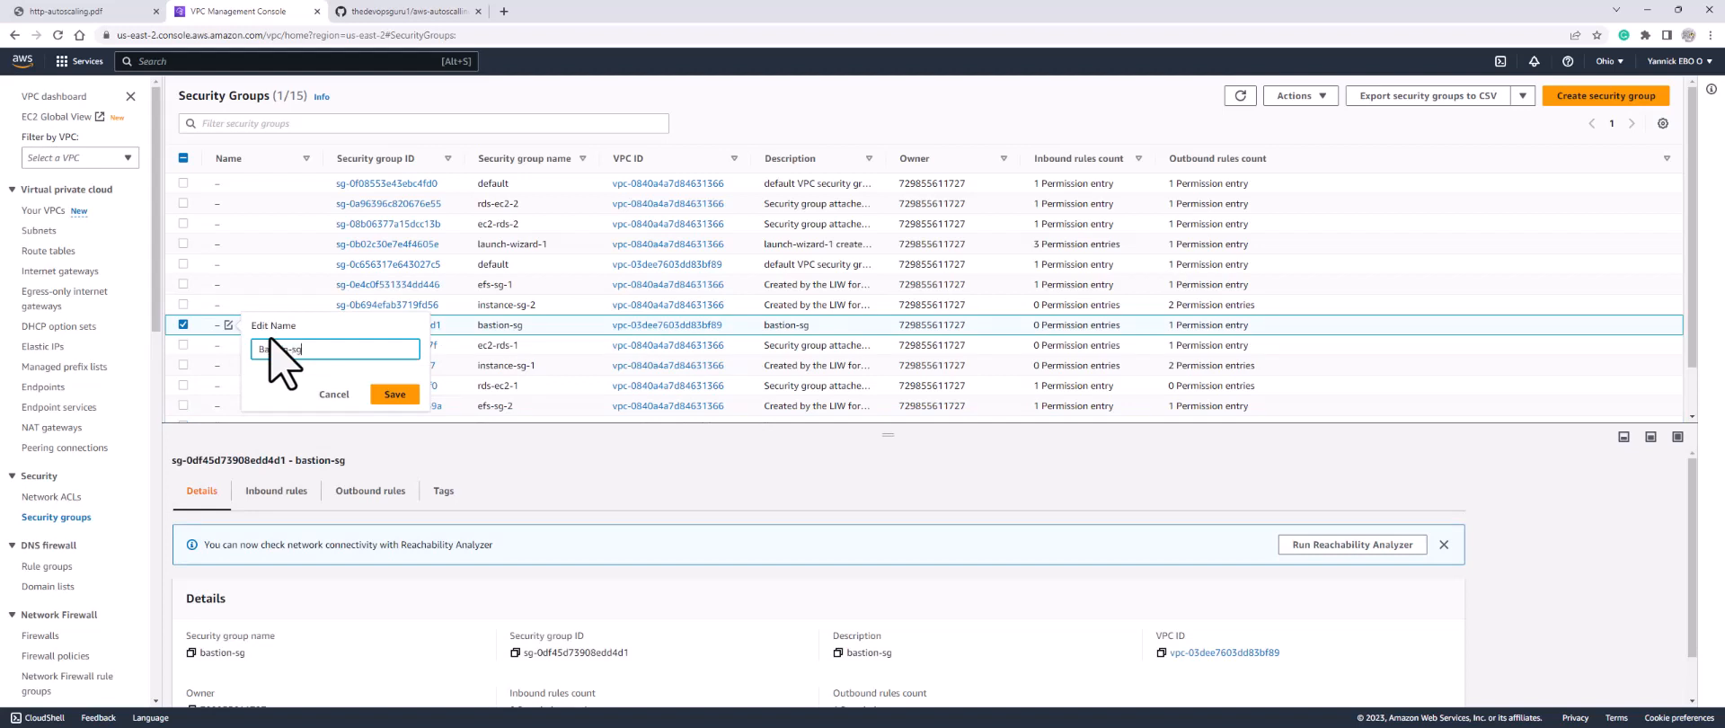
type("Baston-sg")
left_click(394, 393)
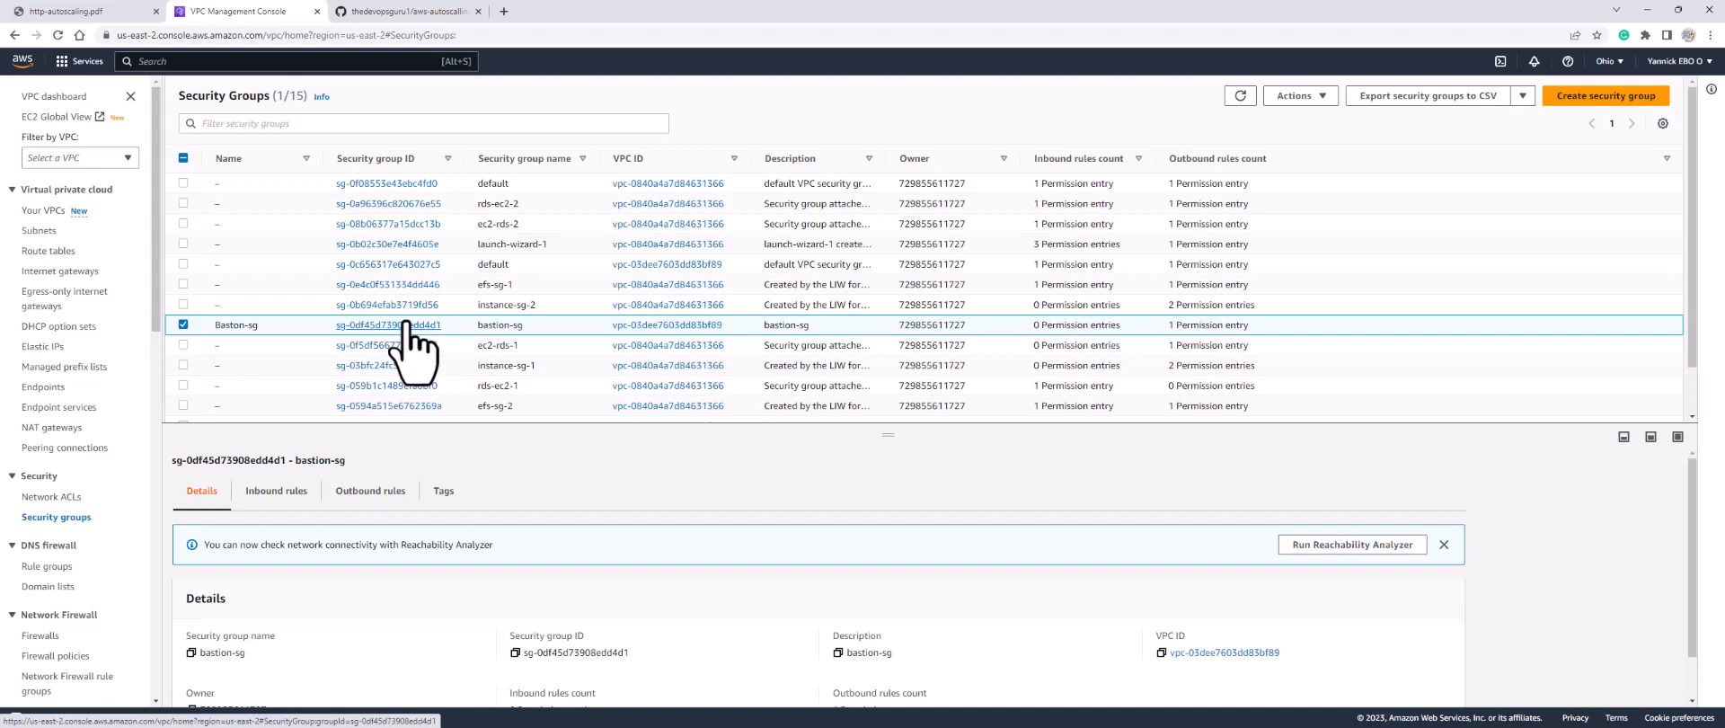
left_click(406, 326)
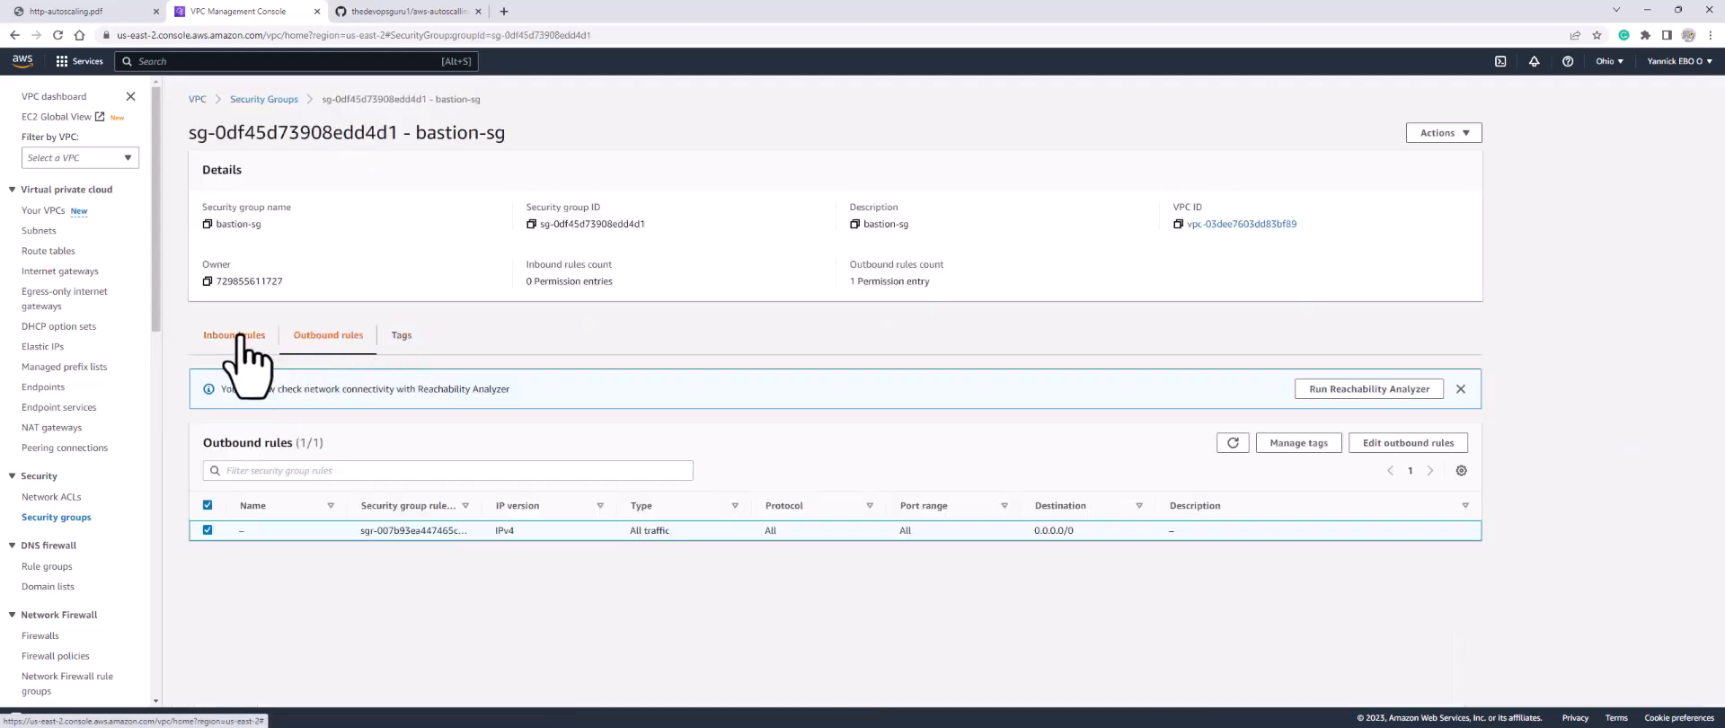
Step: Add an SSH port 22 inbound rule from 0.0.0.0/0 to bastion-sg and save it
left_click(239, 334)
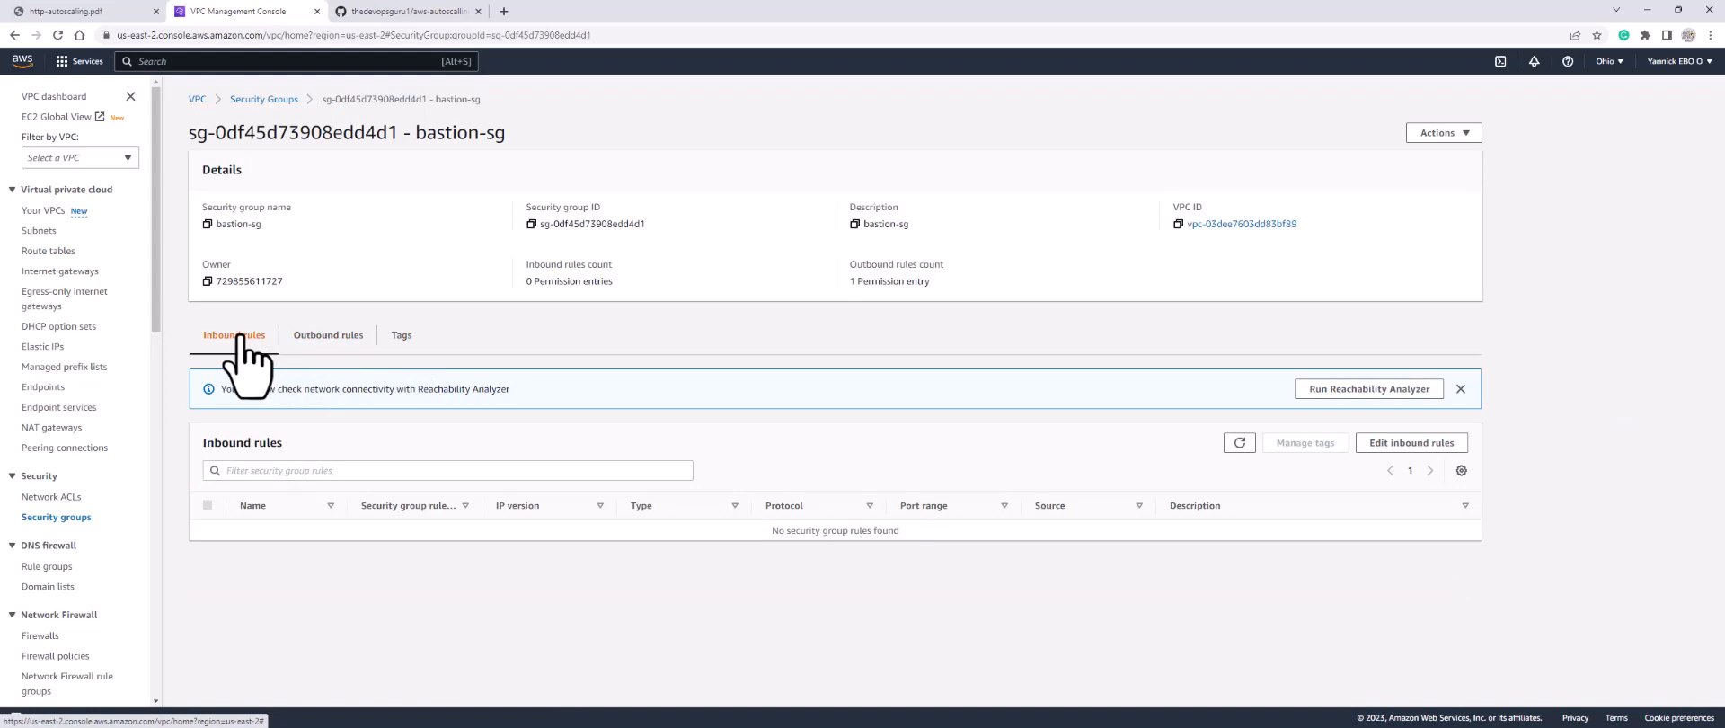
left_click(1390, 452)
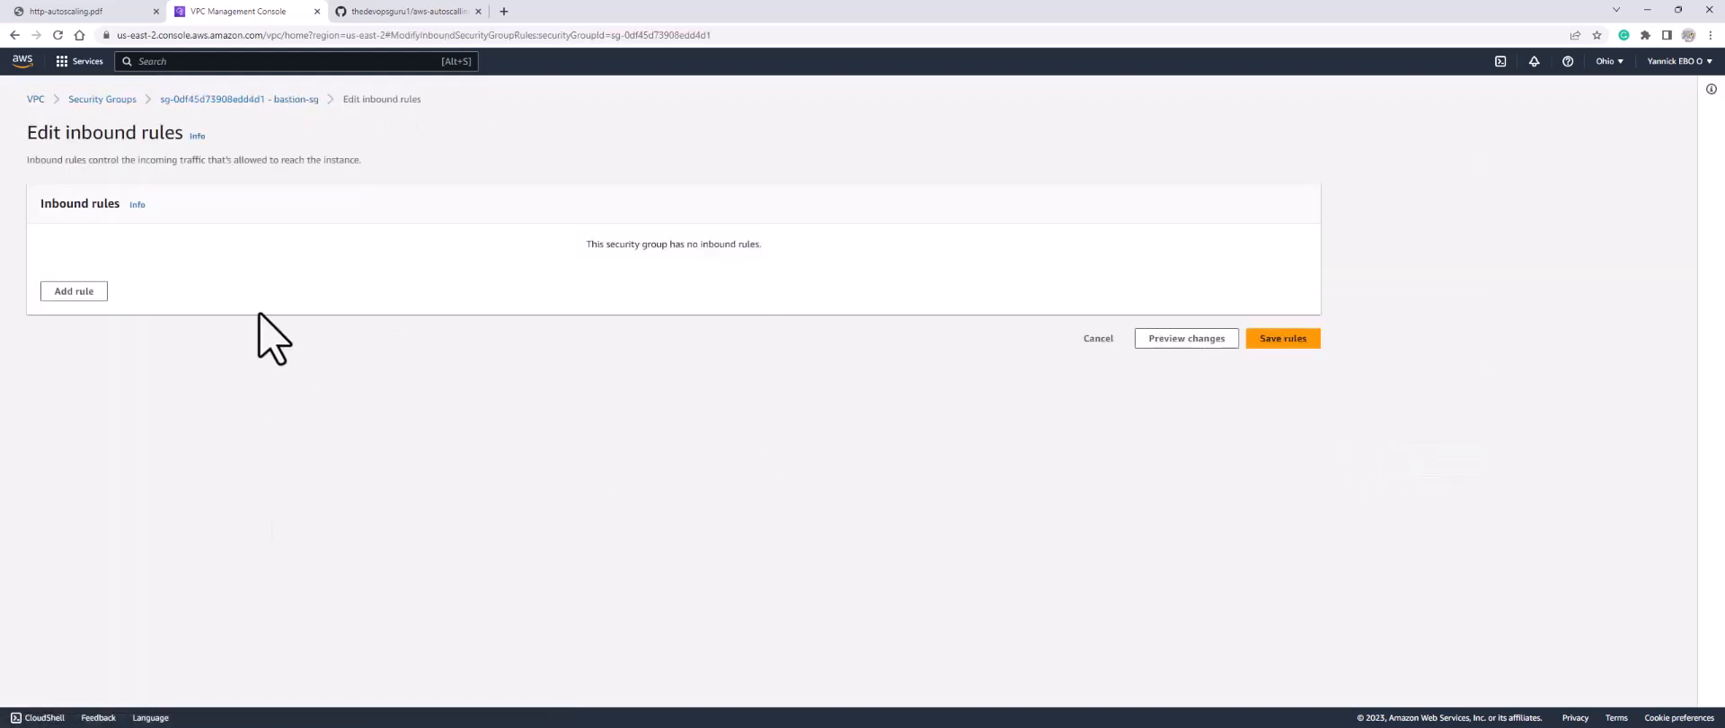
left_click(59, 291)
left_click(319, 262)
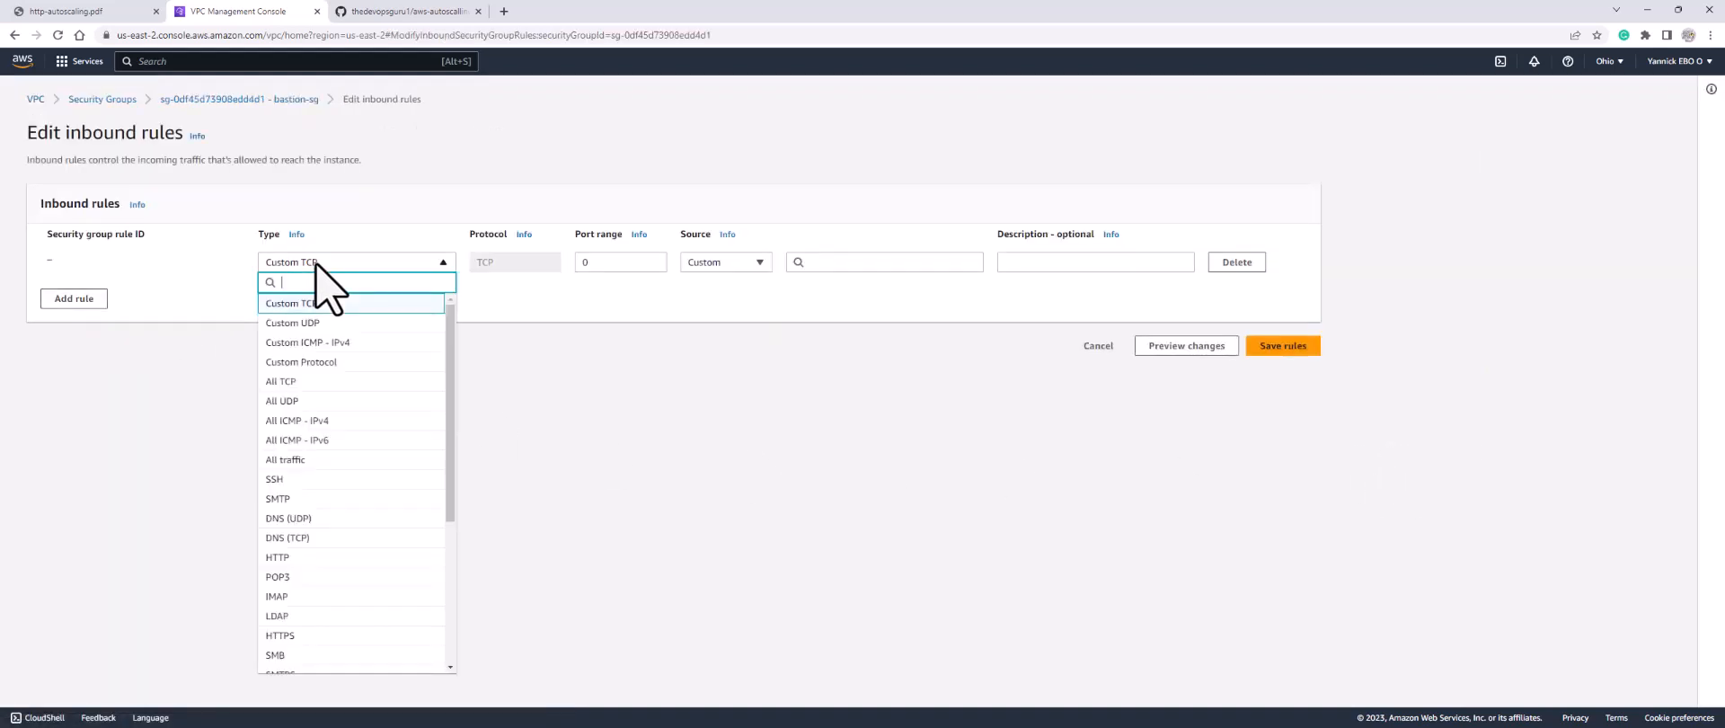
left_click(281, 479)
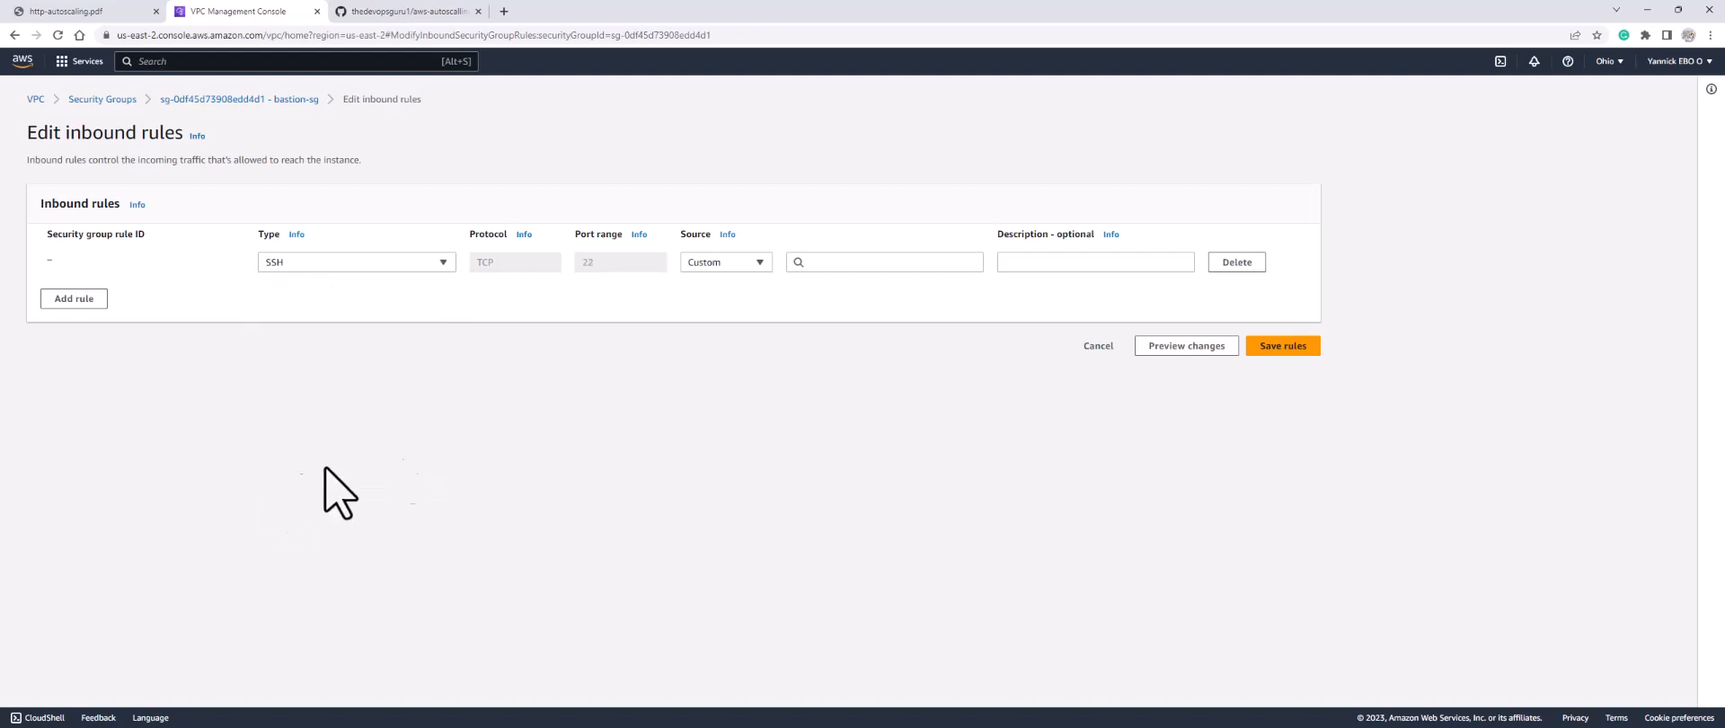
left_click(866, 262)
left_click(852, 314)
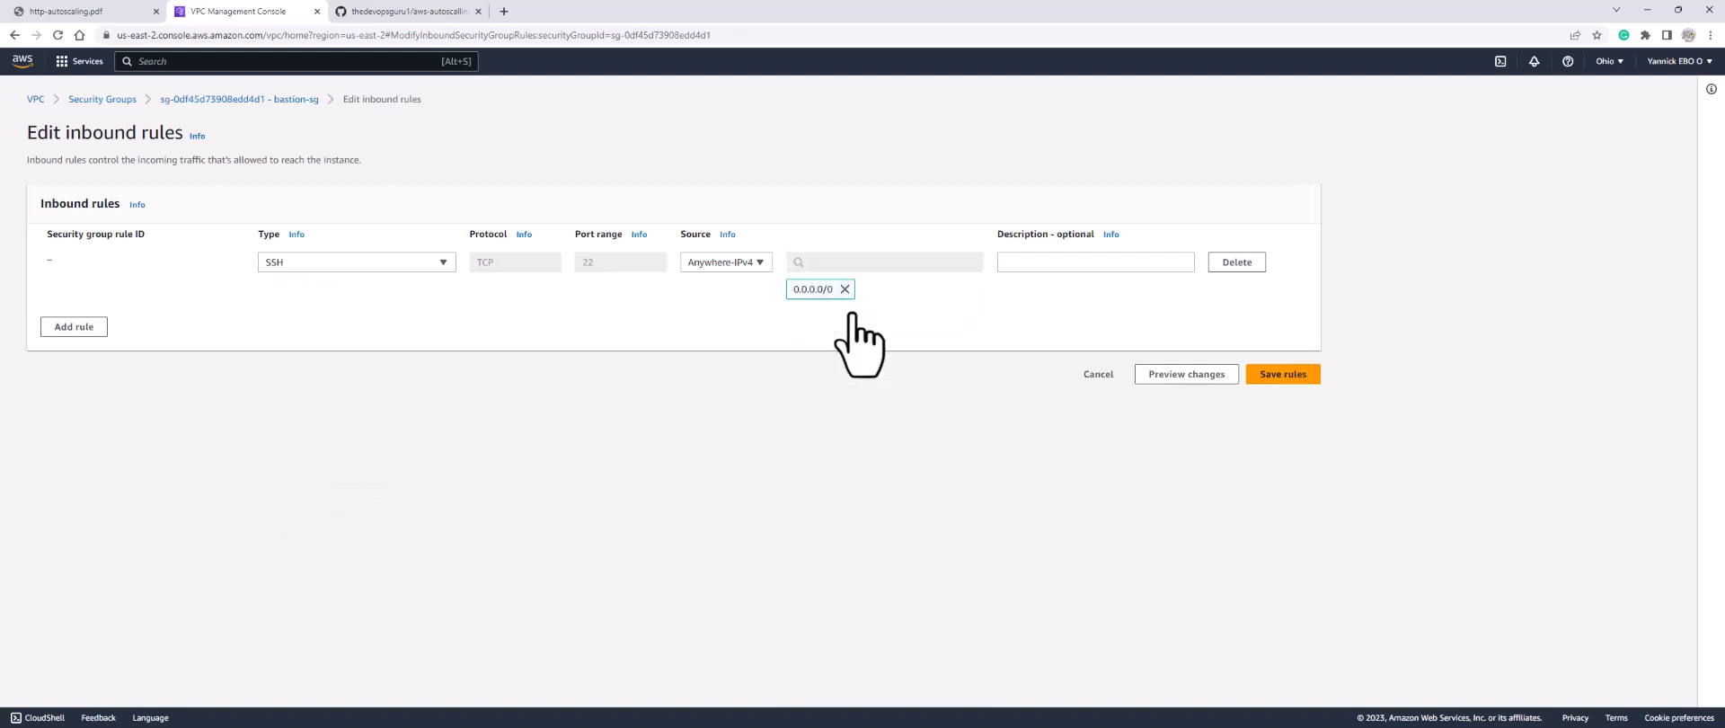
left_click(1294, 376)
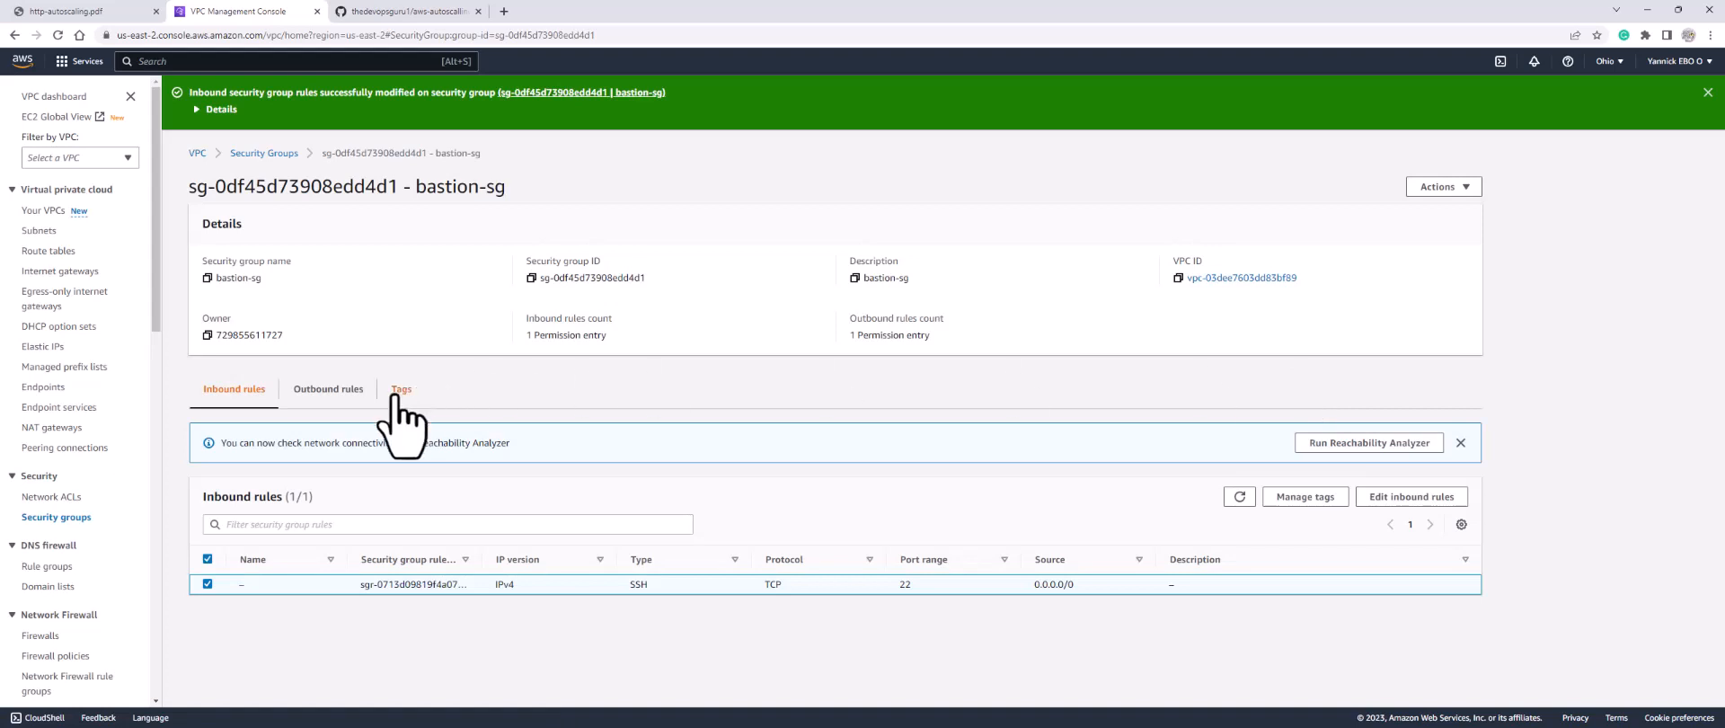
left_click(343, 390)
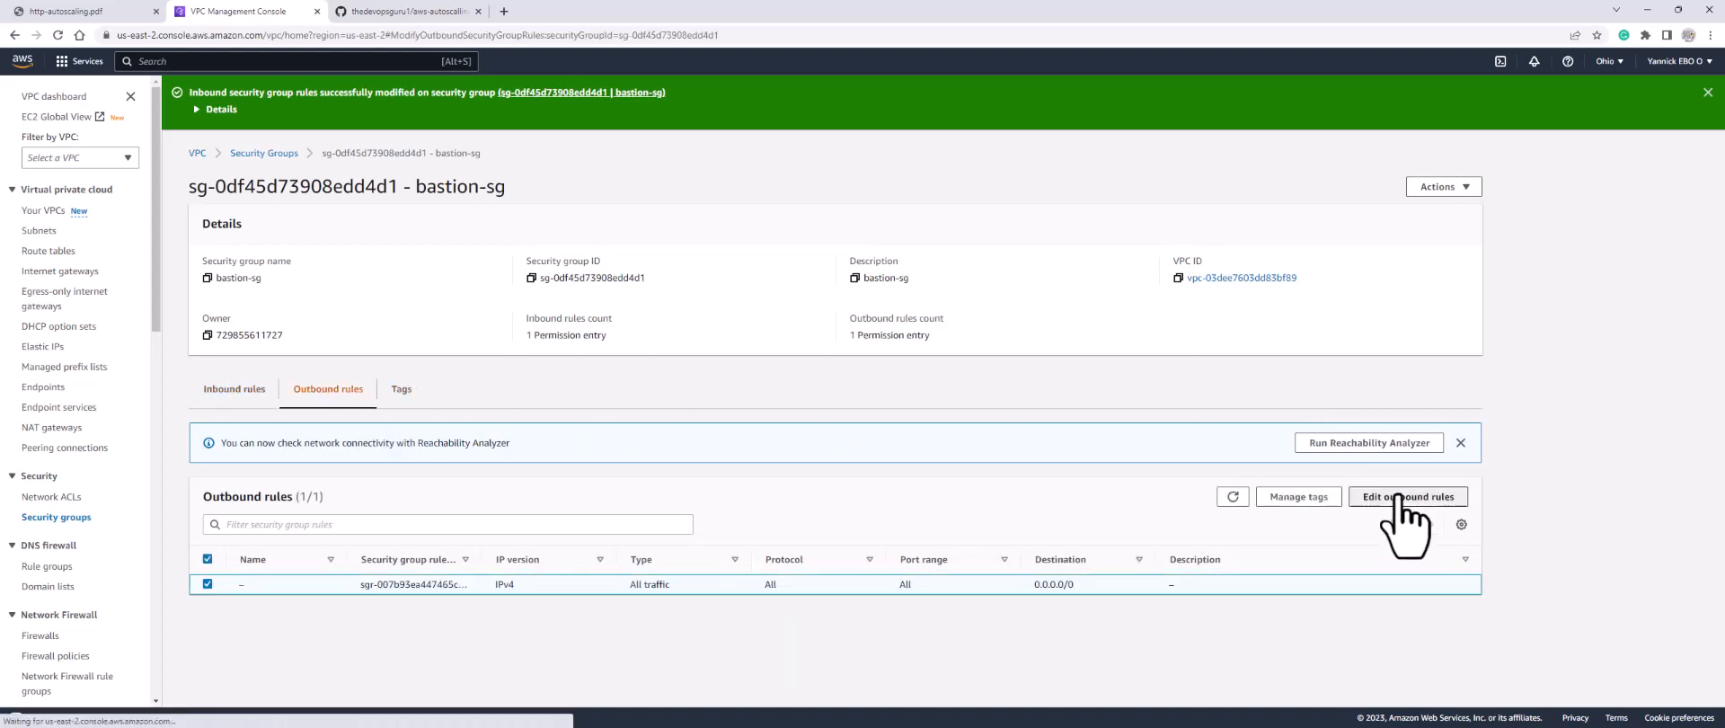
Step: Replace bastion-sg's outbound rule with a single SSH 22 rule to apache-sg and save
left_click(1408, 497)
left_click(1236, 264)
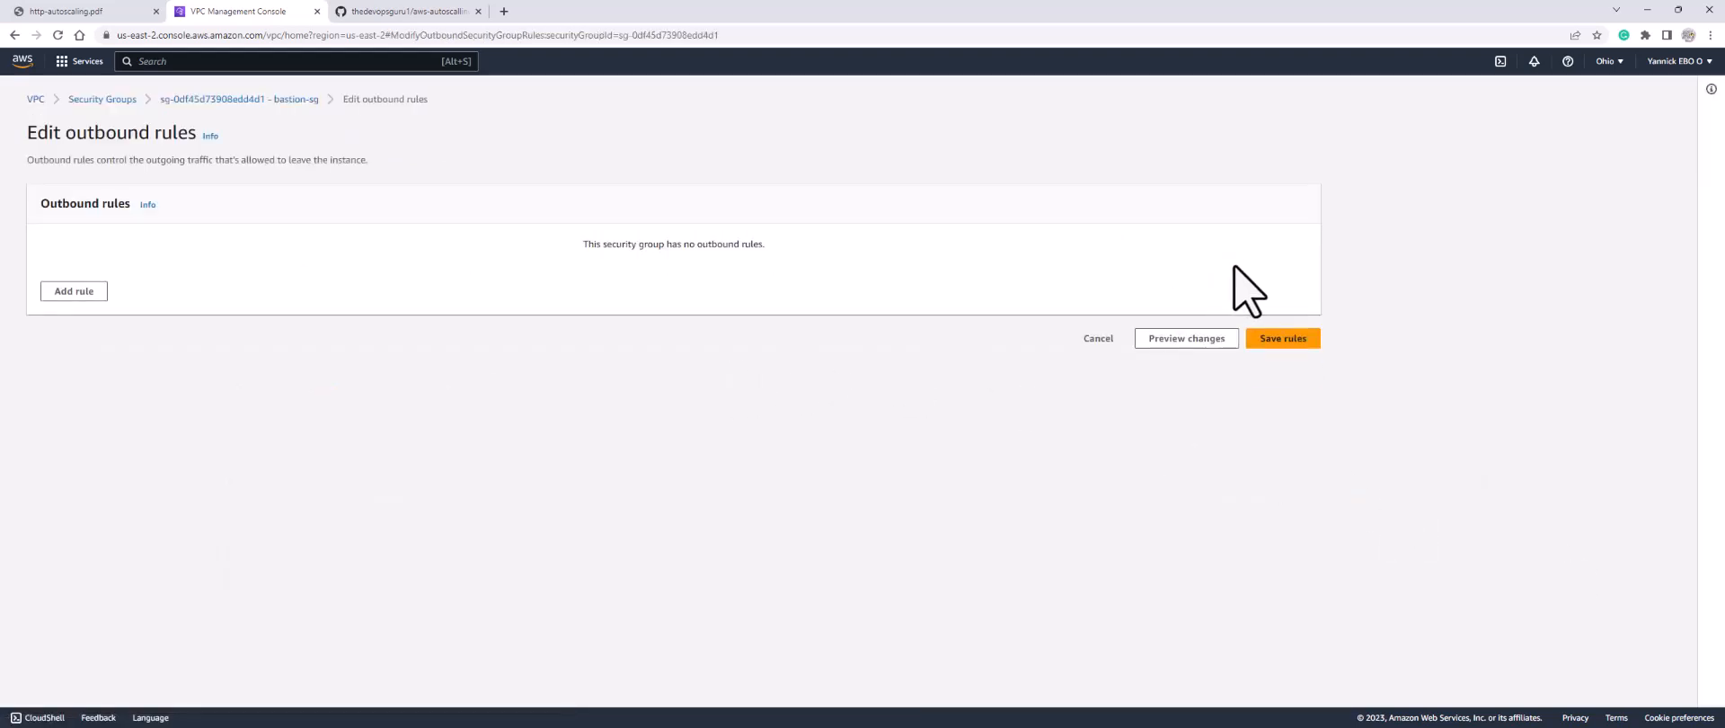
left_click(66, 291)
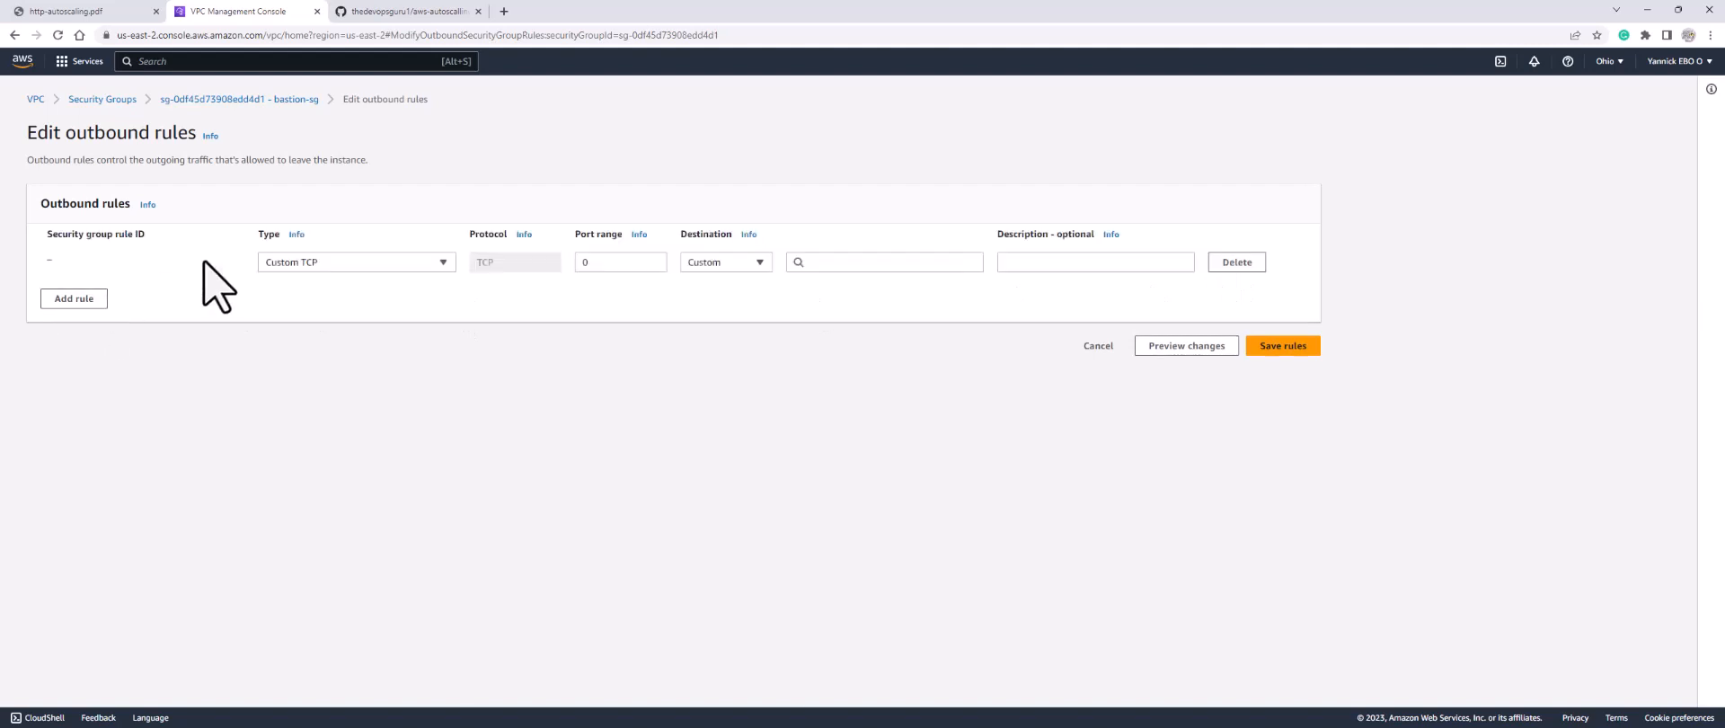
left_click(325, 267)
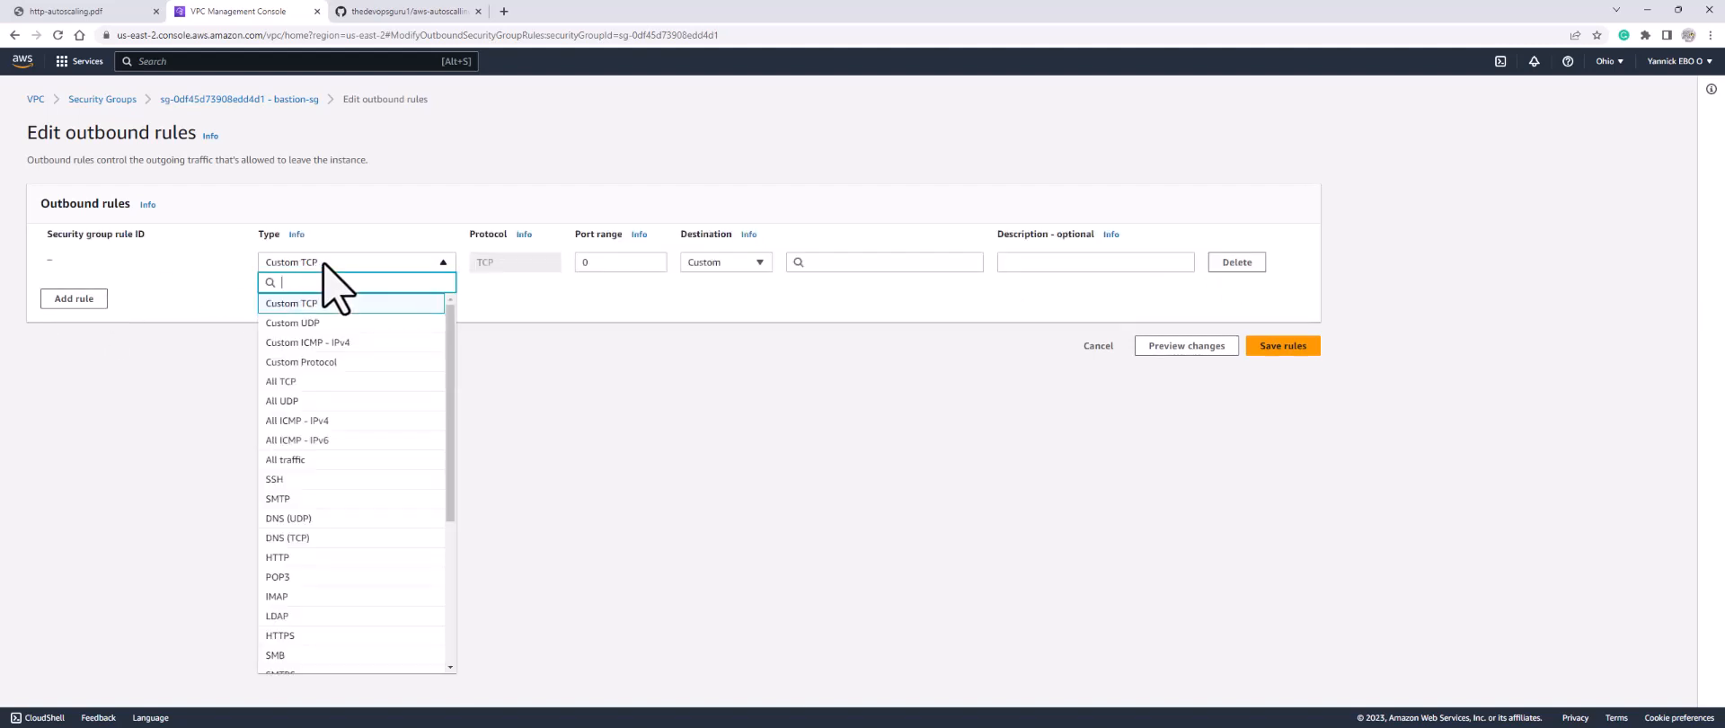
left_click(297, 480)
left_click(876, 262)
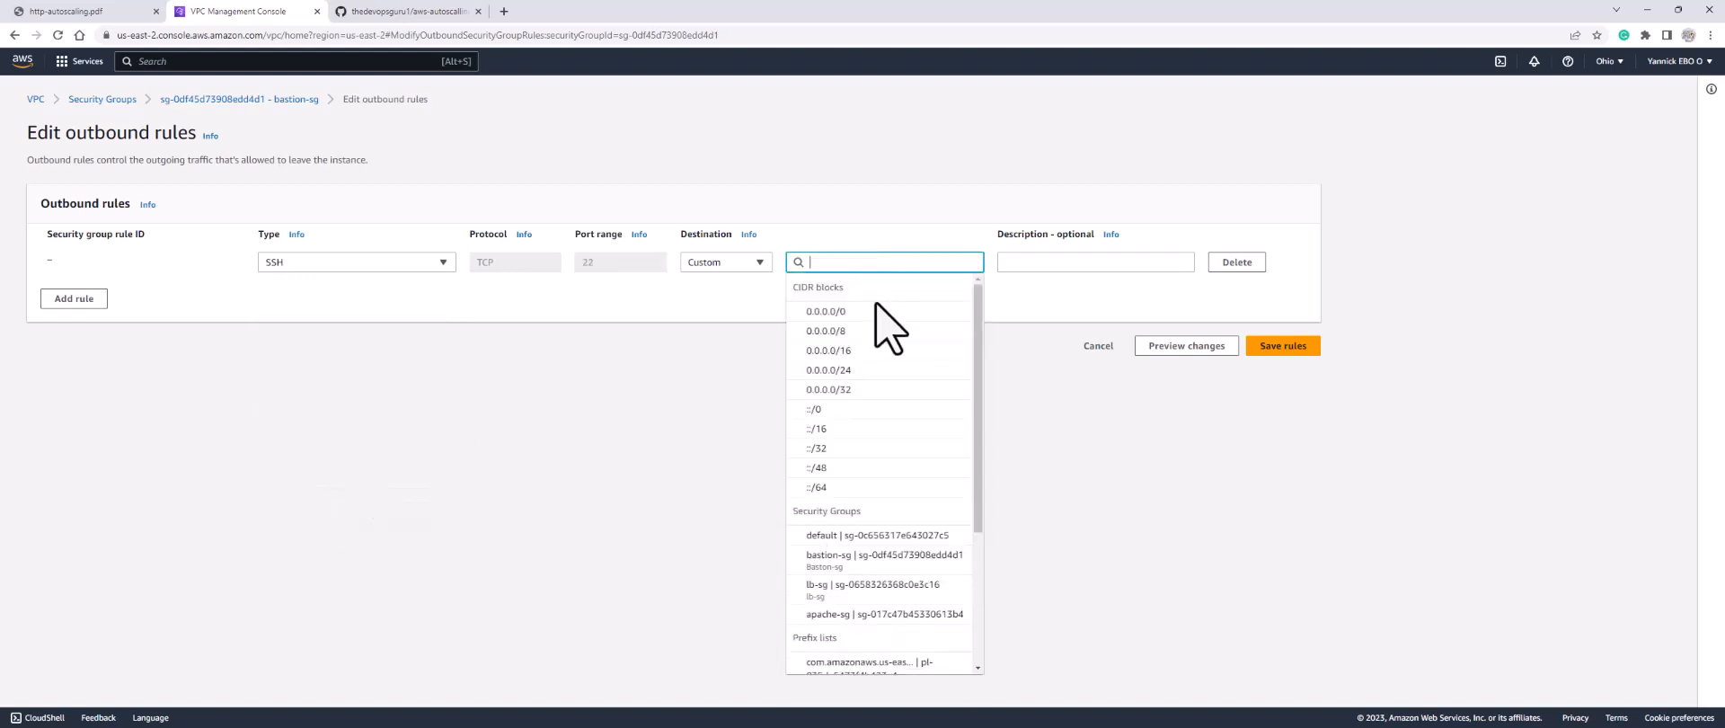
left_click(840, 615)
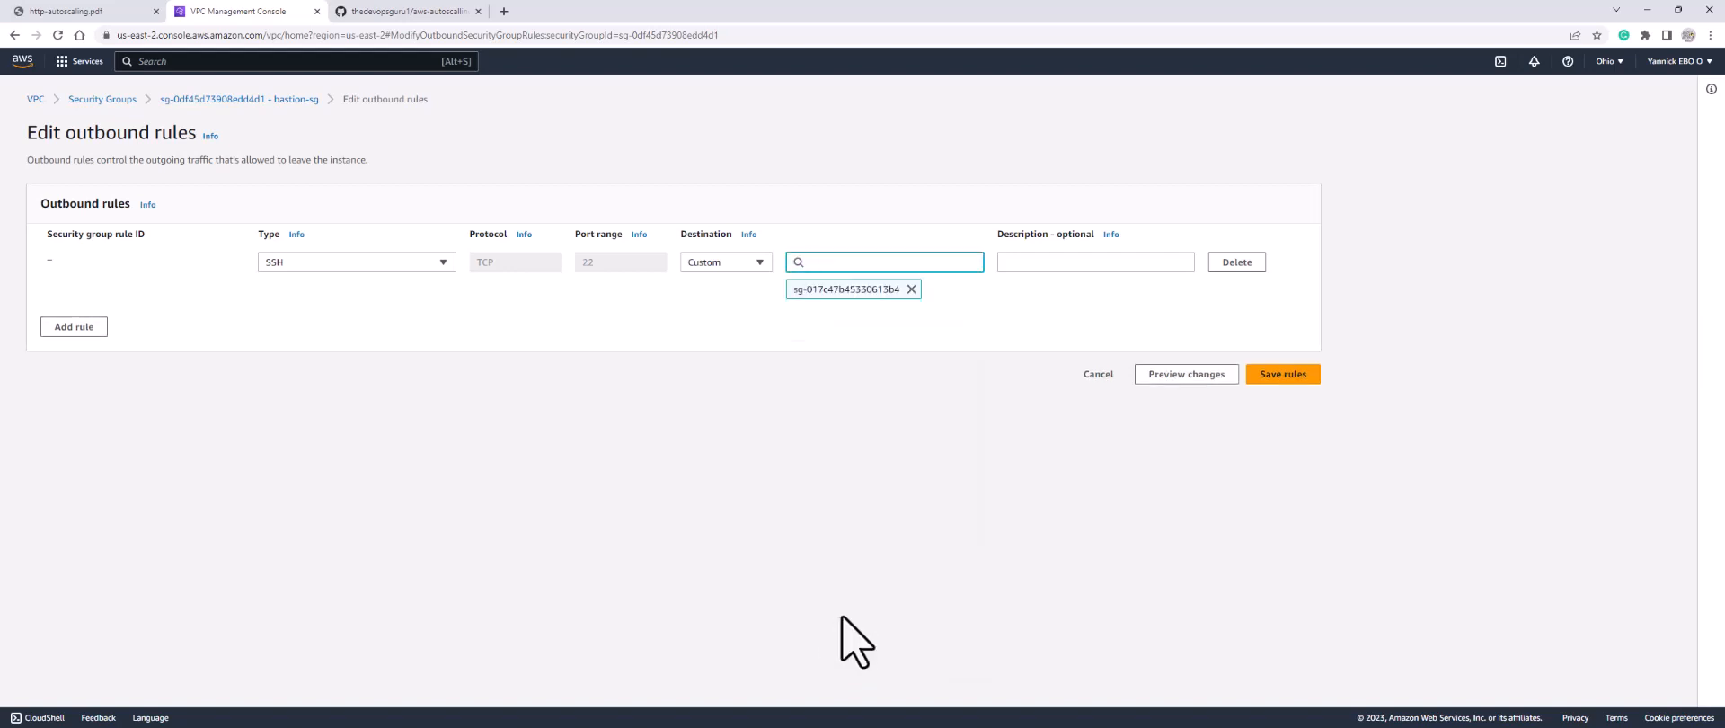
left_click(1283, 374)
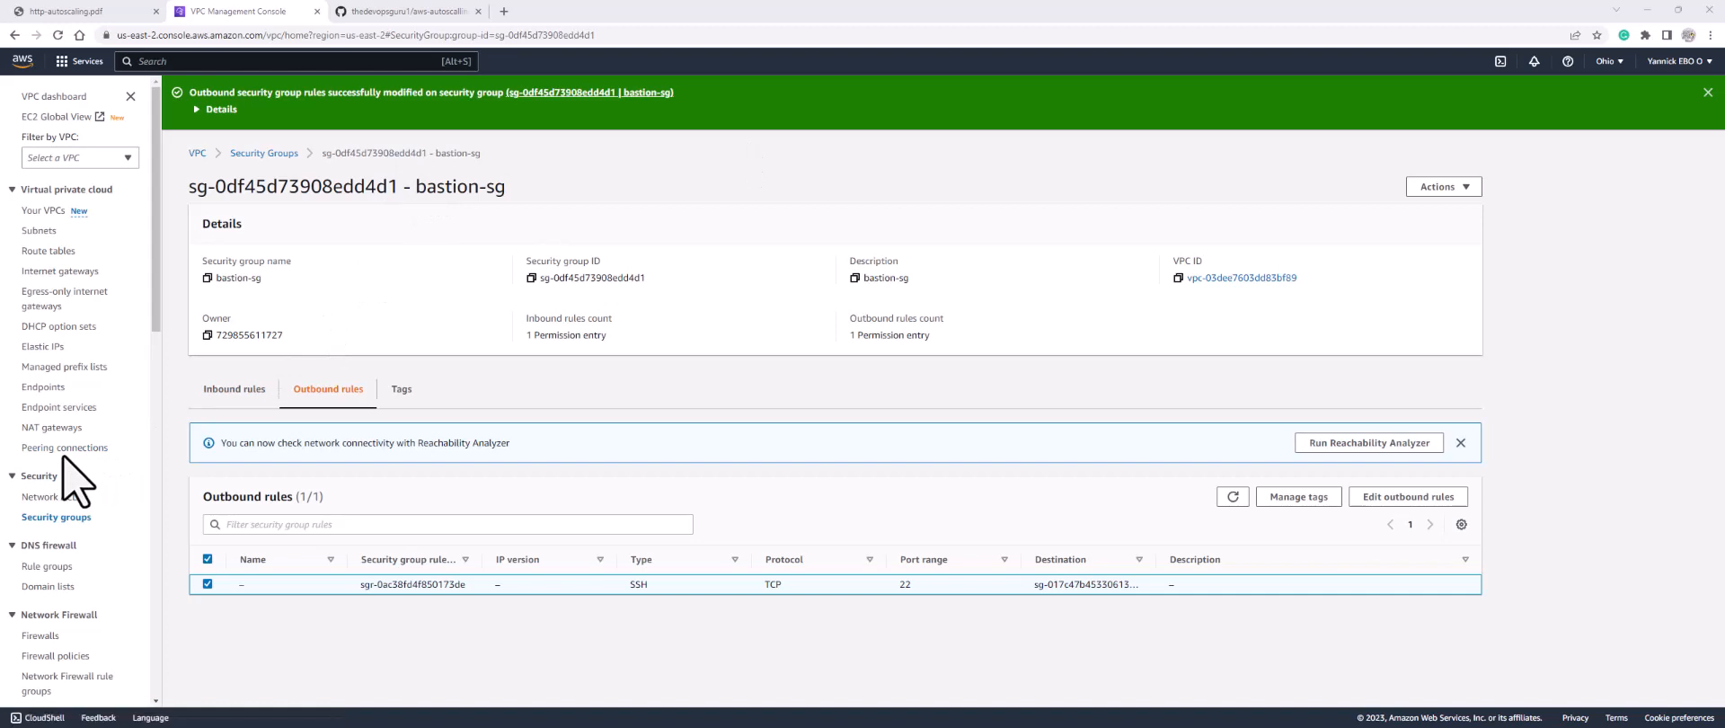
scroll(54, 423, "down", 1)
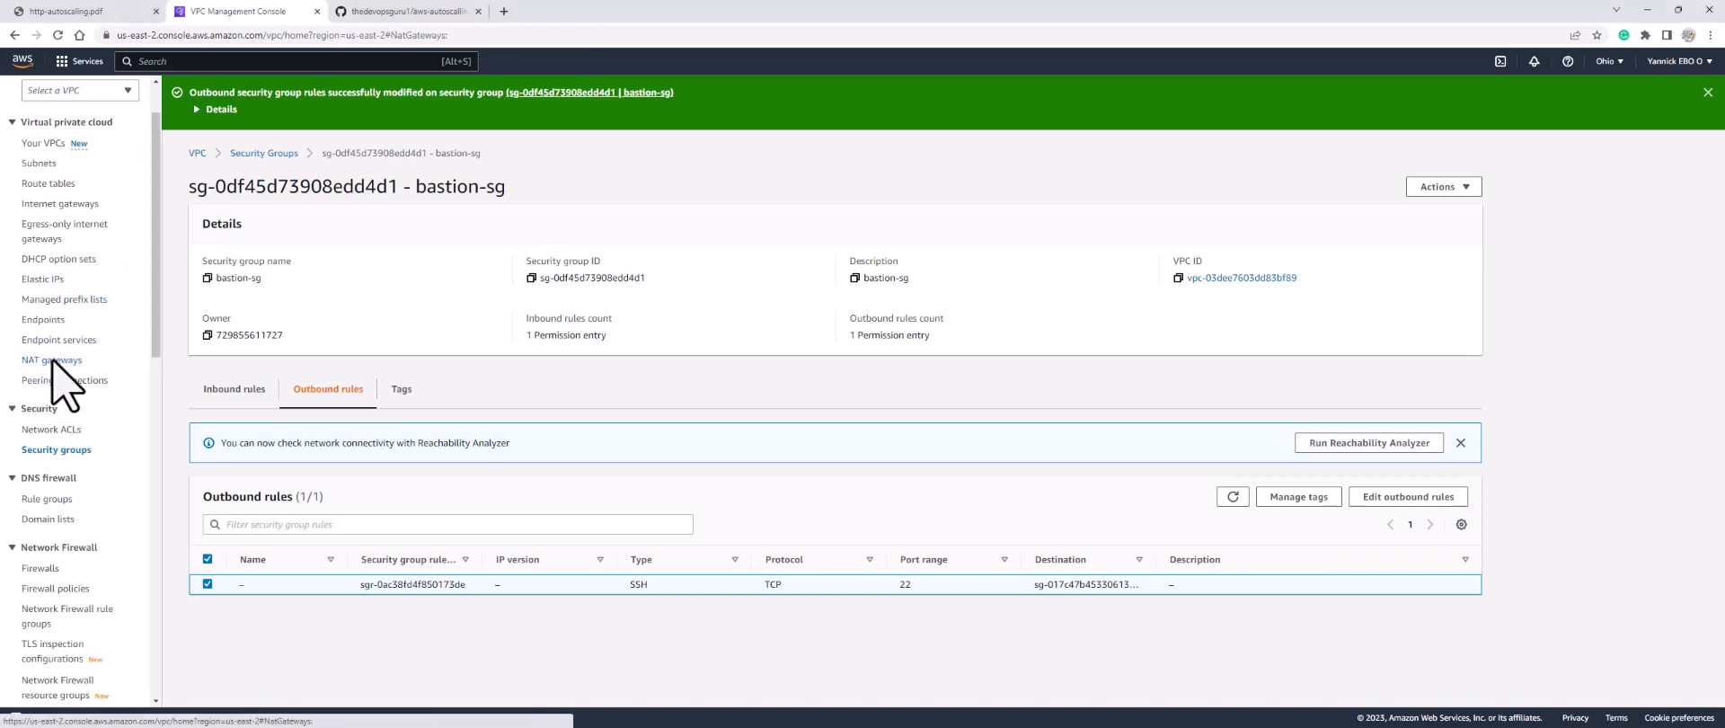
Step: Start a new NAT gateway named nat-1 placed in nat-subnet
left_click(52, 361)
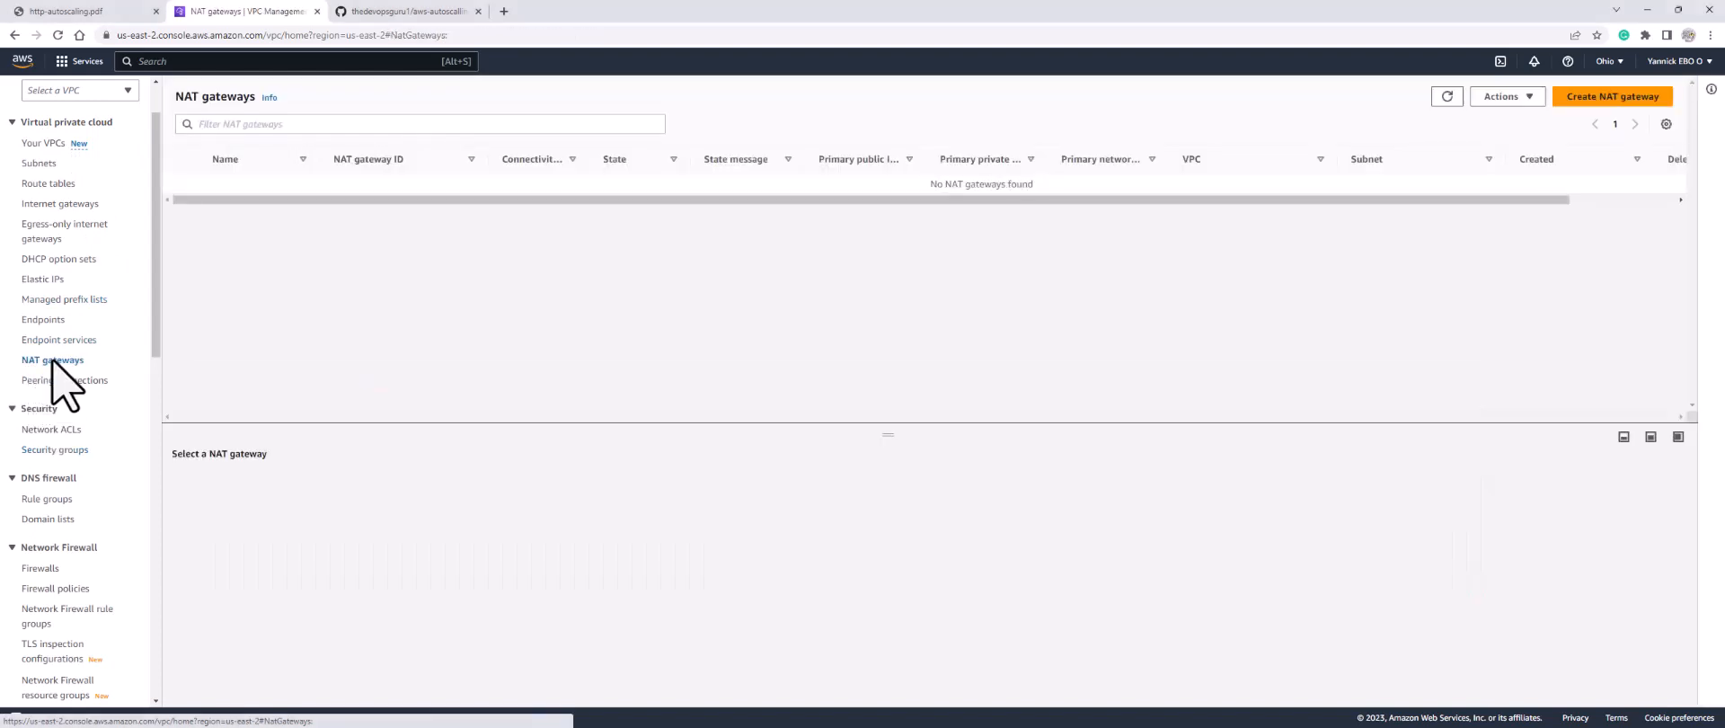
left_click(1604, 97)
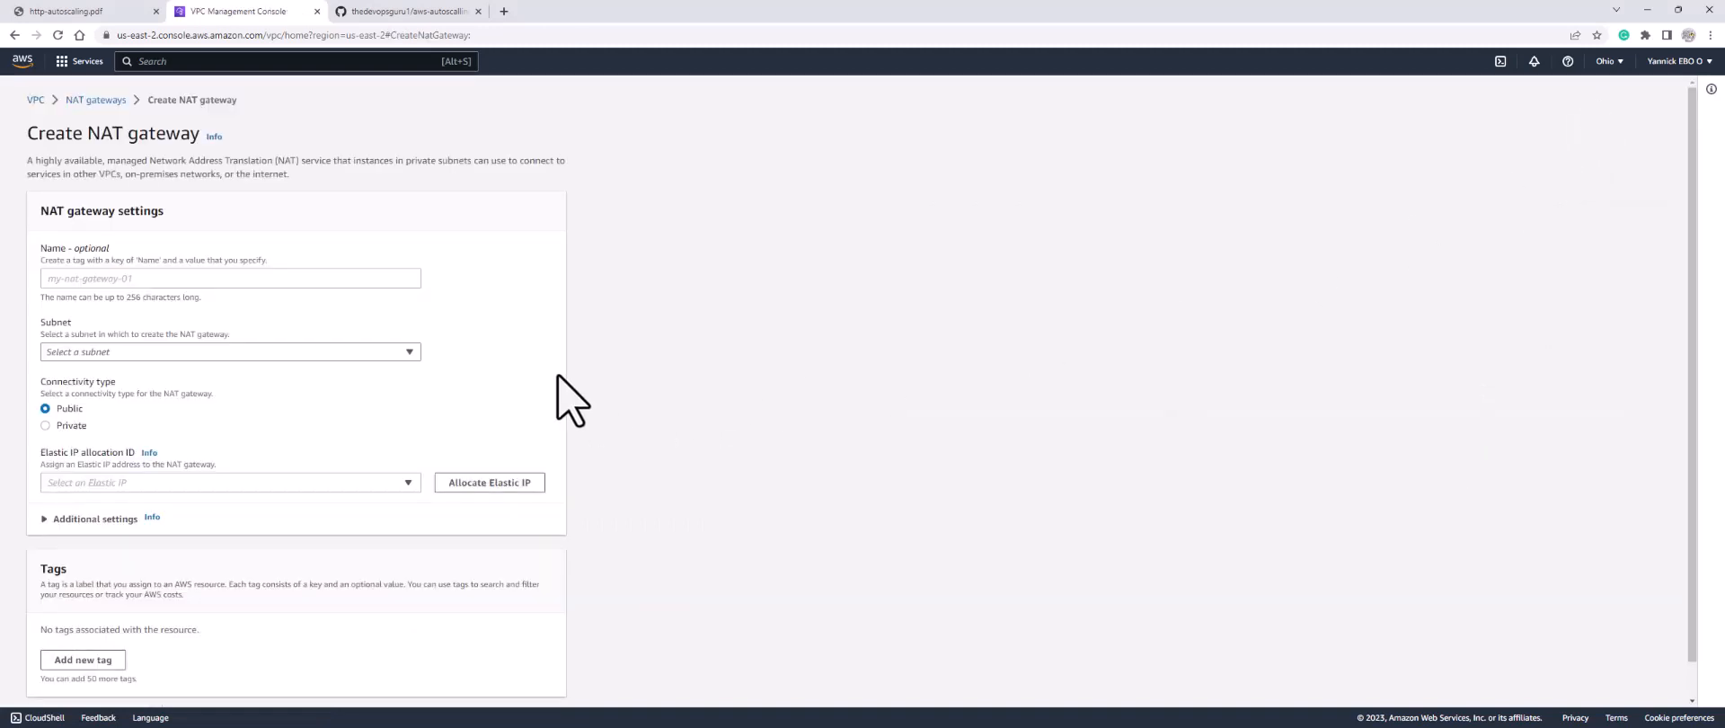
left_click(329, 278)
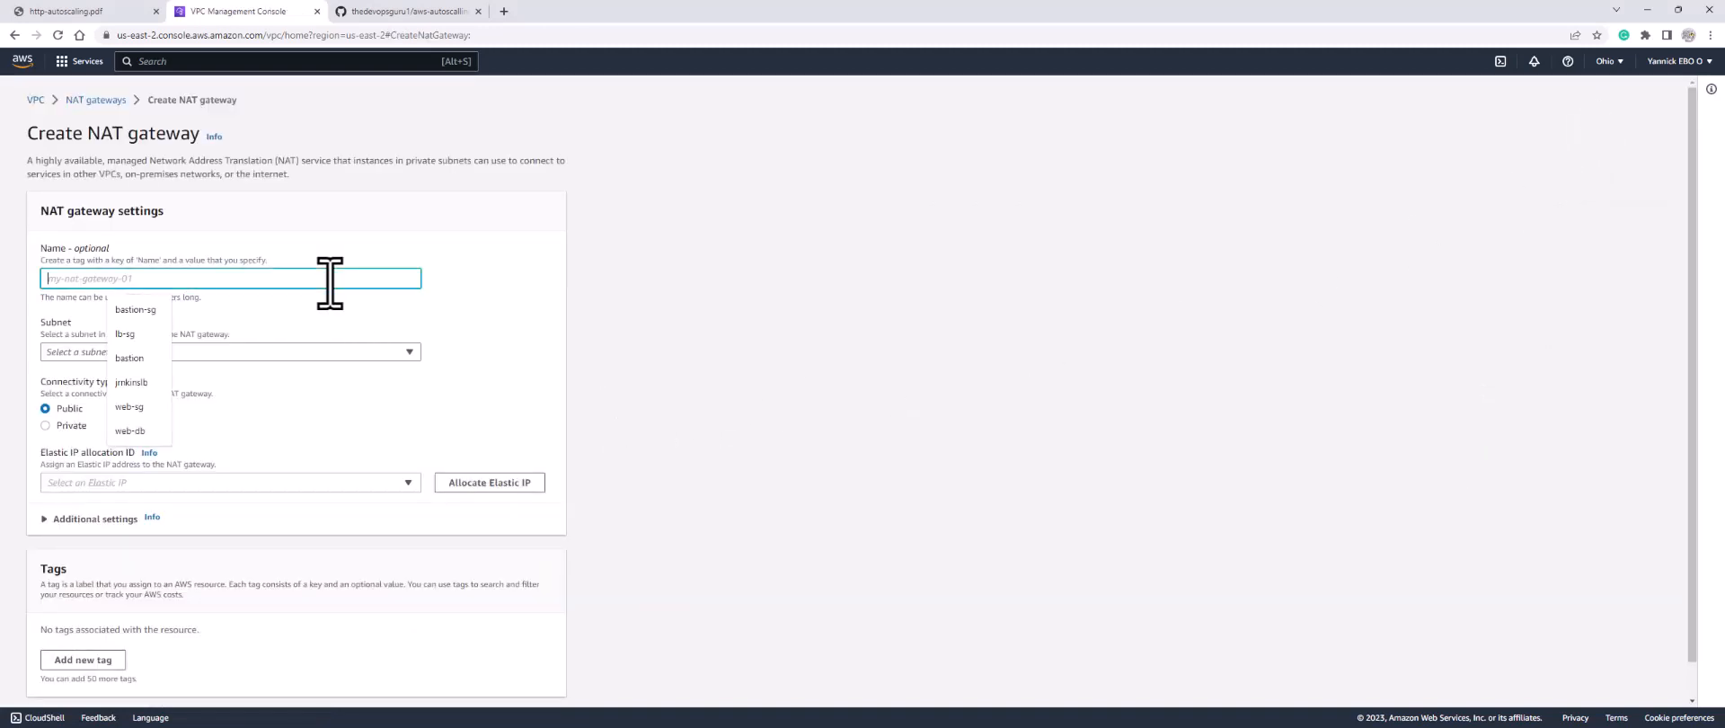
type("nat-1")
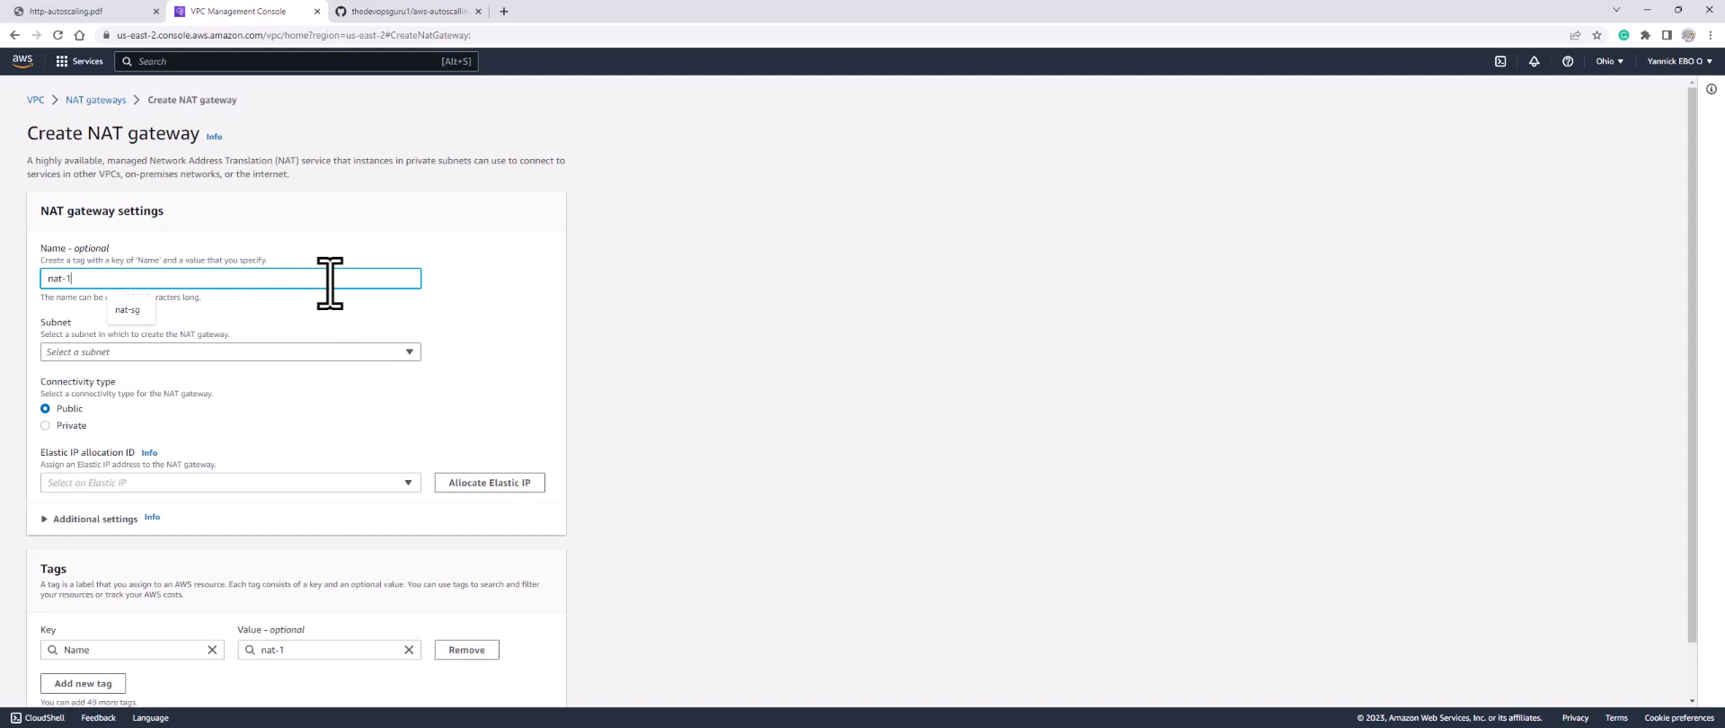
left_click(317, 352)
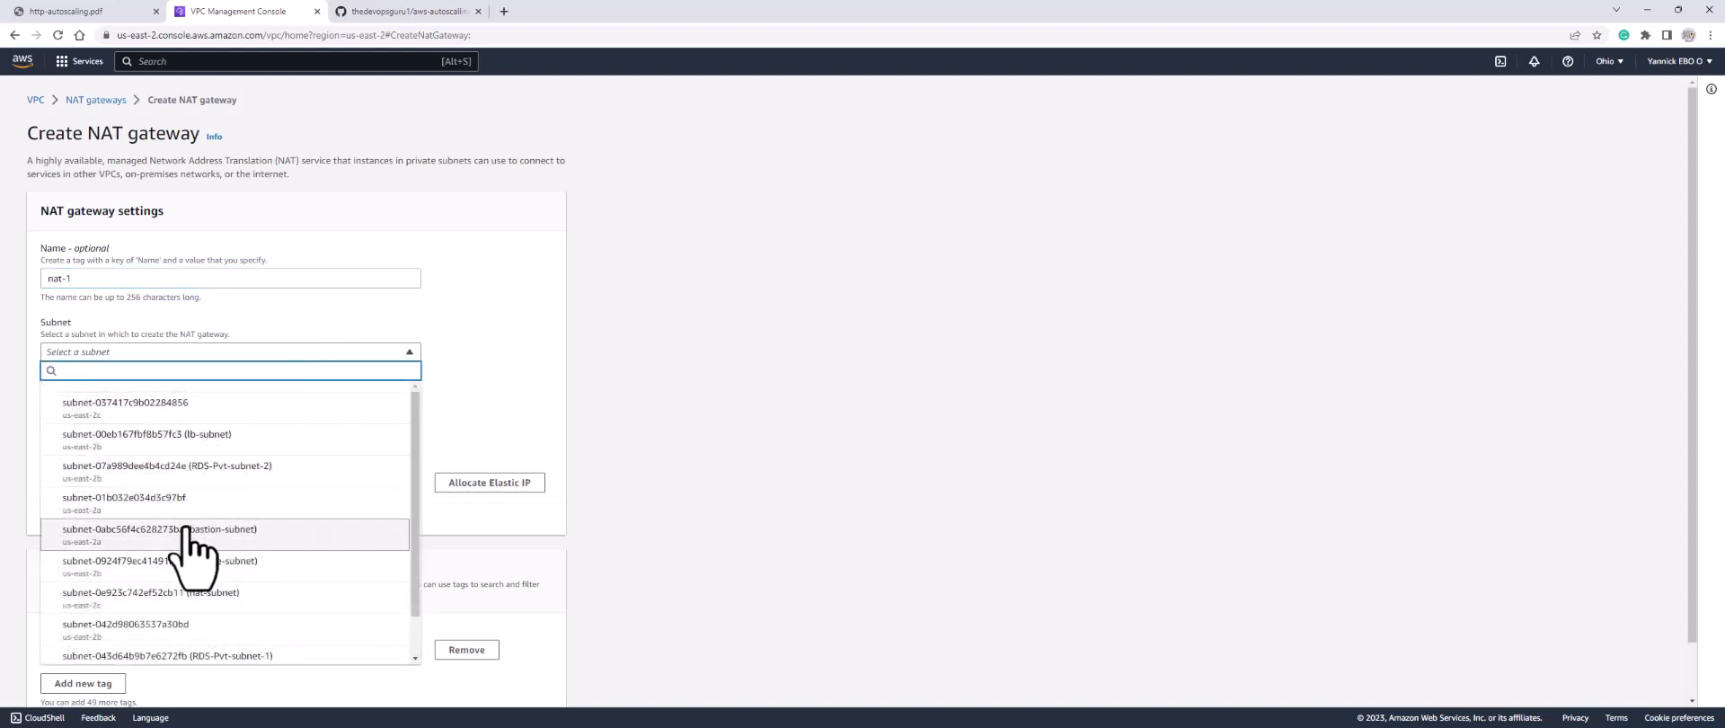
scroll(185, 556, "down", 1)
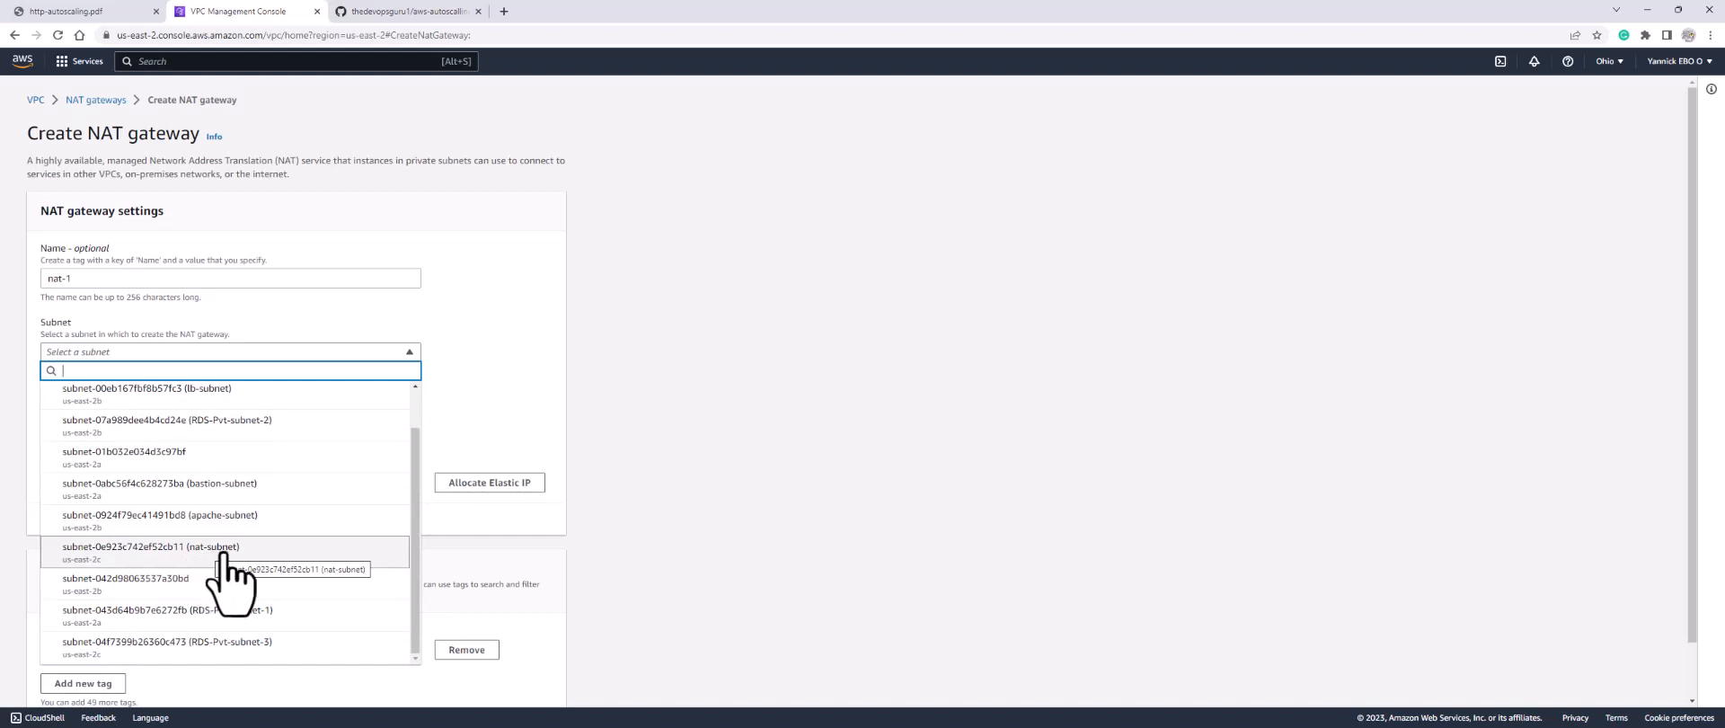
left_click(224, 550)
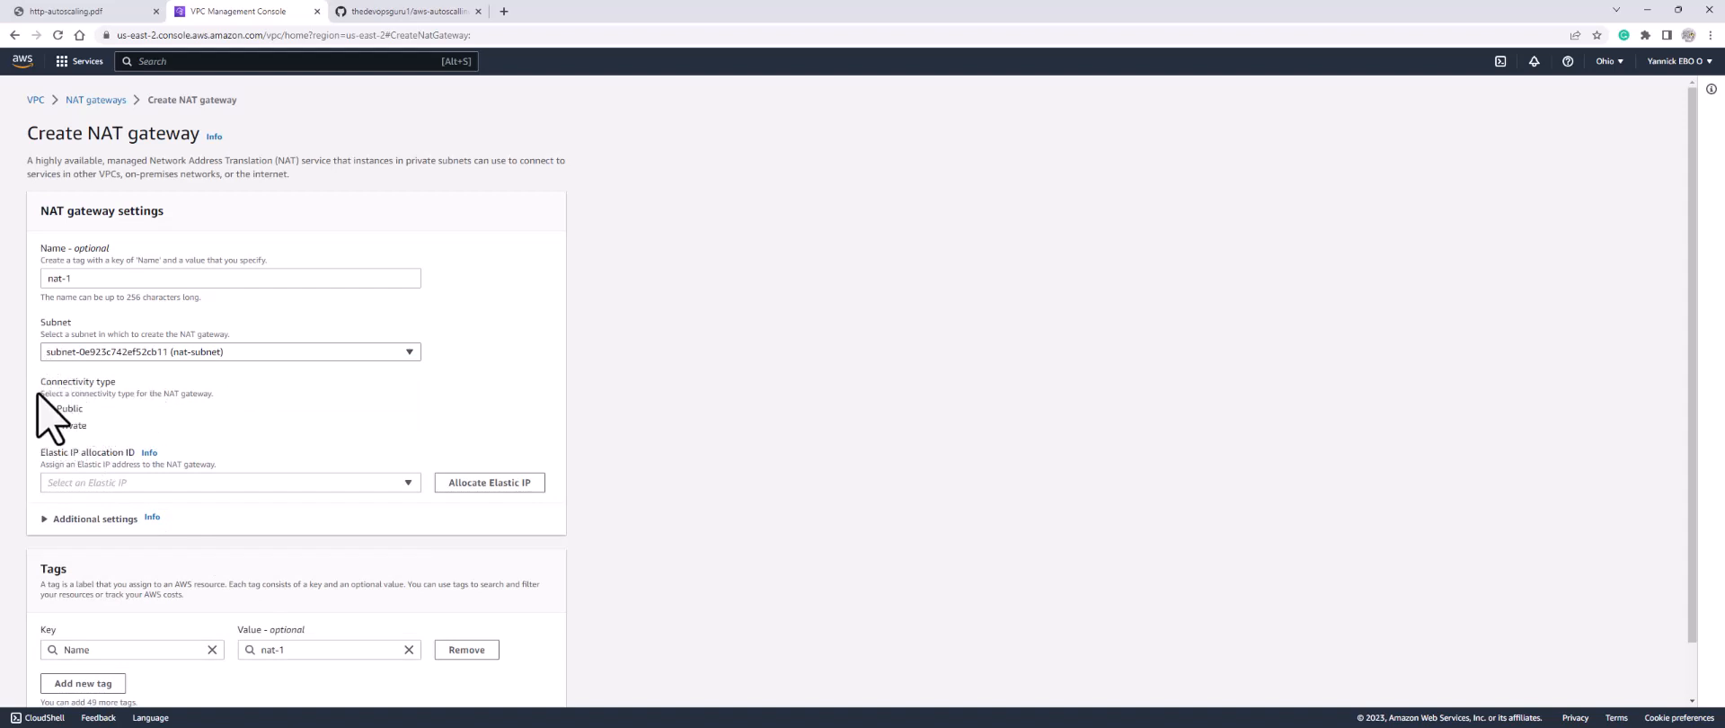
Step: Allocate a new Elastic IP and create the public NAT gateway
left_click(159, 484)
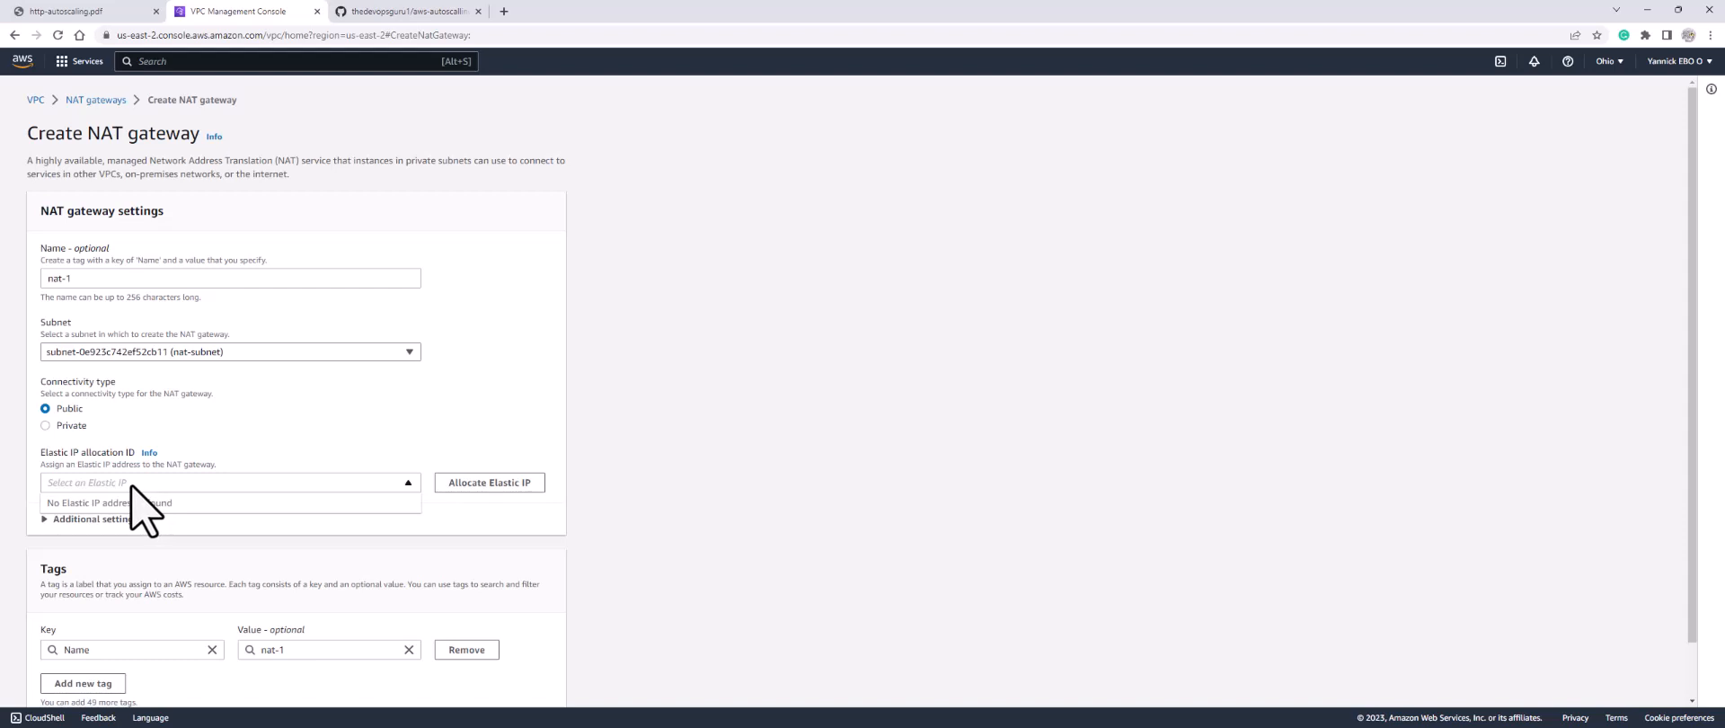
left_click(468, 487)
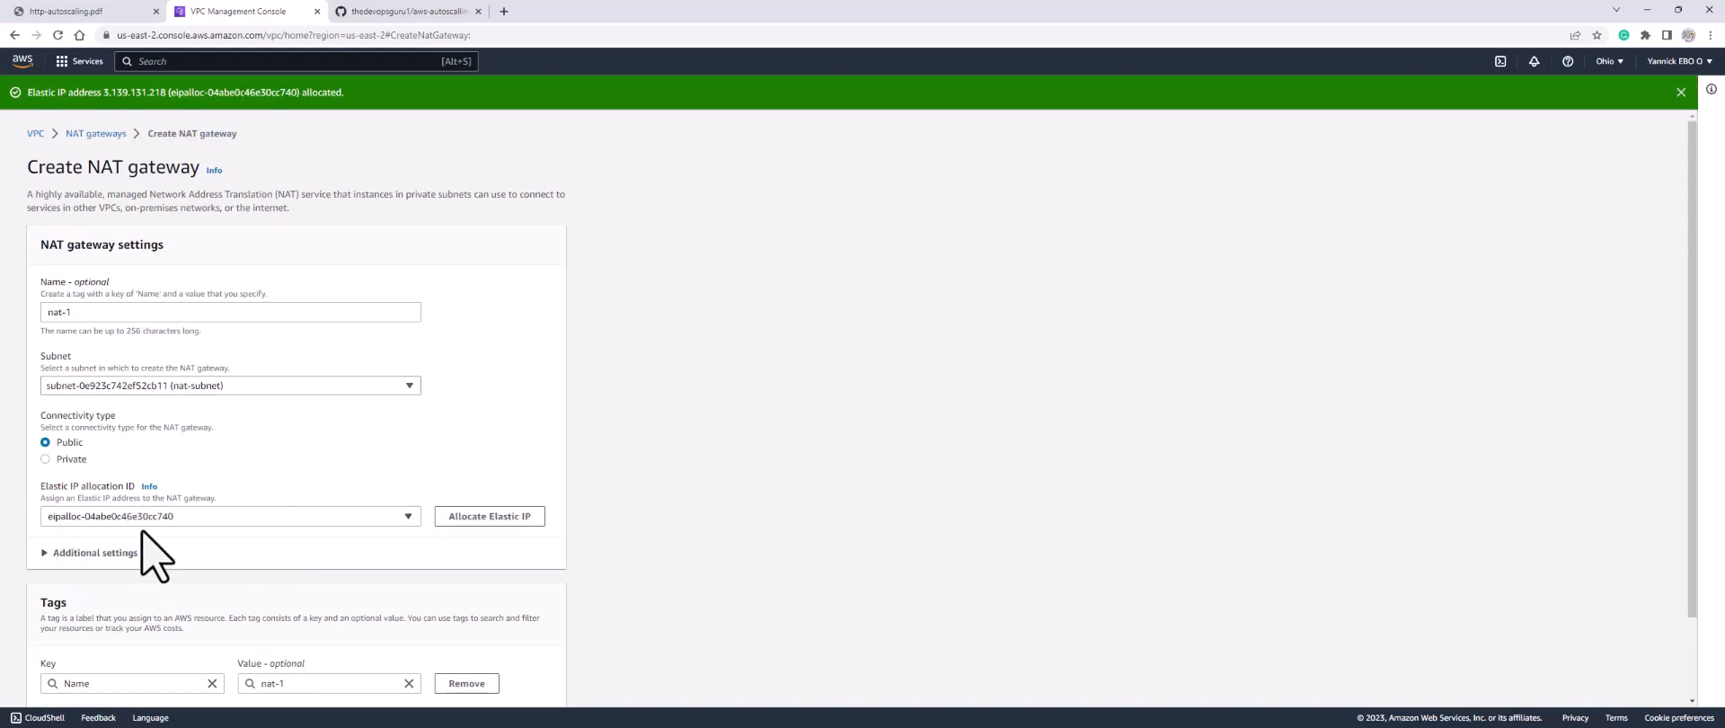
scroll(174, 529, "down", 1)
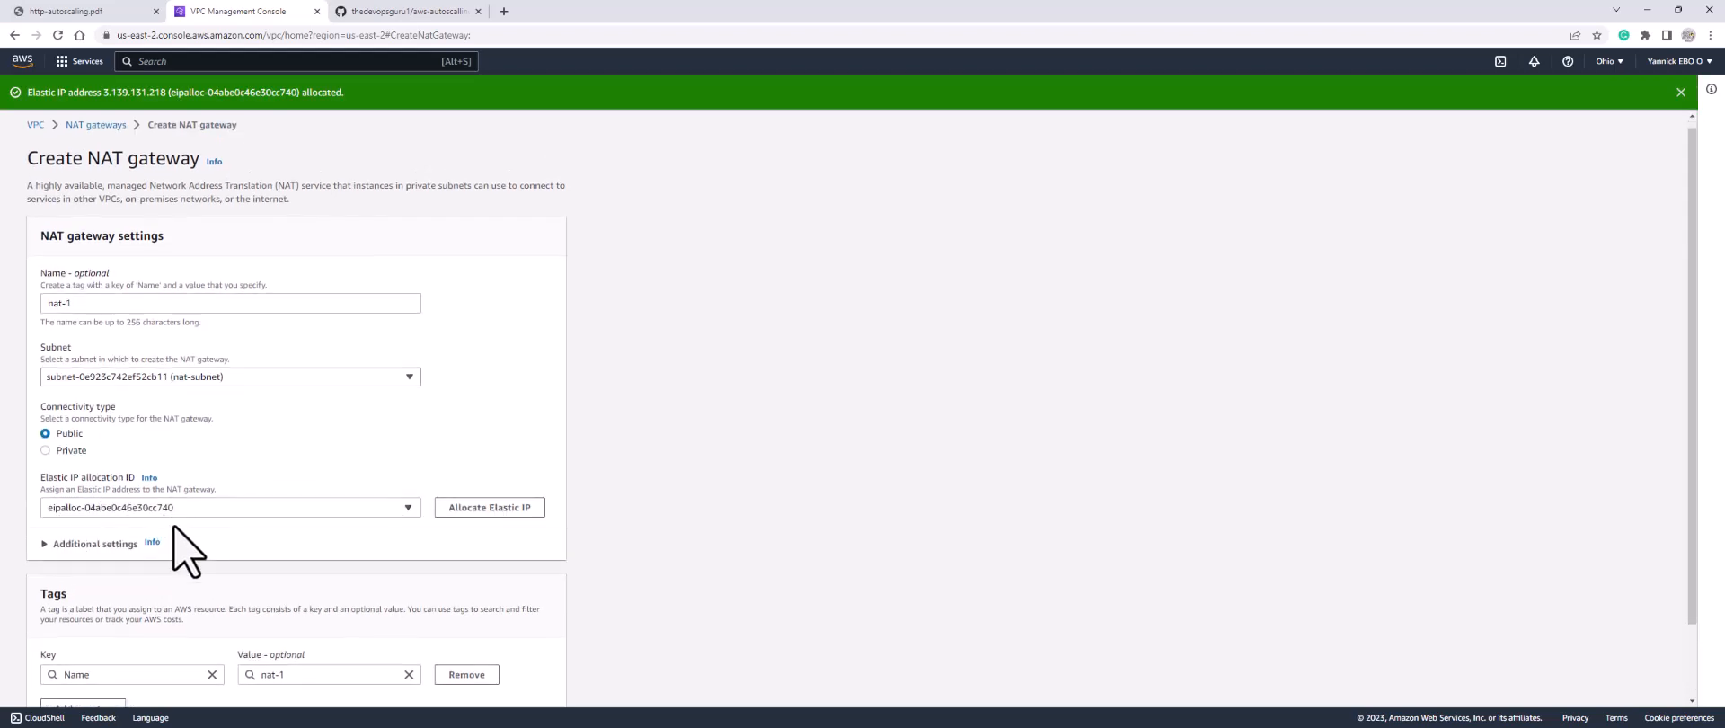
scroll(190, 551, "down", 1)
left_click(490, 684)
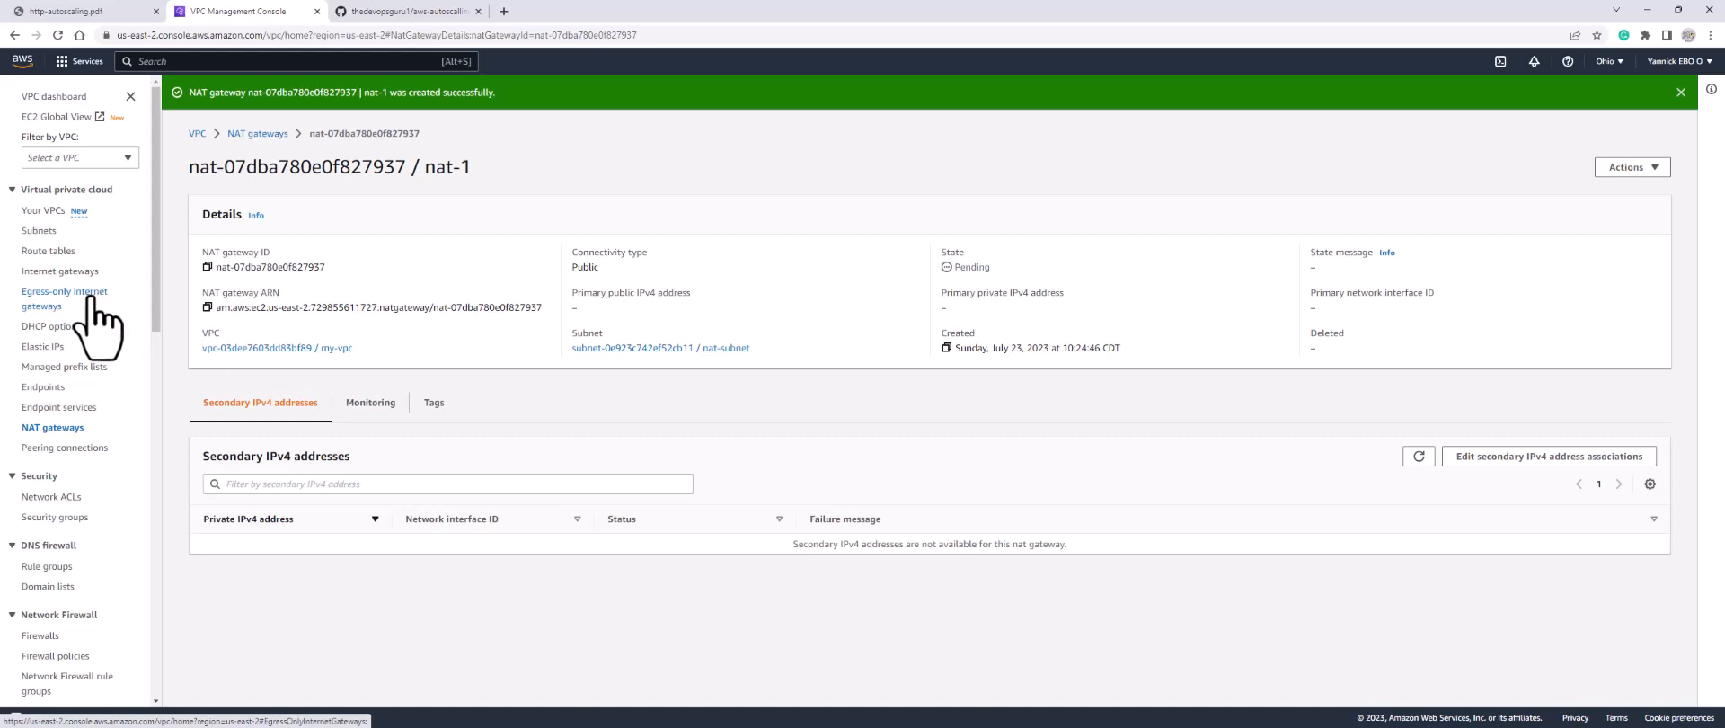
Step: Create an internet gateway with the Name tag my-igw
left_click(52, 271)
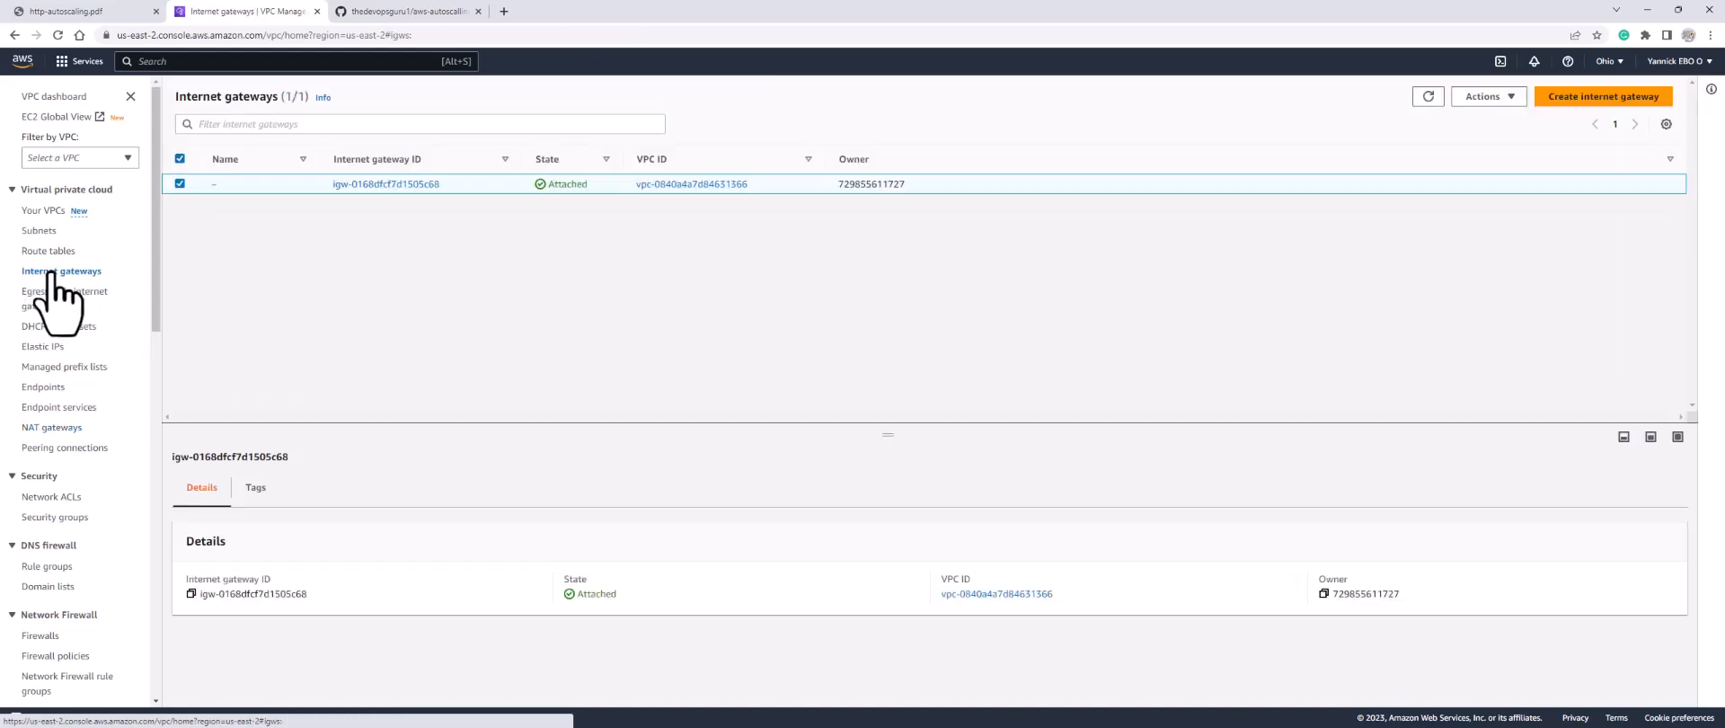
left_click(1597, 97)
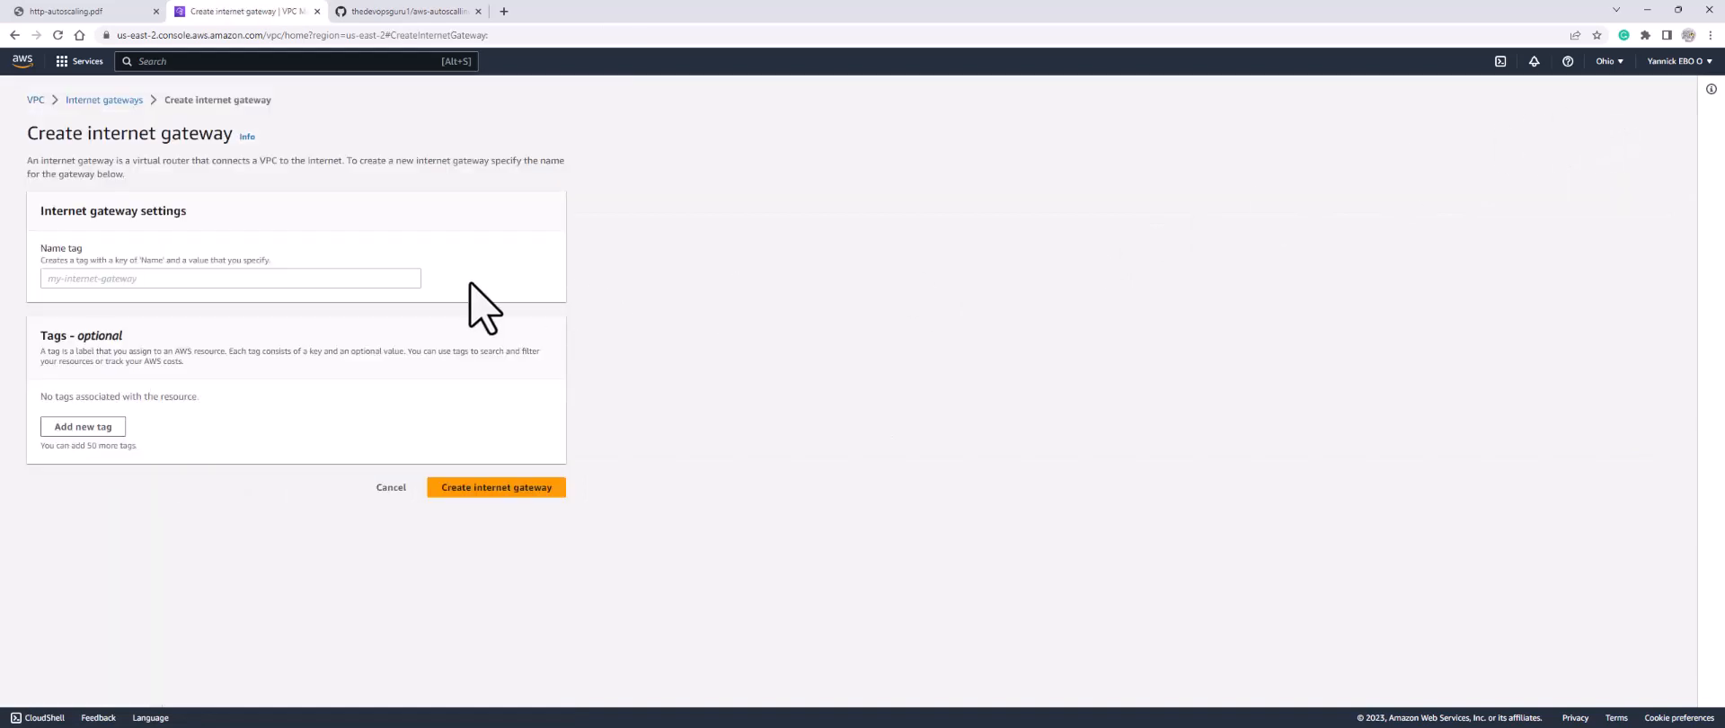
left_click(309, 281)
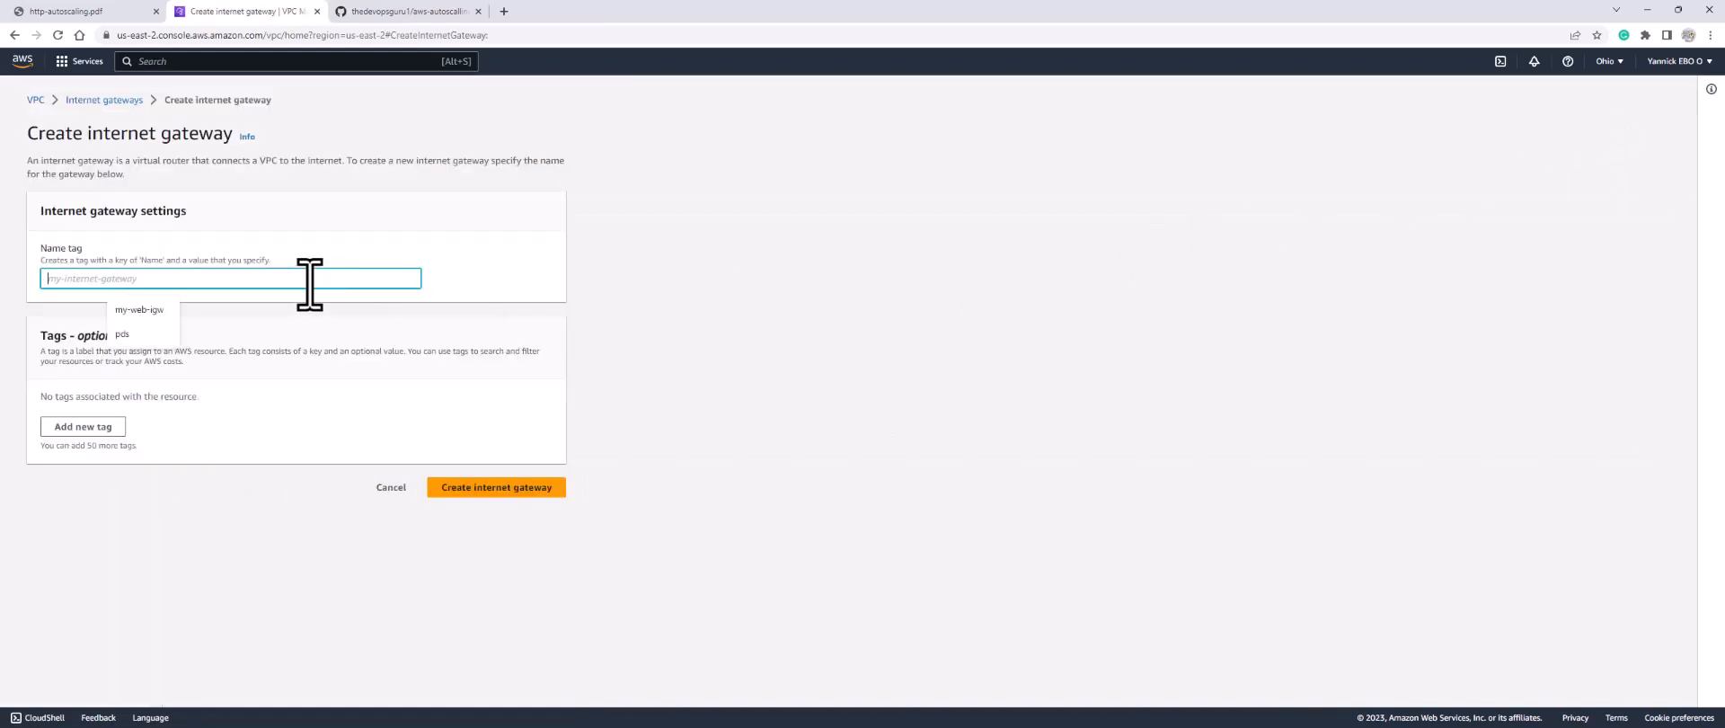
type("my-")
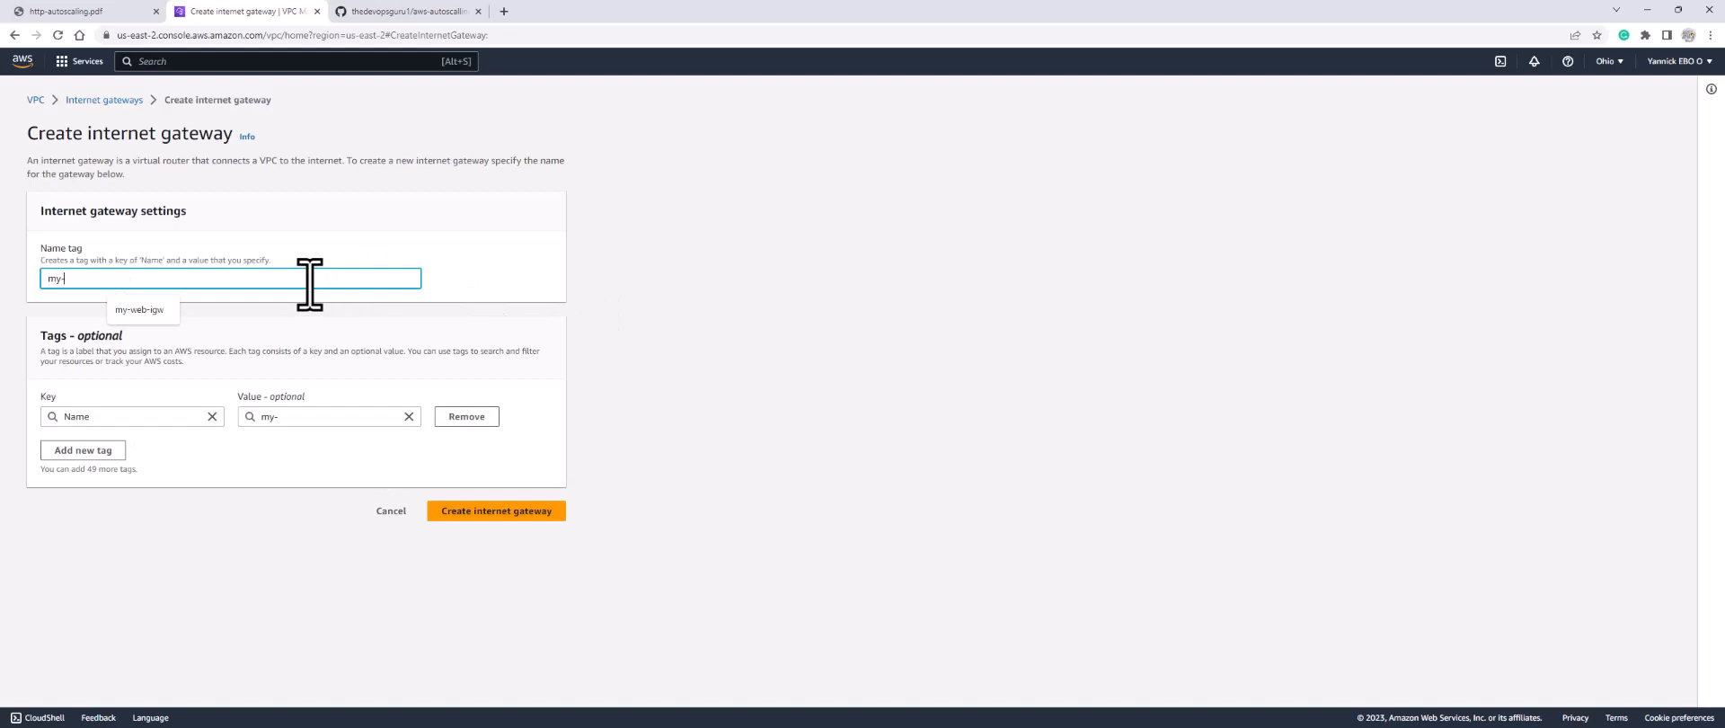
type("igw")
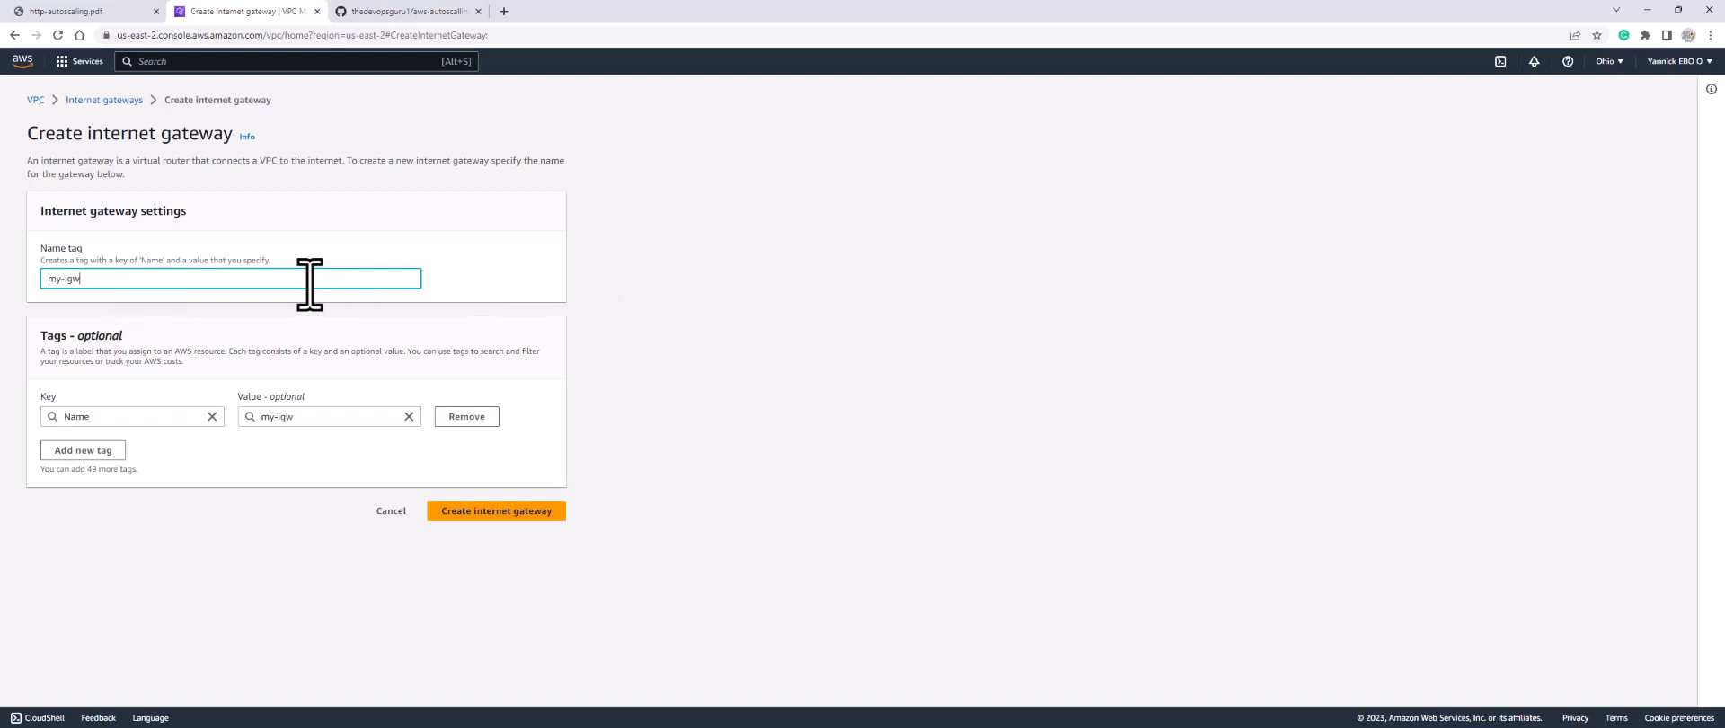
left_click(484, 519)
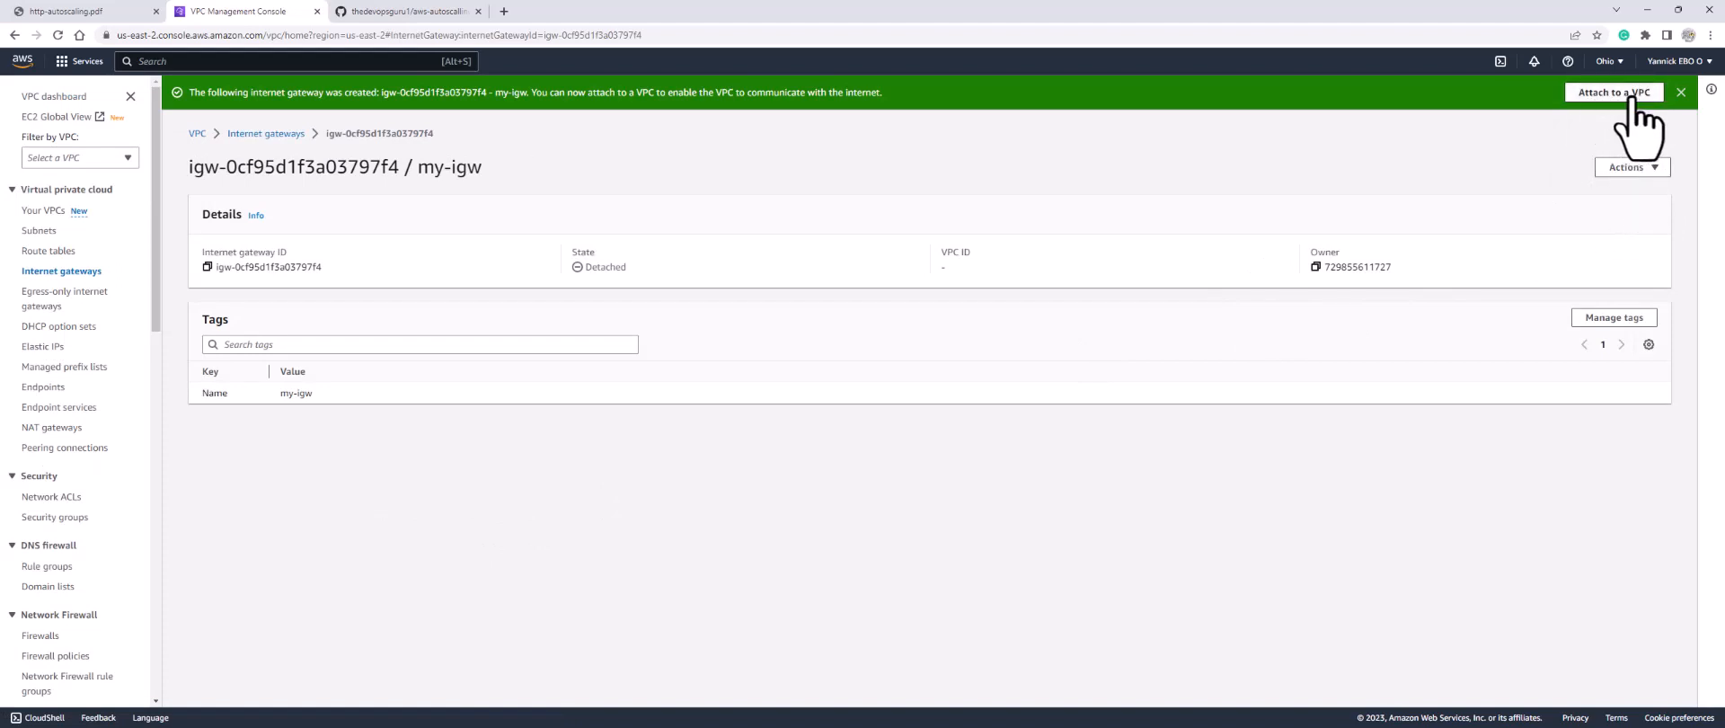
Step: Use Attach to VPC on my-igw, choosing my-vpc from the available VPCs
left_click(1631, 168)
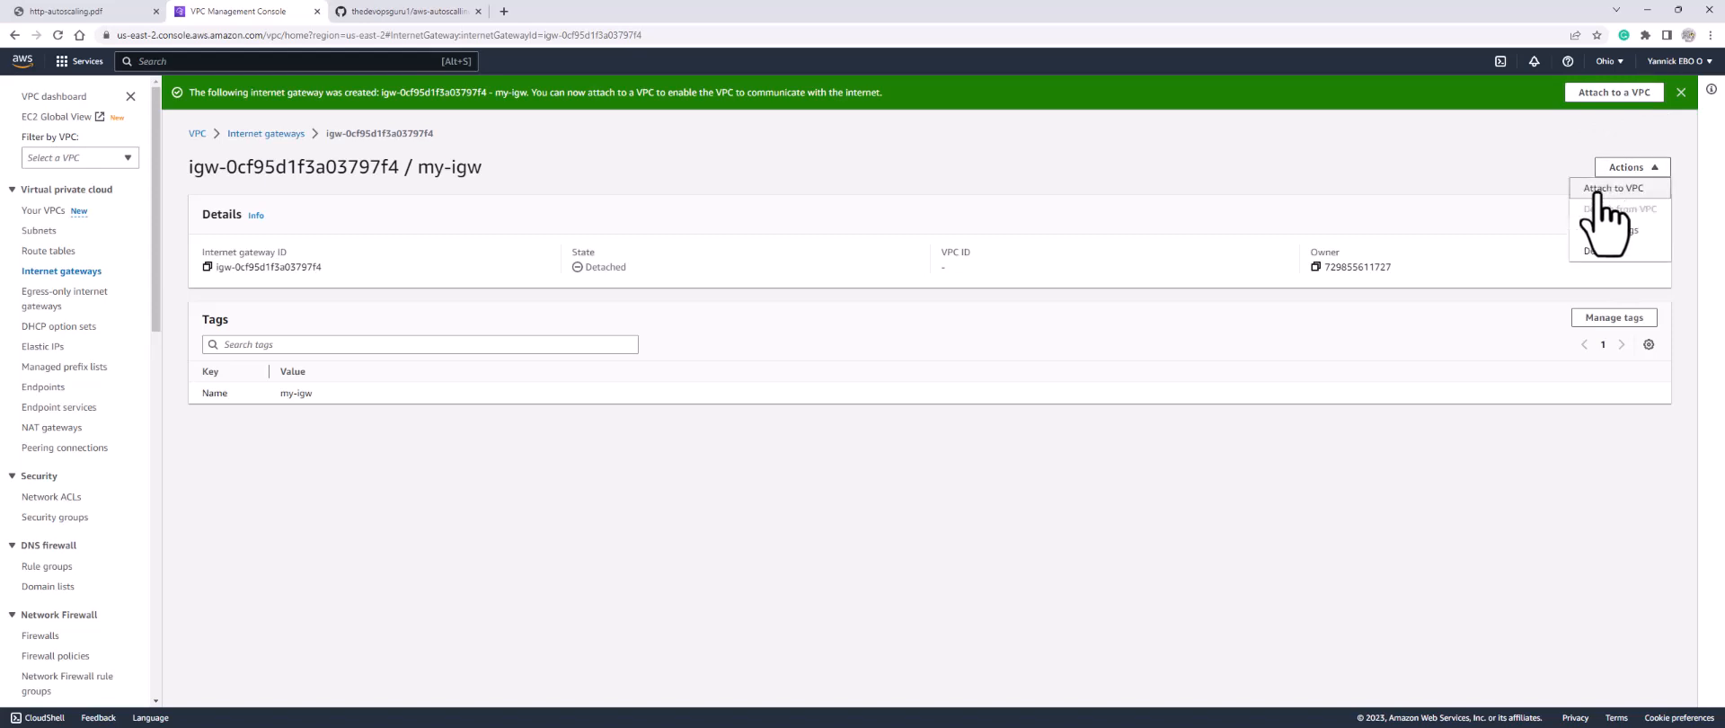
left_click(1605, 191)
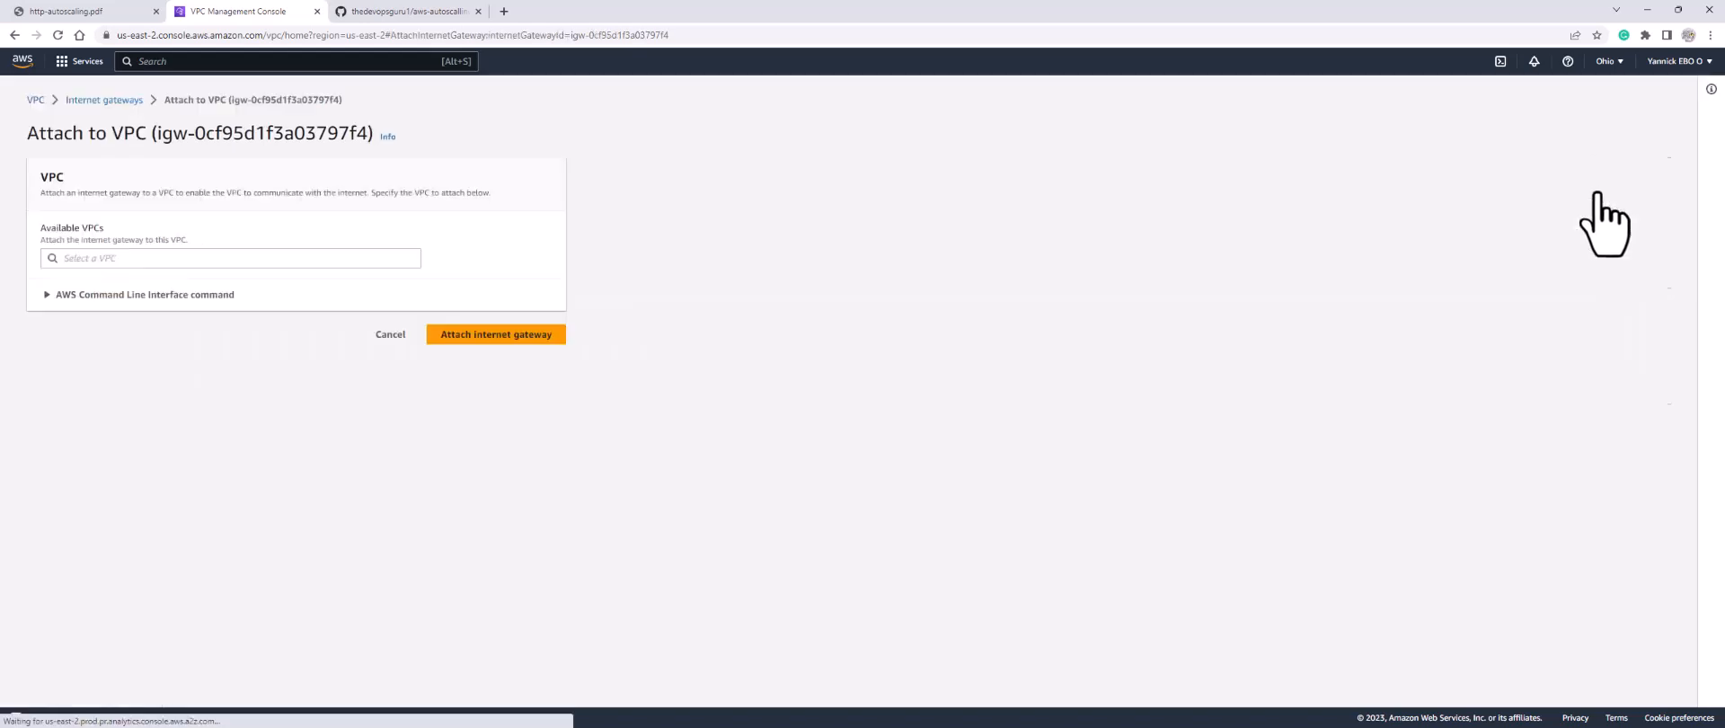
left_click(196, 260)
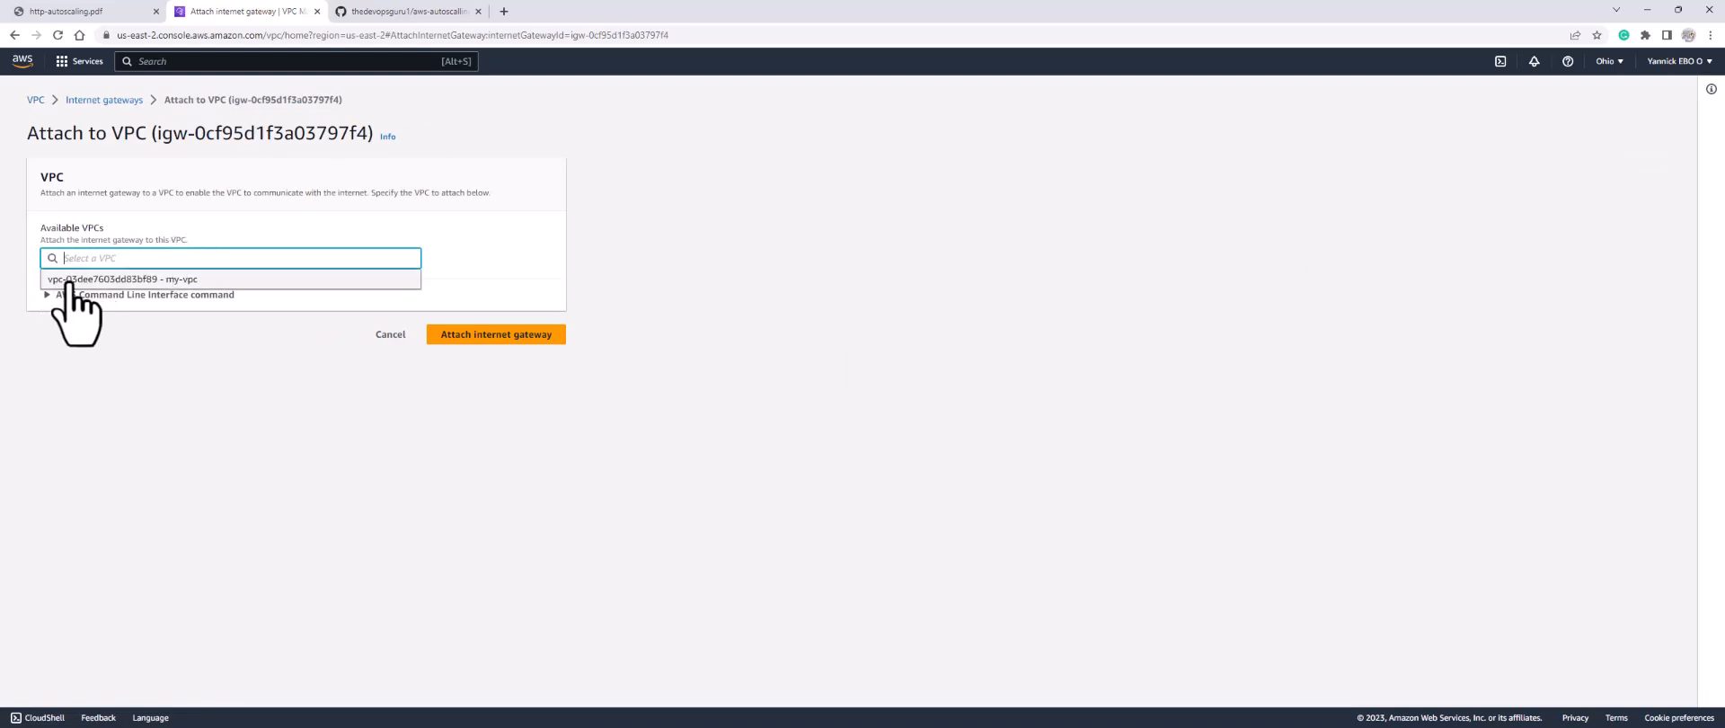
left_click(188, 281)
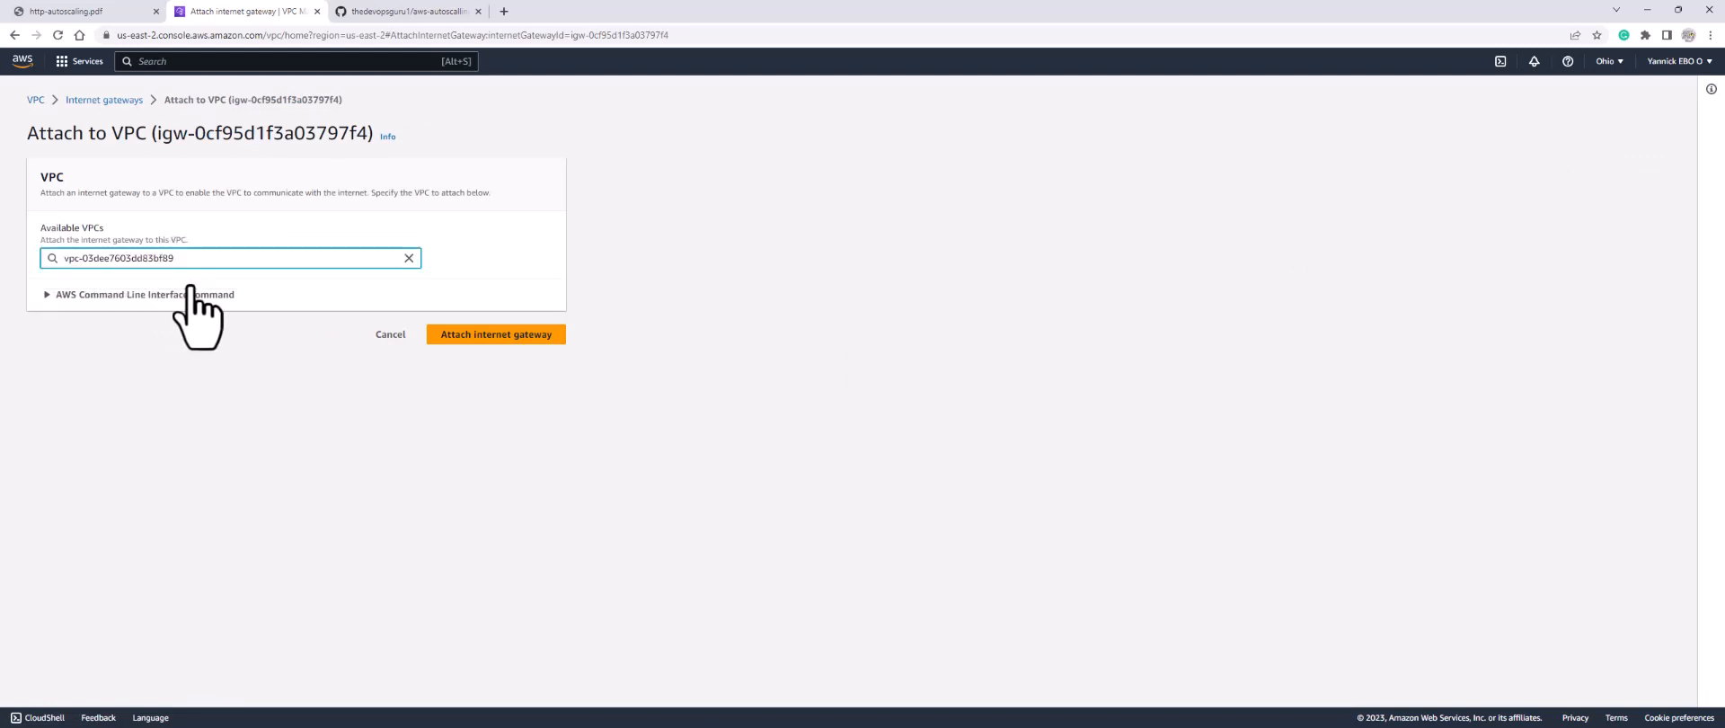
left_click(481, 342)
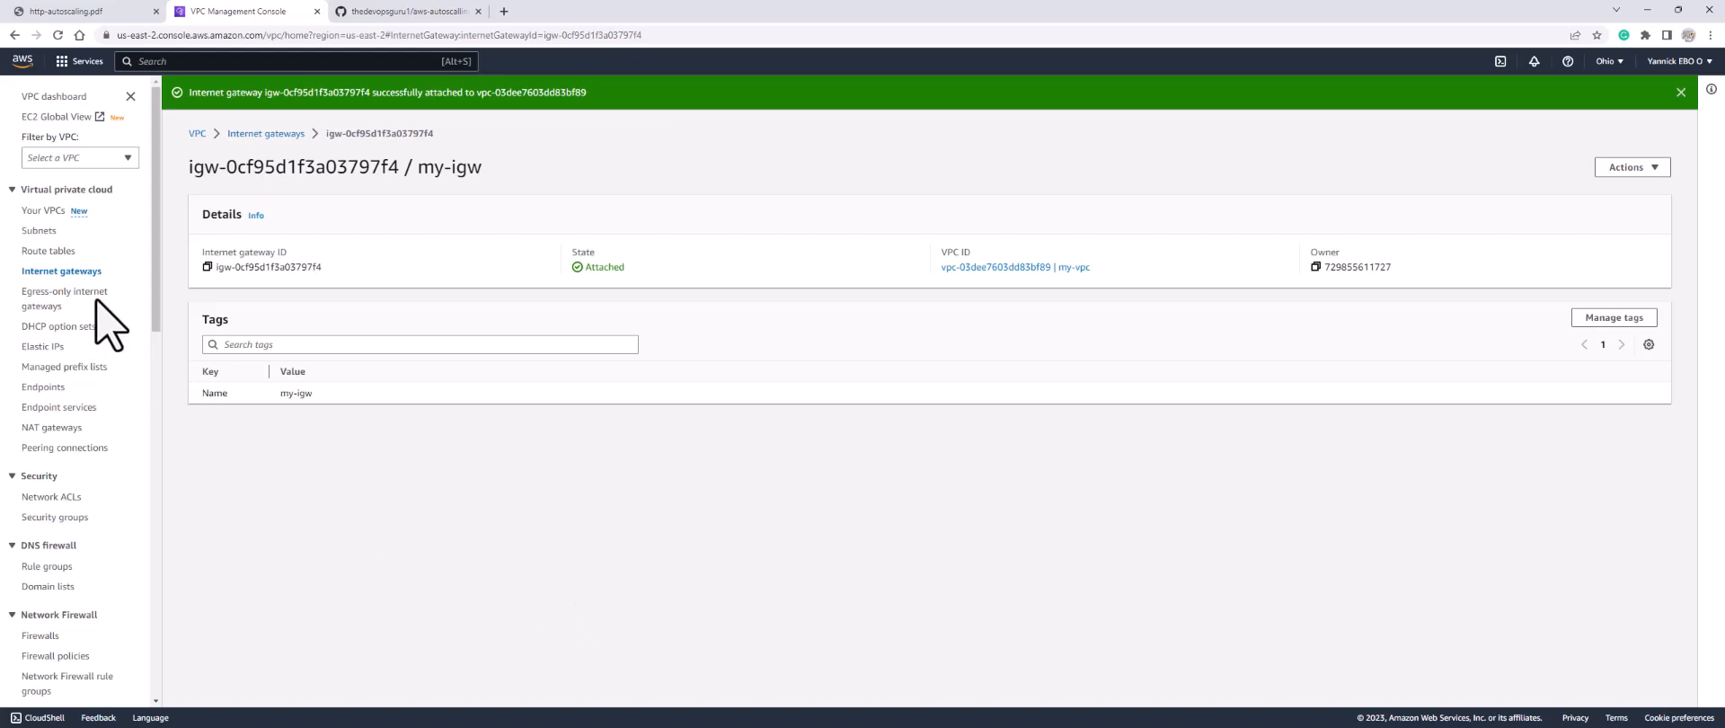
Step: Create route table my-public-rt in my-vpc (vpc-03dee7603dd83bf89)
left_click(60, 254)
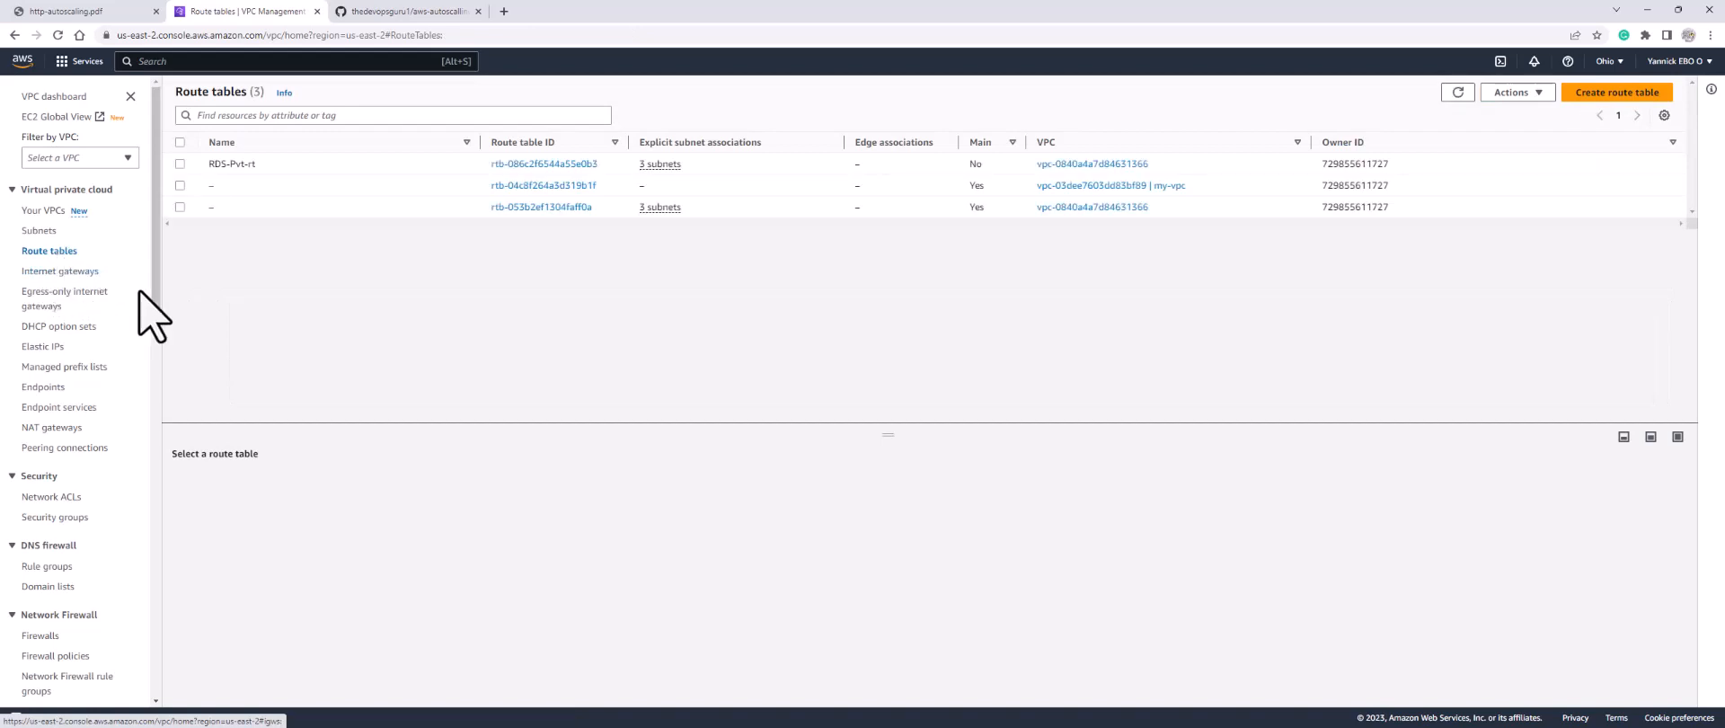
left_click(1598, 95)
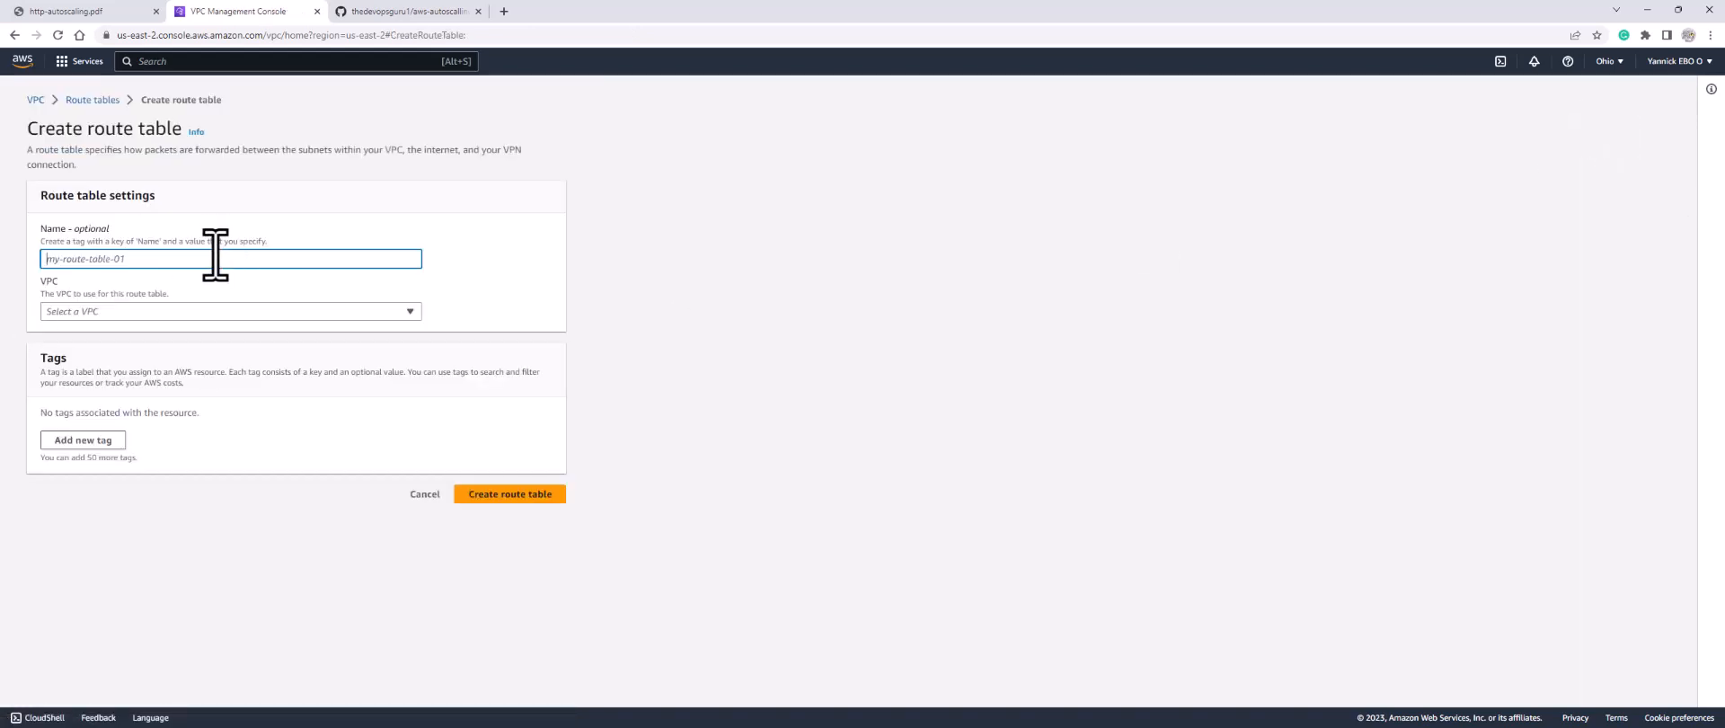
type("my-public-rt")
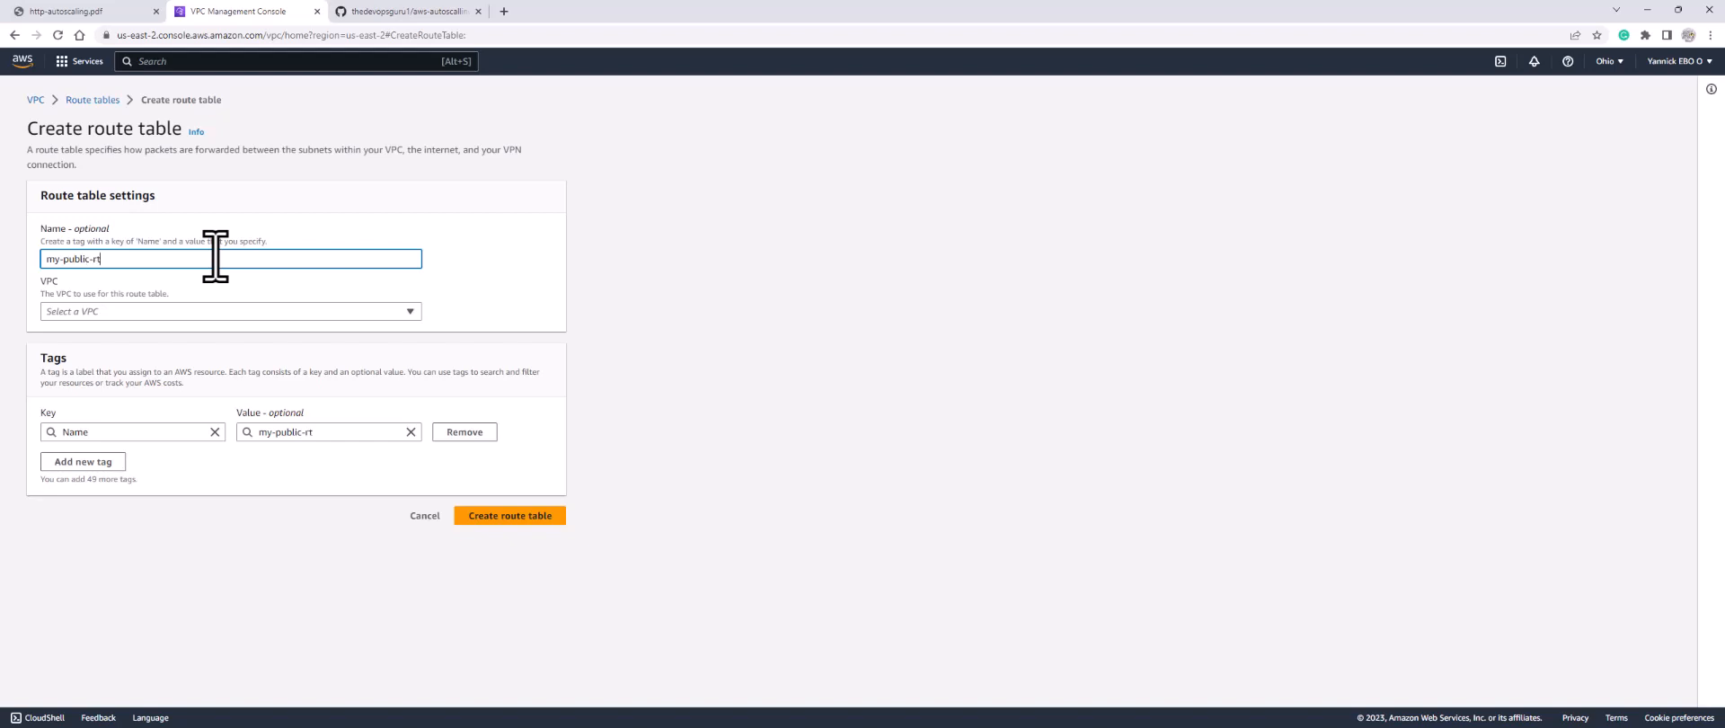
left_click(225, 312)
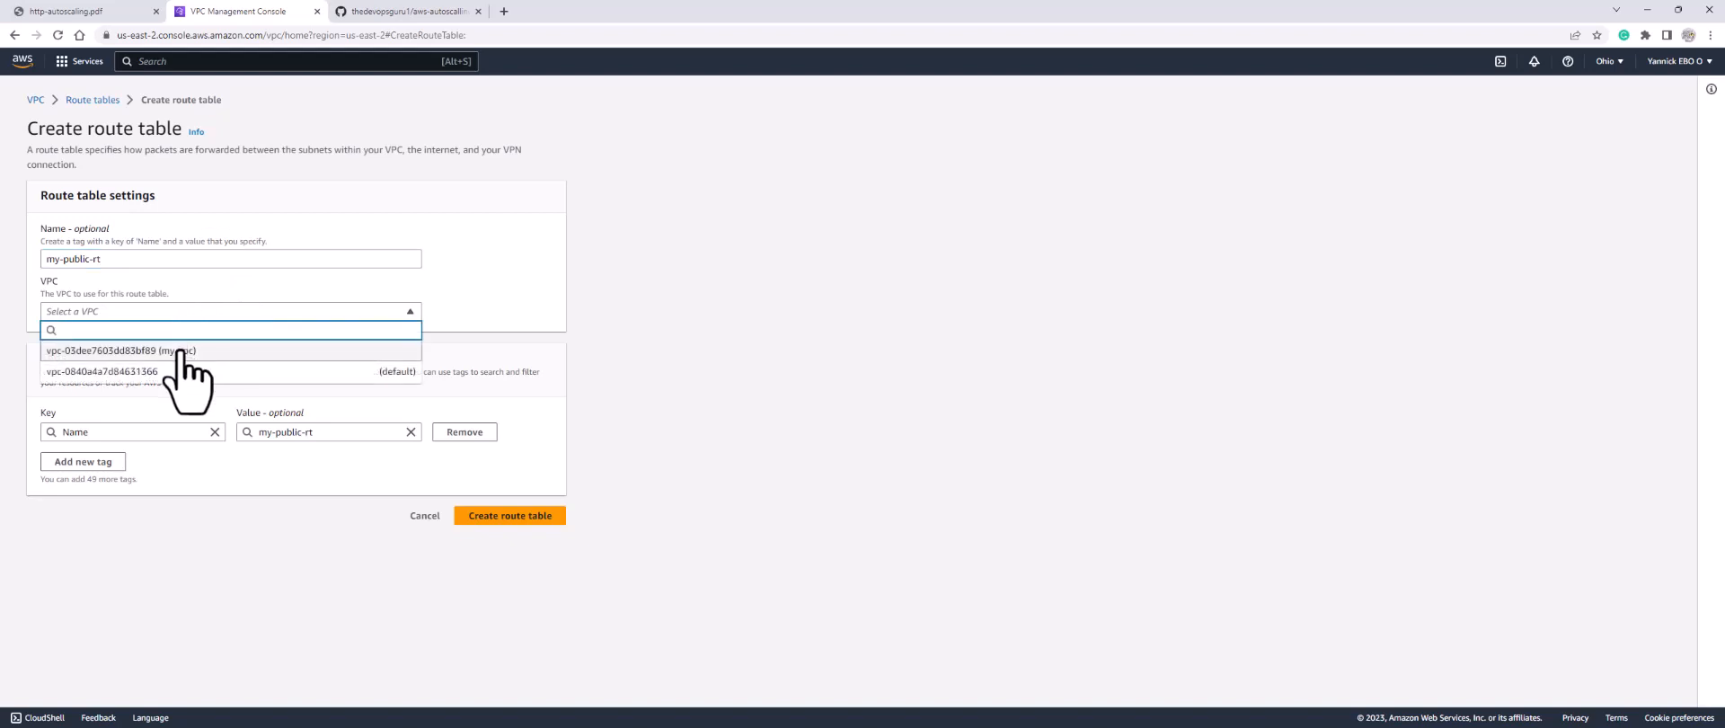
left_click(179, 352)
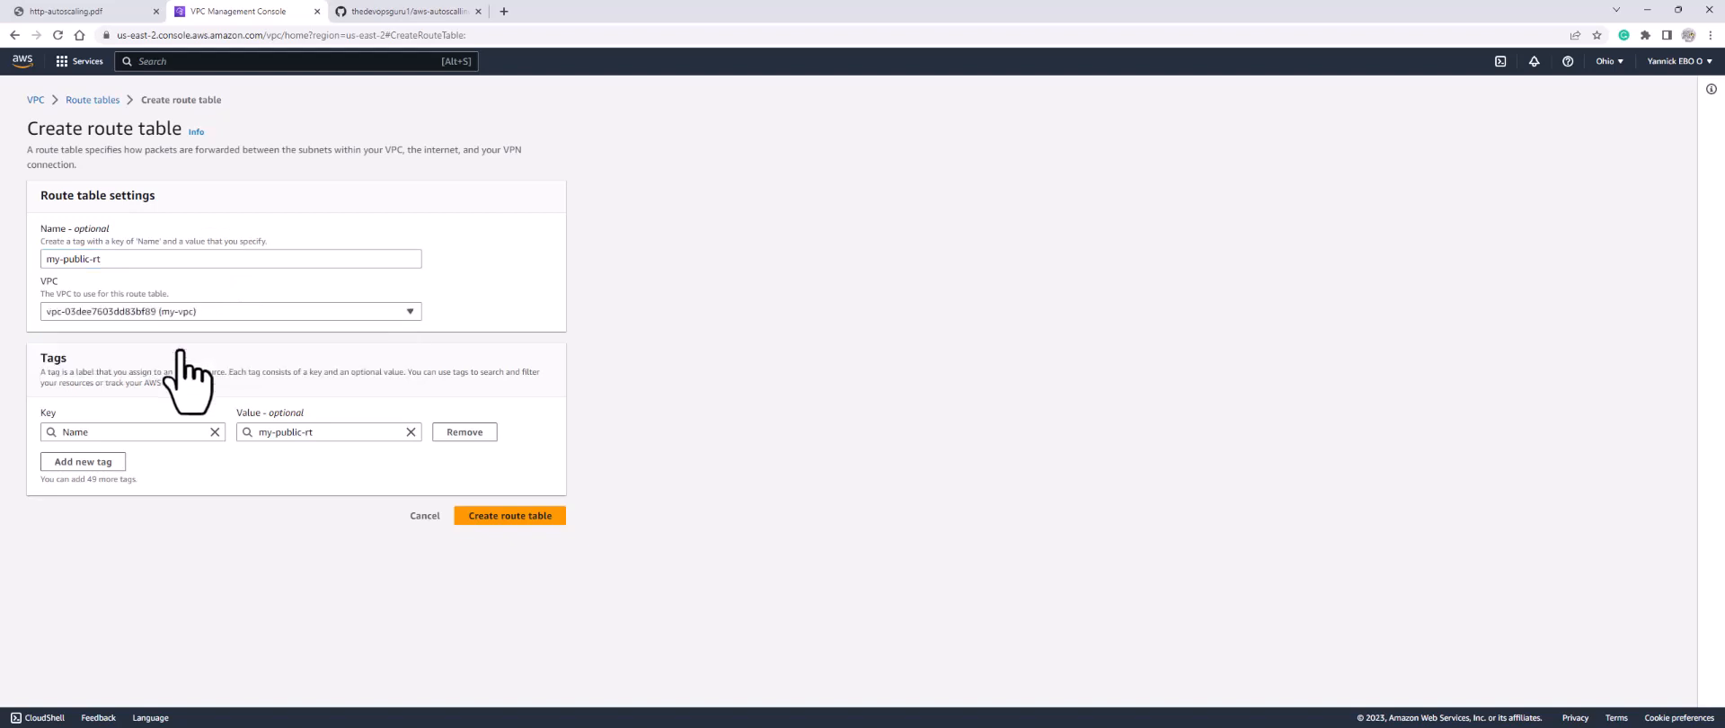
left_click(494, 517)
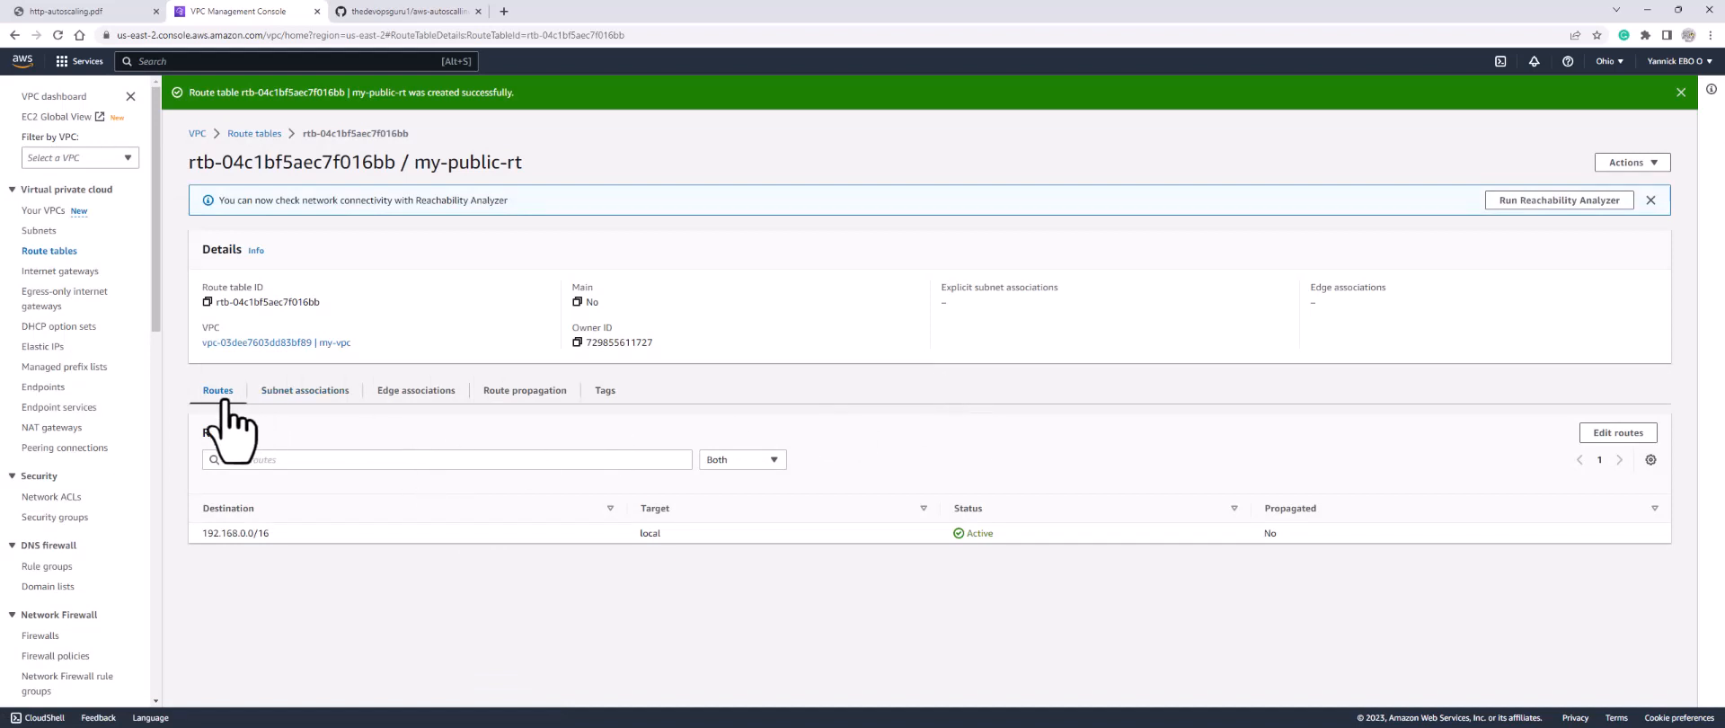
Step: Add and save a 0.0.0.0/0 route in my-public-rt targeting the internet gateway my-igw
left_click(1608, 437)
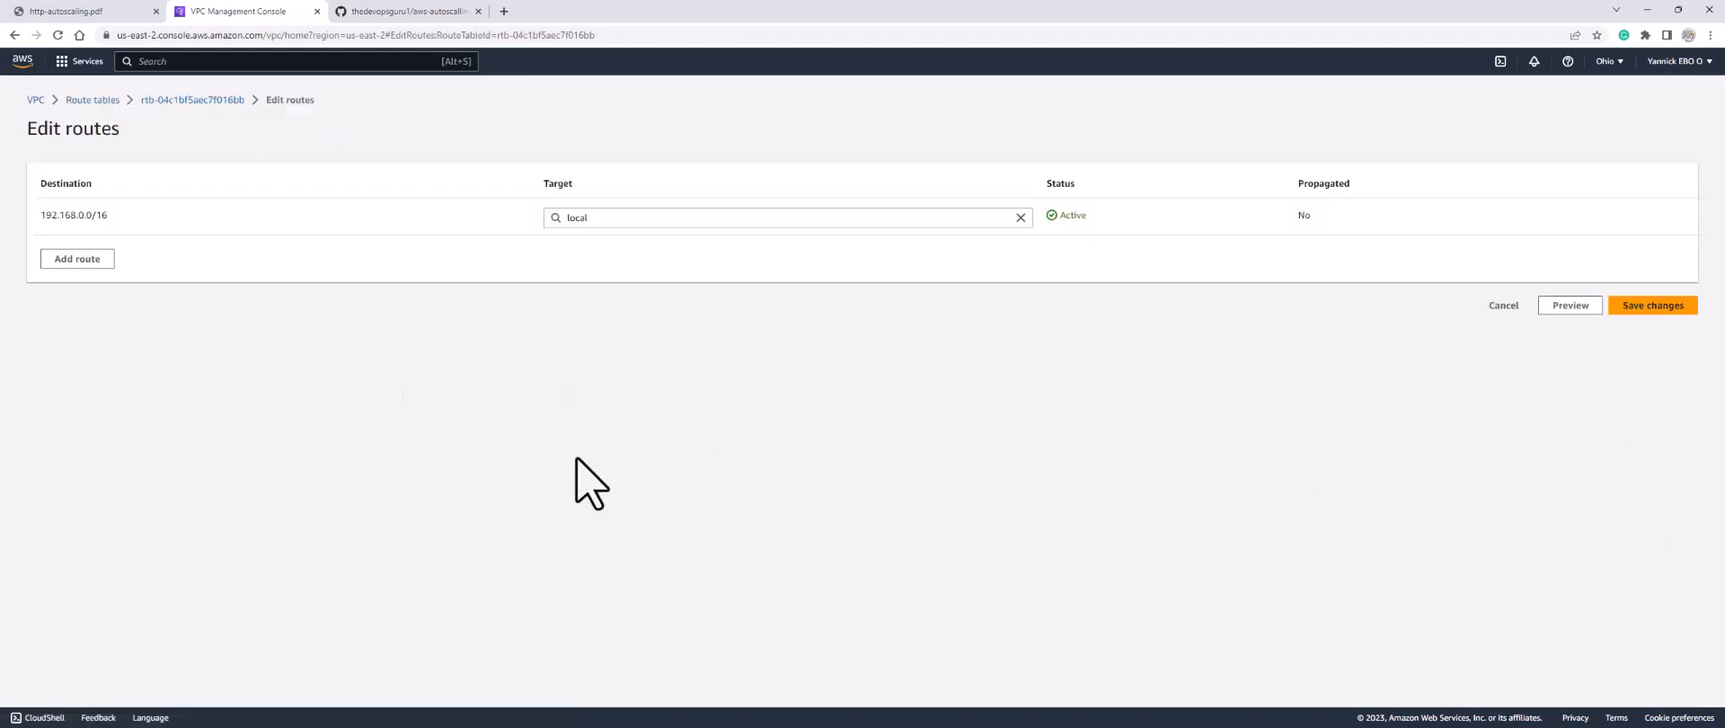
left_click(75, 261)
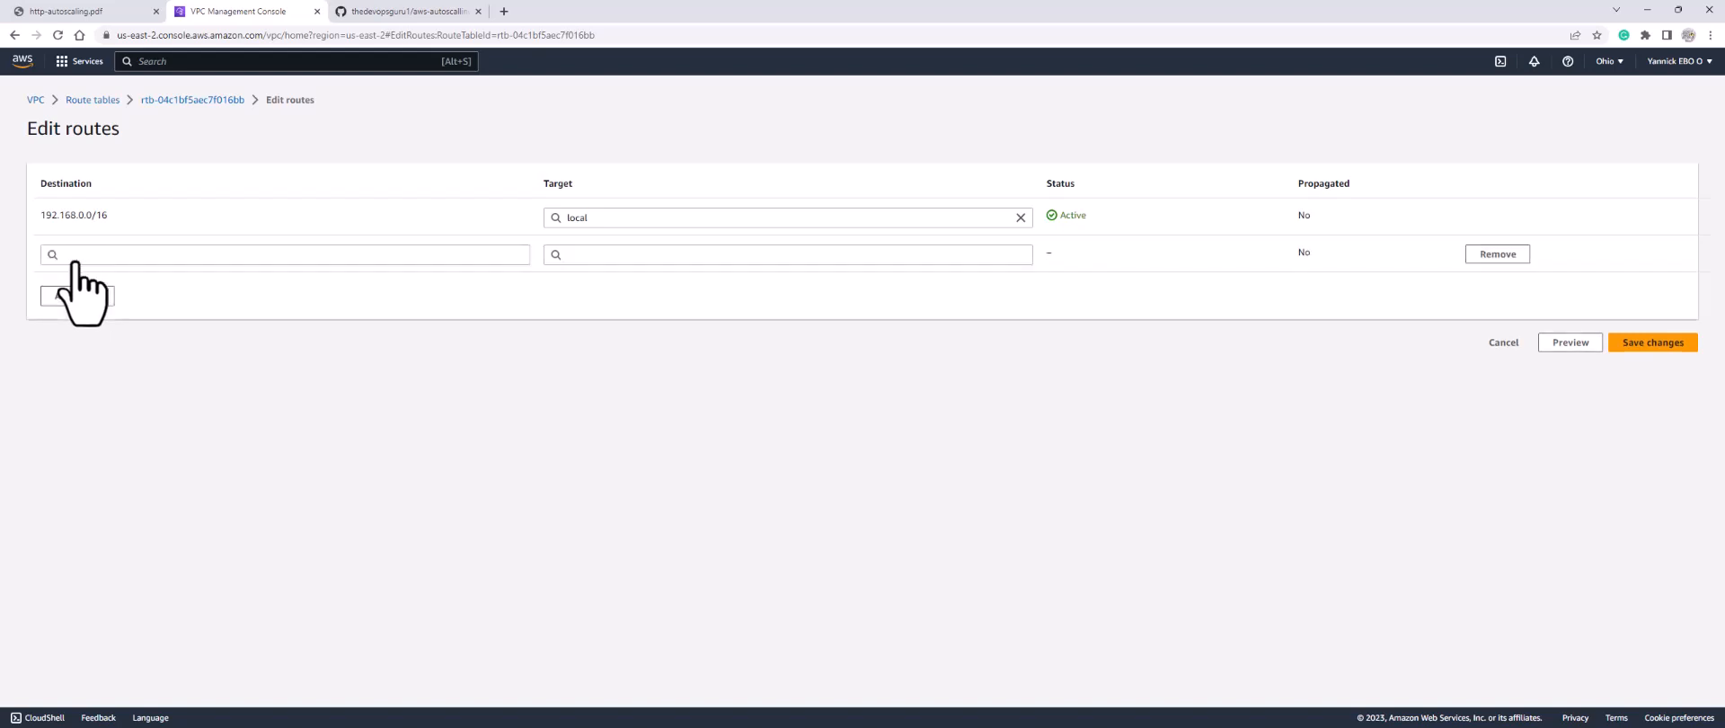
left_click(81, 254)
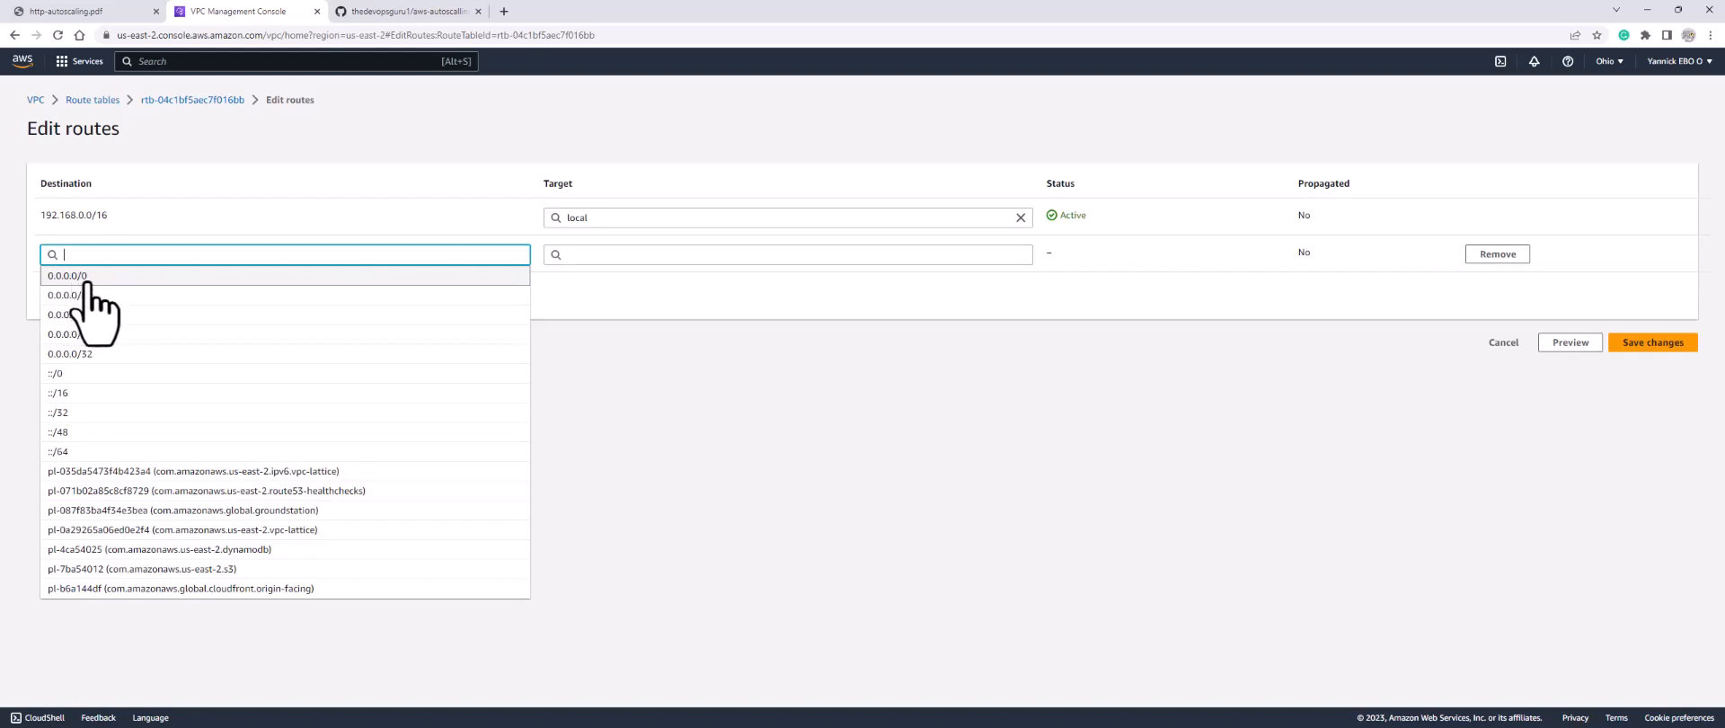
left_click(84, 279)
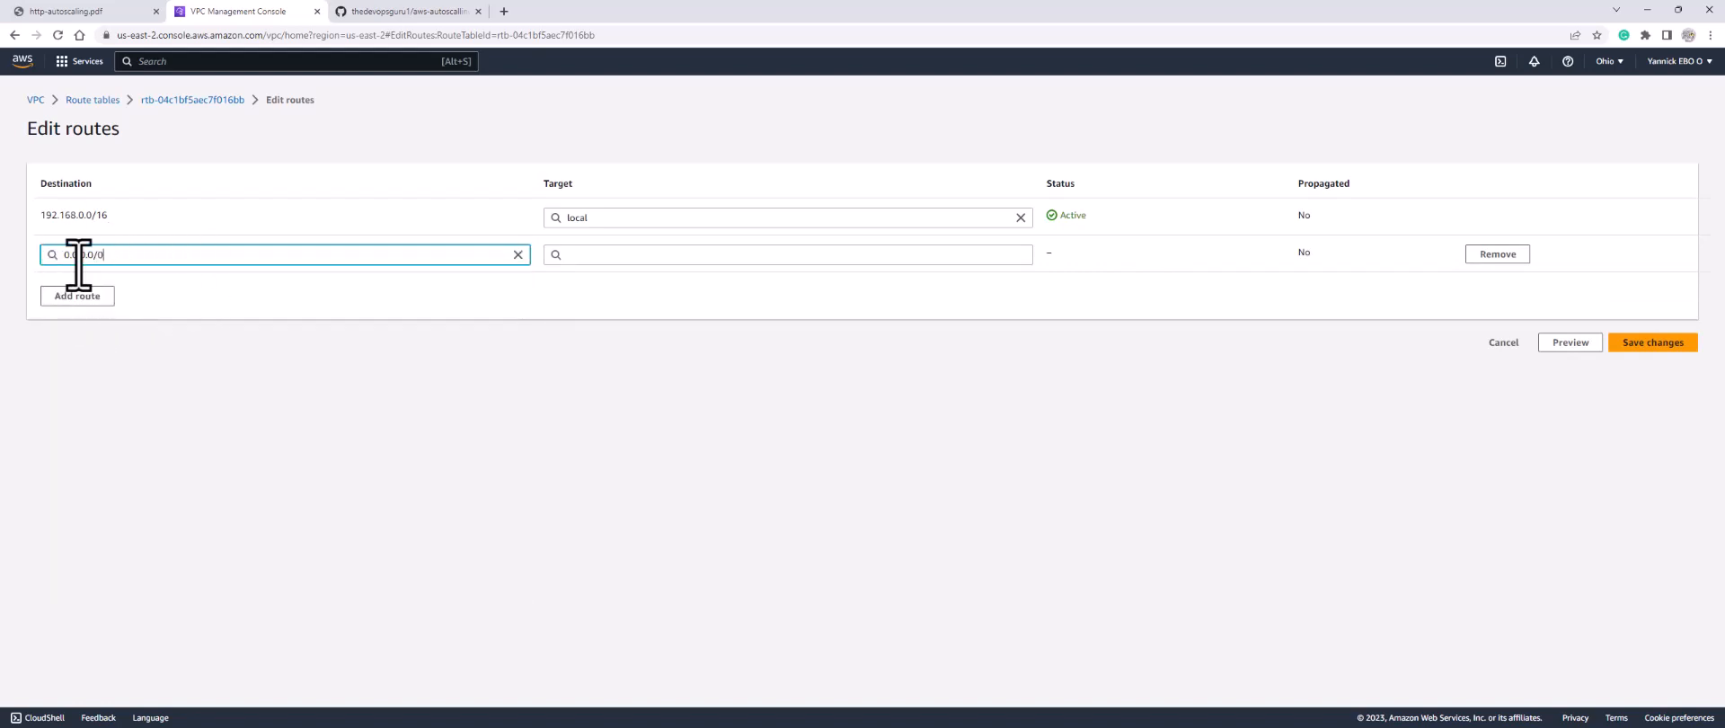
left_click(620, 255)
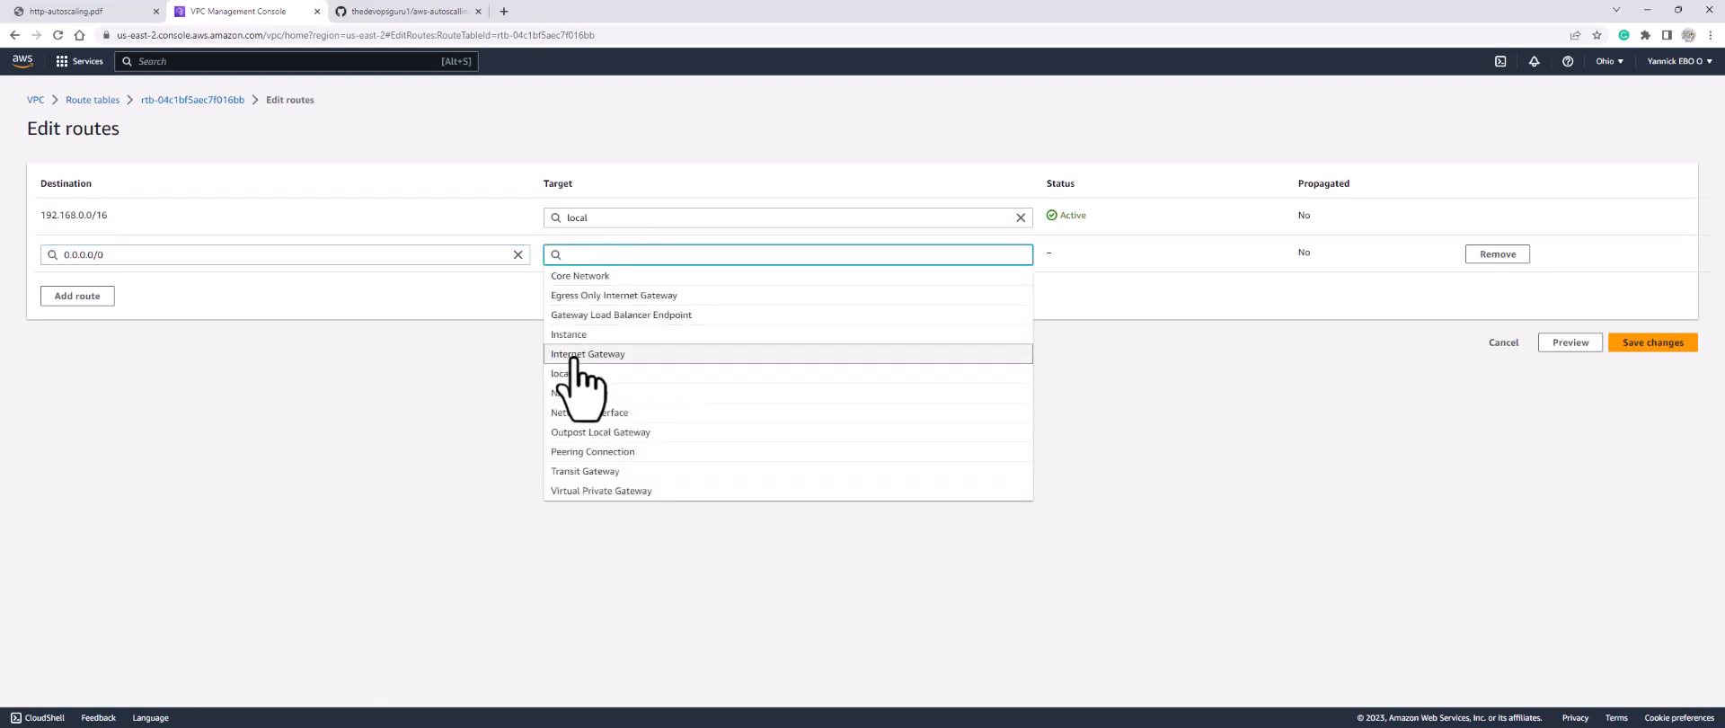
left_click(609, 355)
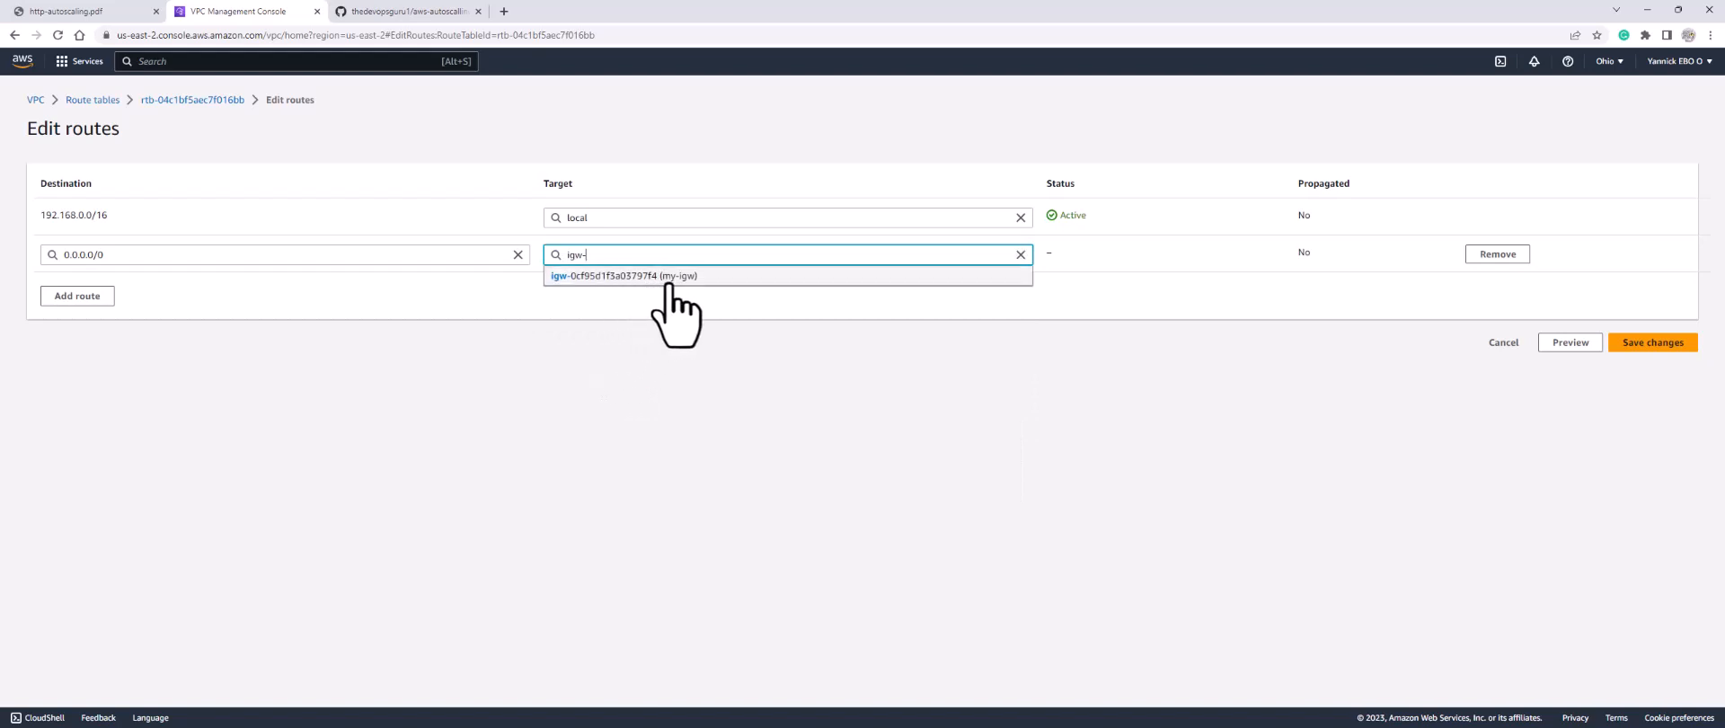
left_click(688, 277)
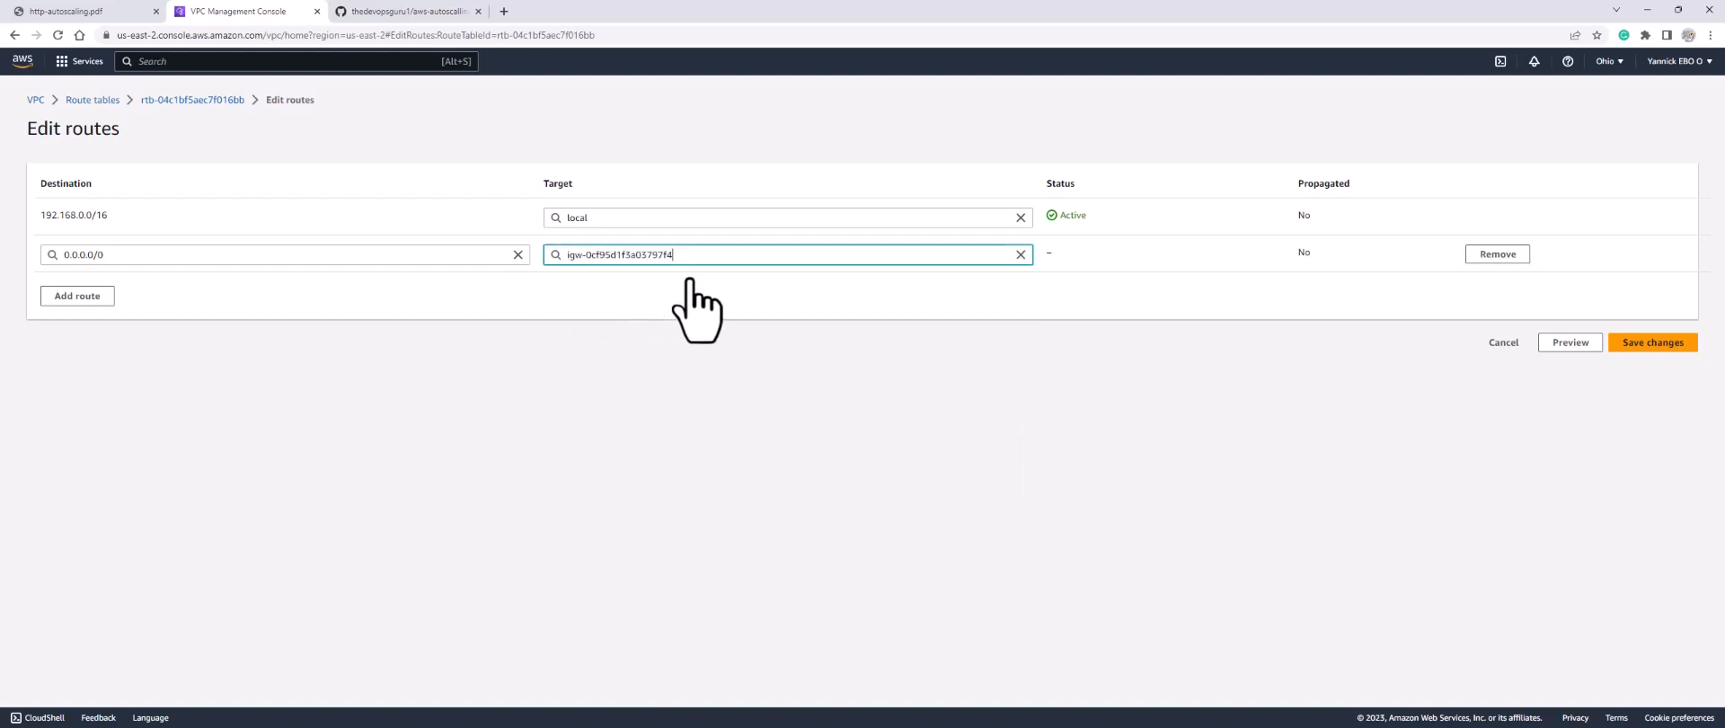
left_click(1661, 345)
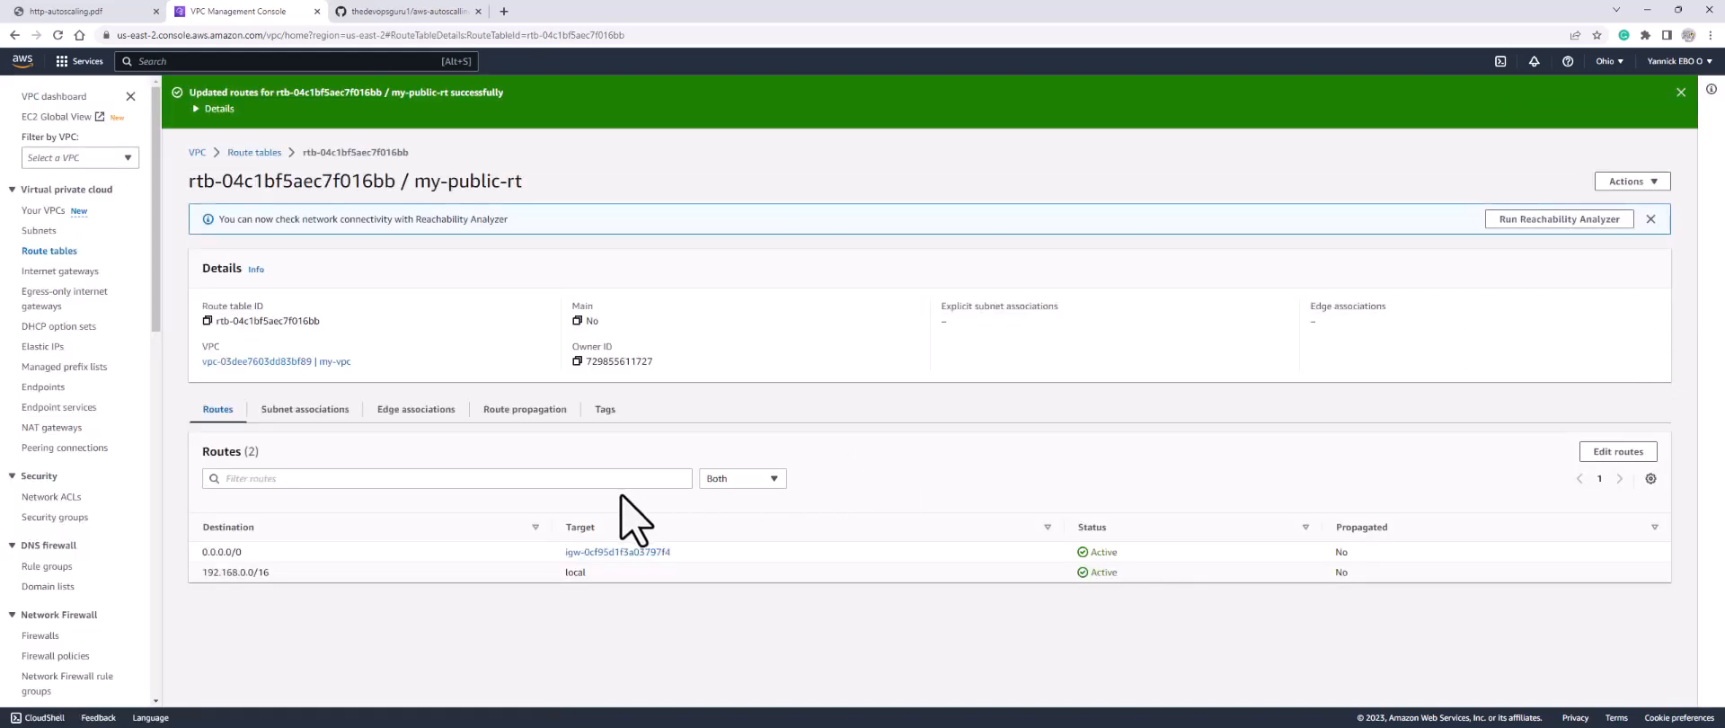
left_click(300, 410)
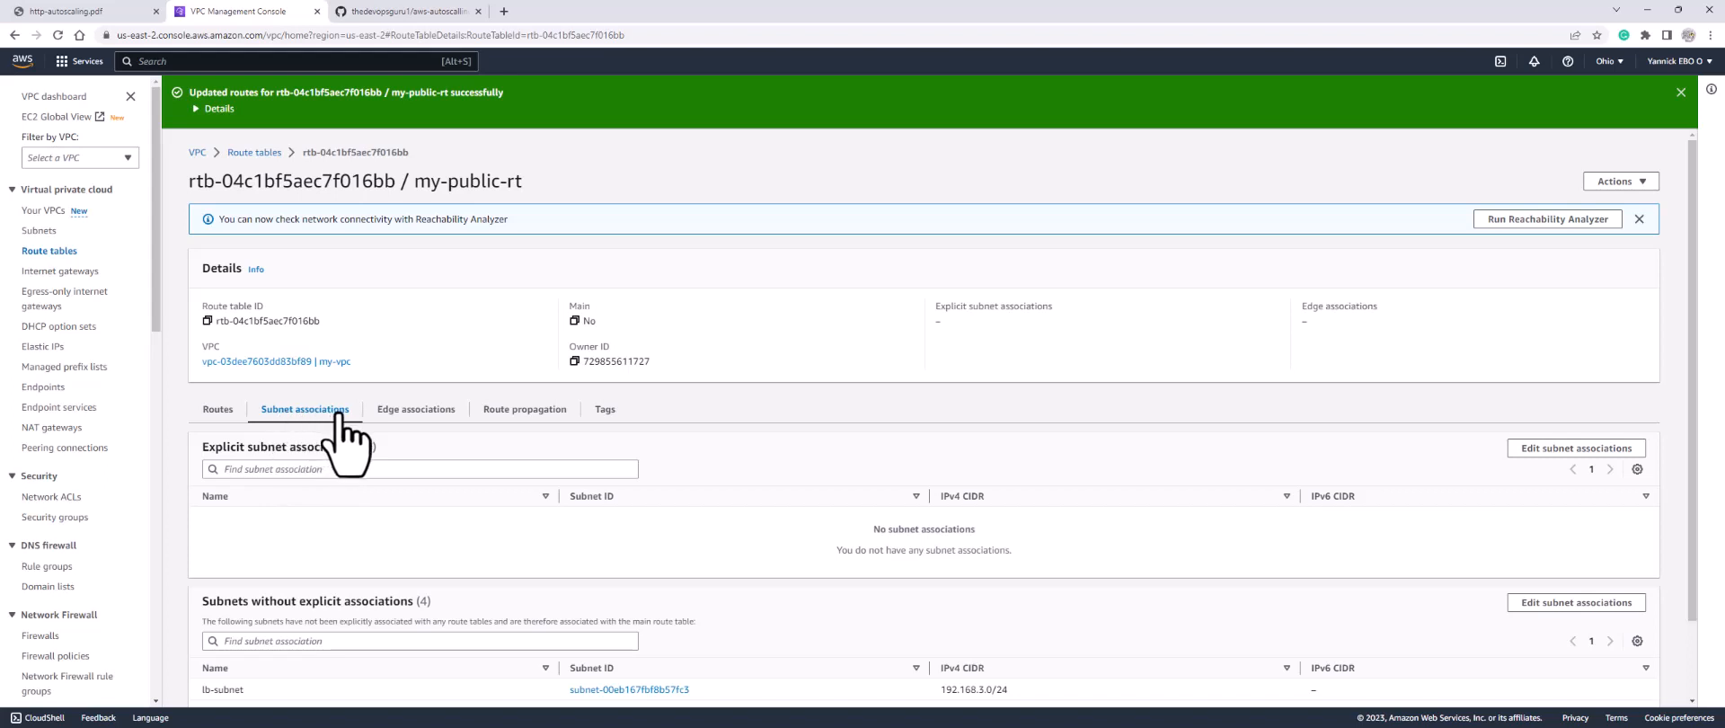
Step: Associate lb-subnet, bastion-subnet and nat-subnet with my-public-rt and save the associations
left_click(1558, 452)
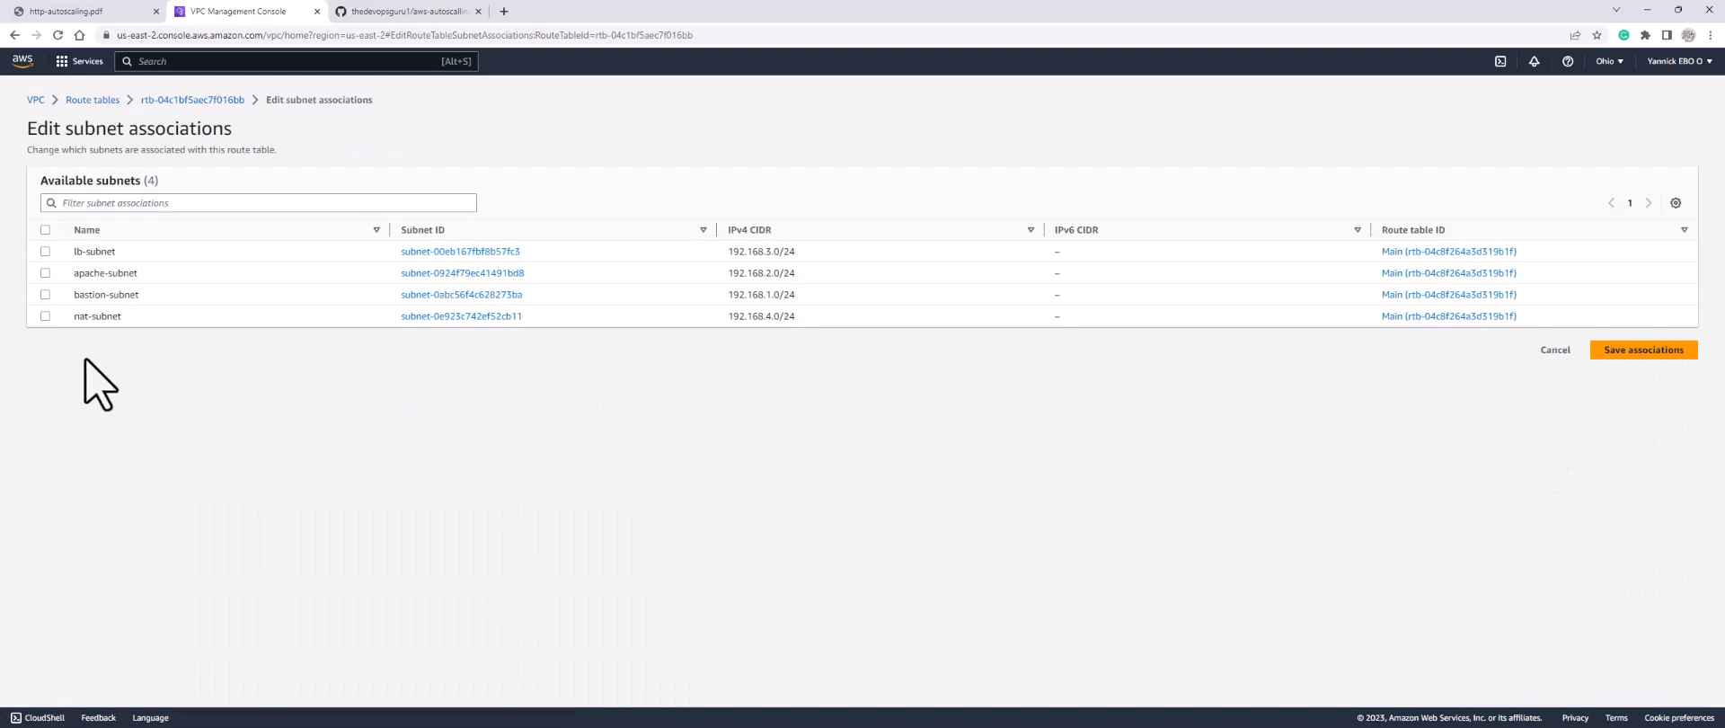
left_click(45, 251)
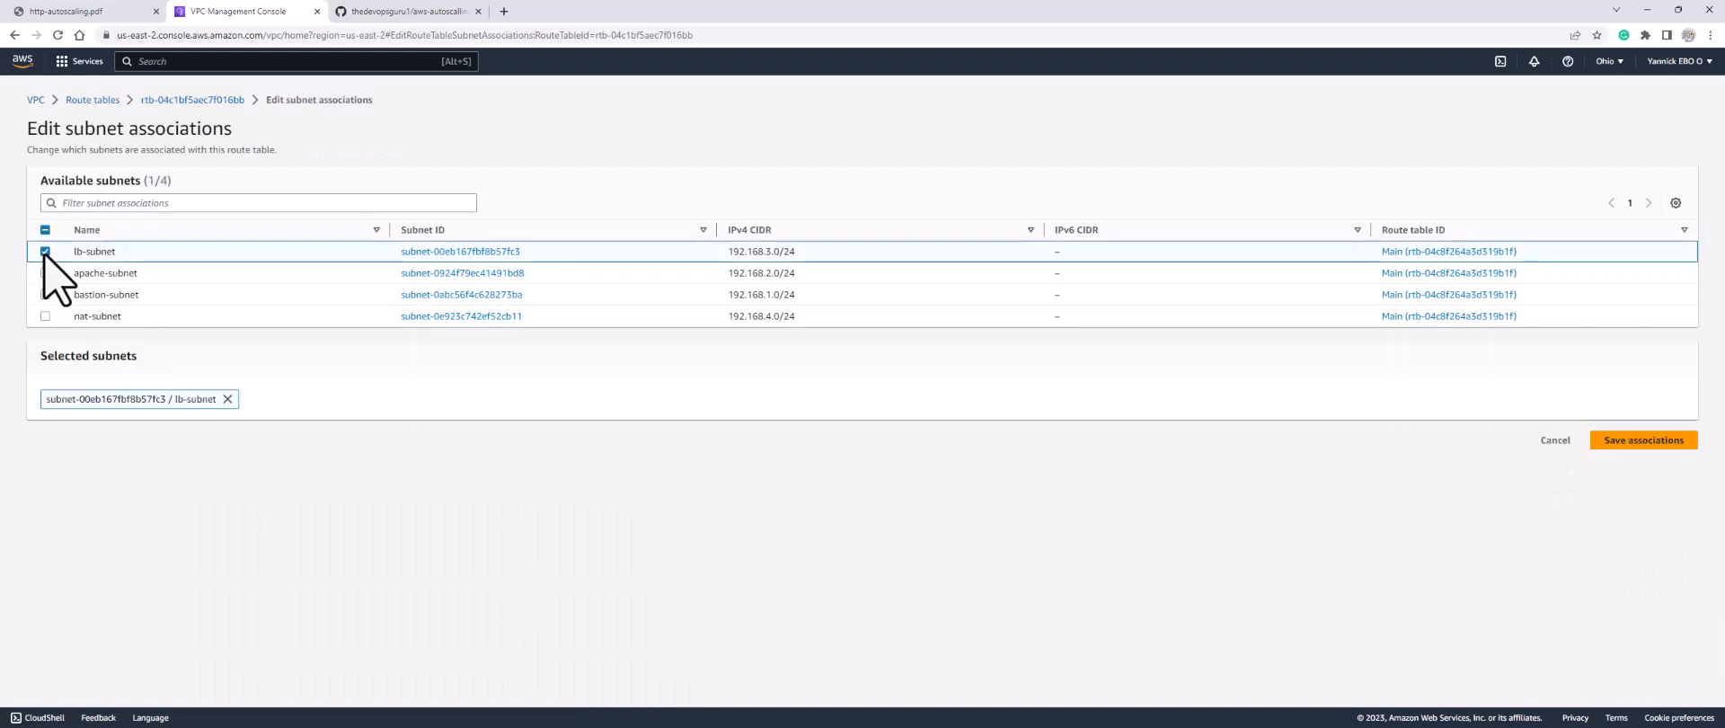
left_click(45, 295)
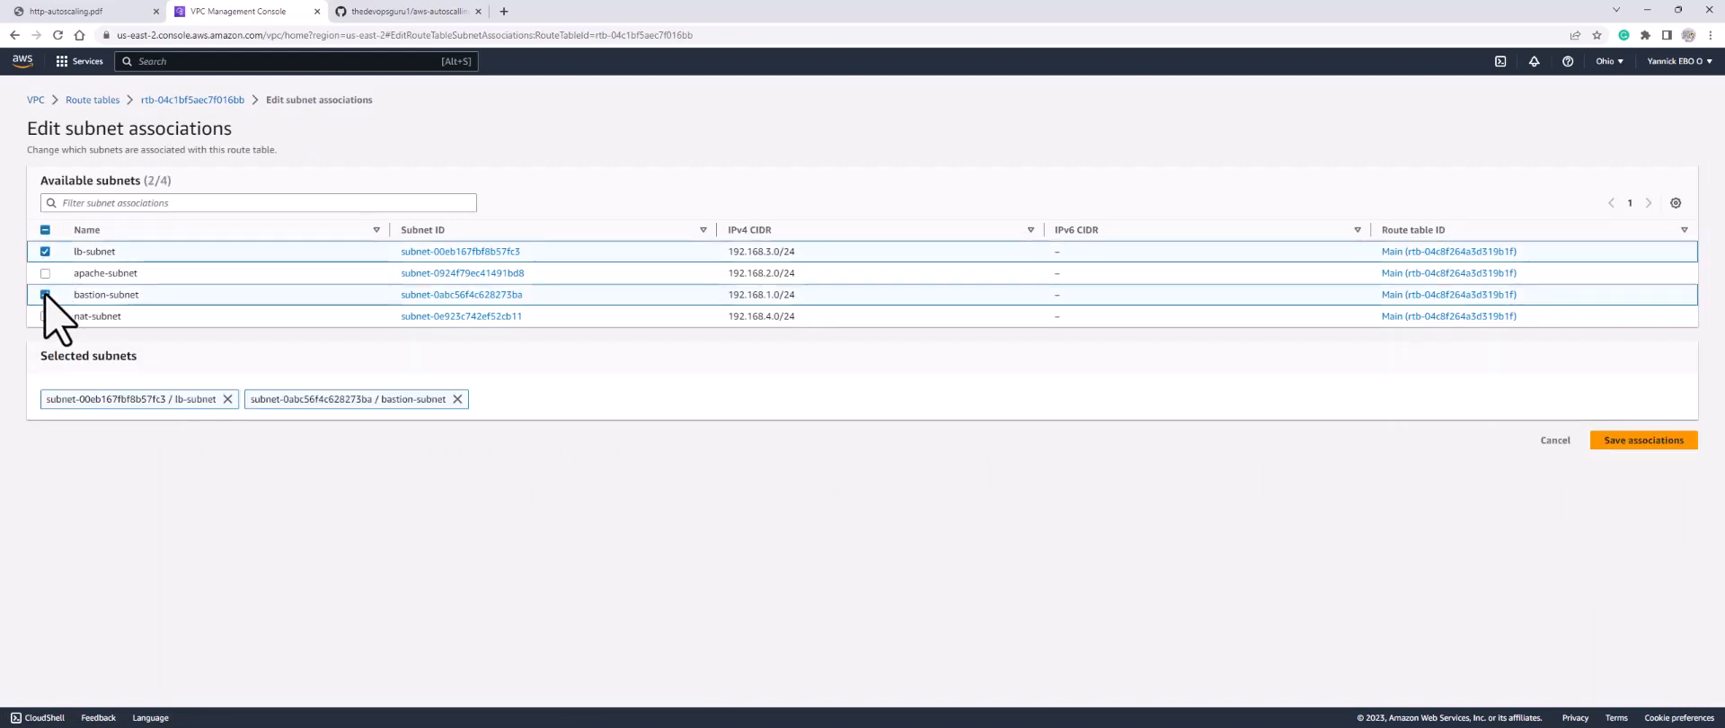
left_click(45, 317)
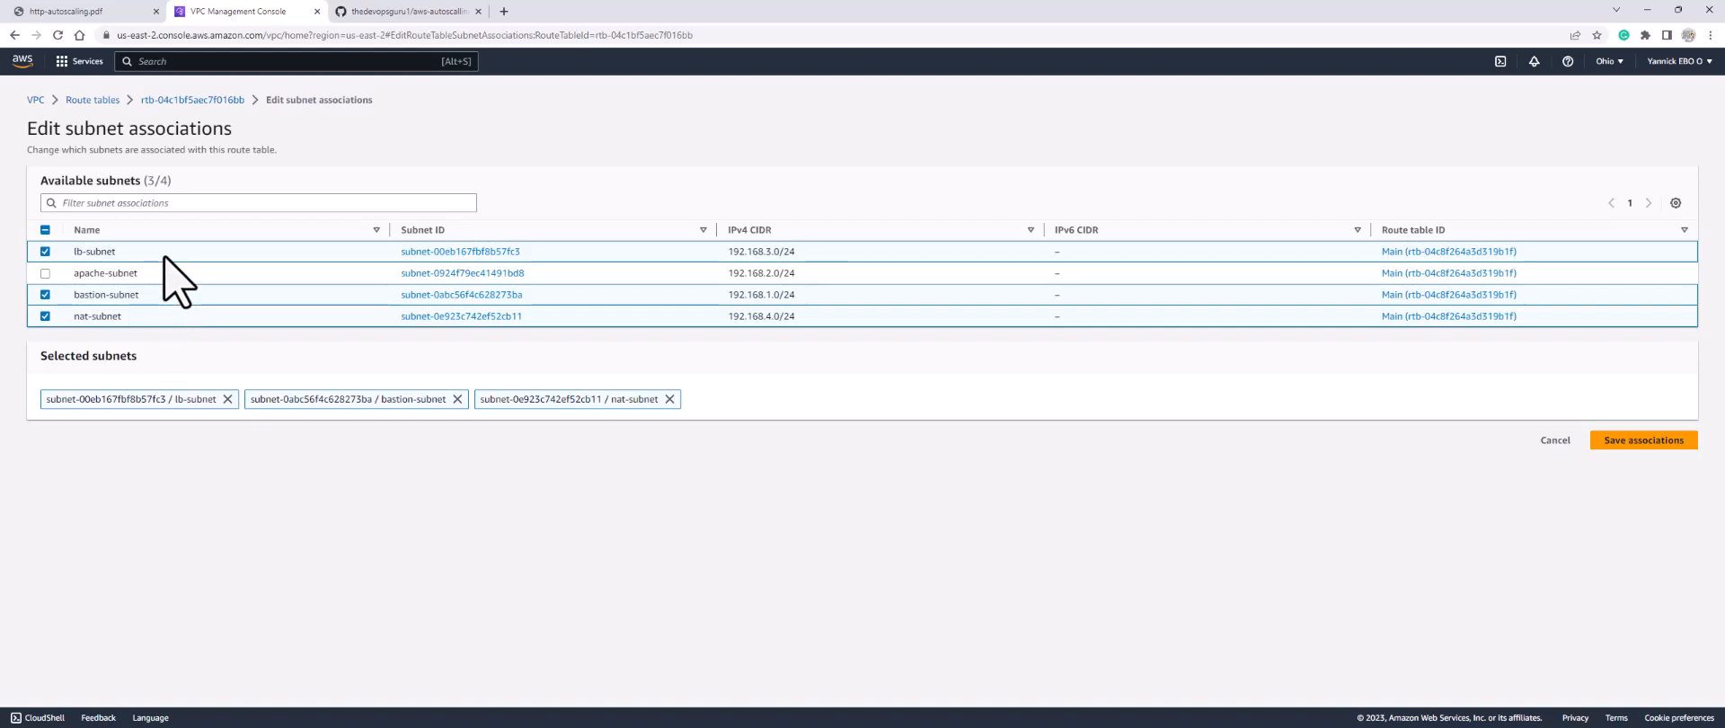
left_click(1646, 447)
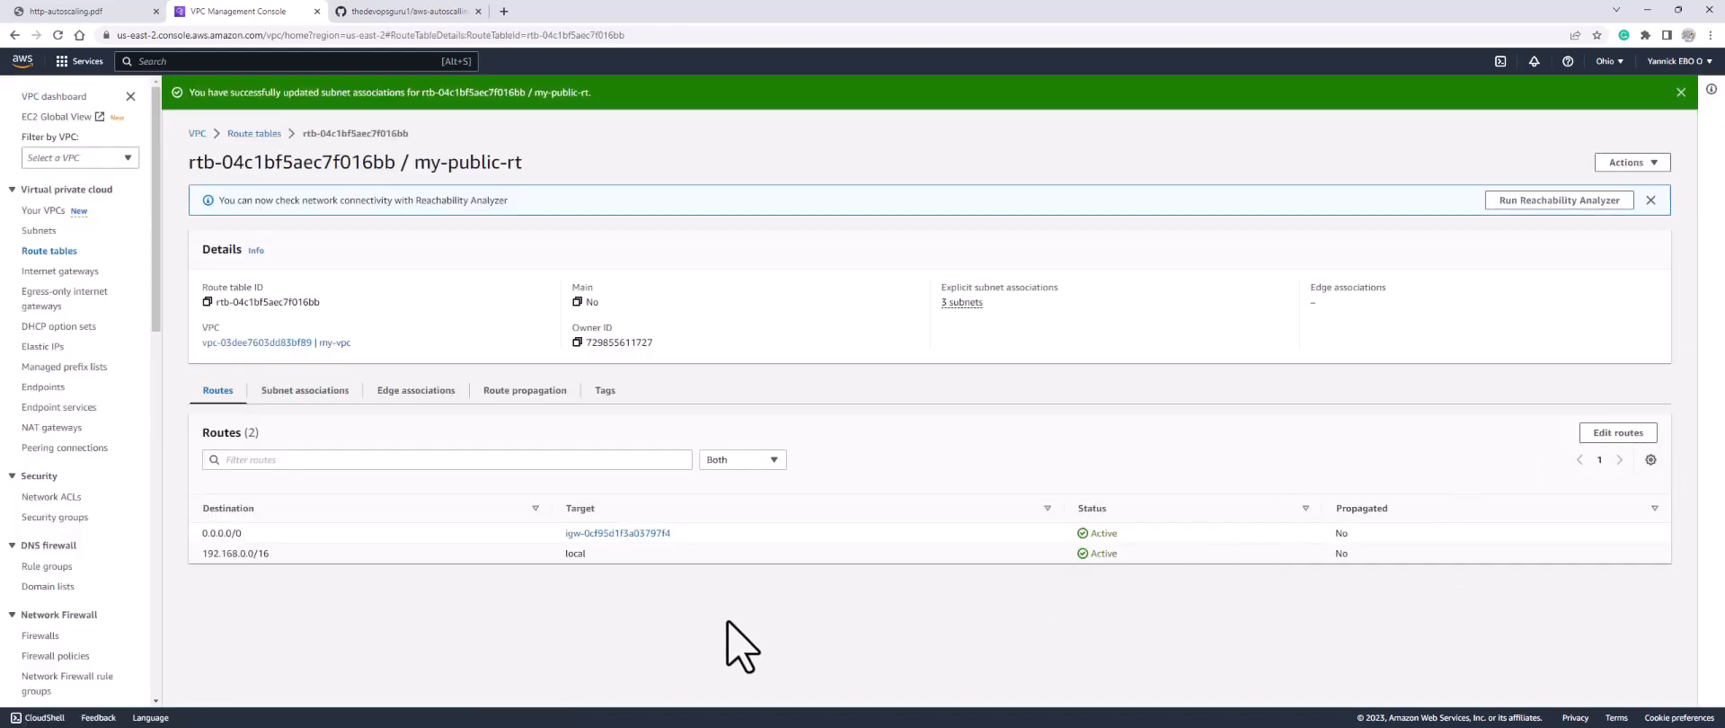
left_click(45, 255)
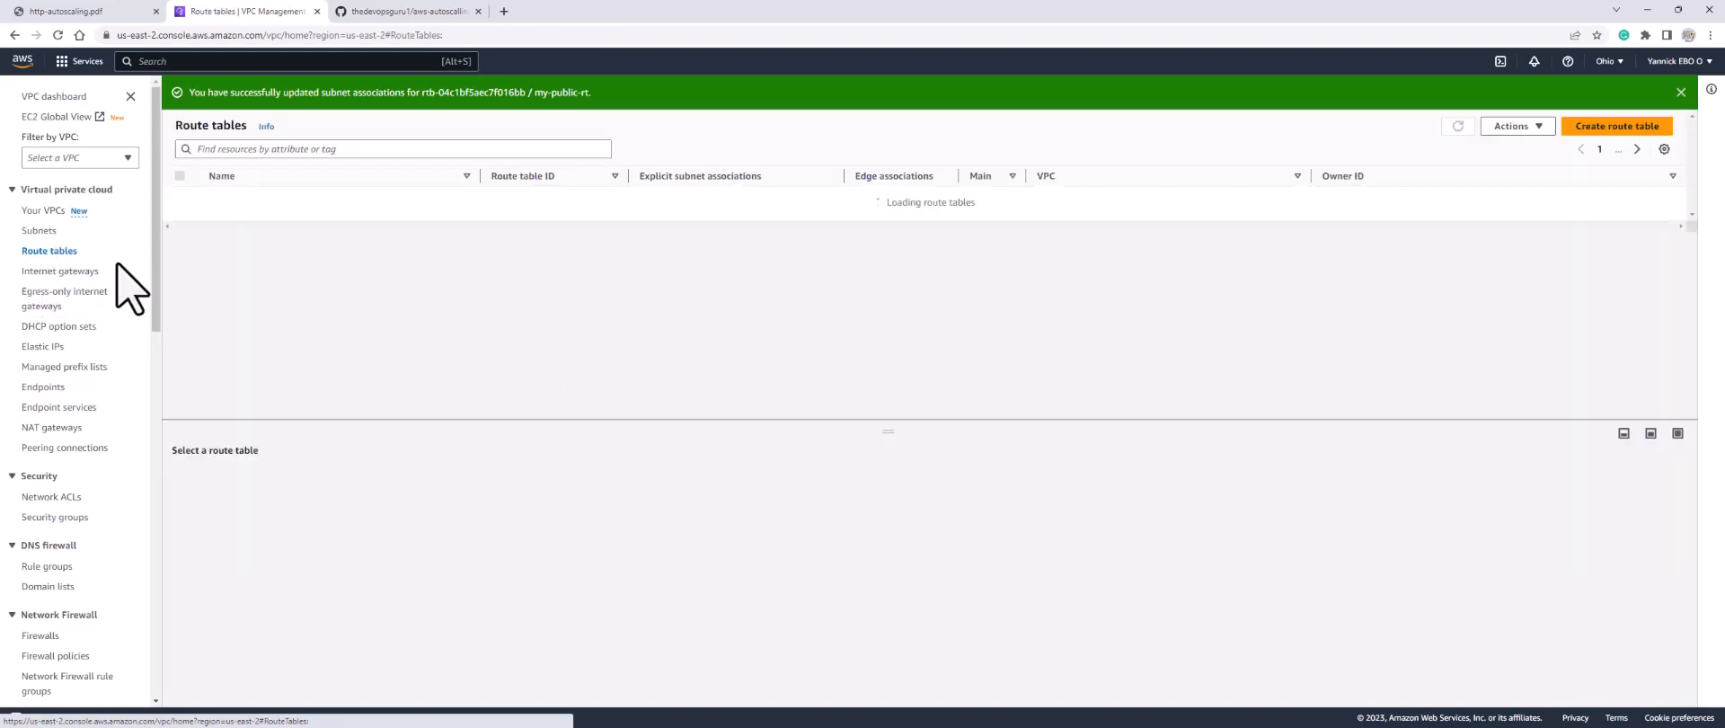
Step: Create a route table named my-private-rt in my-vpc
left_click(1608, 128)
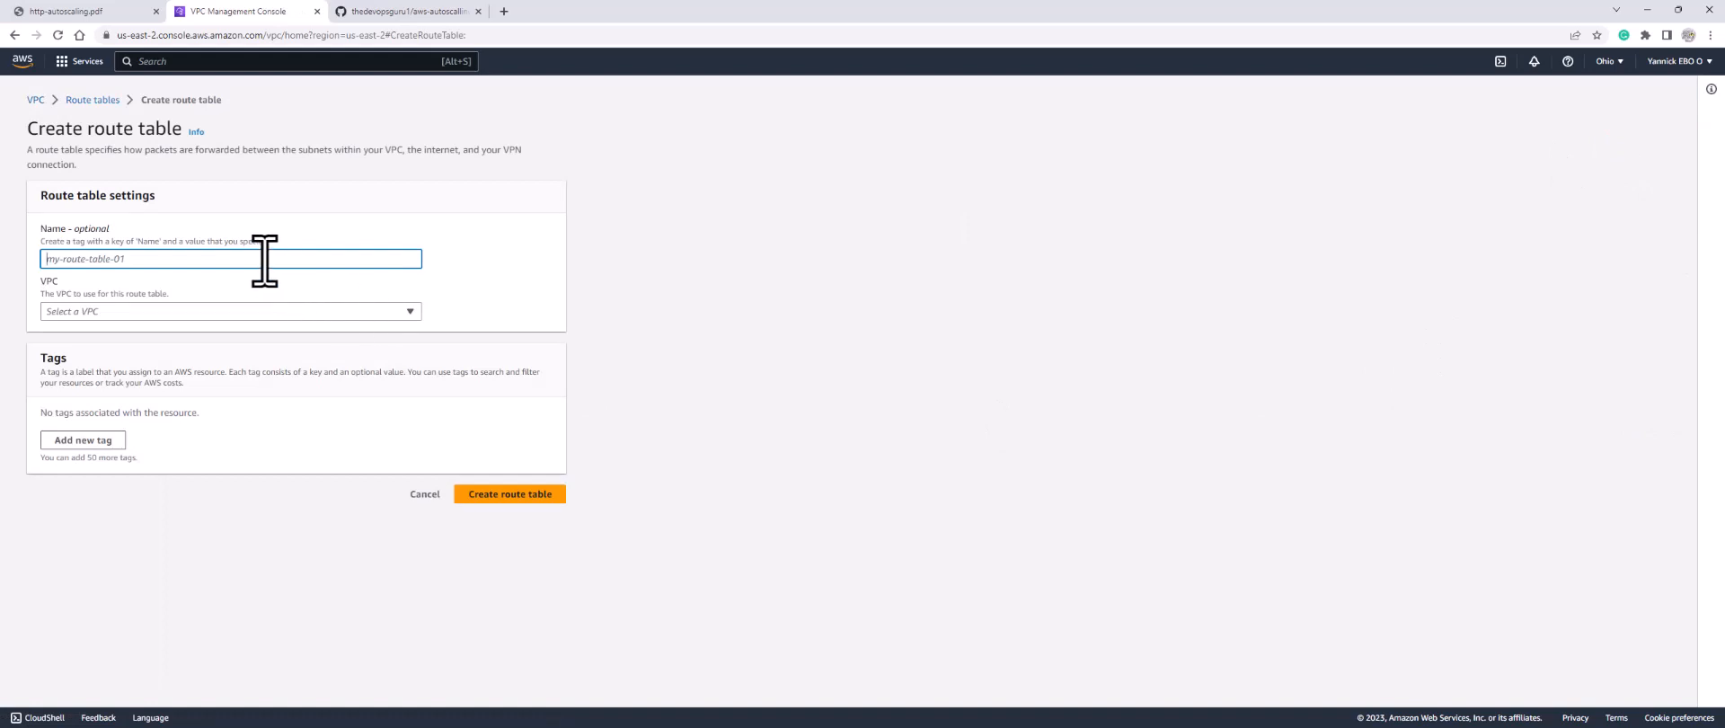
type("my-private-rt")
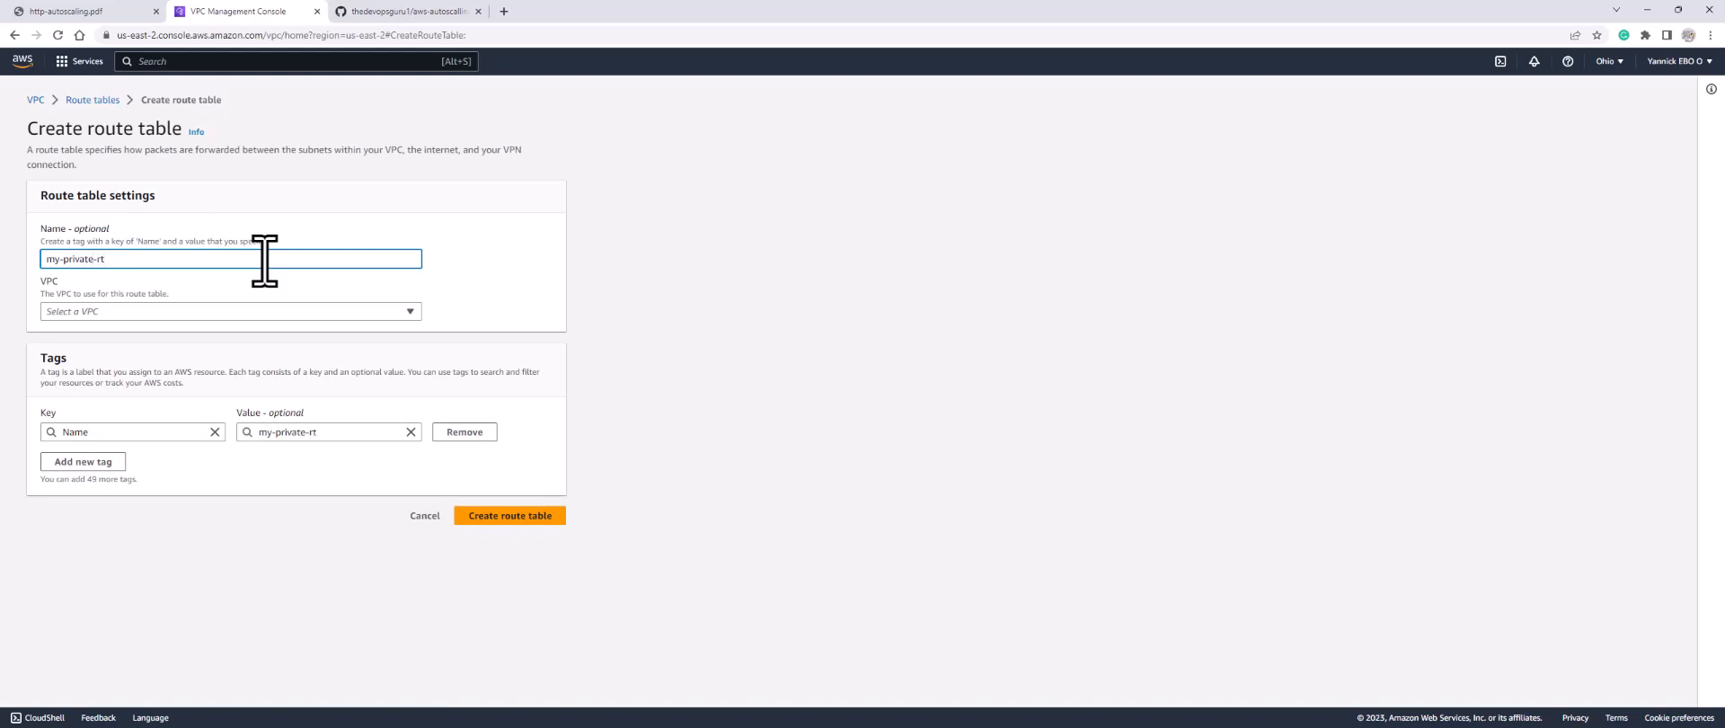
left_click(232, 312)
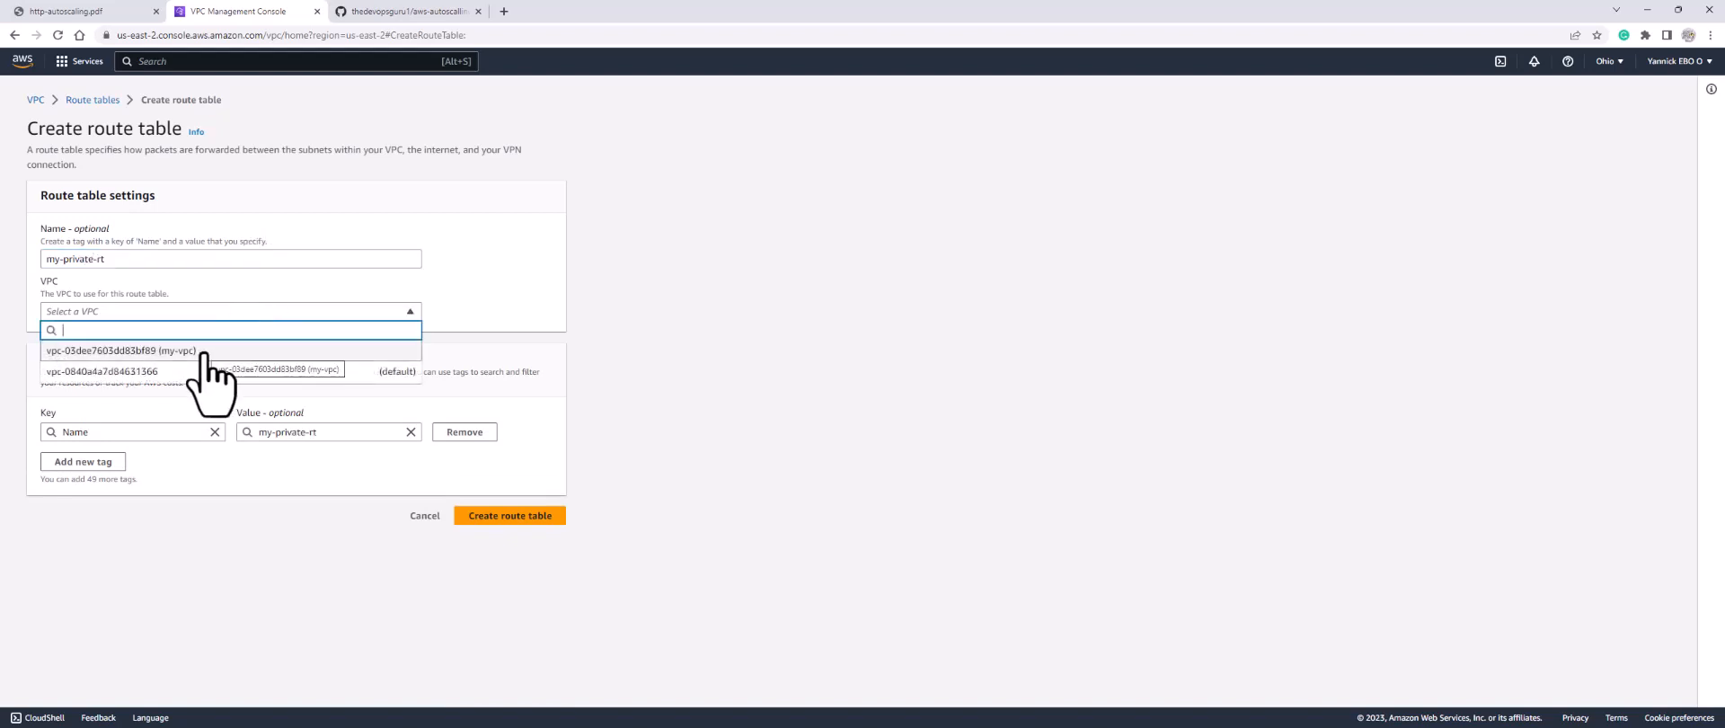
left_click(203, 353)
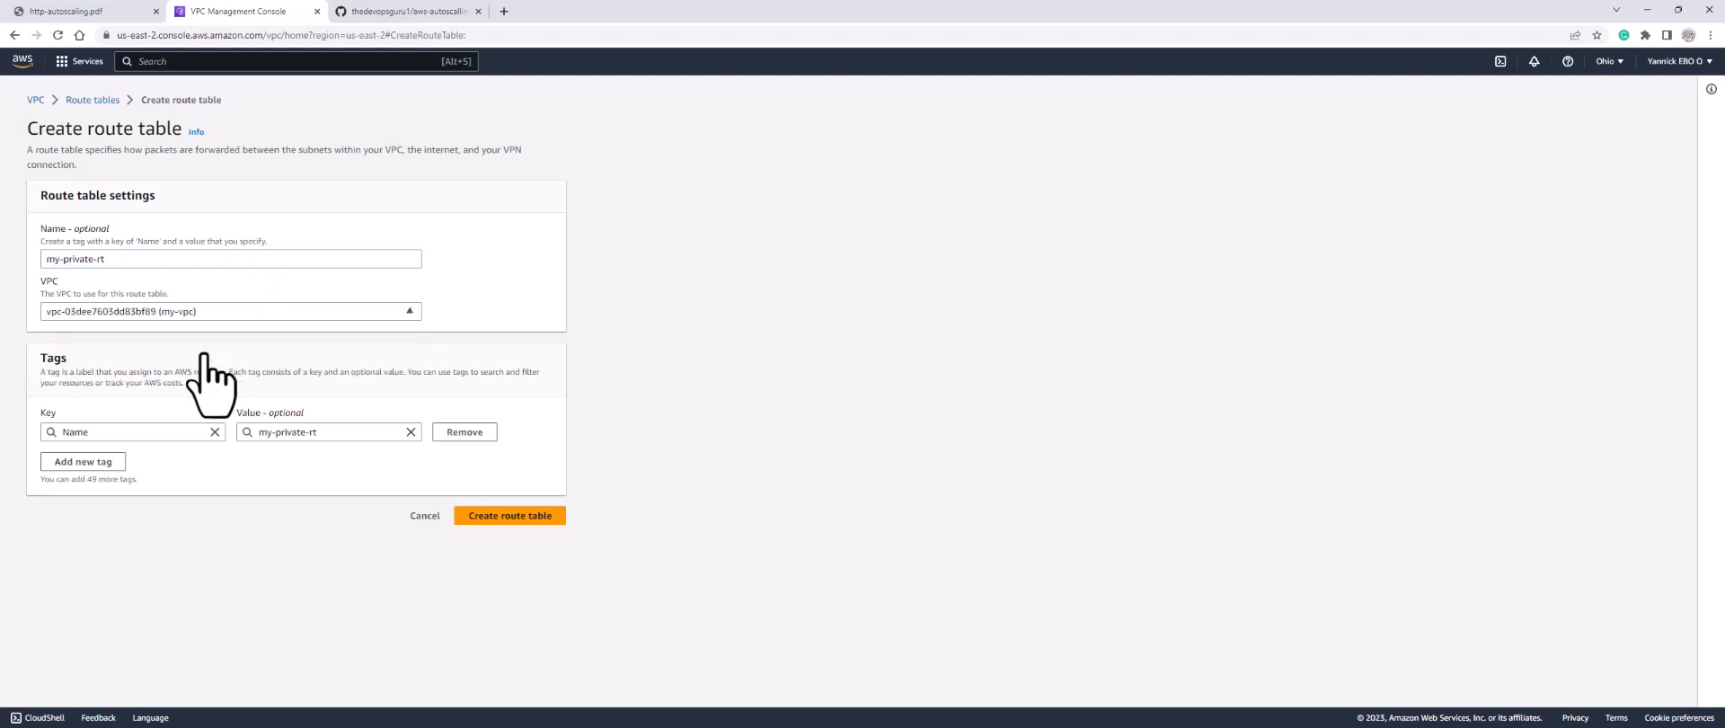
left_click(497, 516)
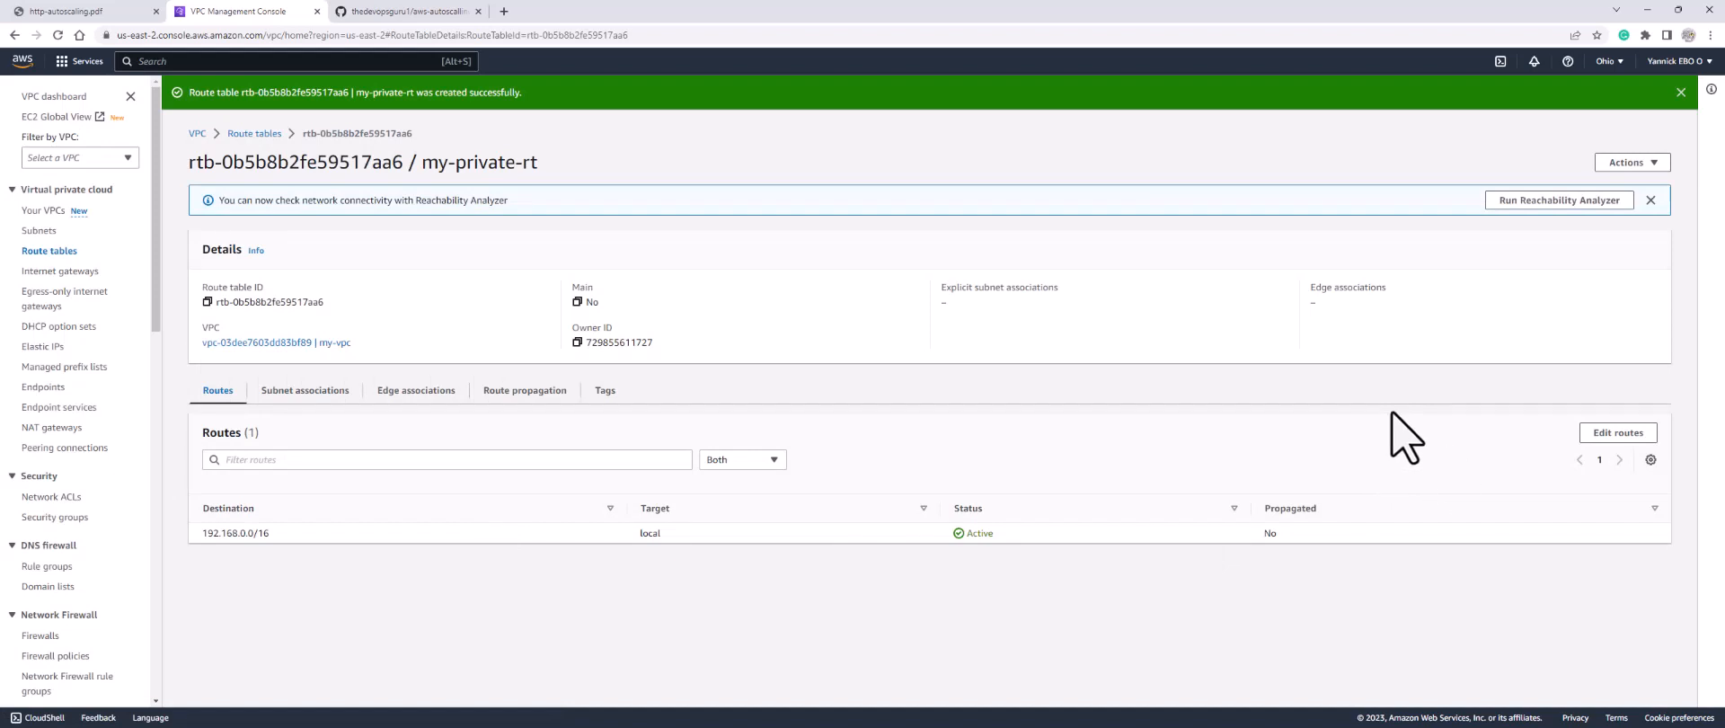
Step: Add and save a 0.0.0.0/0 route in my-private-rt targeting NAT gateway nat-1
left_click(1620, 439)
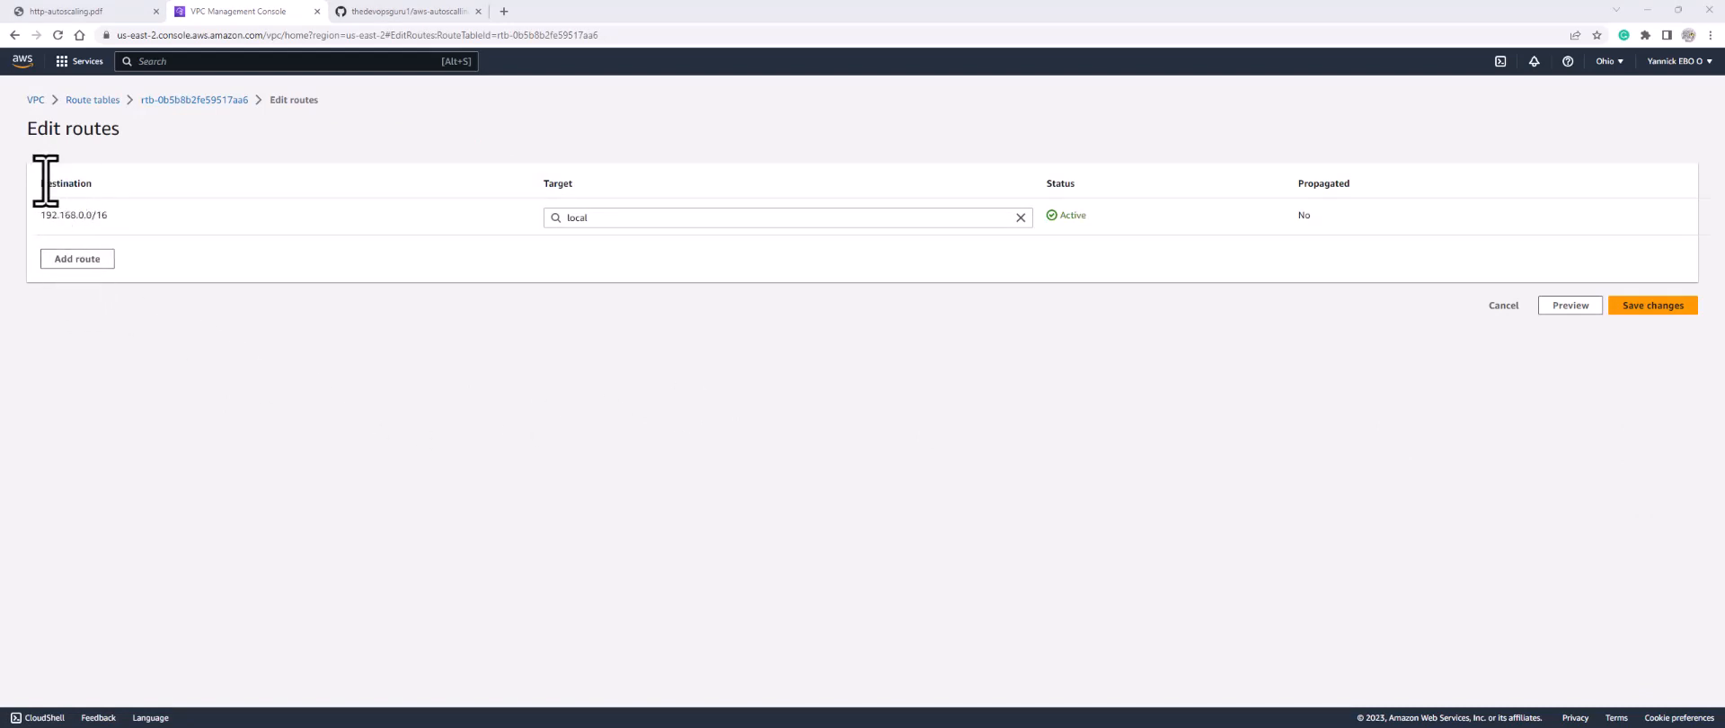
left_click(77, 259)
left_click(84, 256)
type("0.0.0.0/0")
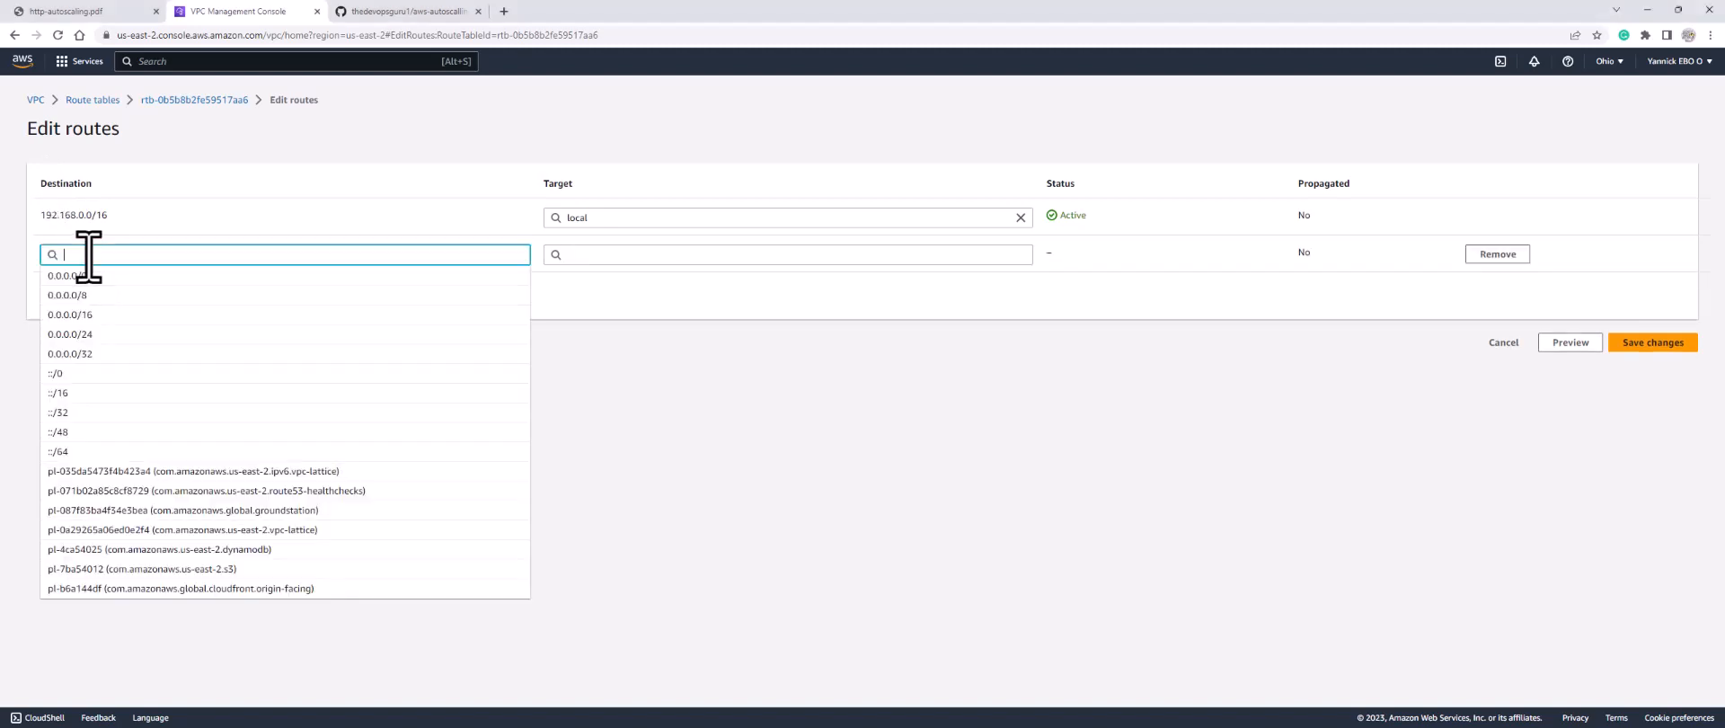
left_click(586, 254)
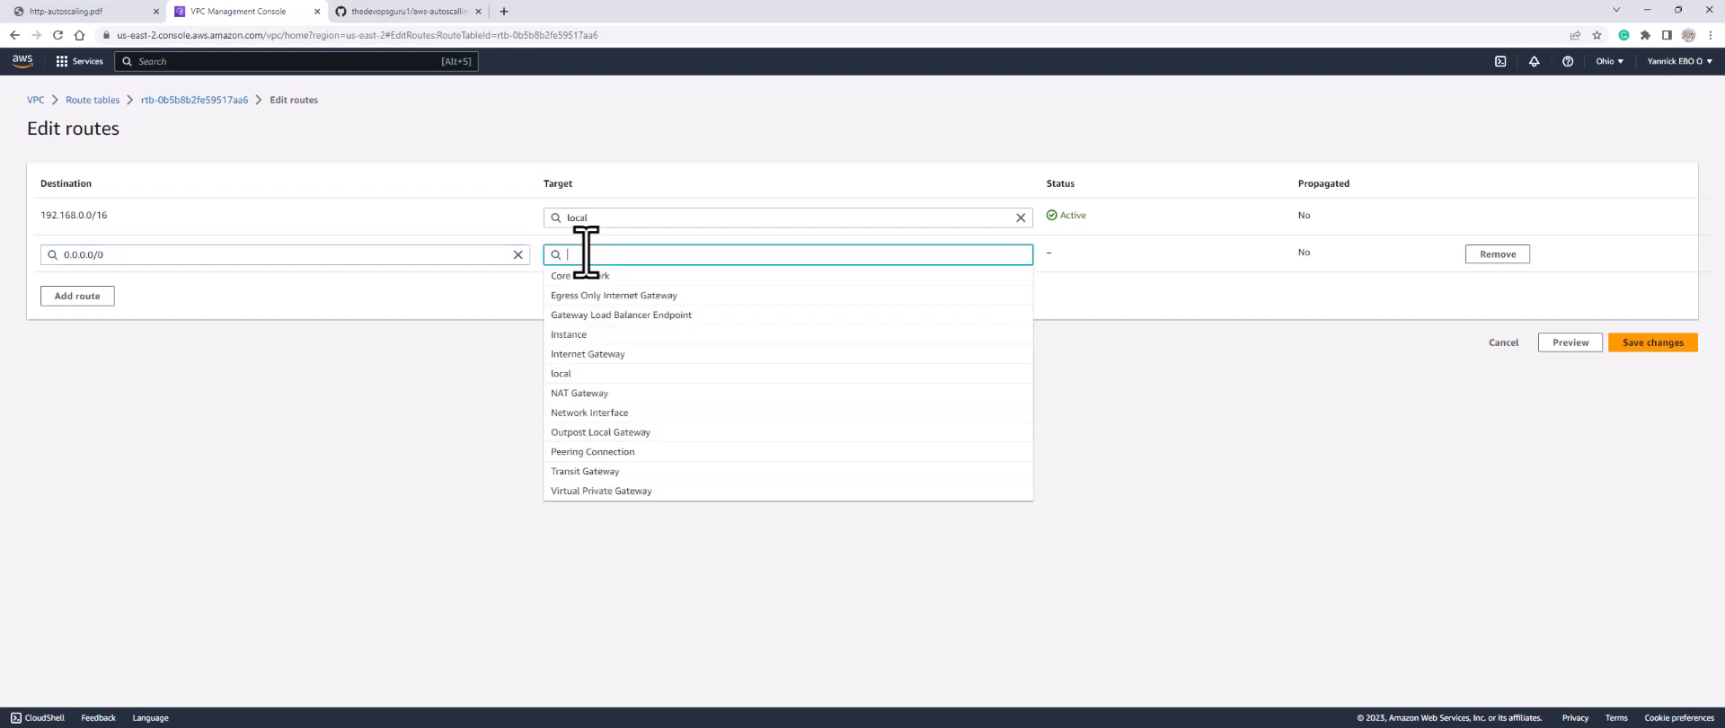
left_click(576, 394)
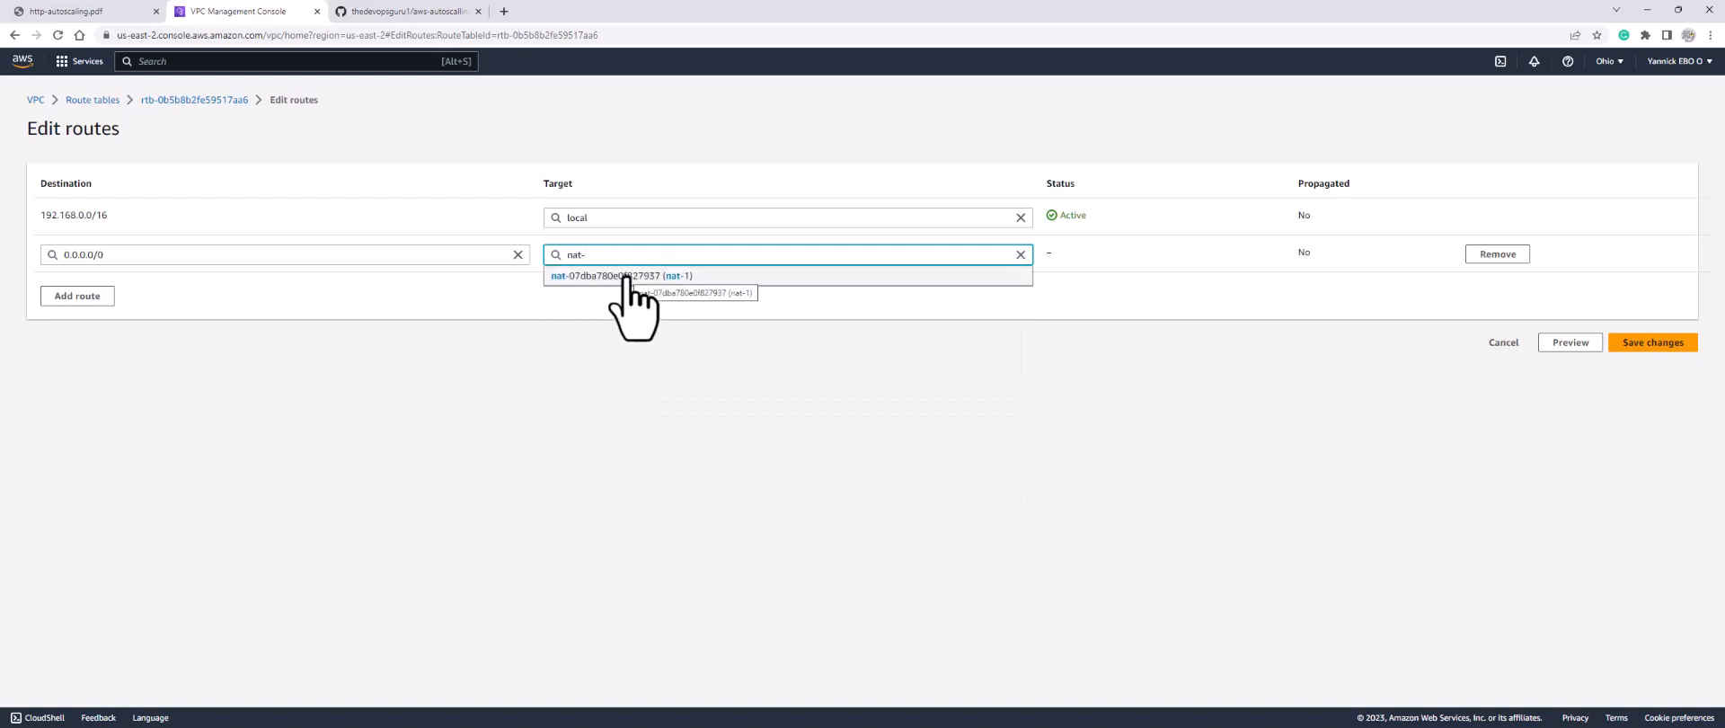
left_click(629, 276)
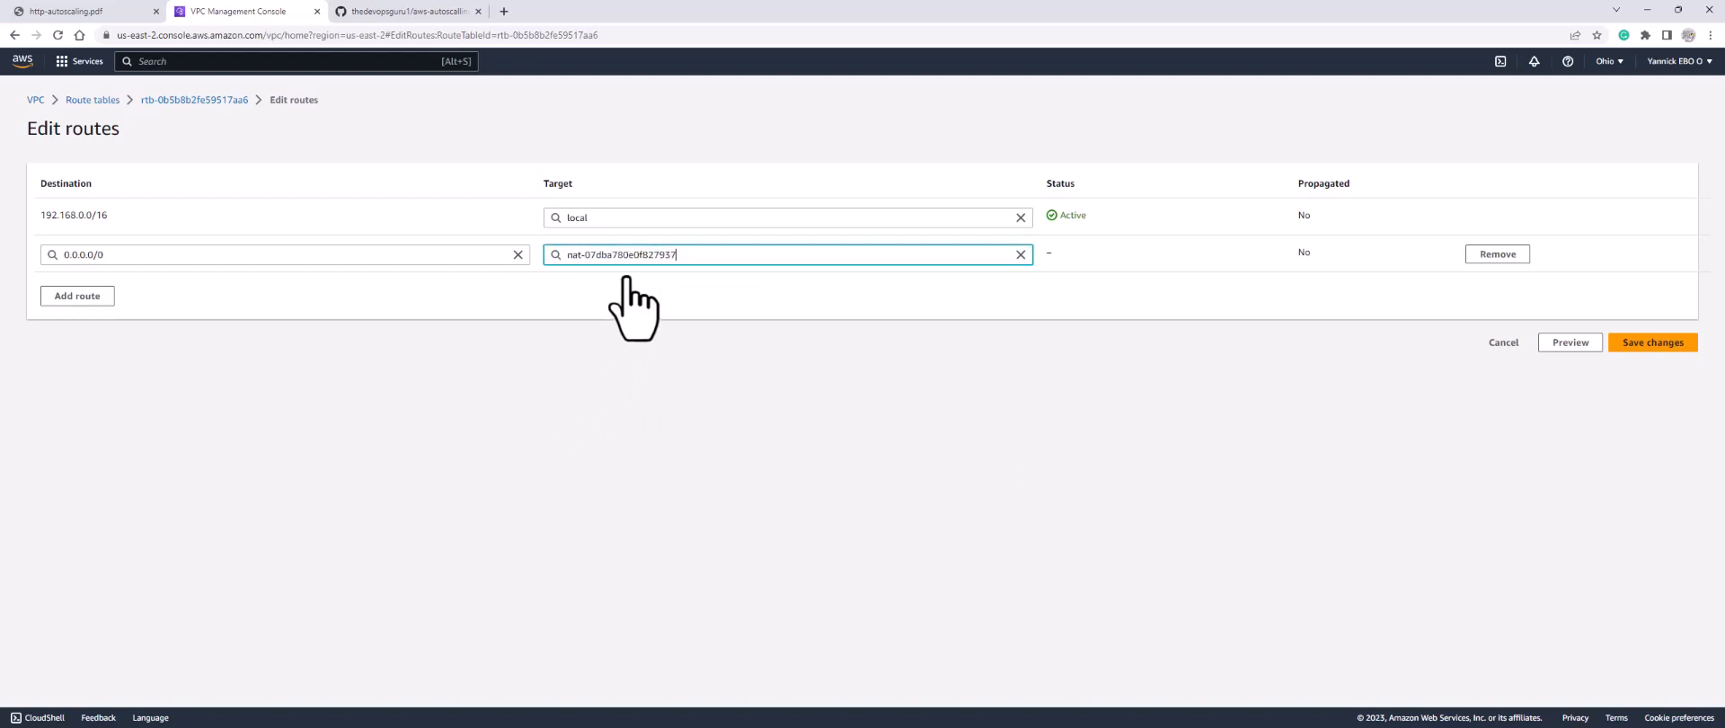
left_click(1652, 343)
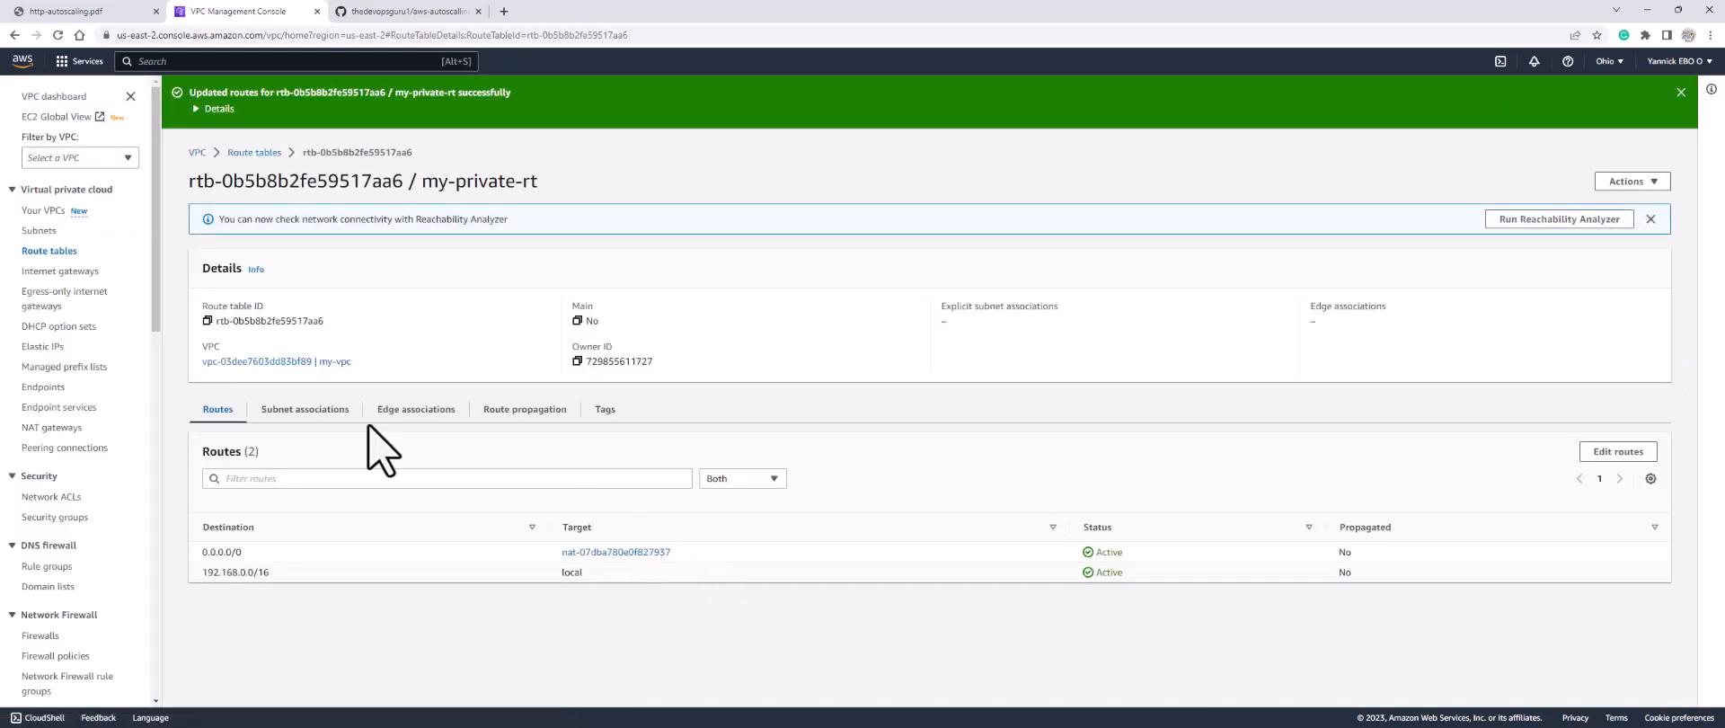
left_click(310, 411)
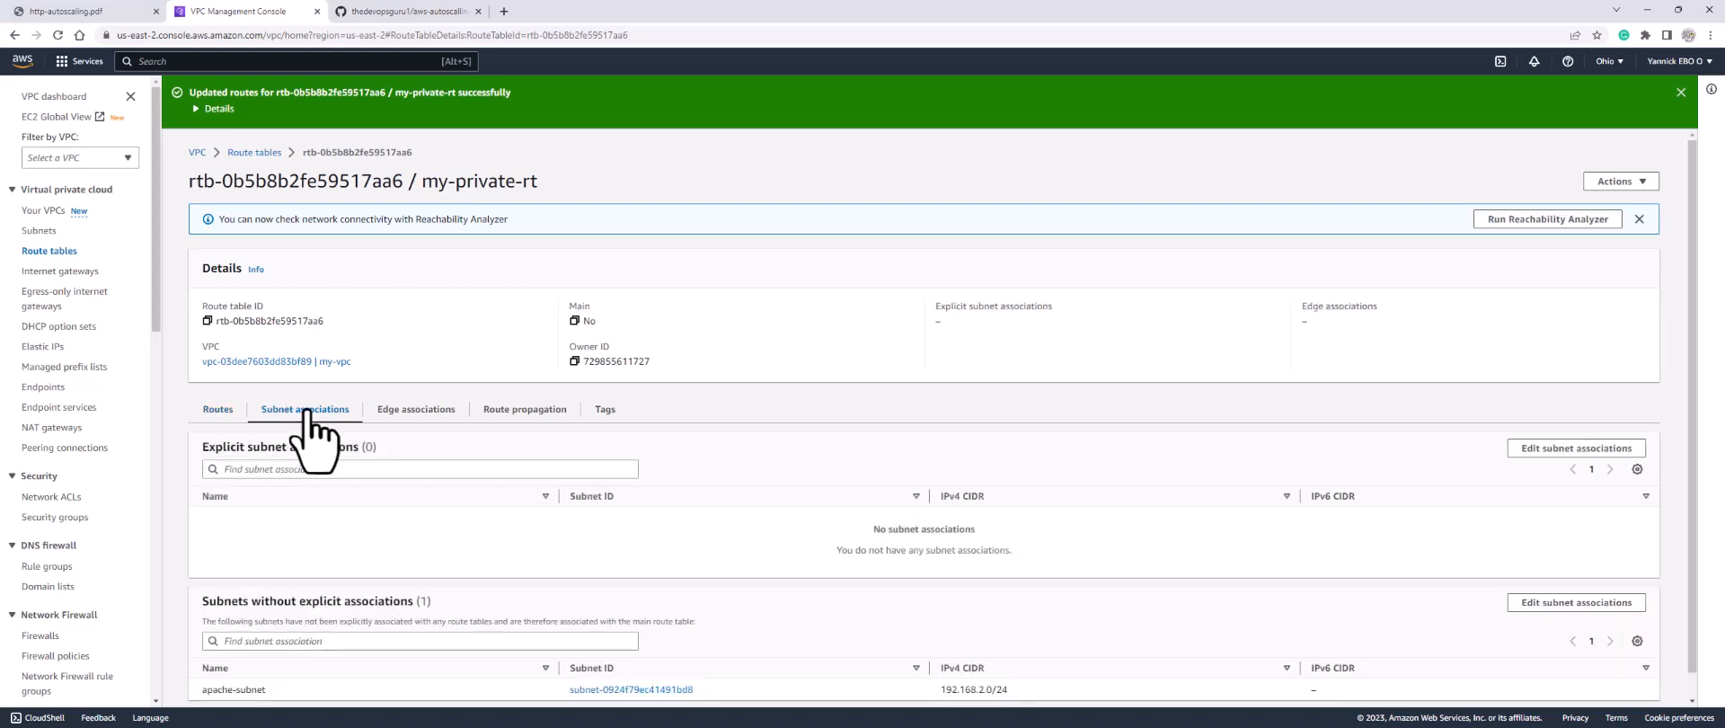
Step: Tick apache-subnet in my-private-rt's subnet associations and save
left_click(1568, 450)
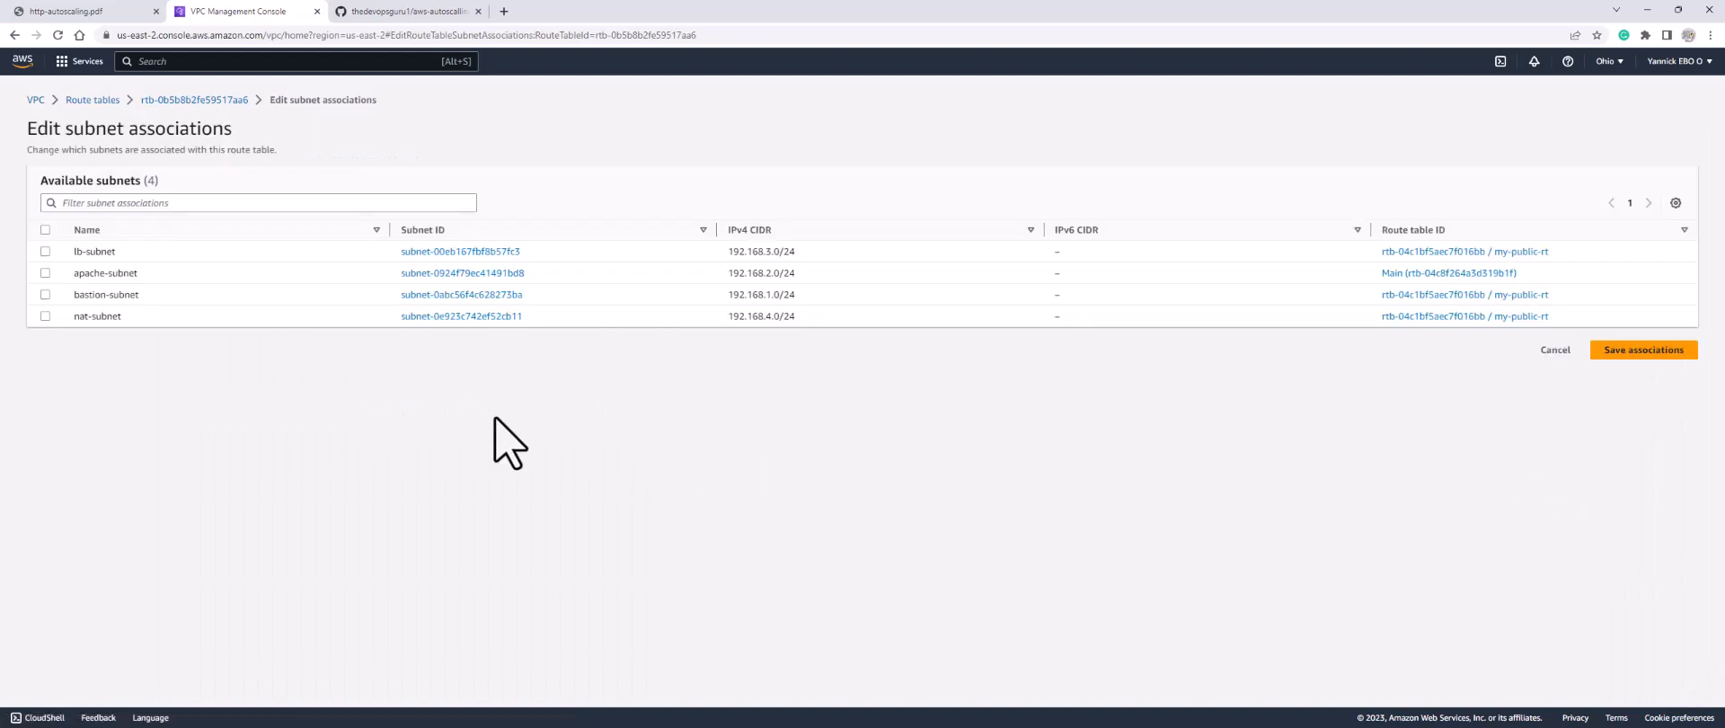
left_click(45, 274)
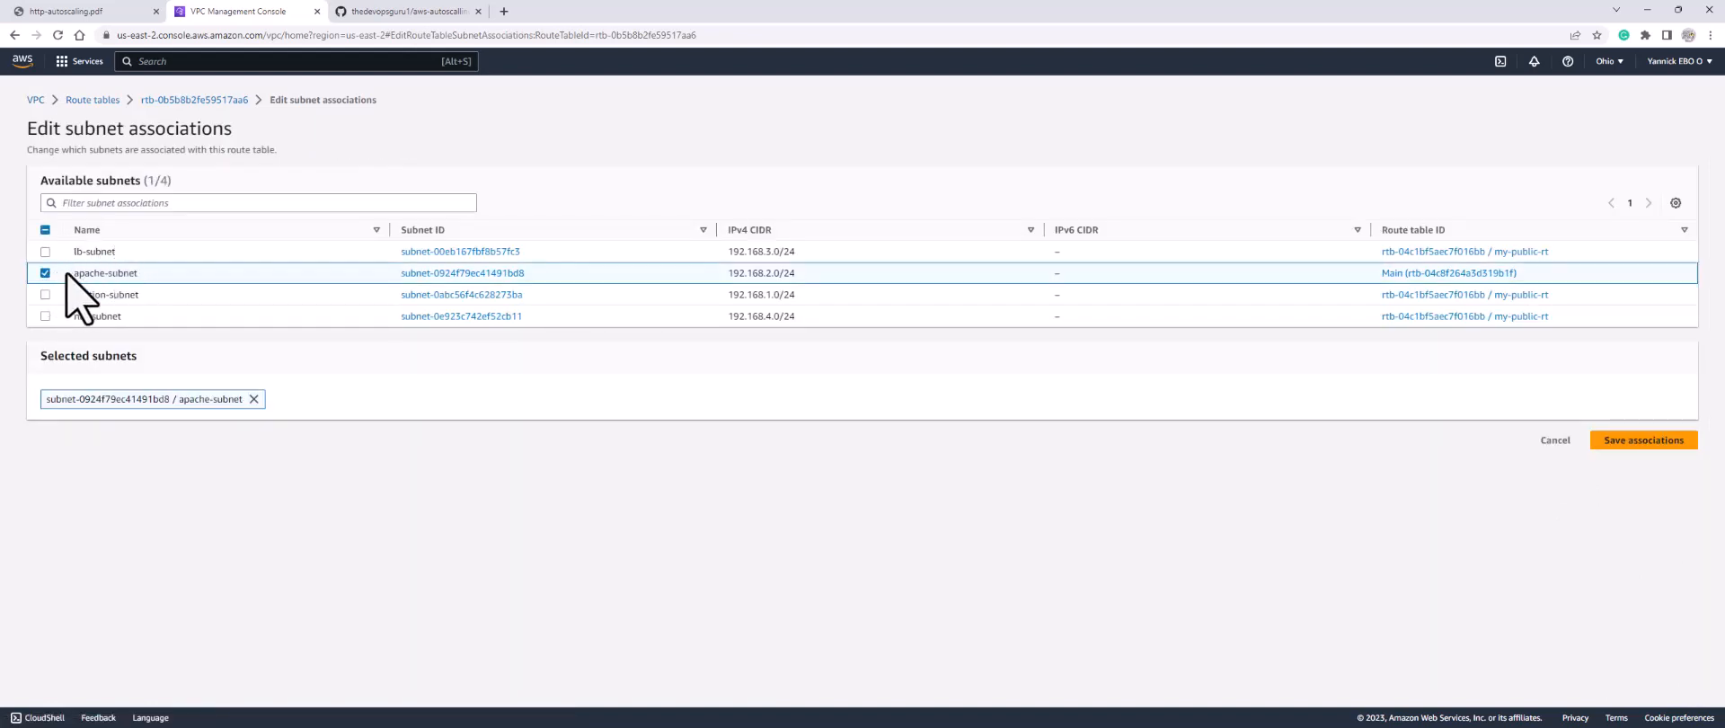
left_click(1661, 445)
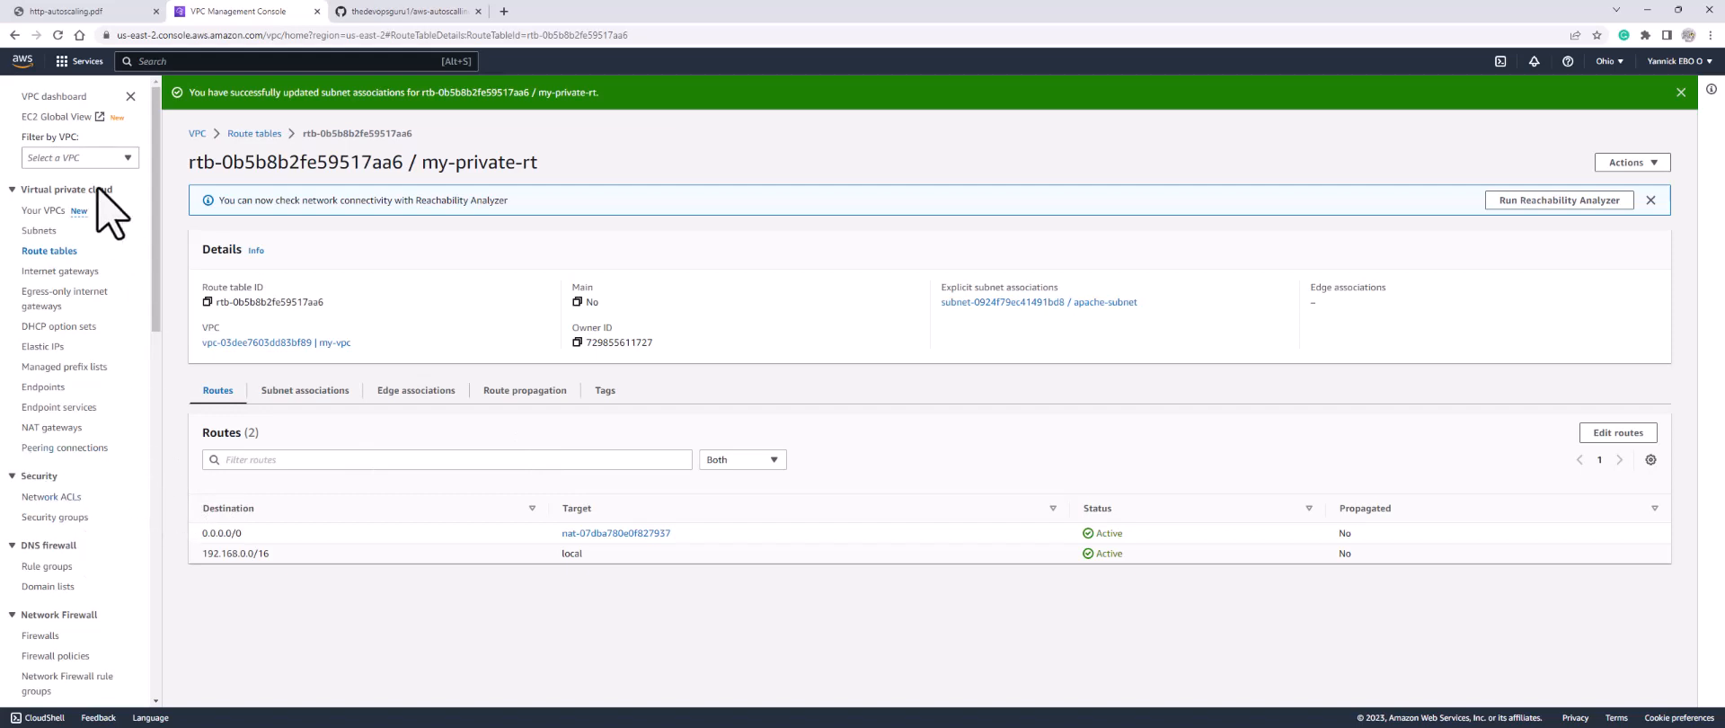
Step: Open a new EC2 instance launch form and name the instance bastion
left_click(84, 67)
left_click(308, 266)
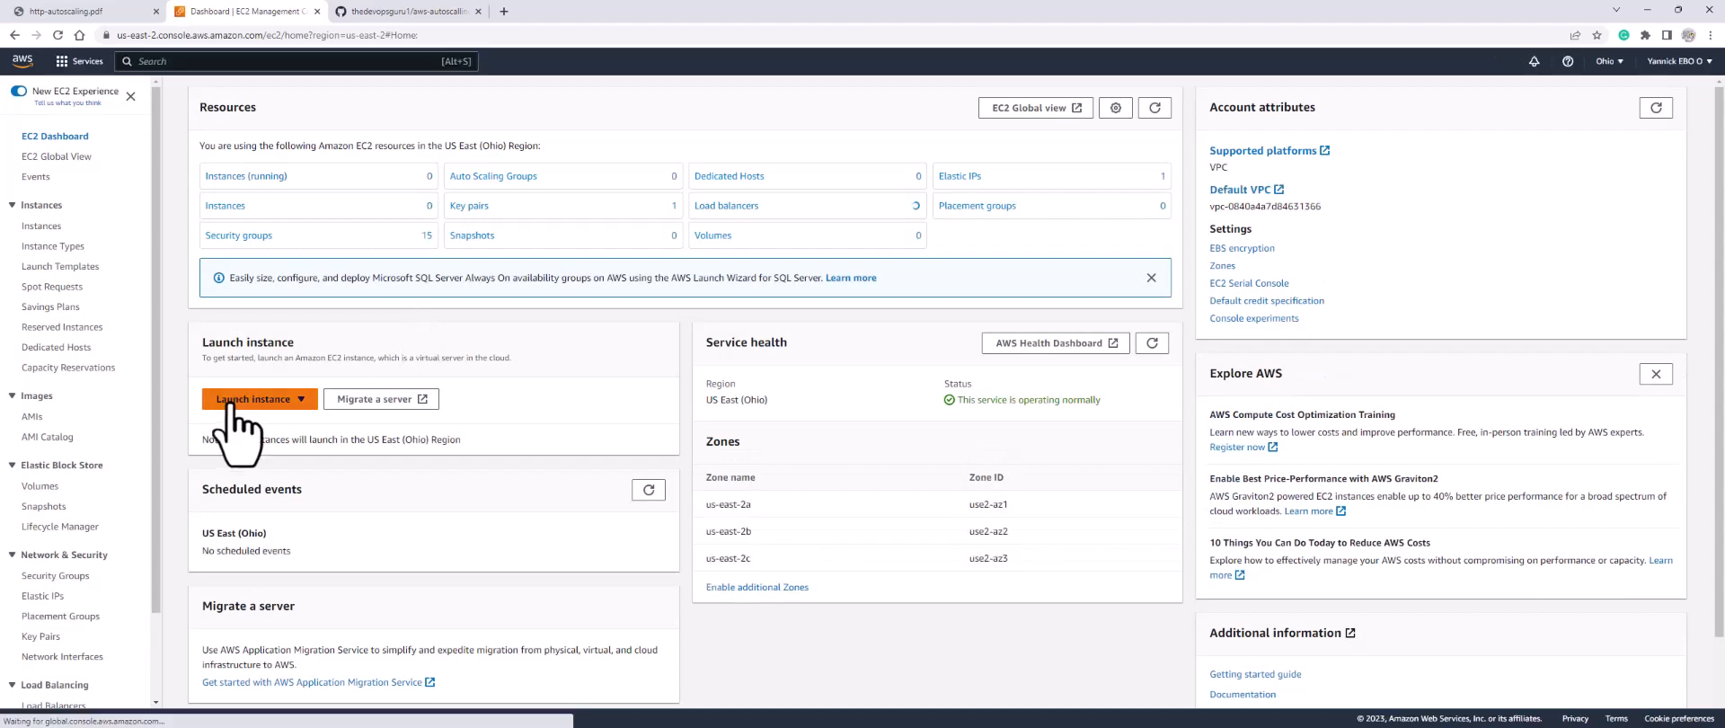
left_click(249, 401)
left_click(246, 420)
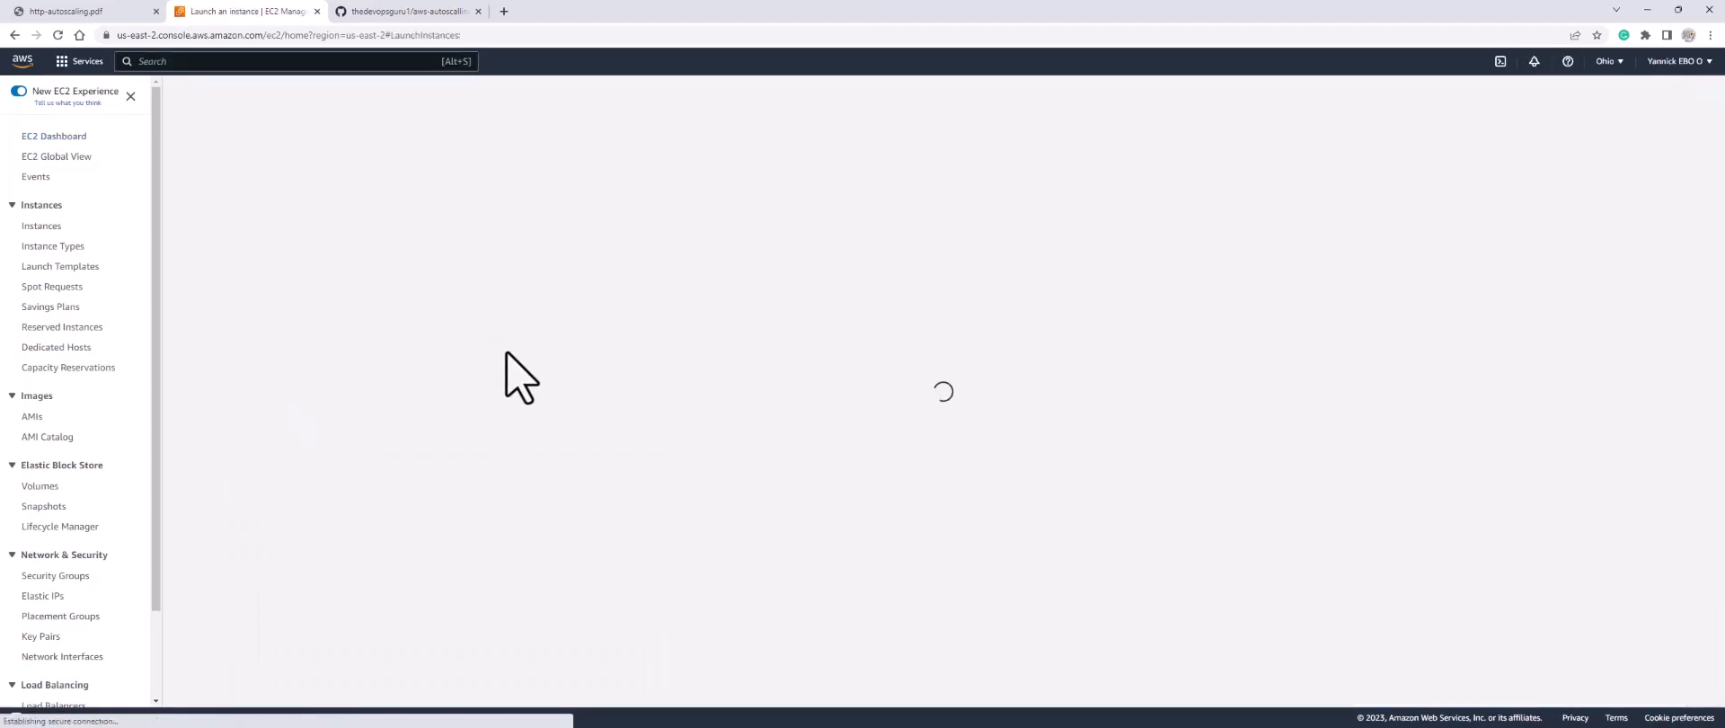
left_click(321, 287)
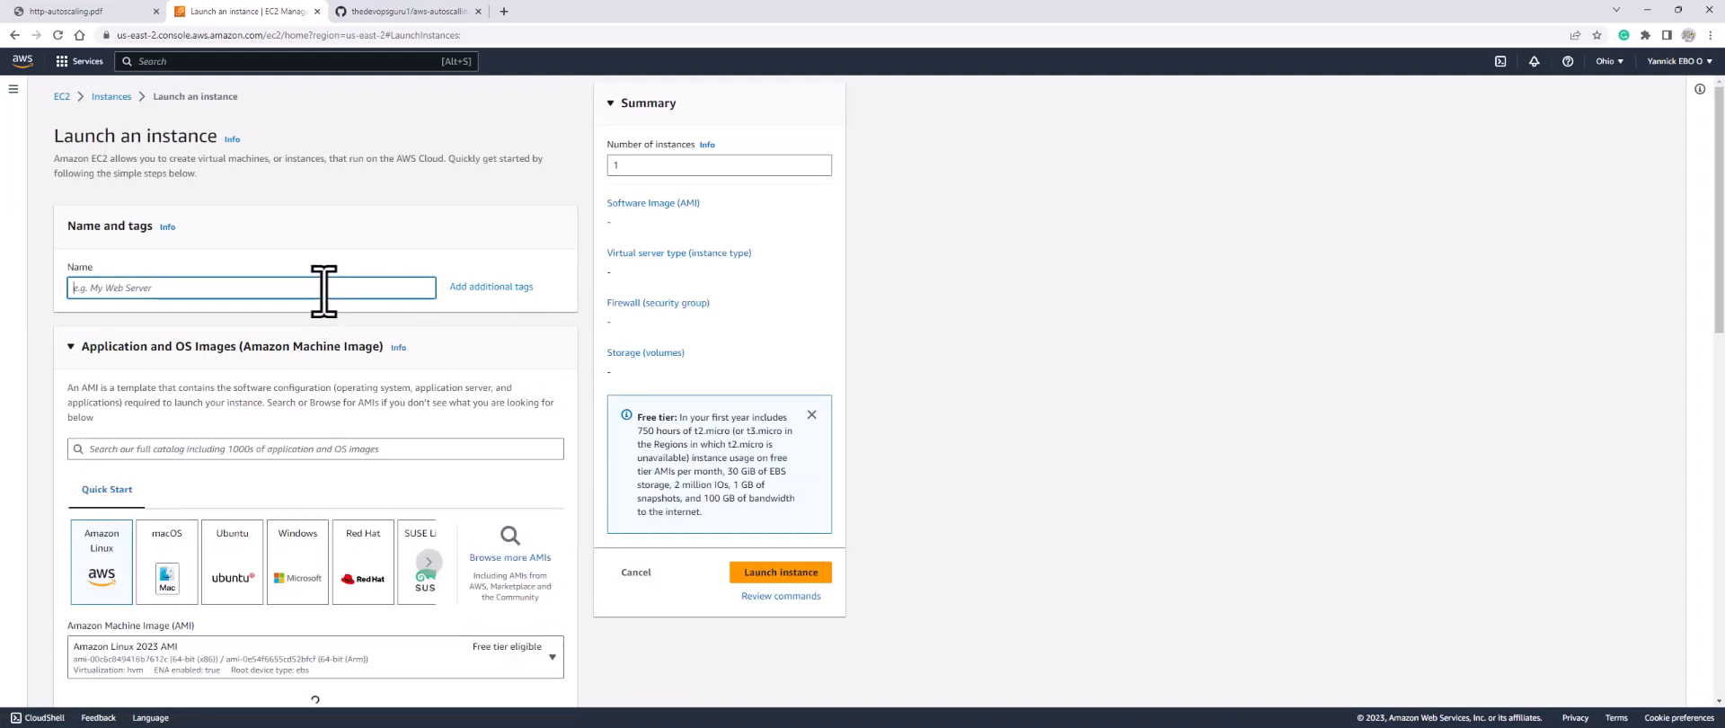
type("bastion")
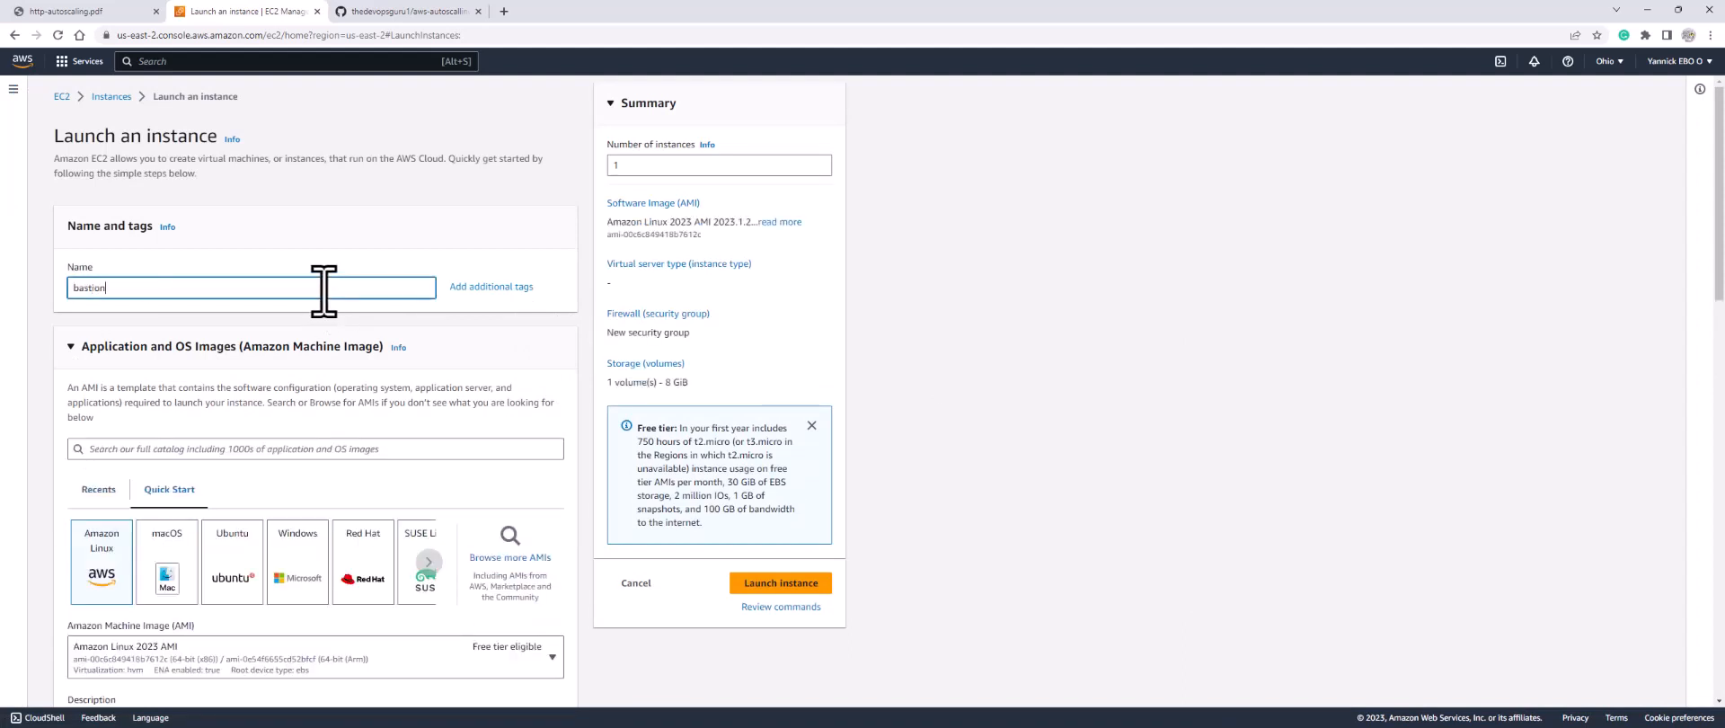
Step: Search the machine image catalog for 'centos 7'
left_click(405, 450)
type("c")
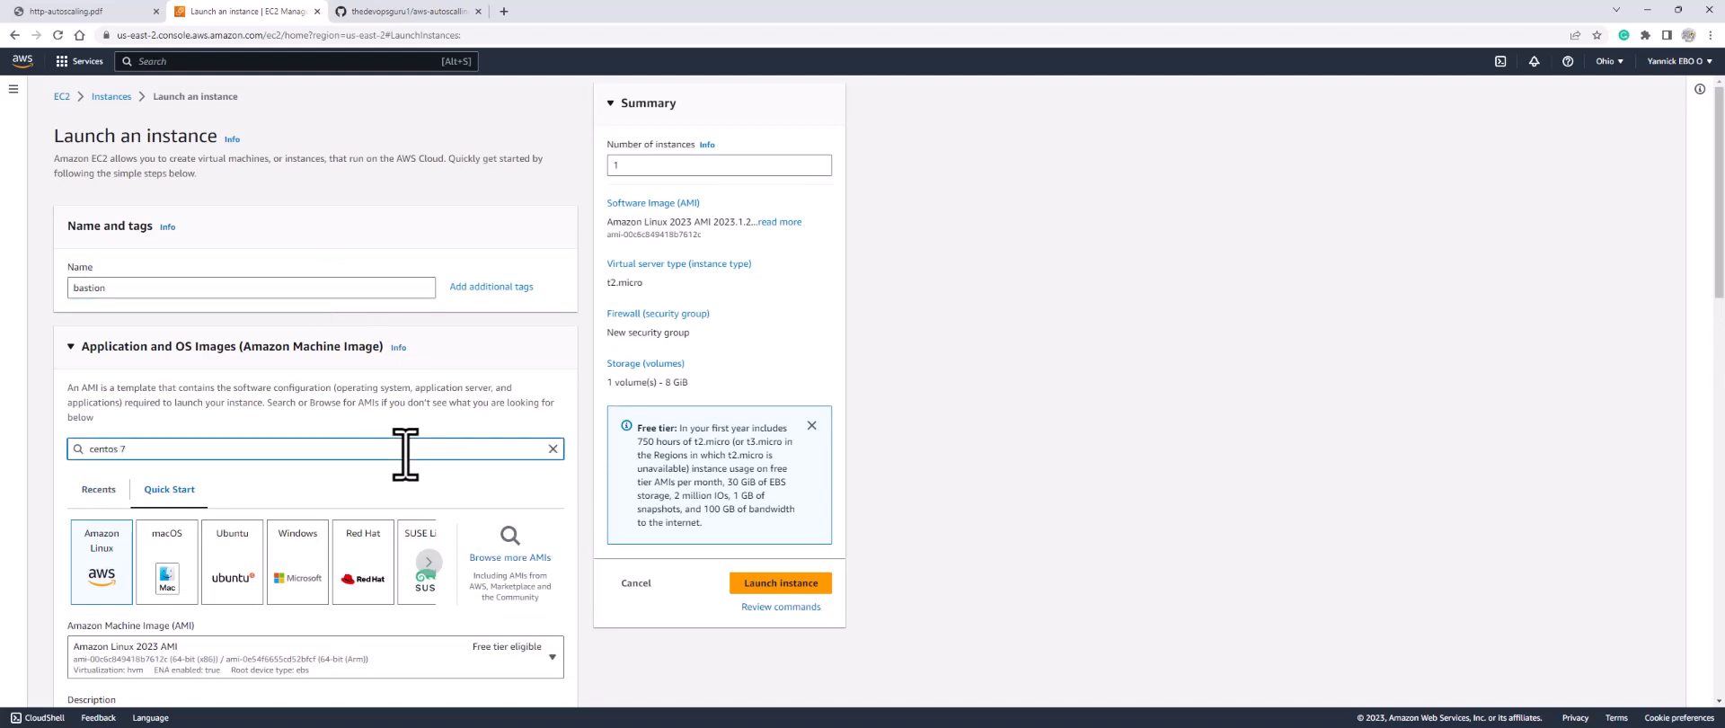
type("entos 7")
key("Return")
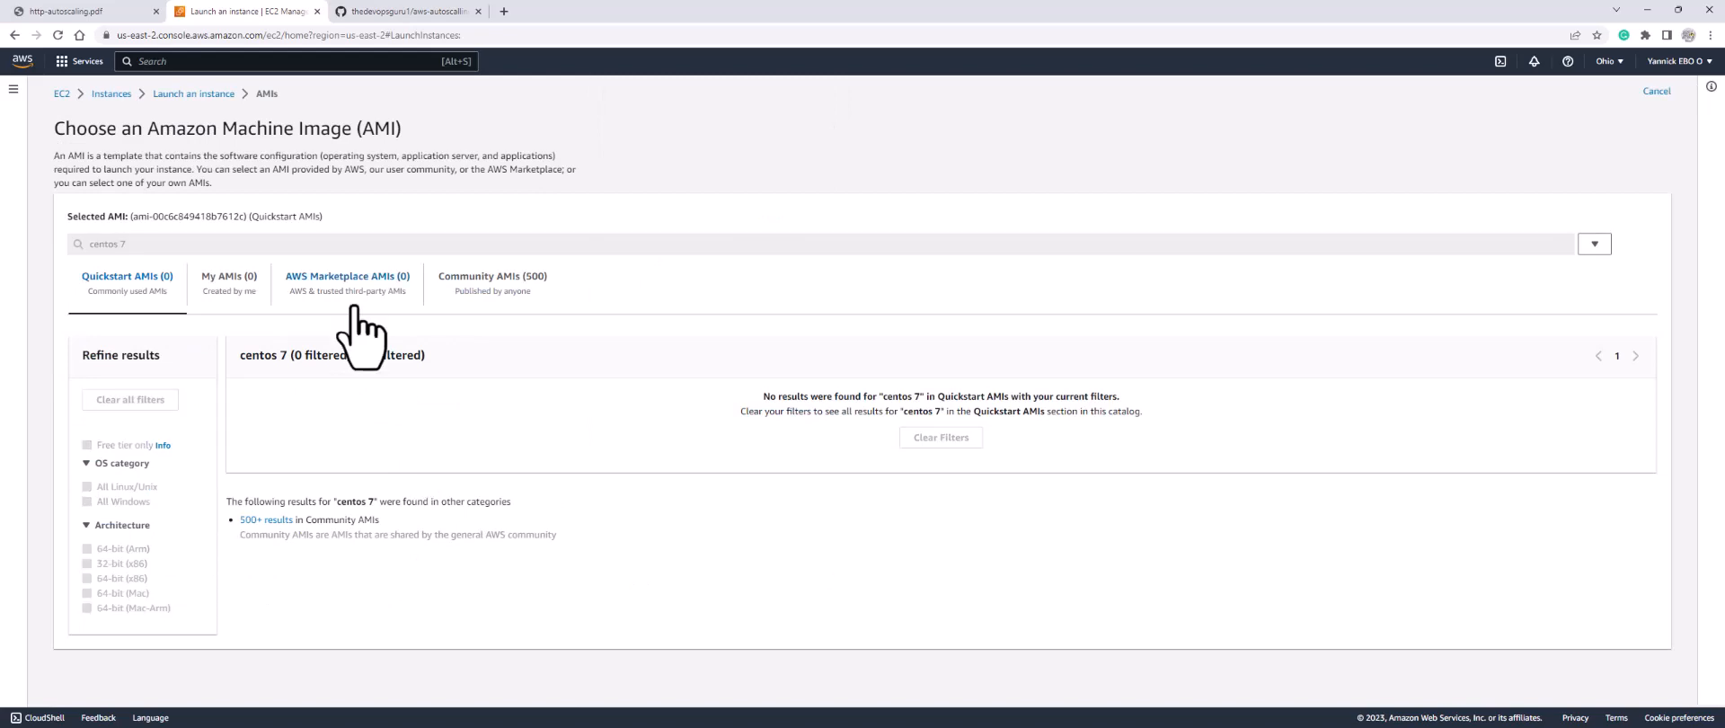
Step: Choose the AWS Marketplace image CentOS 7 (x86_64) - with Updates HVM and confirm it
left_click(359, 298)
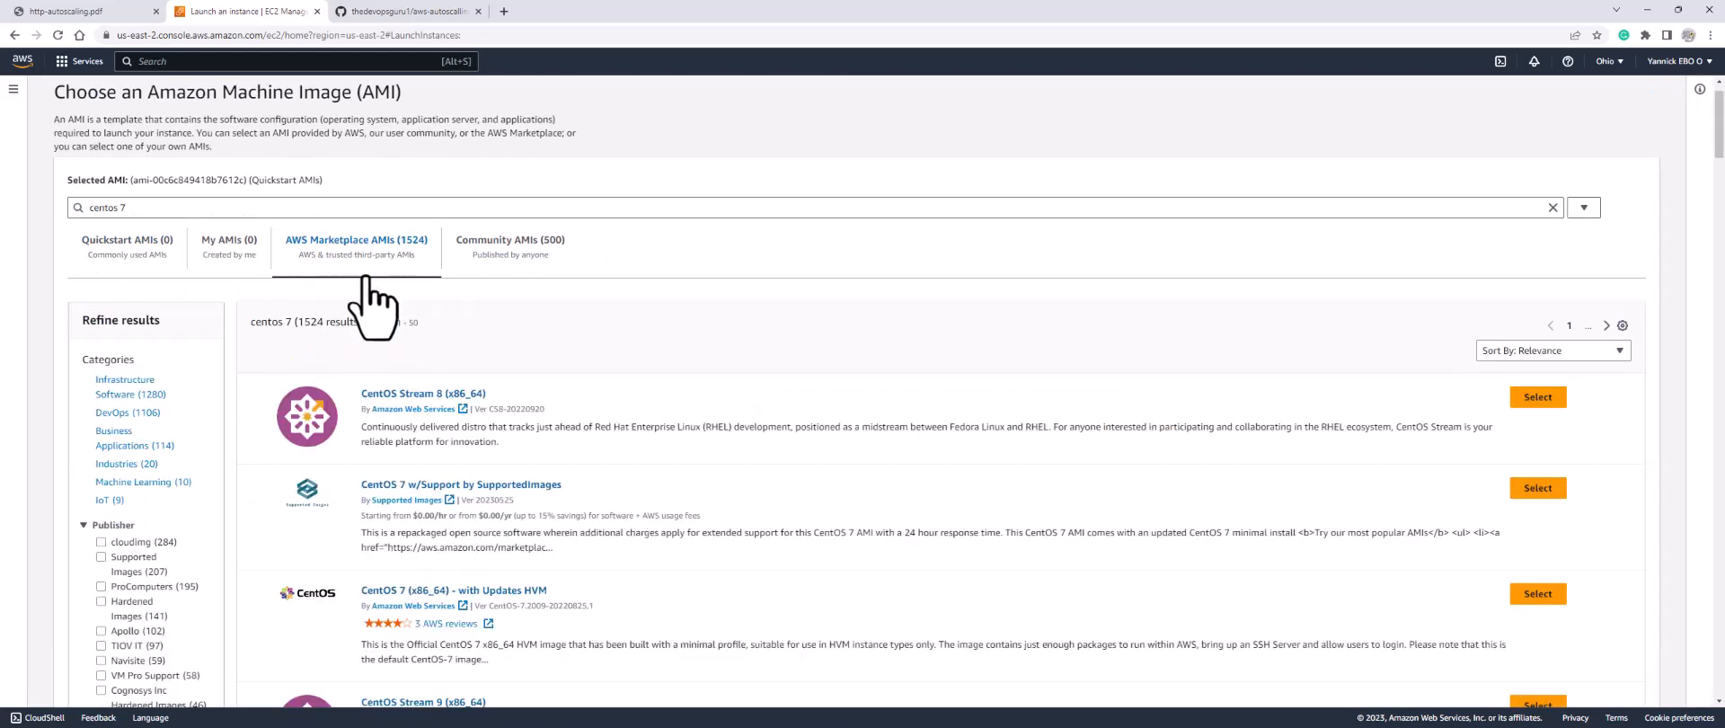
scroll(893, 563, "down", 2)
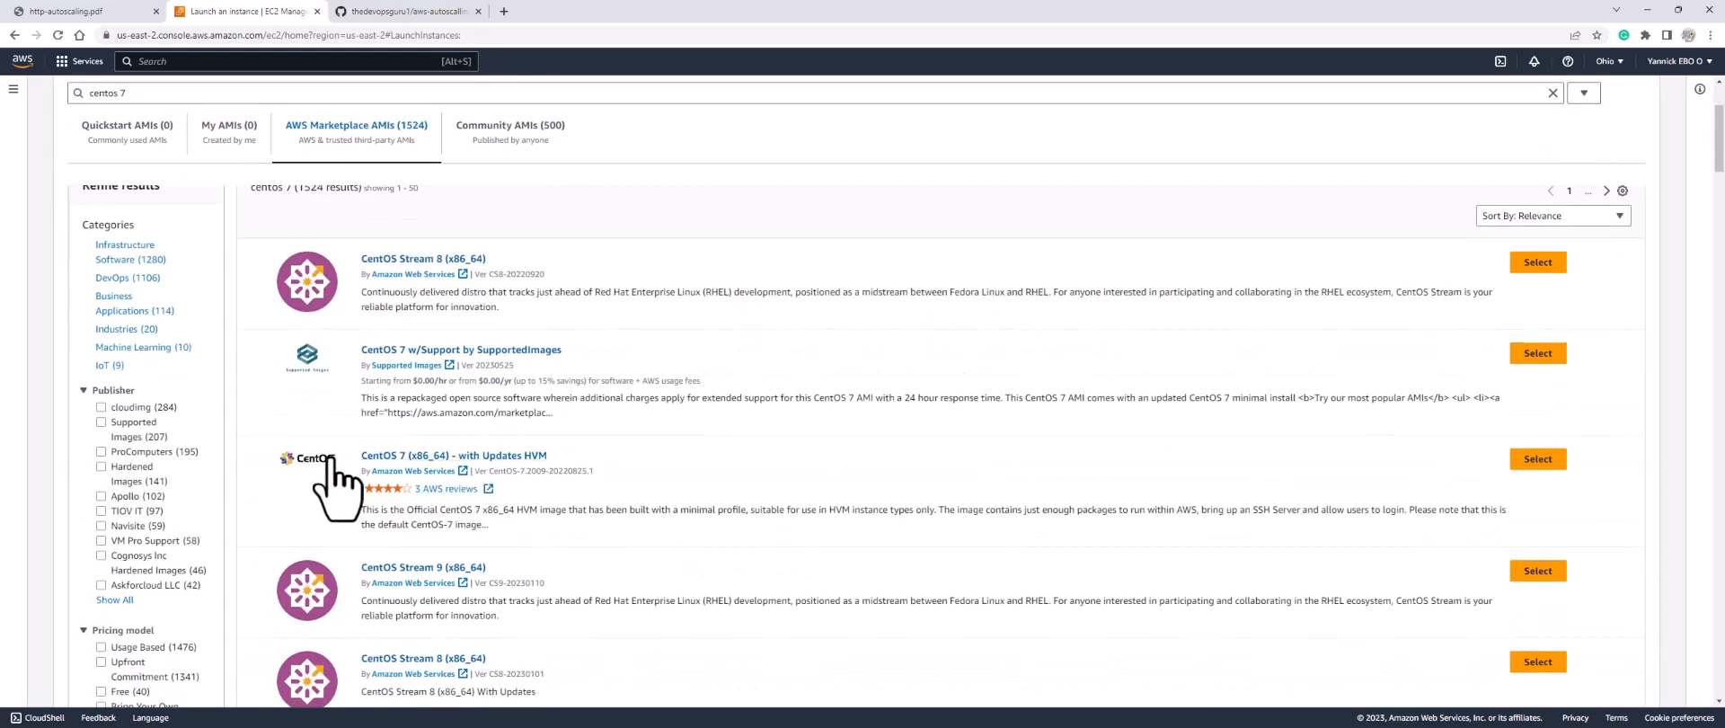
left_click(1524, 458)
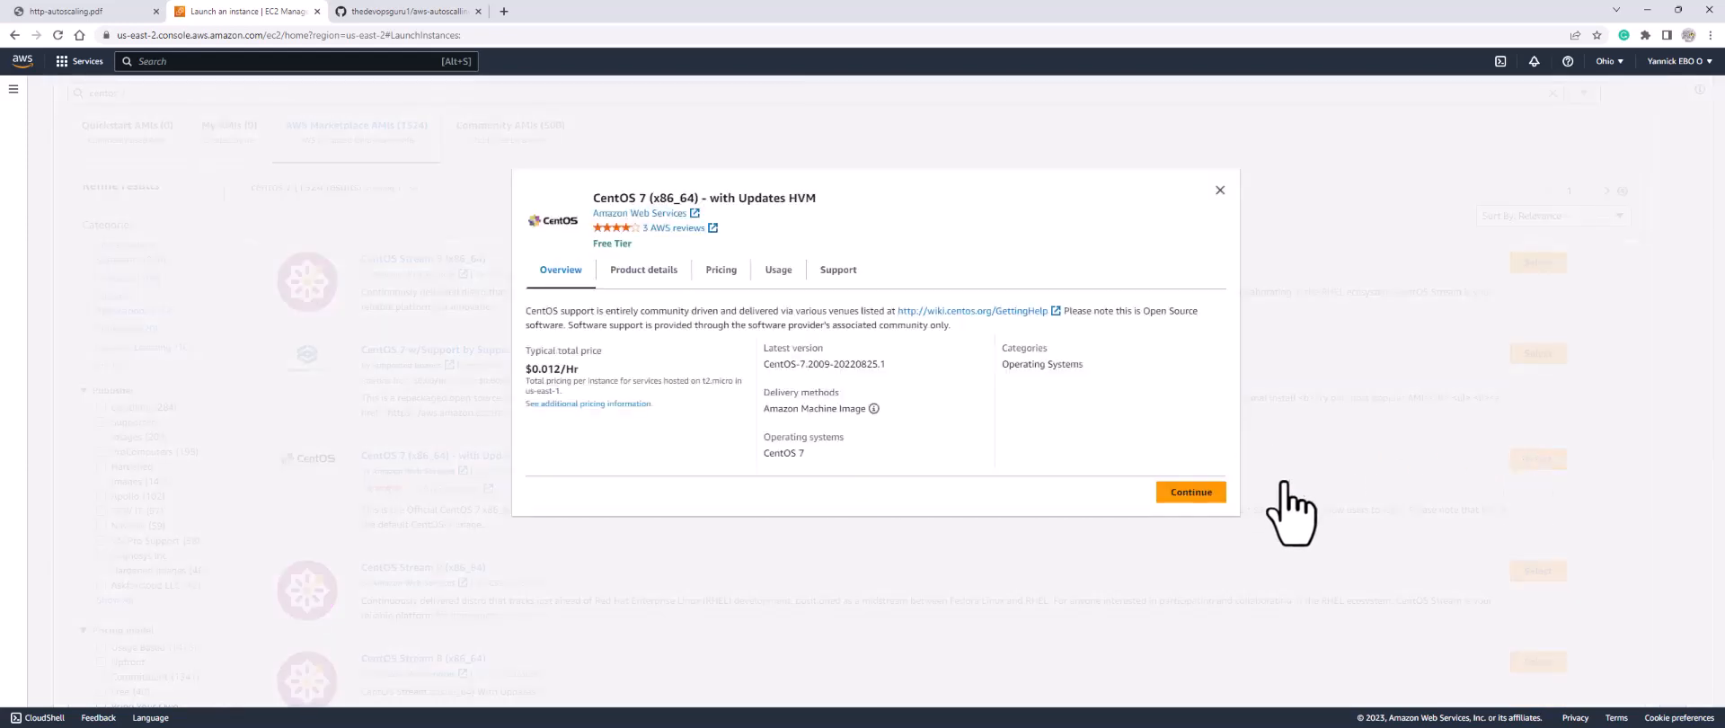
left_click(1202, 496)
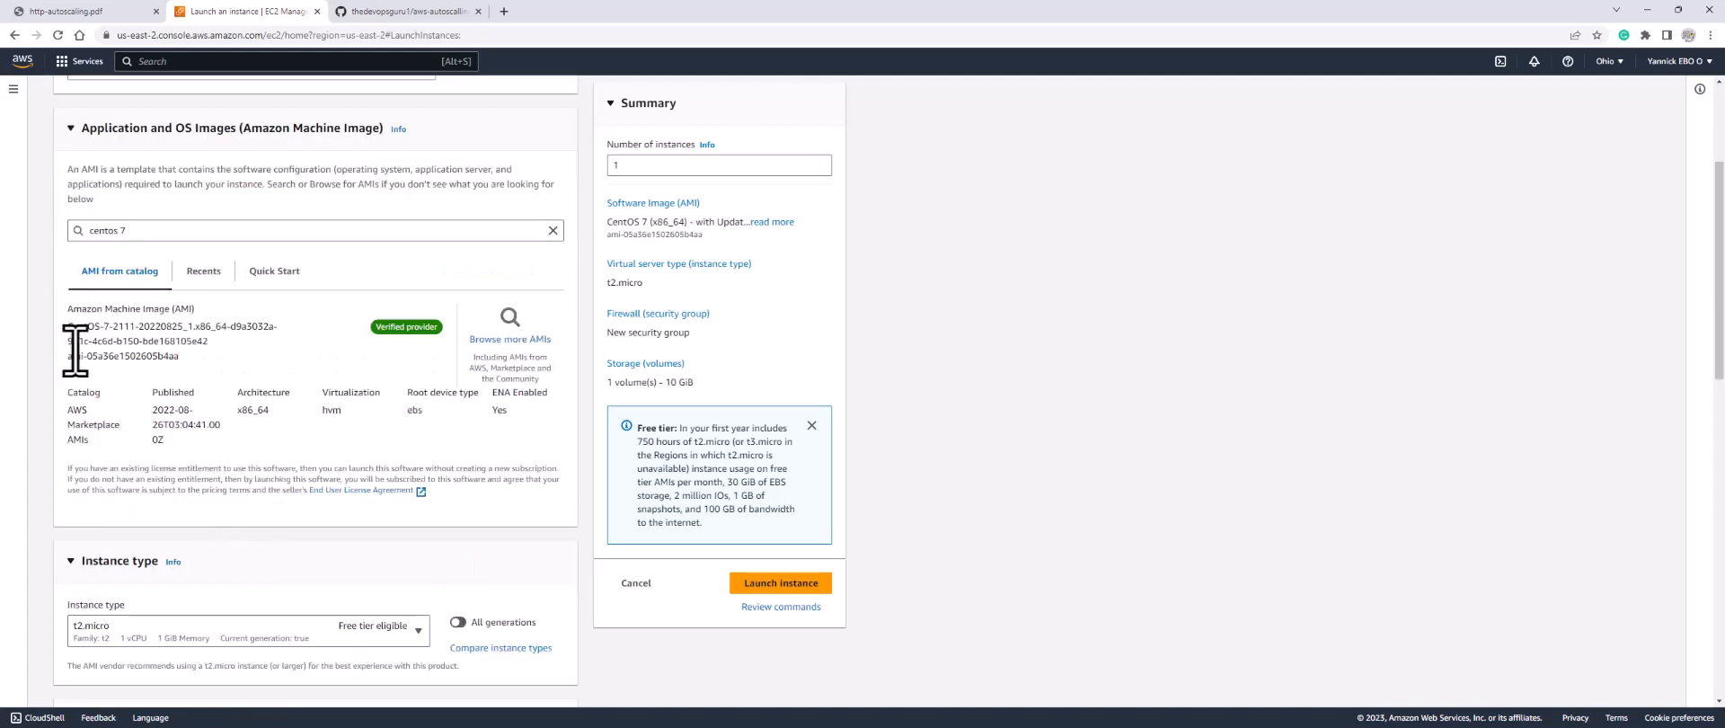
Step: Select the existing key pair as the bastion instance's login key pair
scroll(165, 374, "down", 3)
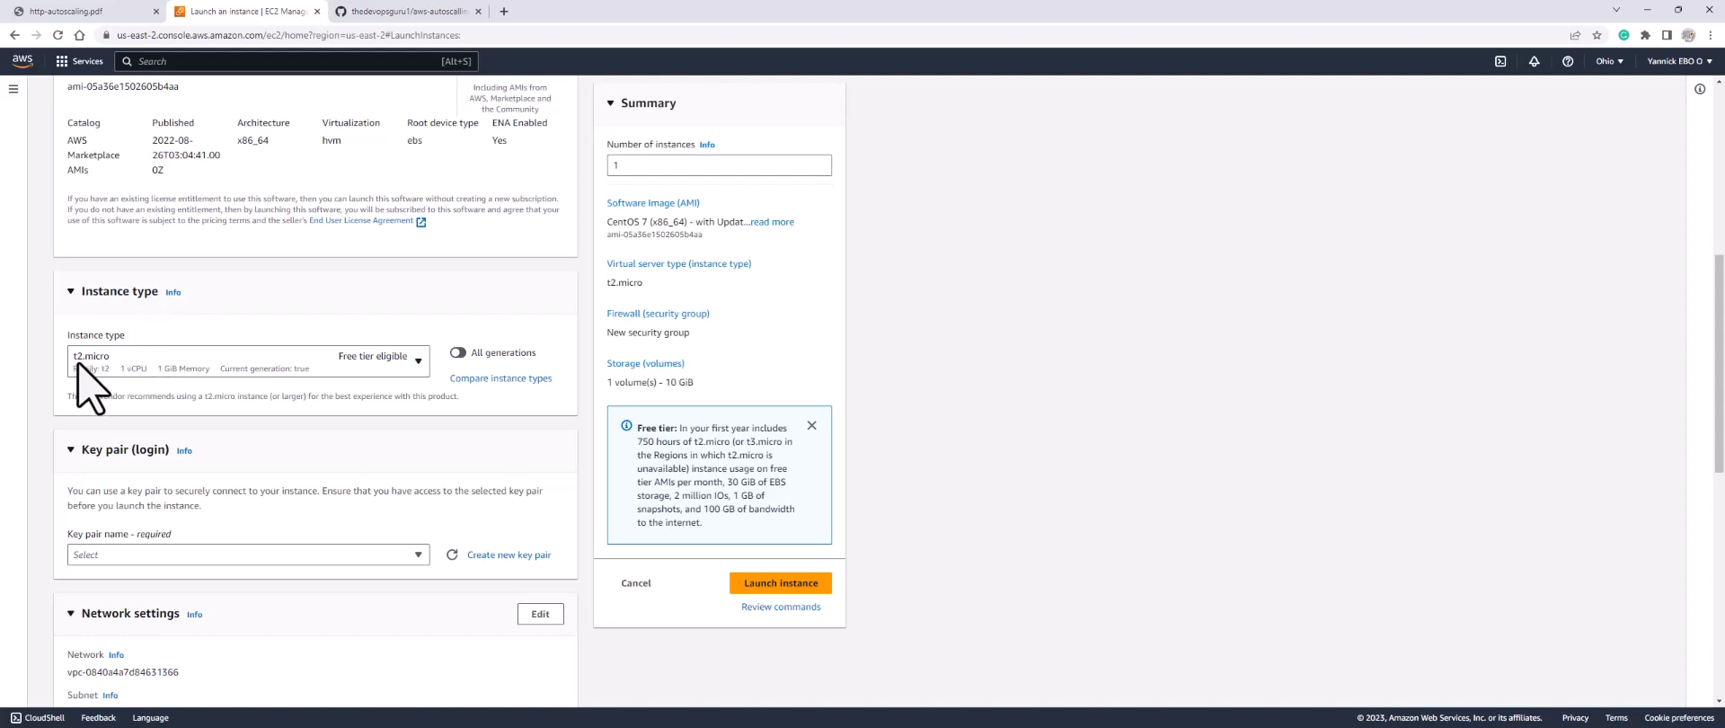
left_click(141, 558)
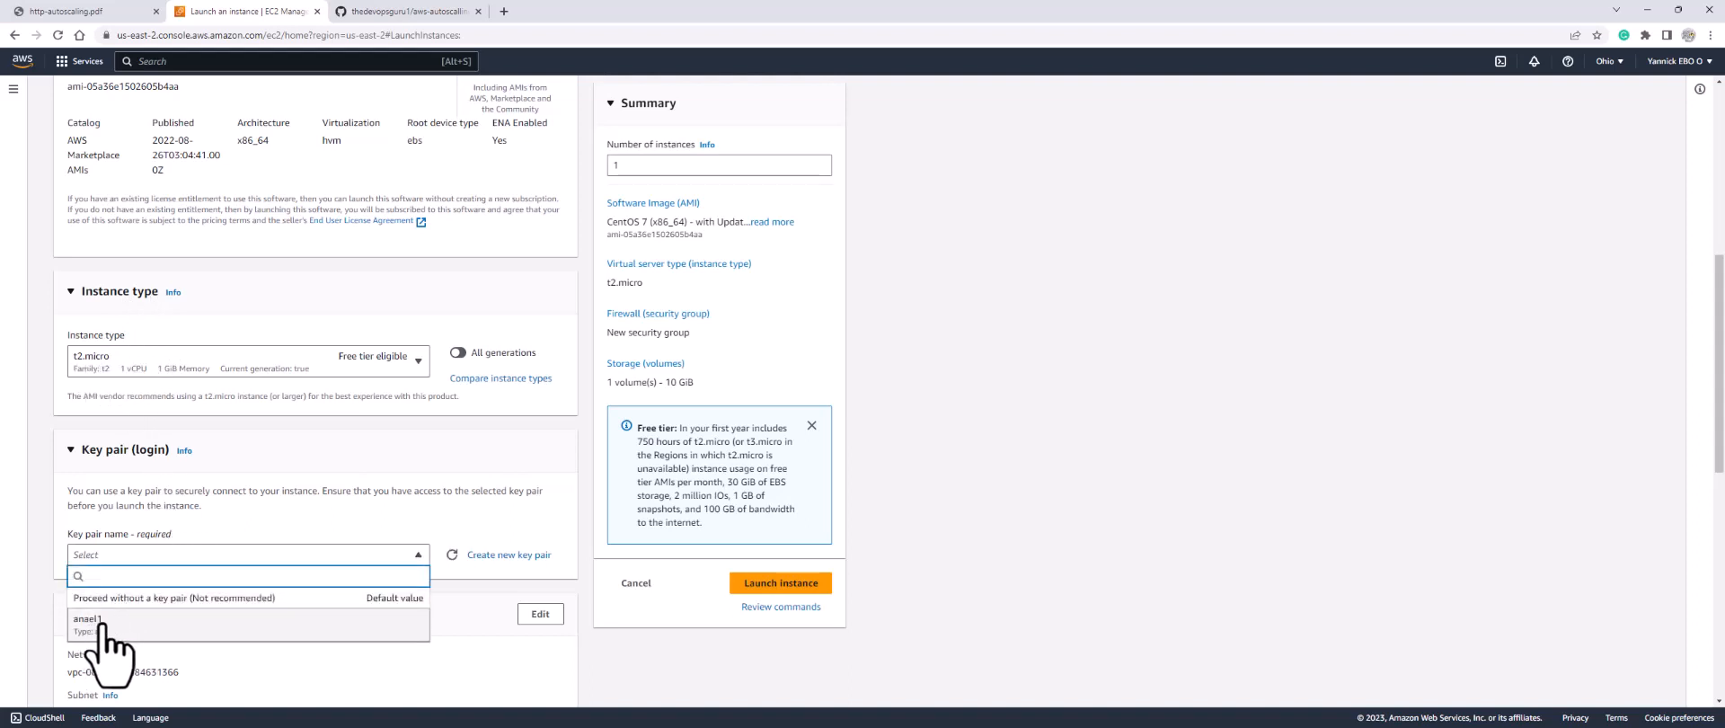
left_click(126, 624)
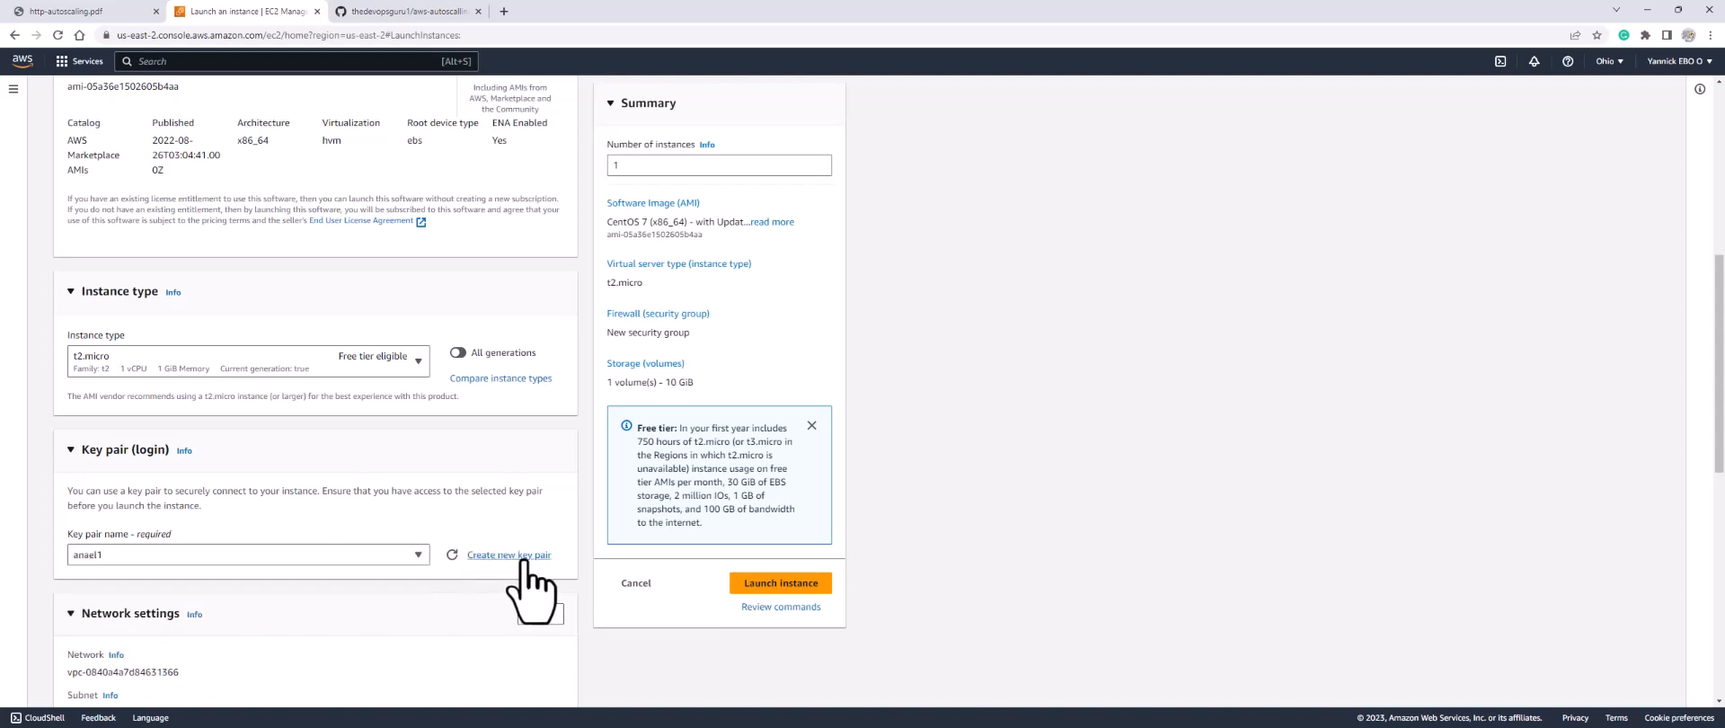
scroll(418, 611, "down", 2)
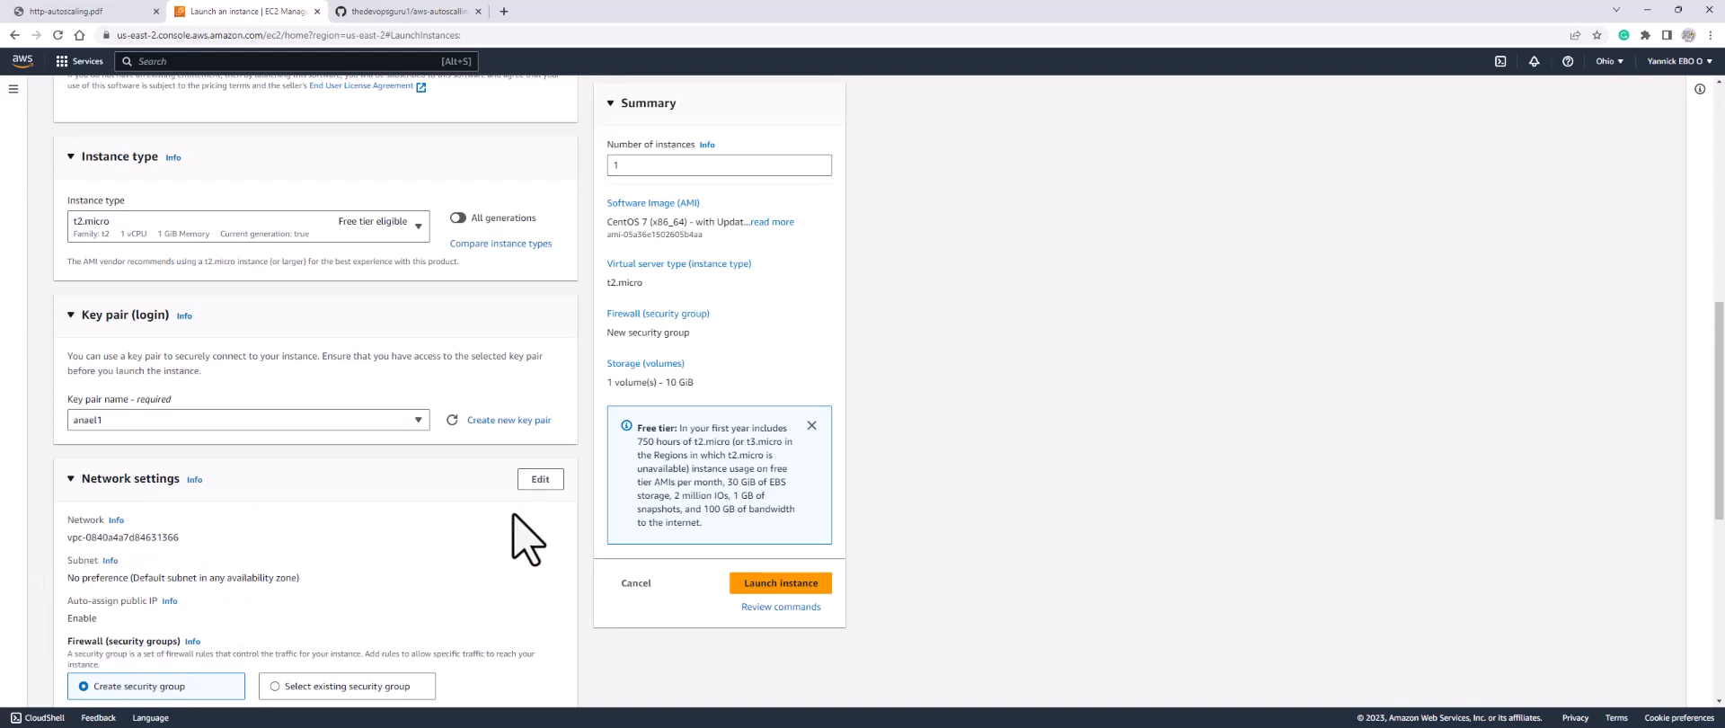
Step: Set the network to my-vpc and bastion-subnet with auto-assigned public IP enabled
left_click(540, 479)
scroll(404, 504, "down", 3)
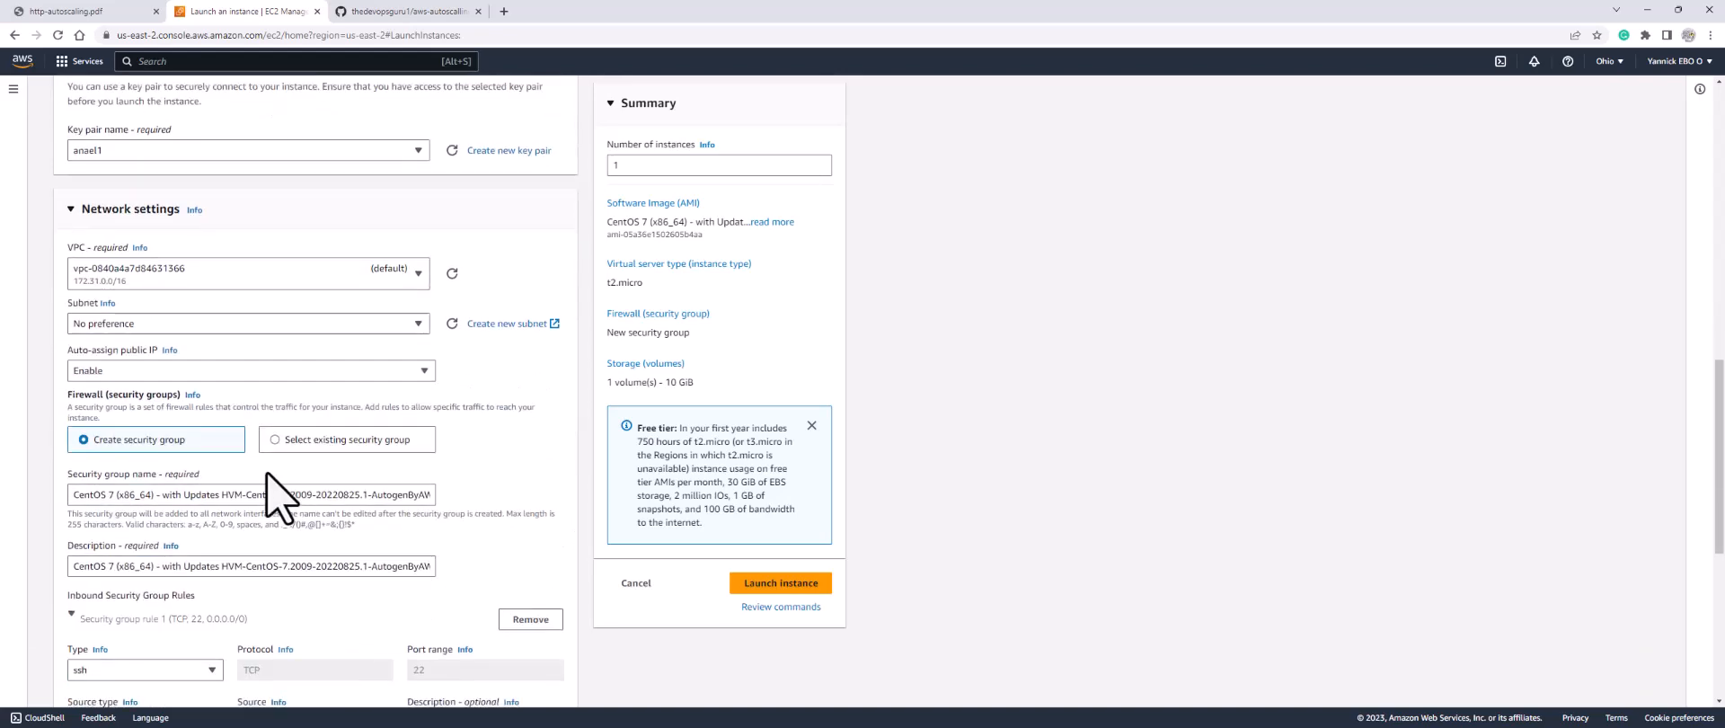
left_click(191, 277)
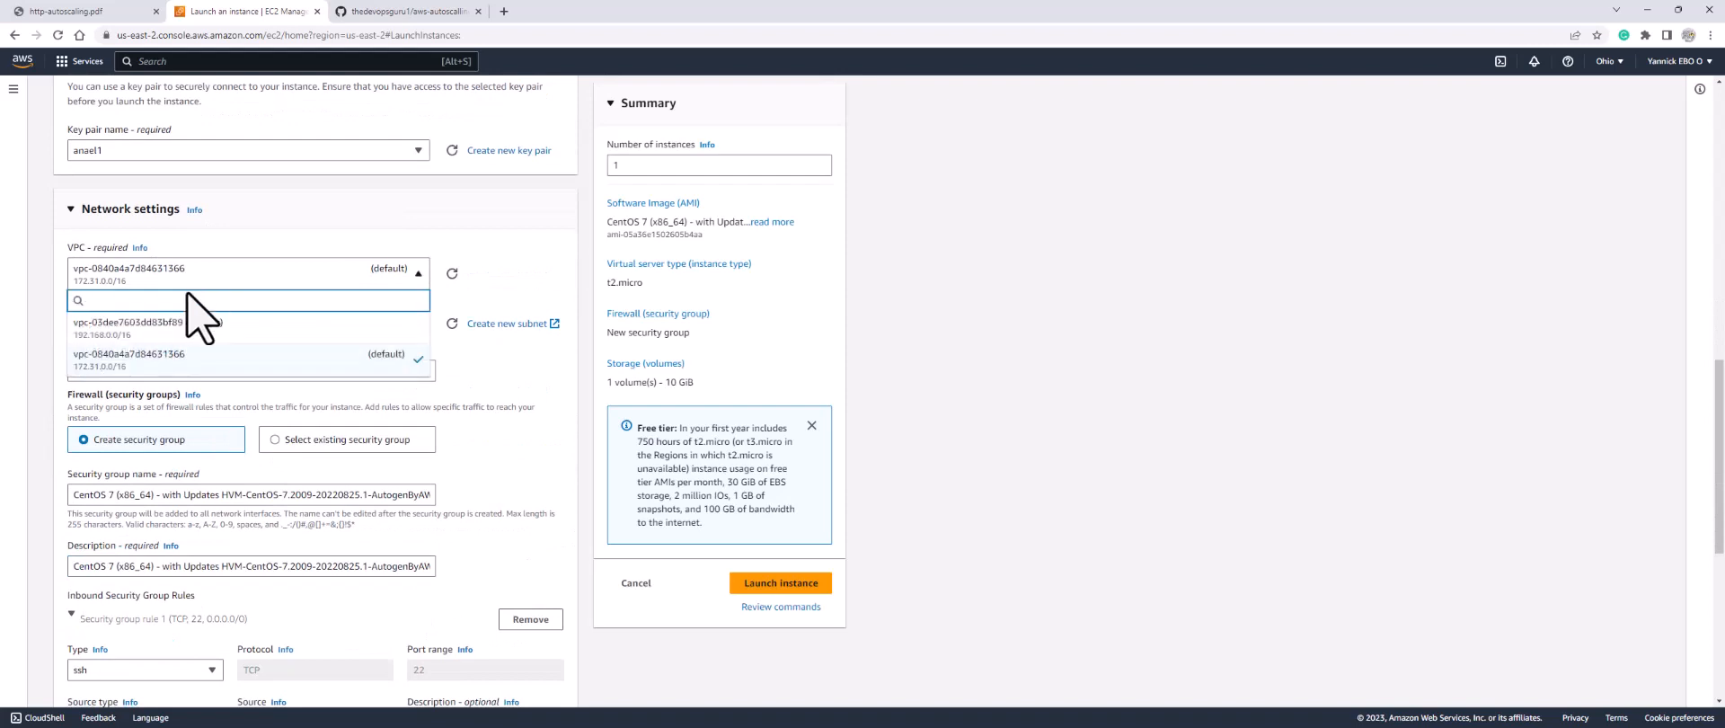
left_click(185, 329)
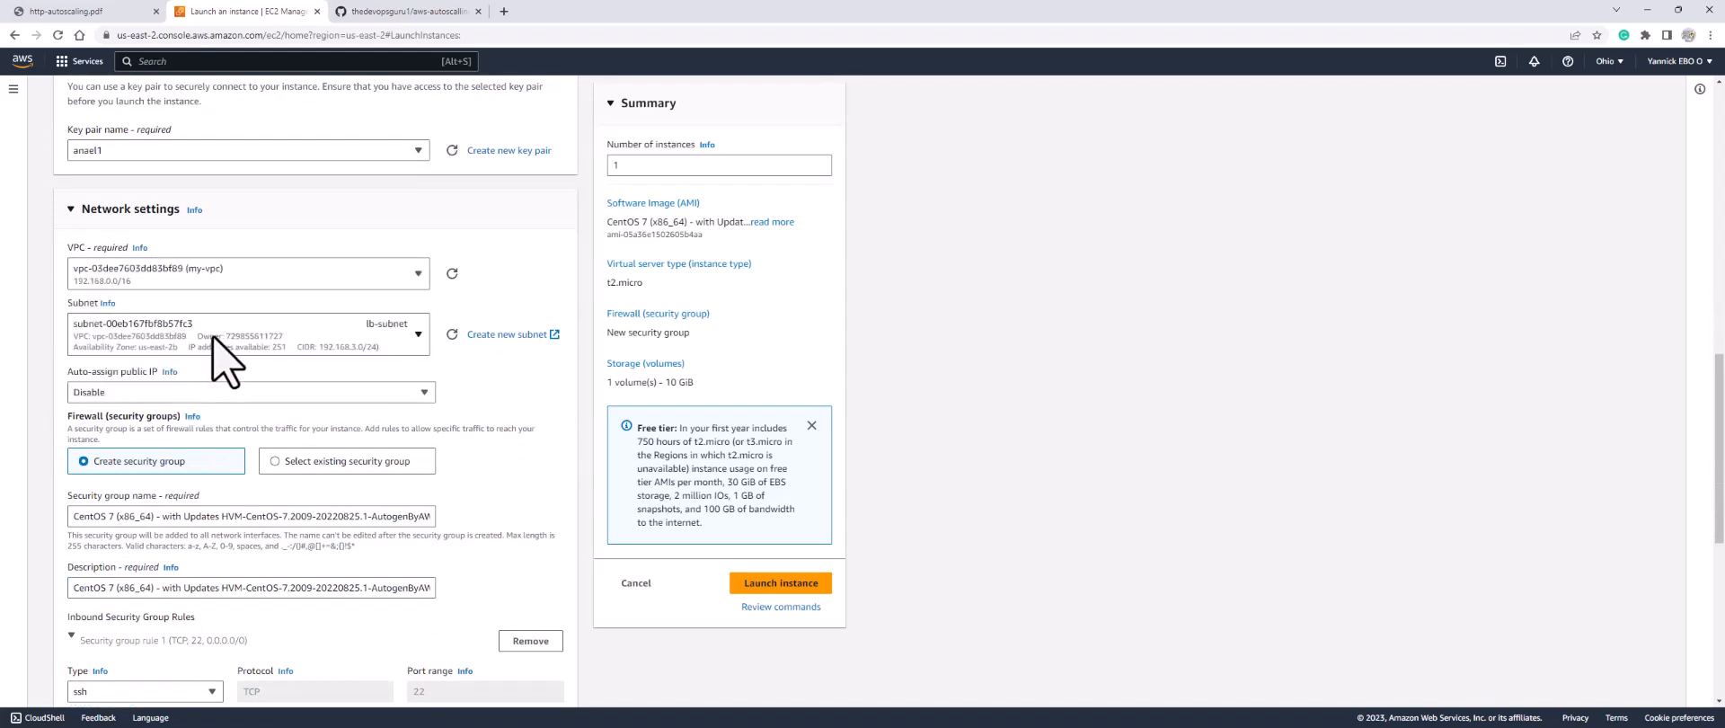
left_click(215, 335)
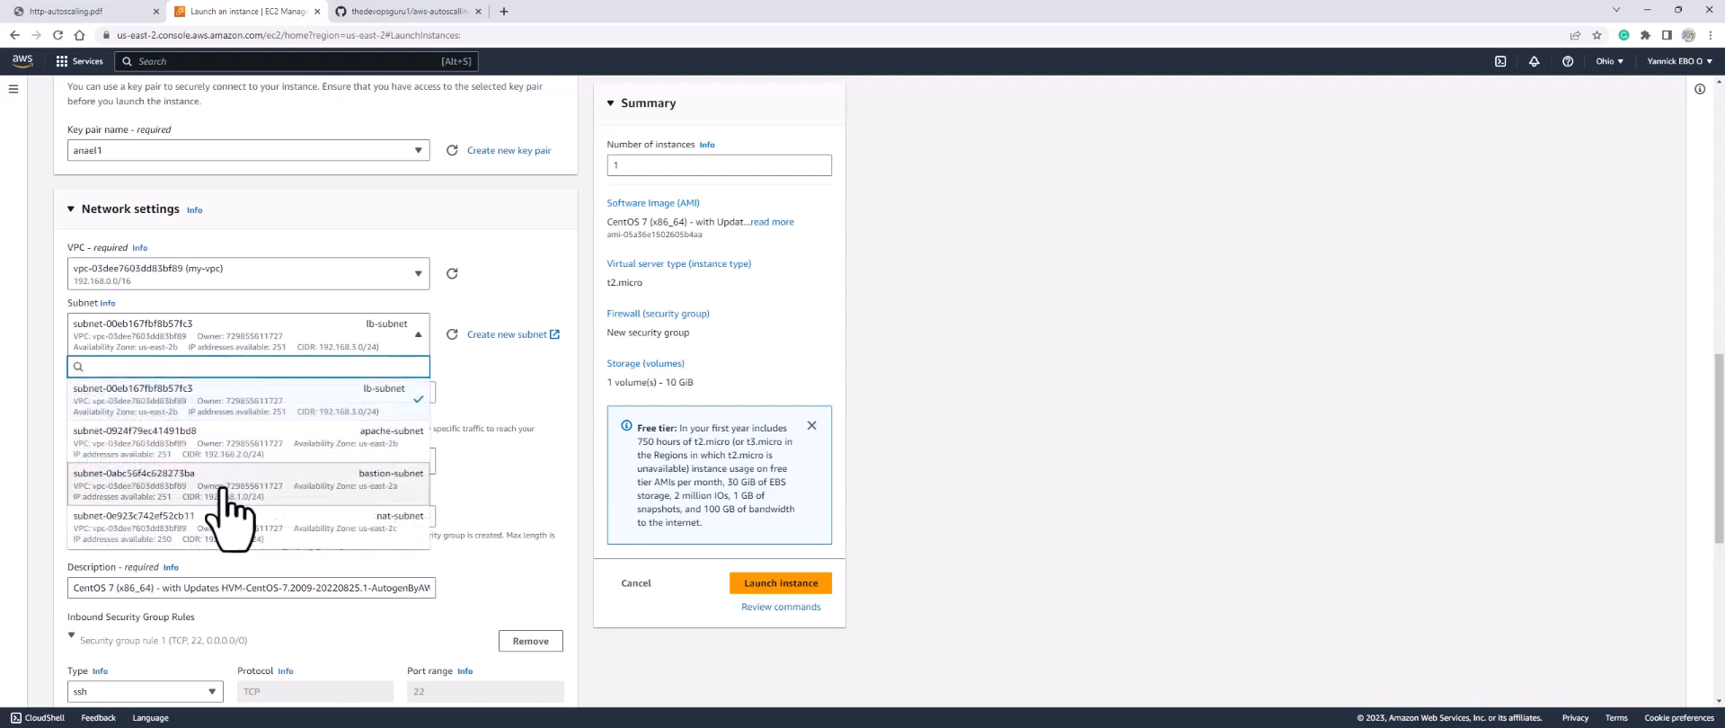
left_click(385, 486)
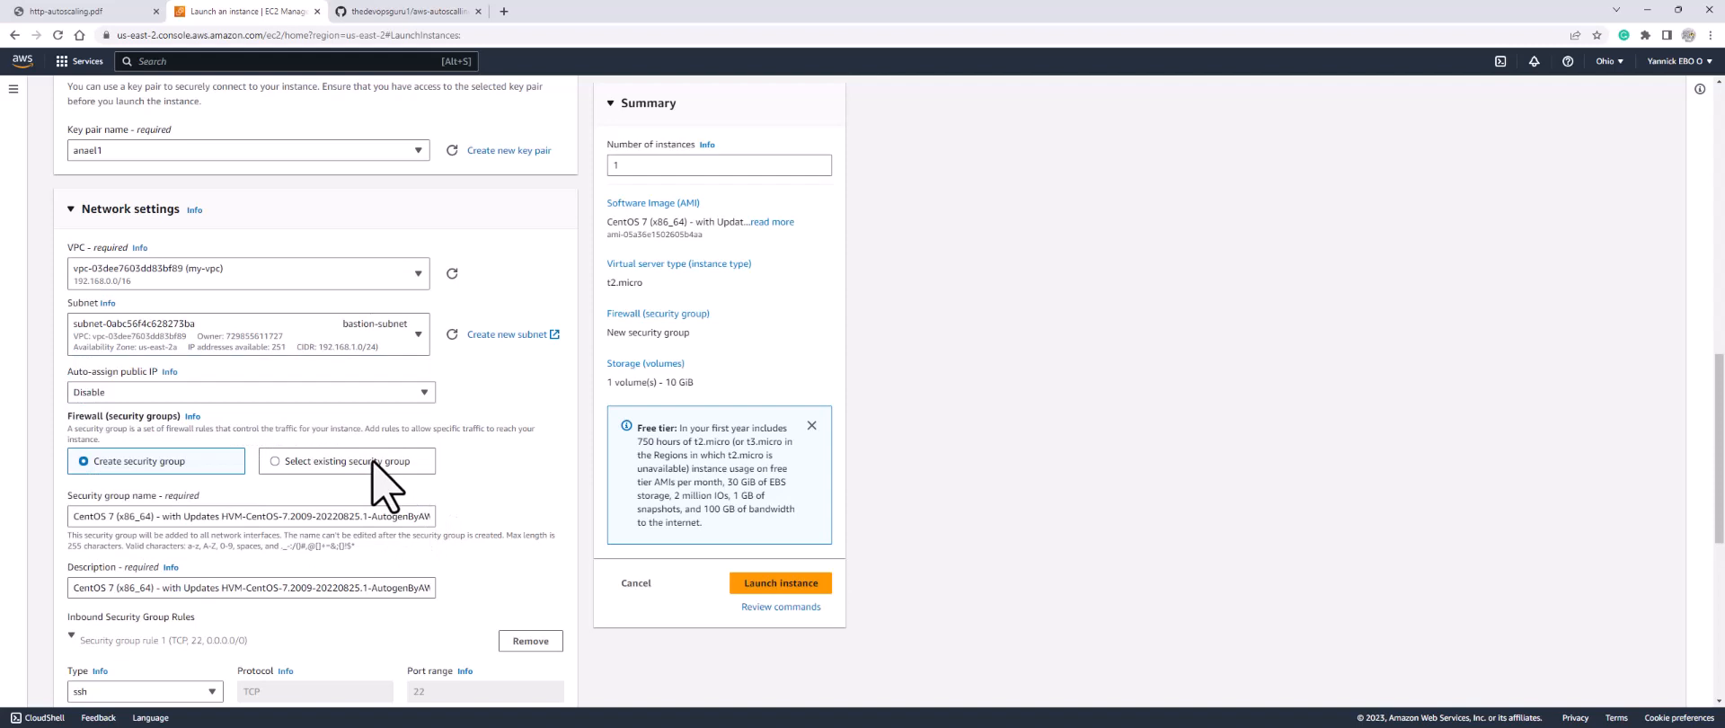
left_click(161, 394)
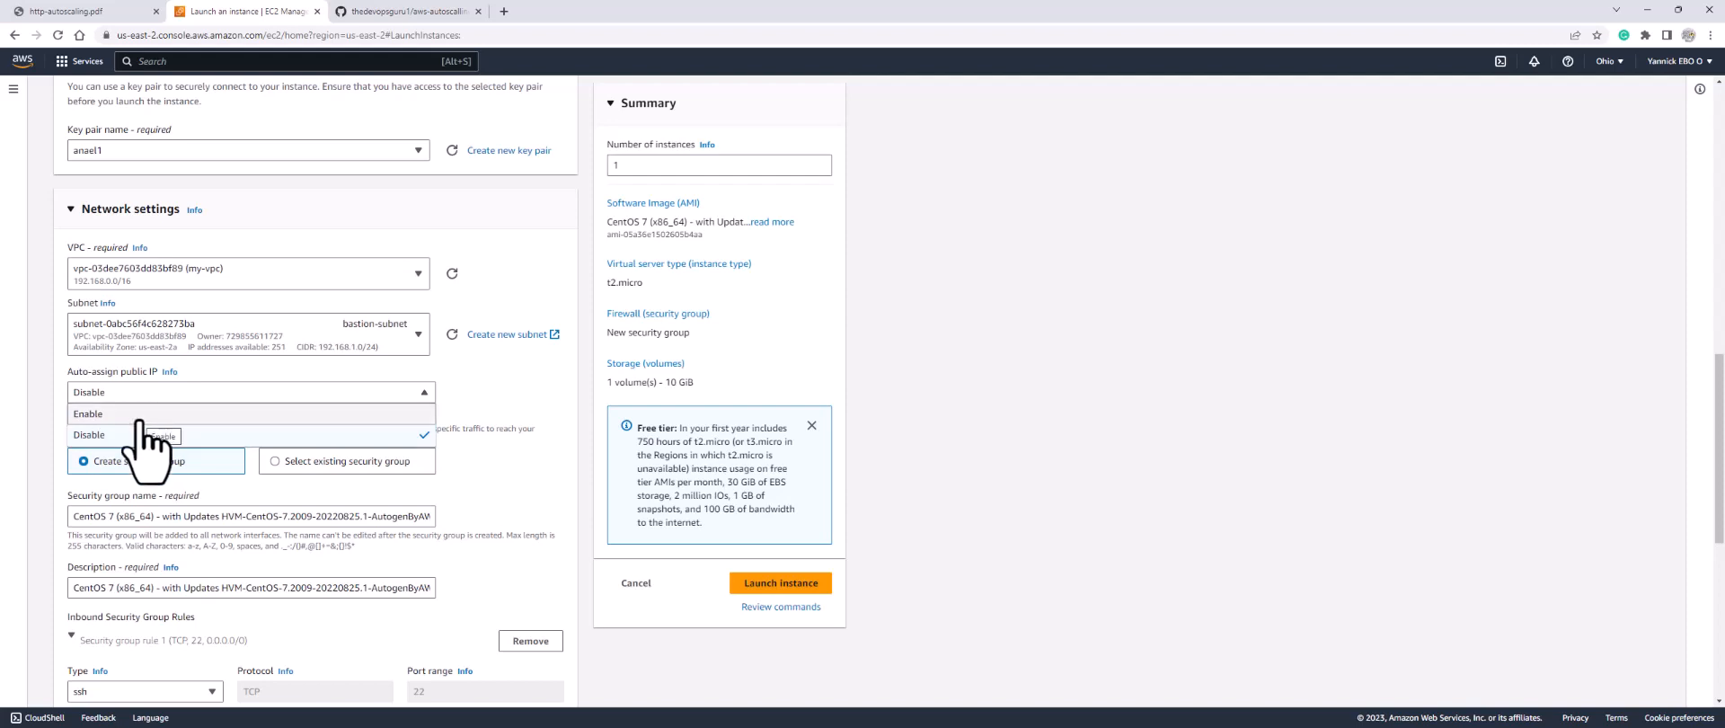
left_click(137, 416)
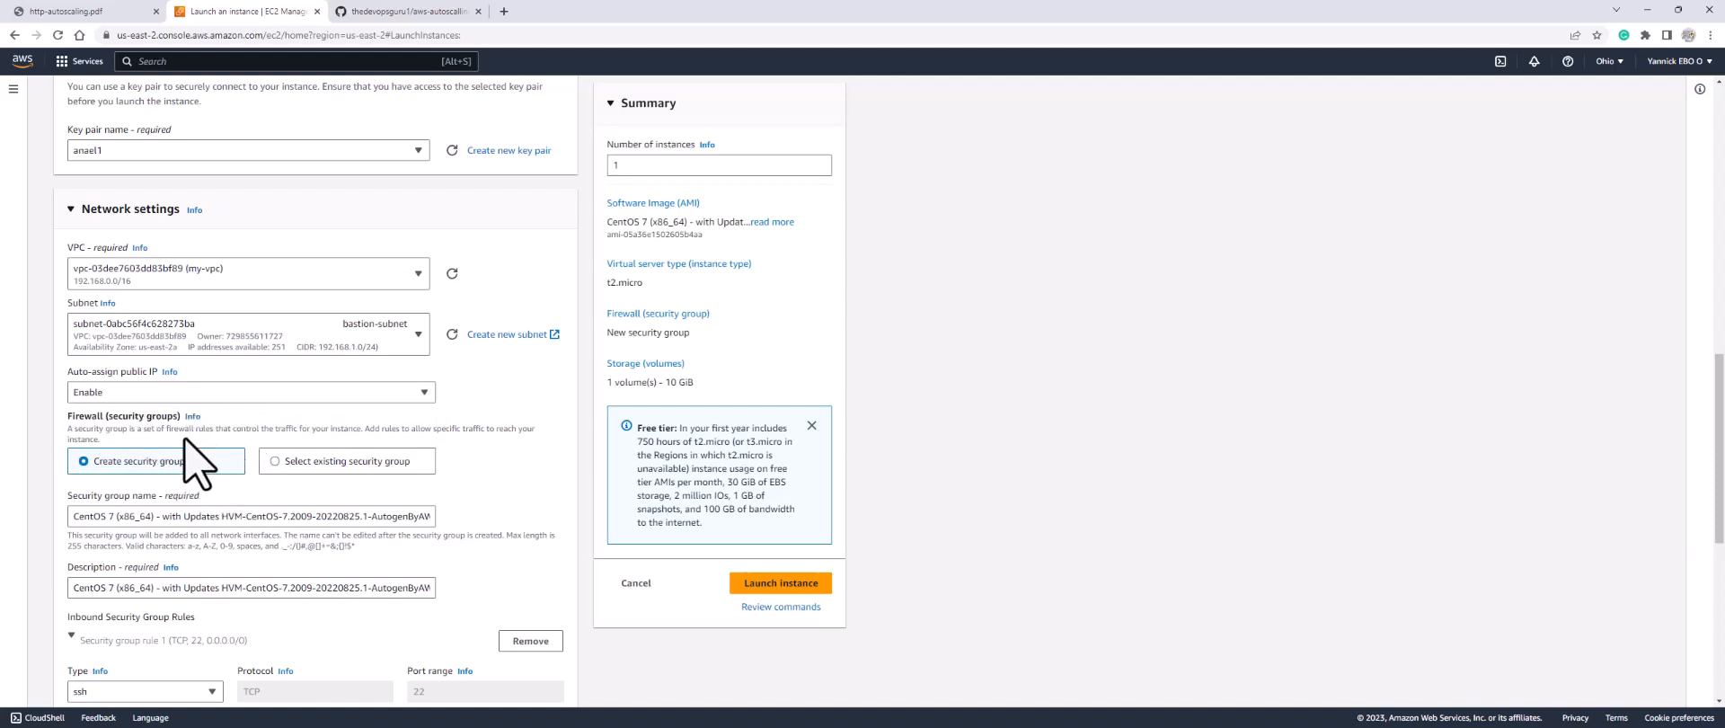
Step: Attach the existing security group bastion-sg and launch the bastion instance
left_click(289, 464)
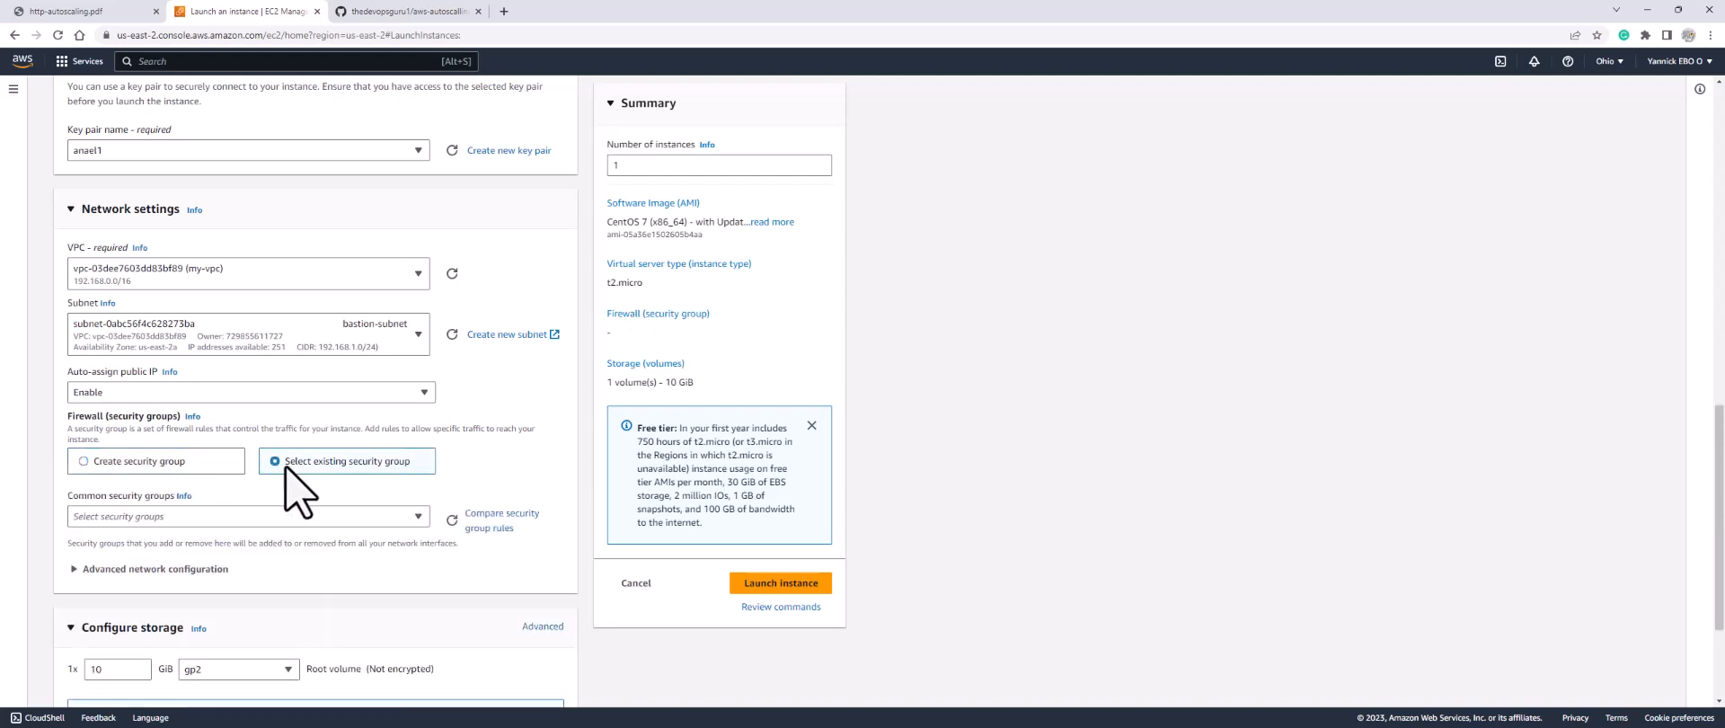
left_click(280, 520)
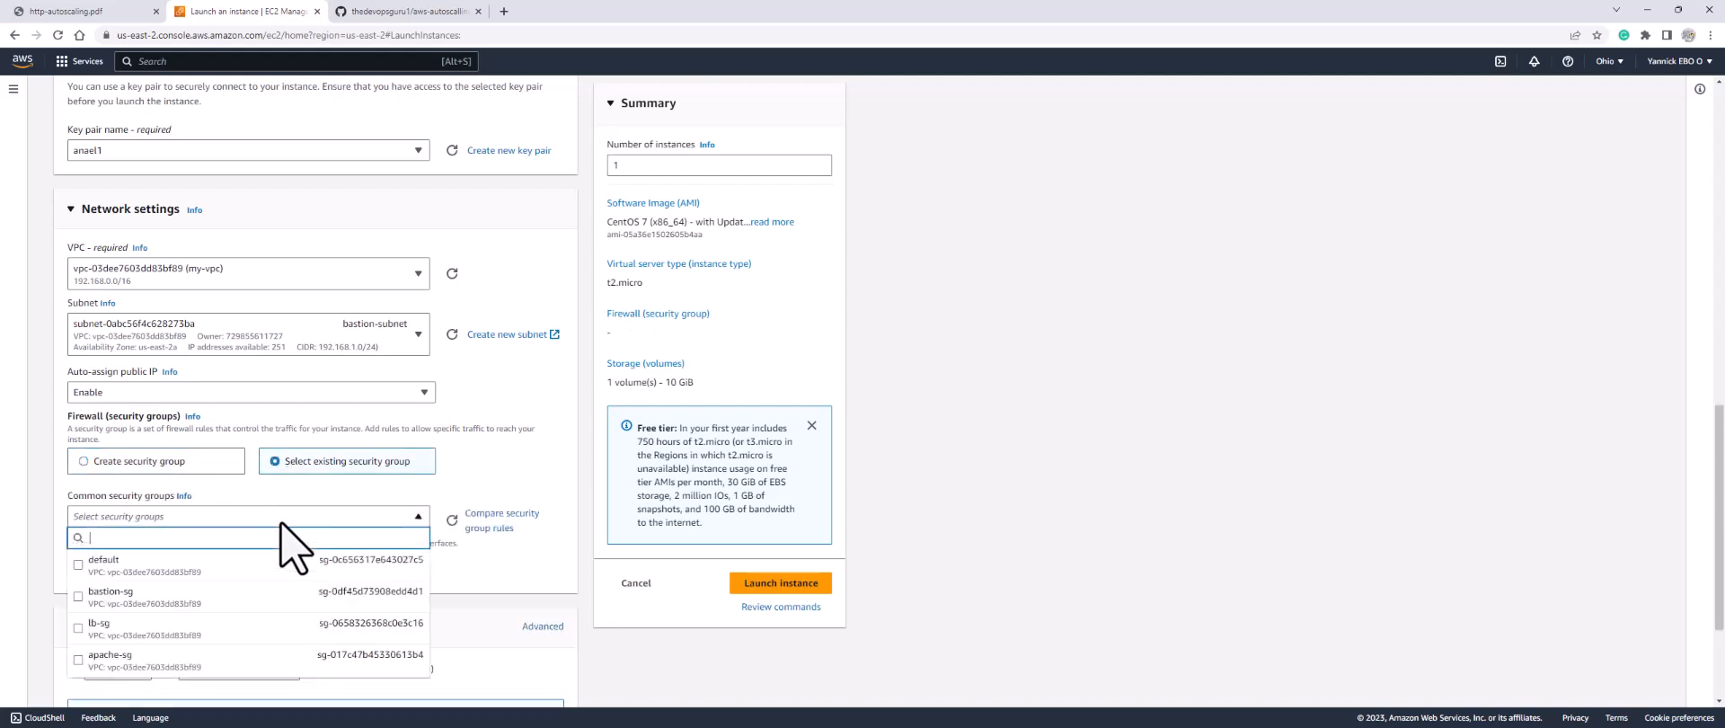
left_click(78, 597)
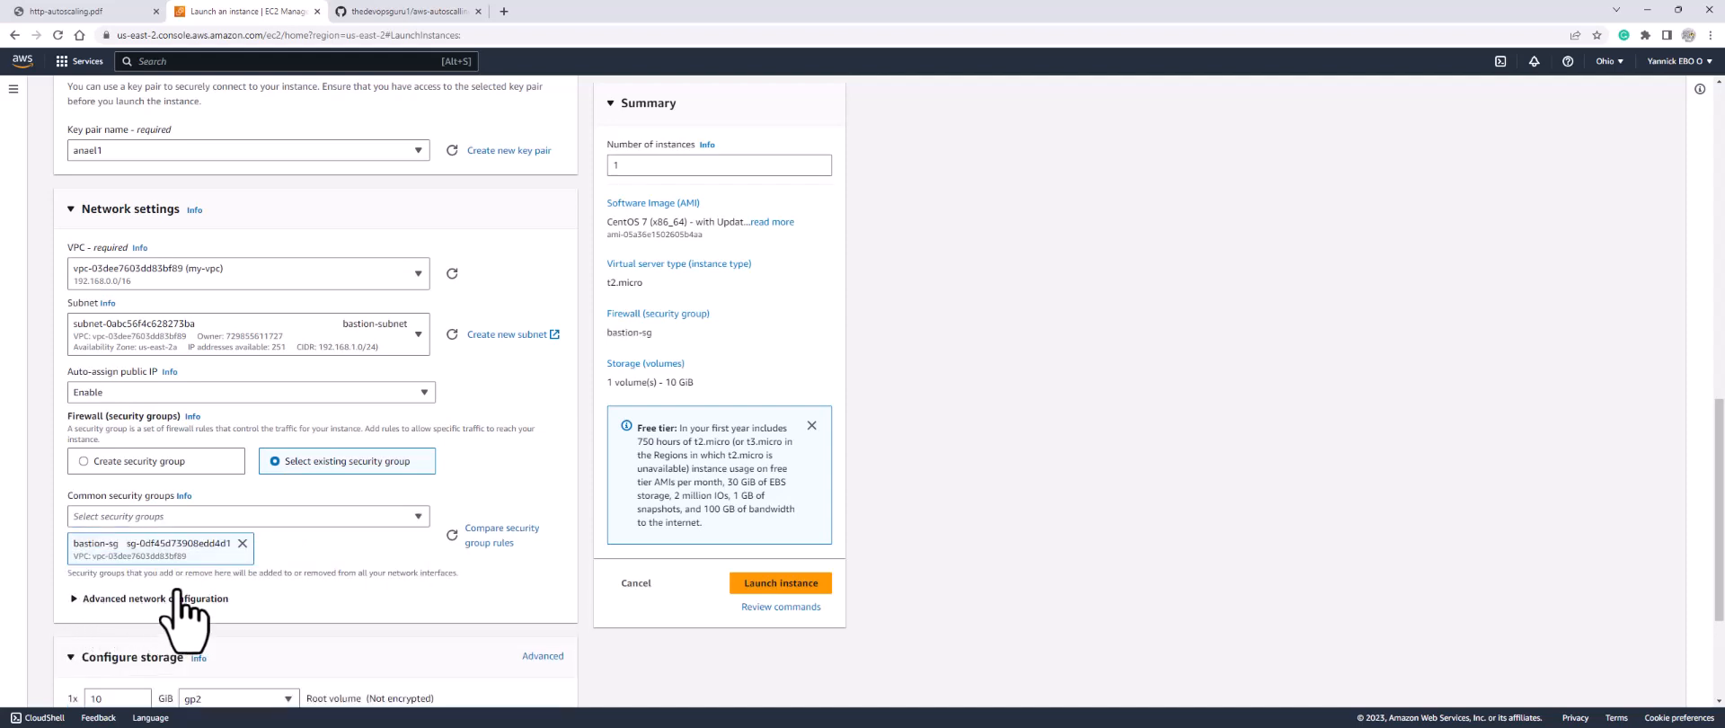
scroll(220, 577, "down", 2)
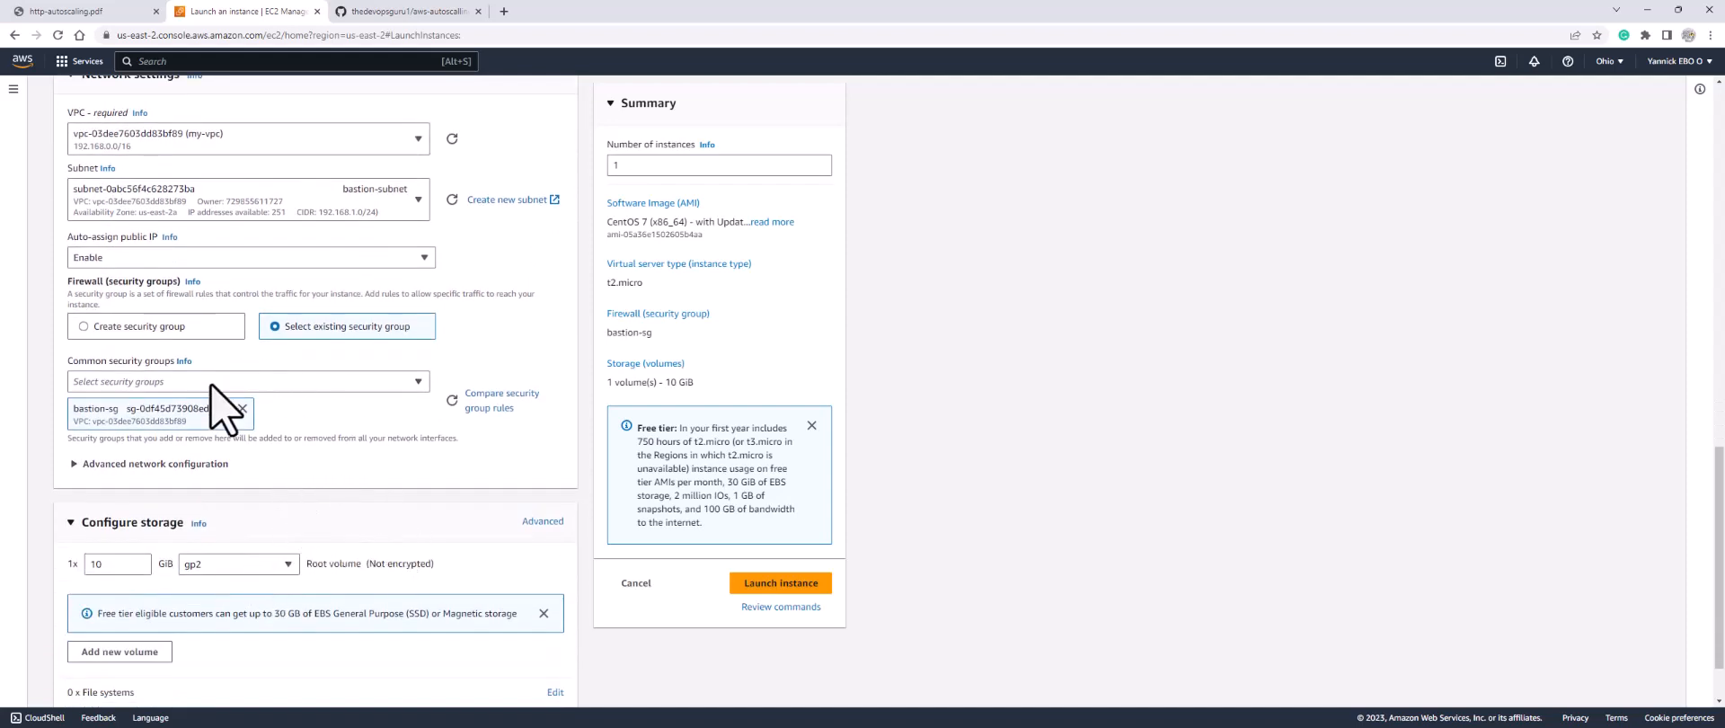
left_click(765, 582)
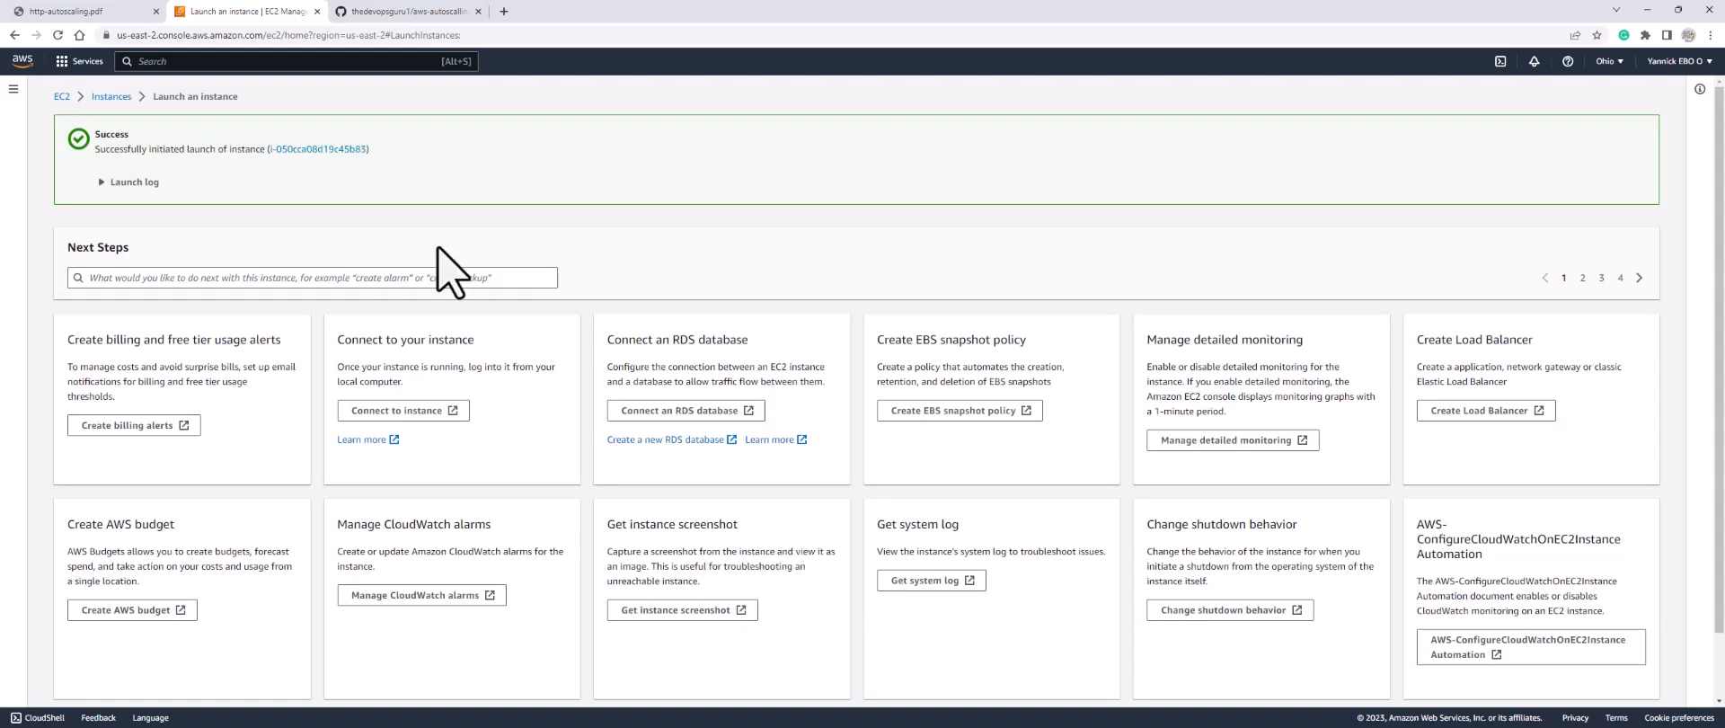
Step: Return to the EC2 dashboard and open a new launch-instance form
left_click(61, 96)
left_click(239, 400)
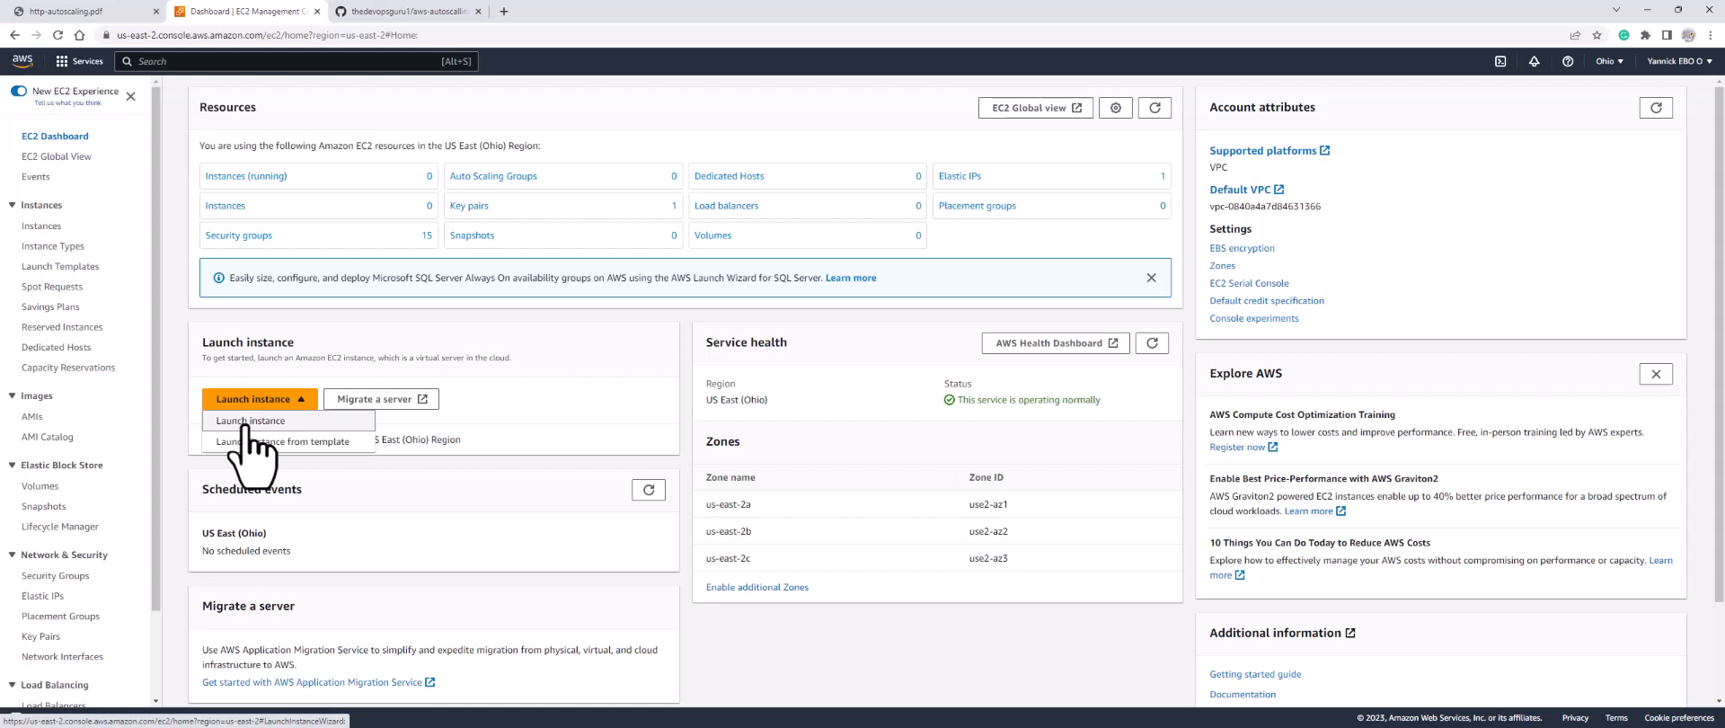
left_click(243, 421)
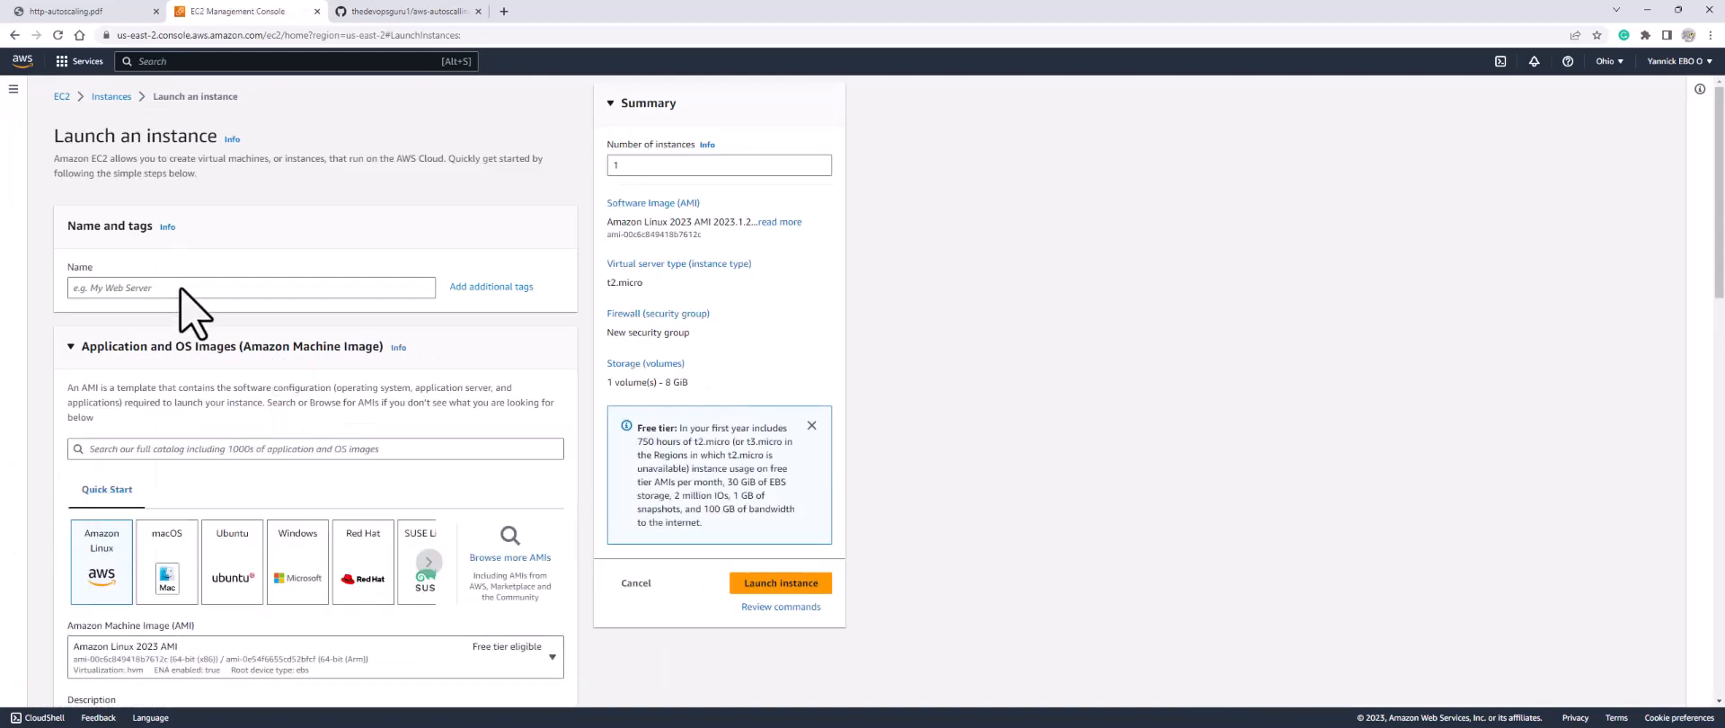
Step: Name the instance apache and choose the CentOS 7 with Updates HVM Marketplace image
left_click(182, 288)
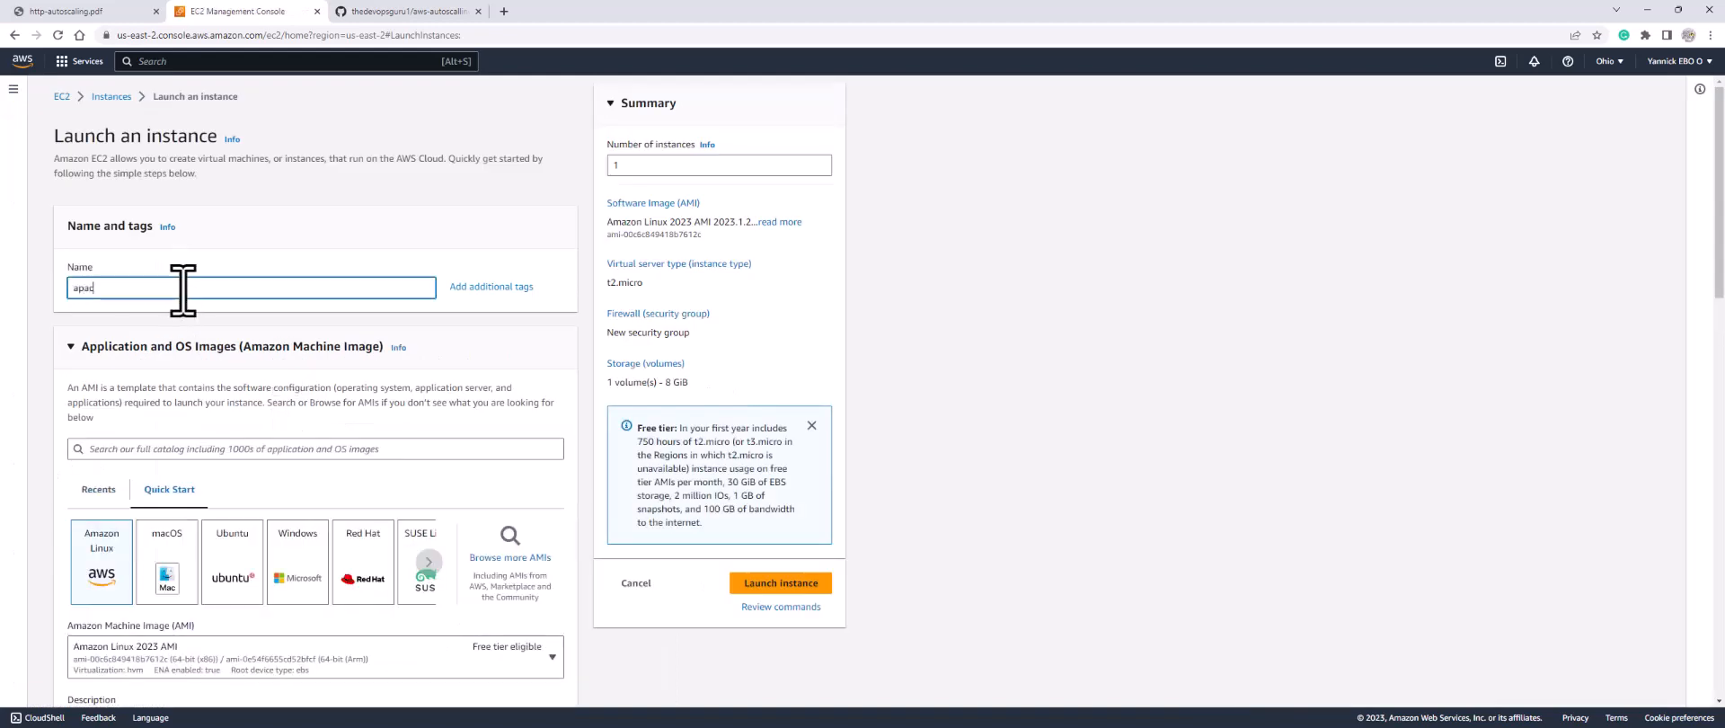
left_click(264, 450)
type("centos 7")
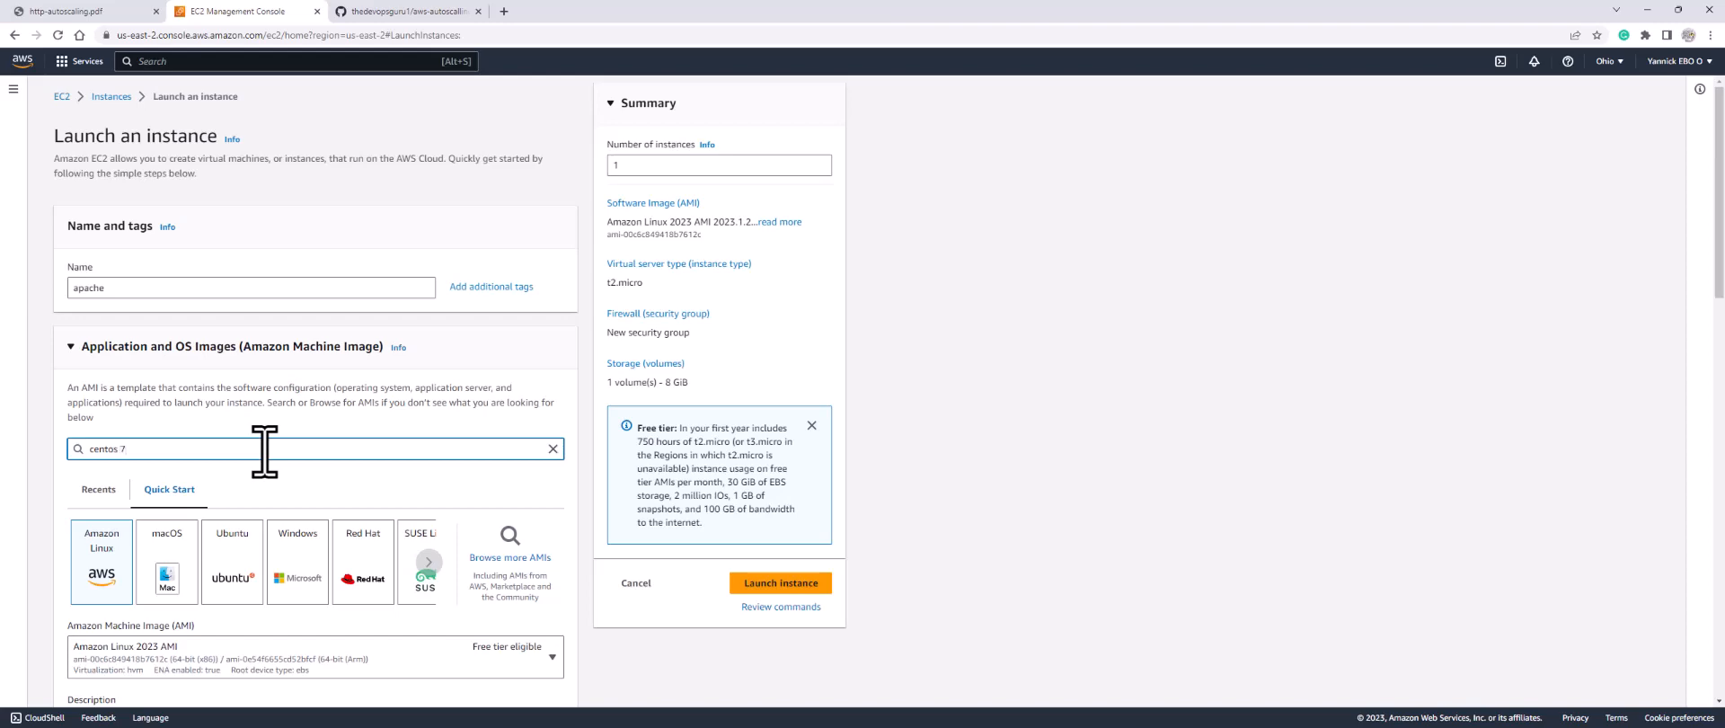
key("Return")
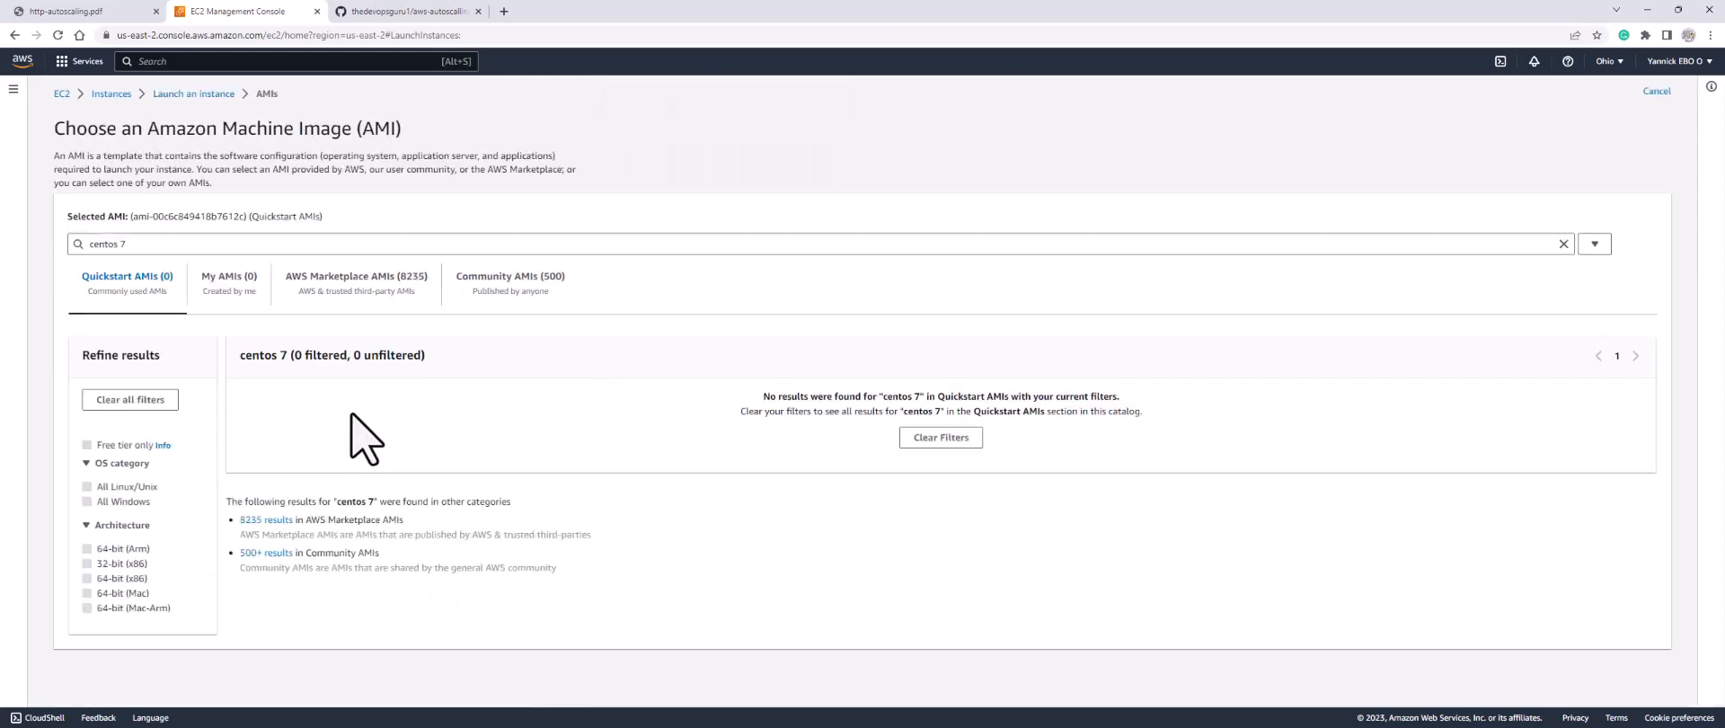
left_click(369, 269)
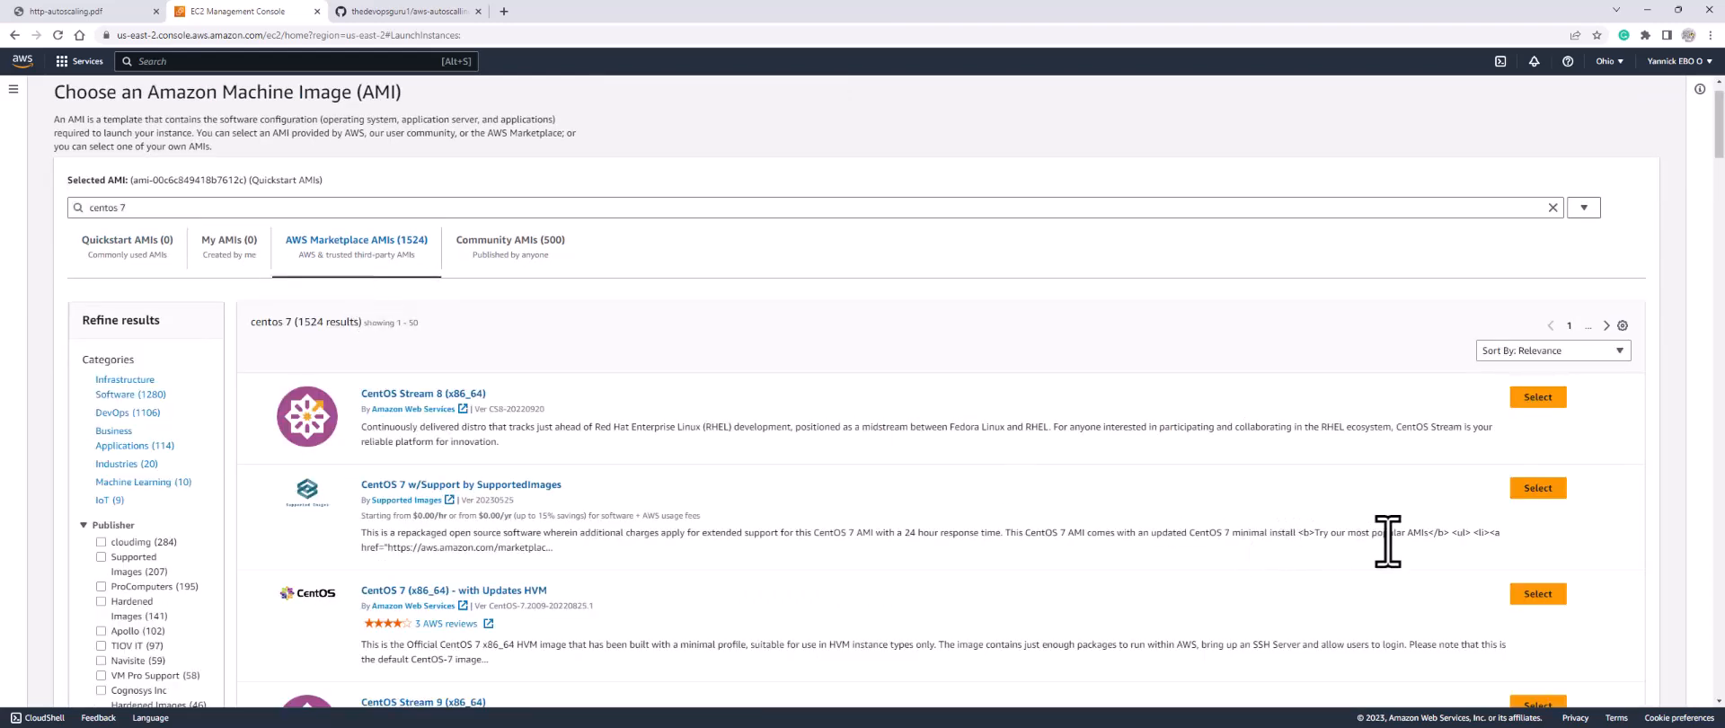
left_click(1539, 593)
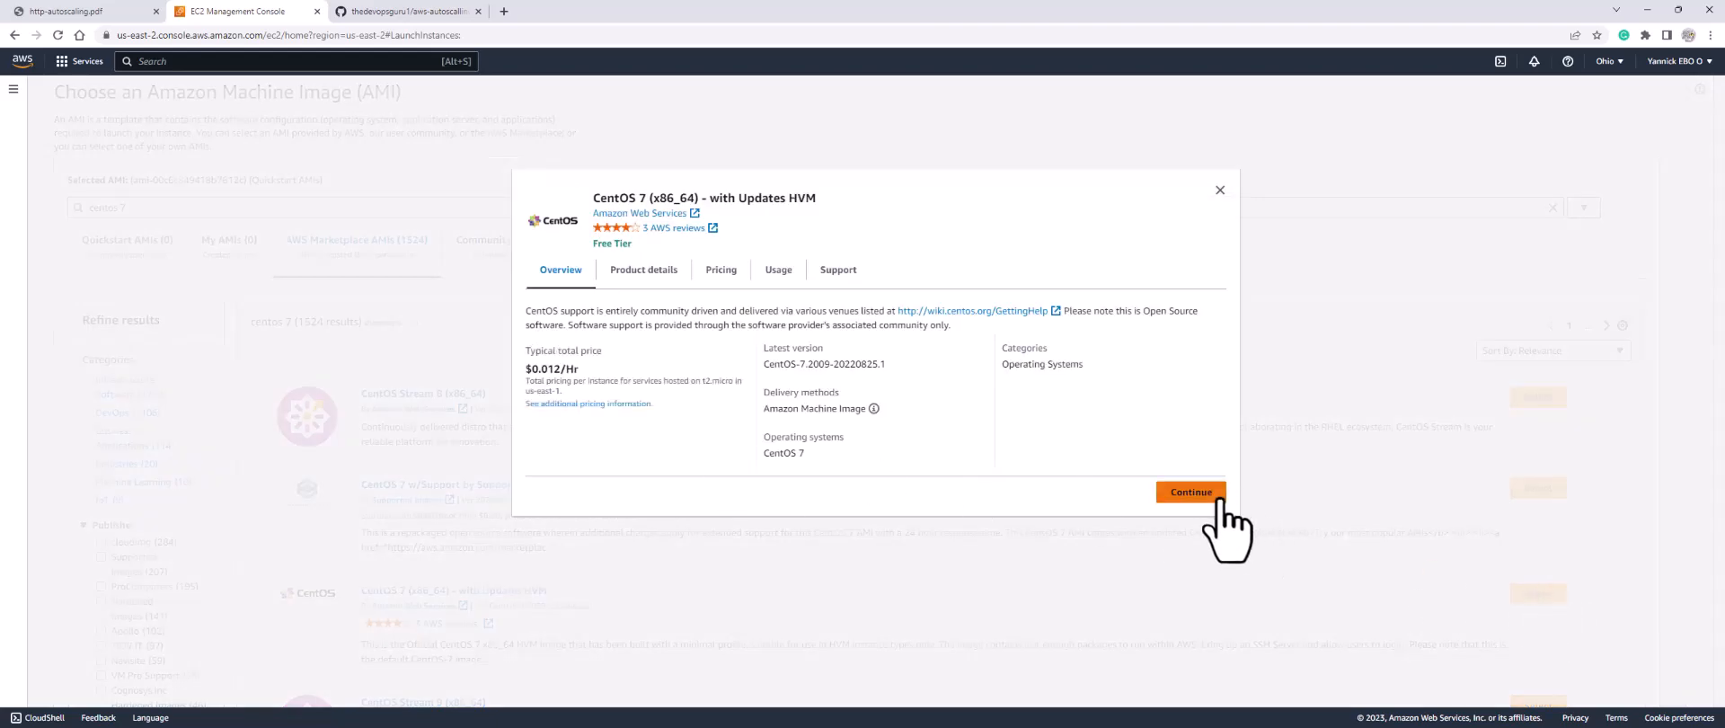
left_click(1194, 493)
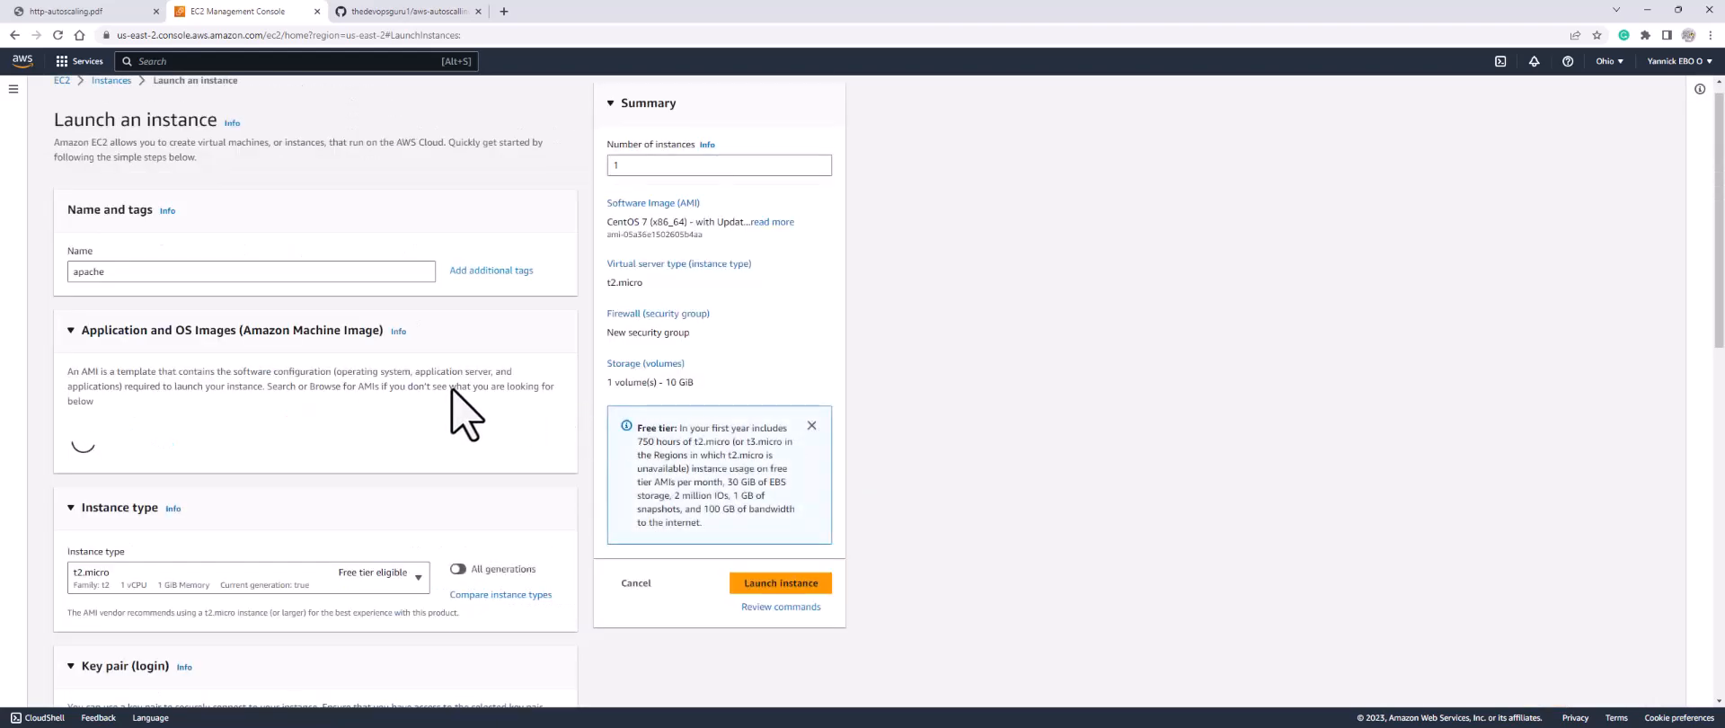
Step: Select the existing key pair for login and make the network settings editable
scroll(162, 530, "down", 4)
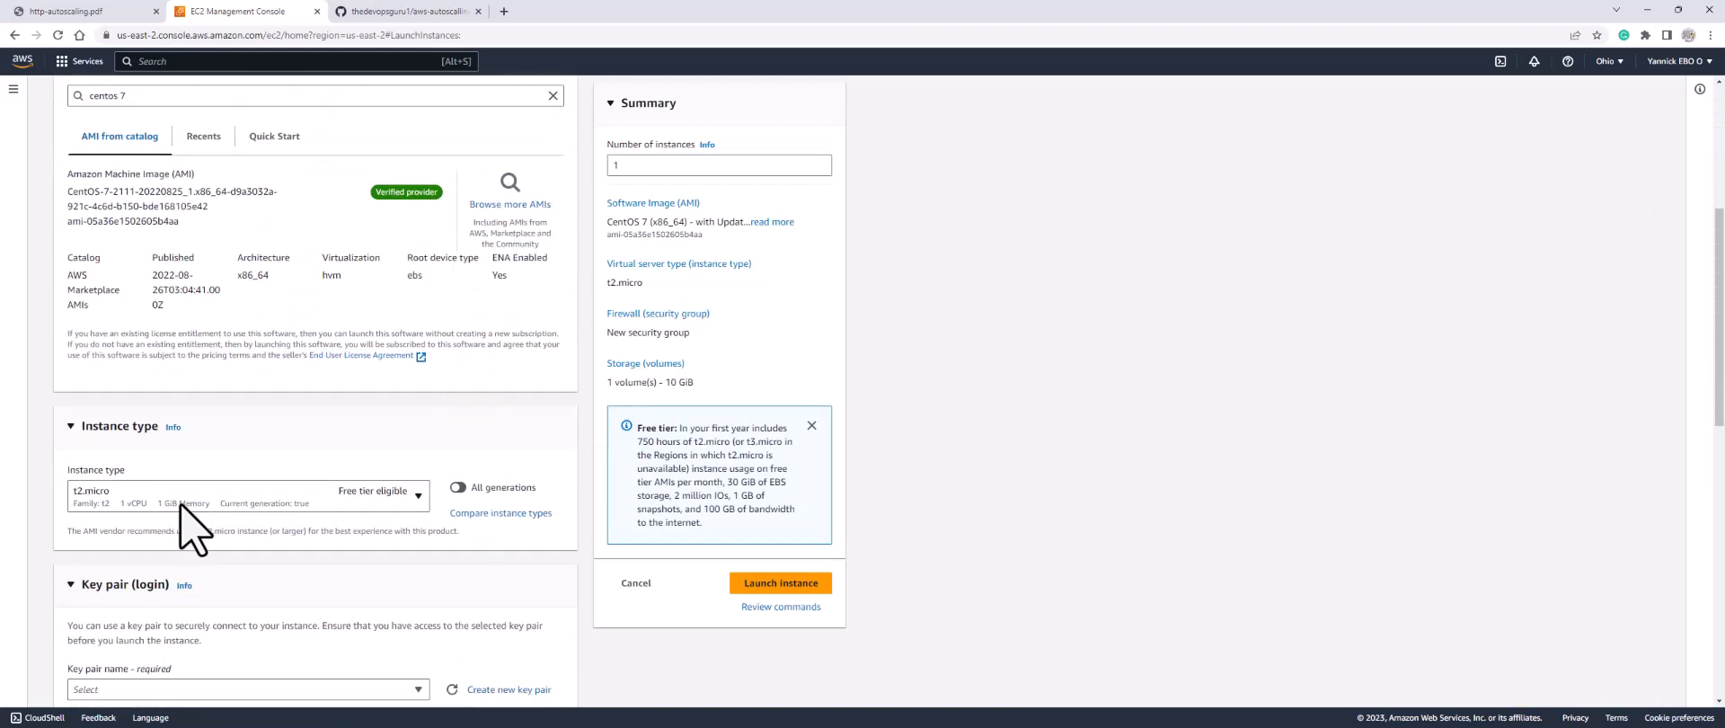
scroll(205, 629, "down", 2)
left_click(200, 555)
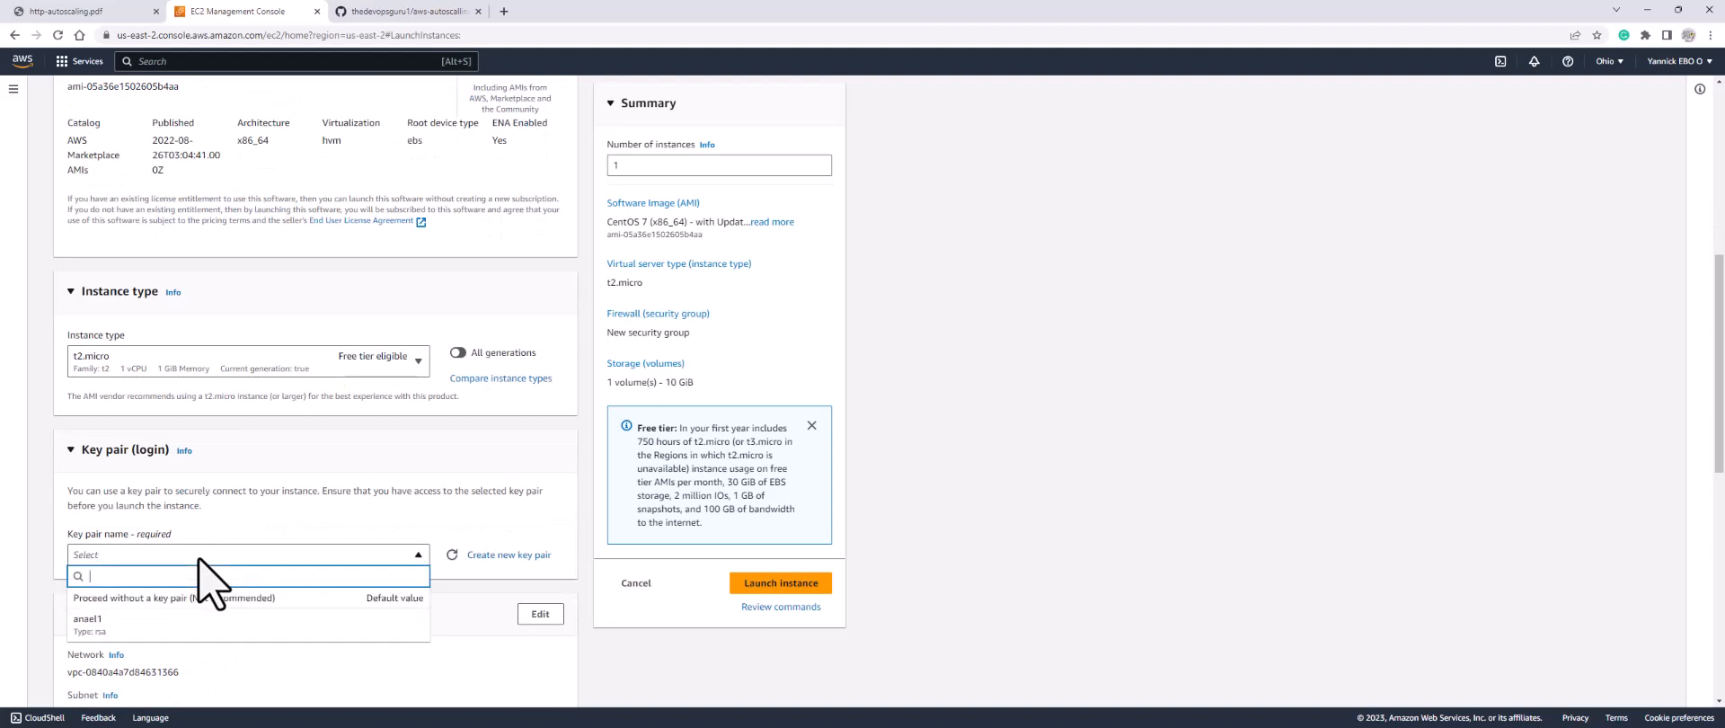
left_click(150, 620)
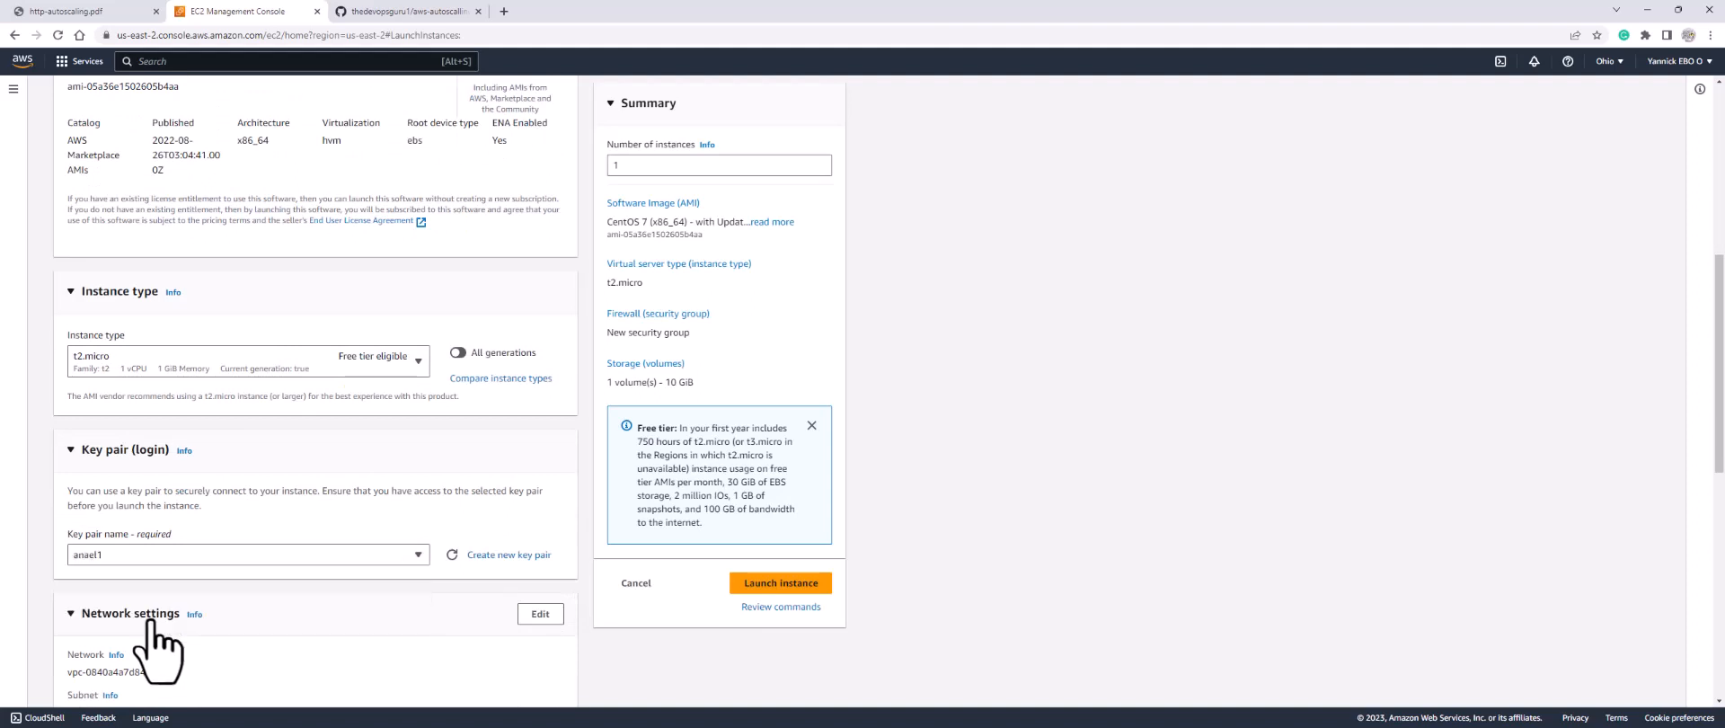
left_click(543, 618)
scroll(350, 539, "down", 4)
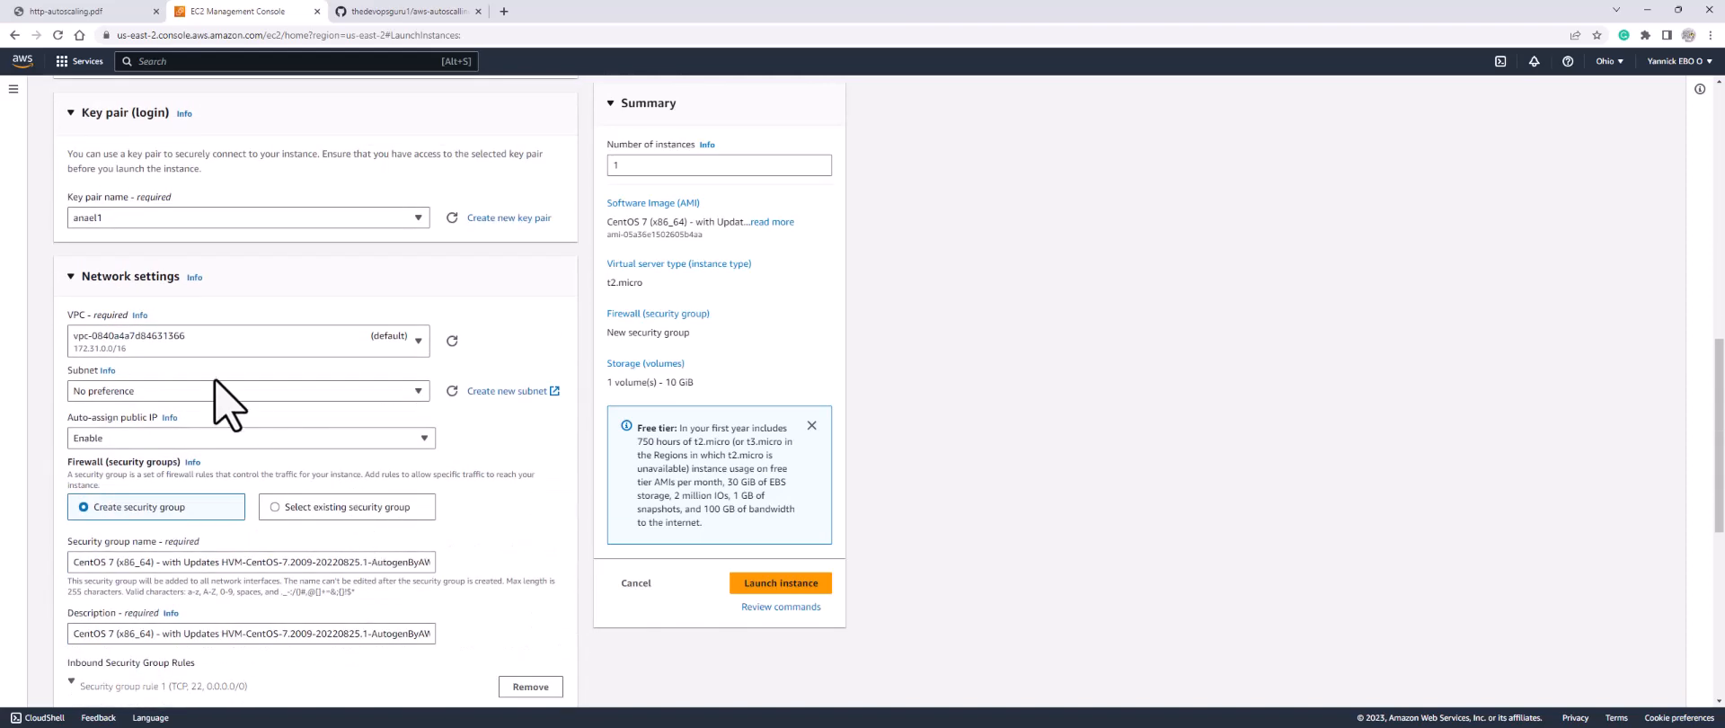
Step: Place the instance in the my-vpc VPC on apache-subnet
left_click(257, 339)
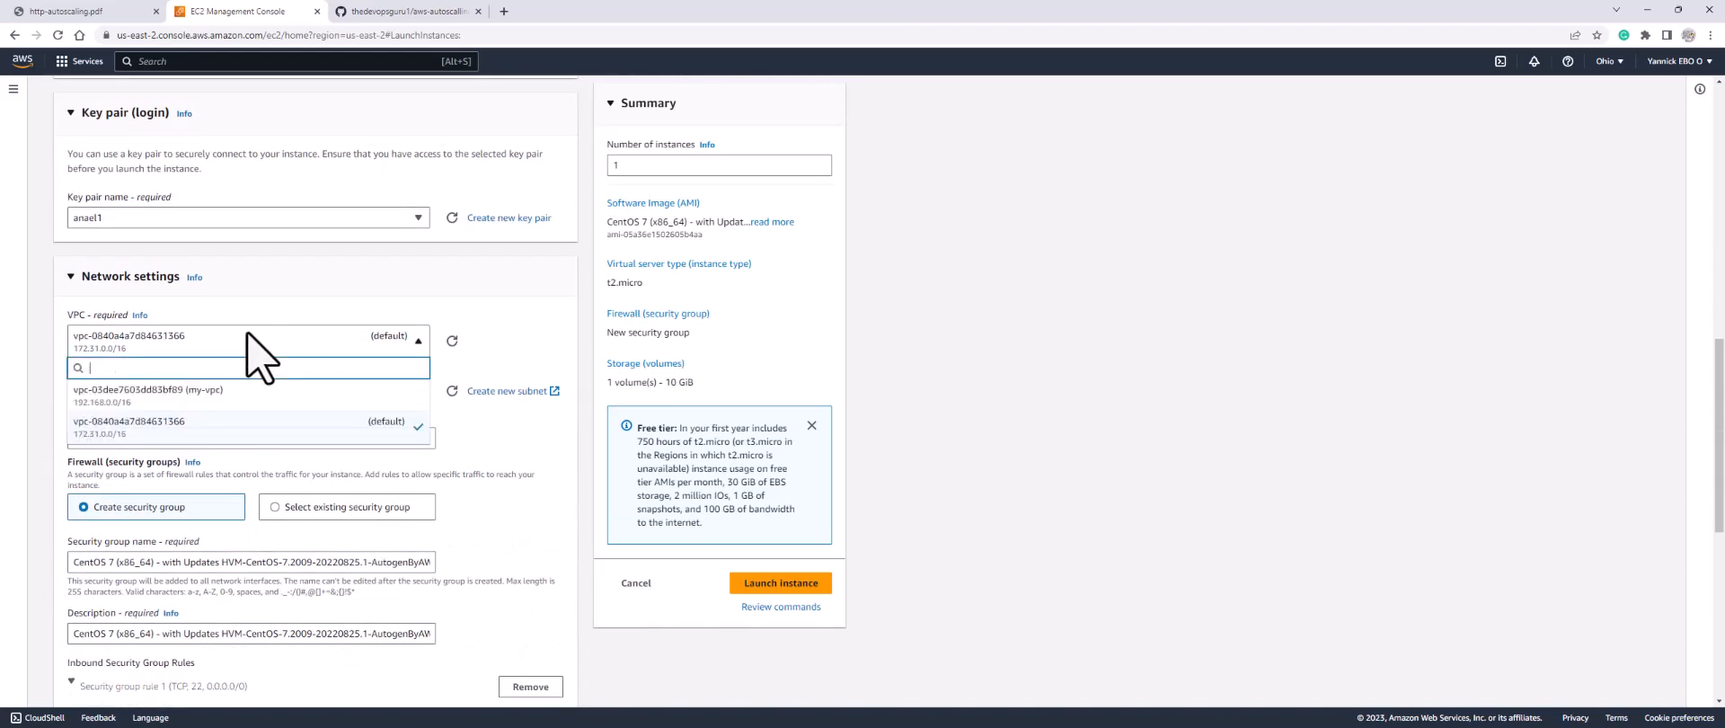
left_click(212, 395)
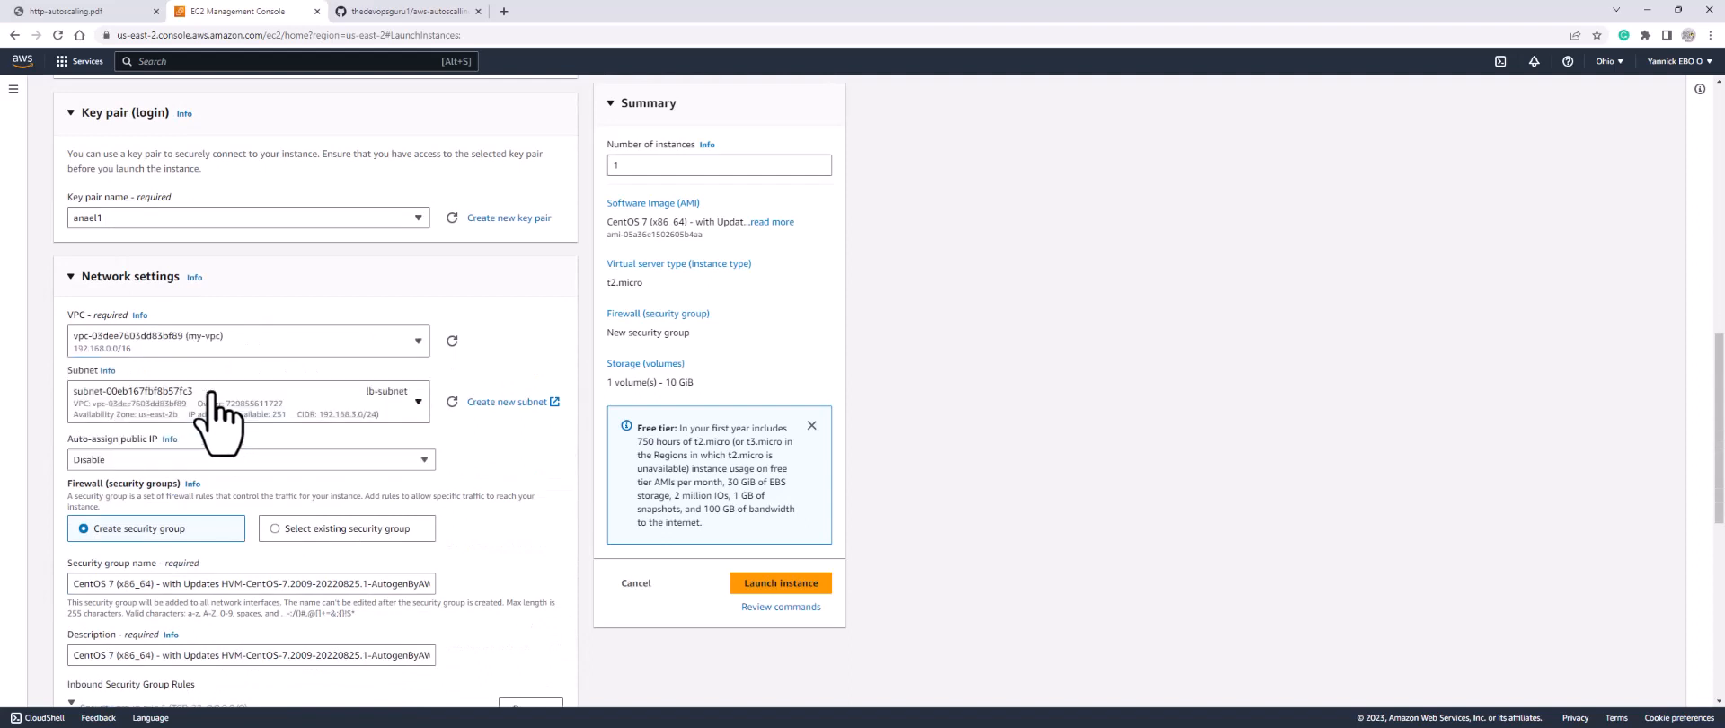
left_click(365, 404)
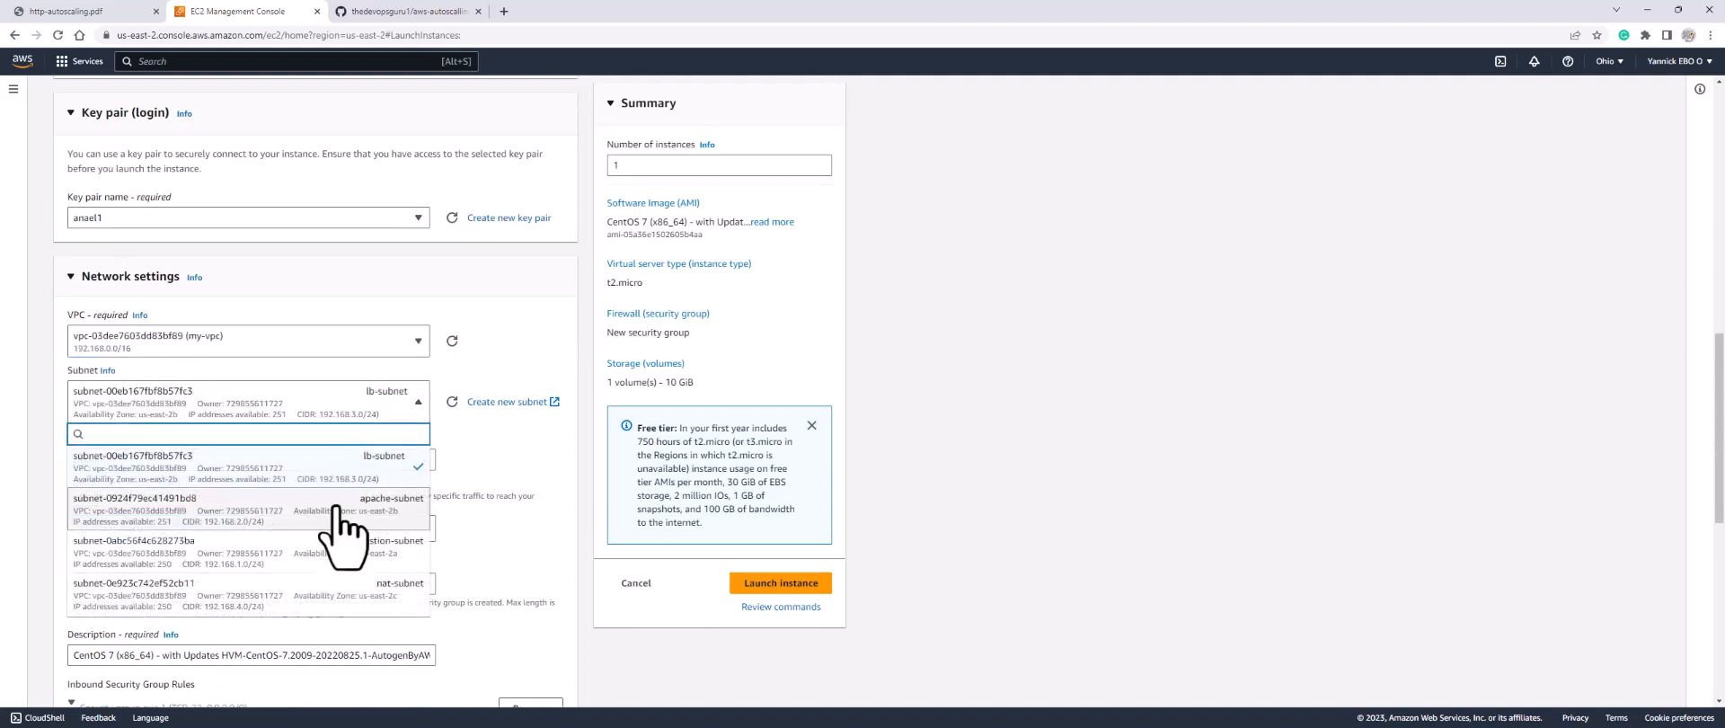
left_click(342, 508)
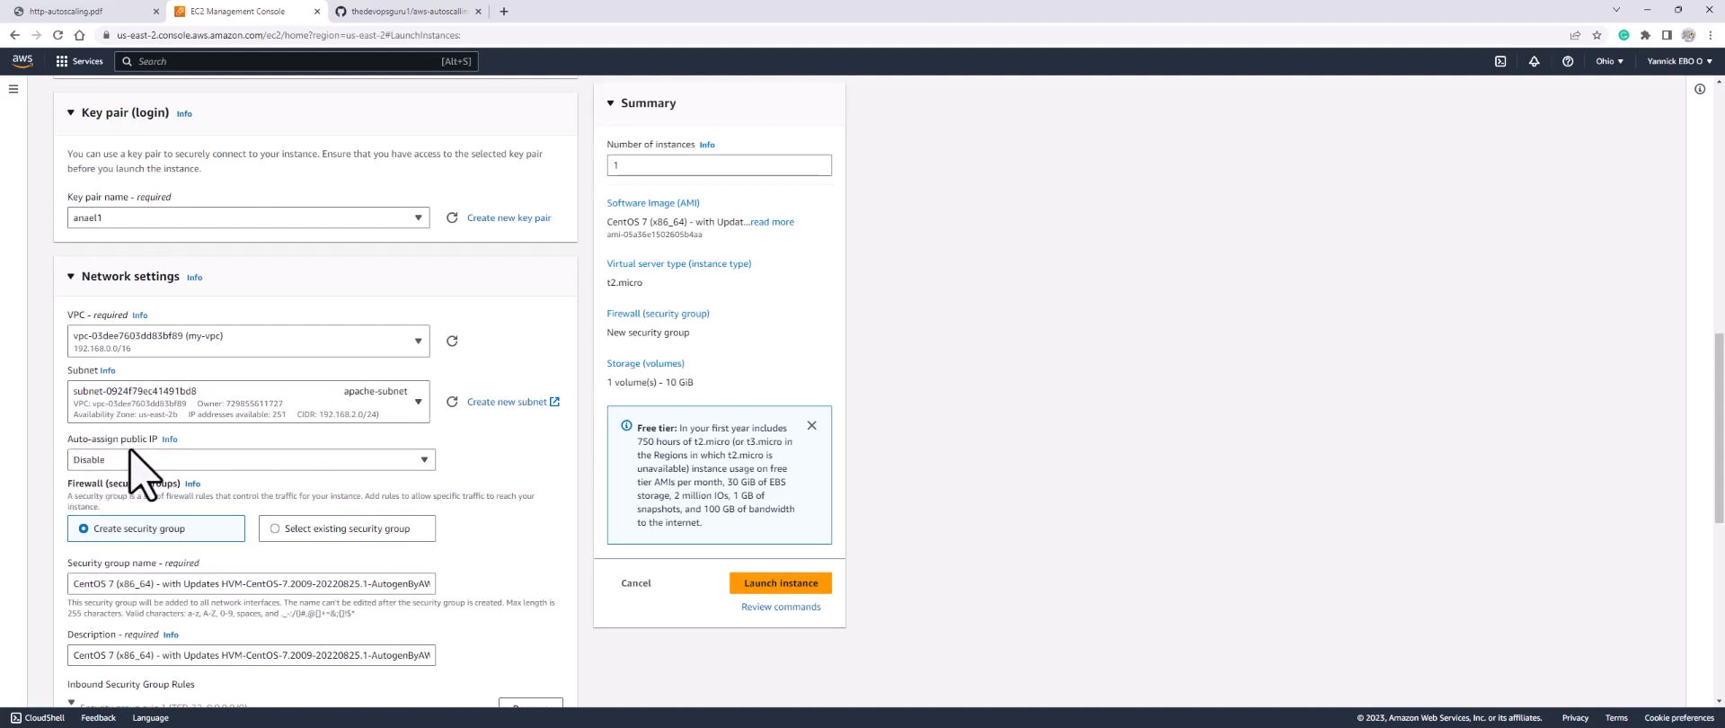
Step: Attach the existing apache-sg security group instead of creating a new one
left_click(306, 532)
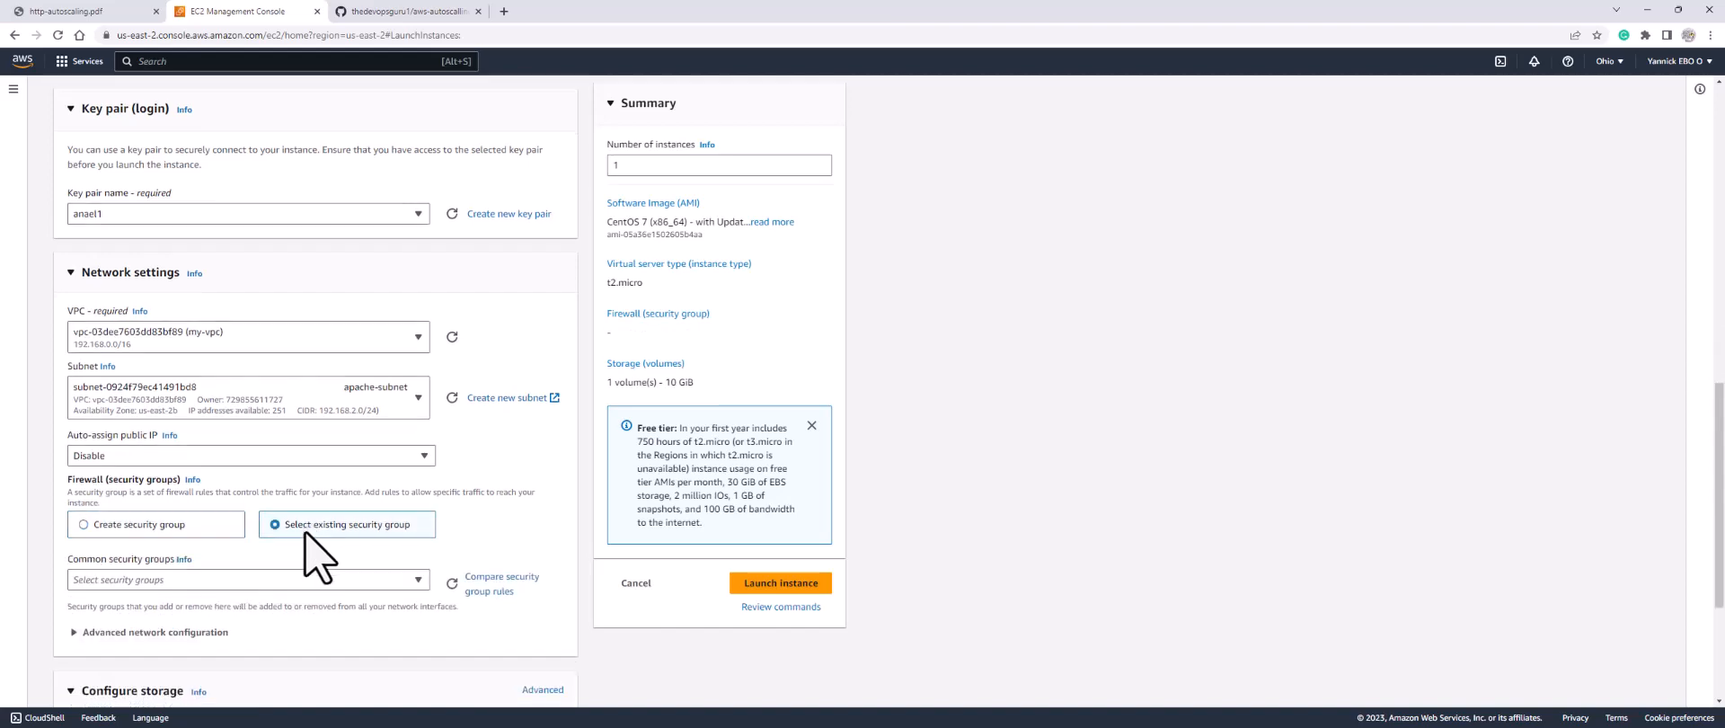
scroll(219, 355, "down", 3)
left_click(208, 337)
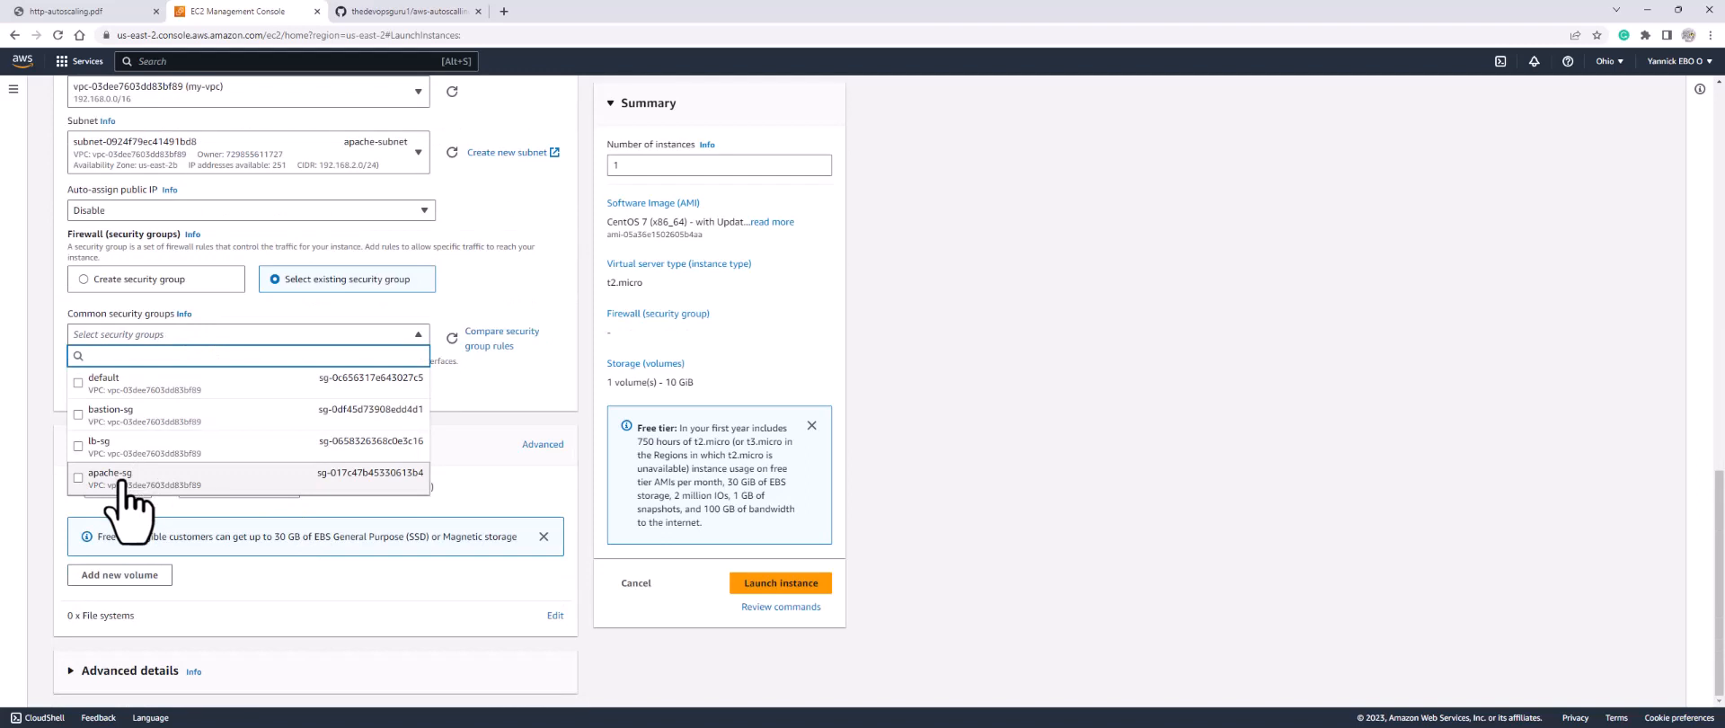
left_click(125, 477)
scroll(400, 436, "down", 1)
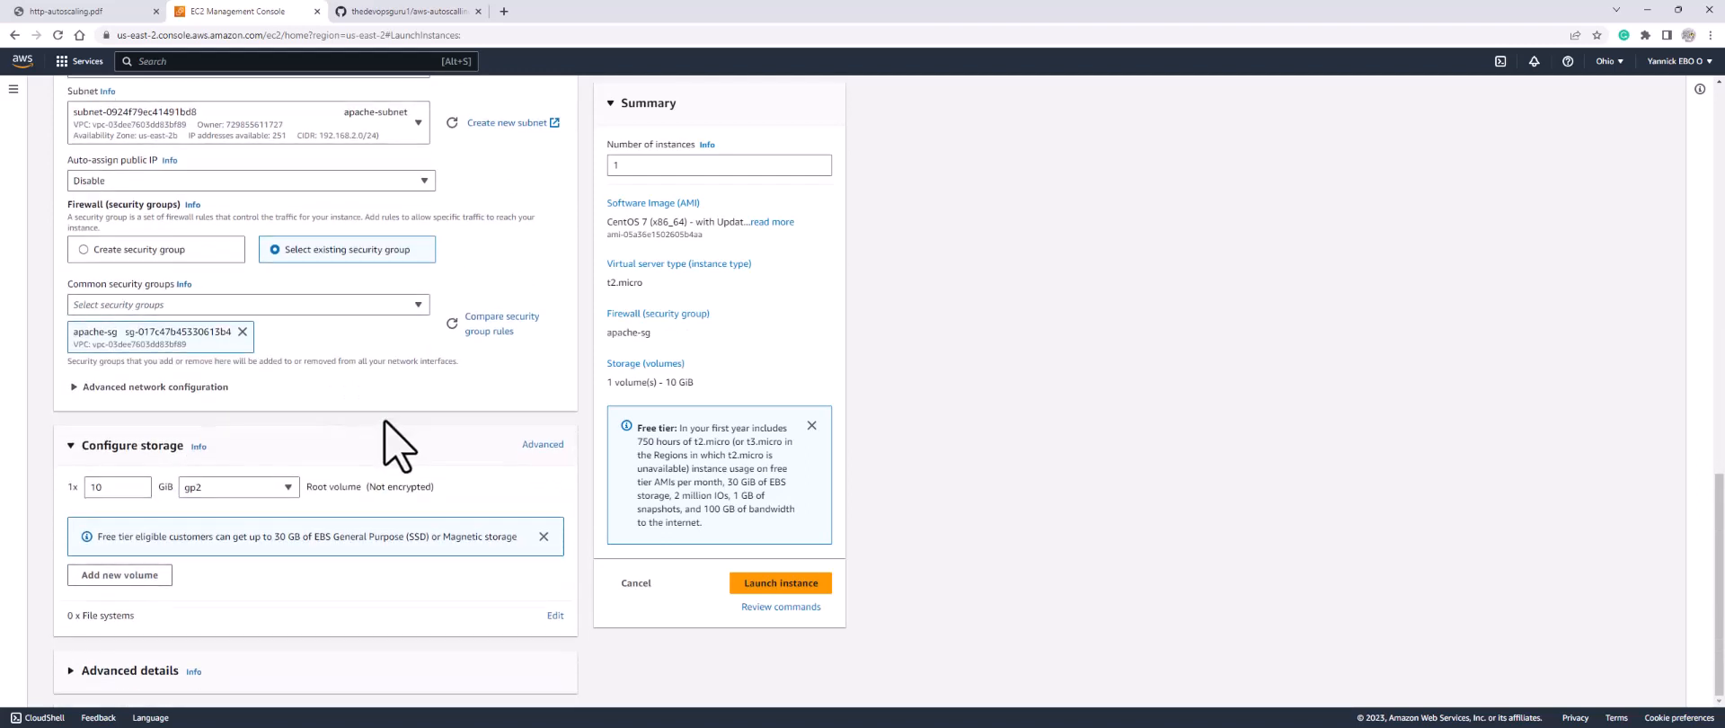
Step: Expand Advanced details and scroll down to the empty User data box
left_click(72, 674)
scroll(143, 647, "down", 5)
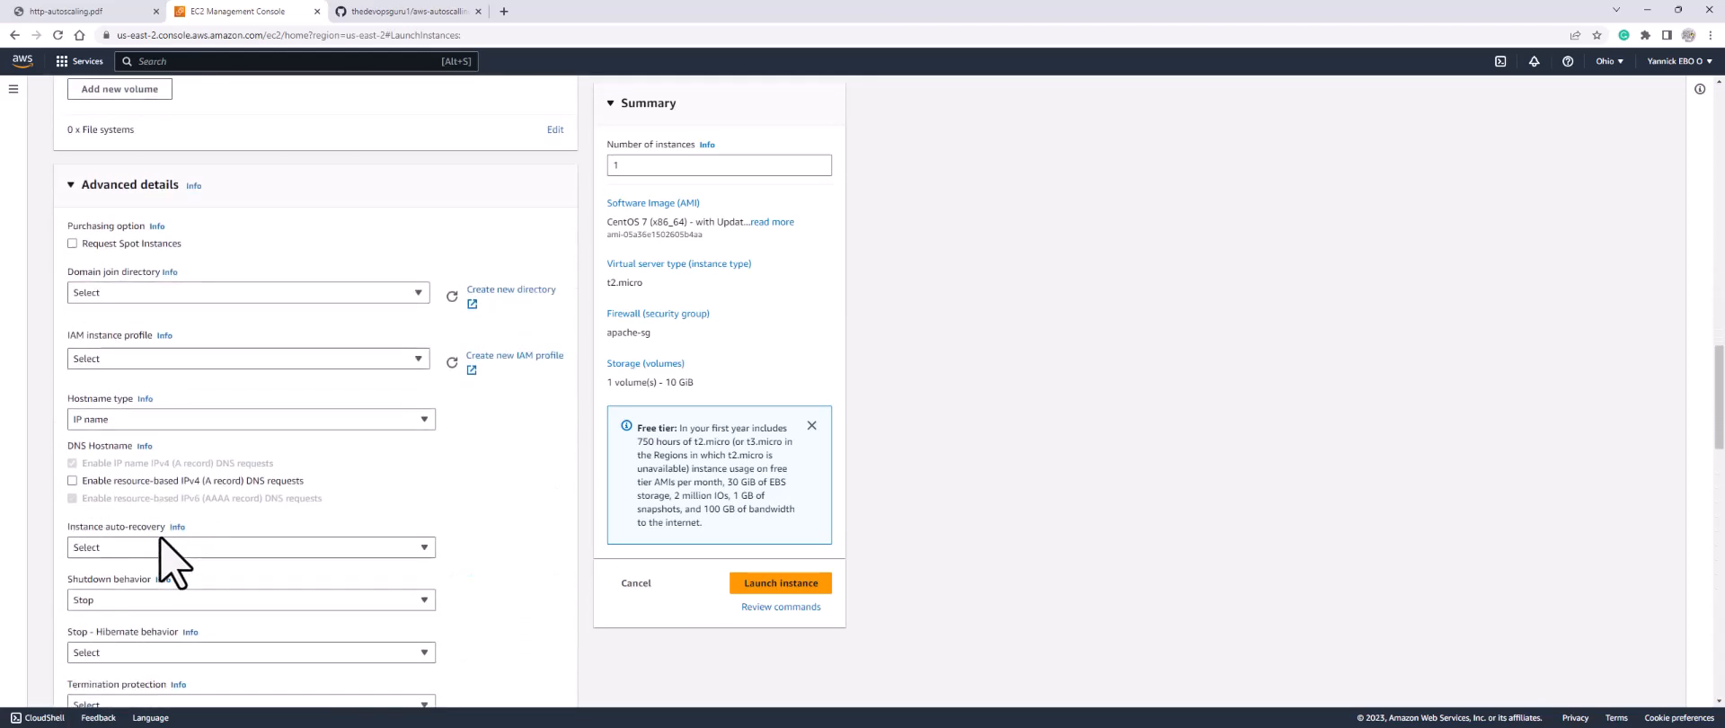
scroll(160, 538, "down", 6)
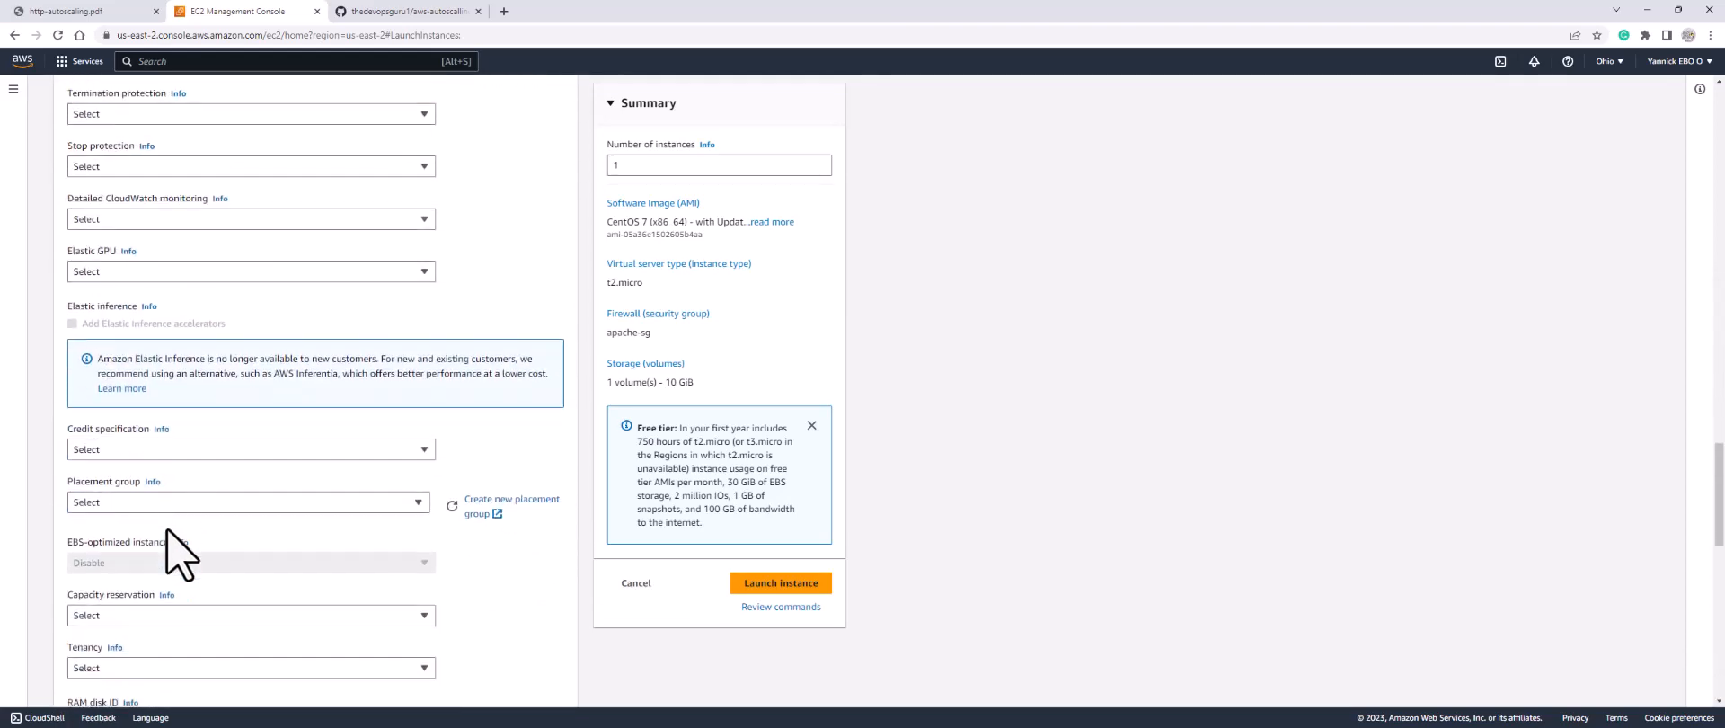
scroll(176, 544, "down", 10)
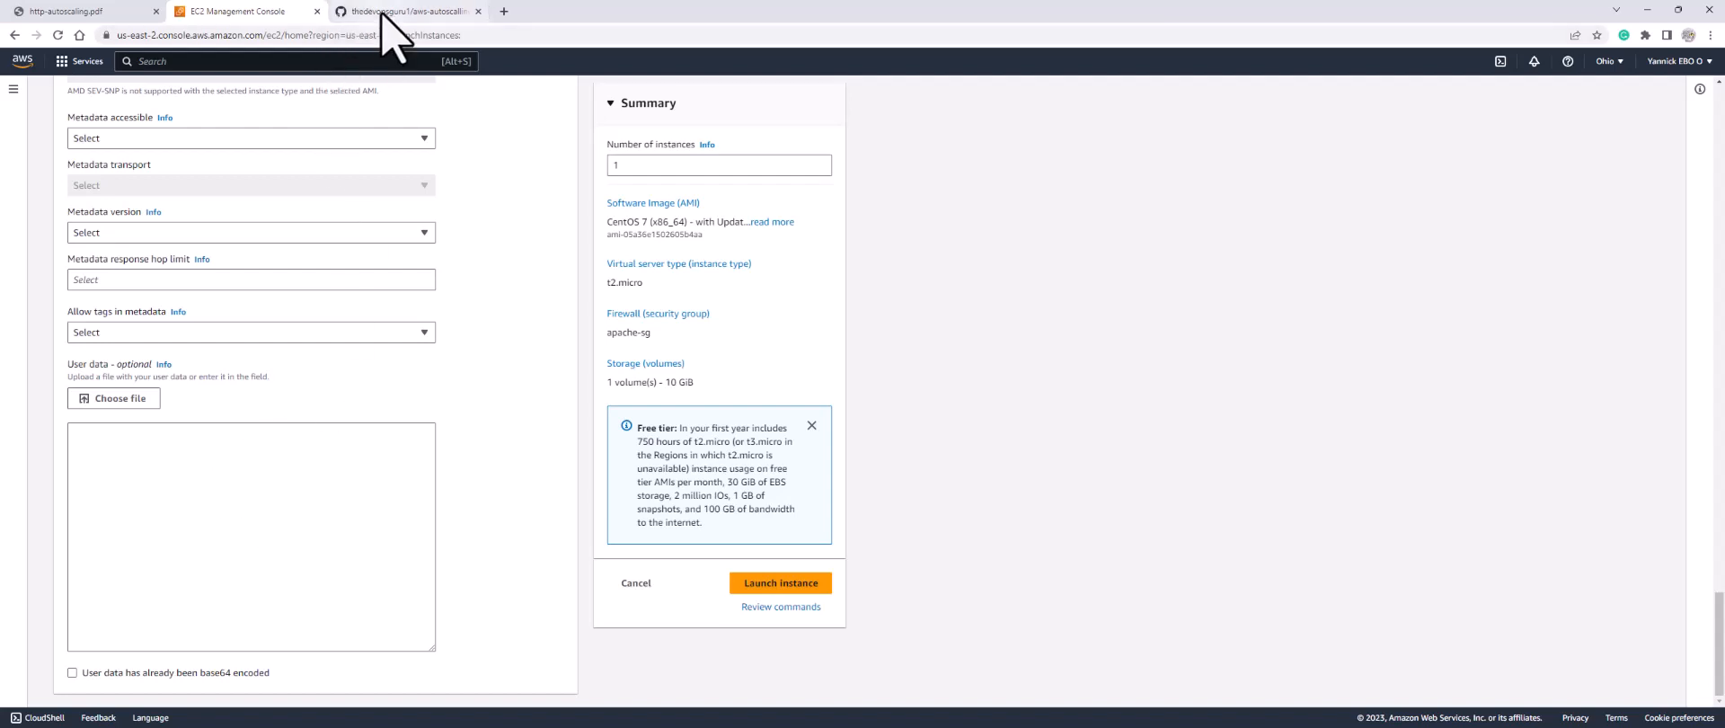
mouse_move(383, 13)
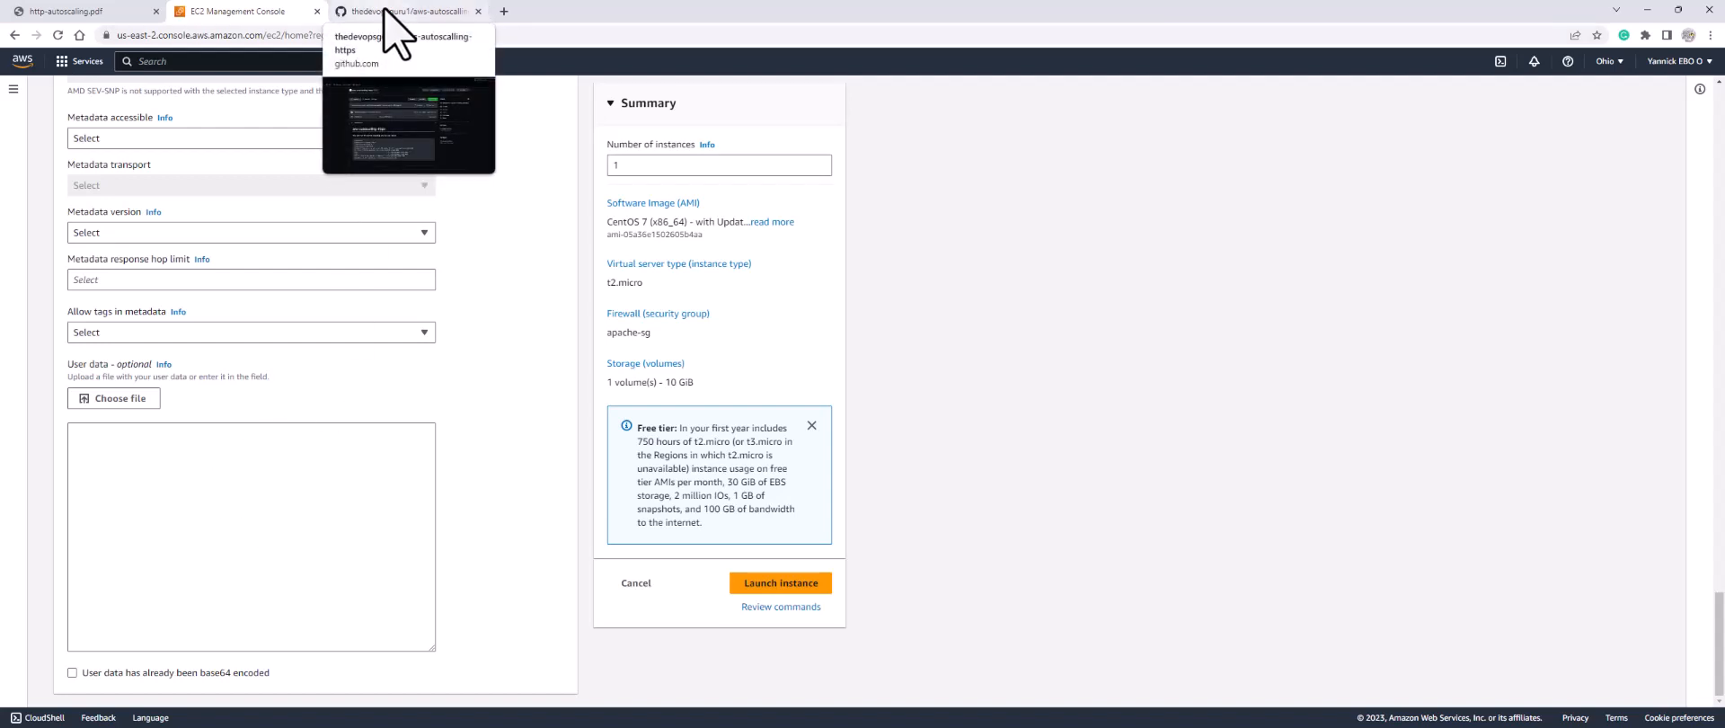
Step: Paste the httpd bash script from the GitHub README into the apache instance's User data
left_click(392, 12)
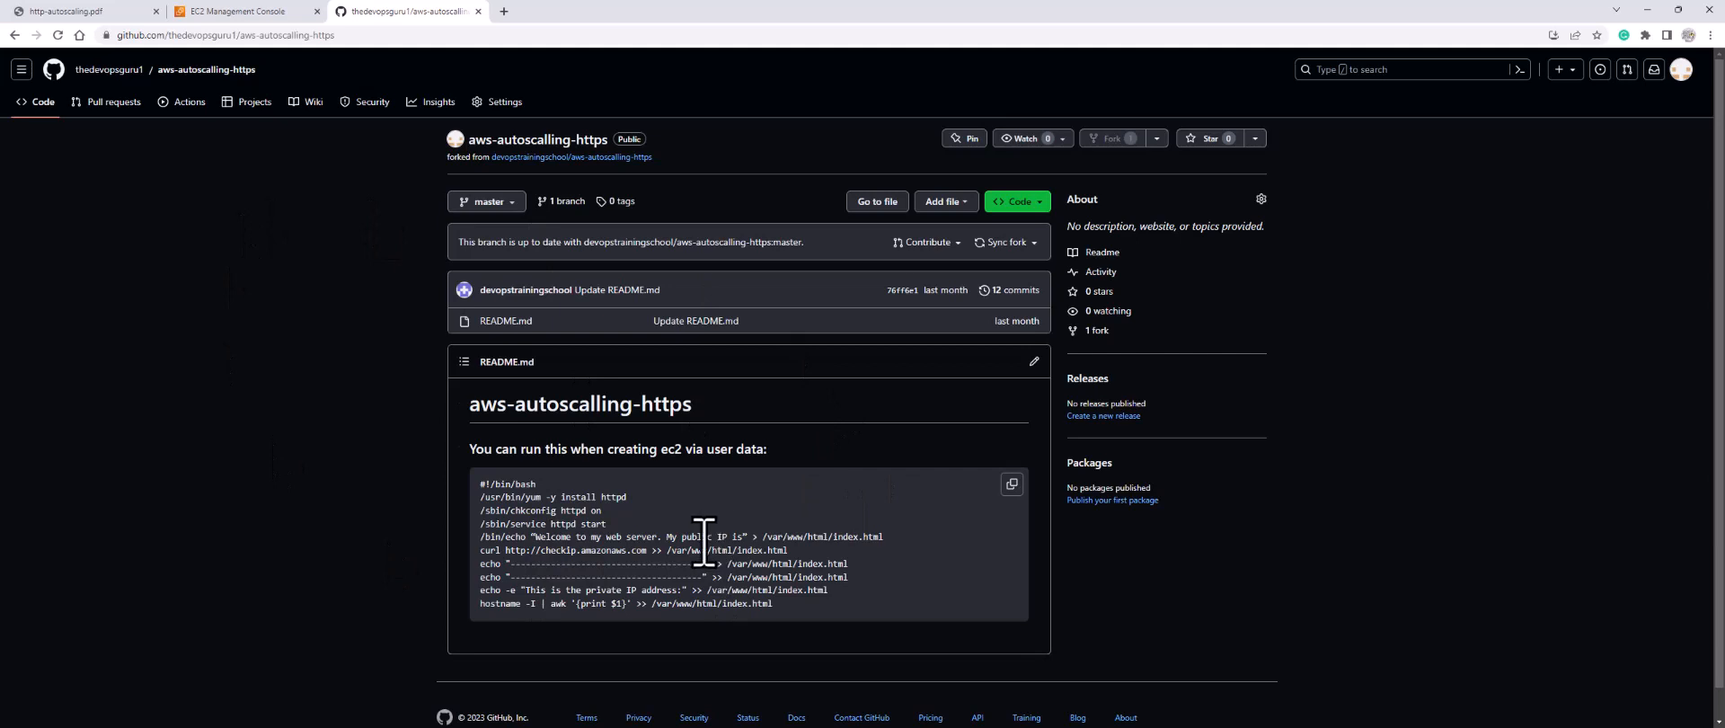
left_click(1011, 485)
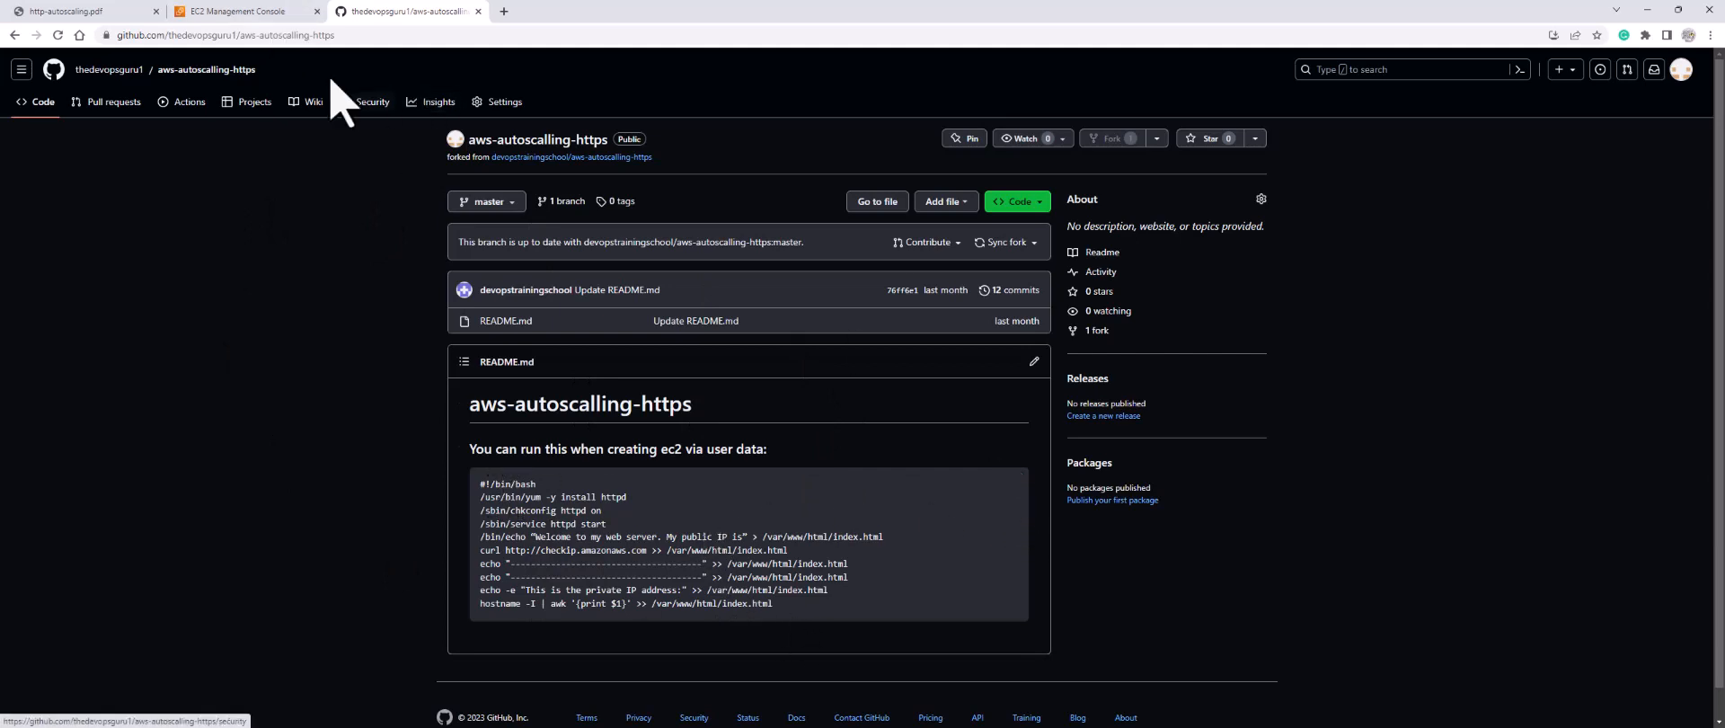
left_click(254, 12)
left_click(87, 444)
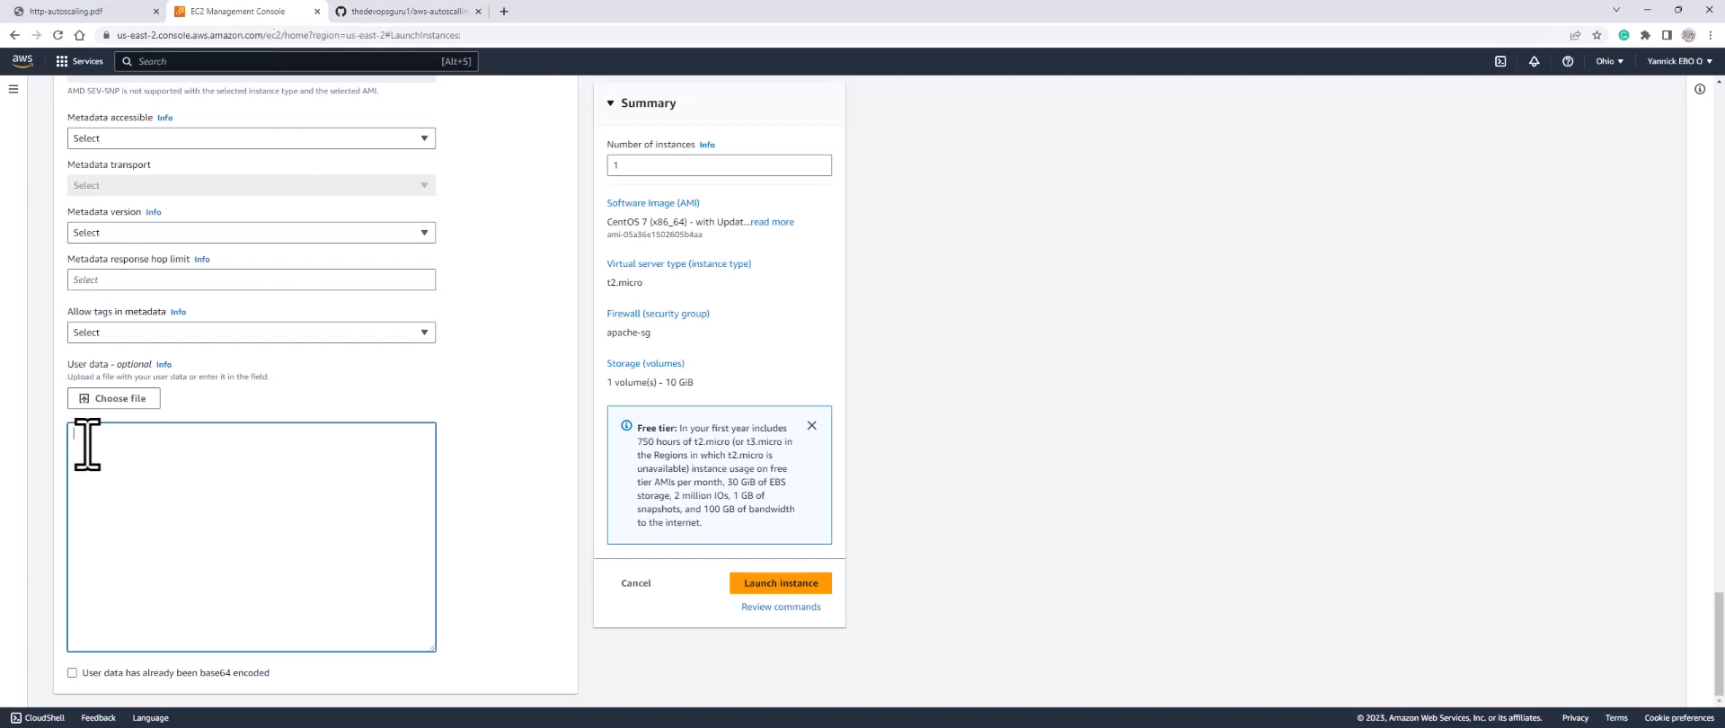
key("ctrl+v")
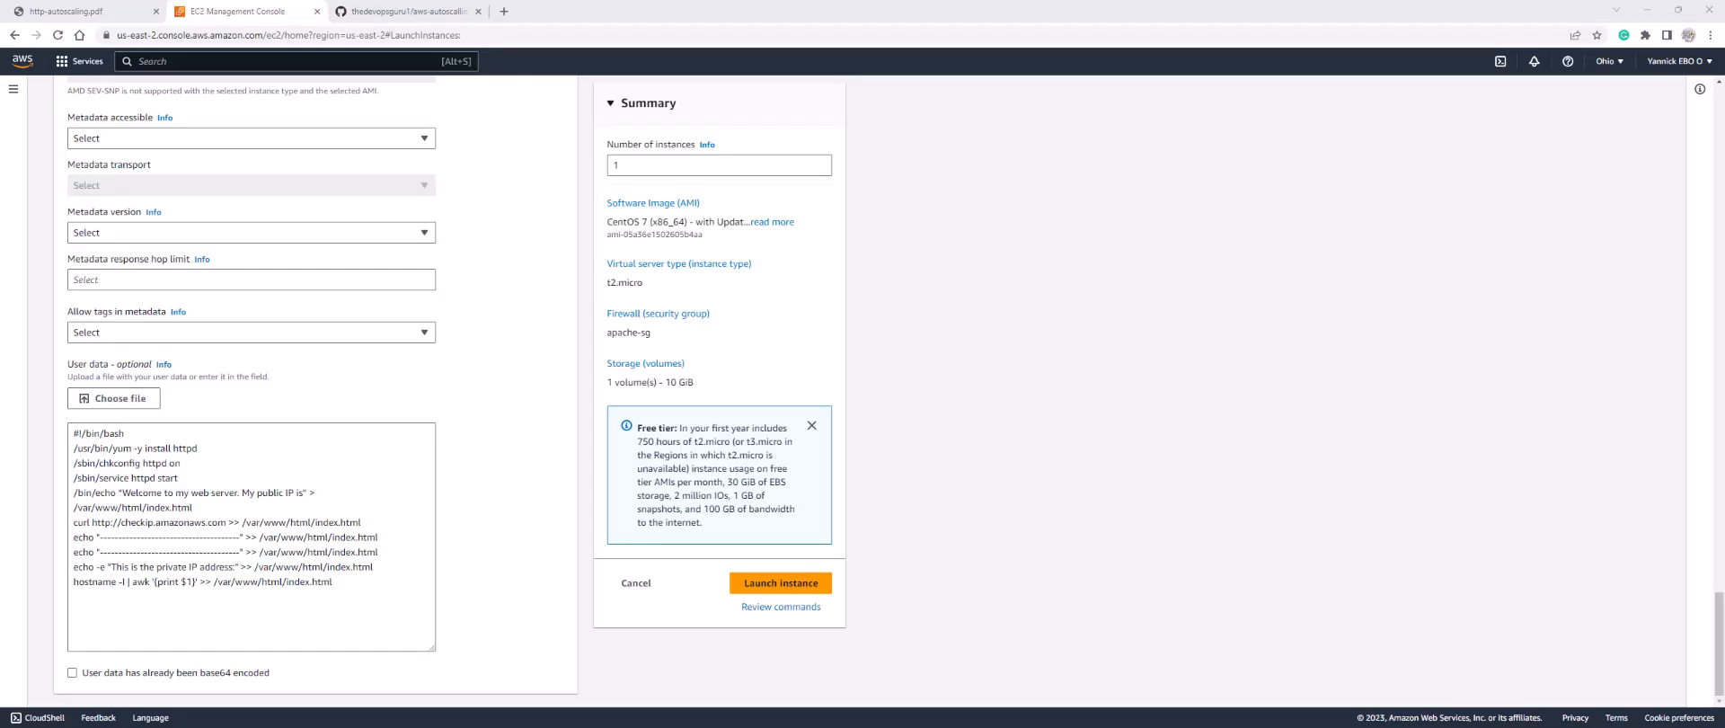
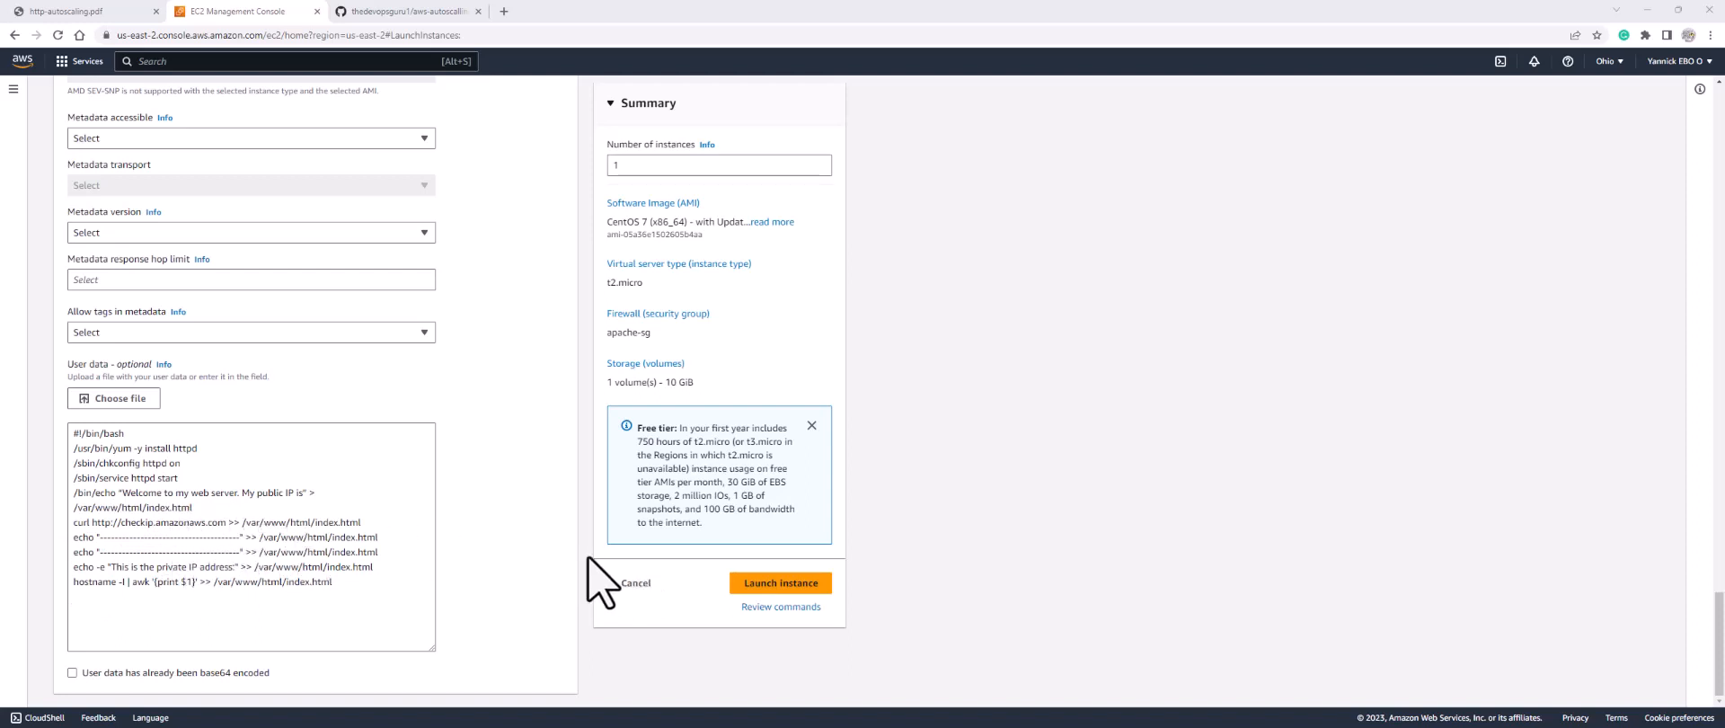
Step: Launch the configured apache instance and return to the EC2 Dashboard once it succeeds
left_click(769, 586)
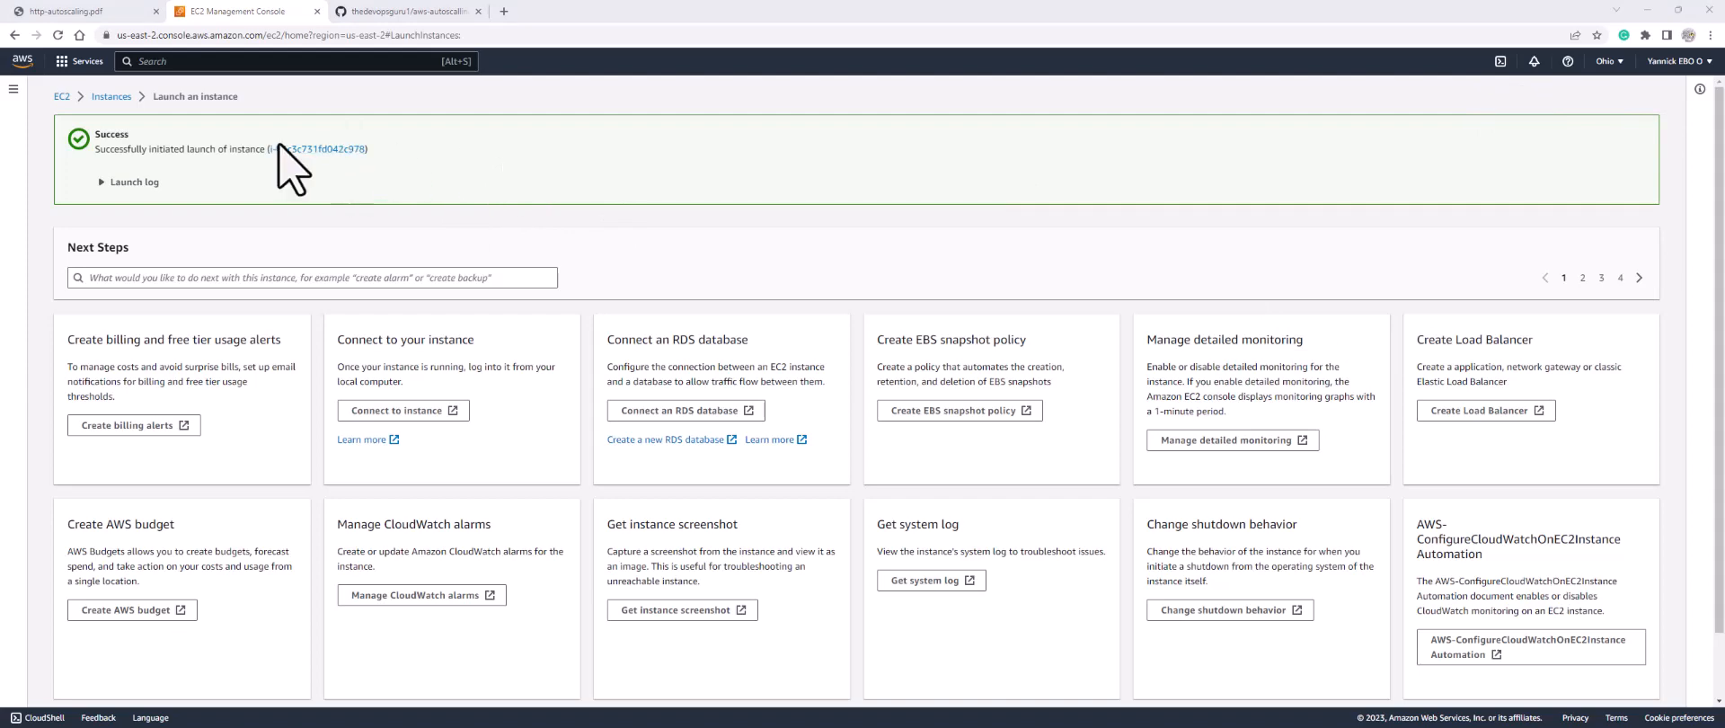
left_click(62, 98)
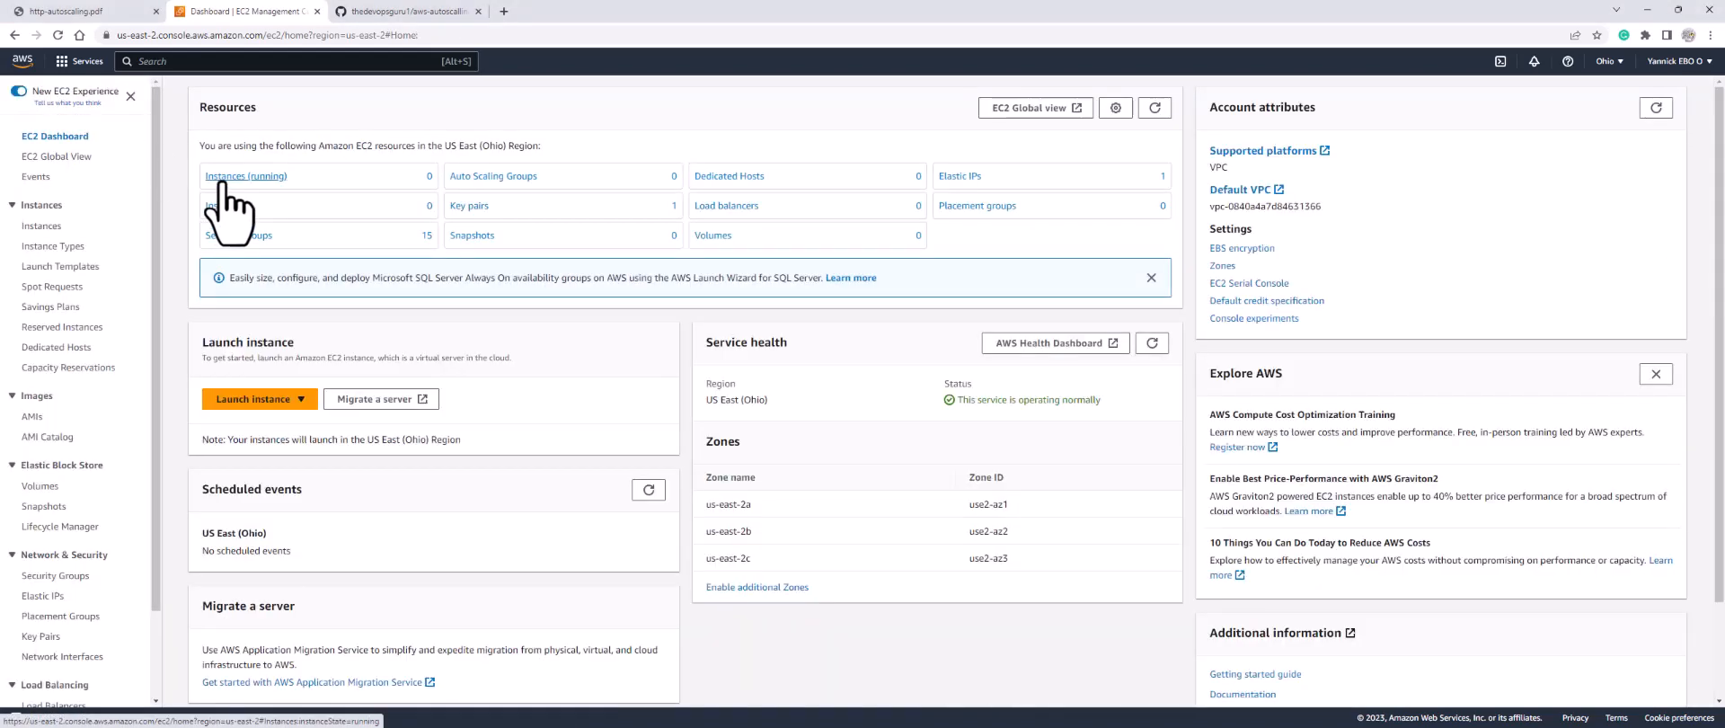
Step: Copy the example SSH command from the running bastion instance's SSH client connect page
left_click(230, 179)
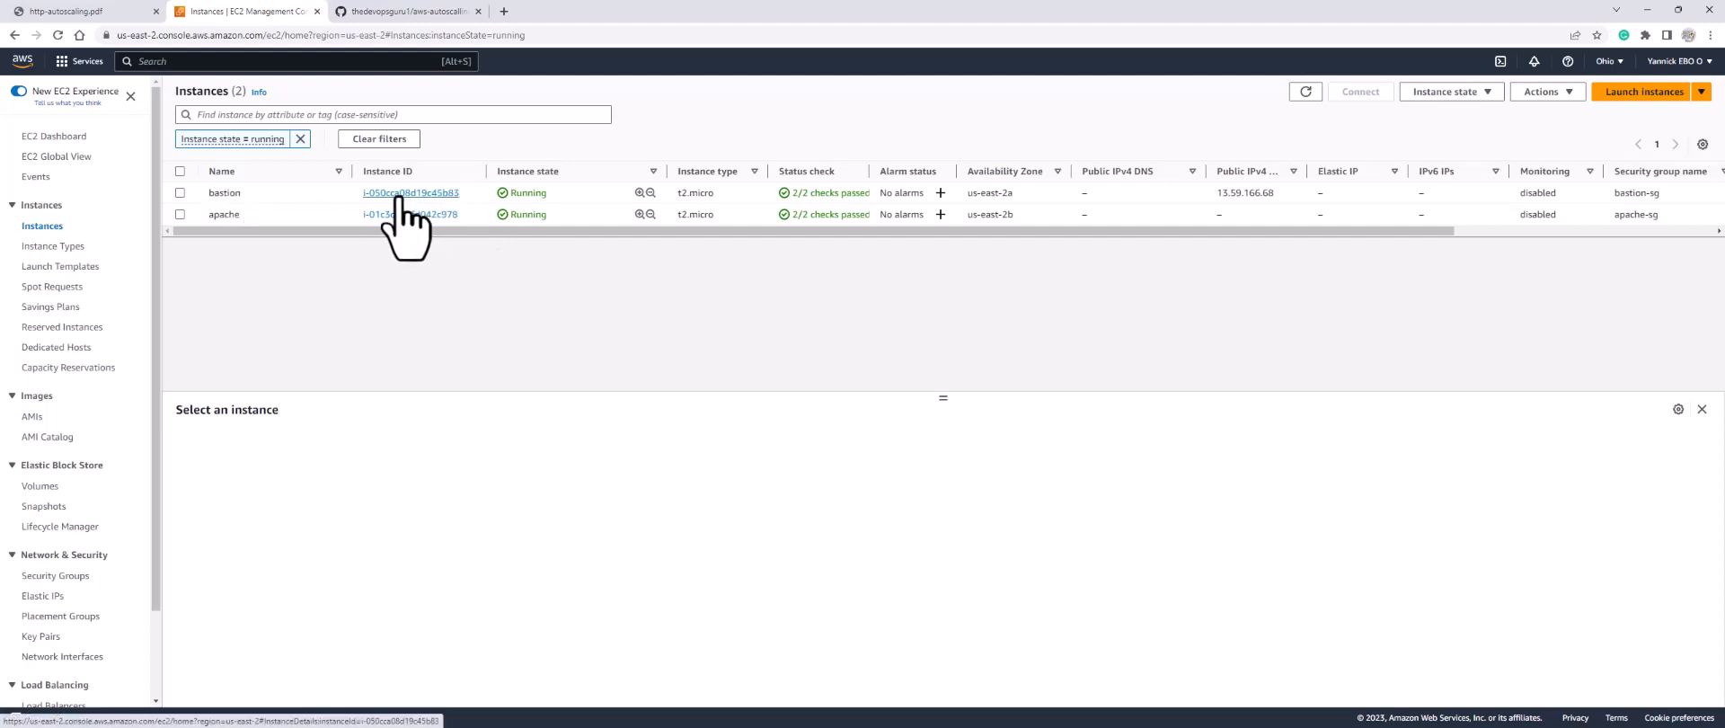
left_click(438, 194)
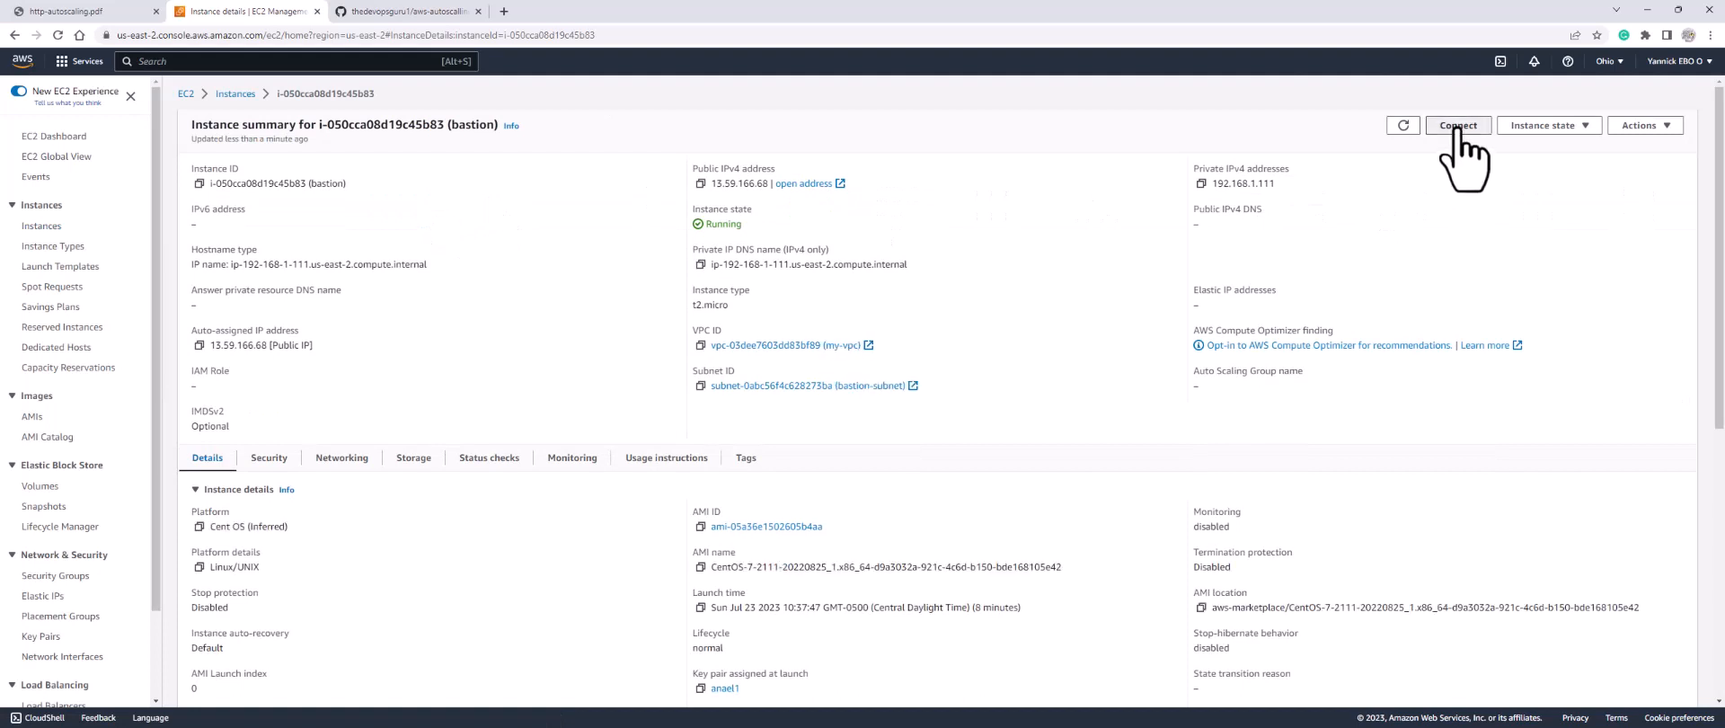
left_click(1459, 126)
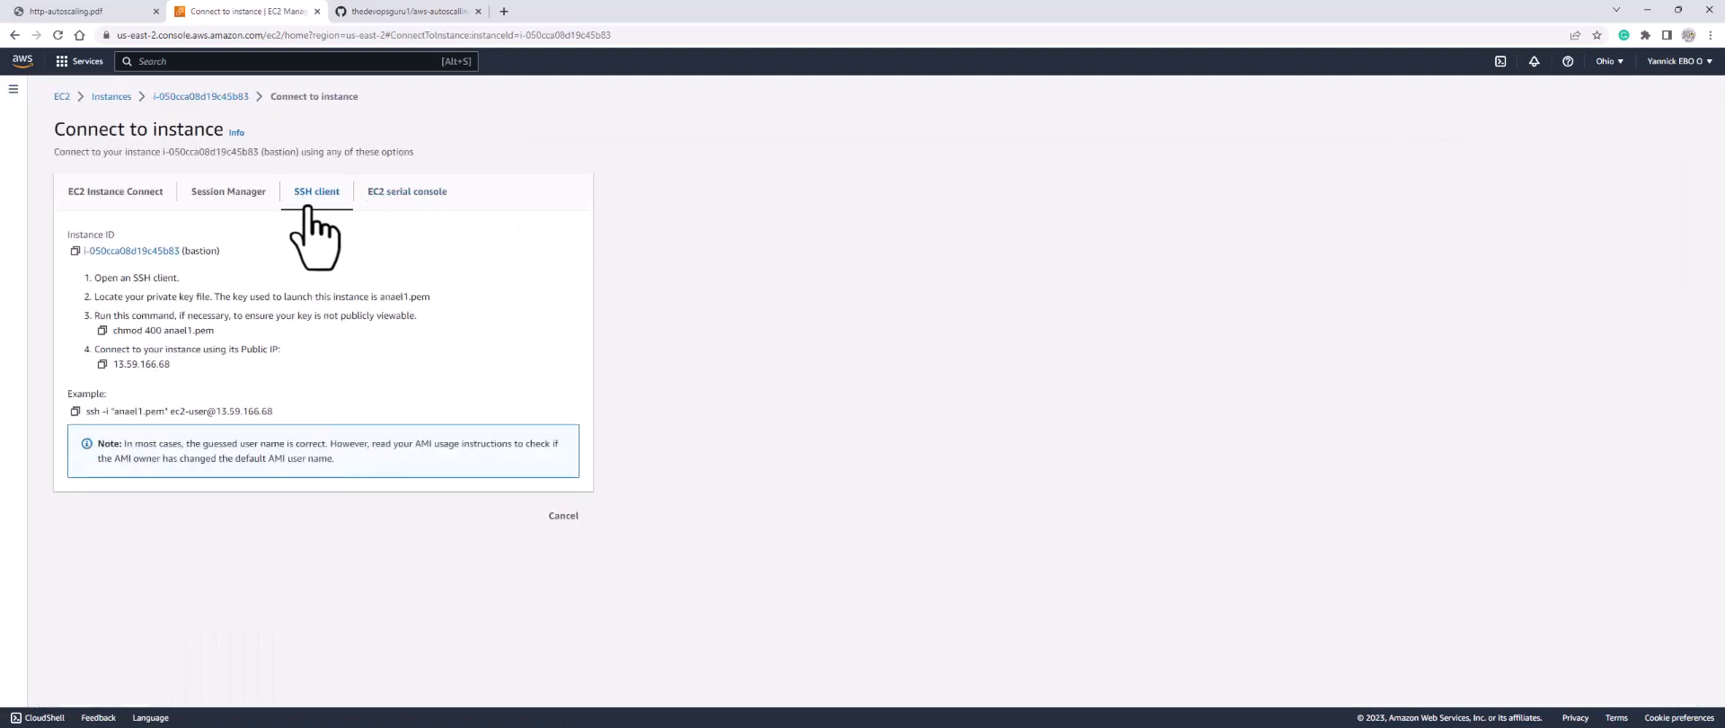
left_click(76, 410)
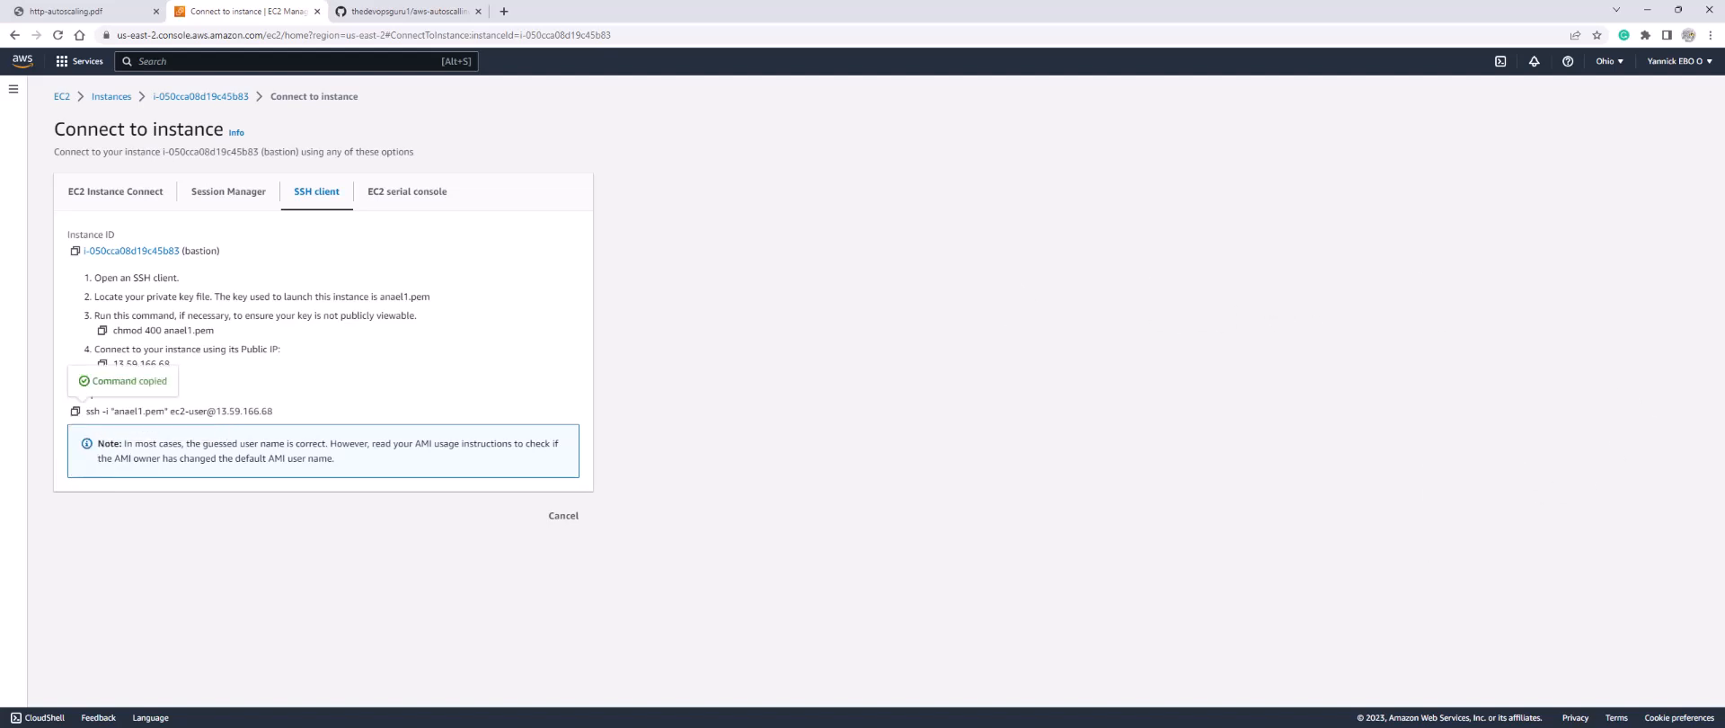
key("alt+Tab")
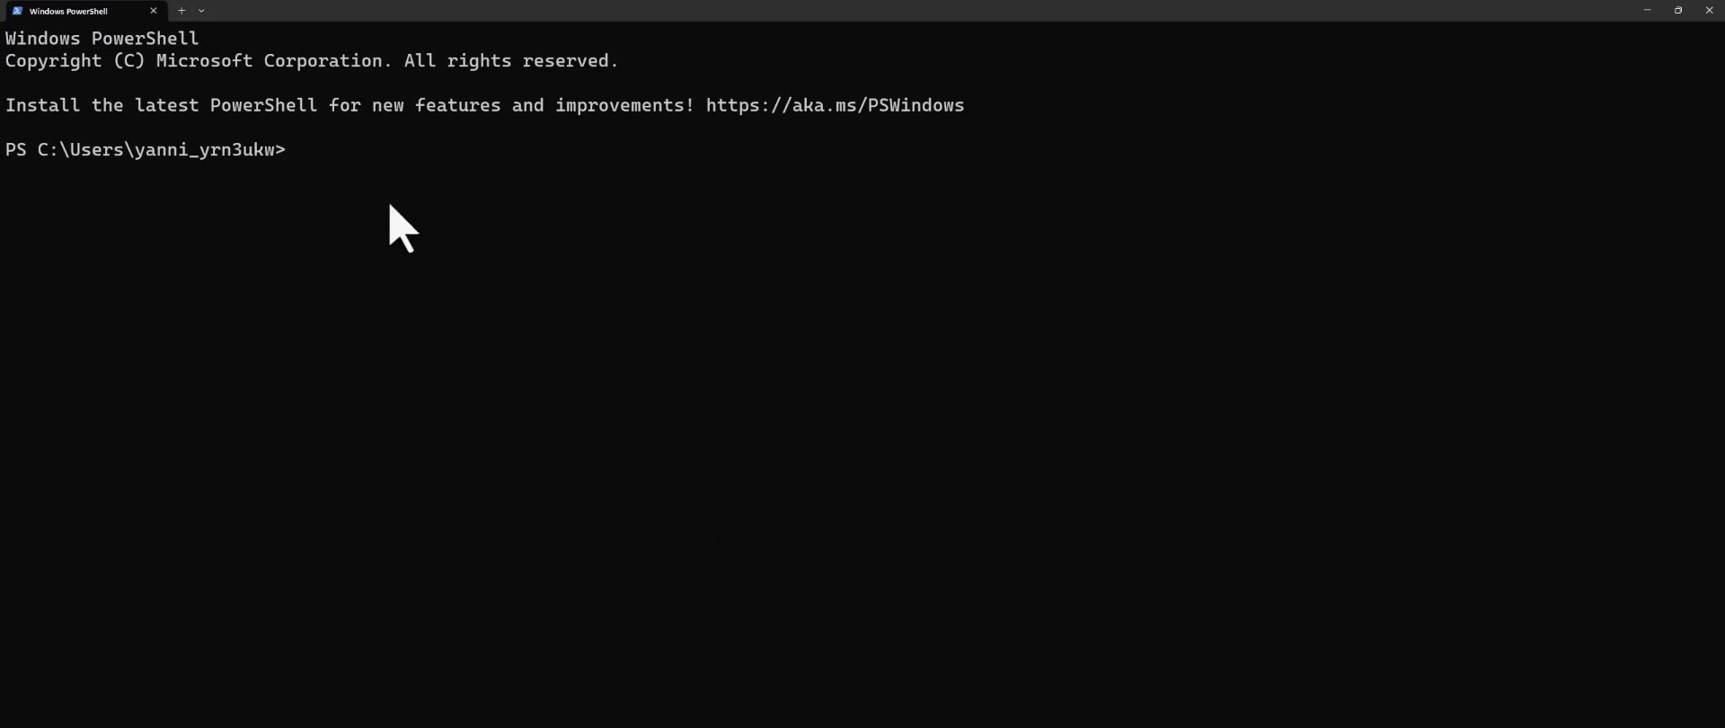
Step: SSH into the bastion at 13.59.166.68 as centos with -A agent forwarding instead of the key file
key("ctrl+v")
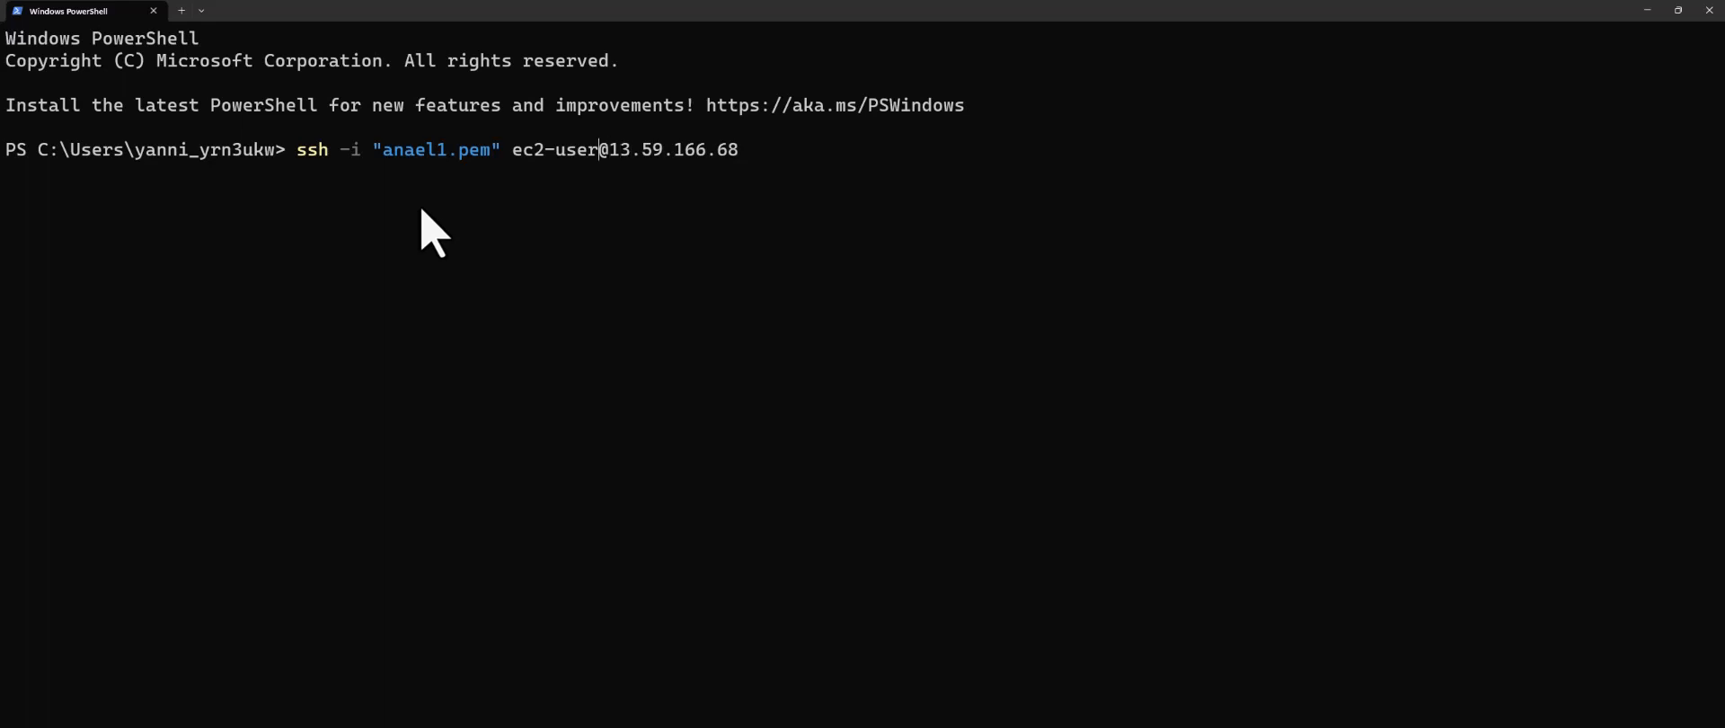
key("BackSpace")
key("BackSpace")
key("BackSpace")
key("BackSpace")
key("BackSpace")
key("BackSpace")
key("BackSpace")
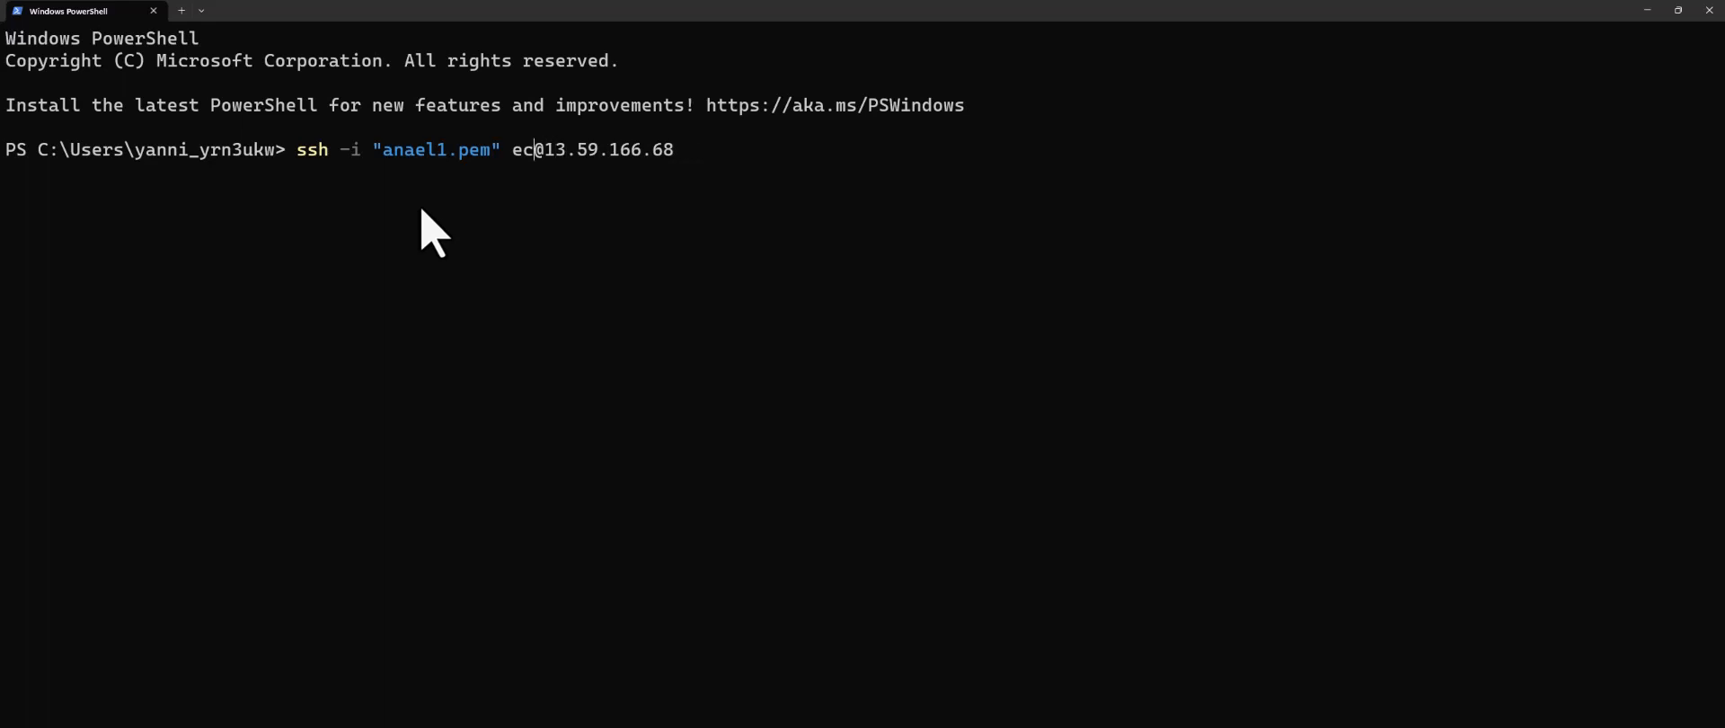
key("BackSpace")
type("centos")
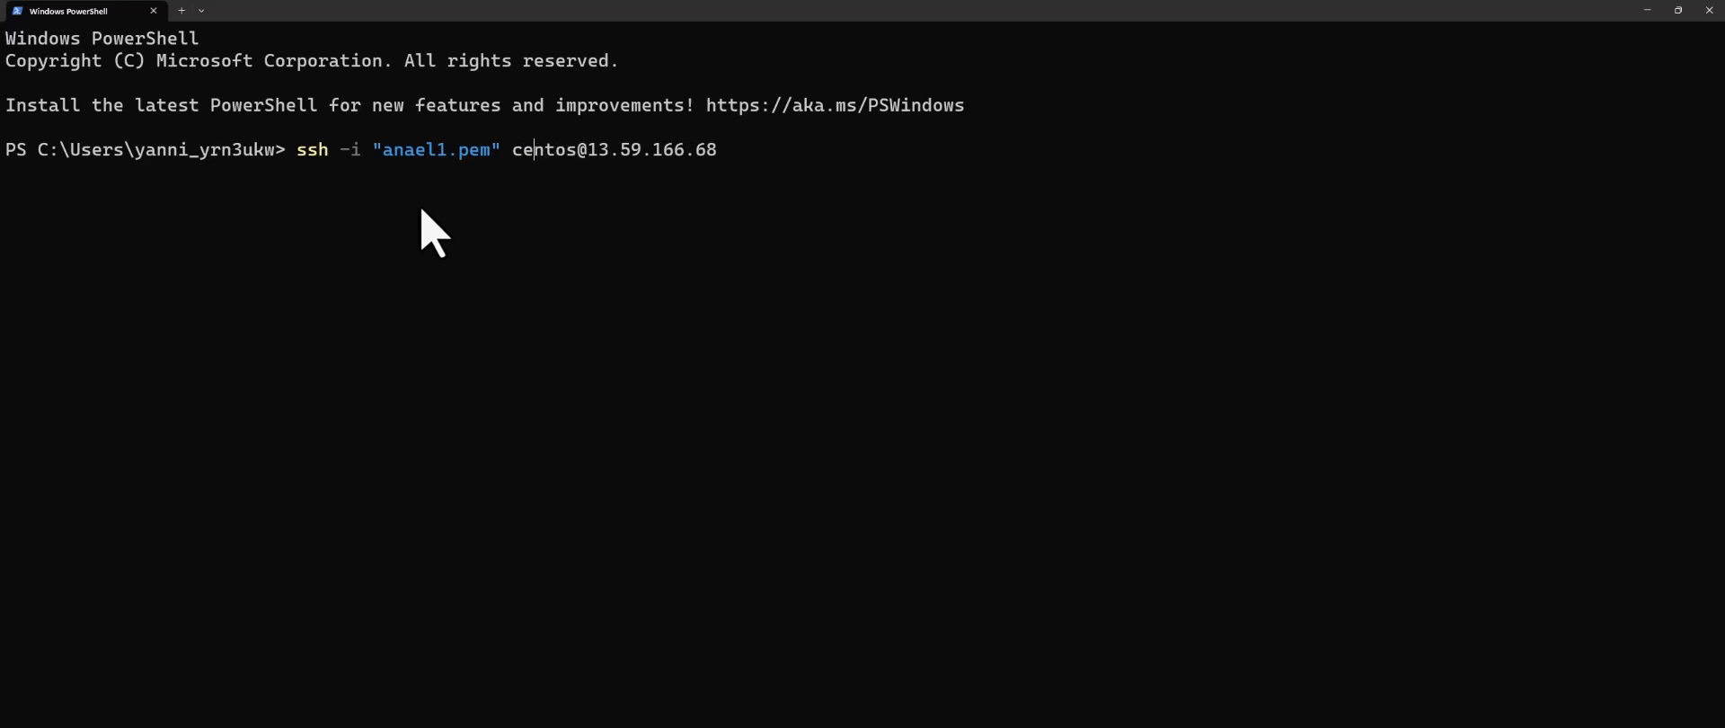
key("BackSpace")
key("BackSpace")
key("BackSpace")
key("BackSpace")
key("BackSpace")
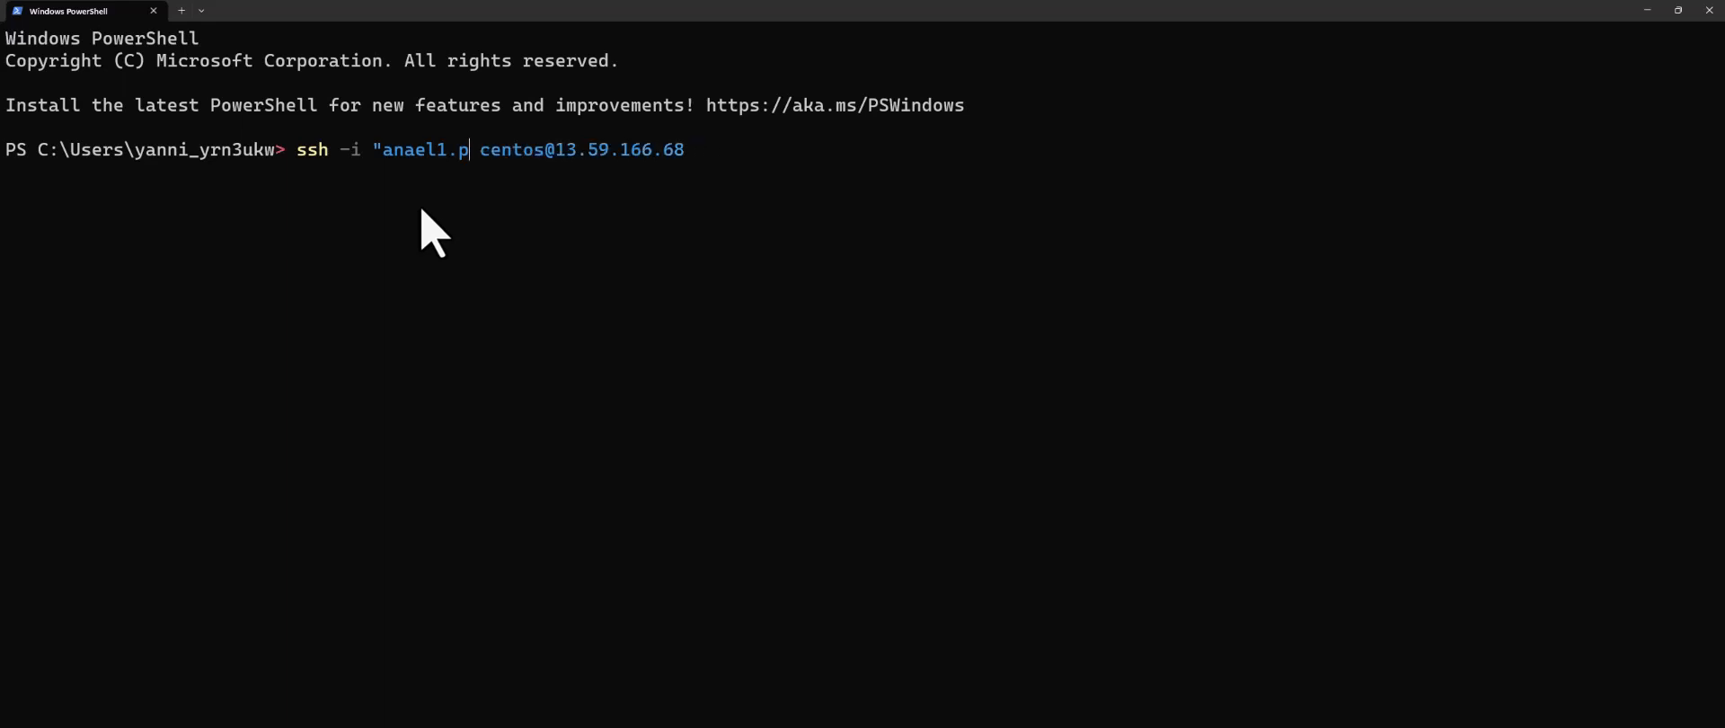
key("BackSpace")
key("BackSpace")
key("BackSpace")
key("BackSpace")
key("BackSpace")
key("BackSpace")
key("BackSpace")
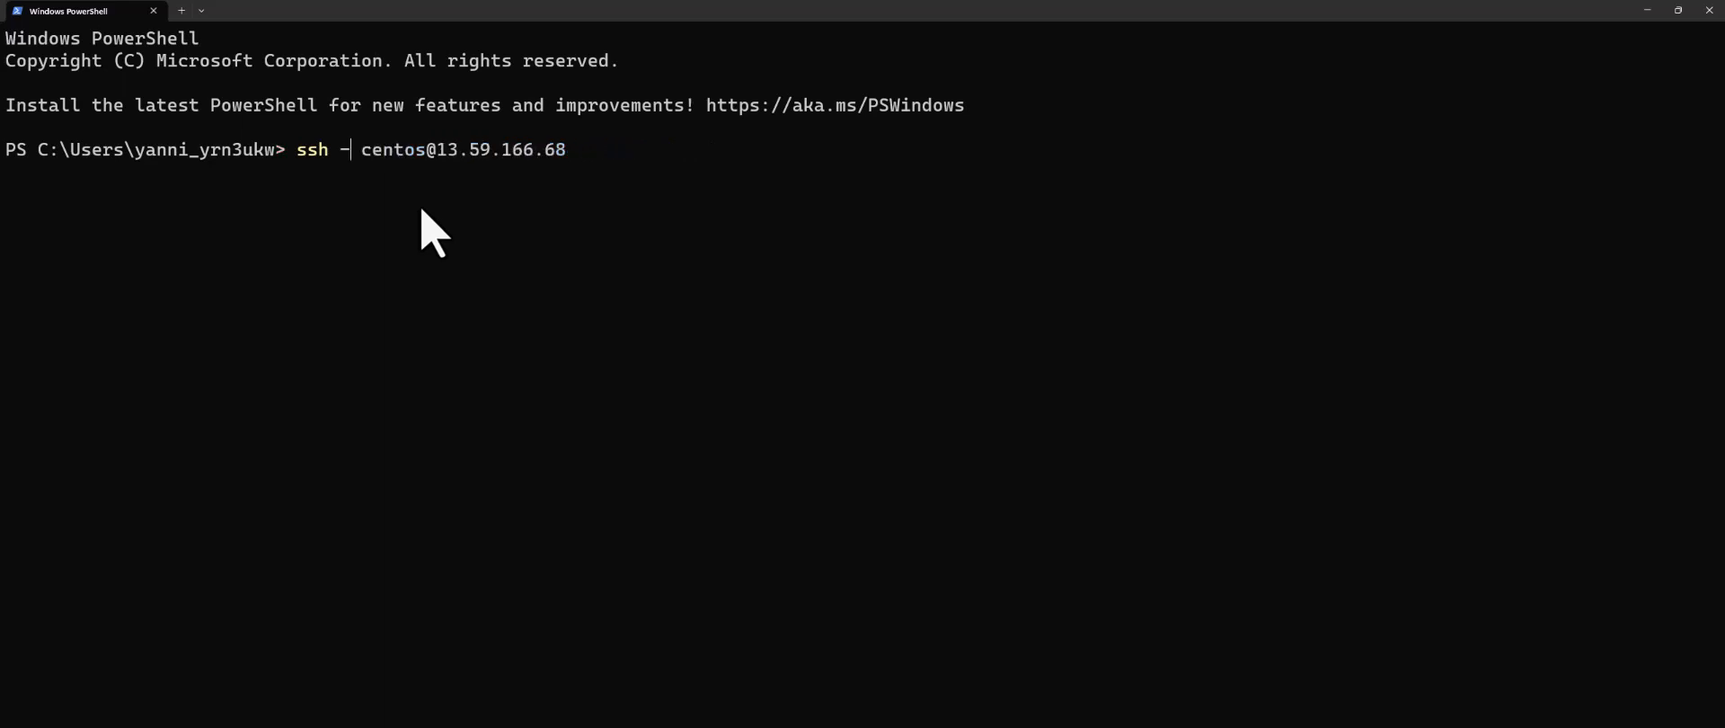
type("A")
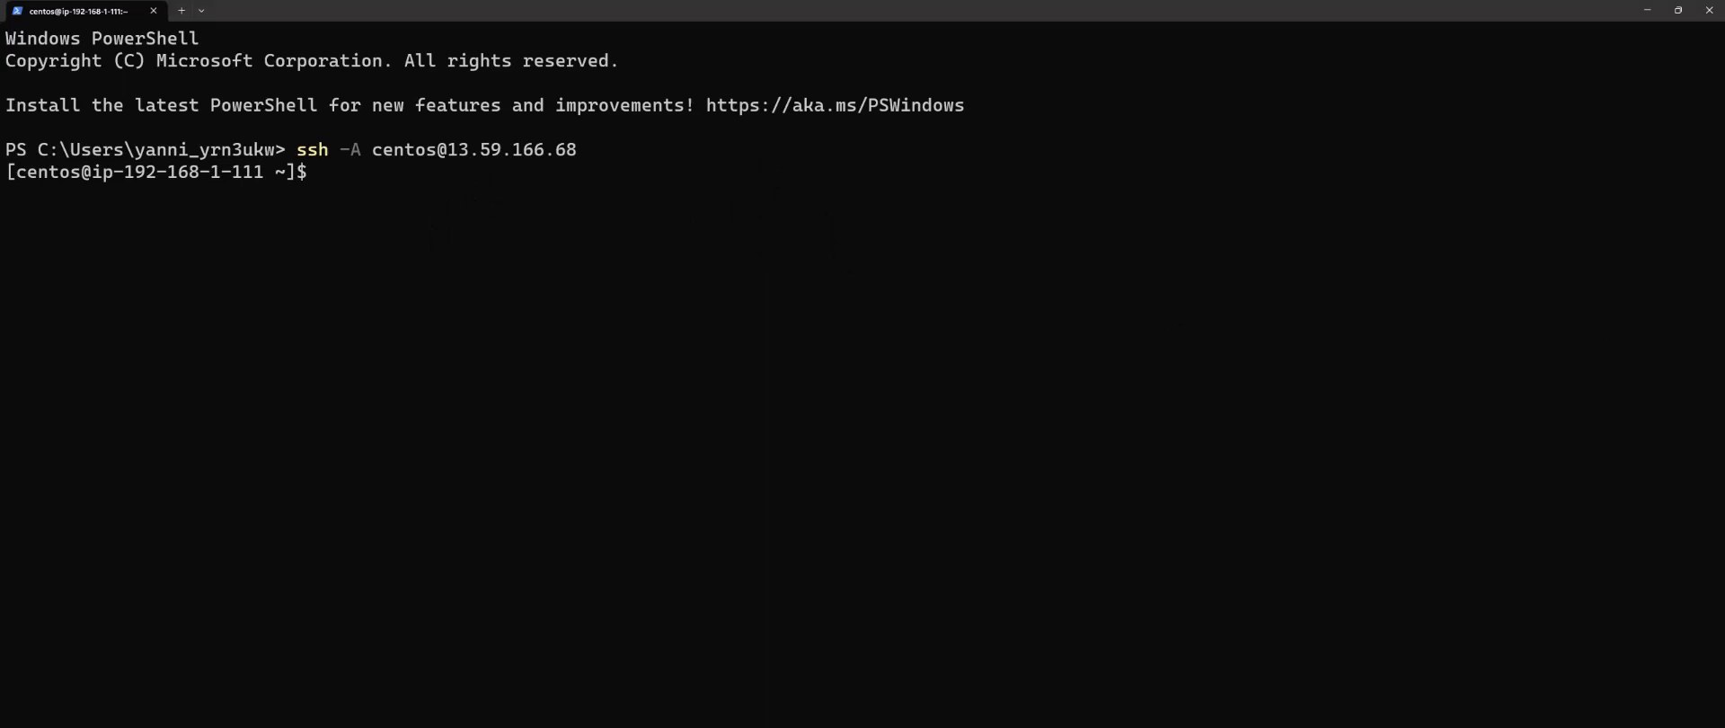
key("alt+Tab")
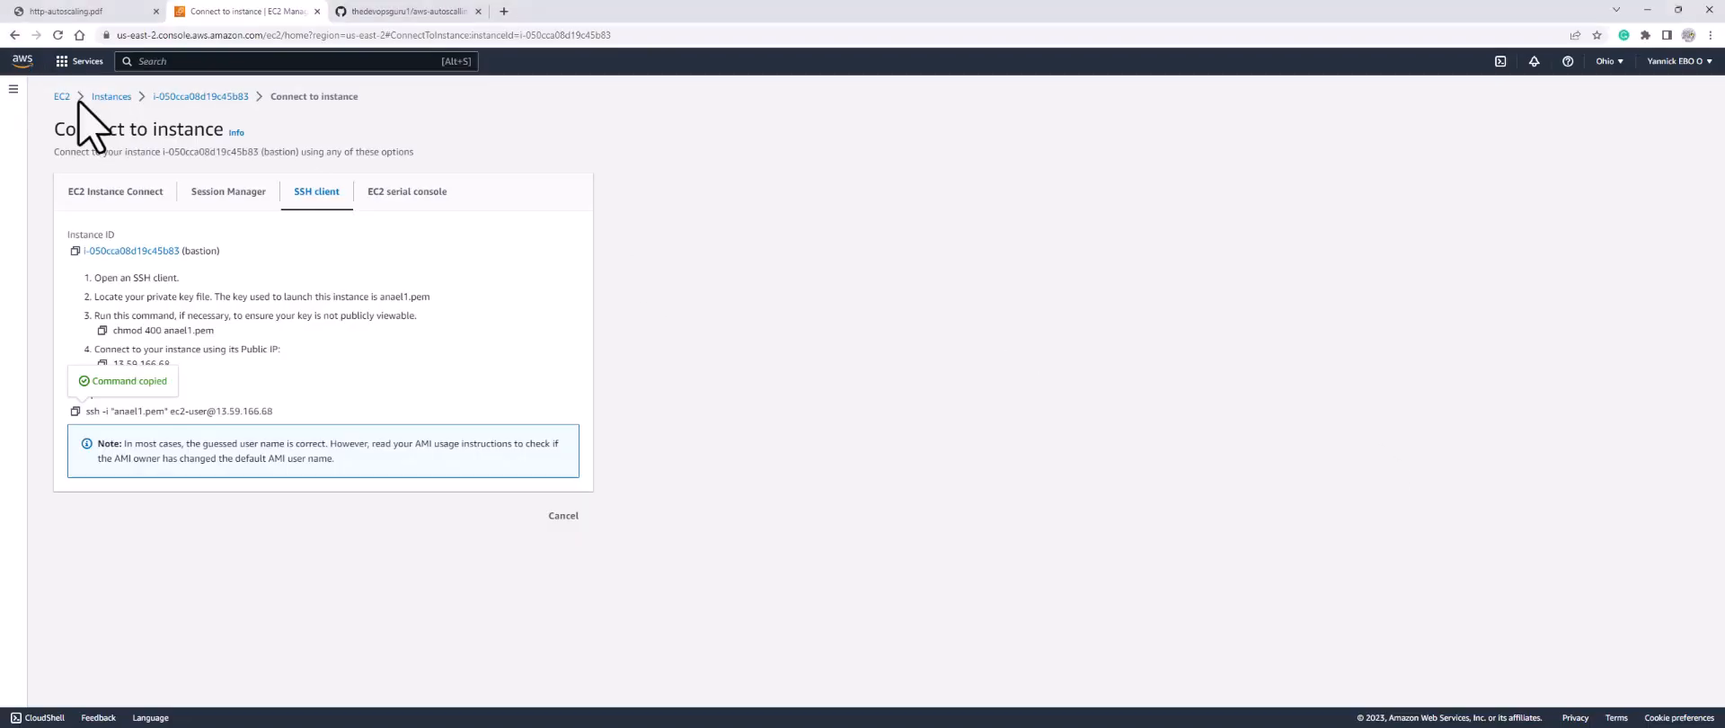
Step: Copy the example SSH command for the apache instance at private IP 192.168.2.69
left_click(14, 35)
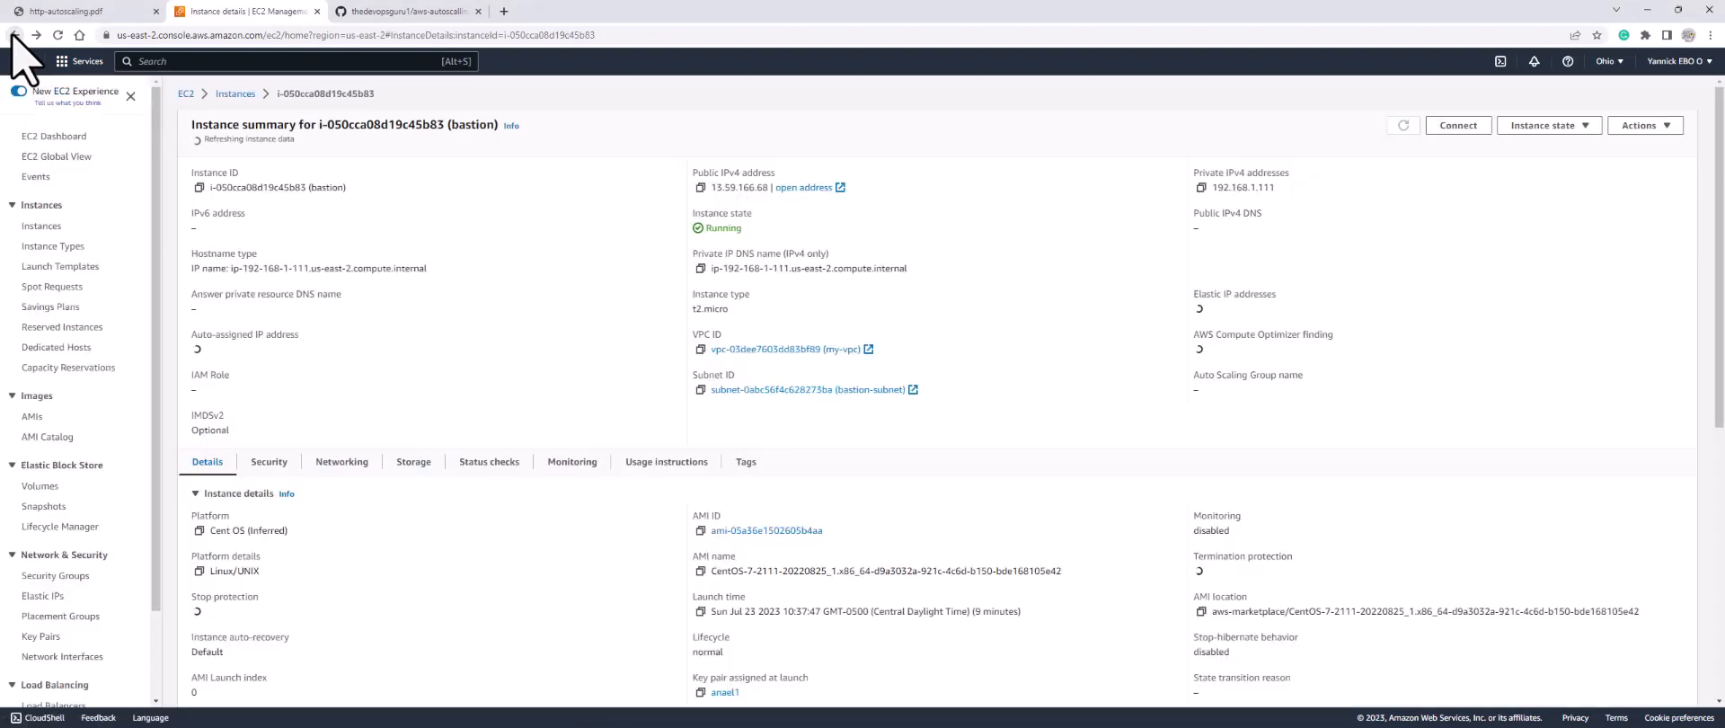
left_click(14, 35)
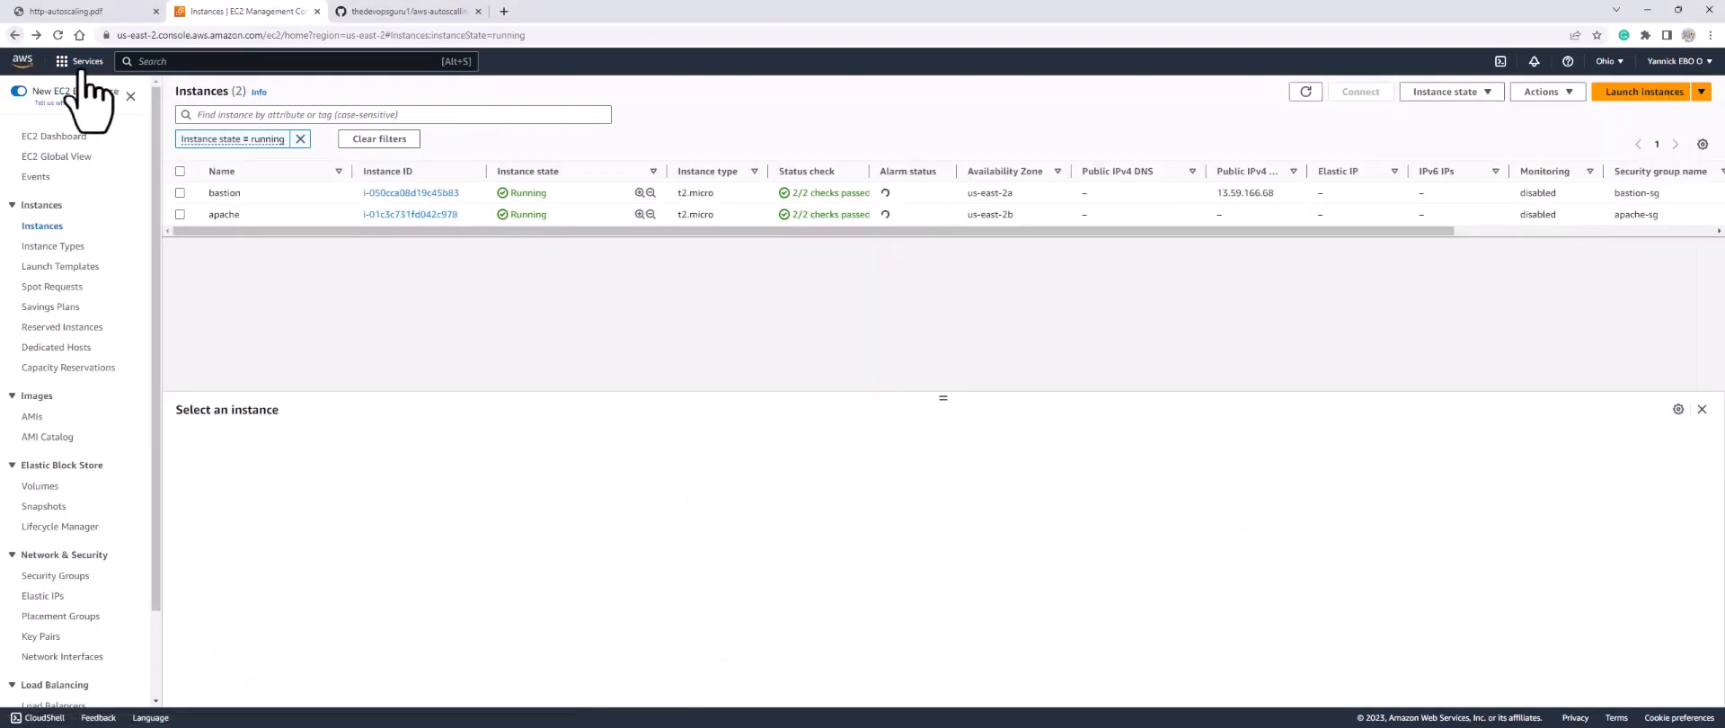
left_click(180, 215)
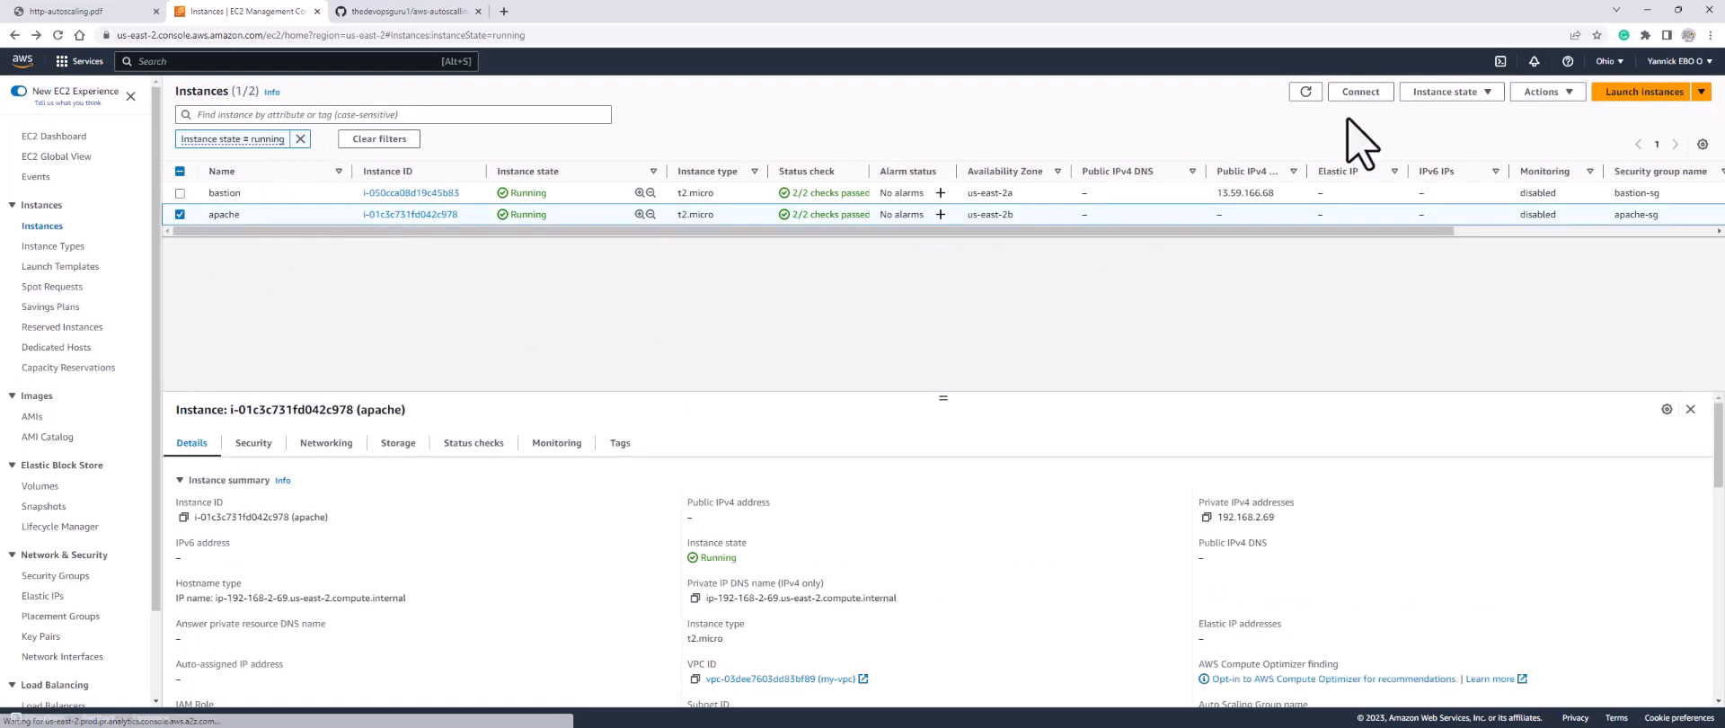
left_click(1361, 93)
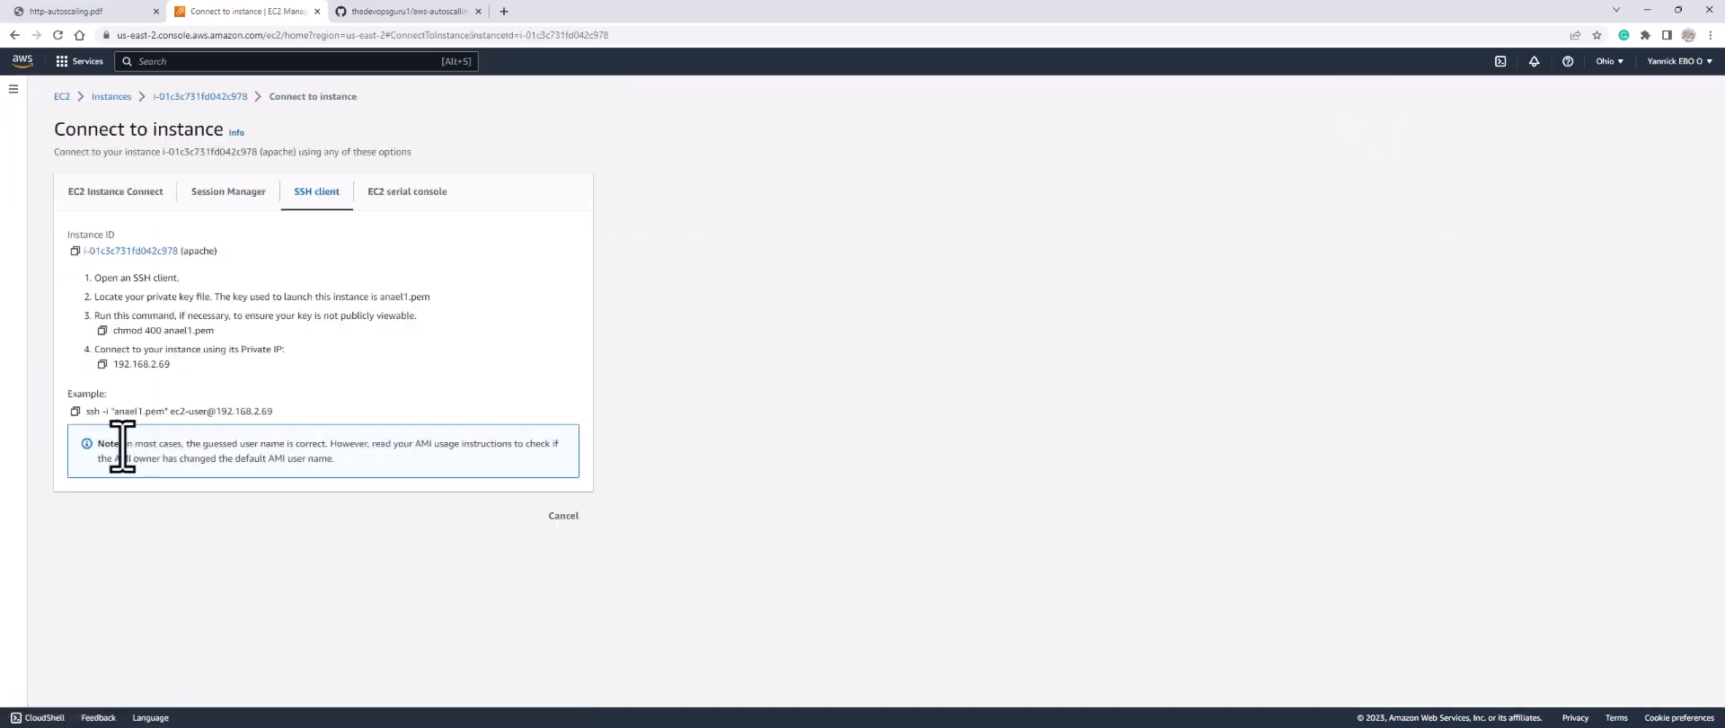
left_click(76, 411)
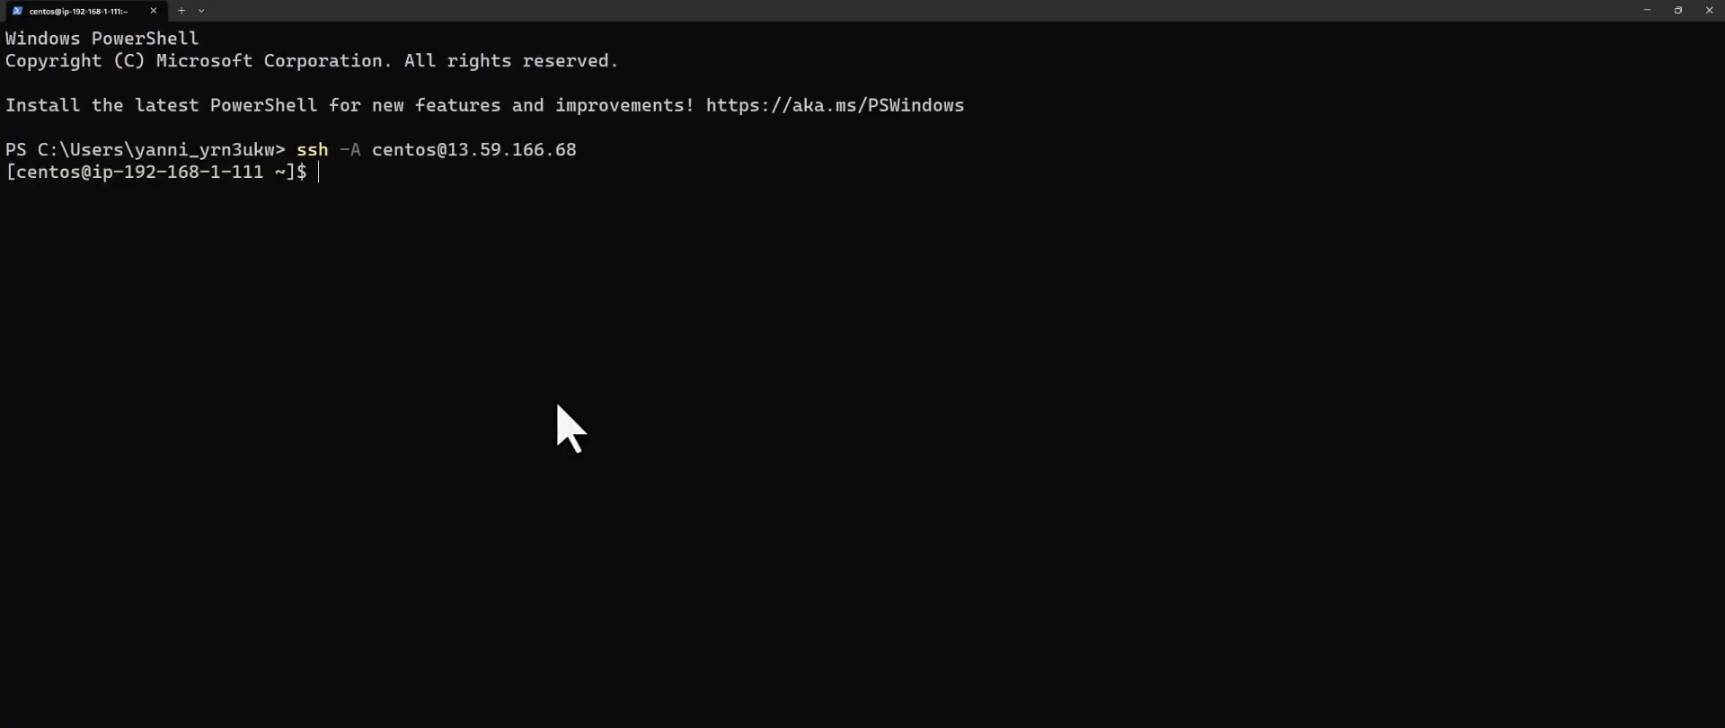
Step: From the bastion, SSH into apache at 192.168.2.69 as centos
key("ctrl+v")
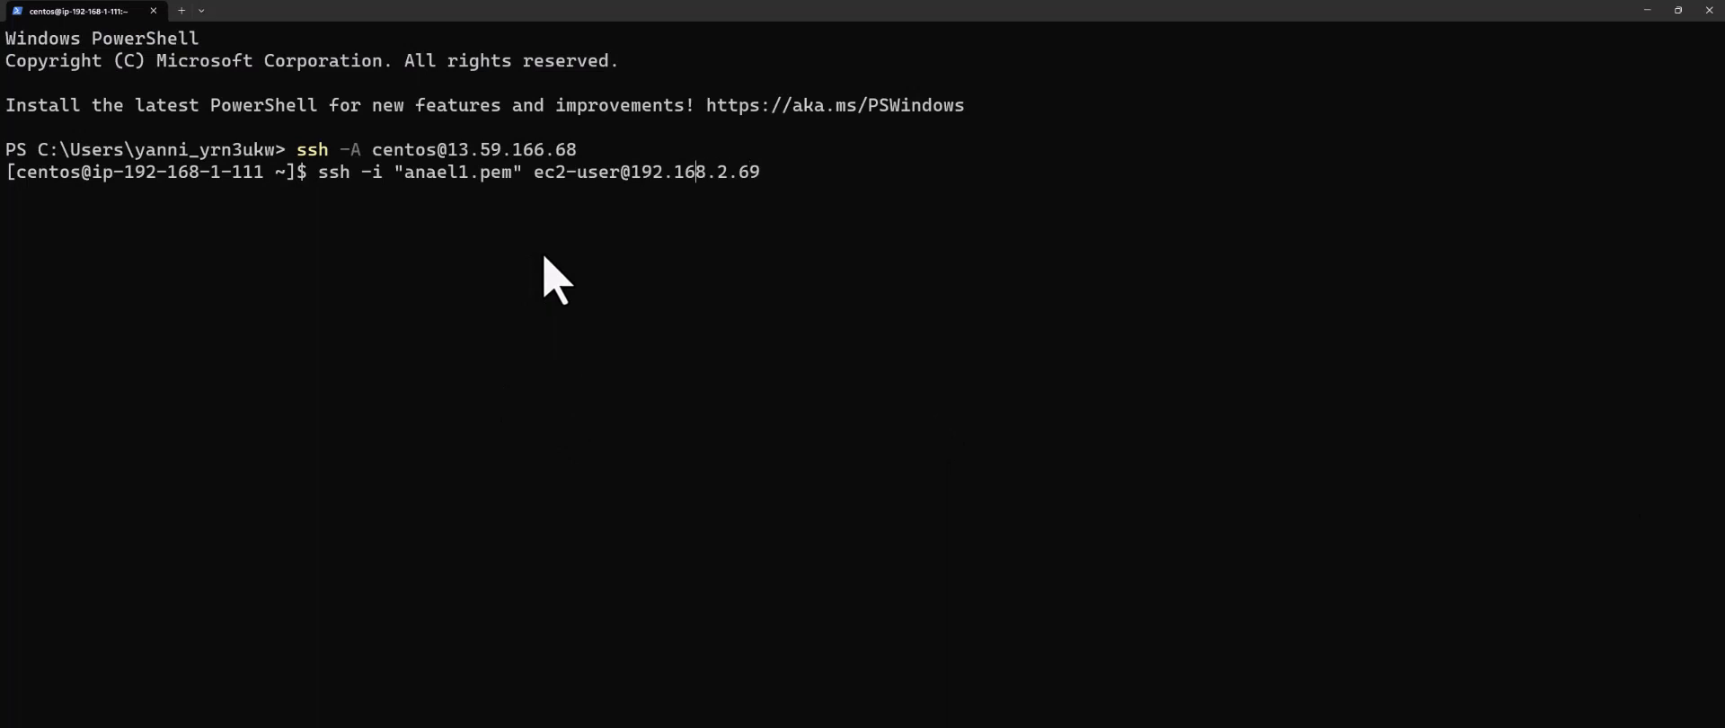
key("BackSpace")
key("BackSpace")
key("BackSpace")
key("BackSpace")
key("BackSpace")
key("BackSpace")
key("BackSpace")
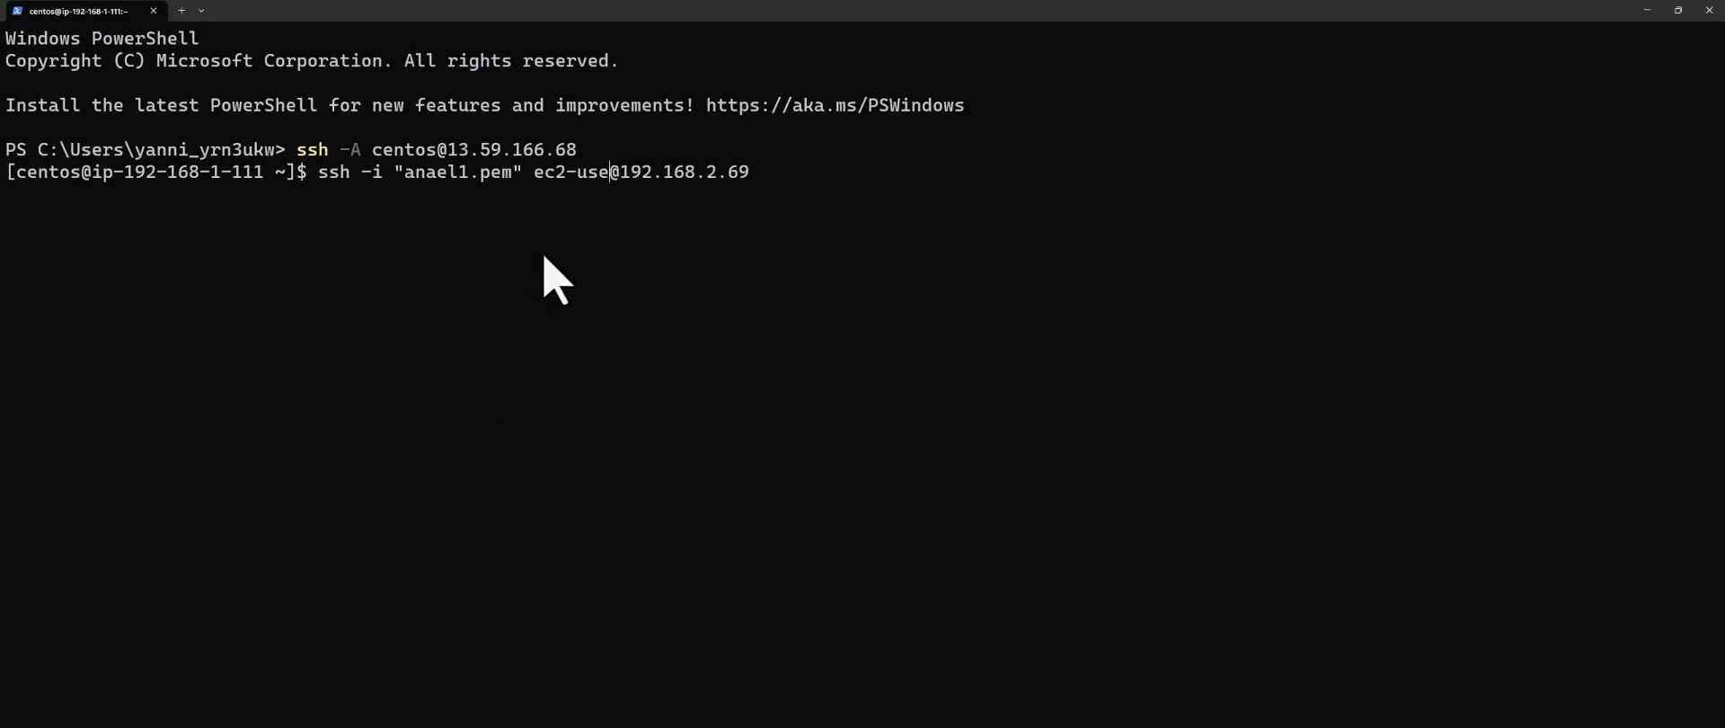
key("BackSpace")
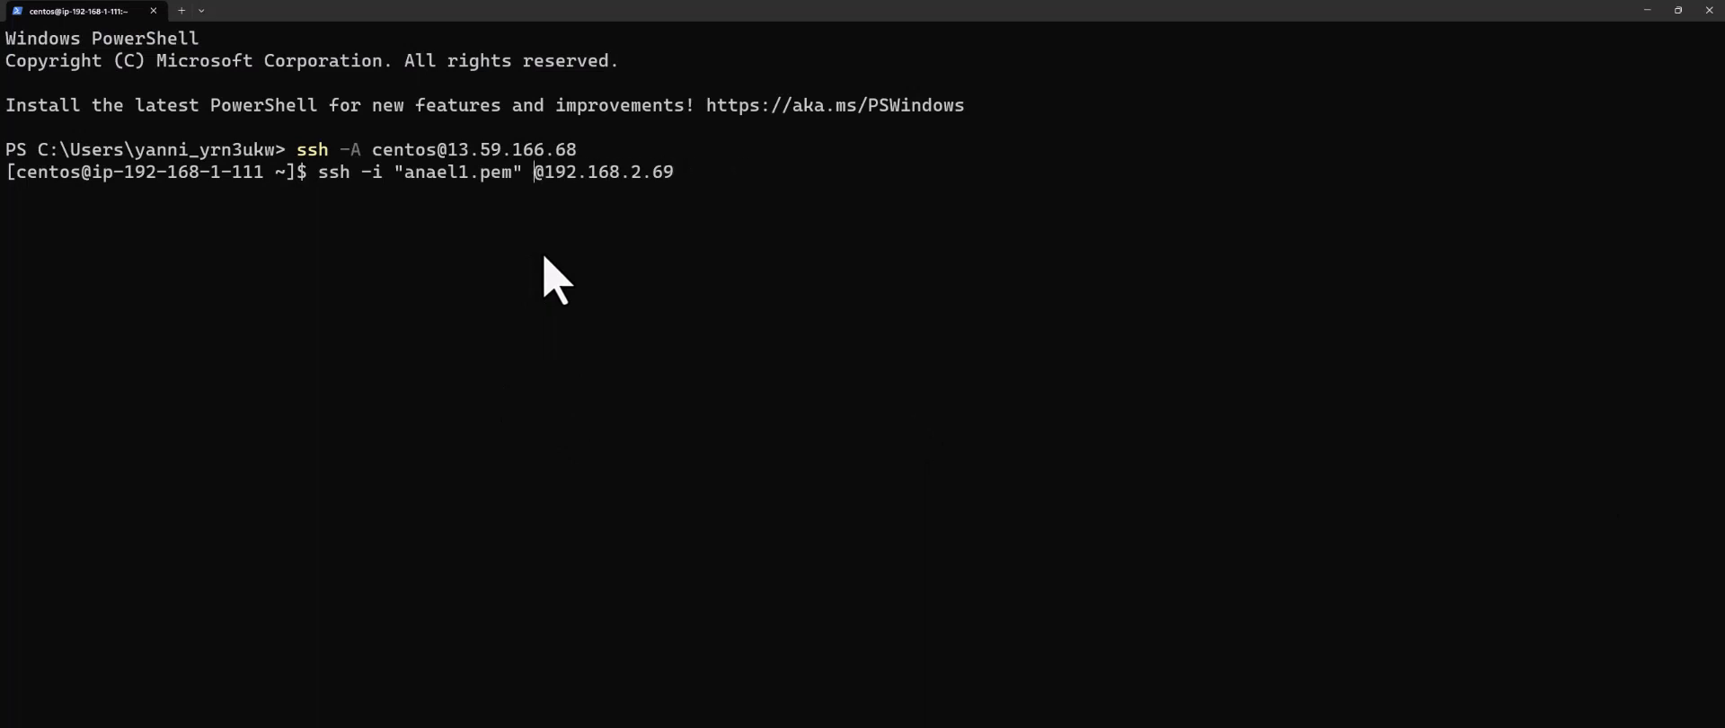
type("centos")
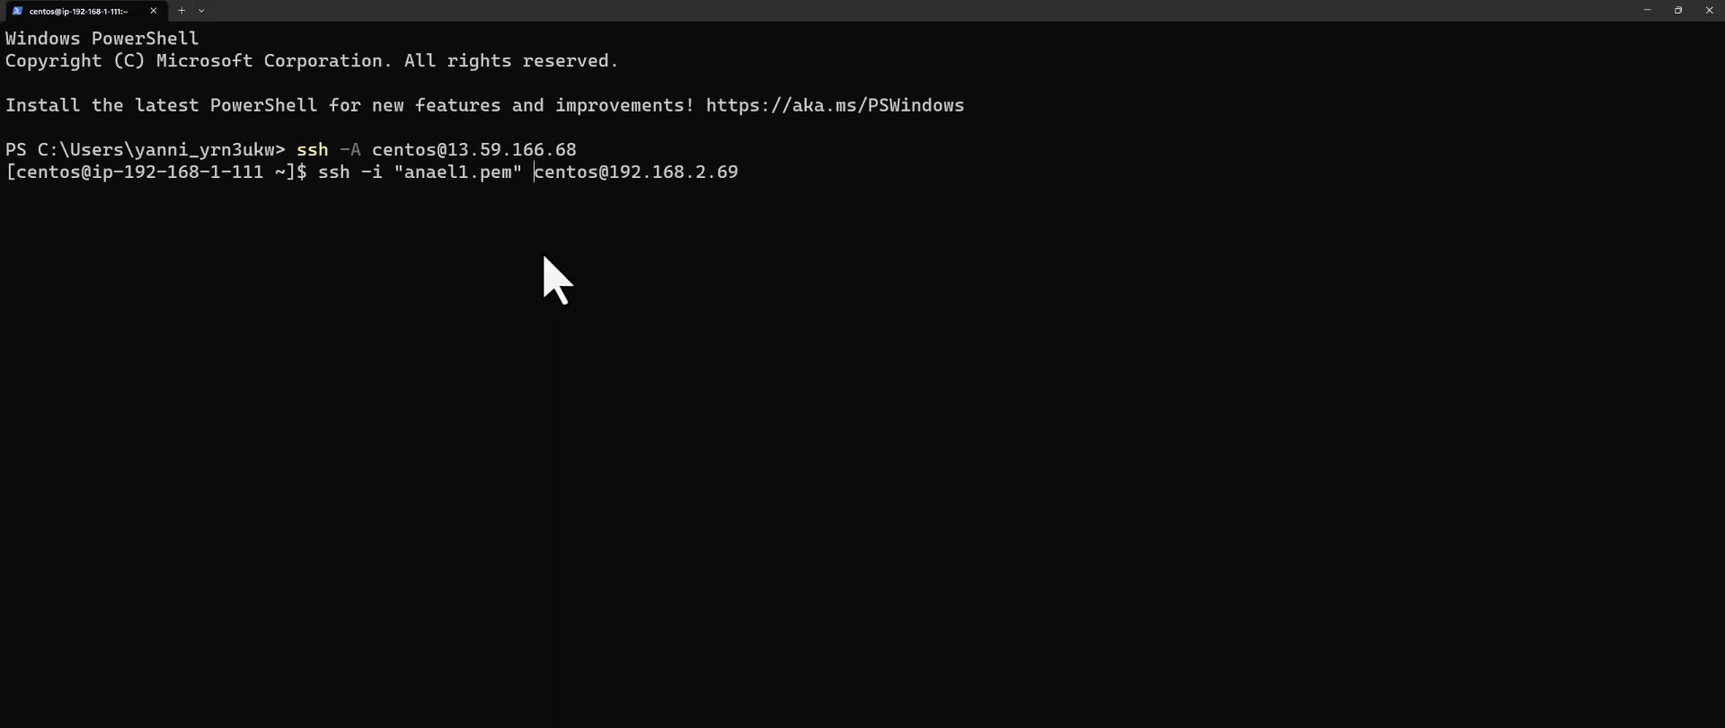
key("Return")
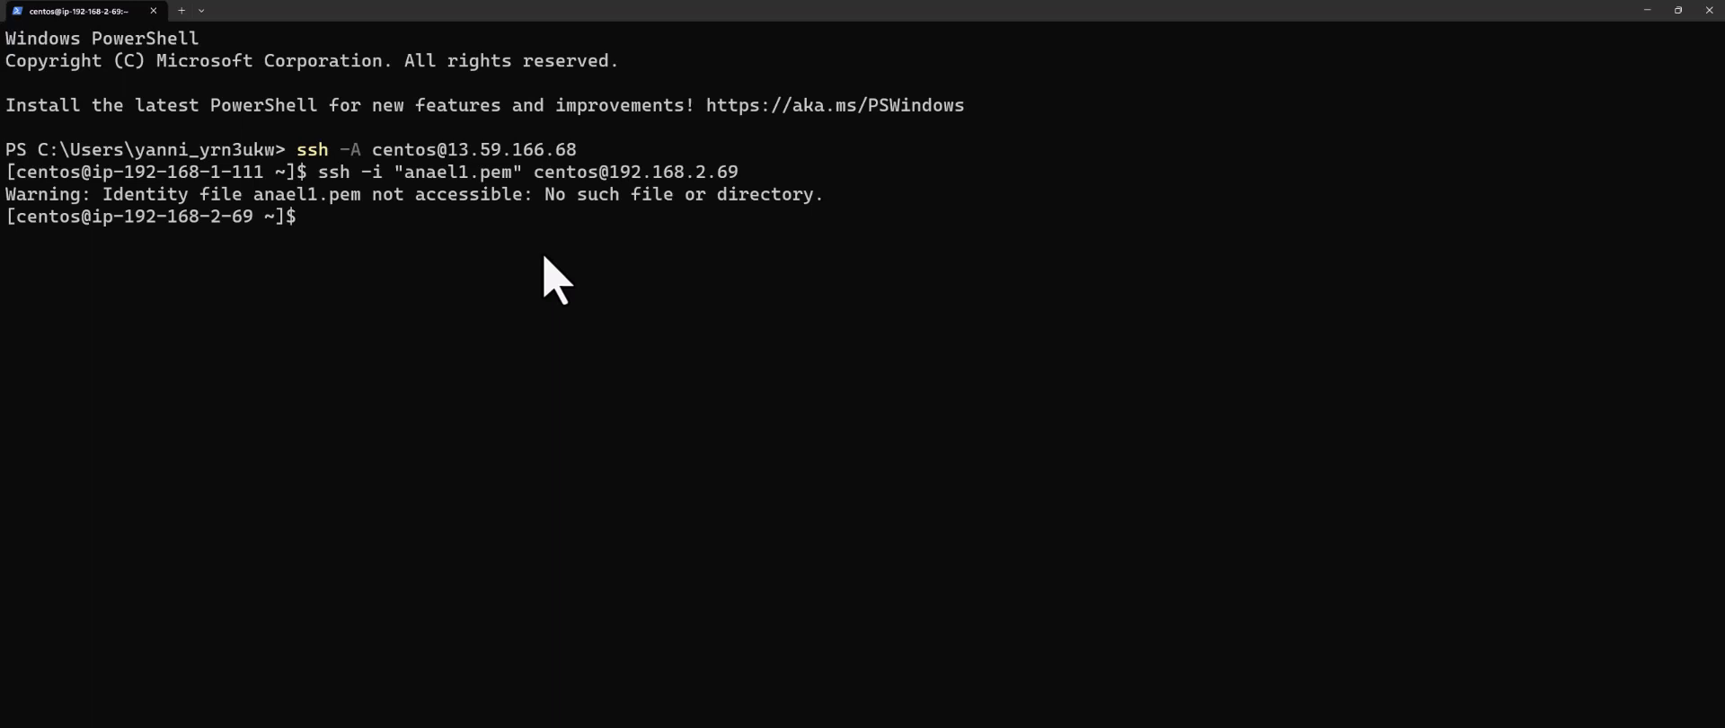
Step: Confirm the apache host prompt and check that httpd is active and enabled with systemctl status
left_click_drag(135, 218, 235, 222)
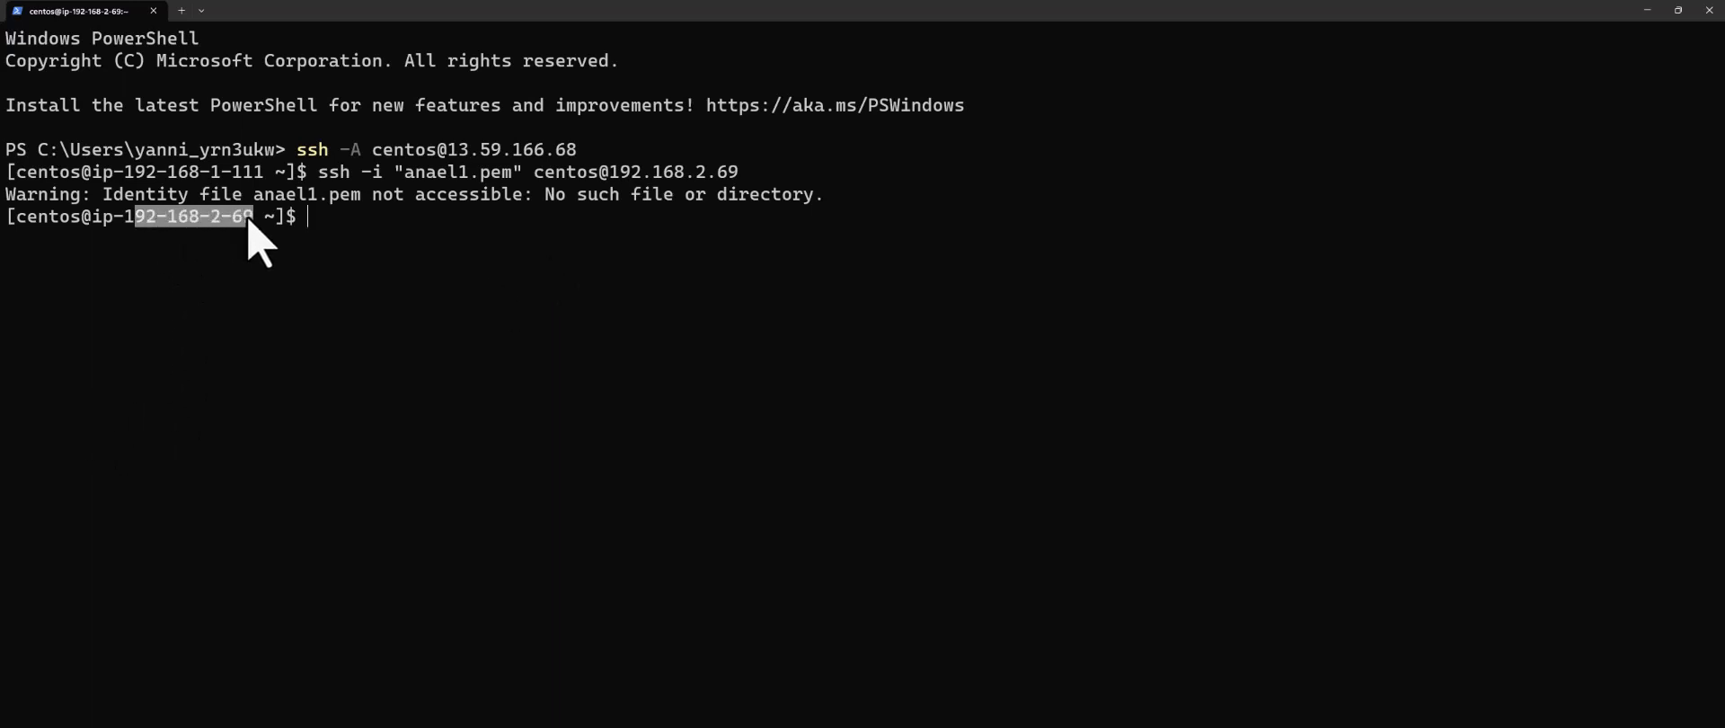
left_click(348, 221)
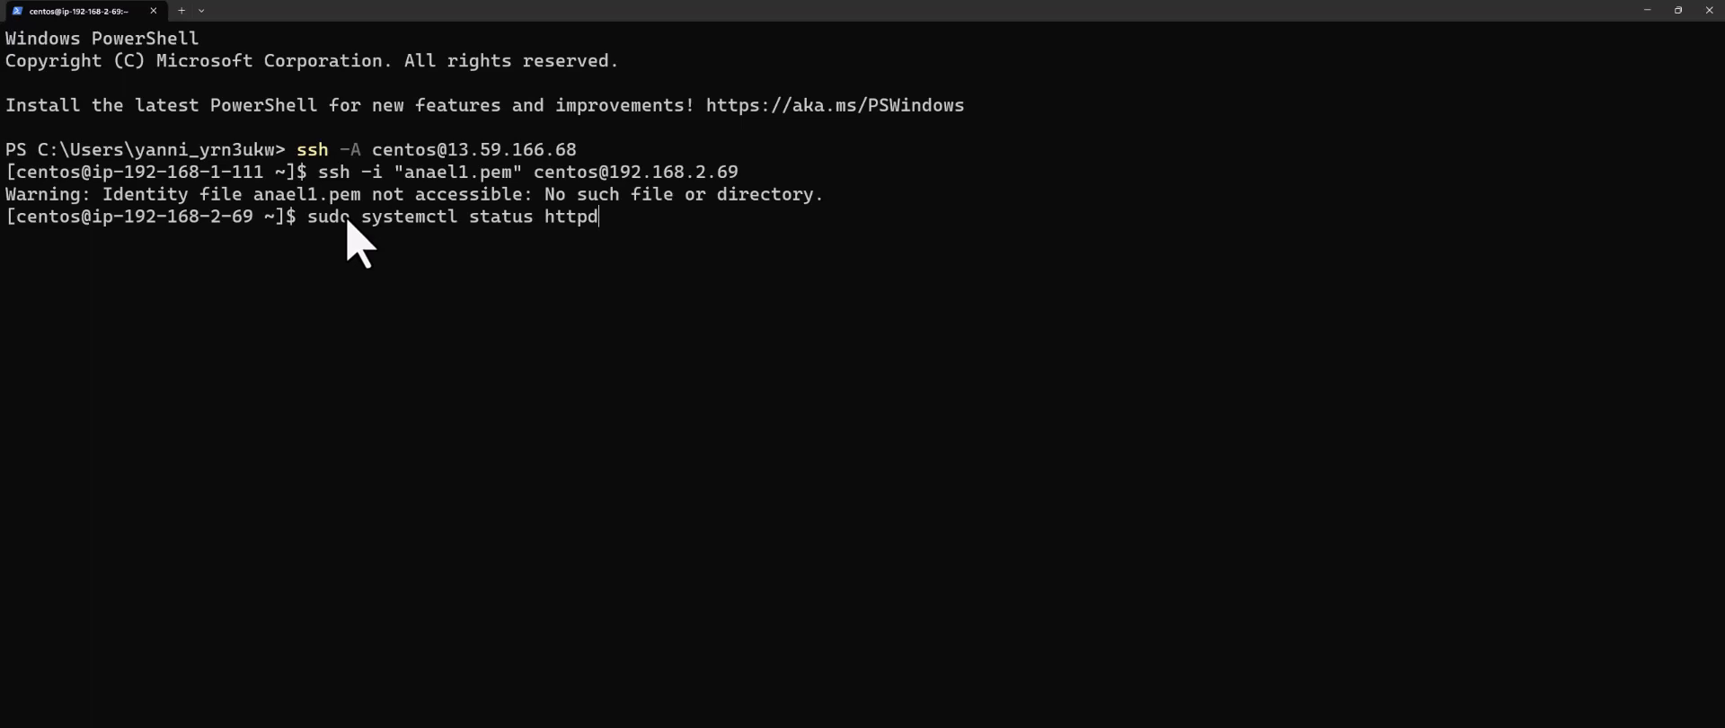
key("Return")
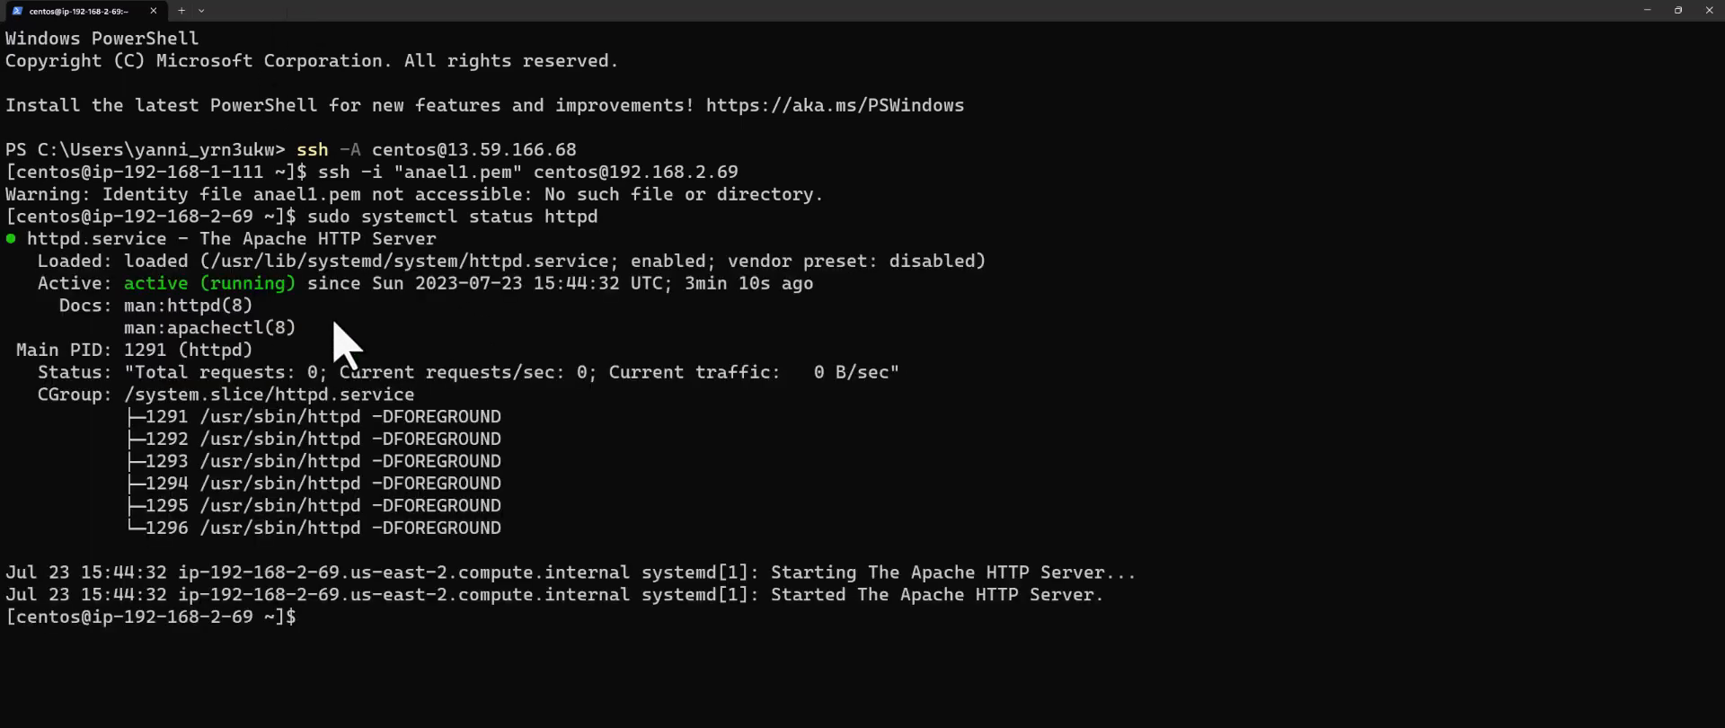
left_click_drag(634, 267, 704, 264)
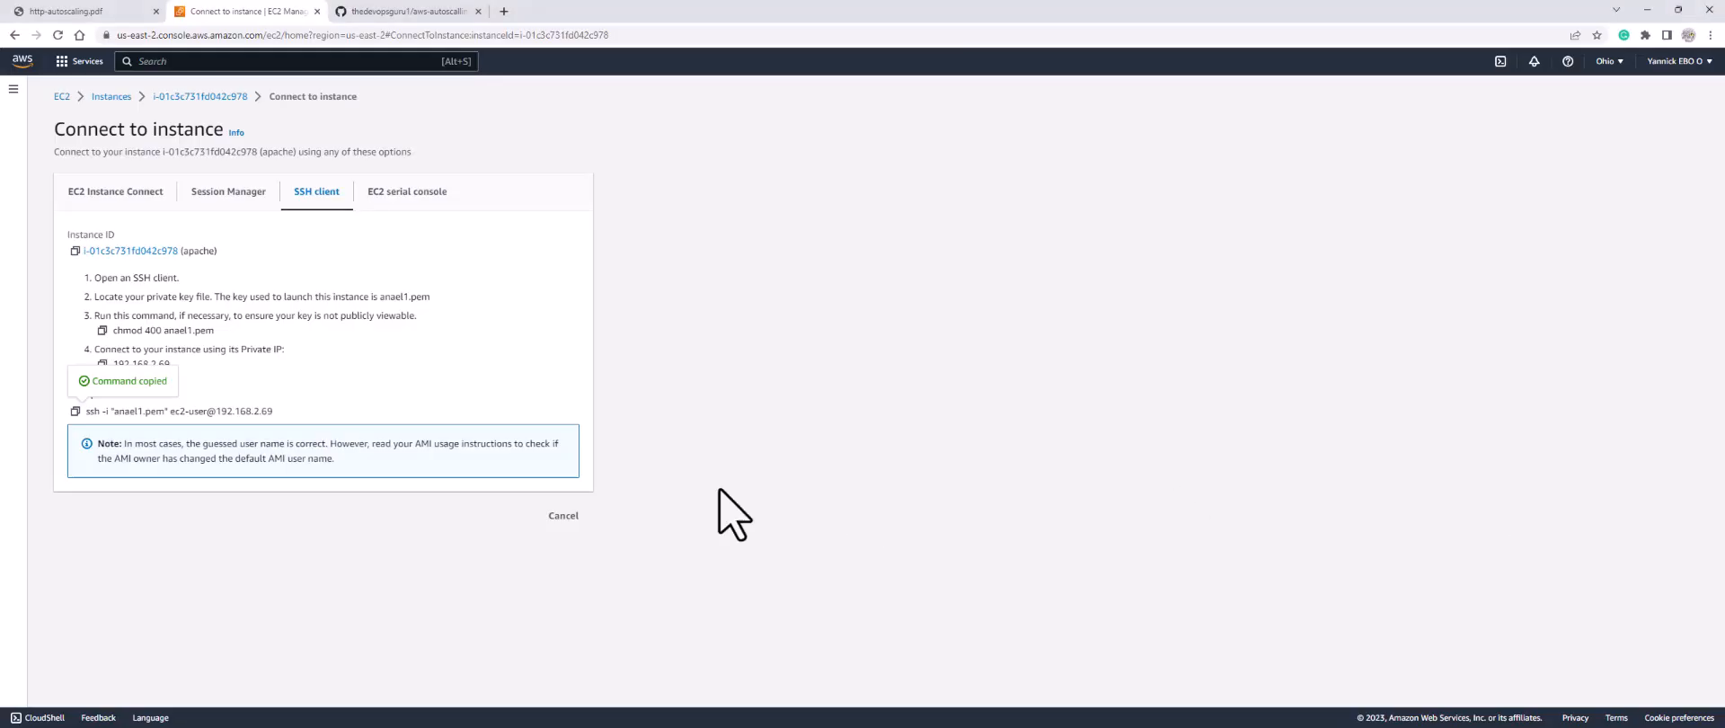
Step: From the empty Load Balancers list, start creating an Application Load Balancer
left_click(61, 96)
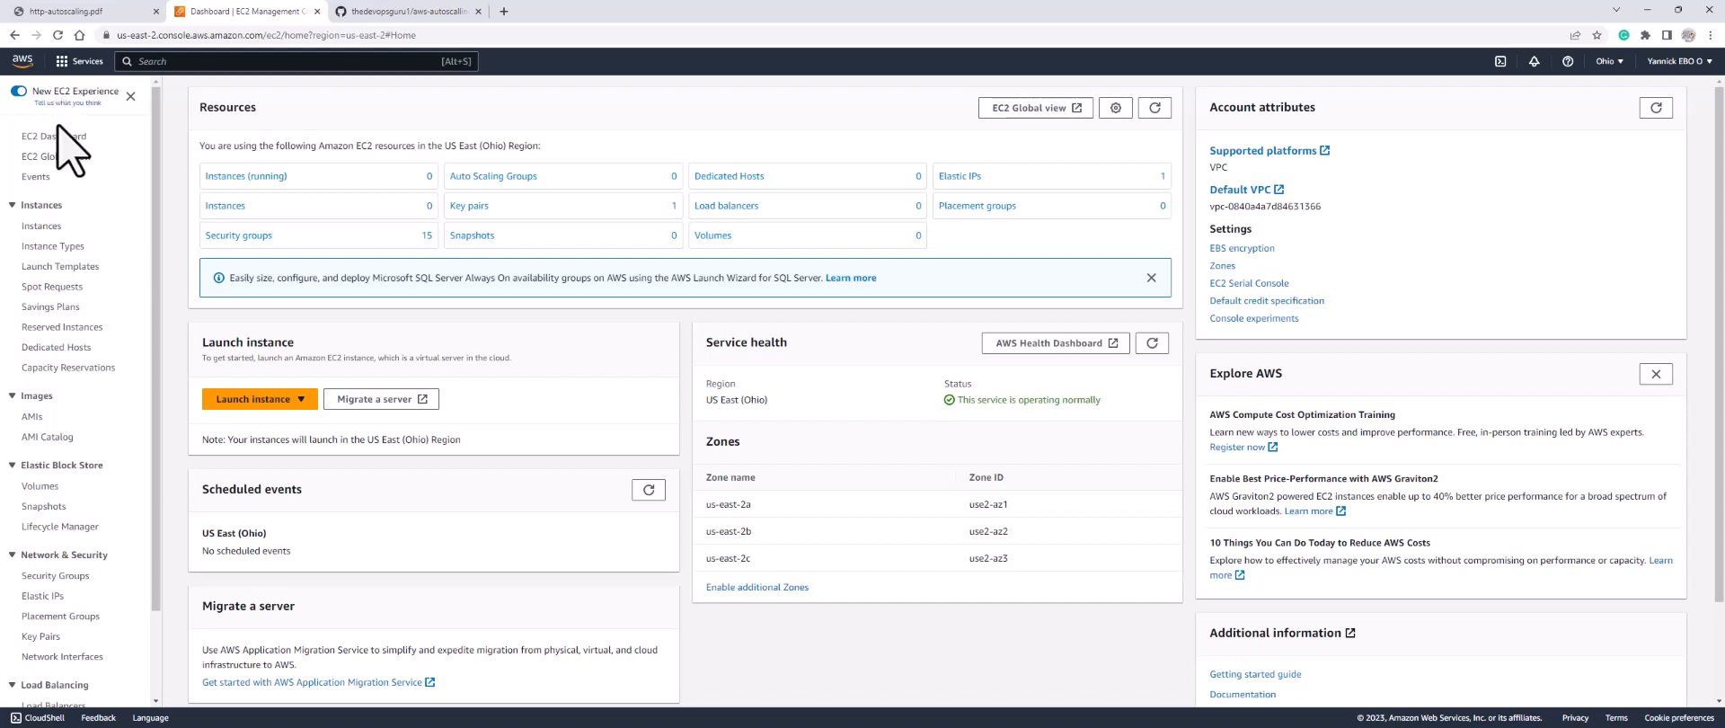
scroll(110, 237, "down", 2)
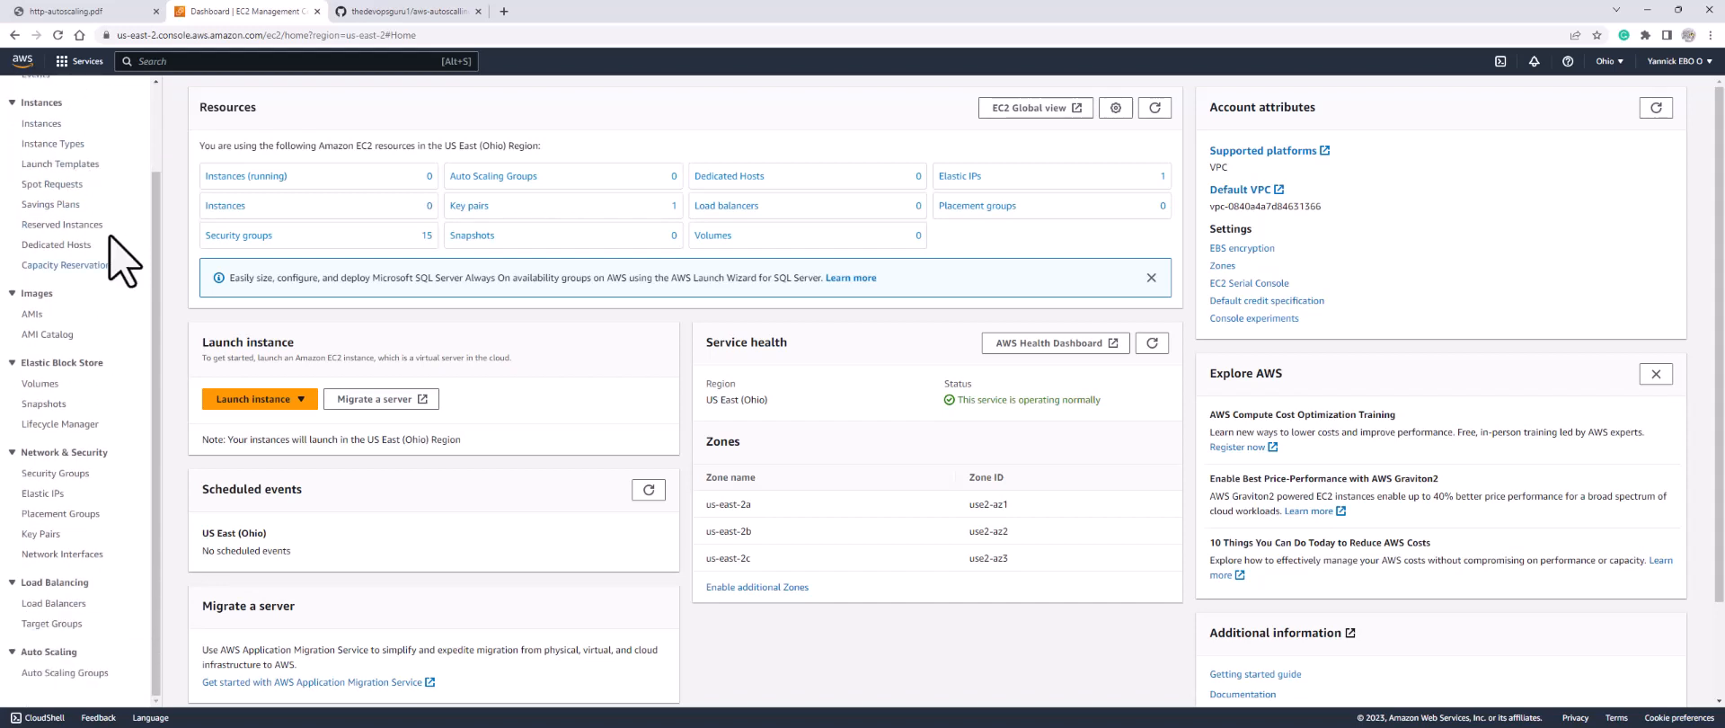
left_click(35, 606)
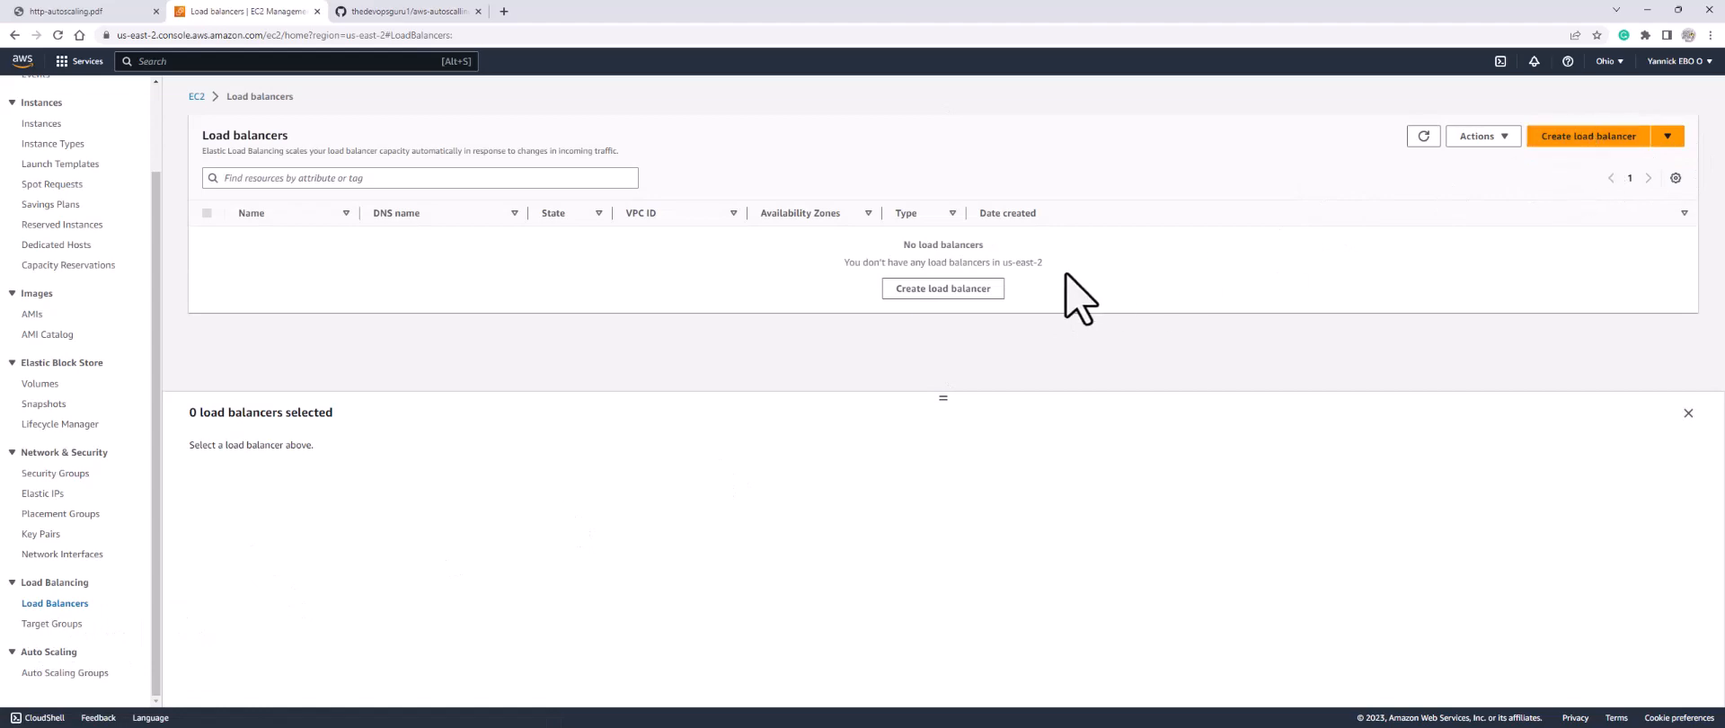
left_click(939, 296)
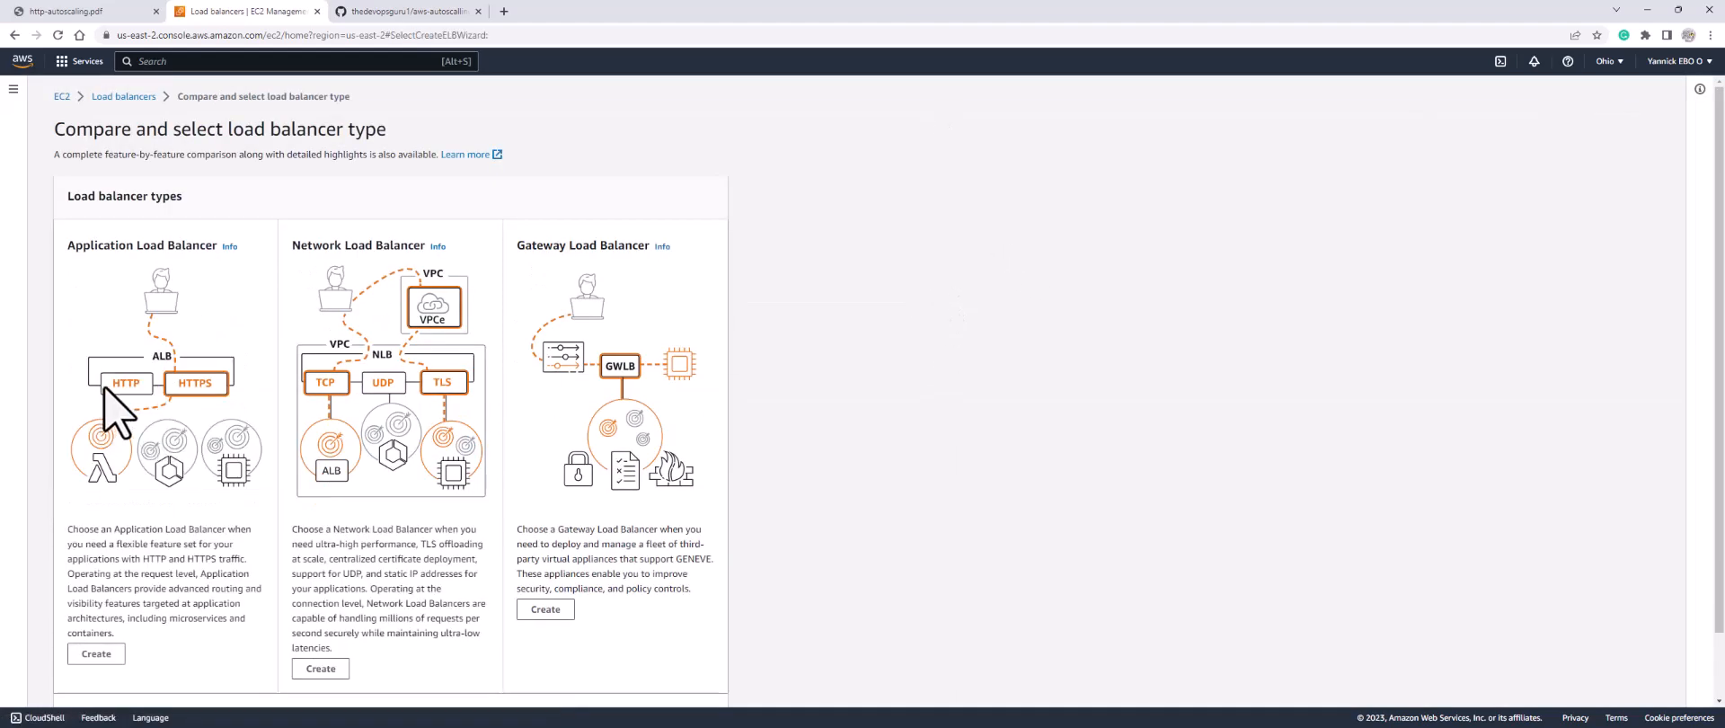
scroll(122, 404, "down", 1)
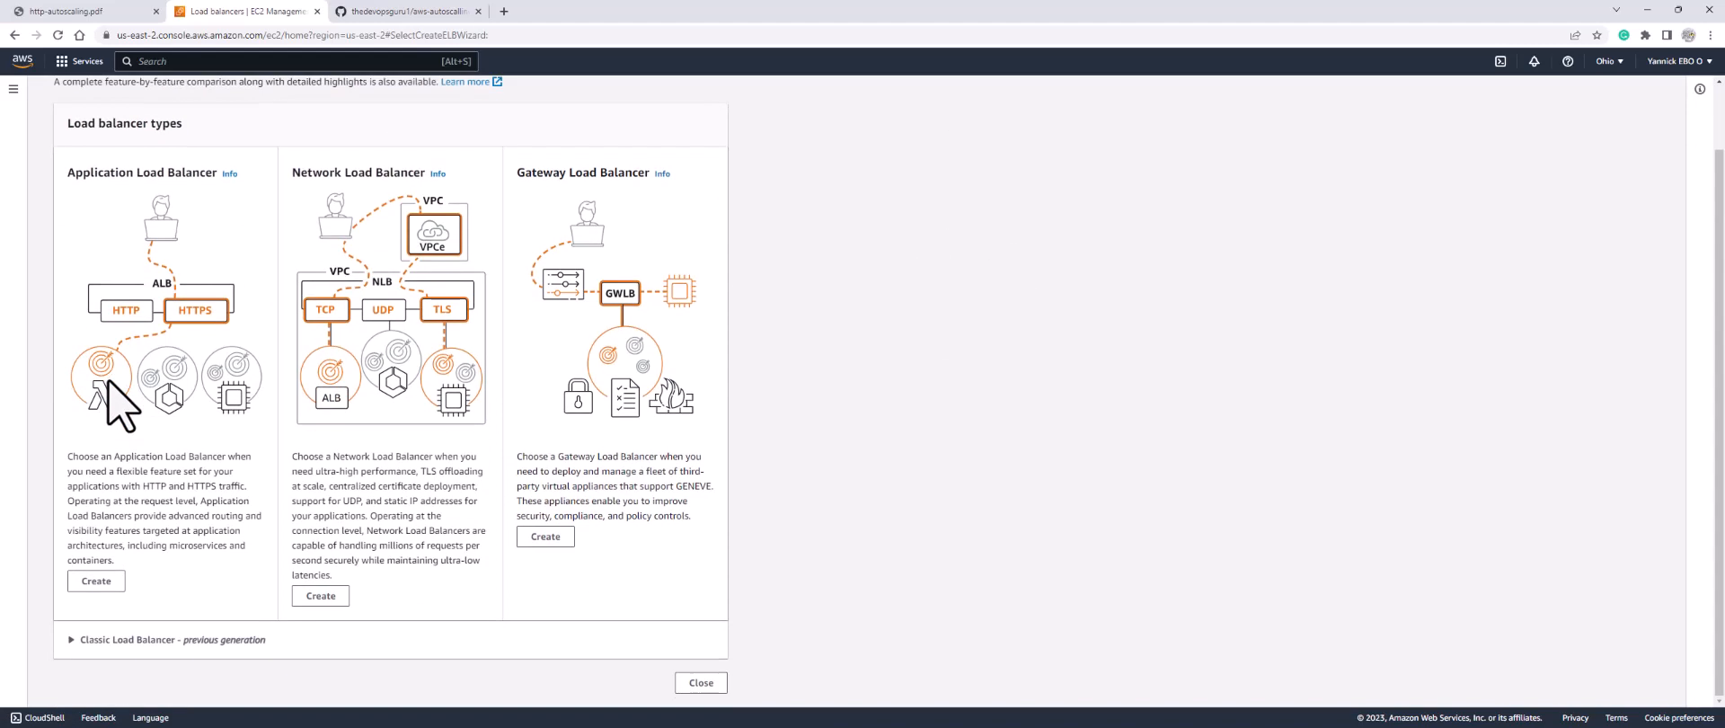
left_click(97, 586)
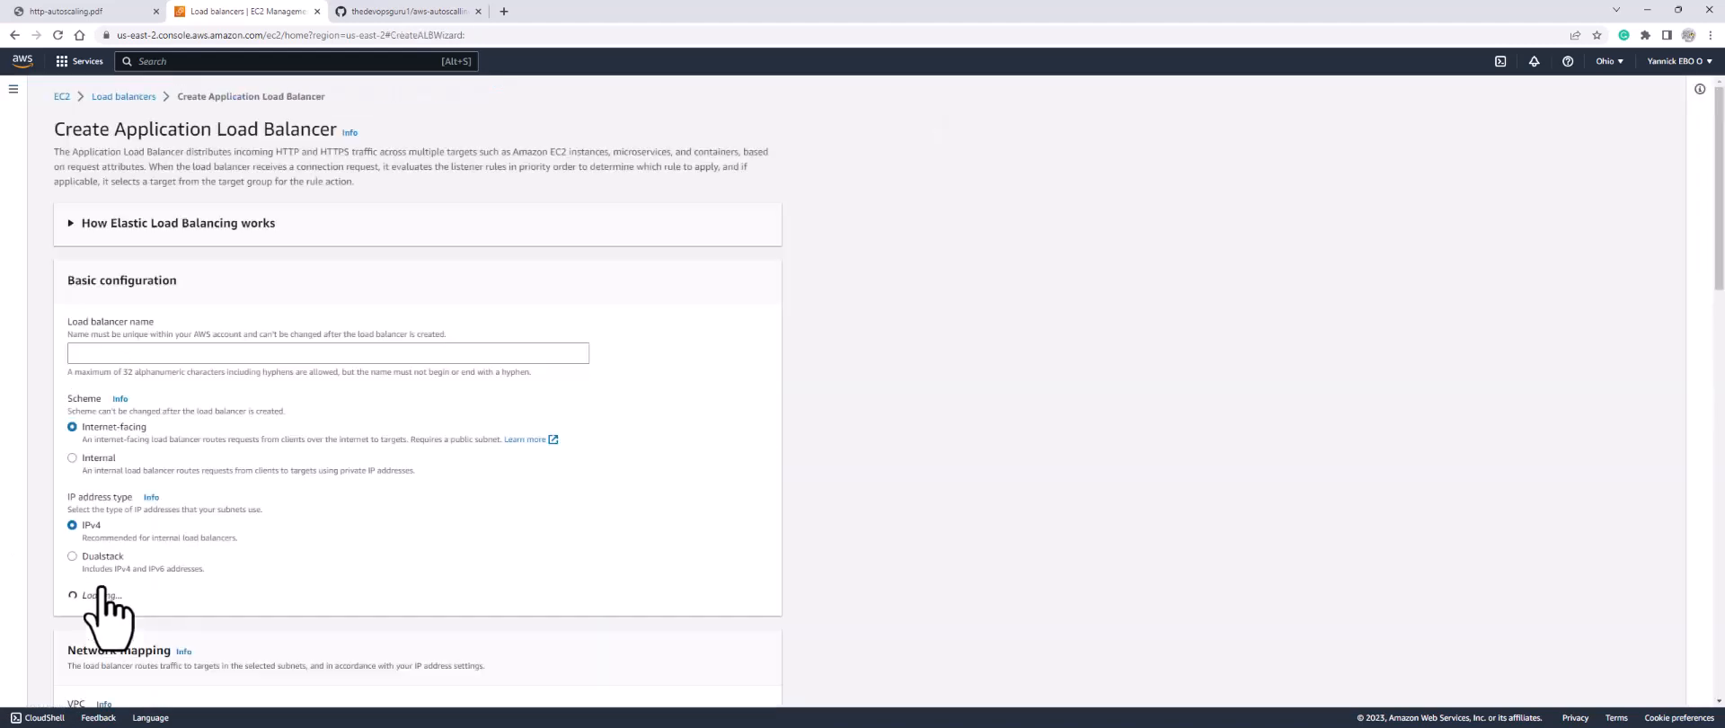
Step: Name the load balancer and place it in my-vpc across us-east-2a, us-east-2b and us-east-2c
left_click(179, 353)
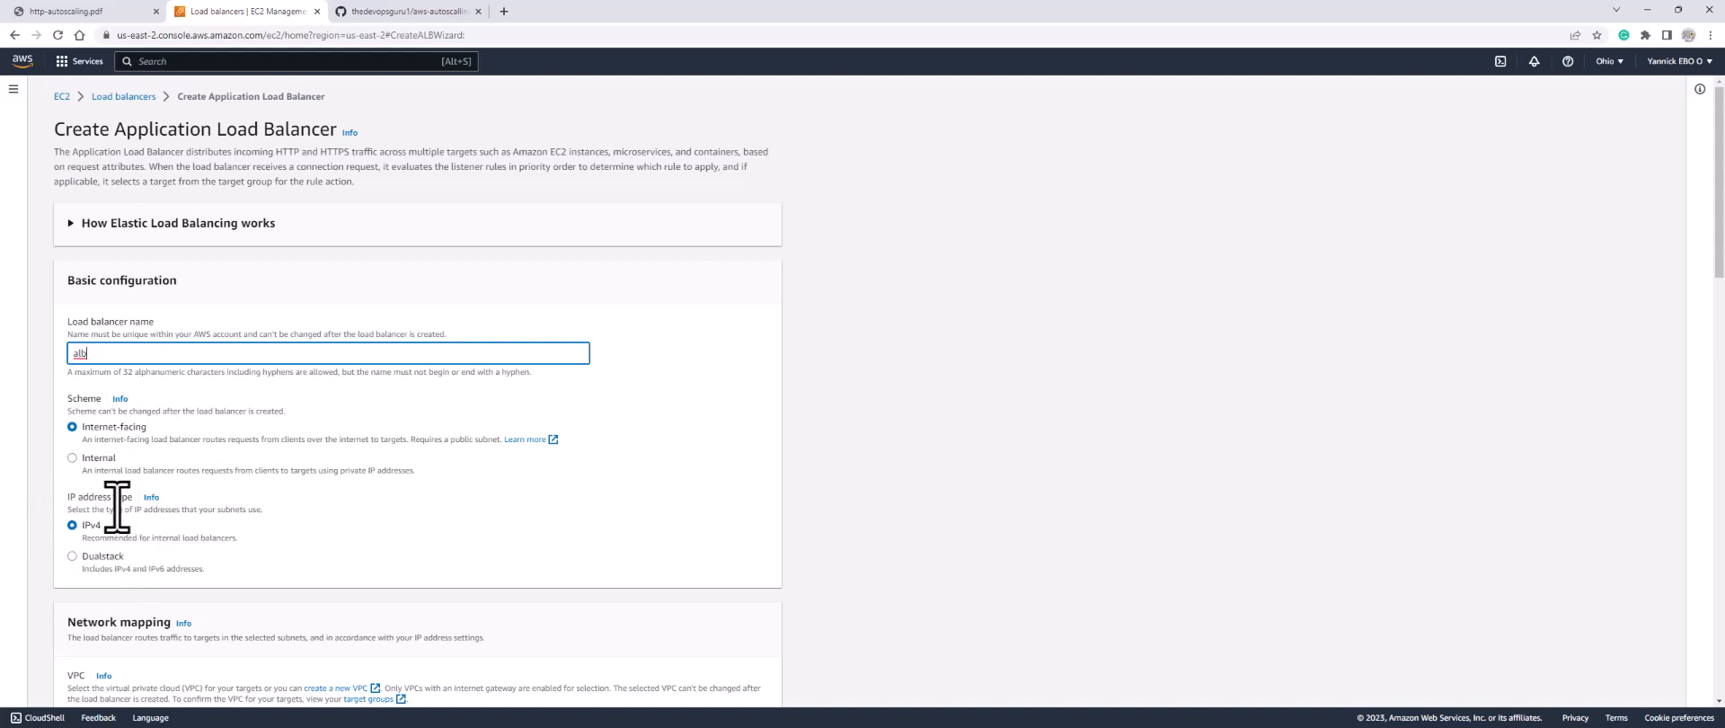
scroll(90, 539, "down", 4)
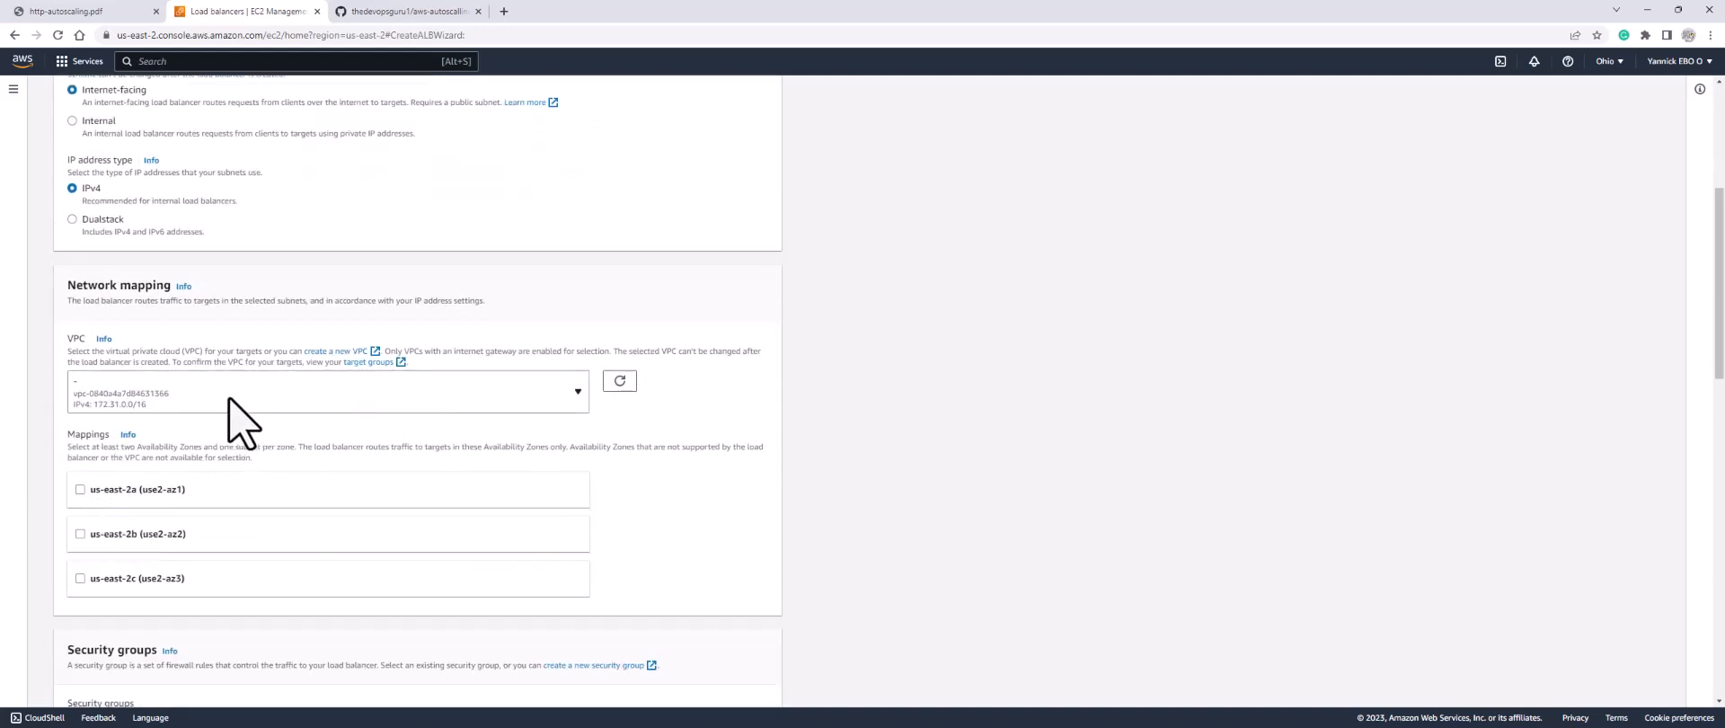
left_click(214, 395)
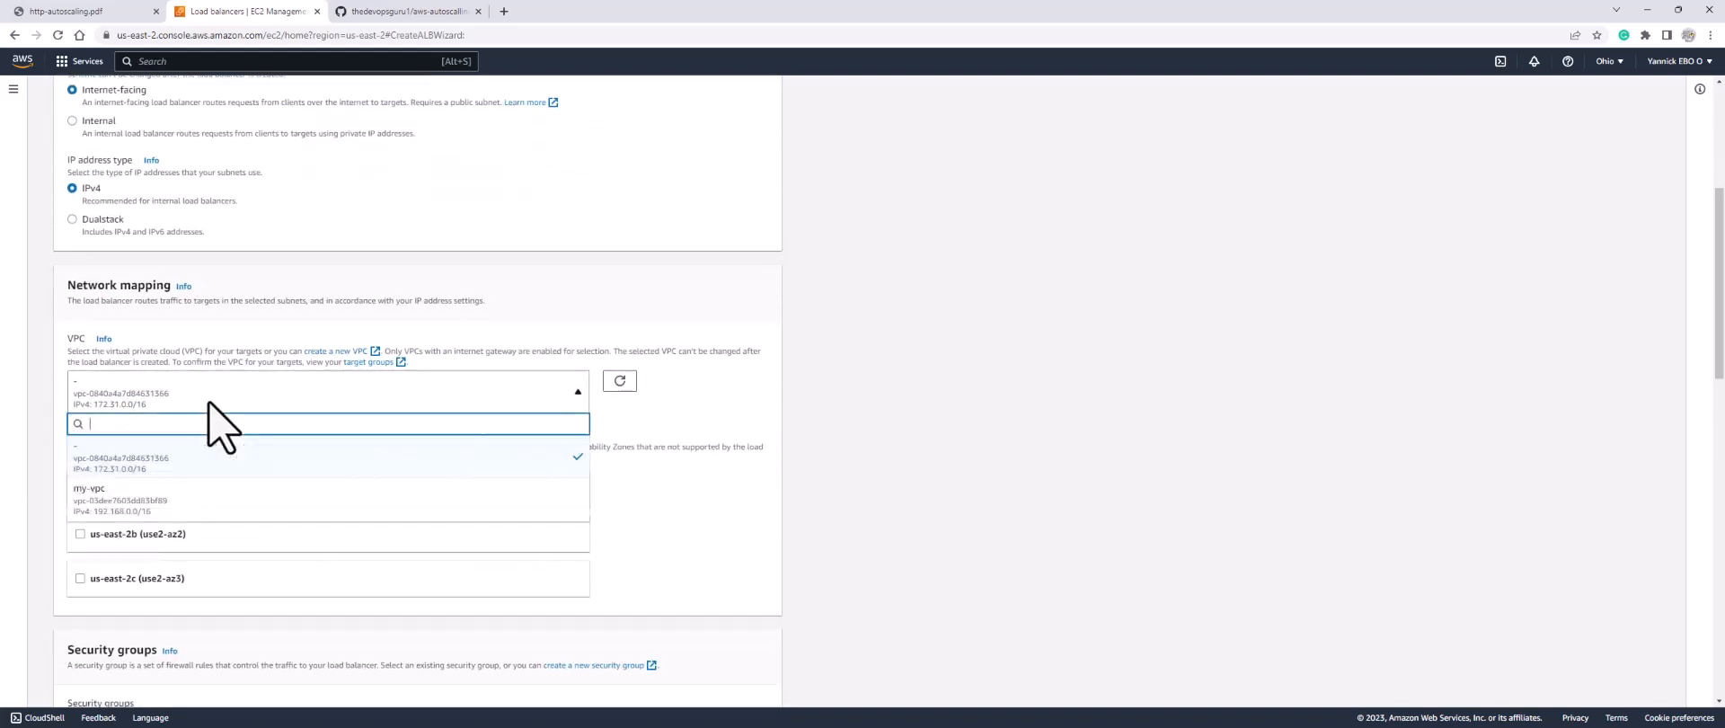
left_click(136, 509)
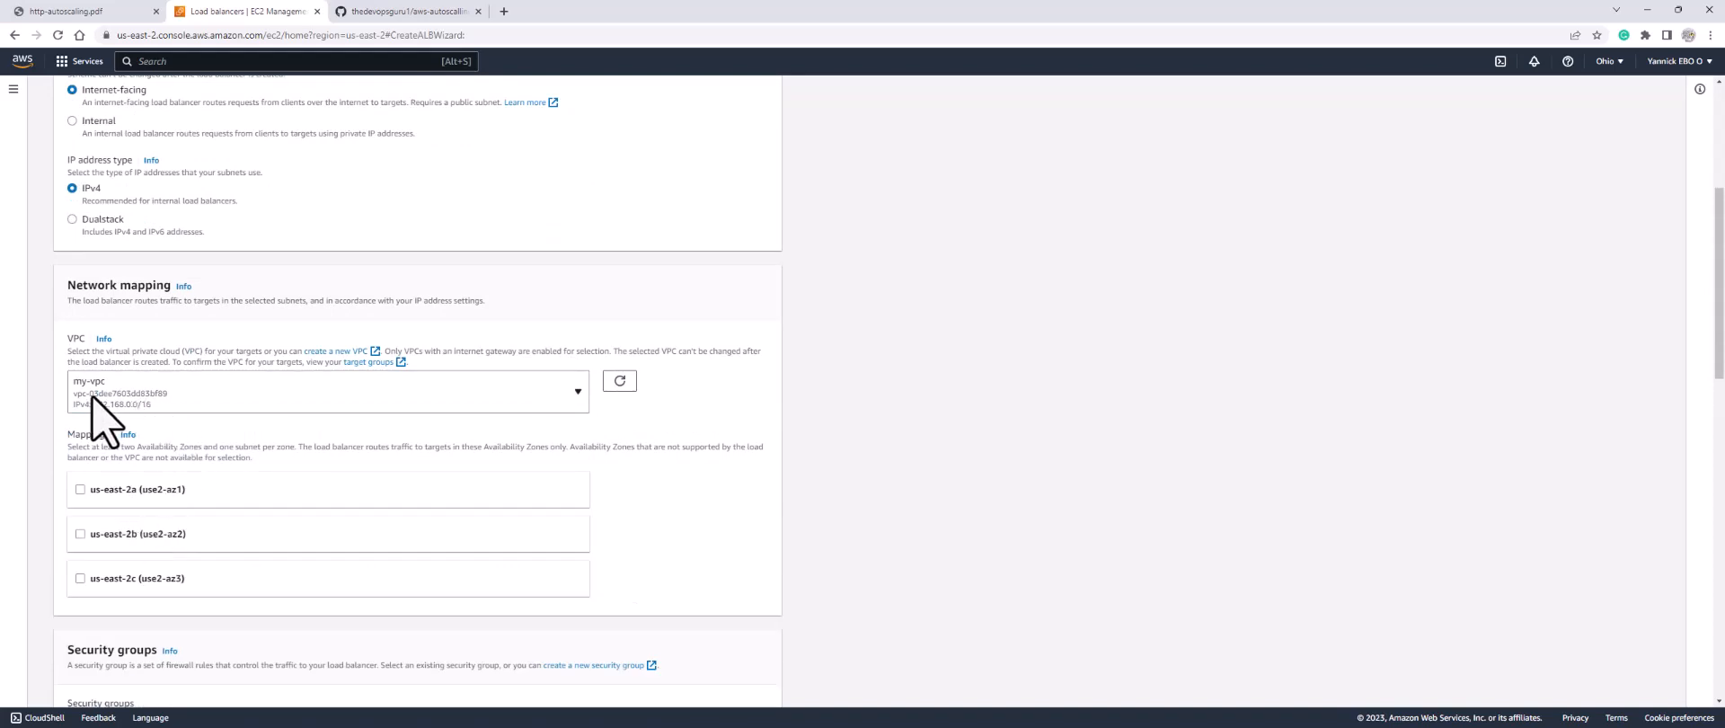
left_click(80, 489)
scroll(79, 504, "down", 3)
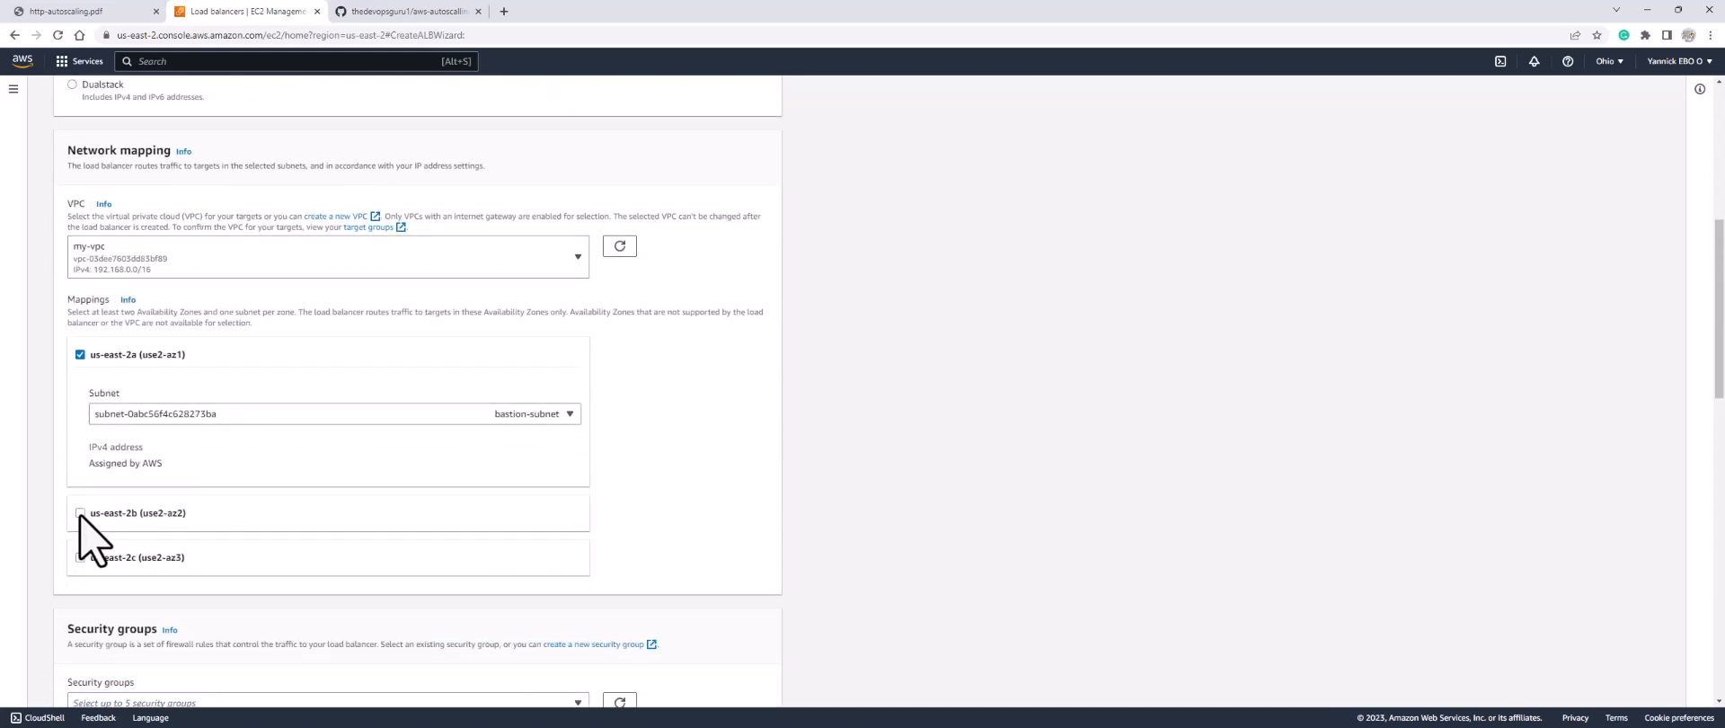
left_click(80, 513)
scroll(90, 548, "down", 3)
left_click(80, 402)
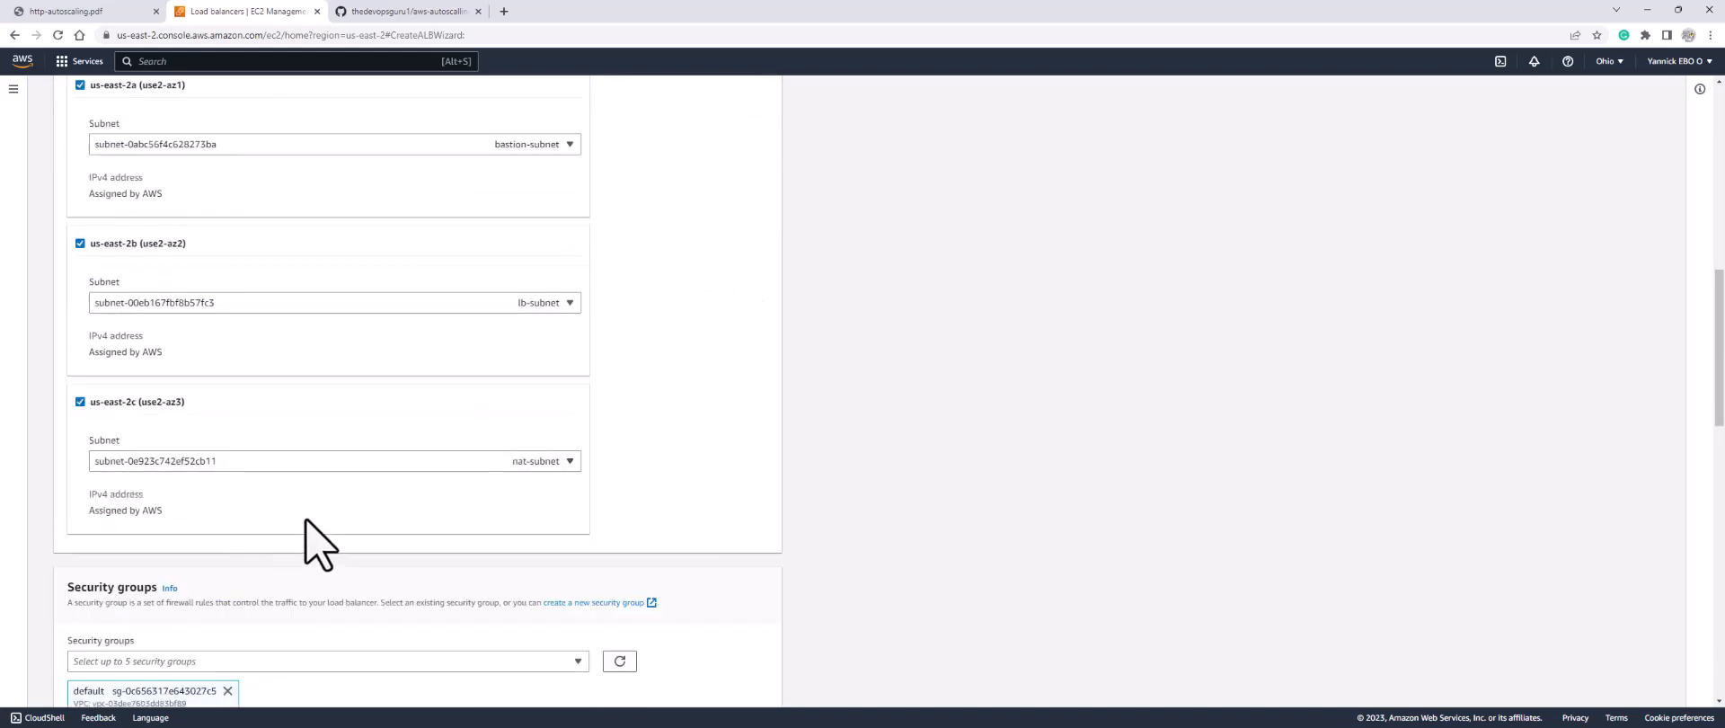
Step: Replace the default security group with lb-sg on the load balancer
scroll(333, 520, "down", 2)
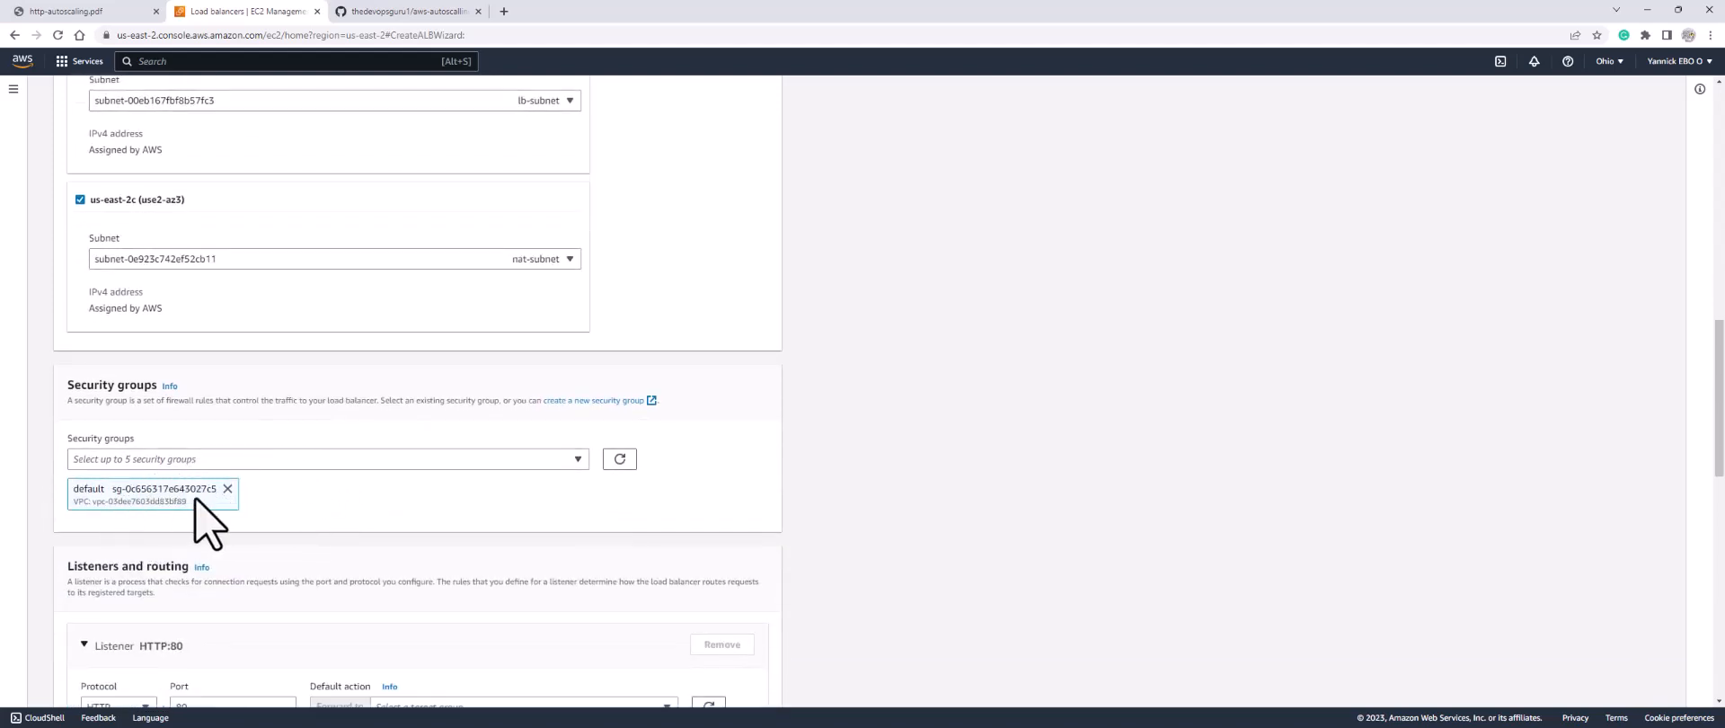
left_click(227, 488)
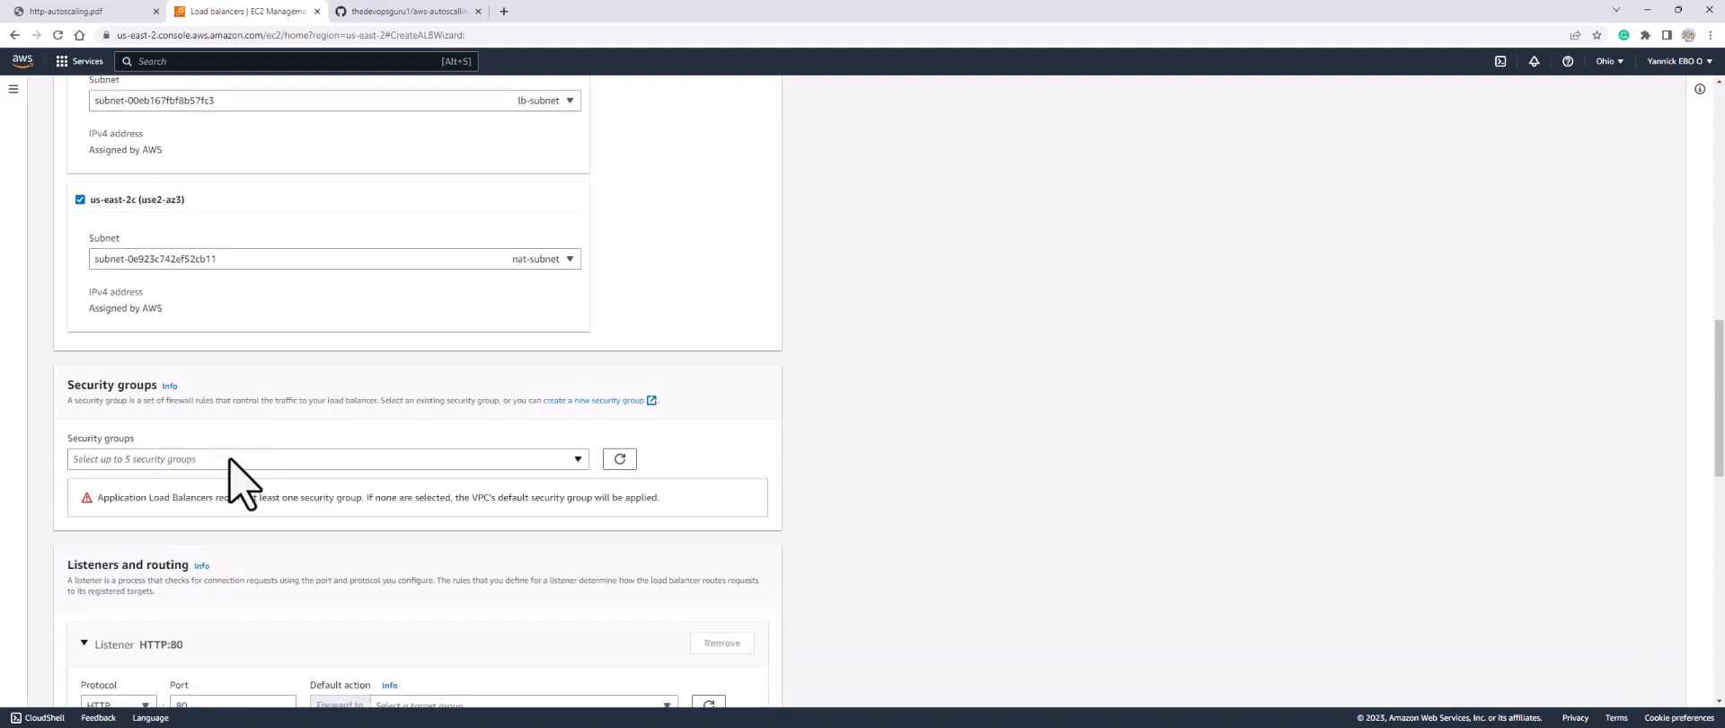
left_click(229, 464)
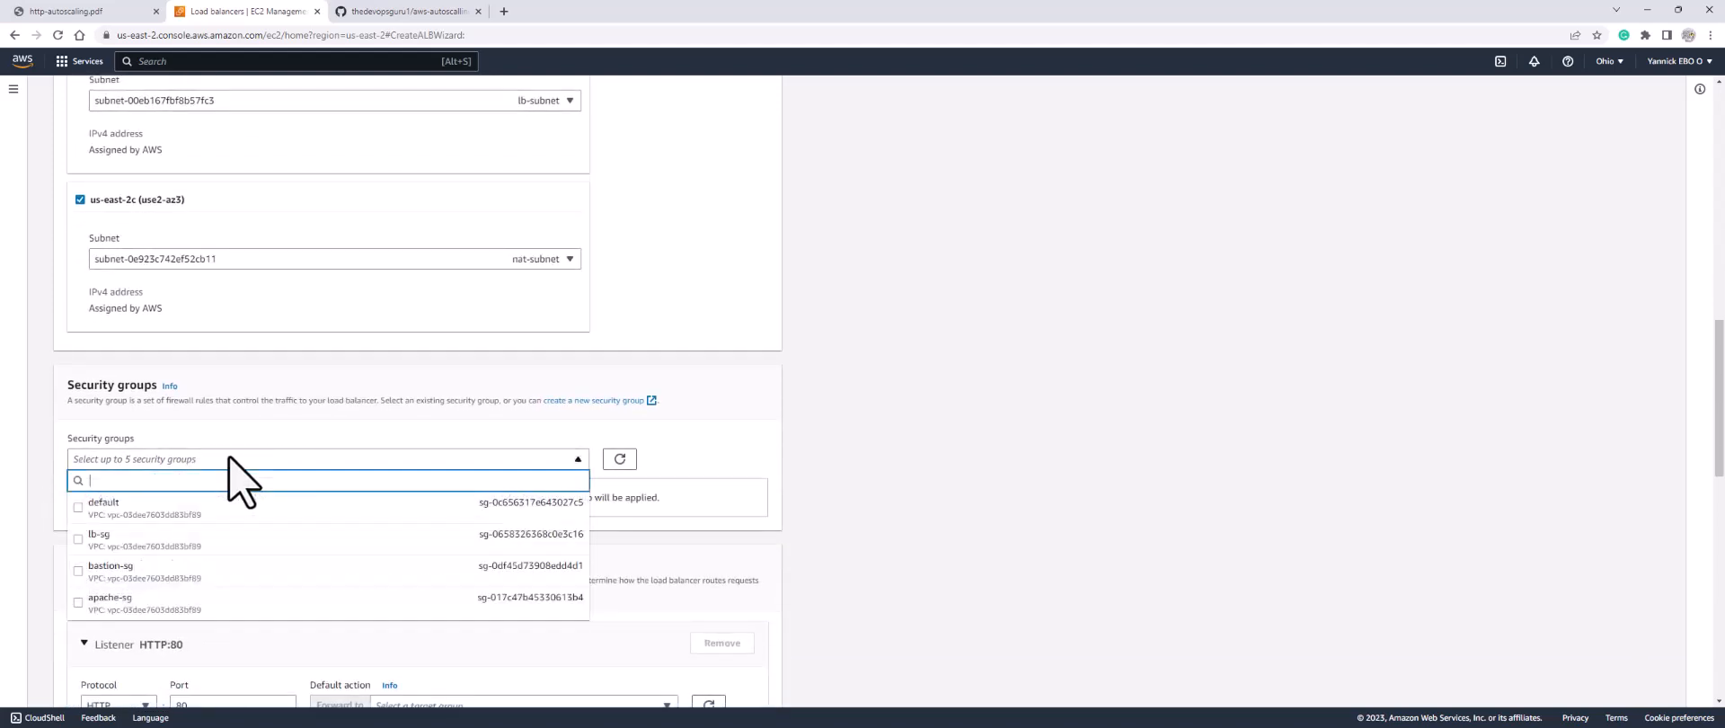
left_click(139, 541)
left_click(661, 520)
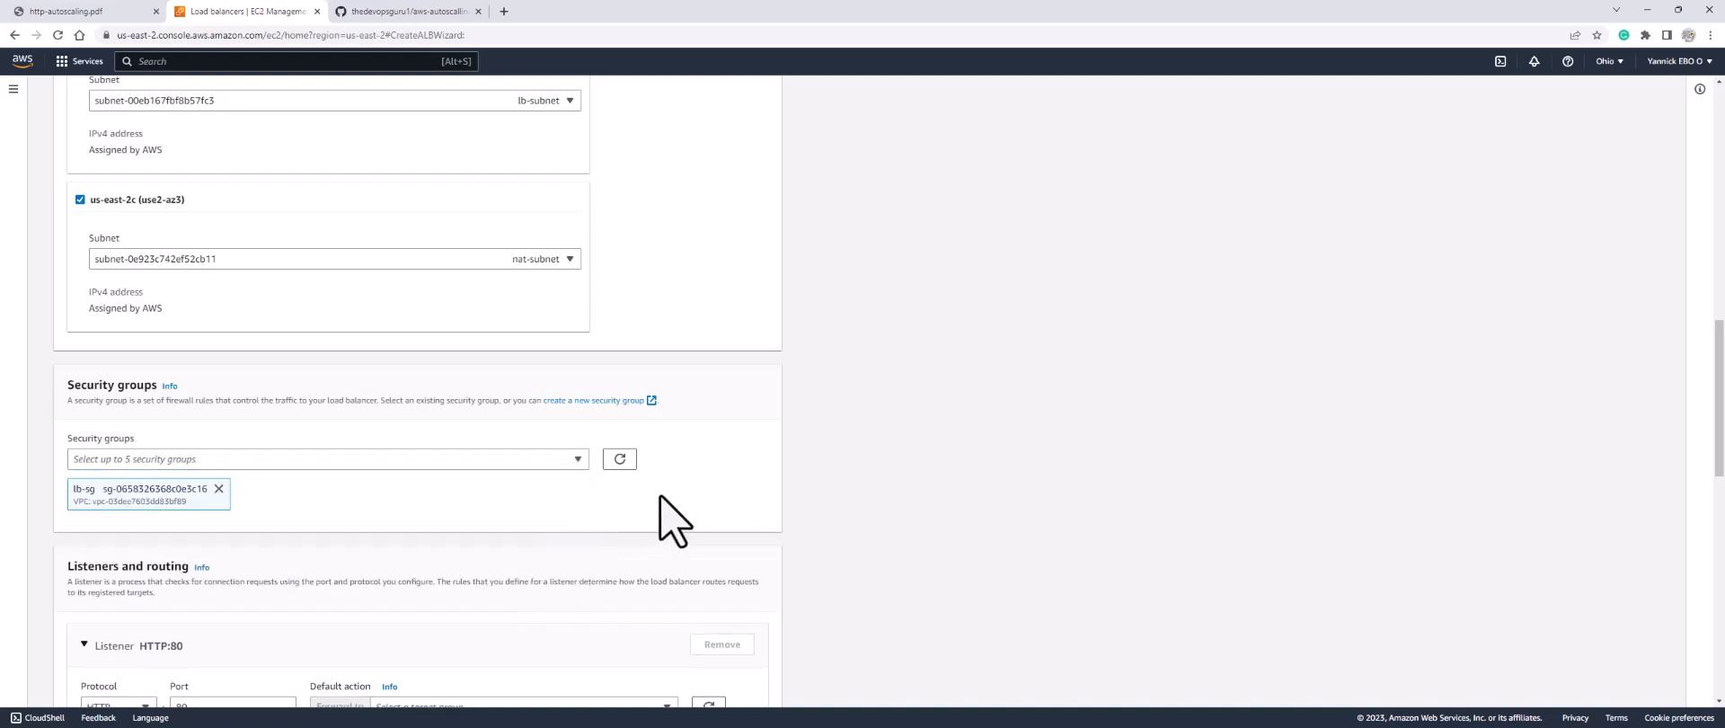
scroll(382, 580, "down", 2)
scroll(364, 550, "down", 2)
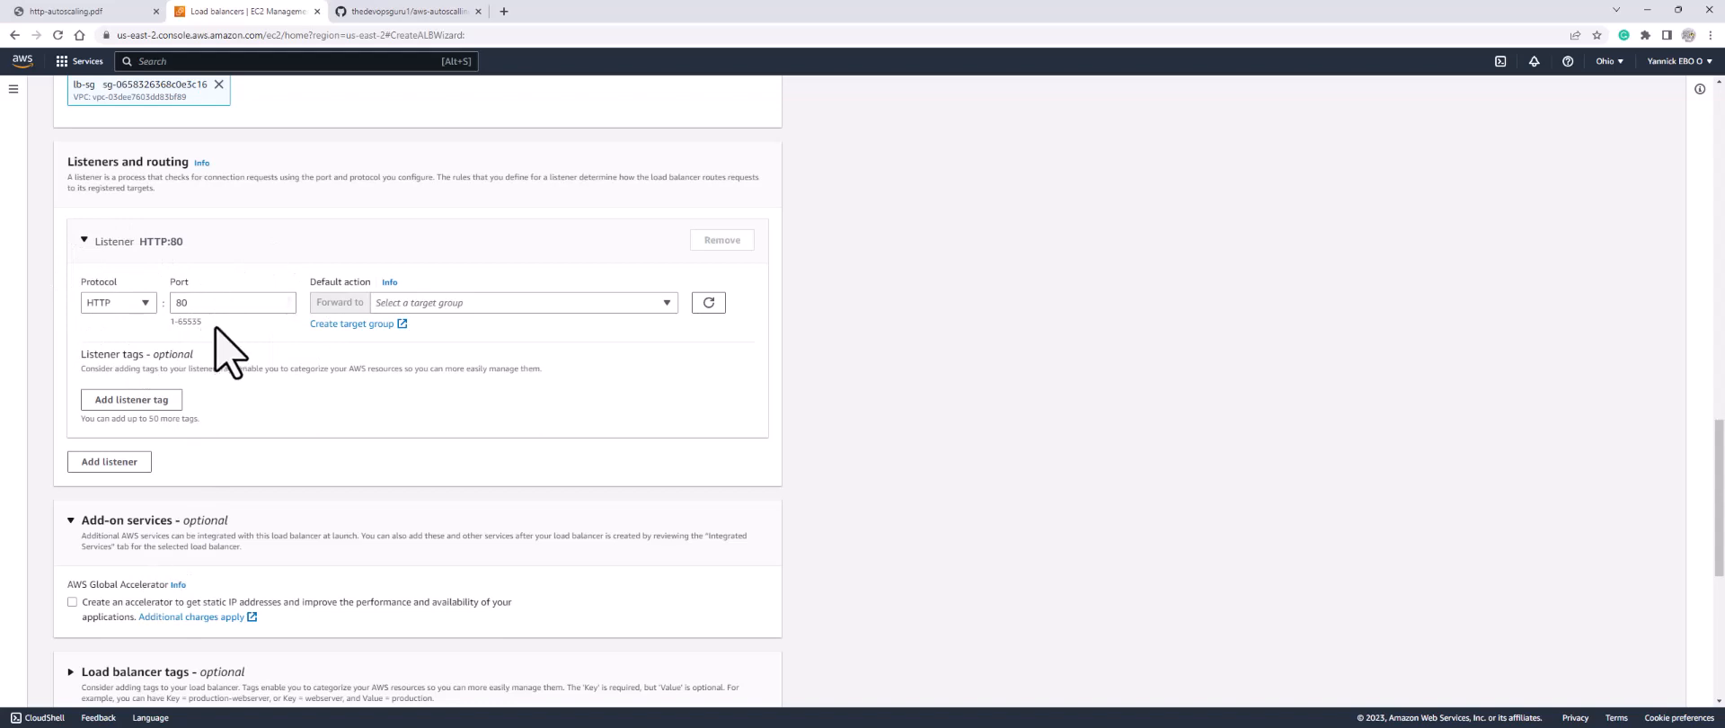
Step: Finding no existing target group for the listener, start creating one in a new tab
left_click(422, 306)
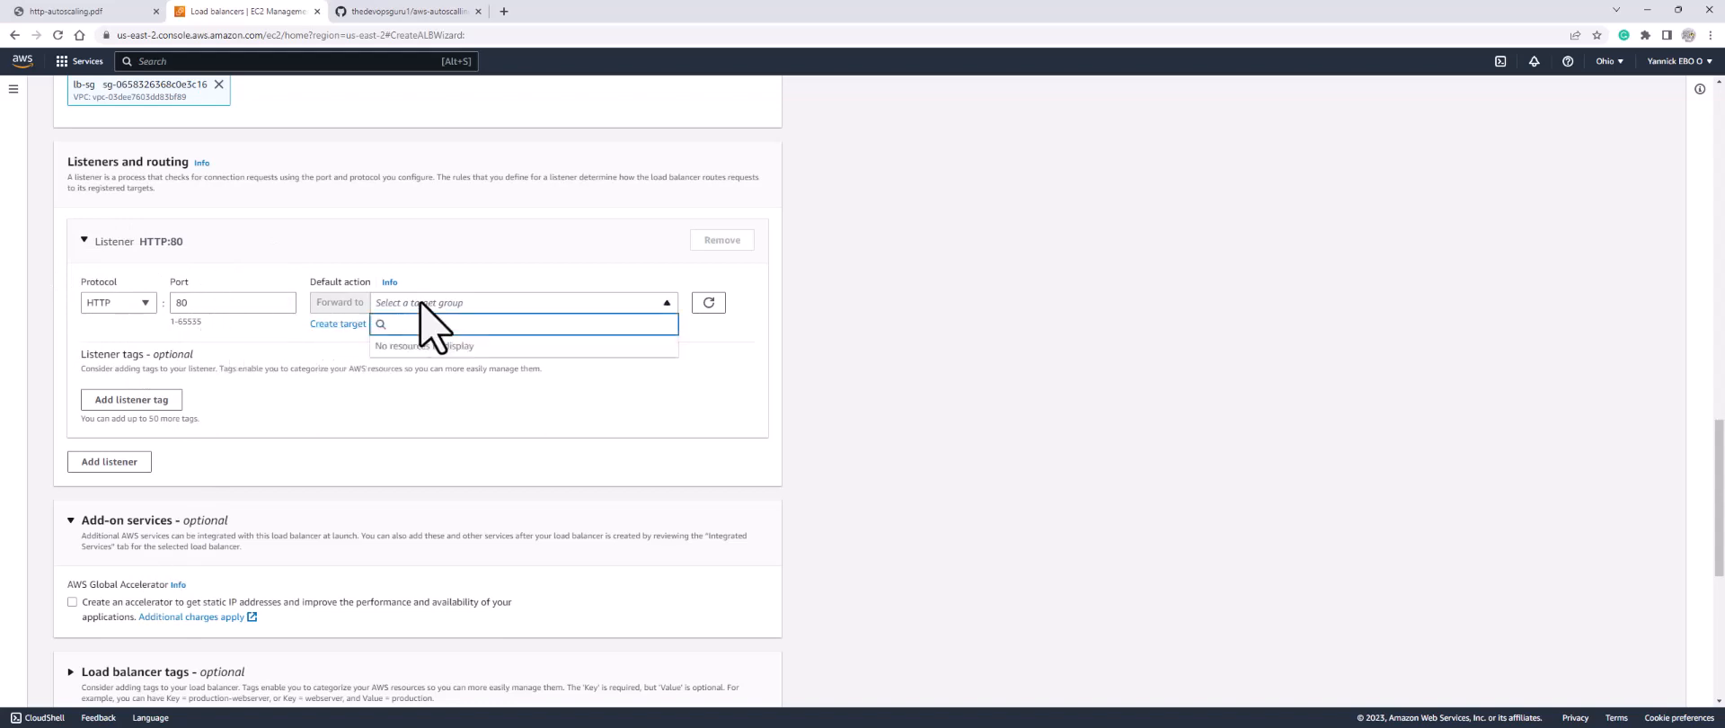
left_click(325, 370)
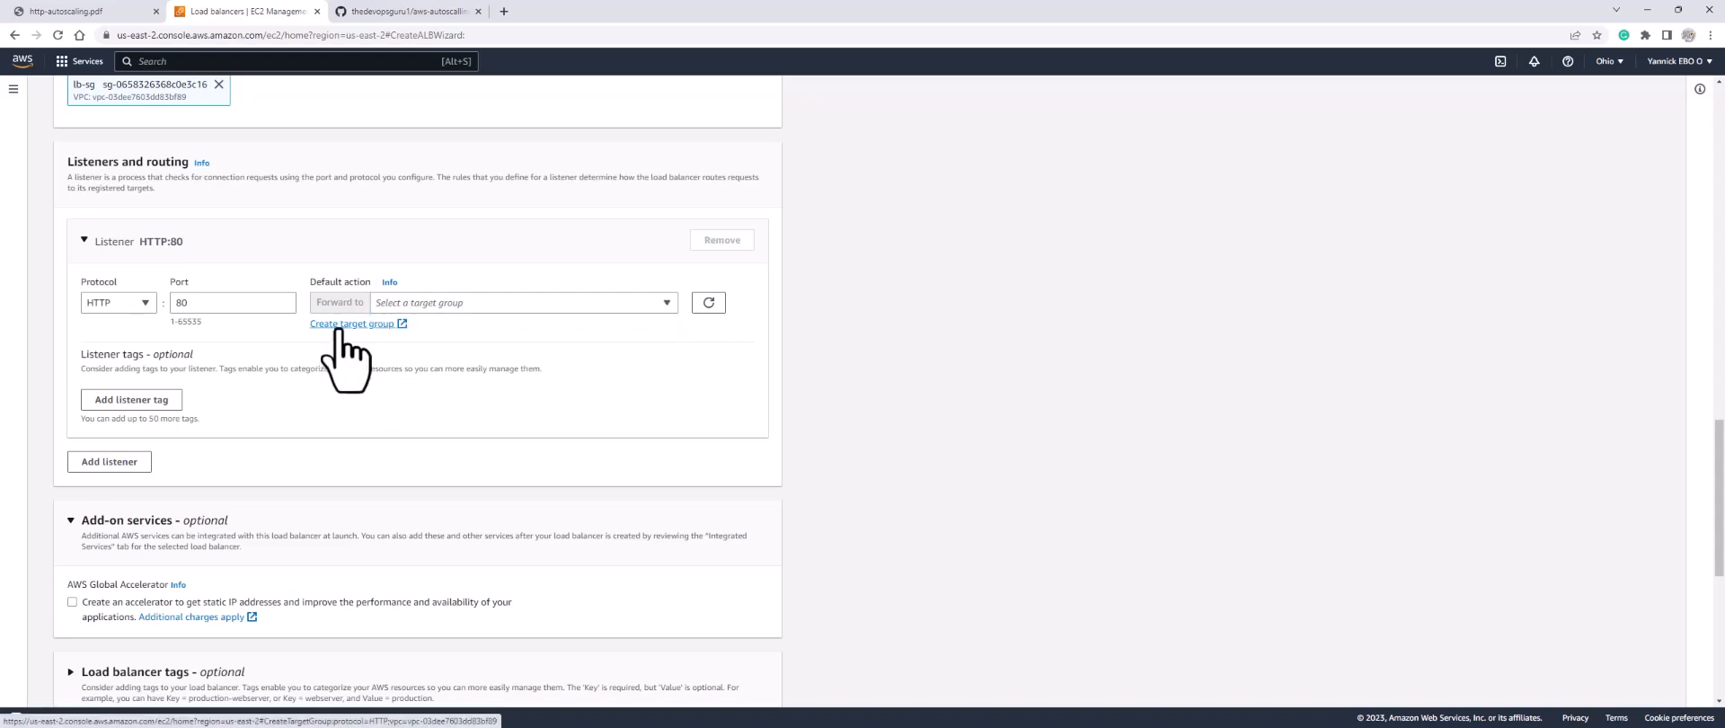
left_click(340, 325)
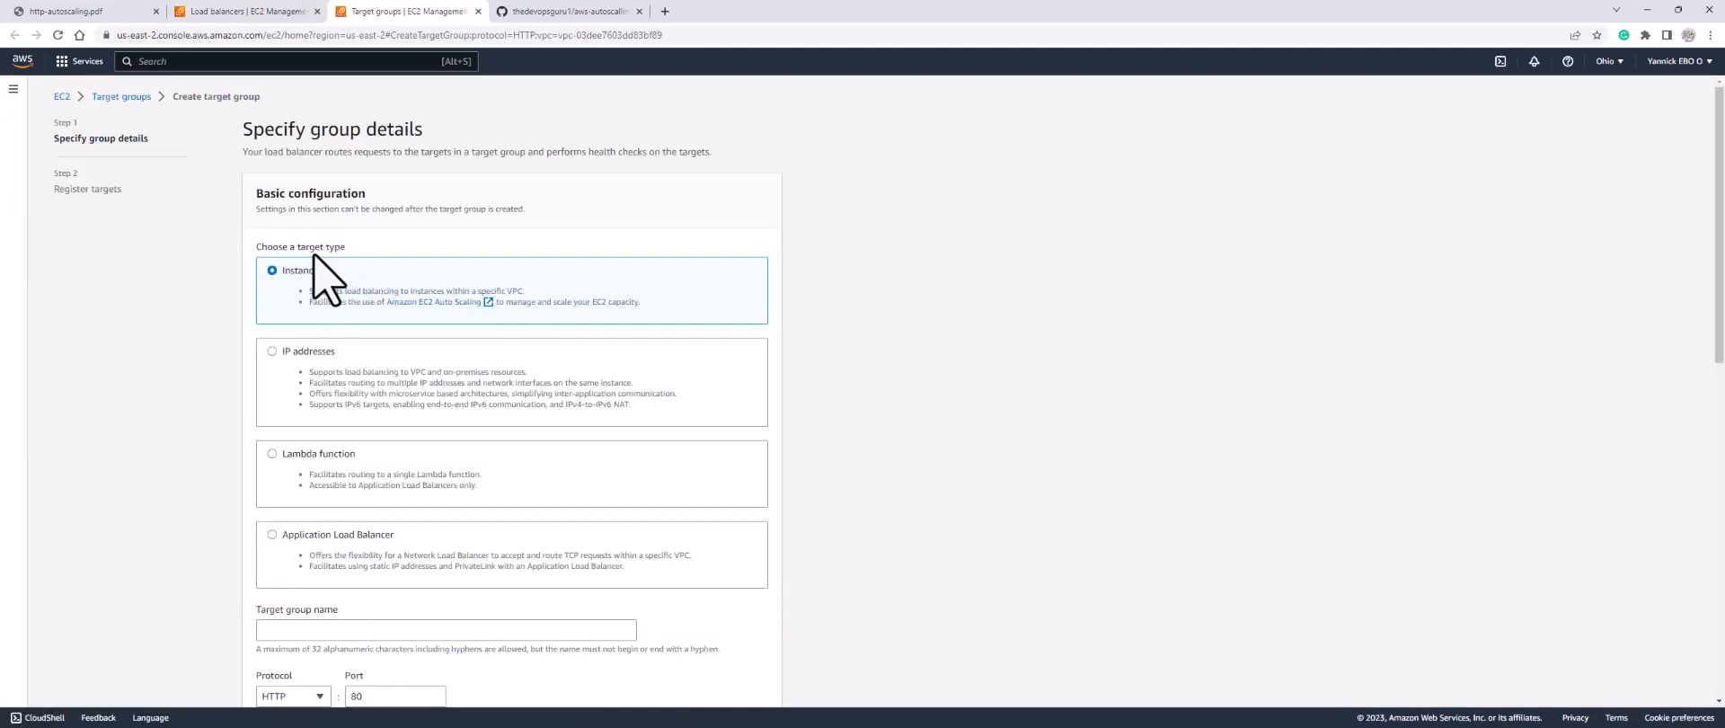
Step: Name the Instances target group tg, keep HTTP 80 and my-vpc, and continue
scroll(329, 385, "down", 3)
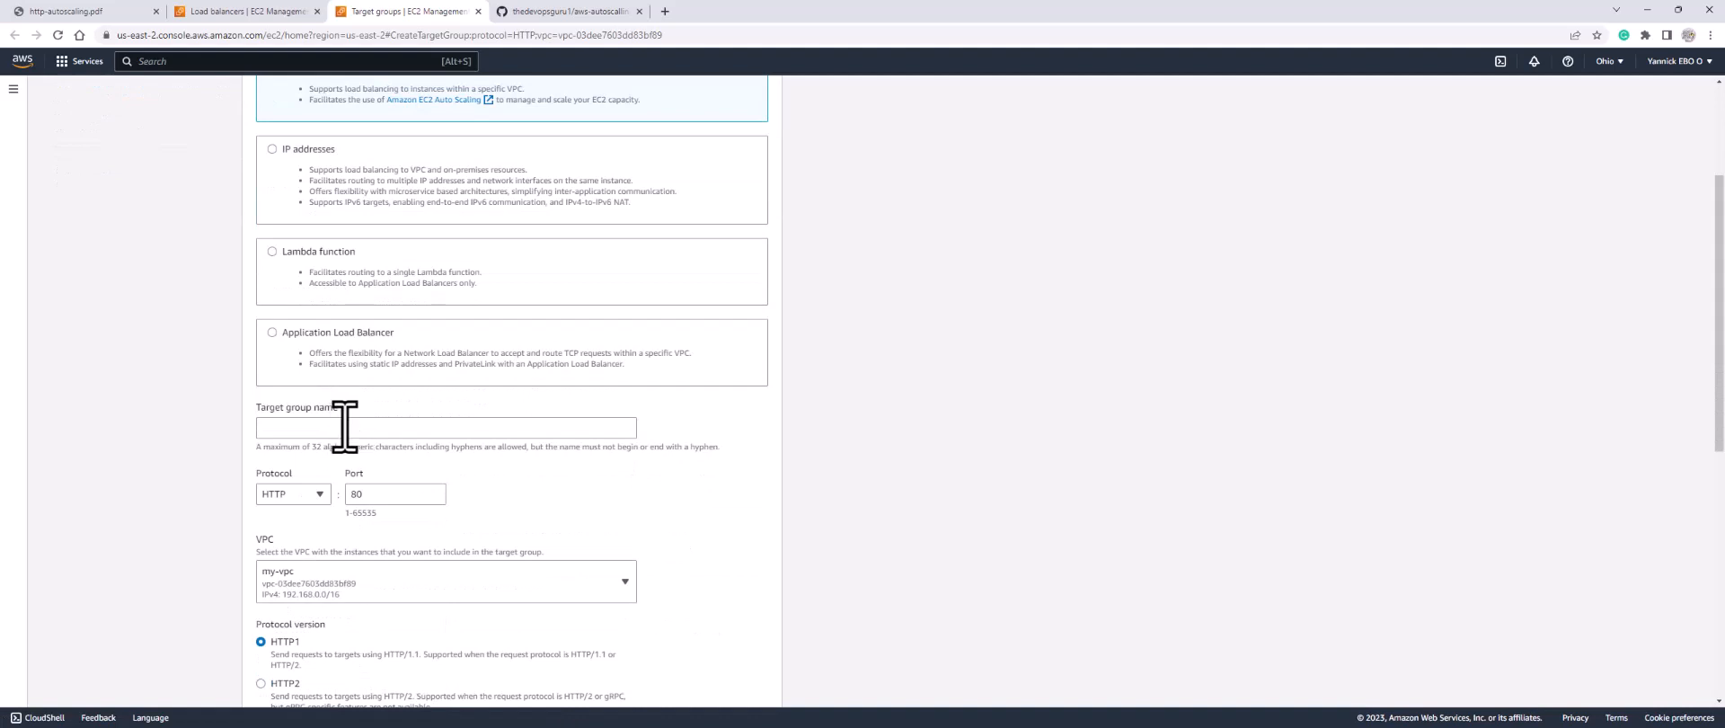
left_click(345, 426)
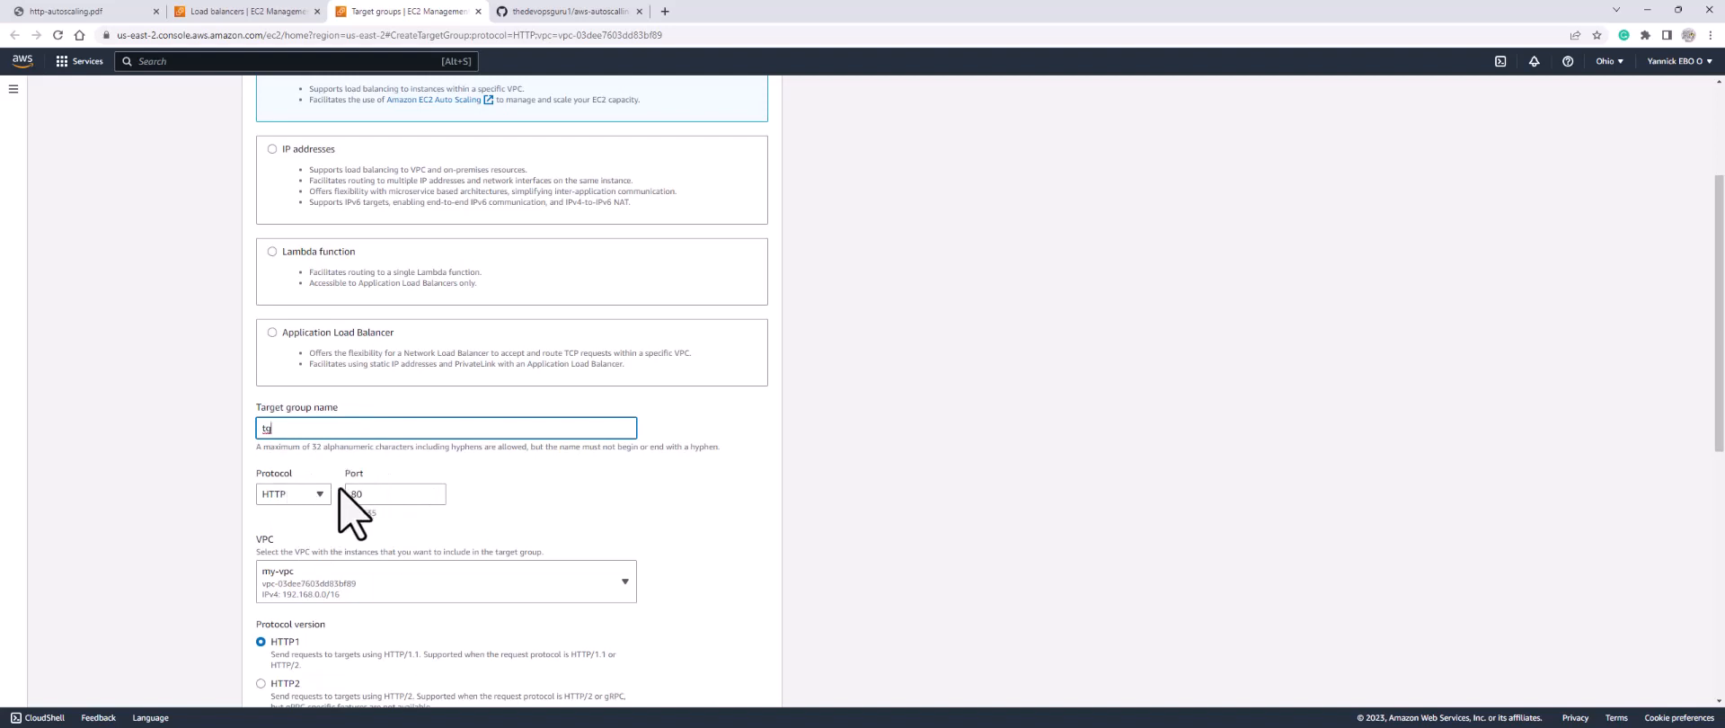
scroll(342, 492, "down", 3)
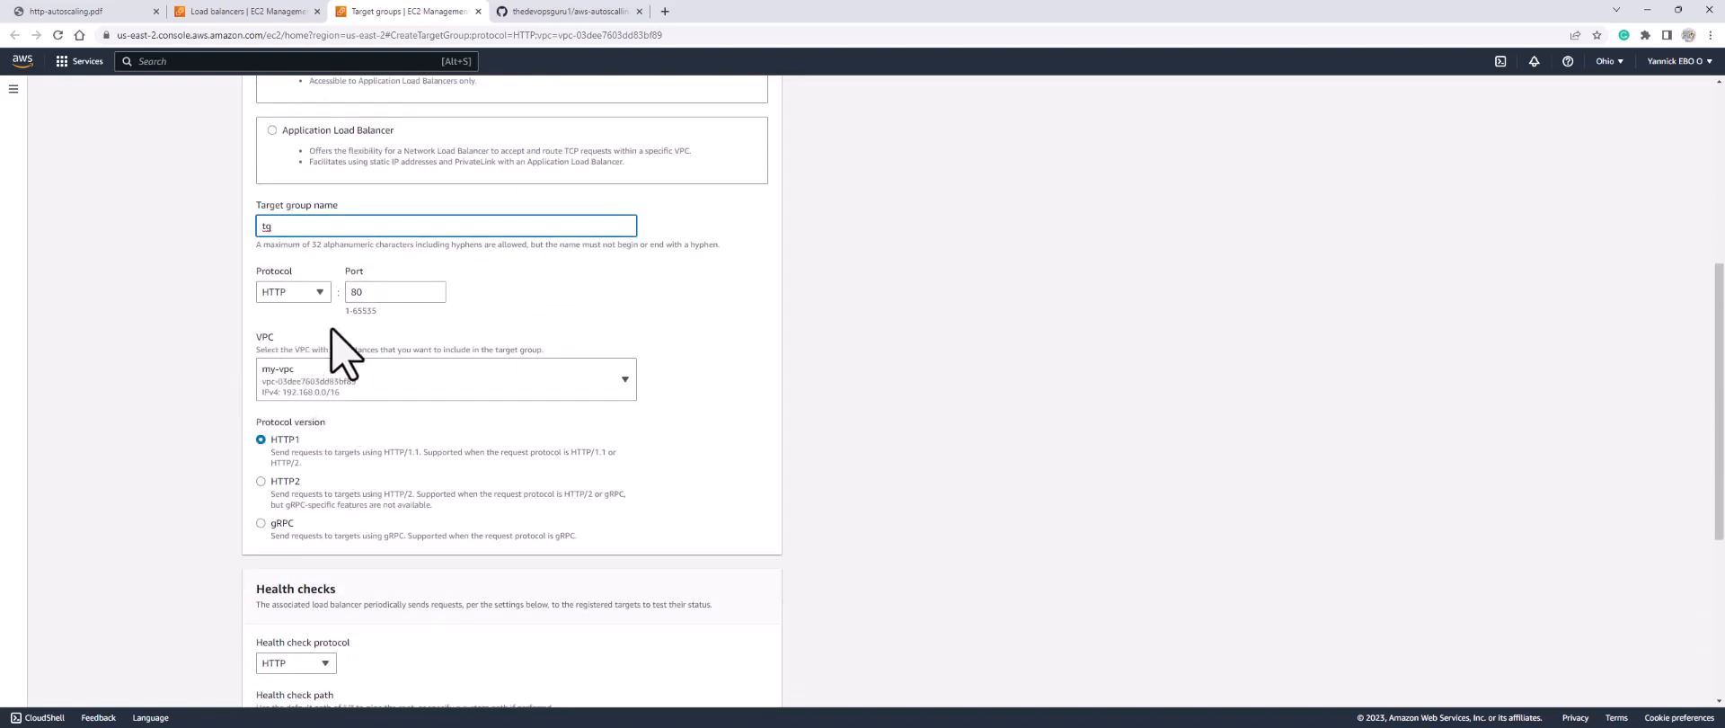
scroll(413, 416, "down", 4)
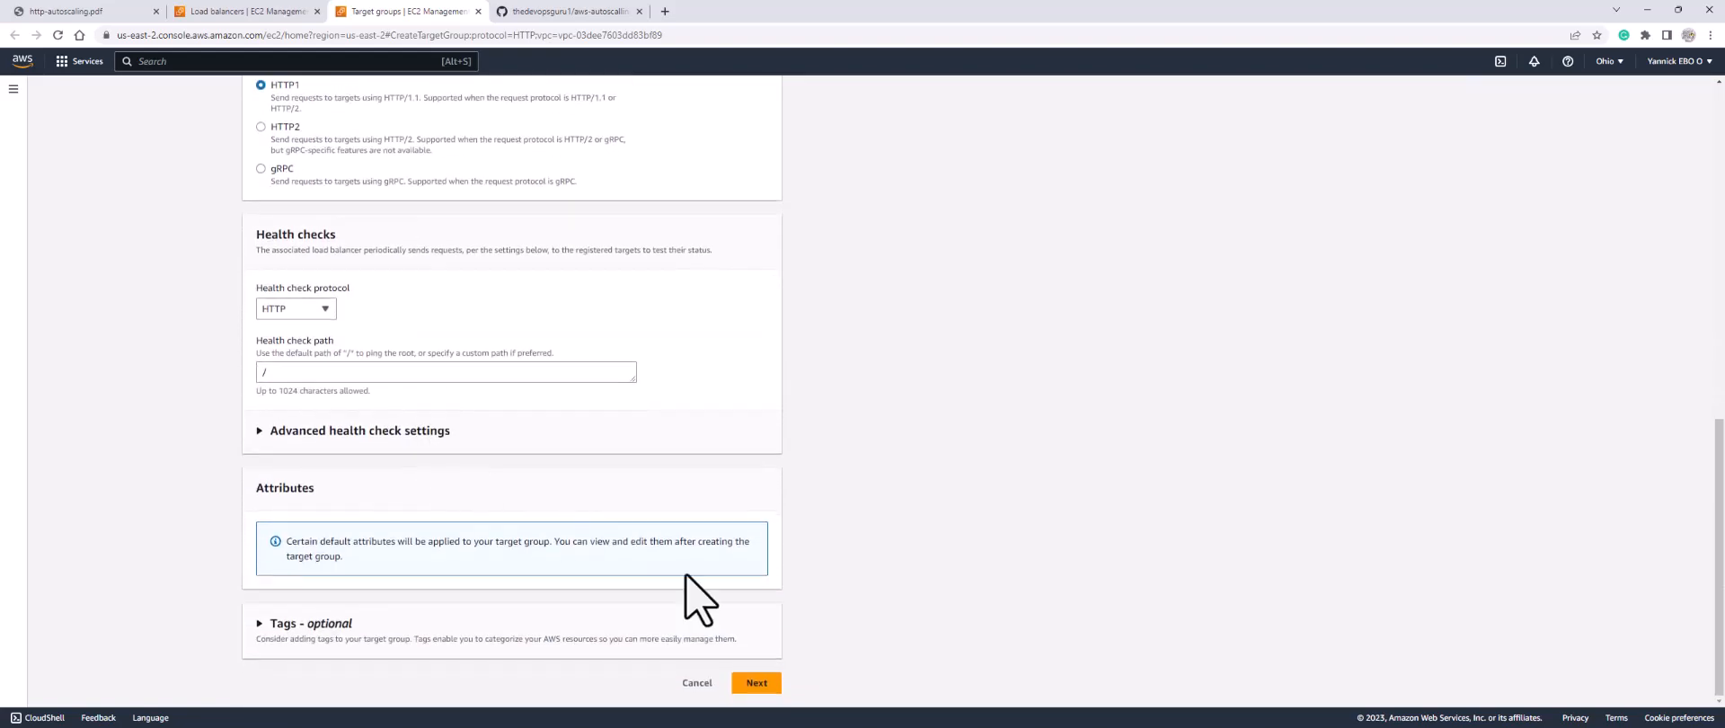
left_click(768, 690)
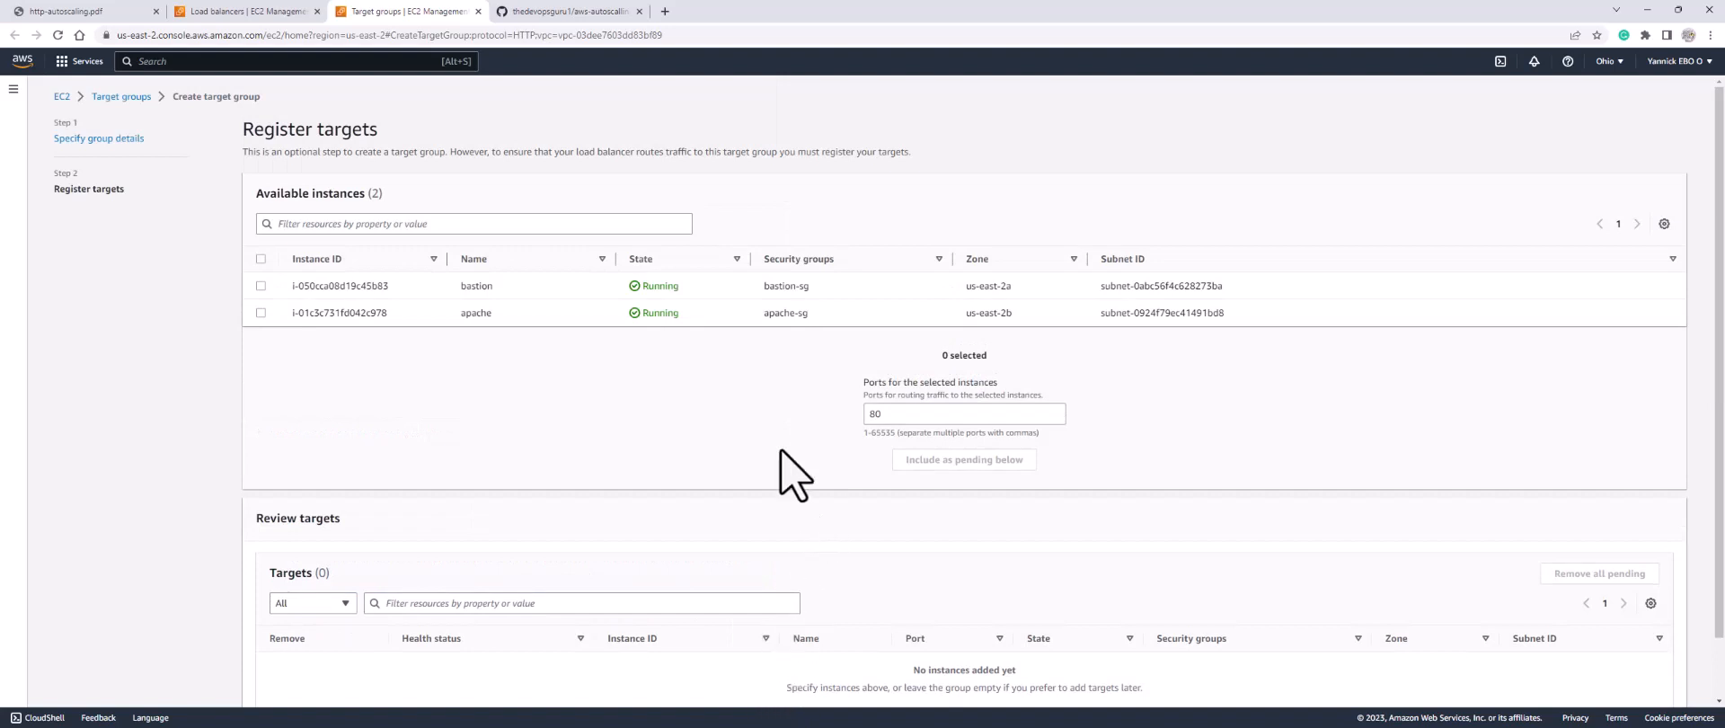
Step: Include the apache instance as a pending port-80 target and create target group tg
left_click(261, 312)
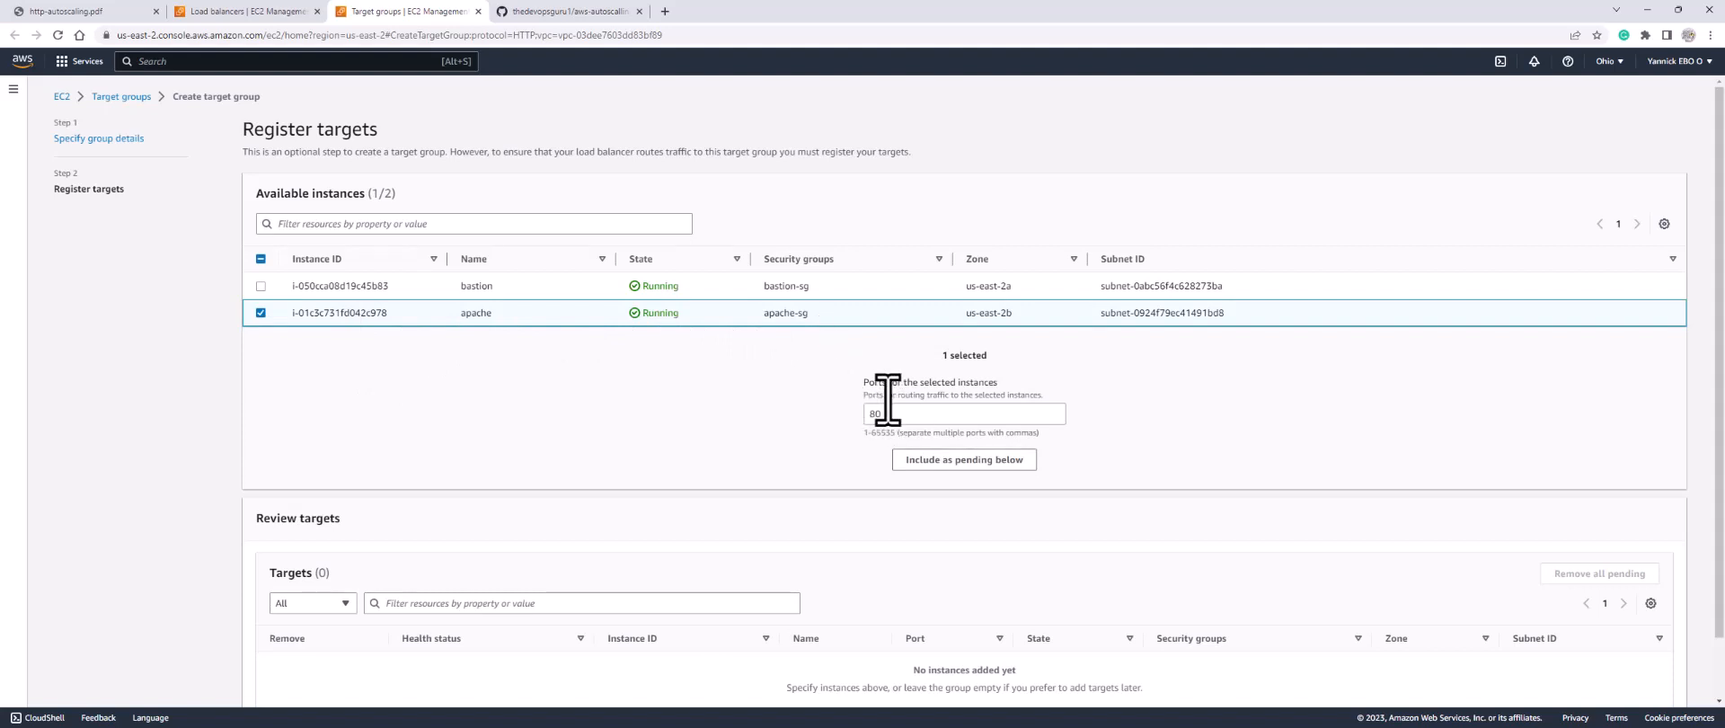
left_click(956, 463)
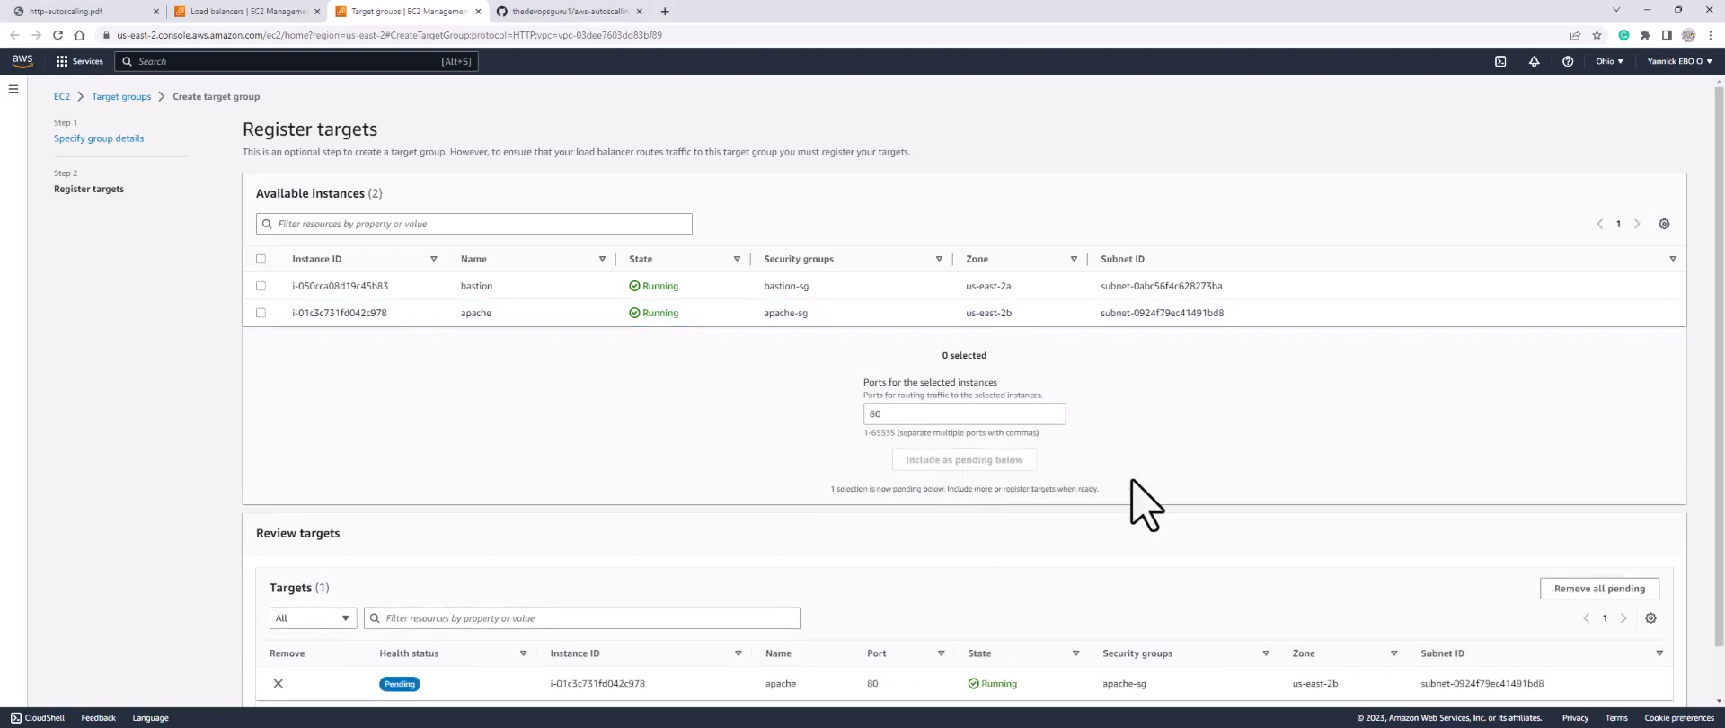
scroll(1307, 499, "down", 1)
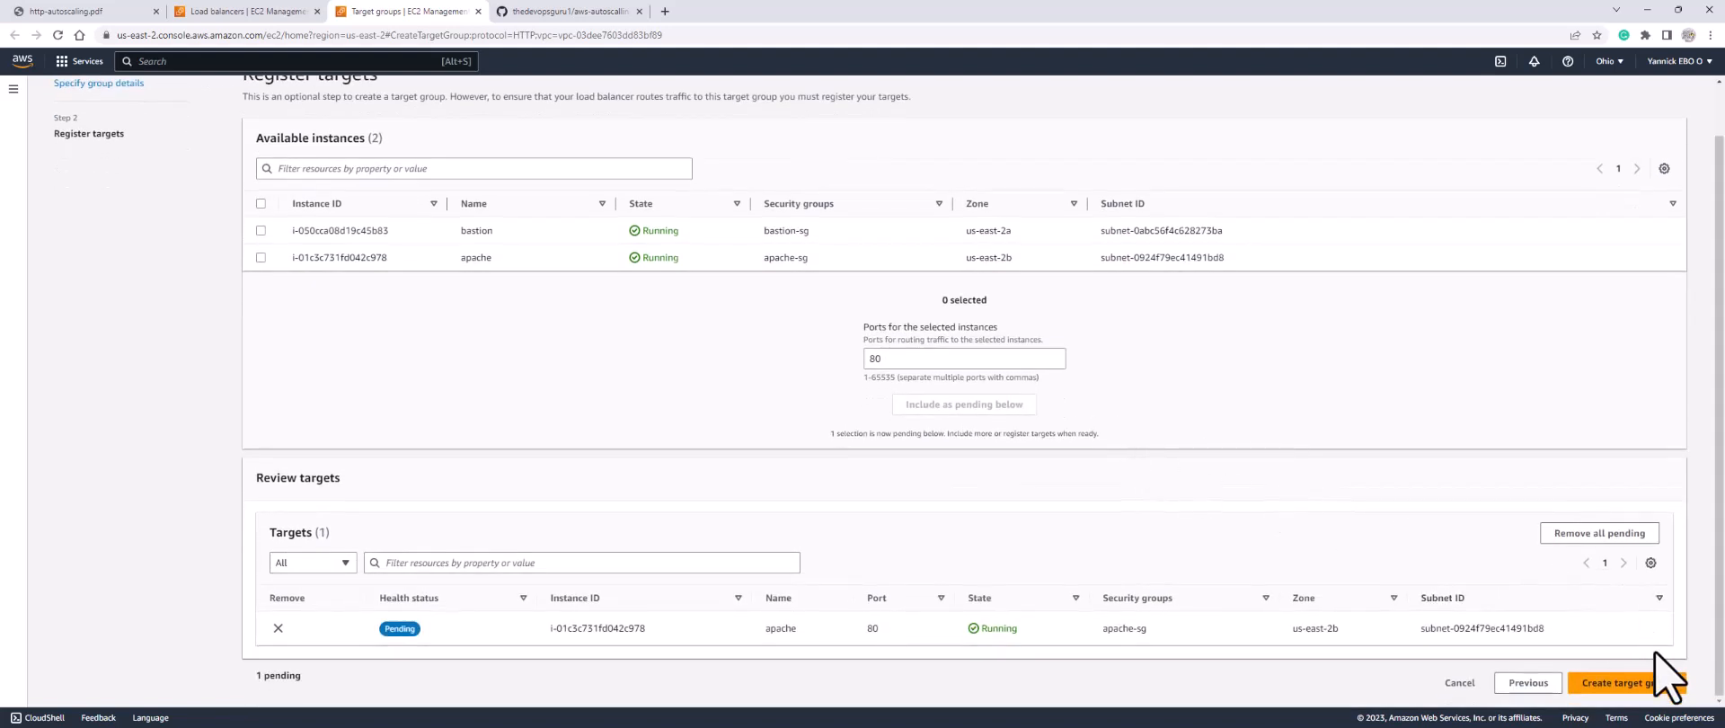
left_click(1623, 683)
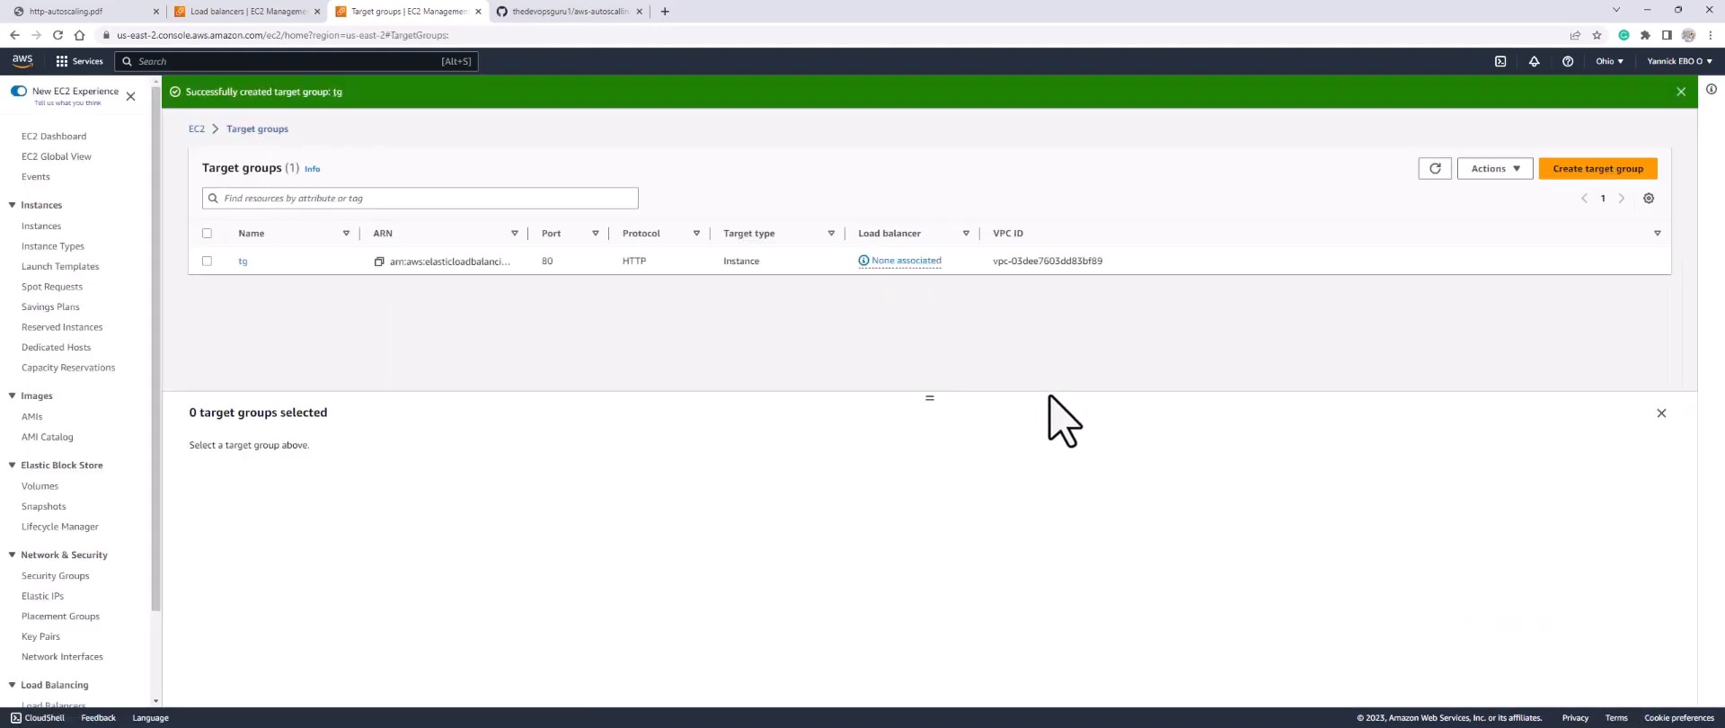
left_click(252, 13)
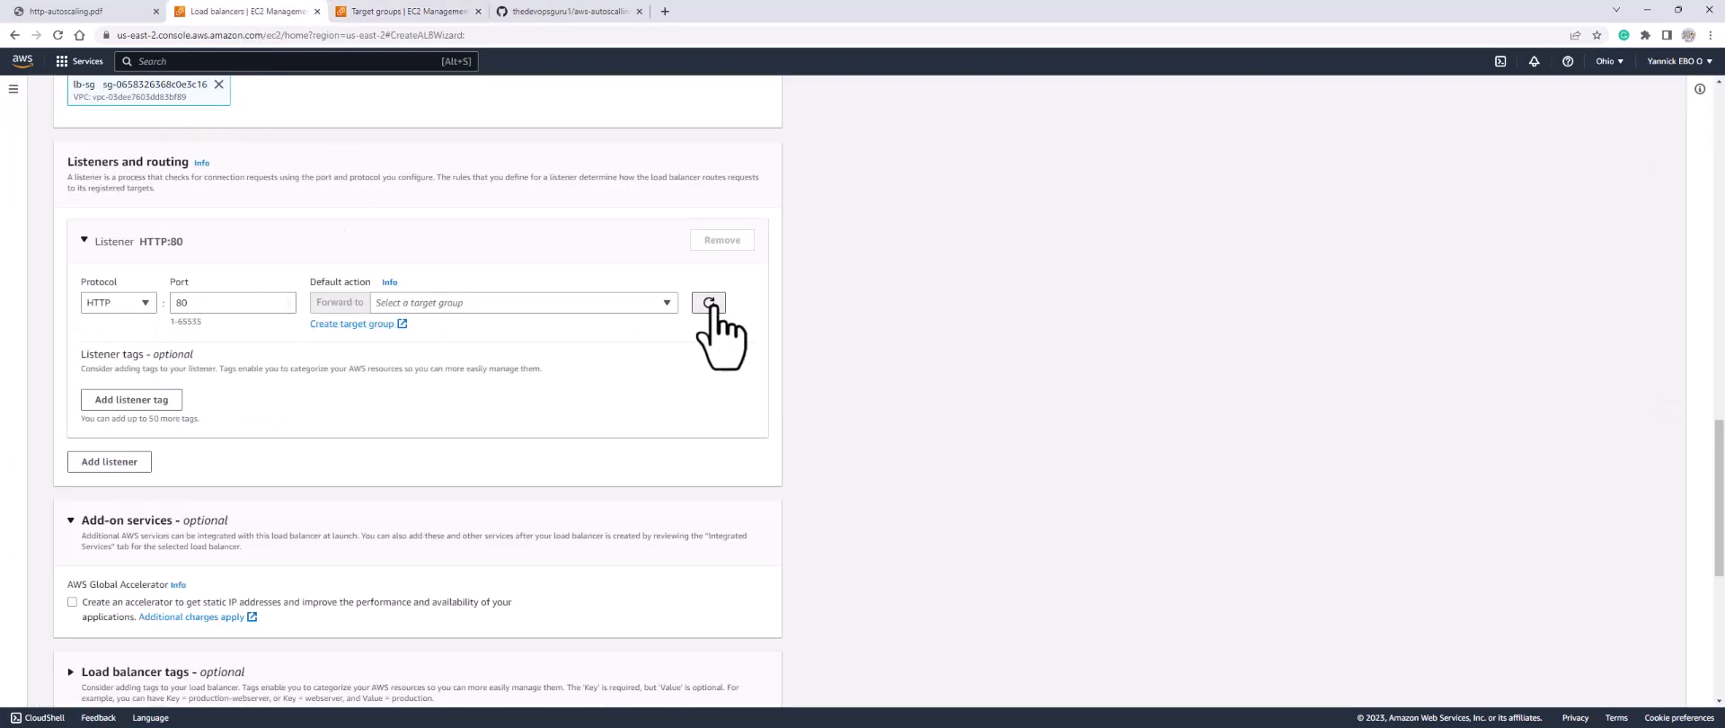
Step: Choose tg as the HTTP:80 listener's forward target, then create load balancer alb
left_click(539, 306)
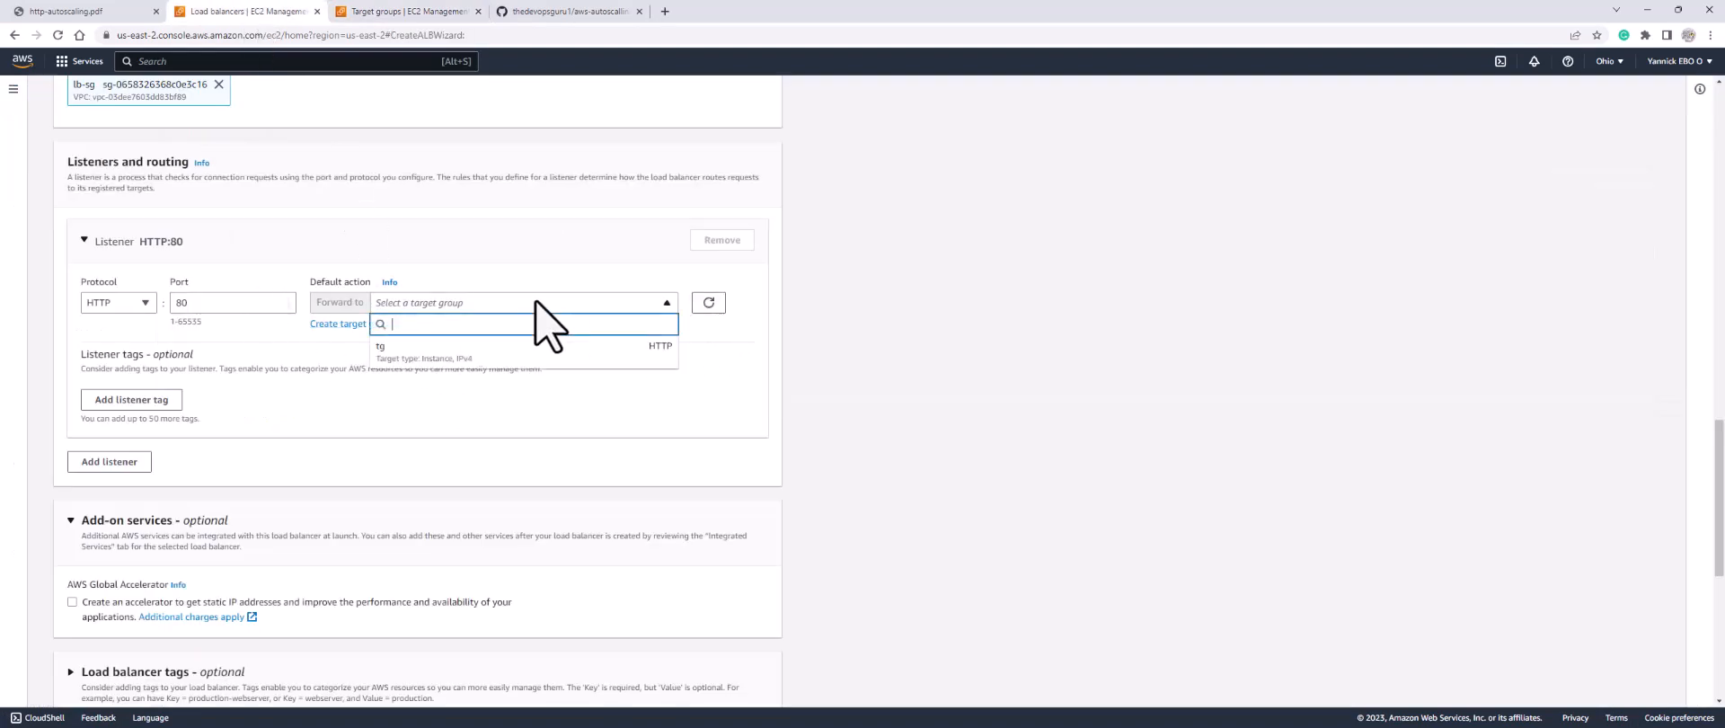
left_click(409, 352)
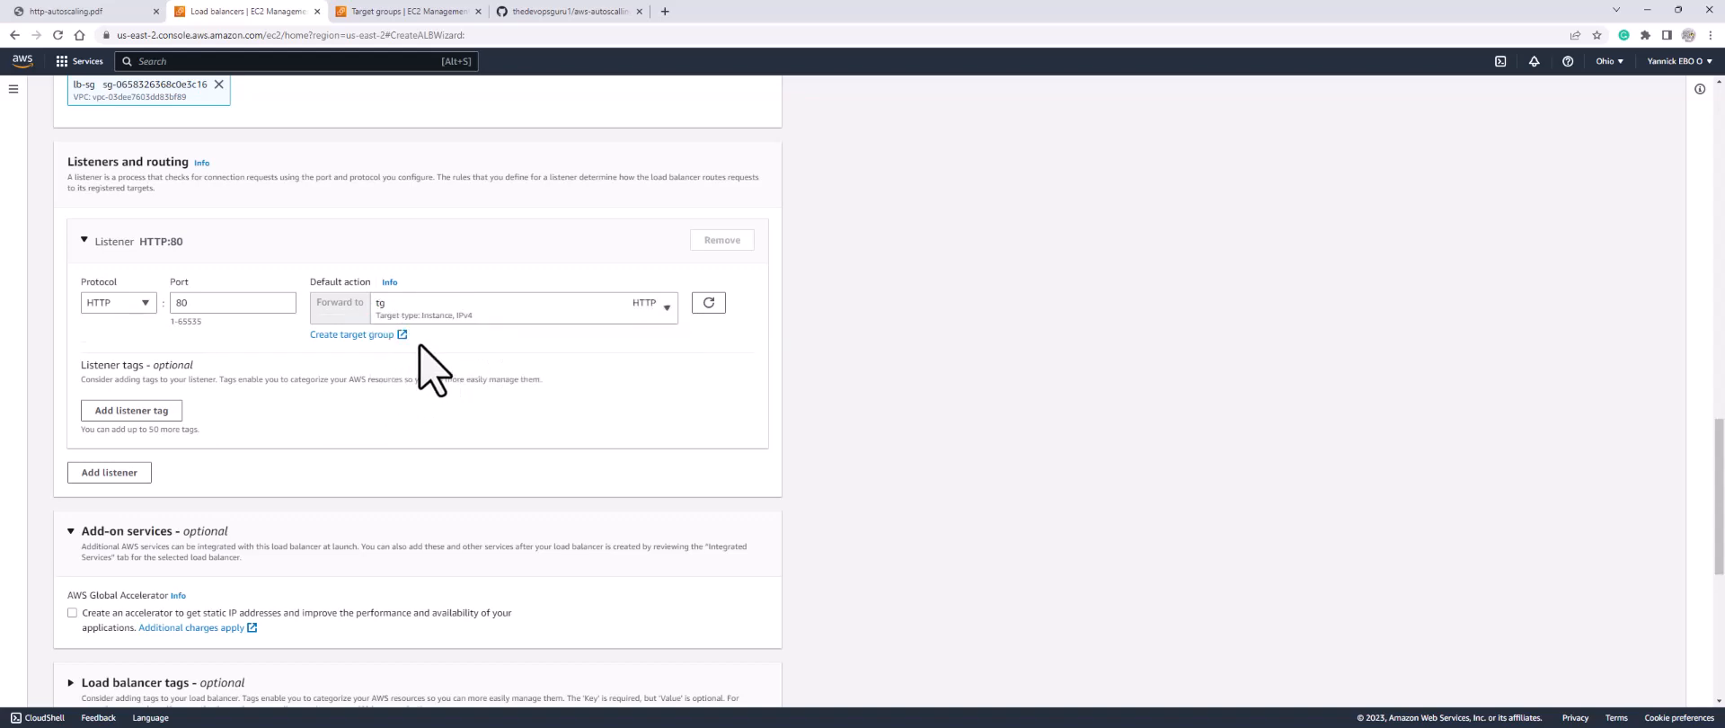
scroll(430, 367, "down", 5)
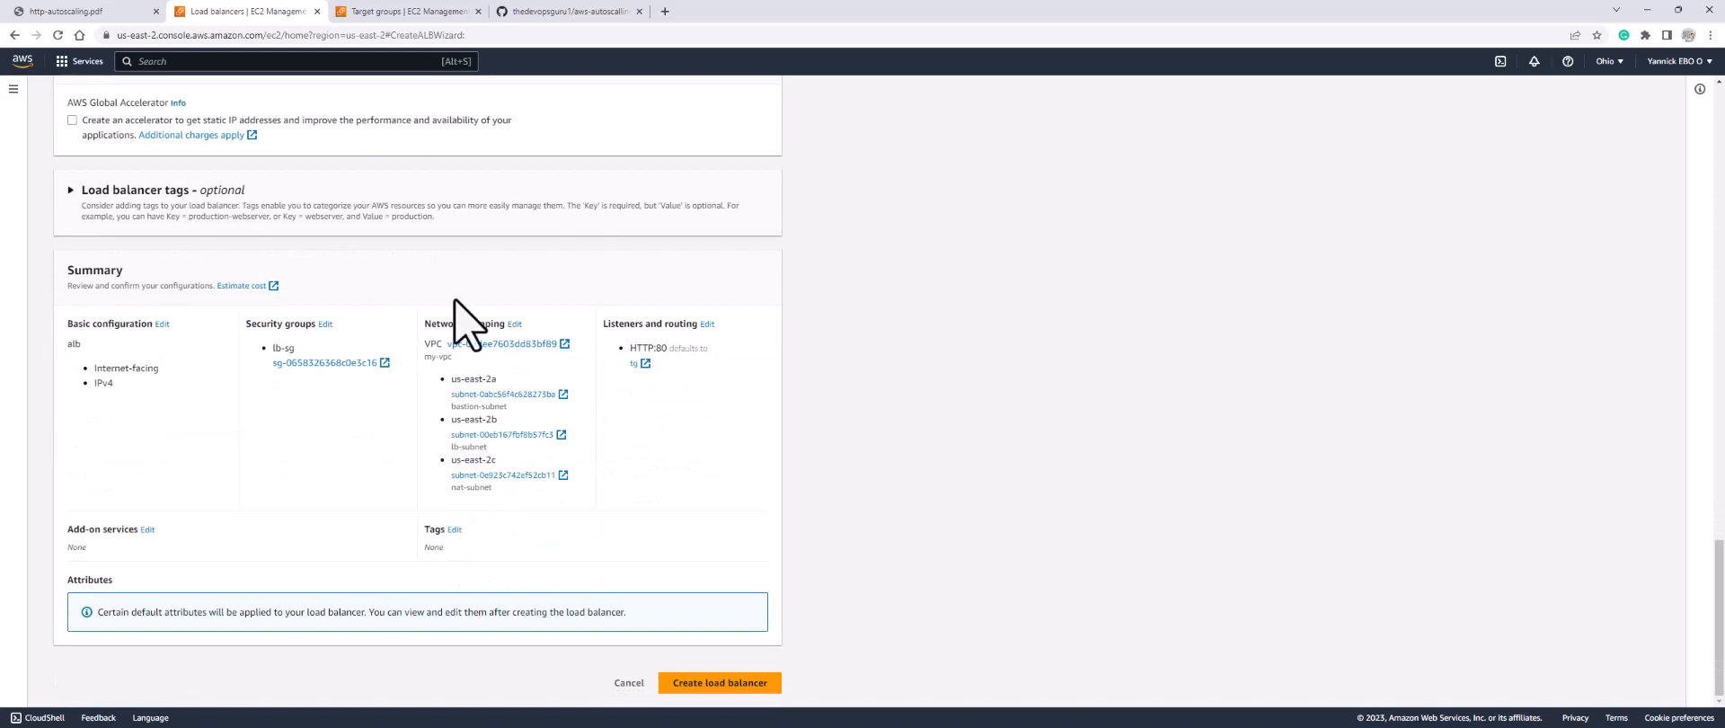
scroll(481, 366, "up", 4)
scroll(480, 373, "down", 4)
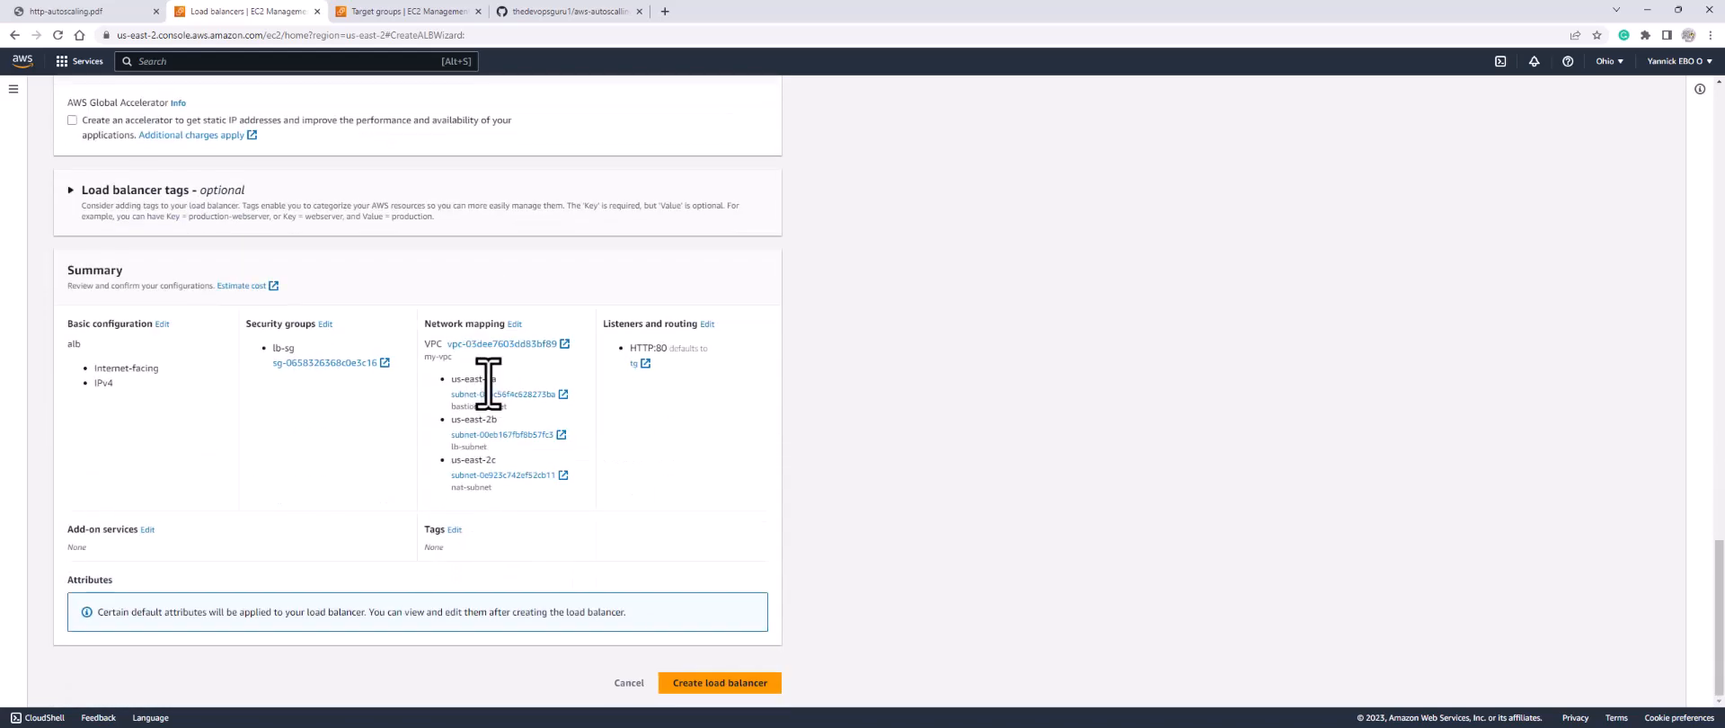
left_click(702, 685)
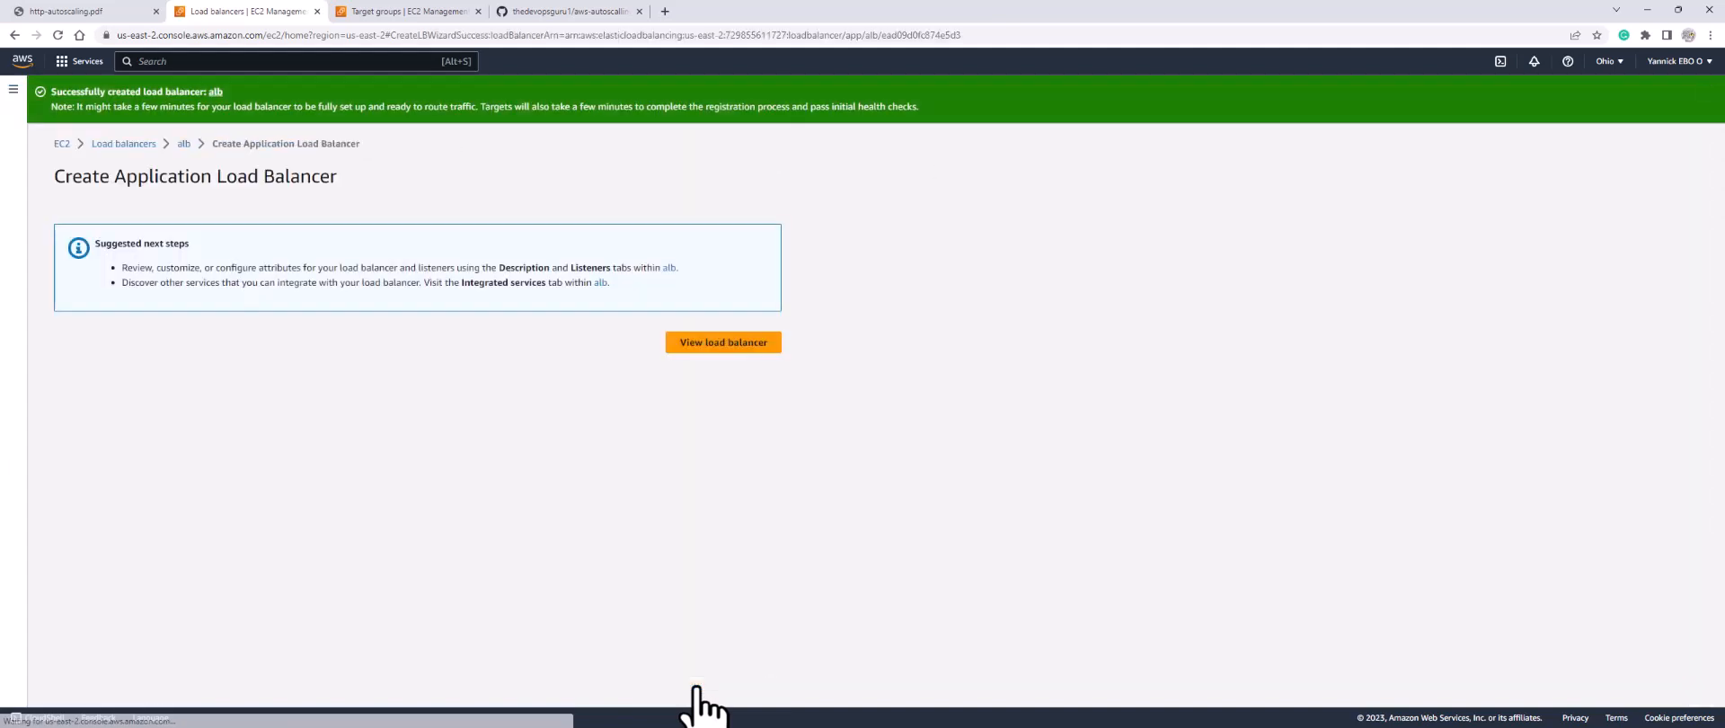
Step: Refresh until the alb load balancer shows Active, then copy its DNS name
left_click(697, 343)
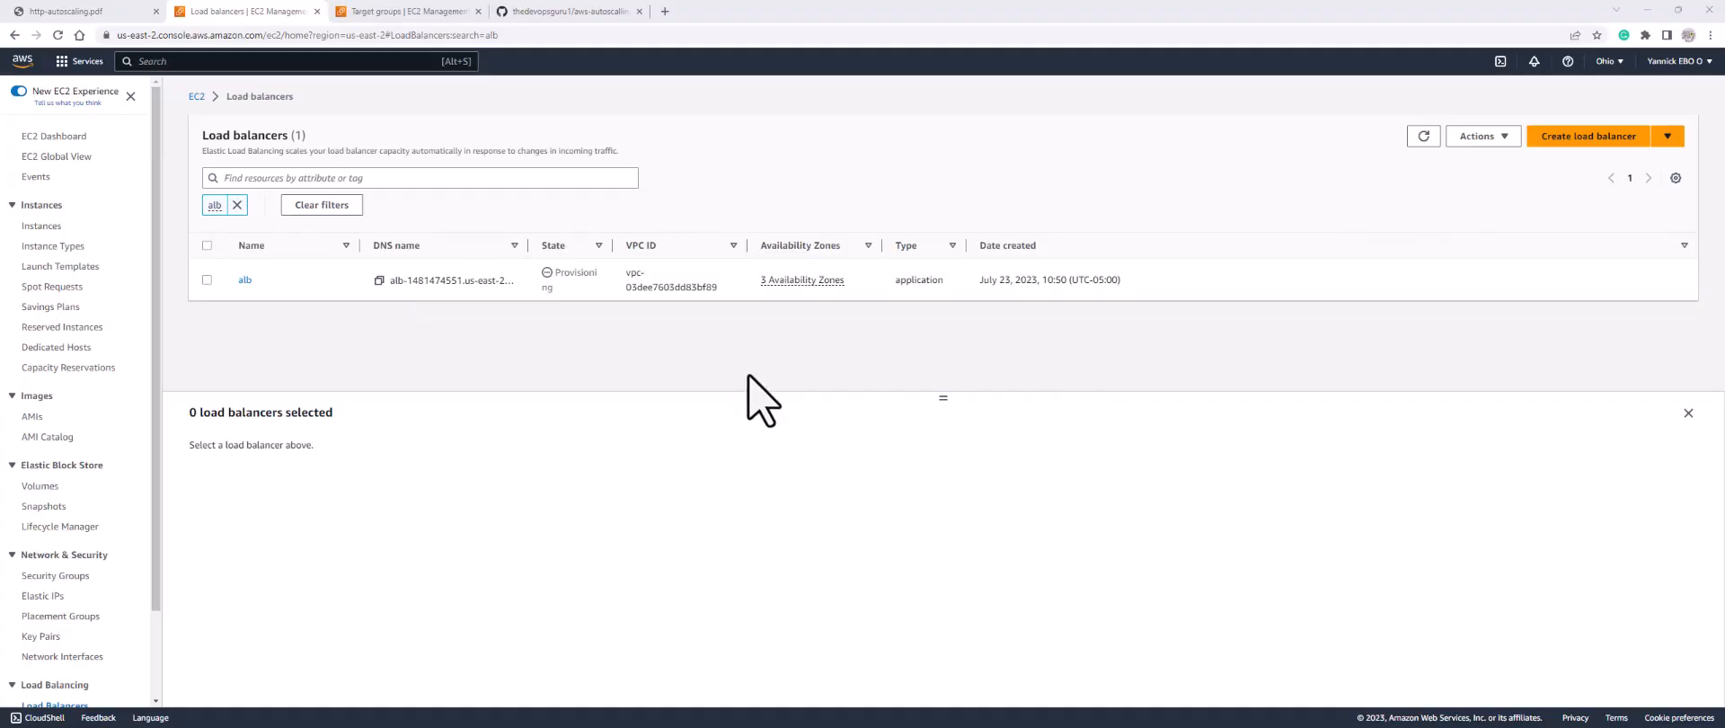
left_click(1425, 137)
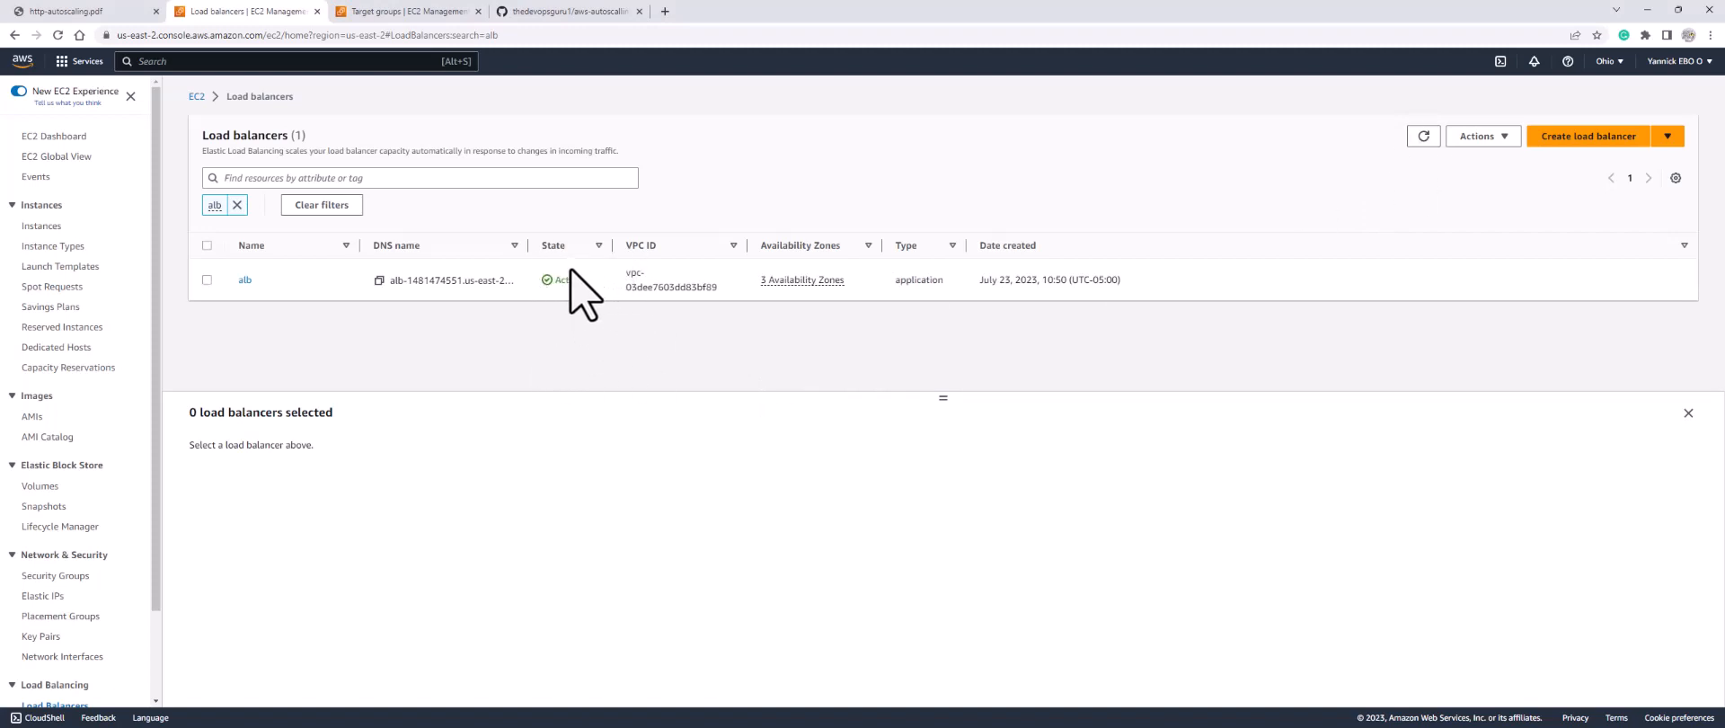
left_click(245, 281)
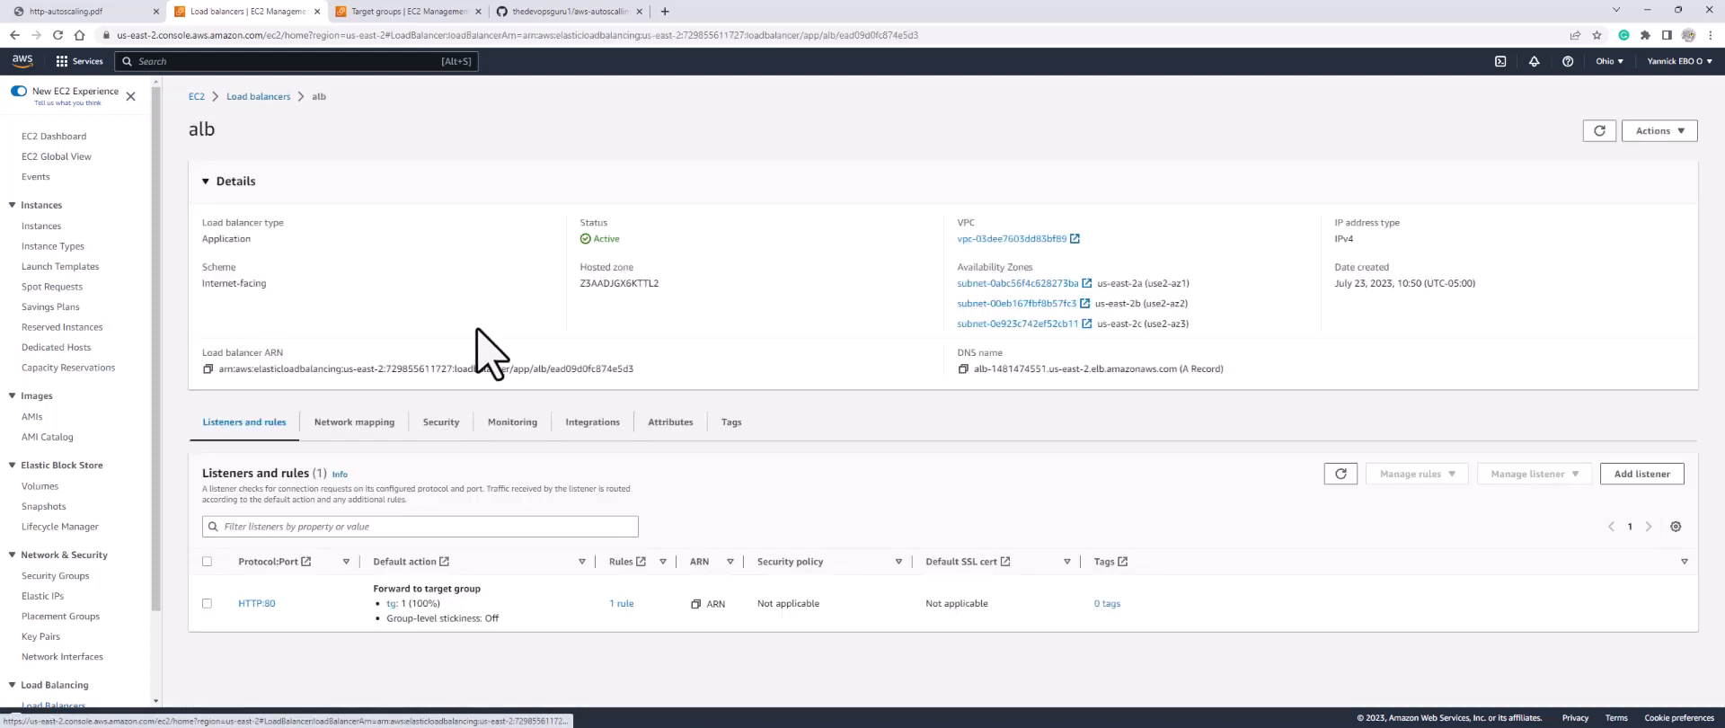
left_click(964, 368)
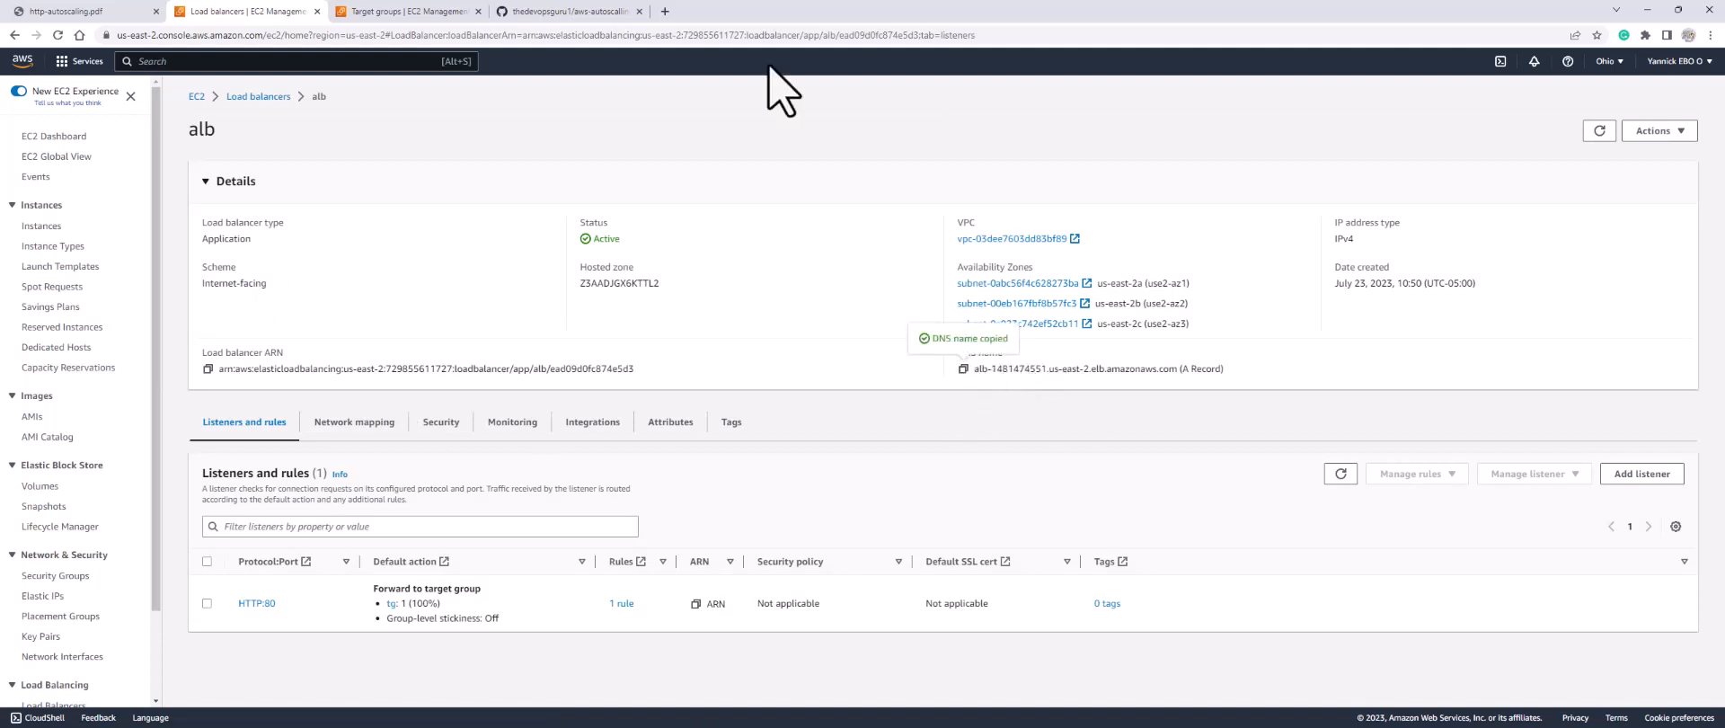
left_click(665, 11)
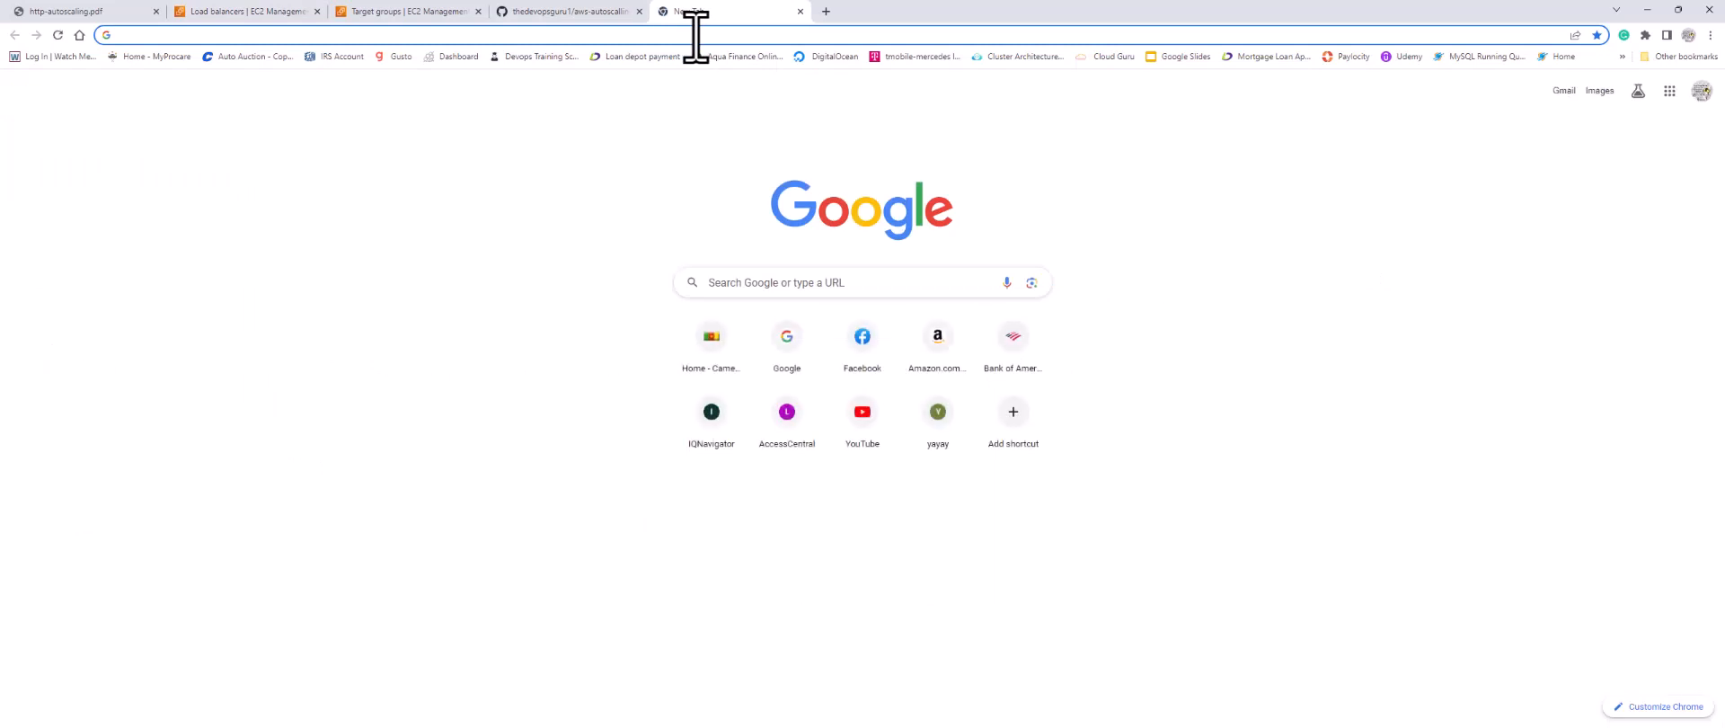
Step: Load the alb DNS name and confirm Apache's welcome page (192.168.2.69), then return to EC2 Instances
key("ctrl+v")
key("Return")
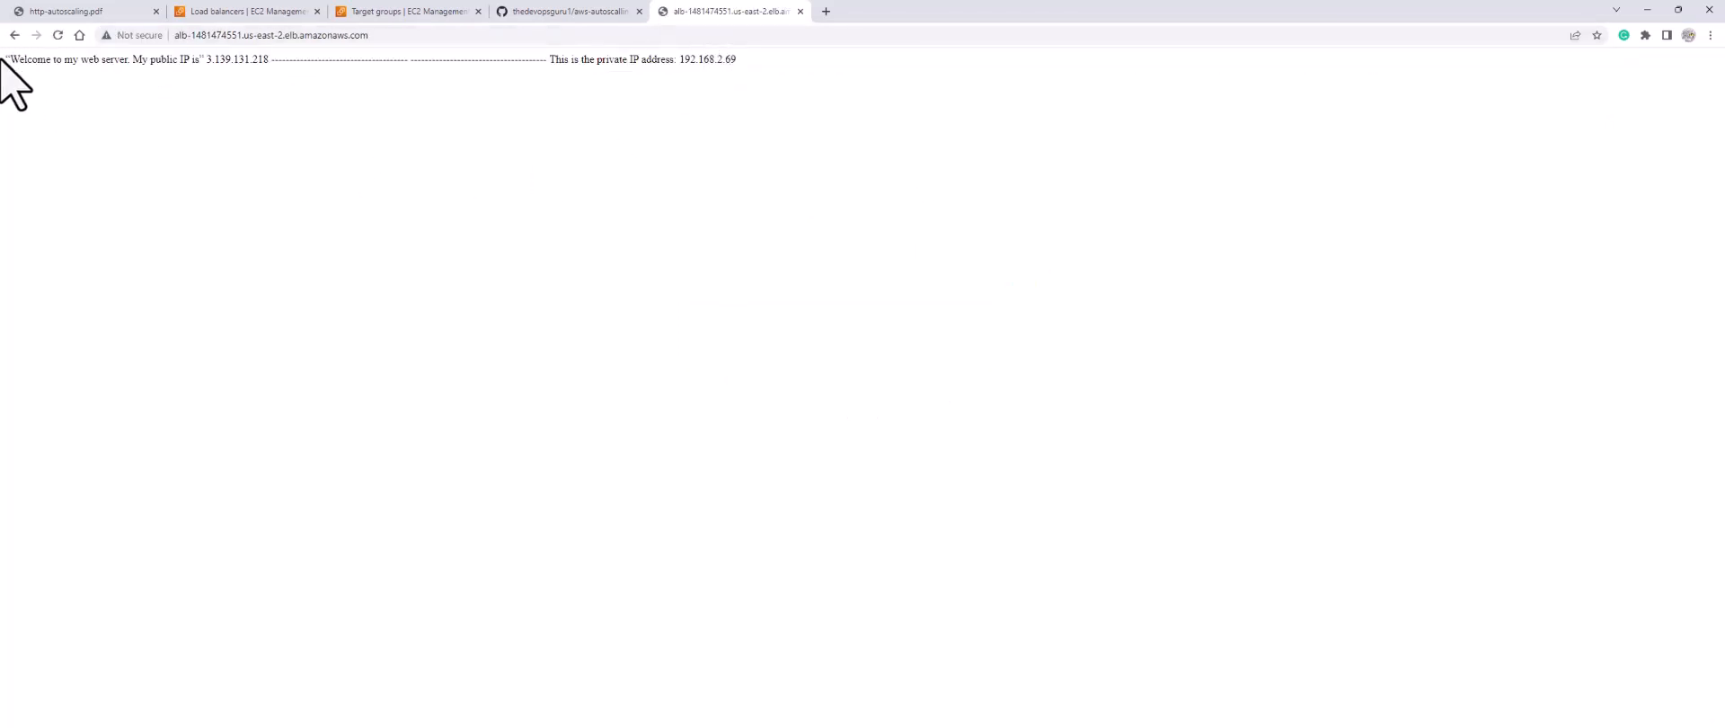
left_click_drag(4, 64, 762, 63)
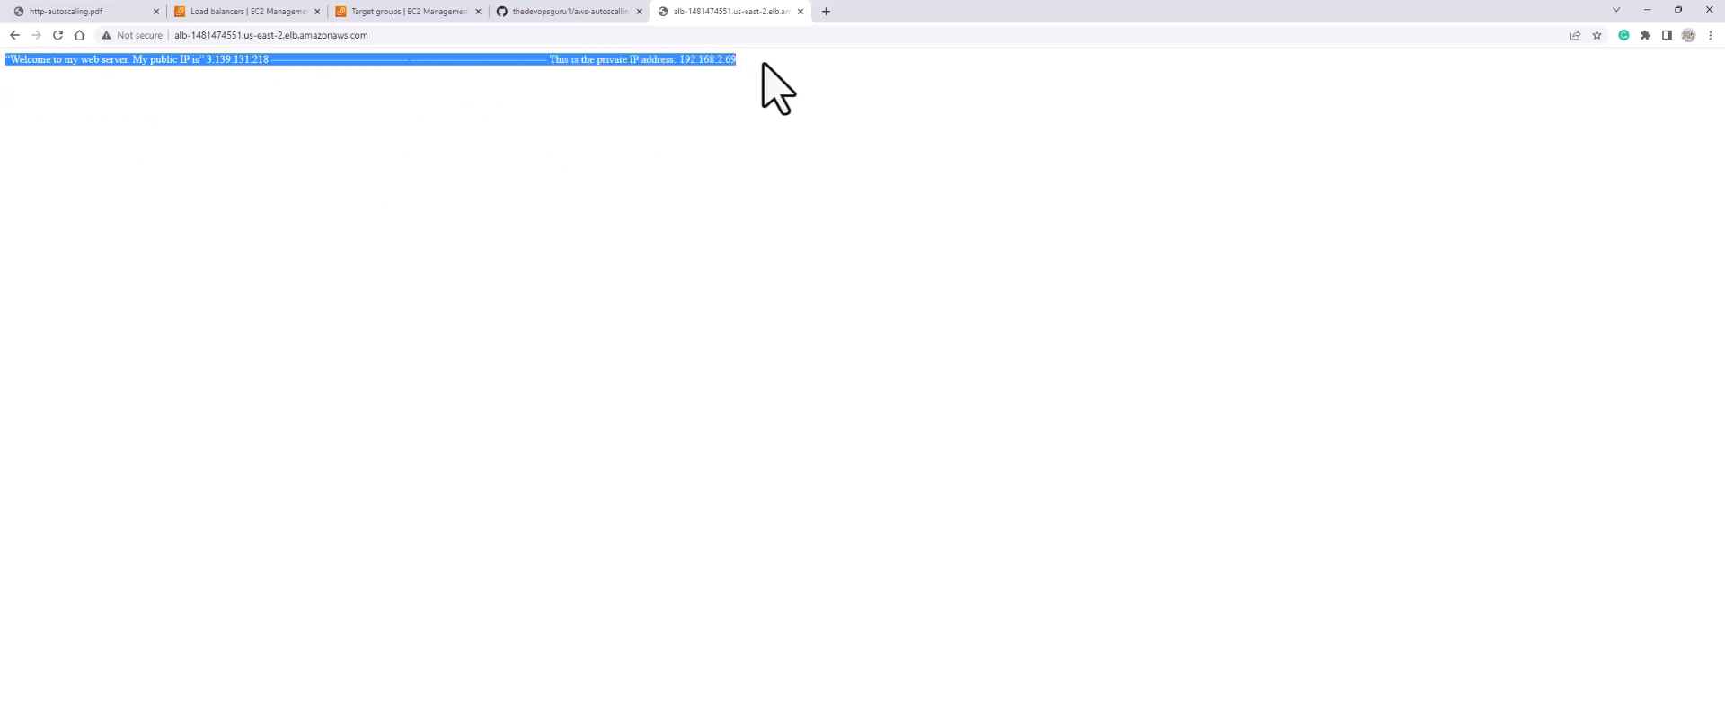
left_click(762, 79)
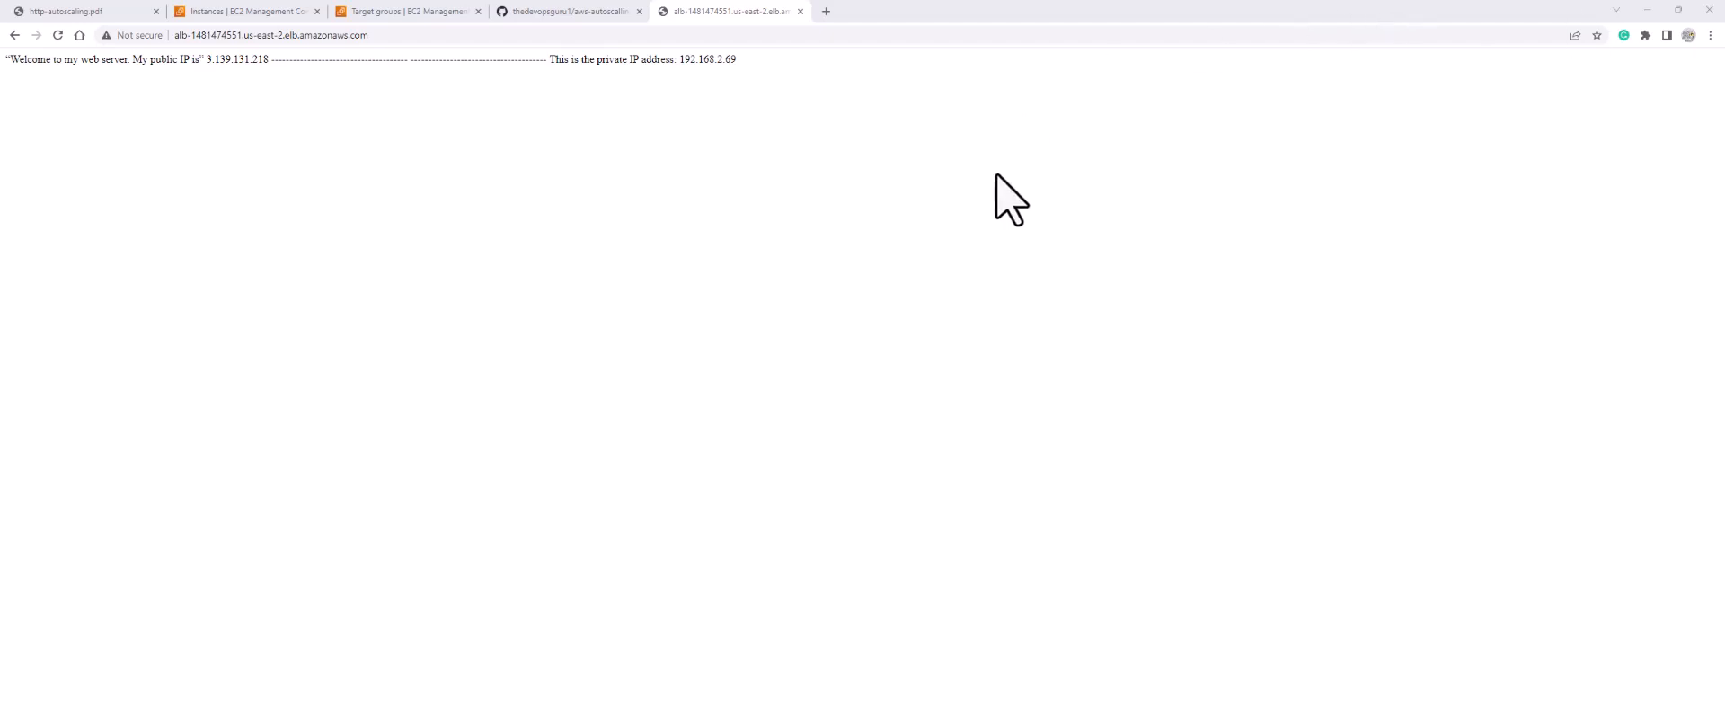
left_click(256, 10)
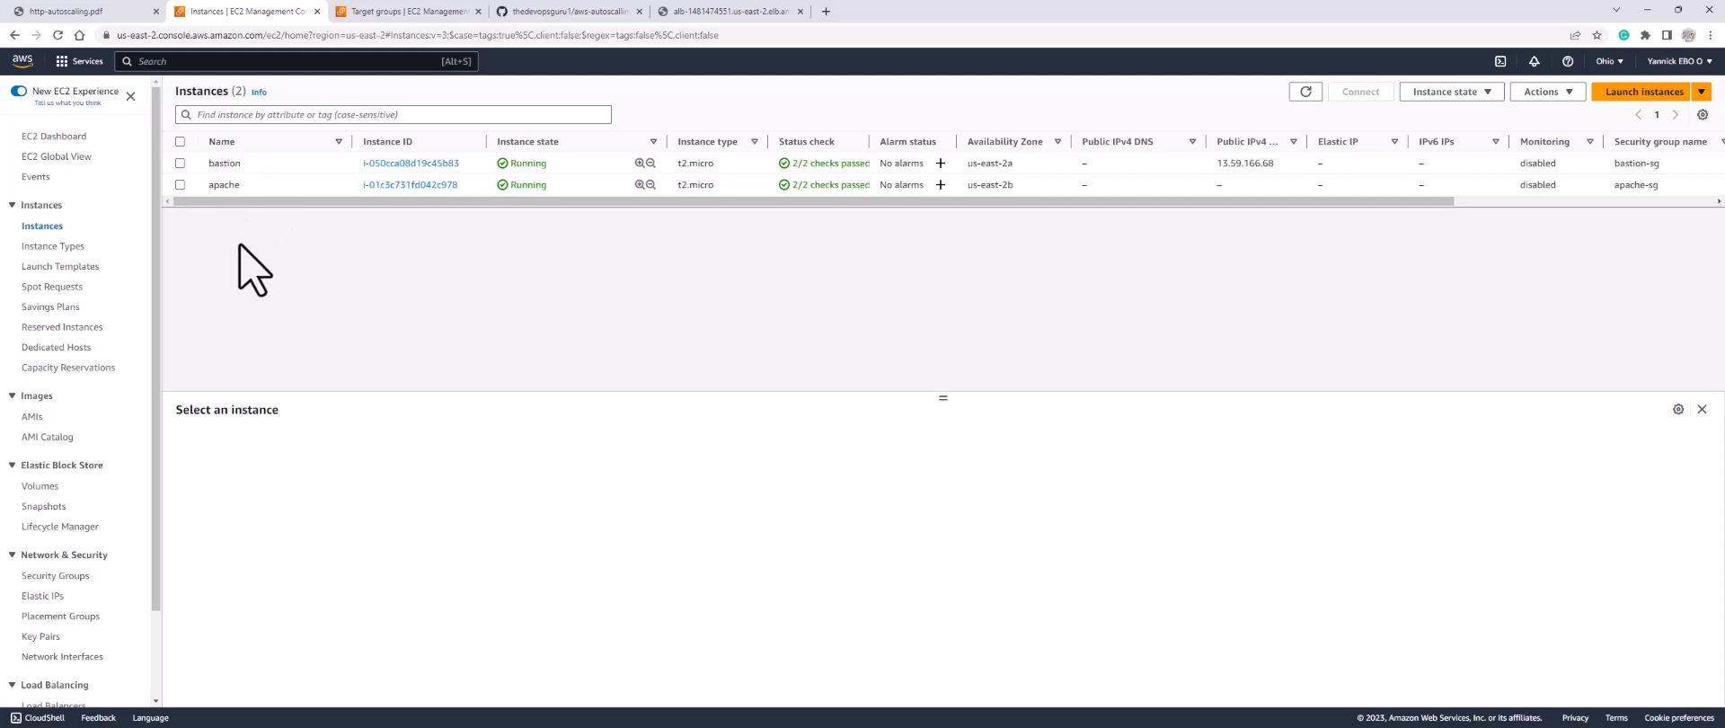
Step: Select the apache instance and choose Create template from instance
left_click(180, 184)
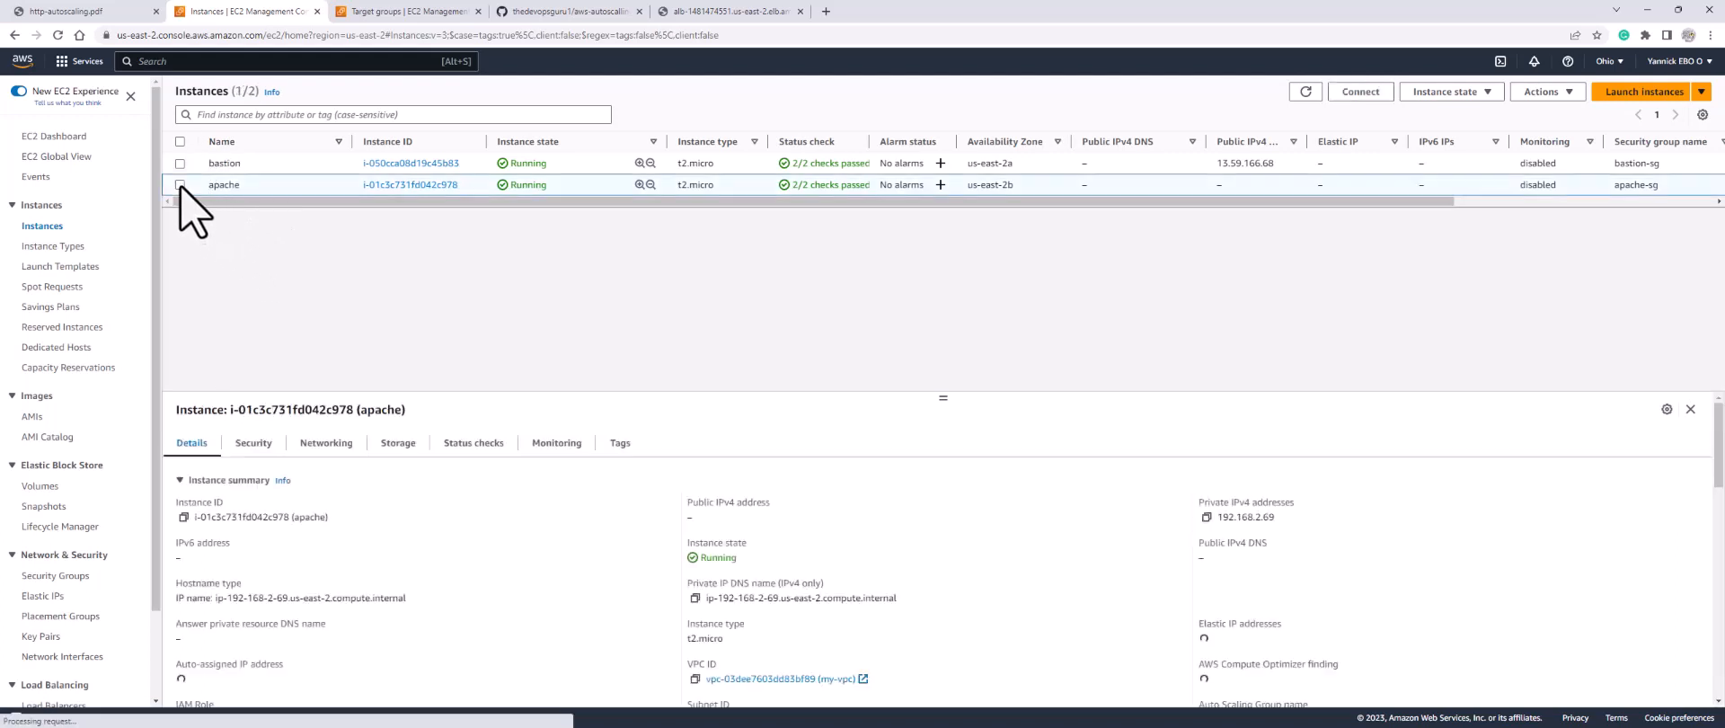
left_click(1544, 94)
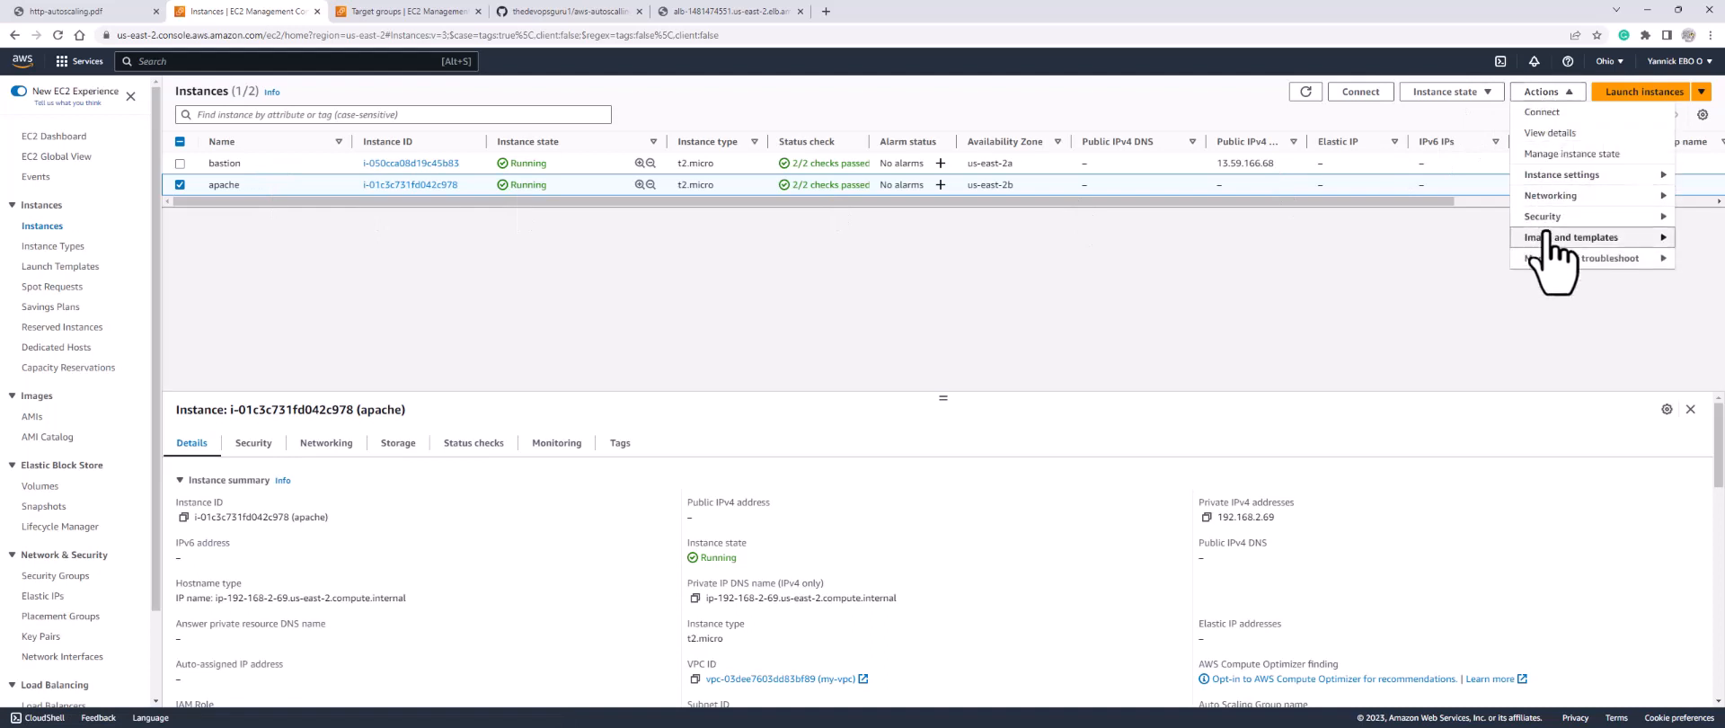
left_click(1568, 241)
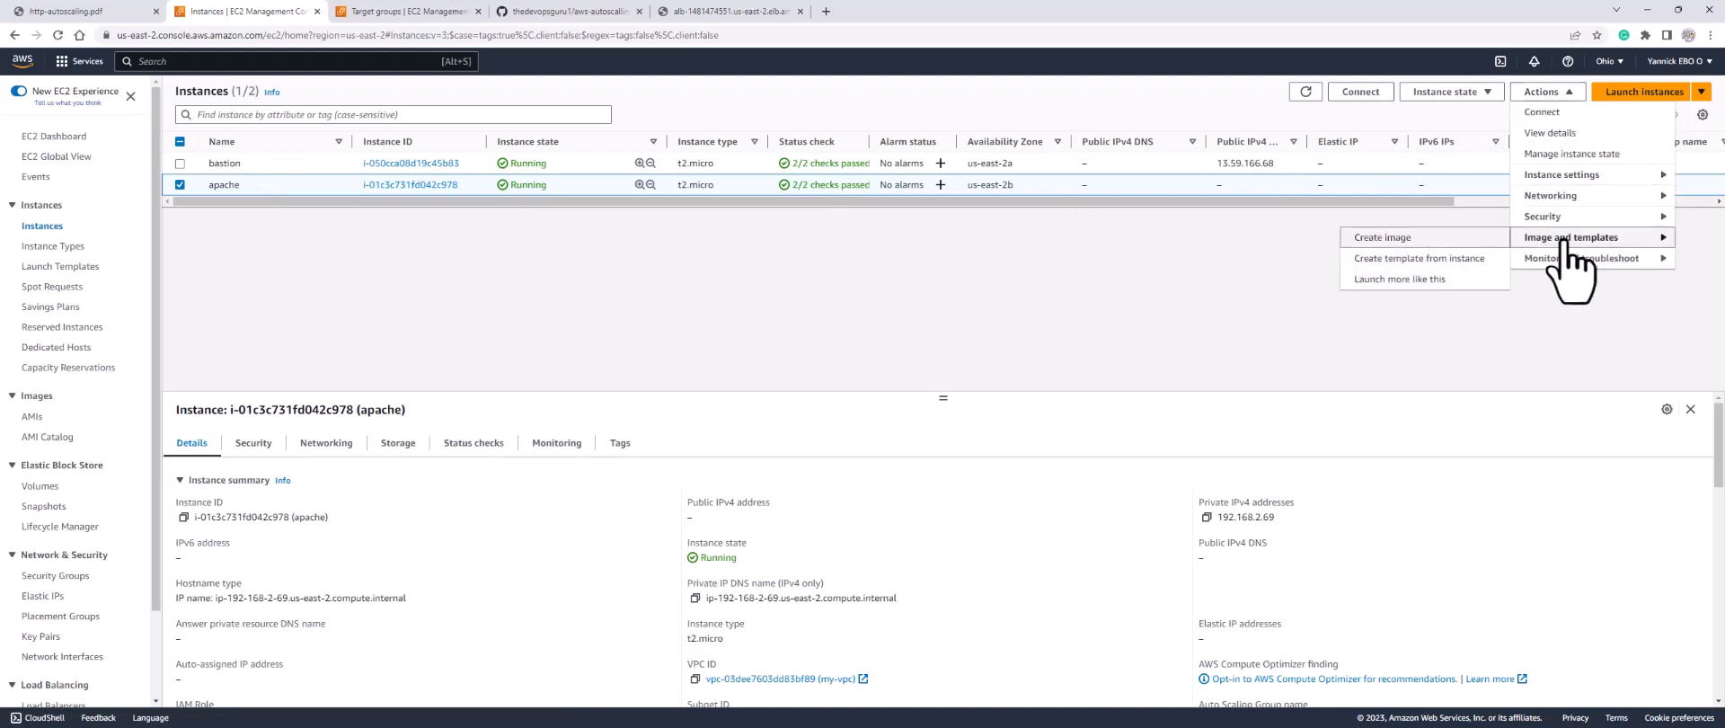
left_click(1409, 266)
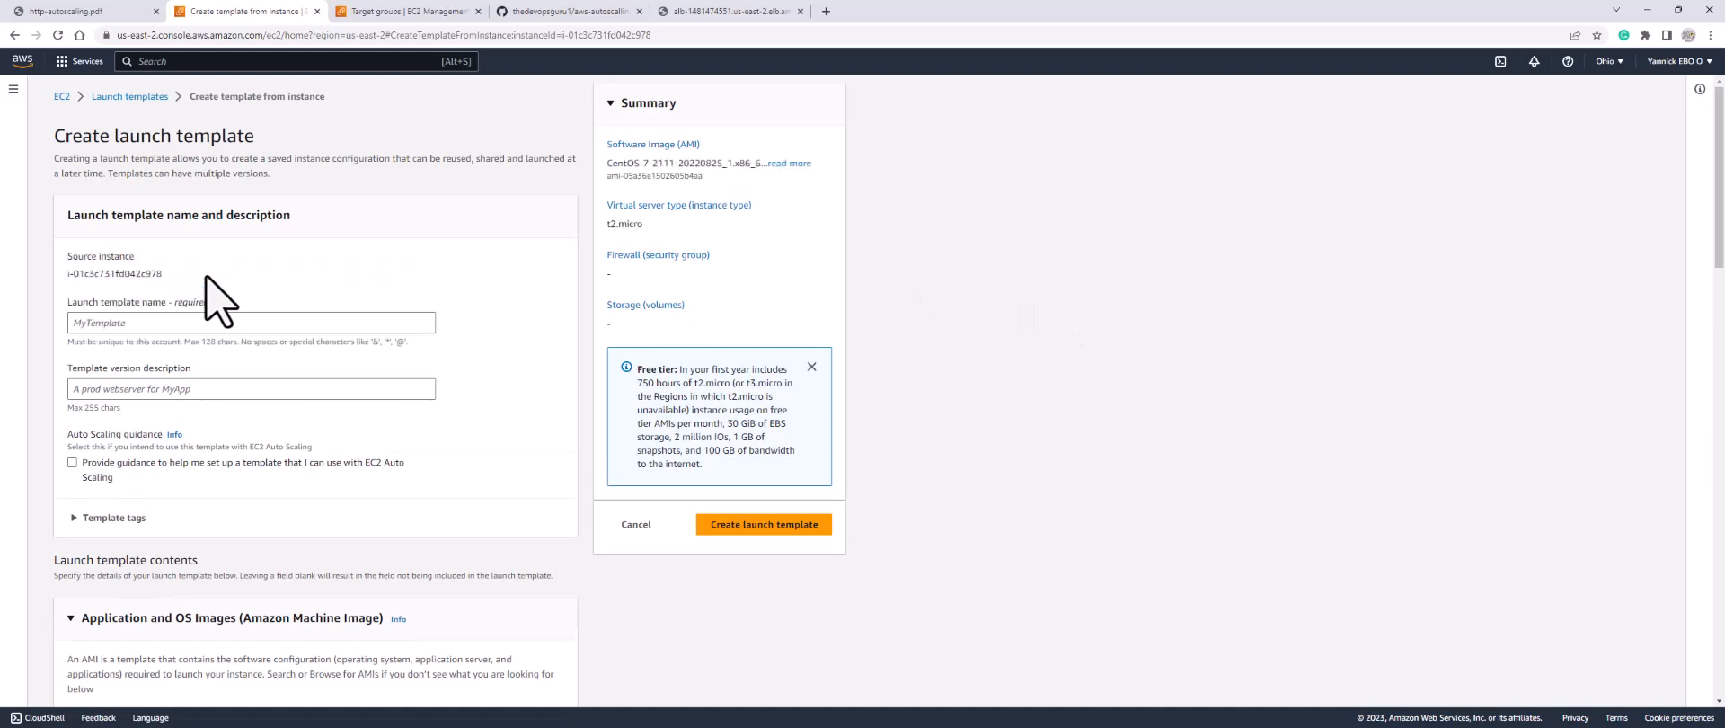
Step: Enter the launch template name and reuse it as the template version description
left_click(225, 325)
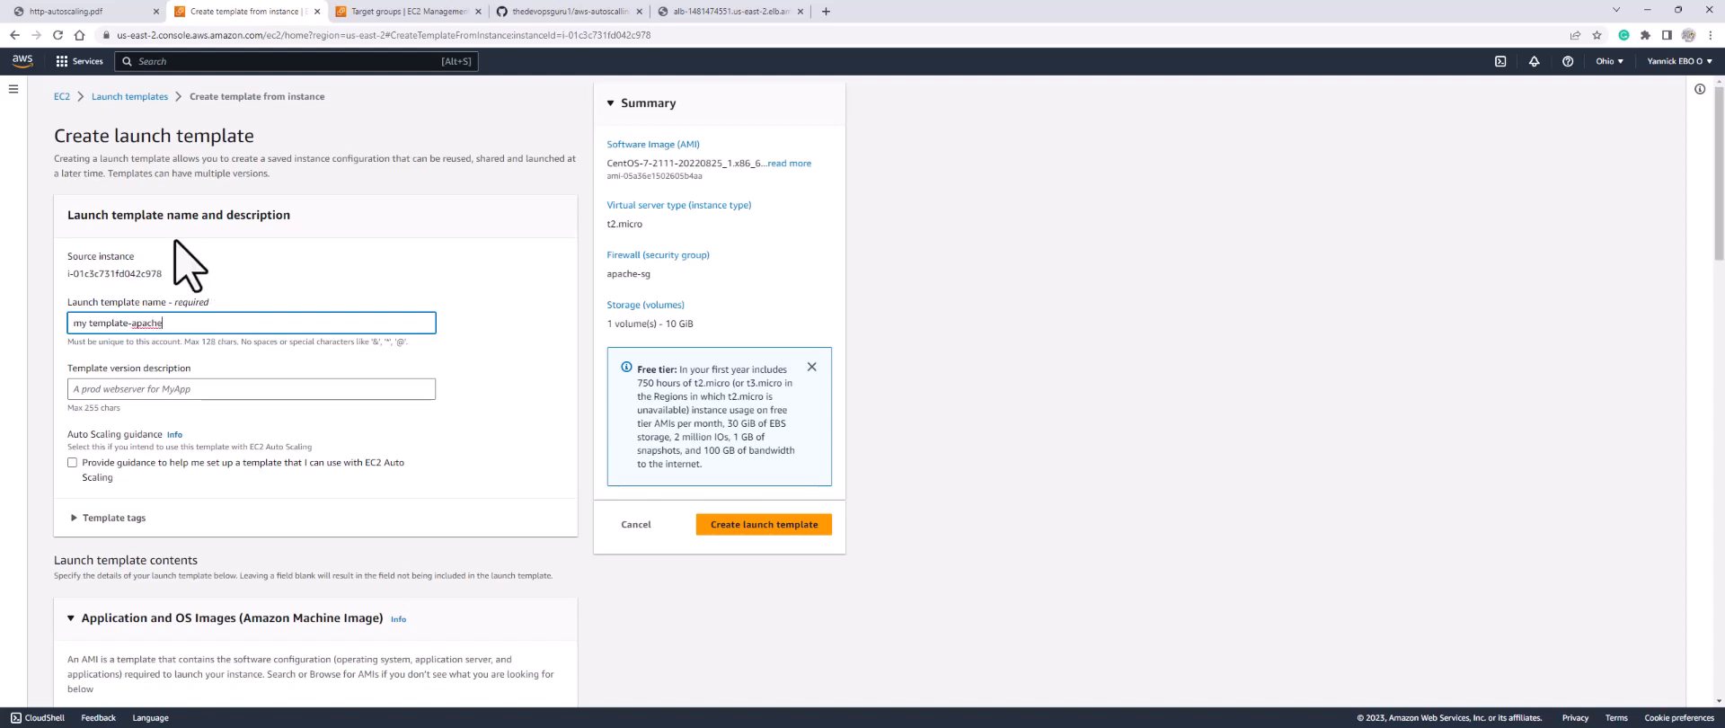
left_click_drag(160, 323, 36, 364)
key("ctrl+c")
left_click(112, 388)
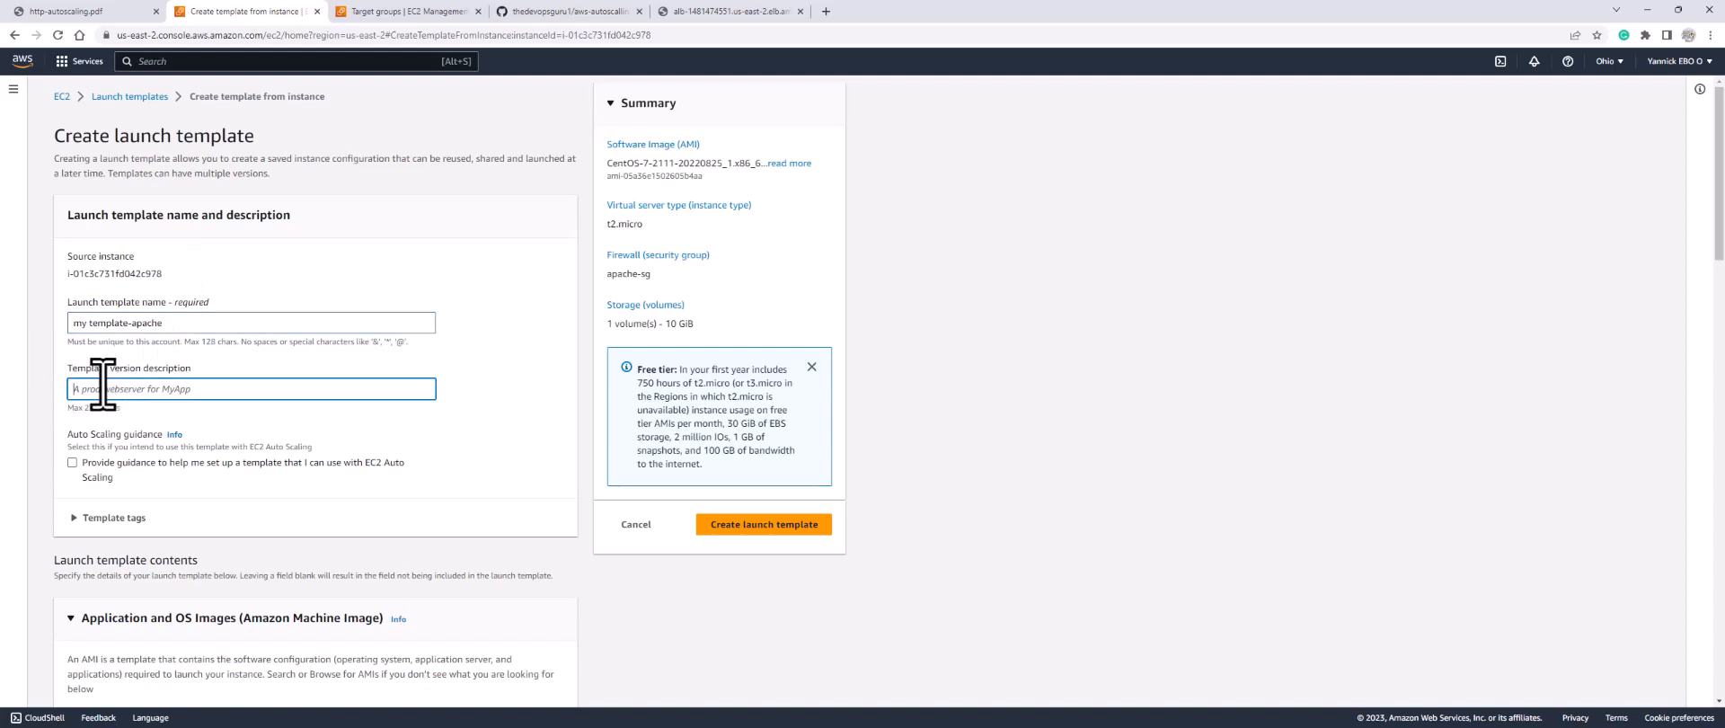
key("ctrl+v")
Step: Turn on Auto Scaling guidance for the launch template
scroll(171, 431, "down", 1)
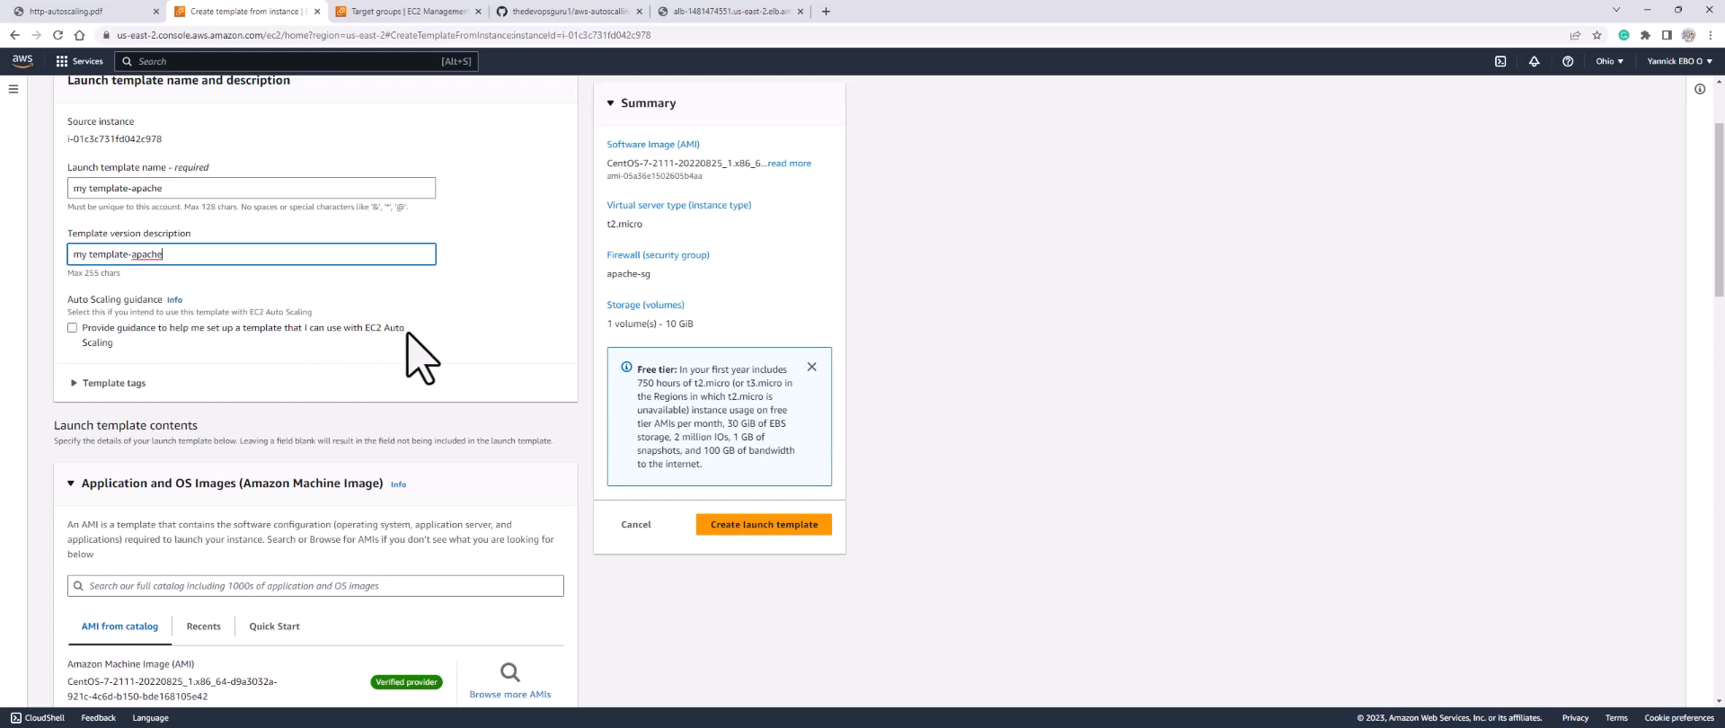
left_click(72, 328)
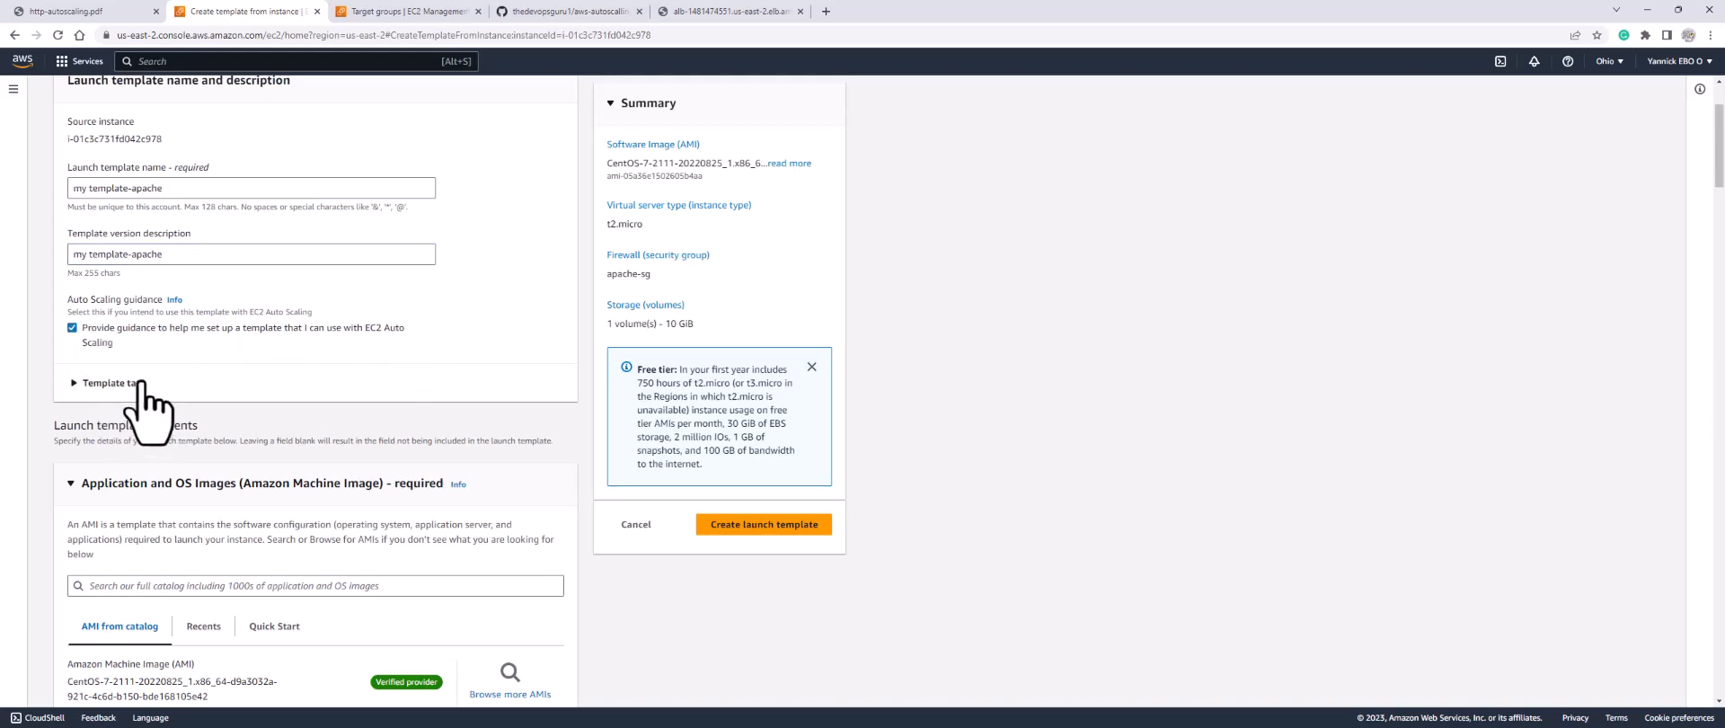
scroll(144, 386, "down", 6)
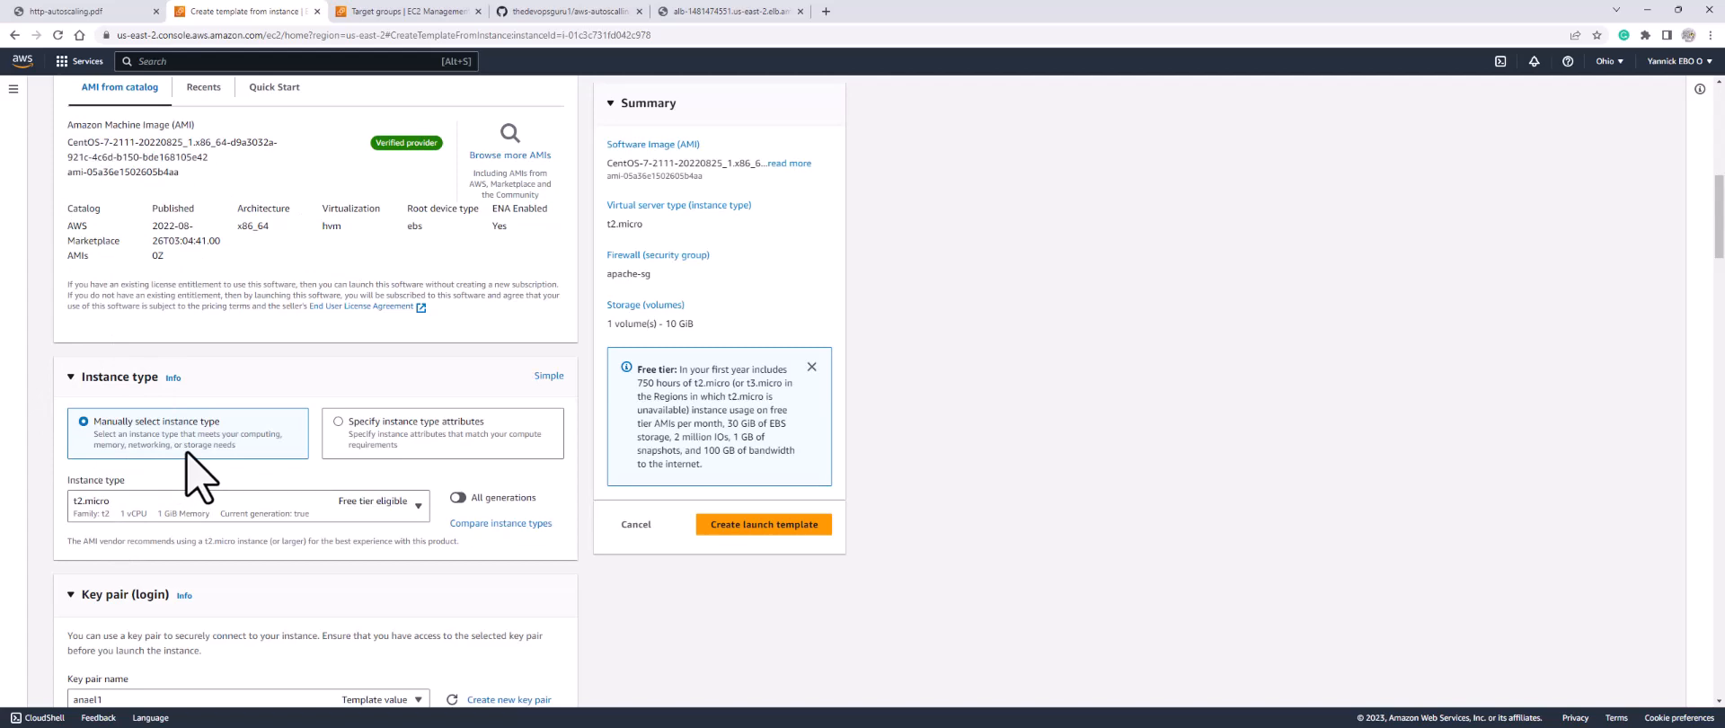
scroll(189, 449, "down", 2)
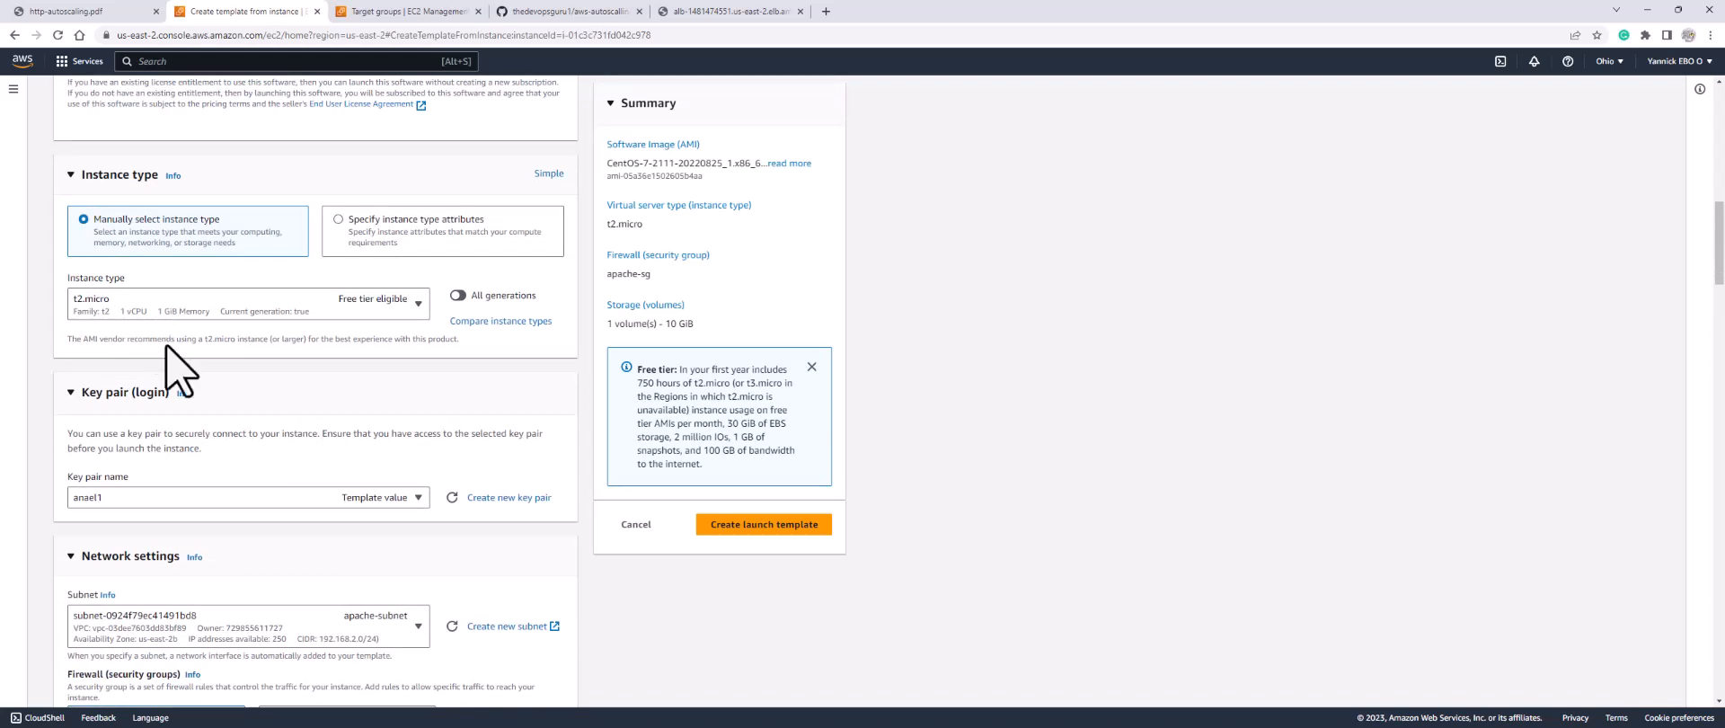
scroll(108, 432, "down", 2)
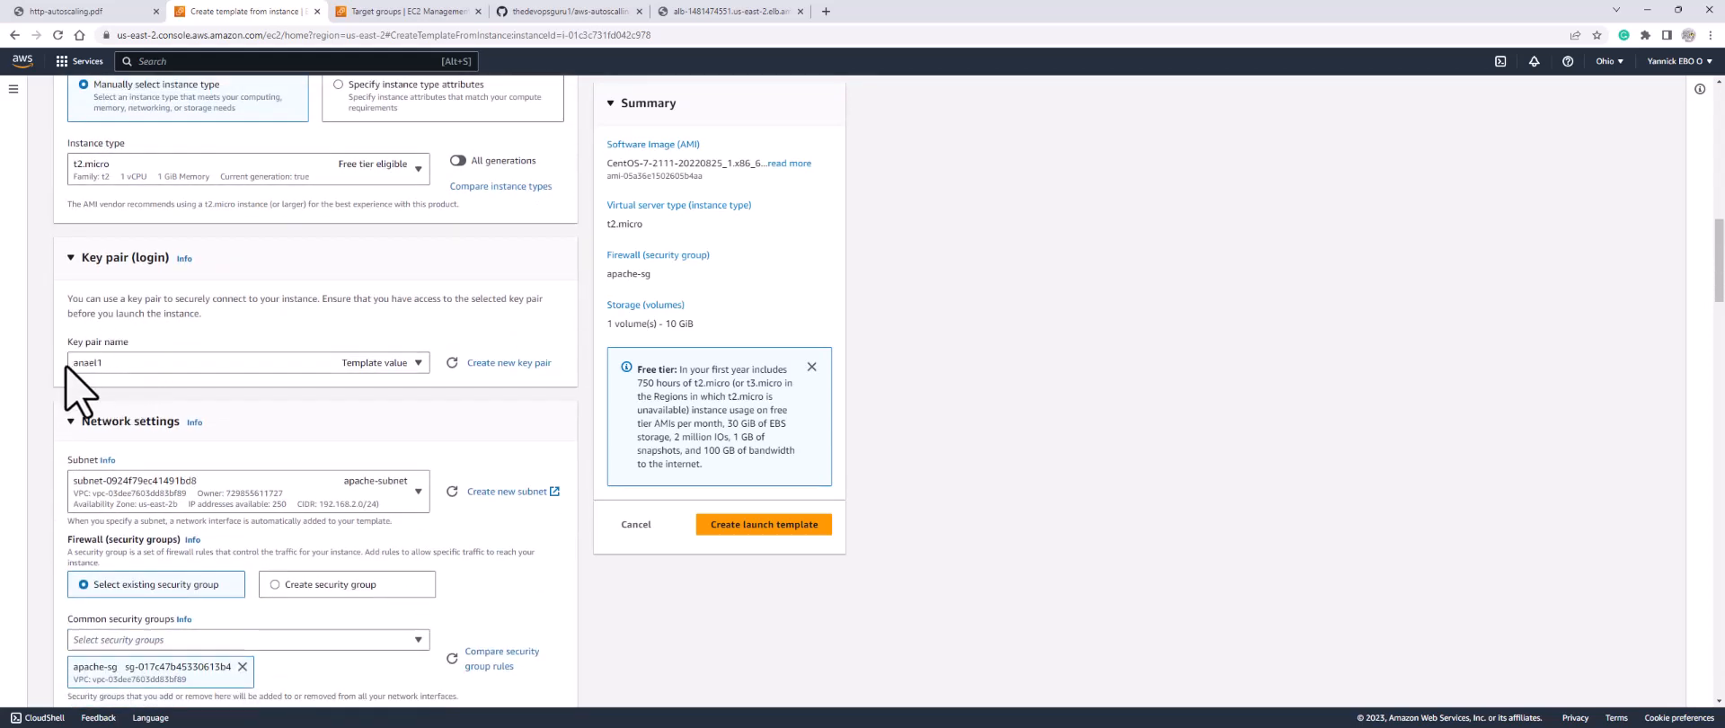
scroll(143, 384, "down", 3)
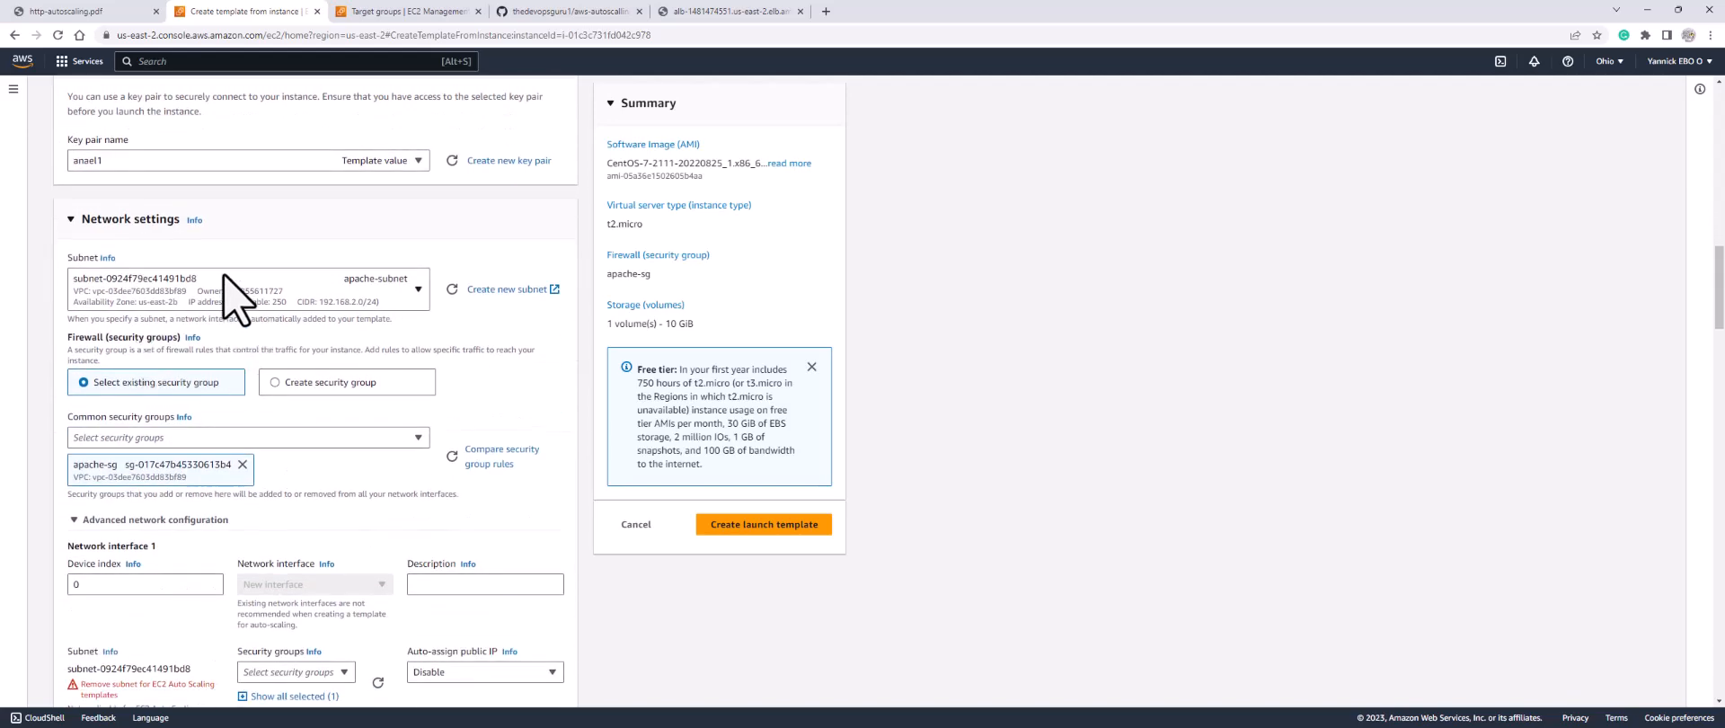
Step: Set the subnet to not be included in the launch template
left_click(169, 293)
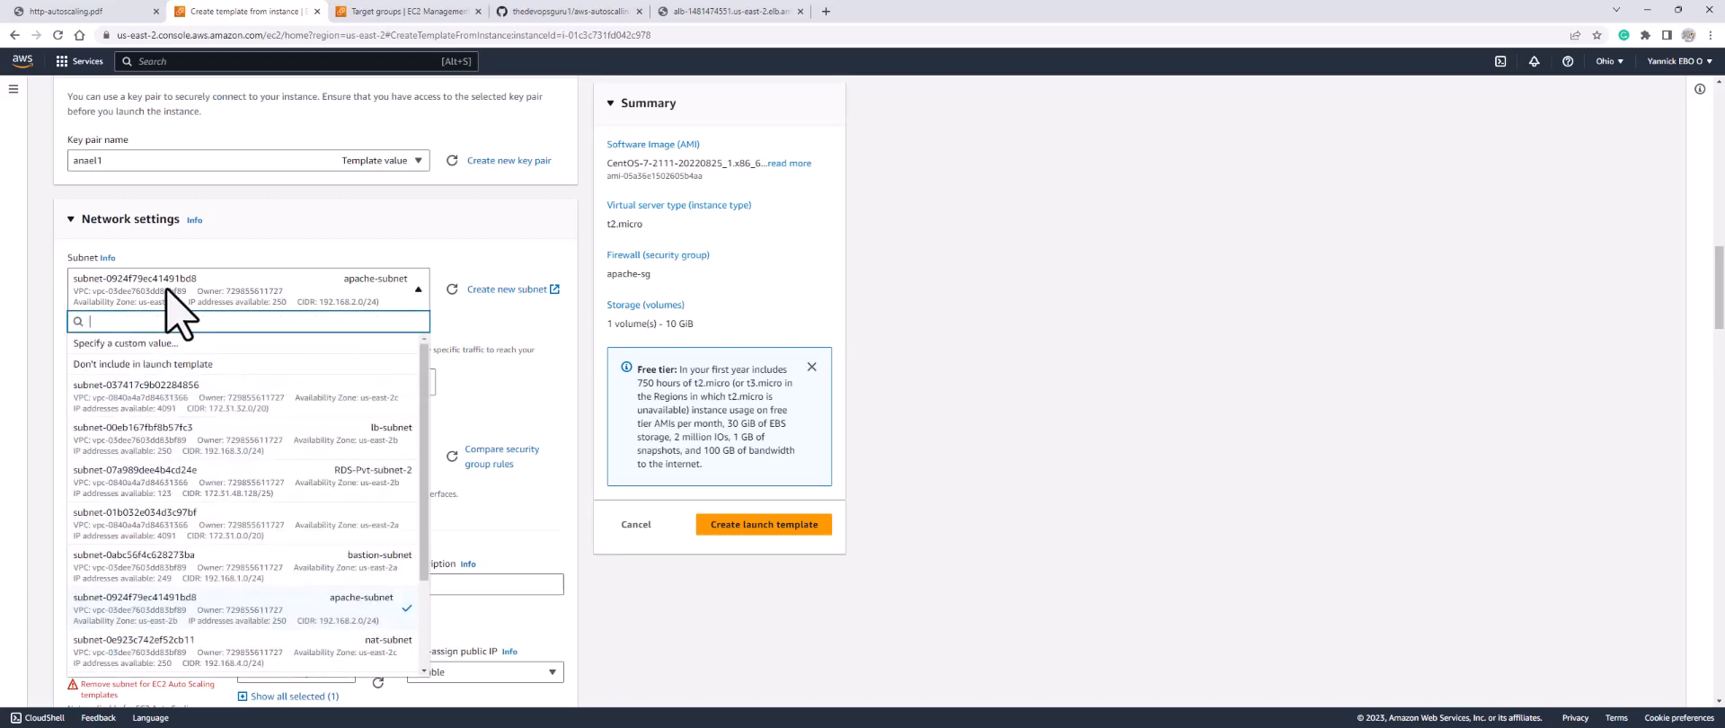
left_click(144, 368)
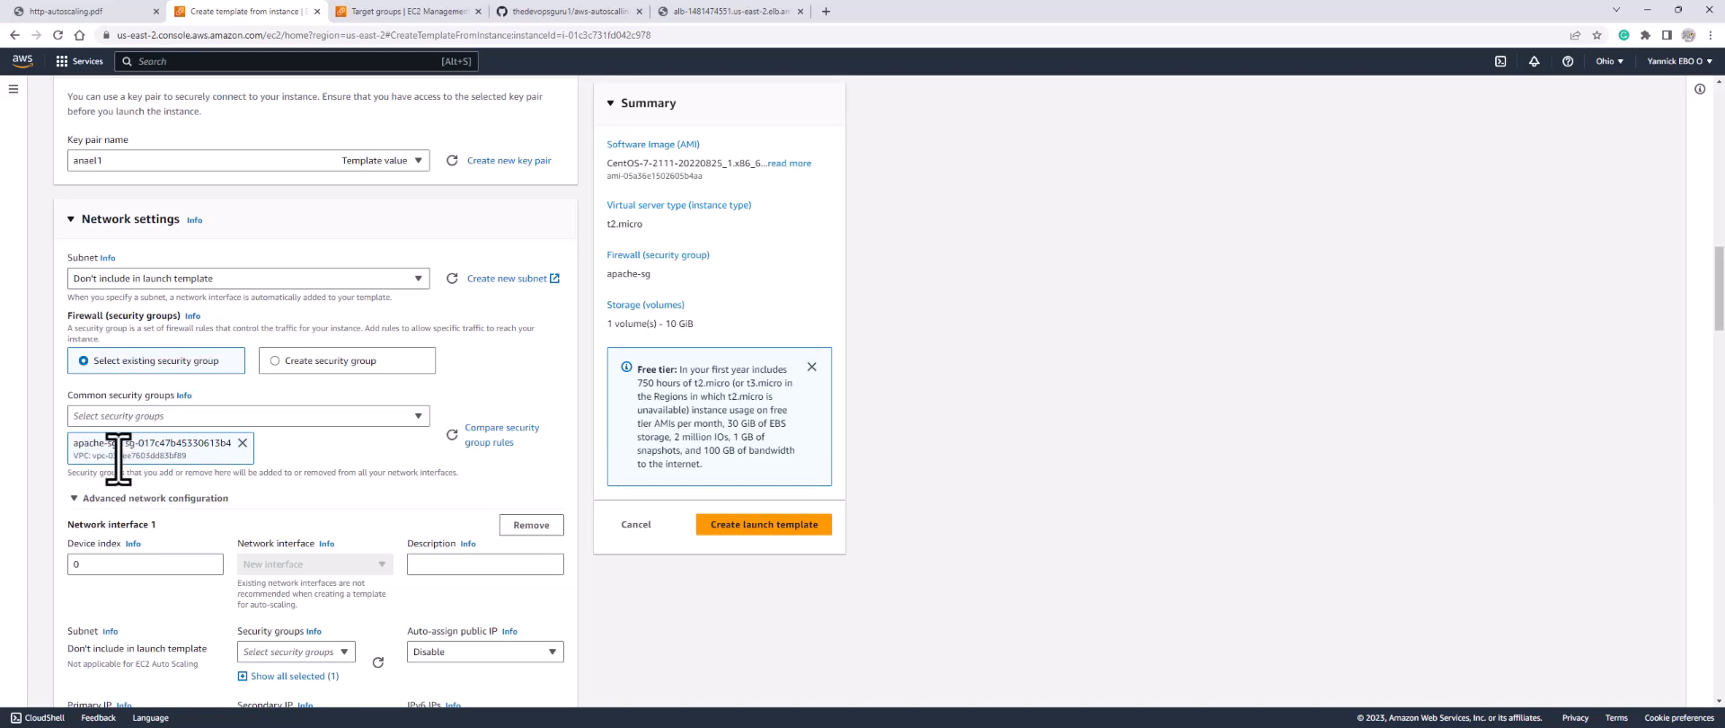
scroll(127, 447, "down", 6)
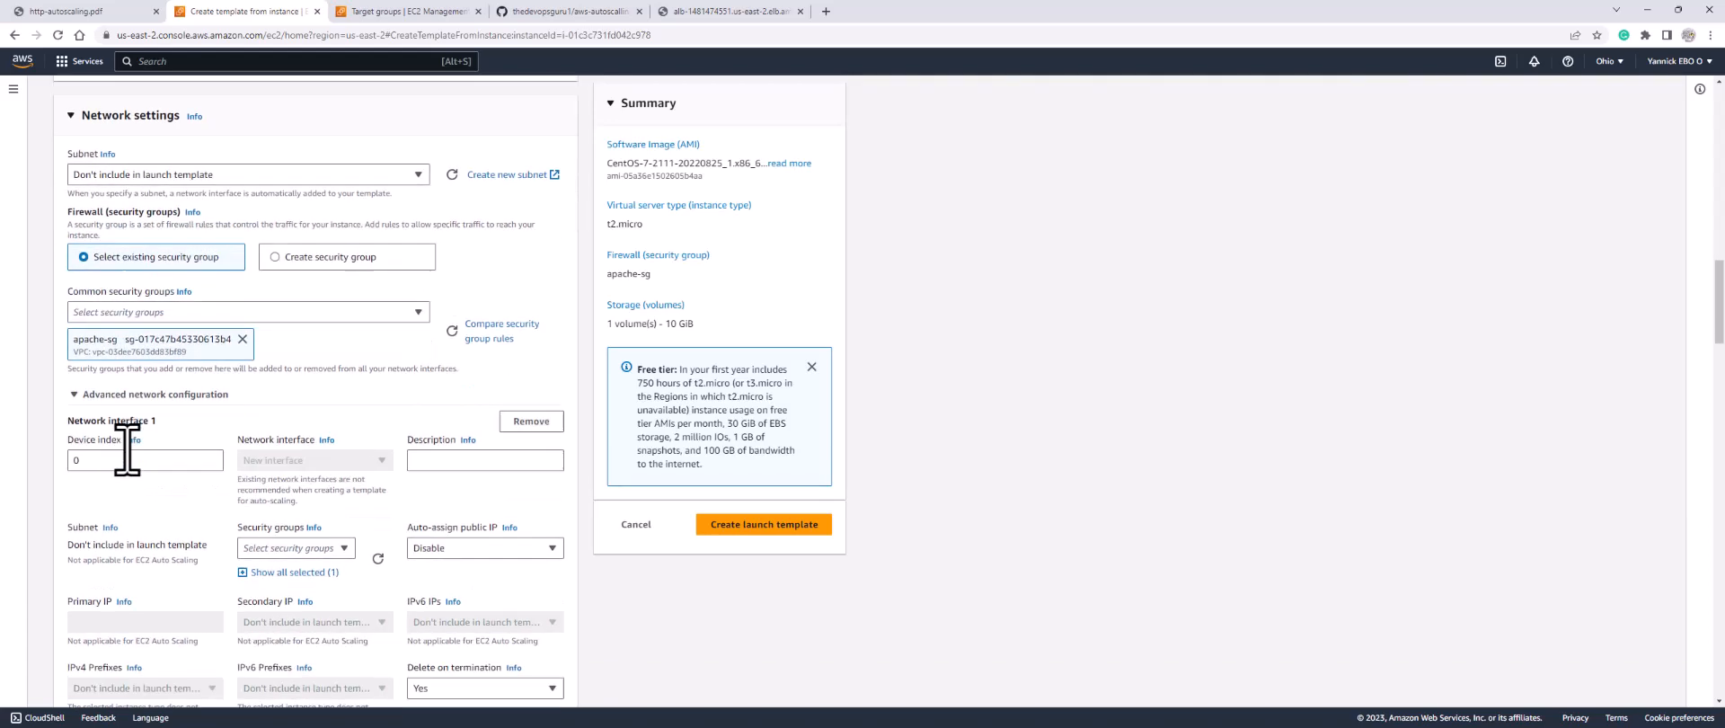
scroll(126, 447, "down", 4)
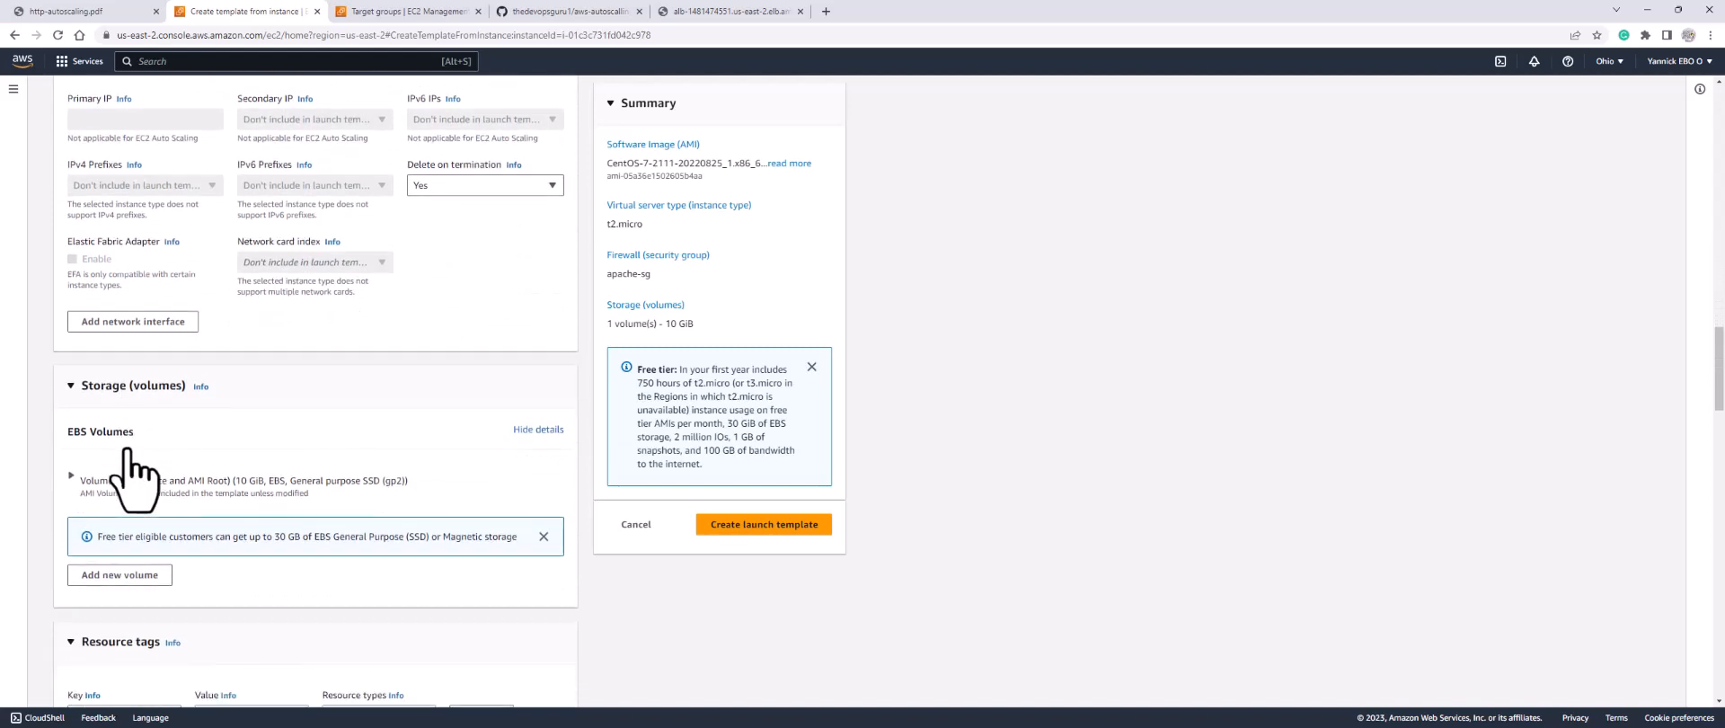
scroll(127, 447, "down", 6)
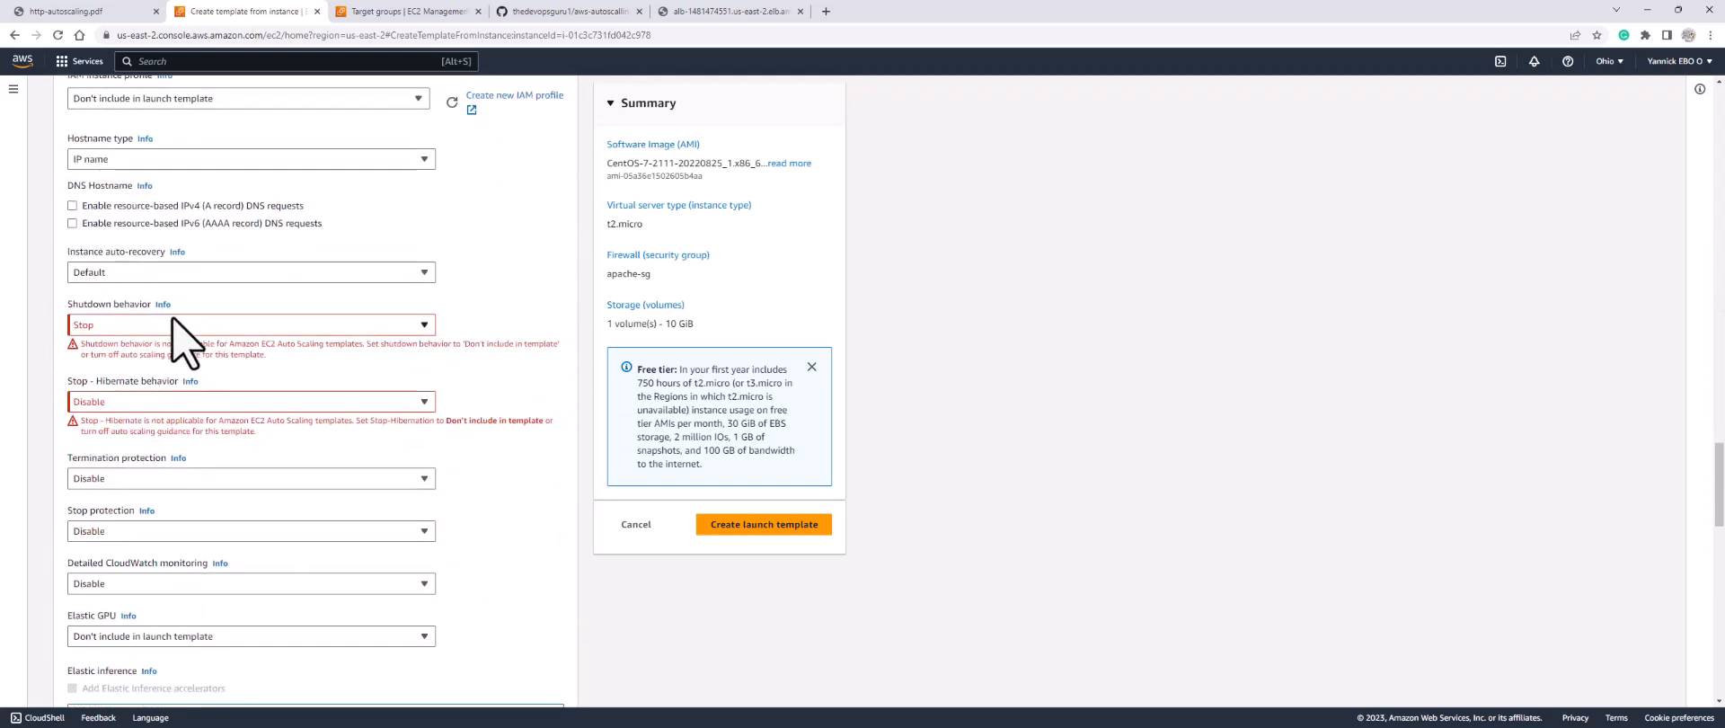
Step: Set Shutdown and Stop - Hibernate behavior to 'Don't include in launch template'
left_click(159, 327)
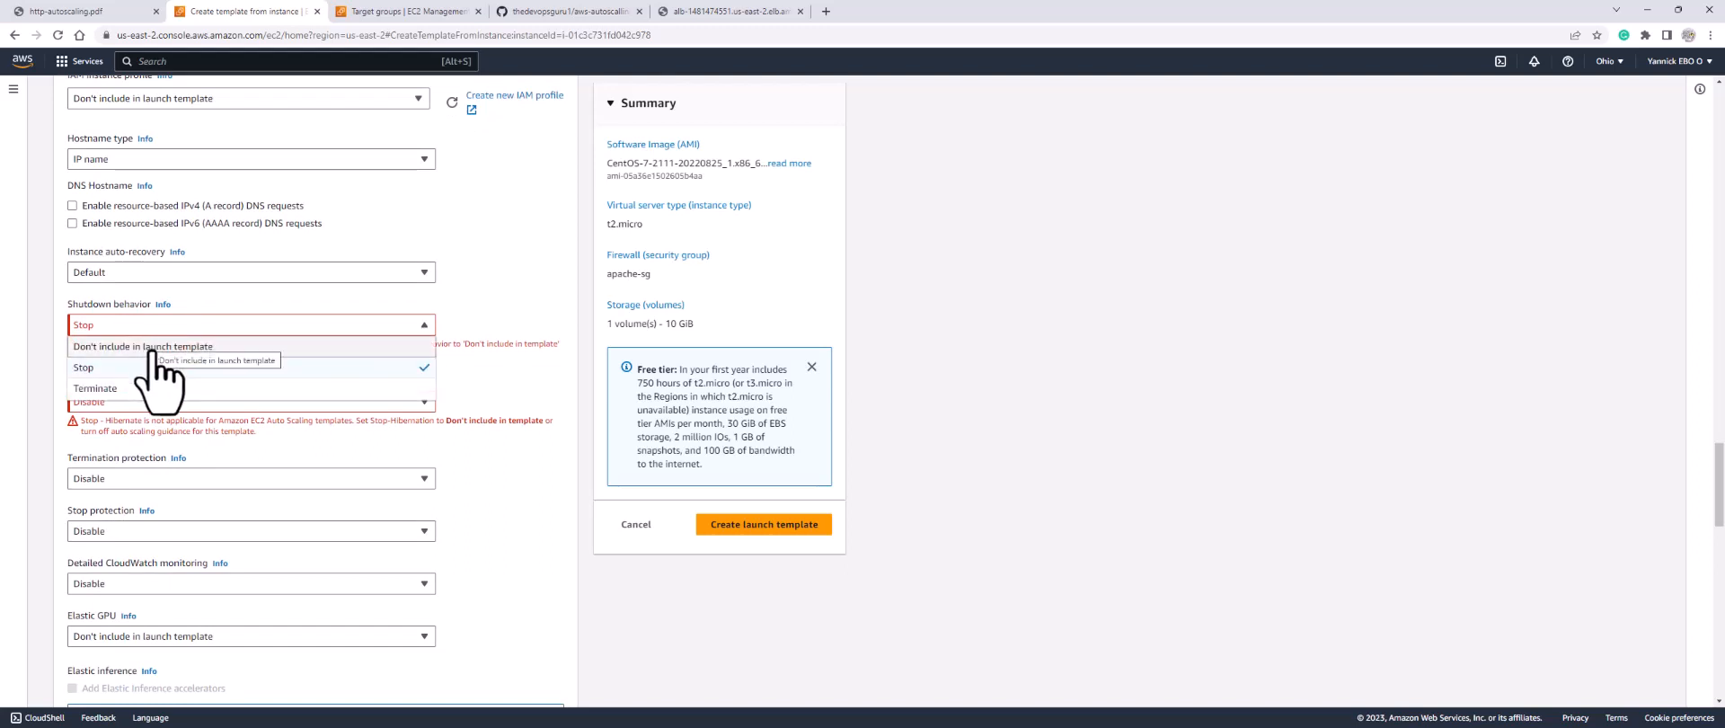
left_click(157, 347)
left_click(151, 393)
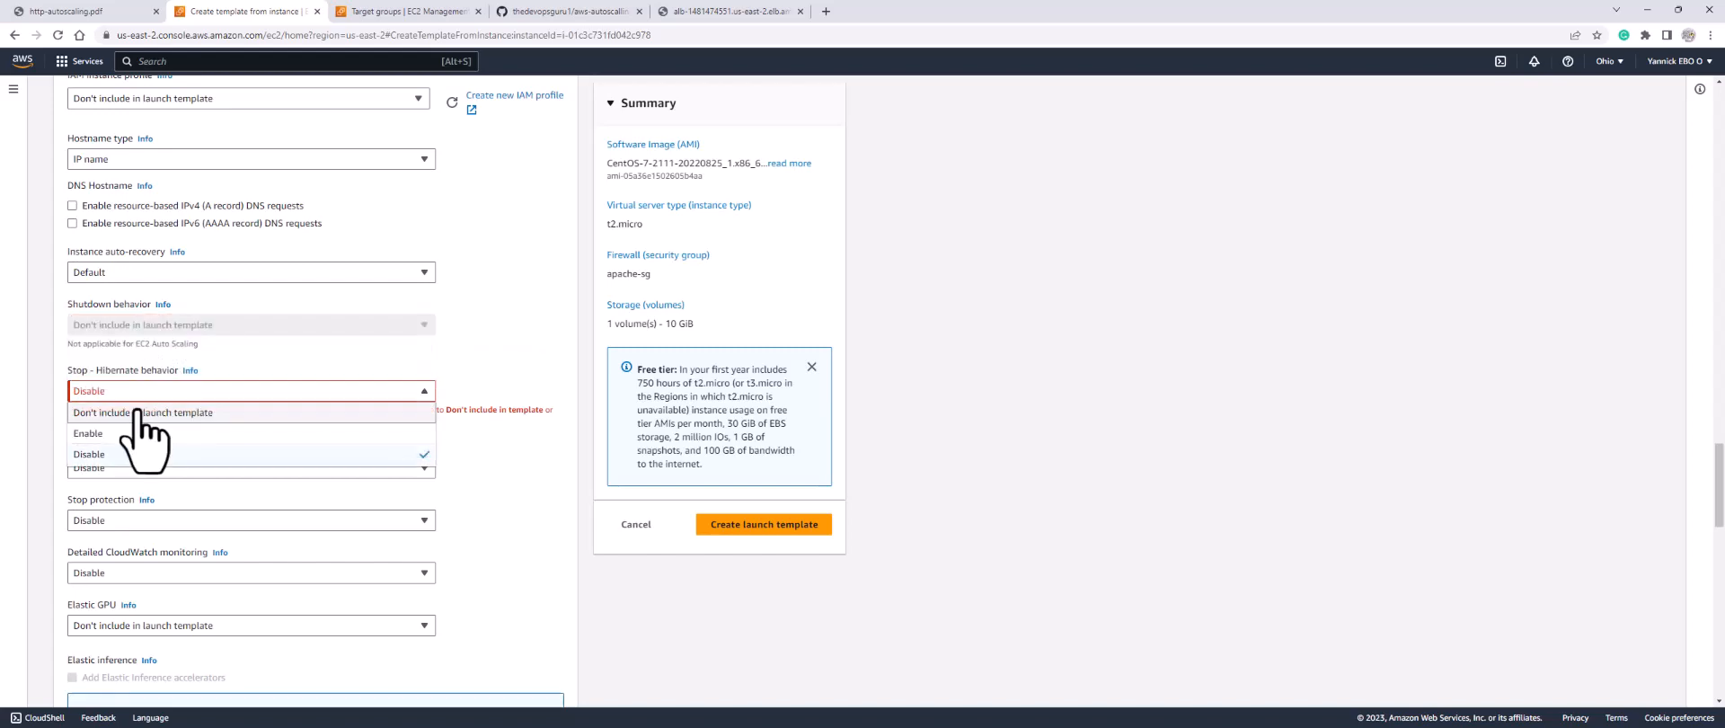
left_click(144, 414)
scroll(138, 415, "down", 15)
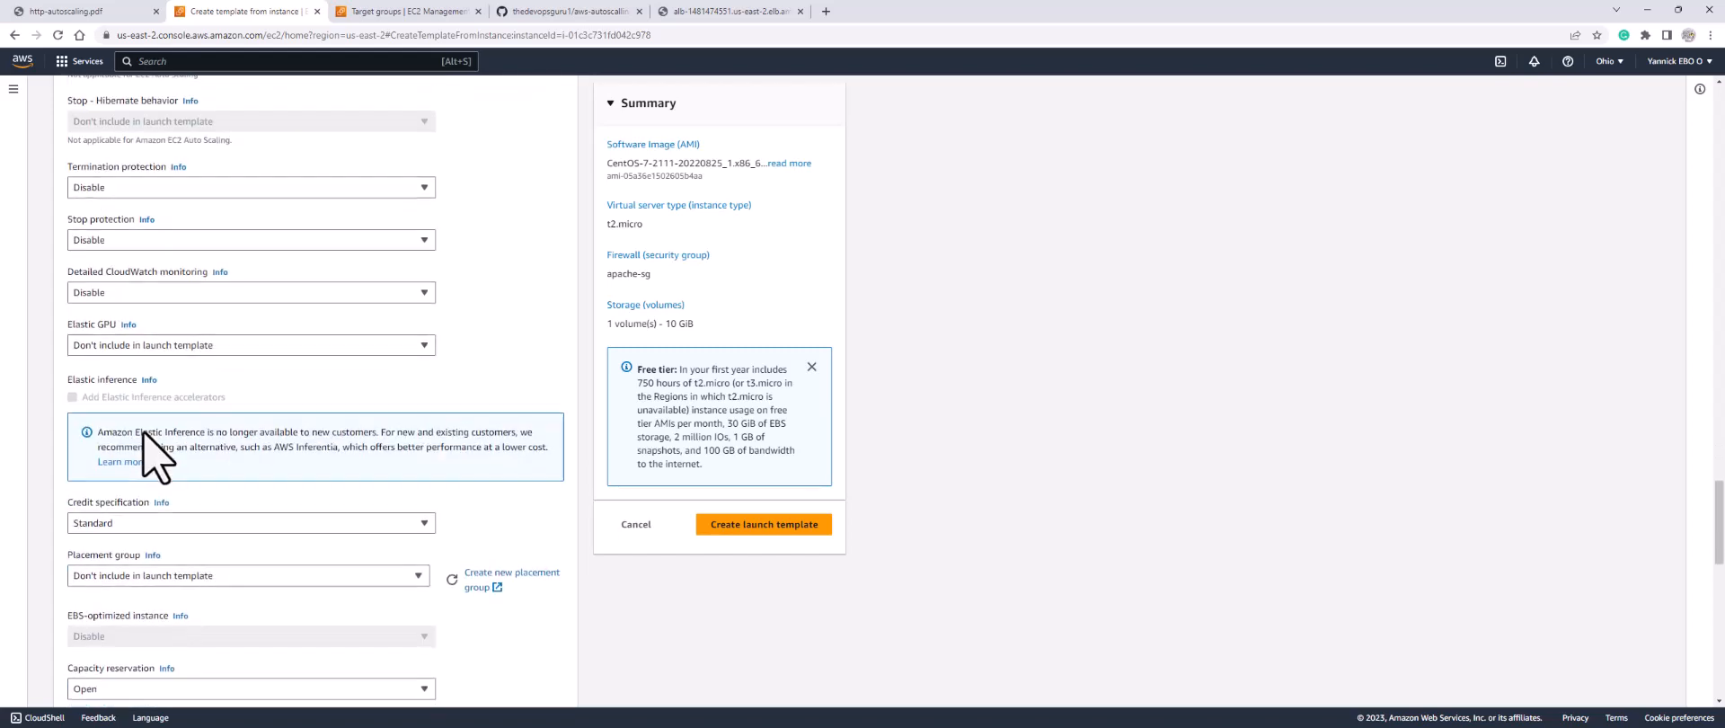
scroll(144, 438, "down", 1)
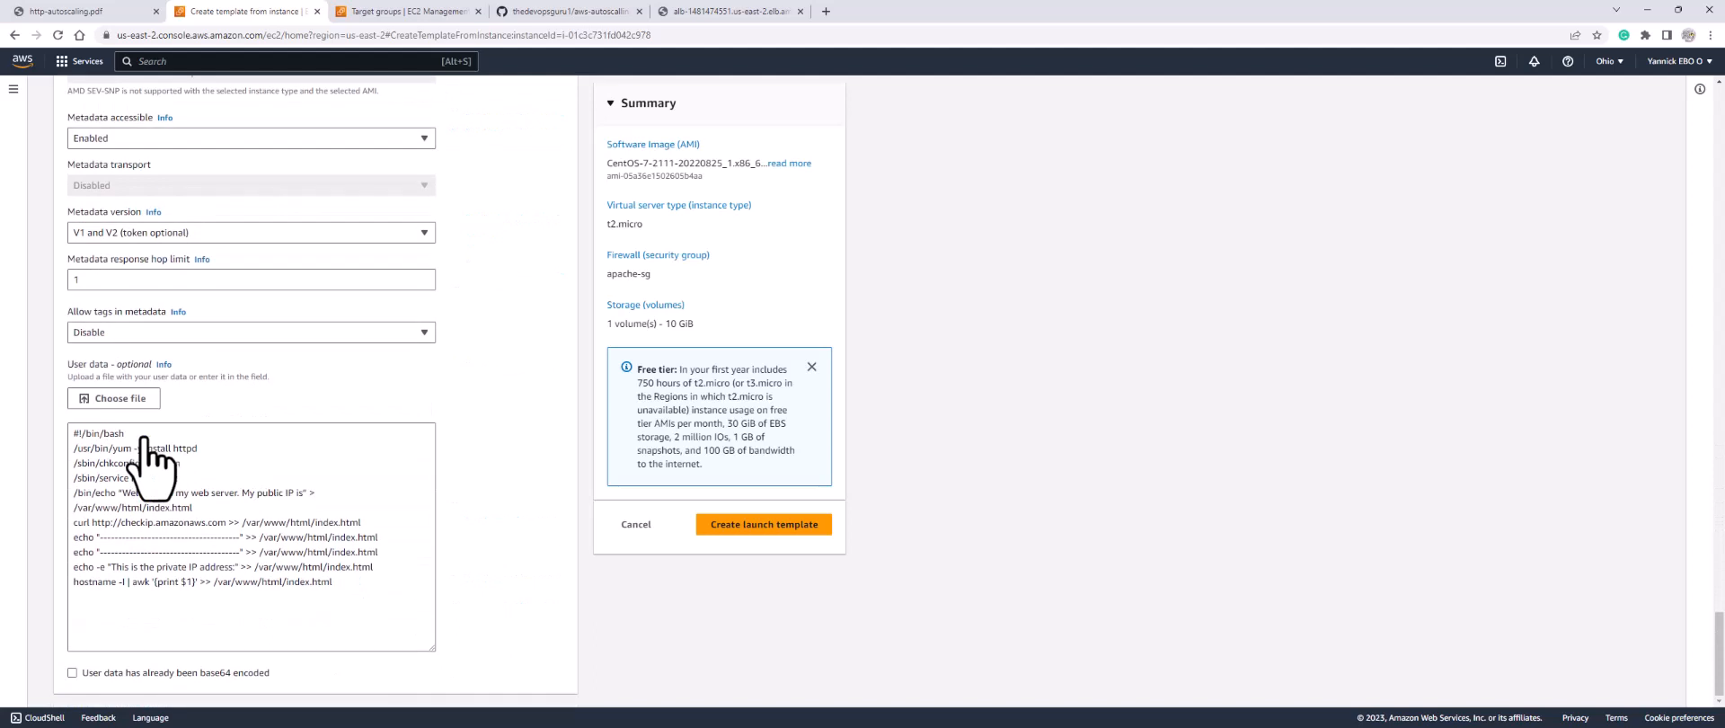
Step: Create the launch template and check that my-template-1 appears in the Launch templates list
left_click(746, 530)
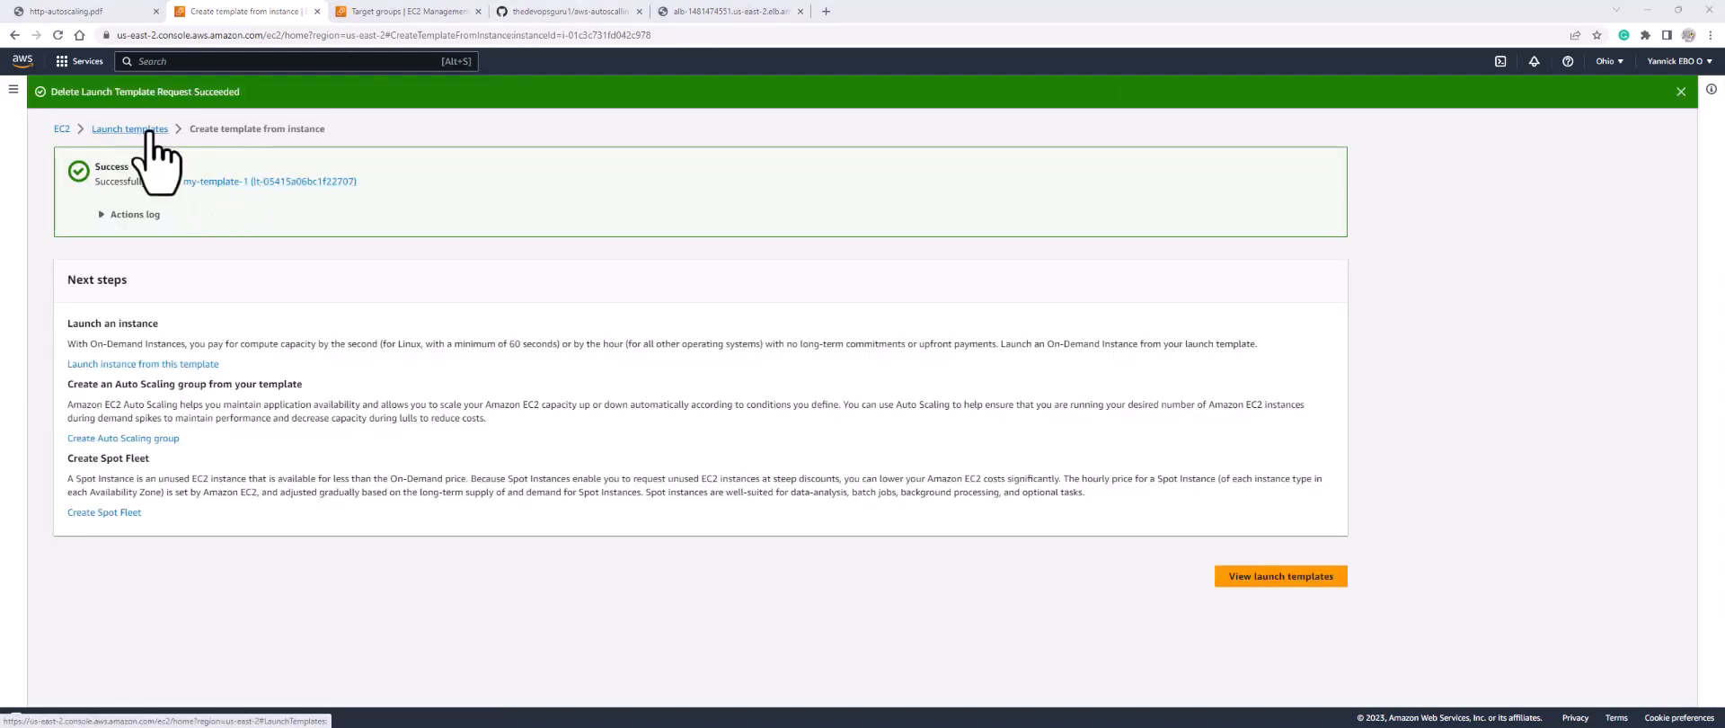
left_click(215, 182)
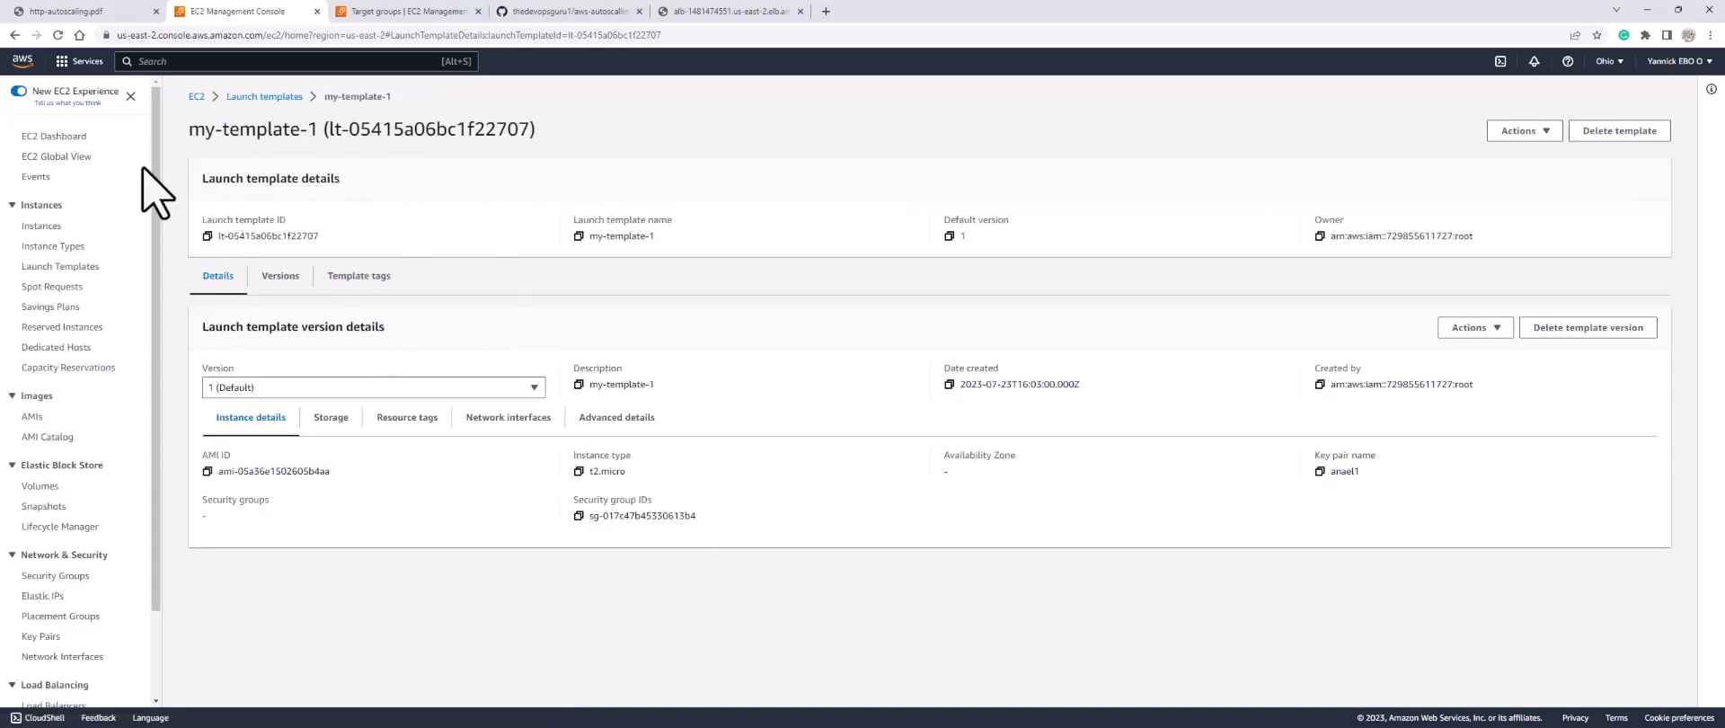
left_click(261, 97)
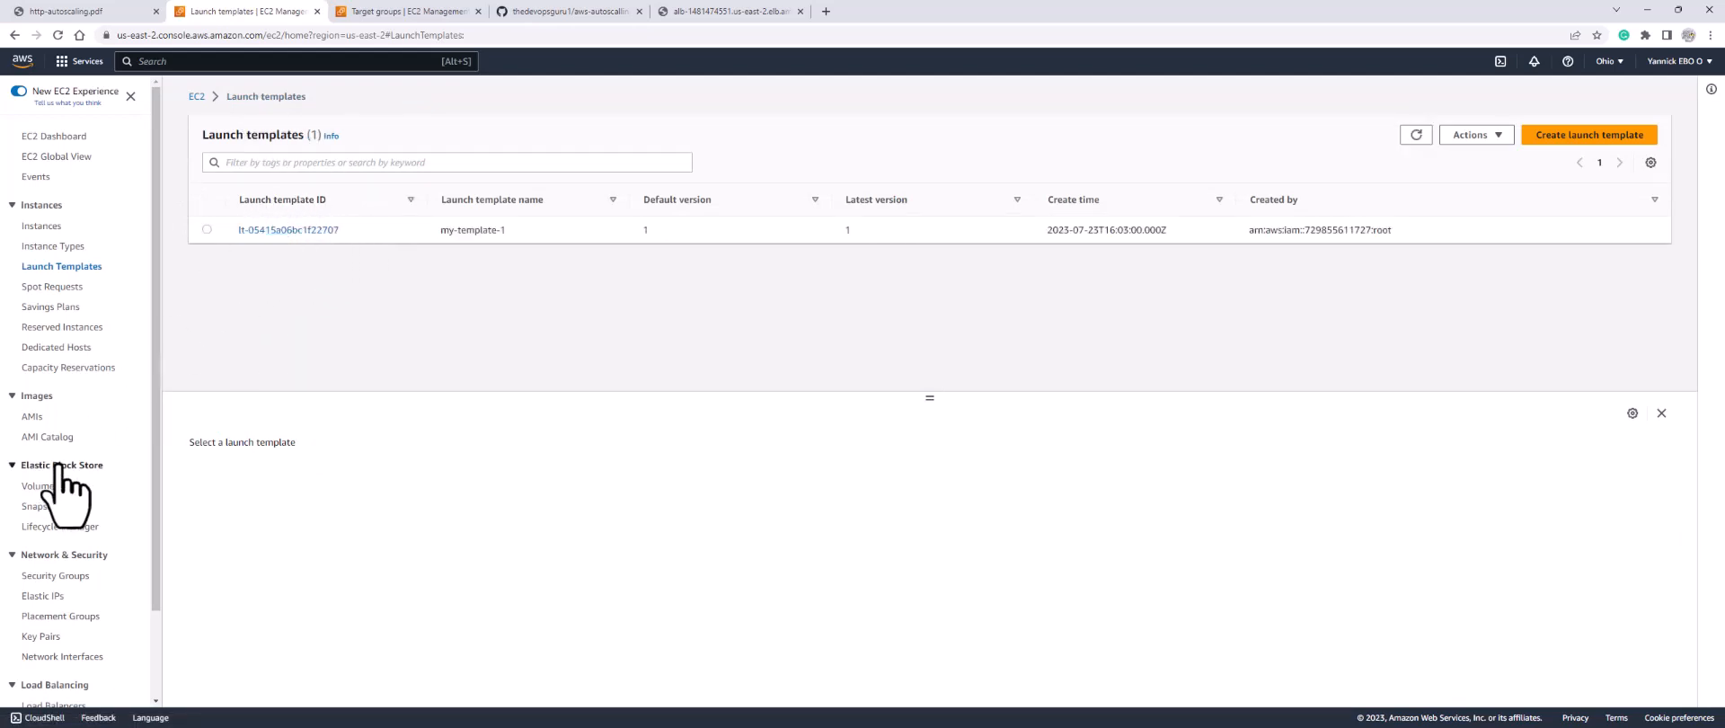
Step: Go to Auto Scaling Groups in the EC2 sidebar and begin a new Auto Scaling group
scroll(65, 476, "down", 1)
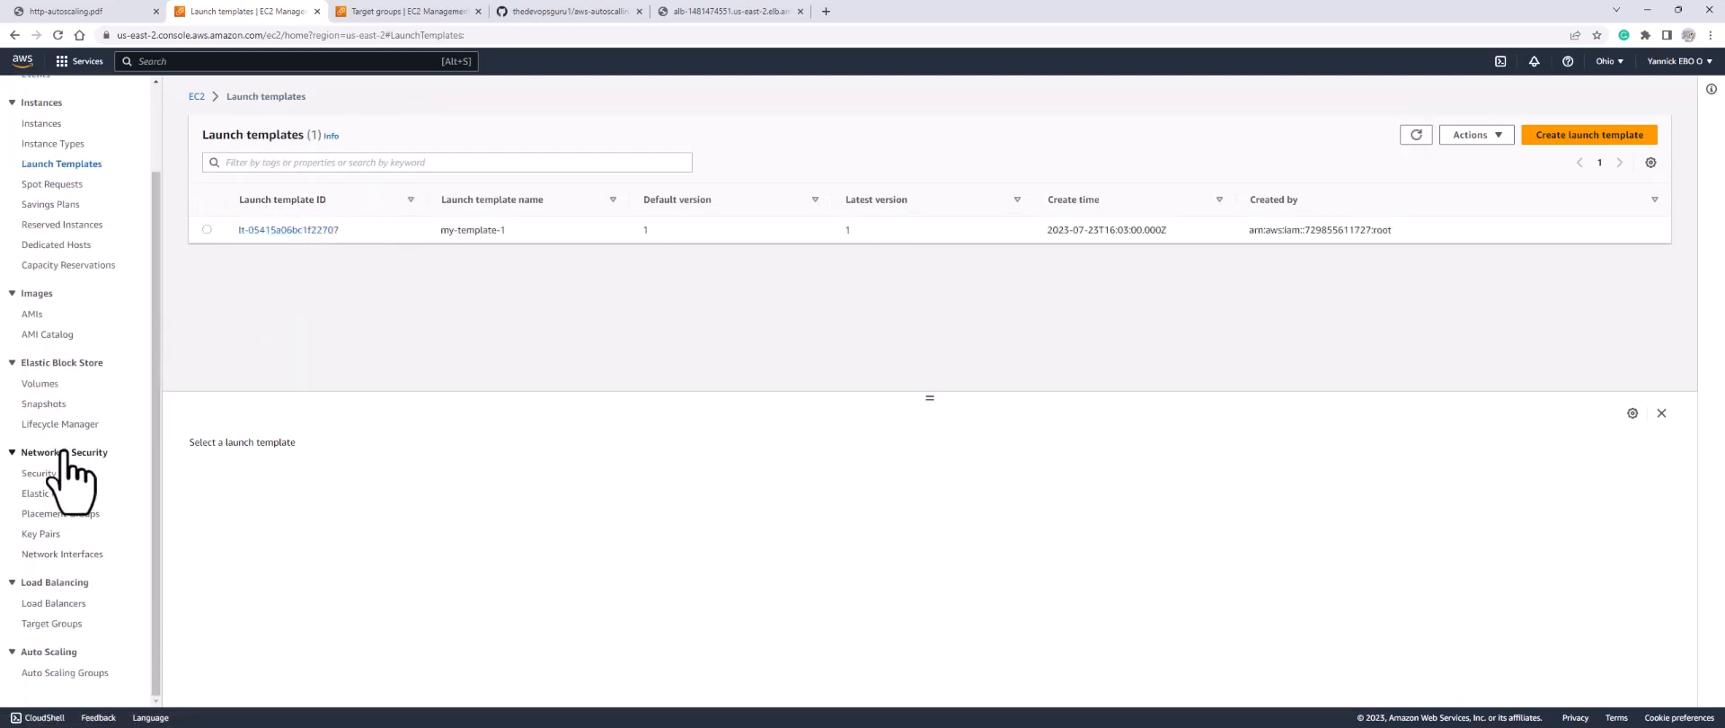
left_click(52, 676)
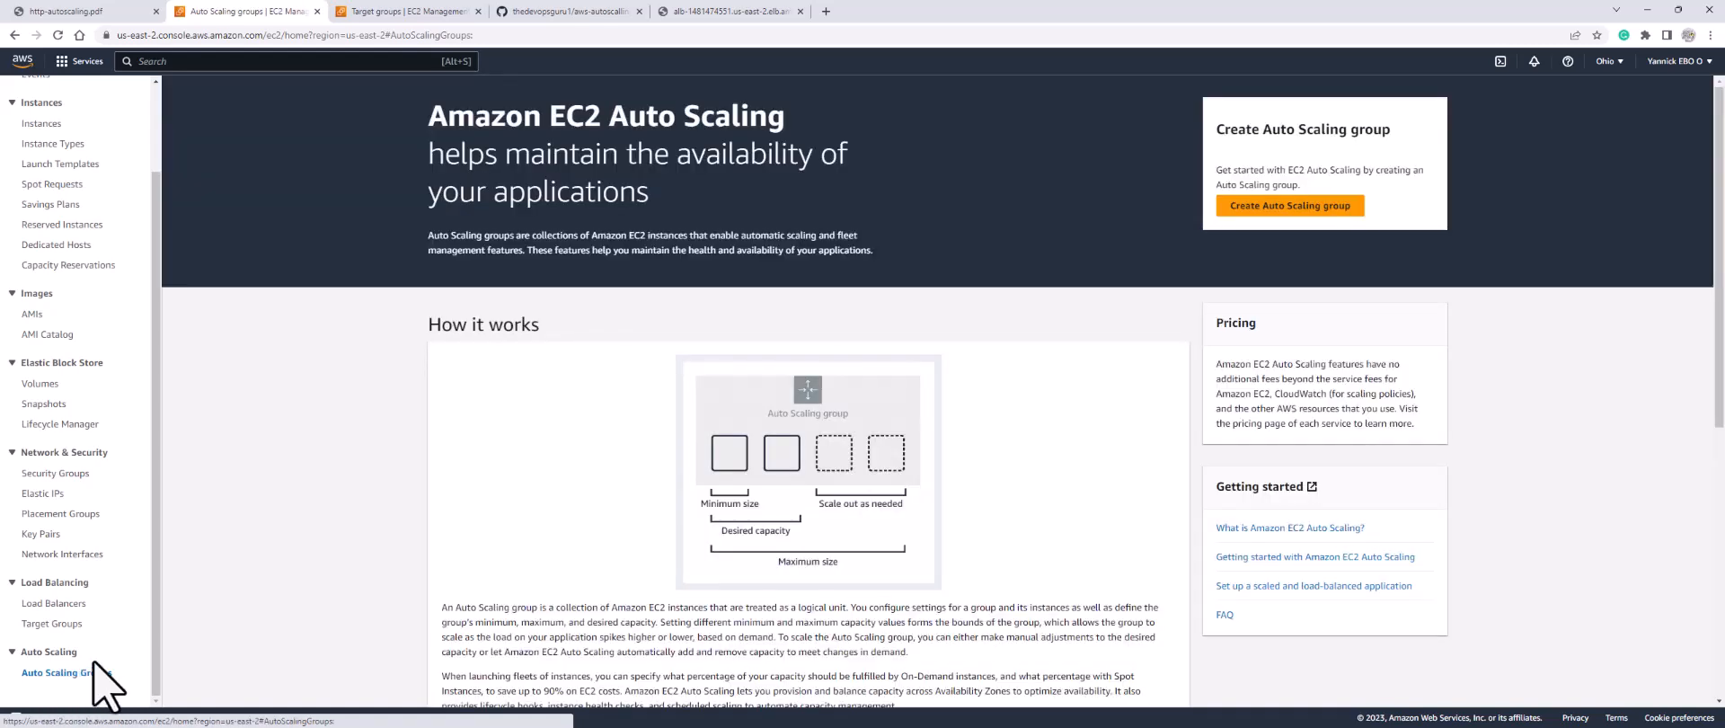
left_click(1276, 208)
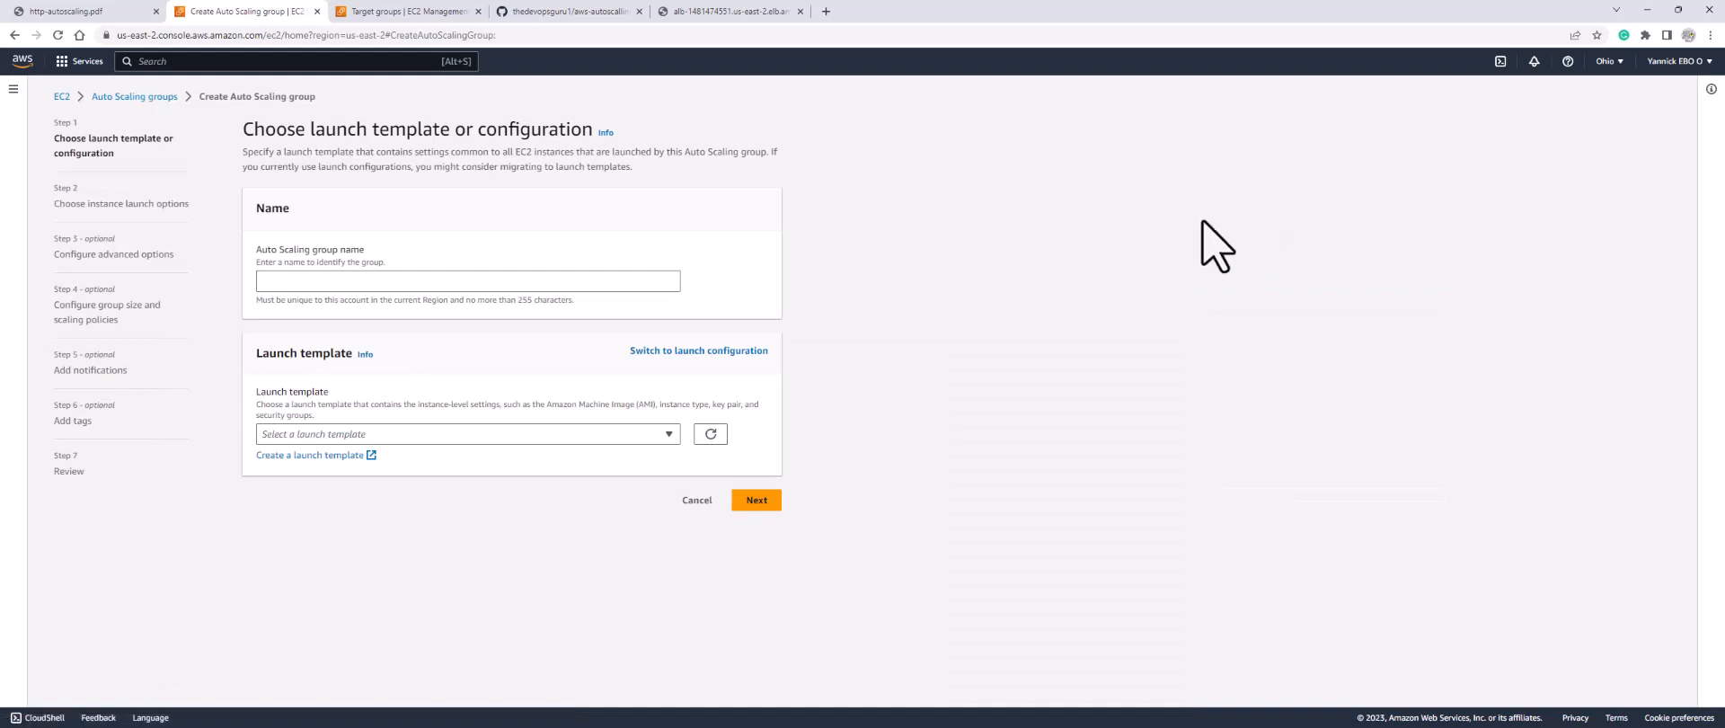
Step: Name the group auto-sc-1, choose launch template my-template-1, and go to the next step
left_click(477, 282)
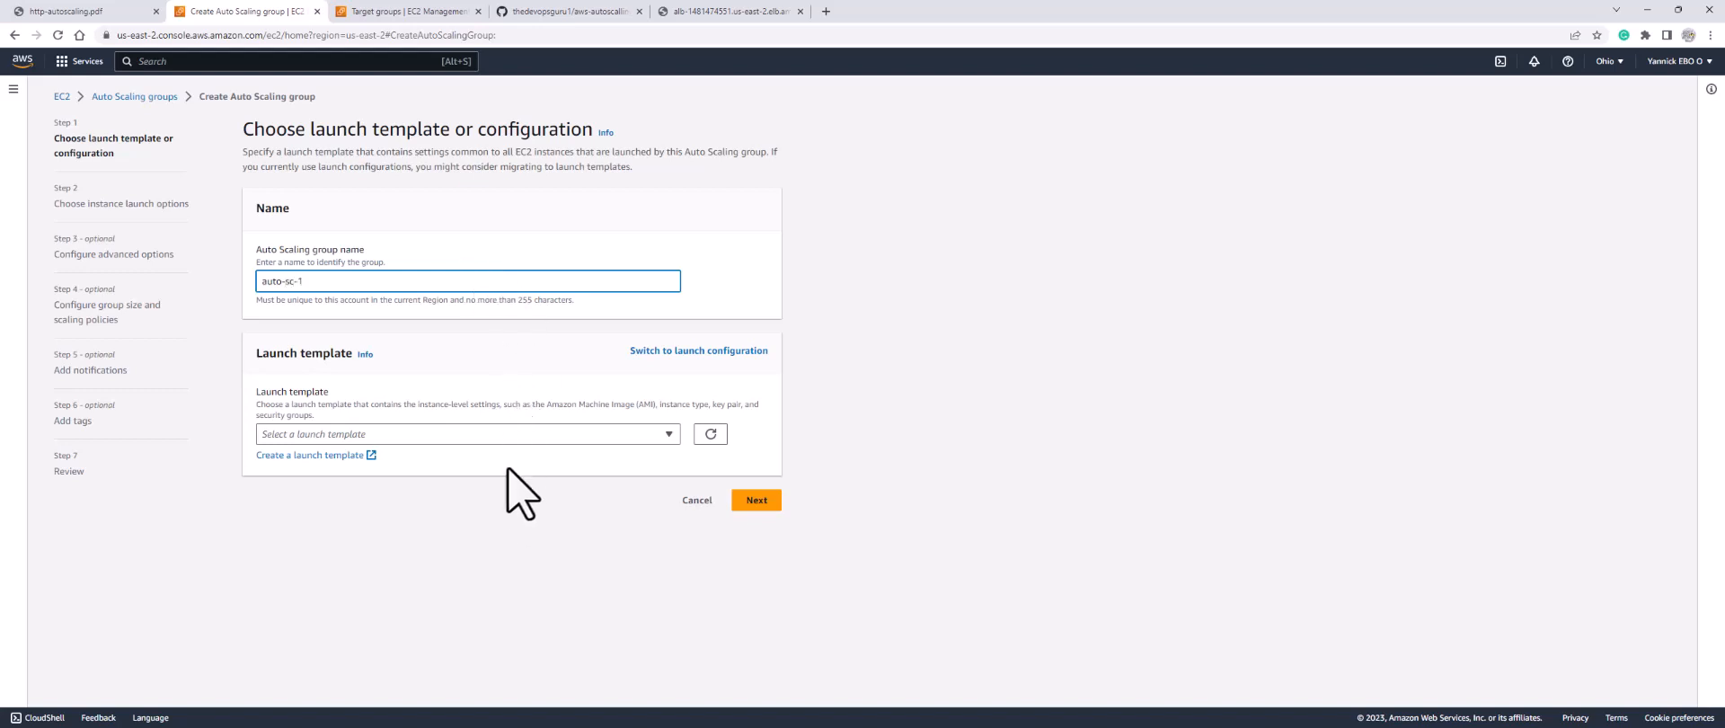
left_click(419, 435)
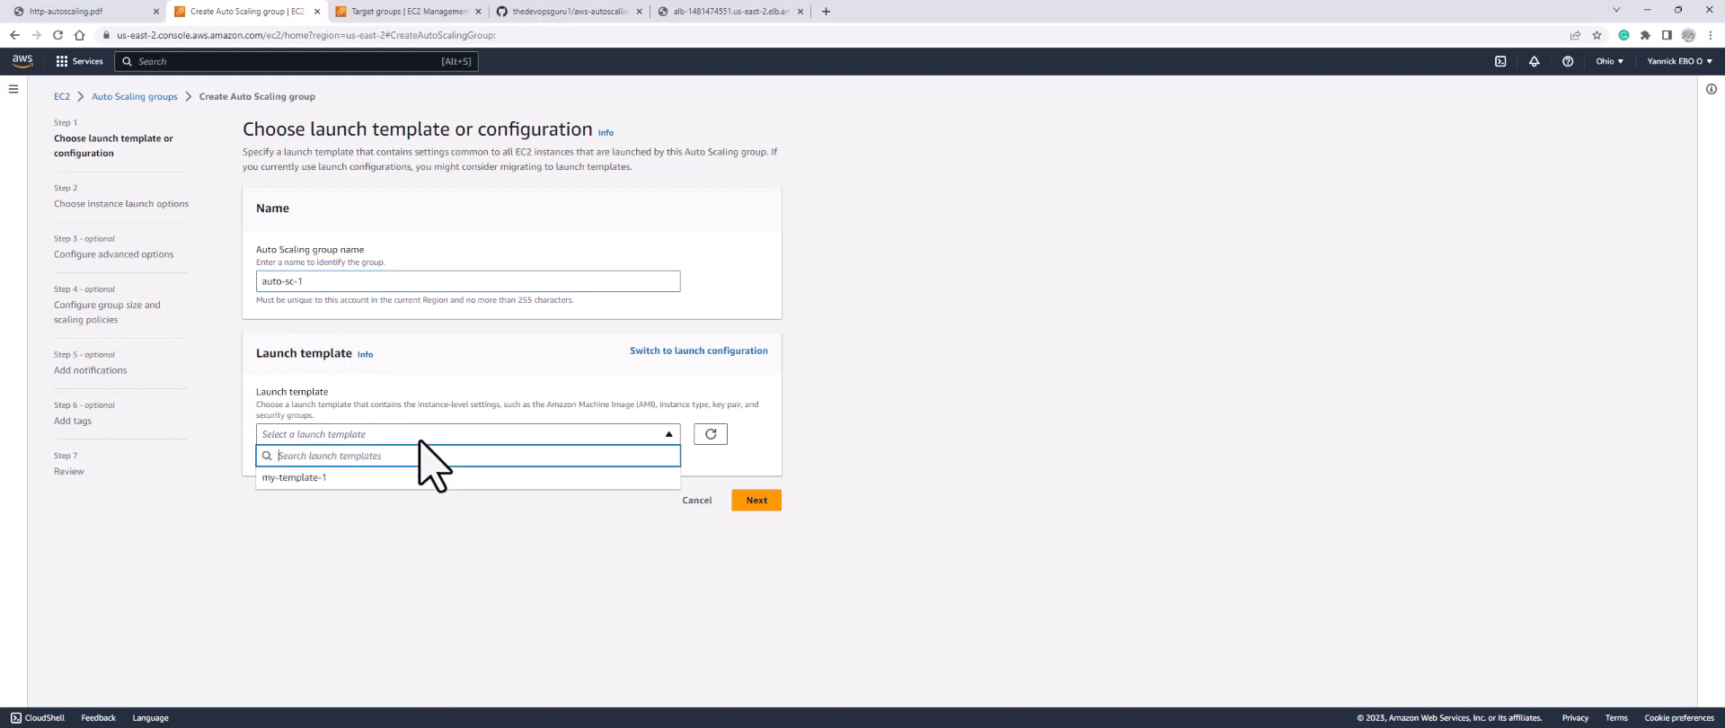
left_click(310, 479)
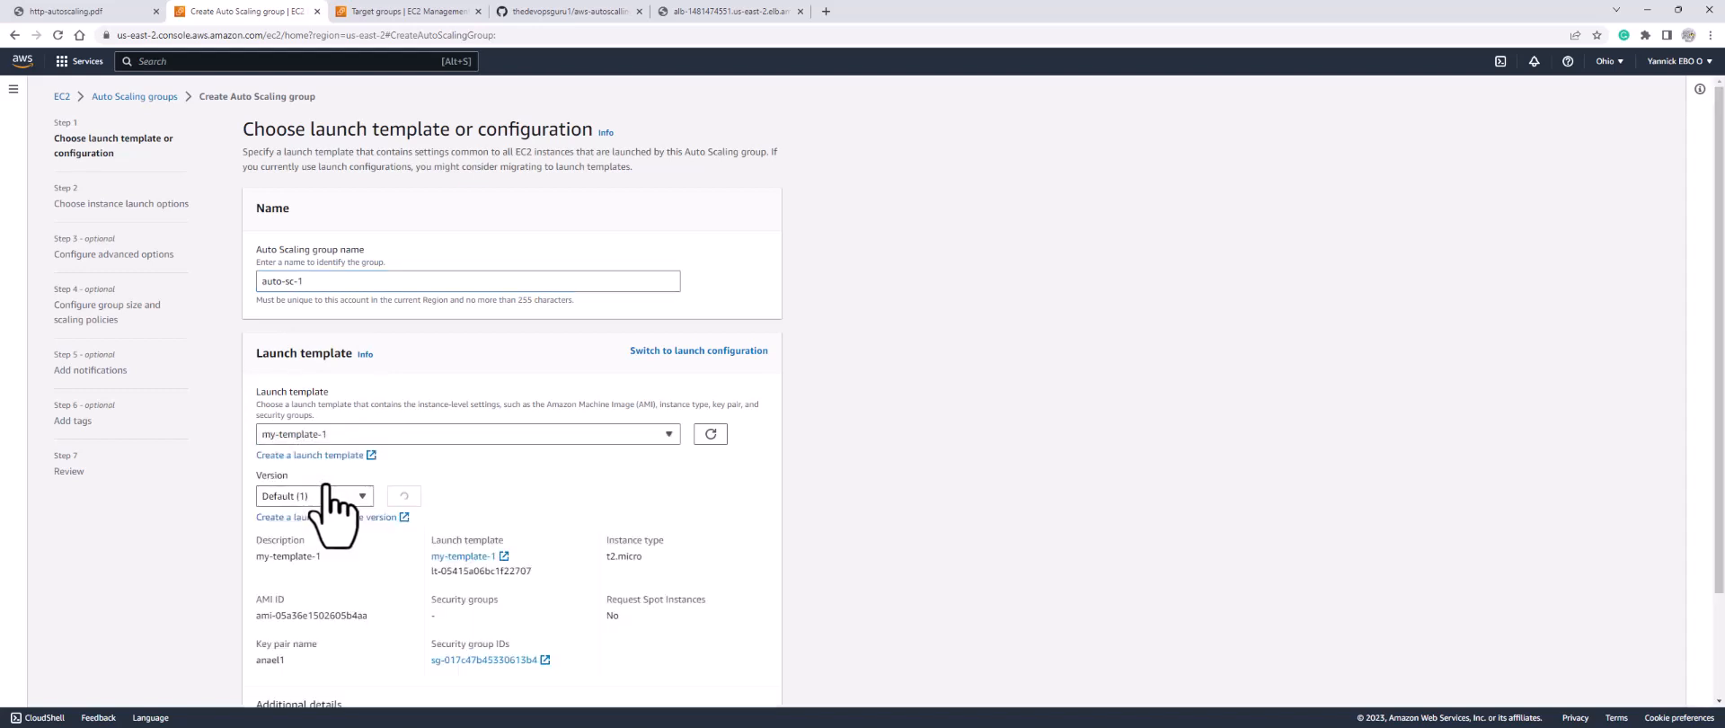
scroll(464, 469, "down", 1)
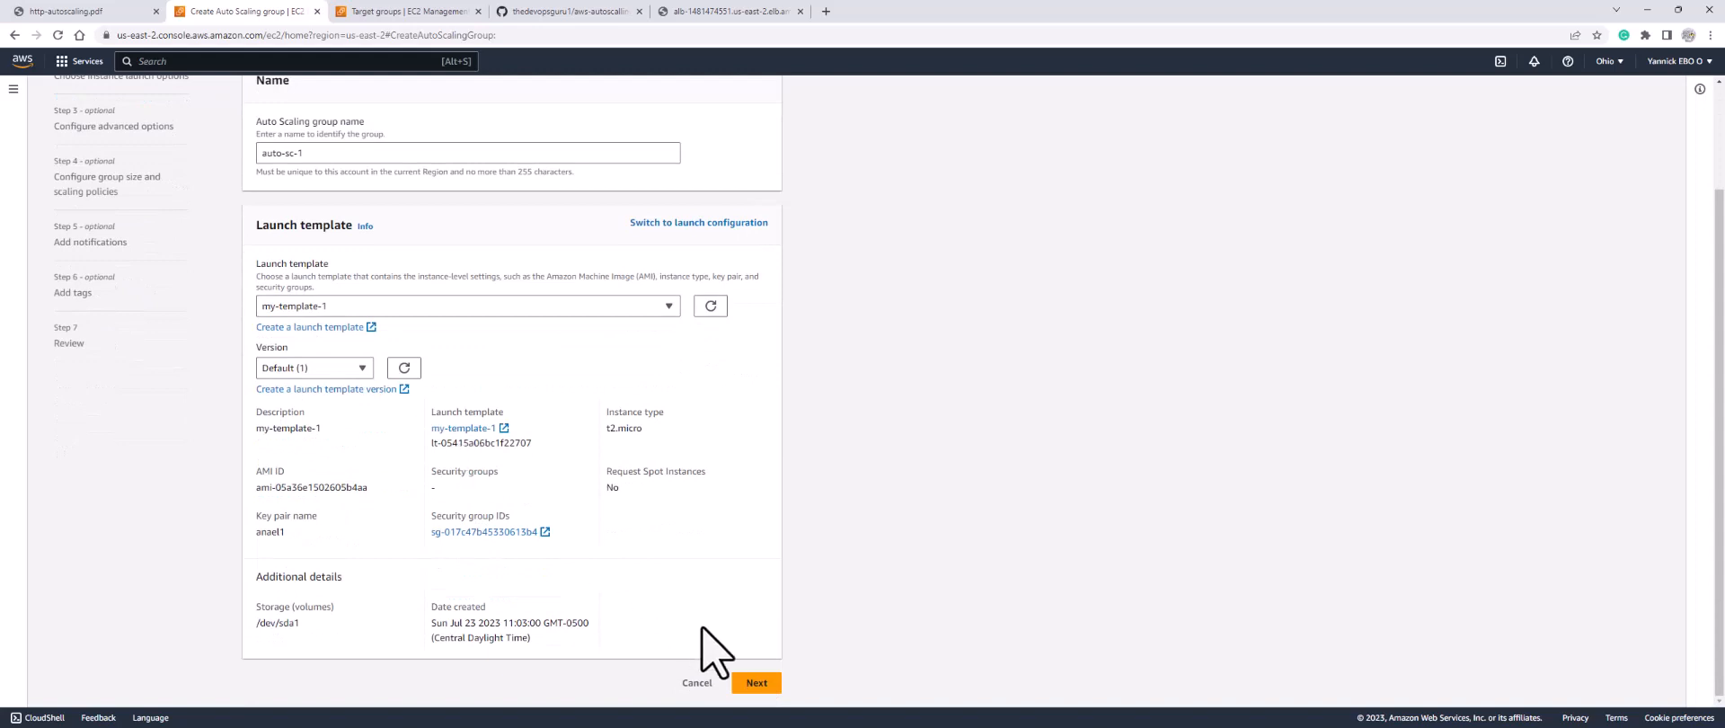
left_click(757, 682)
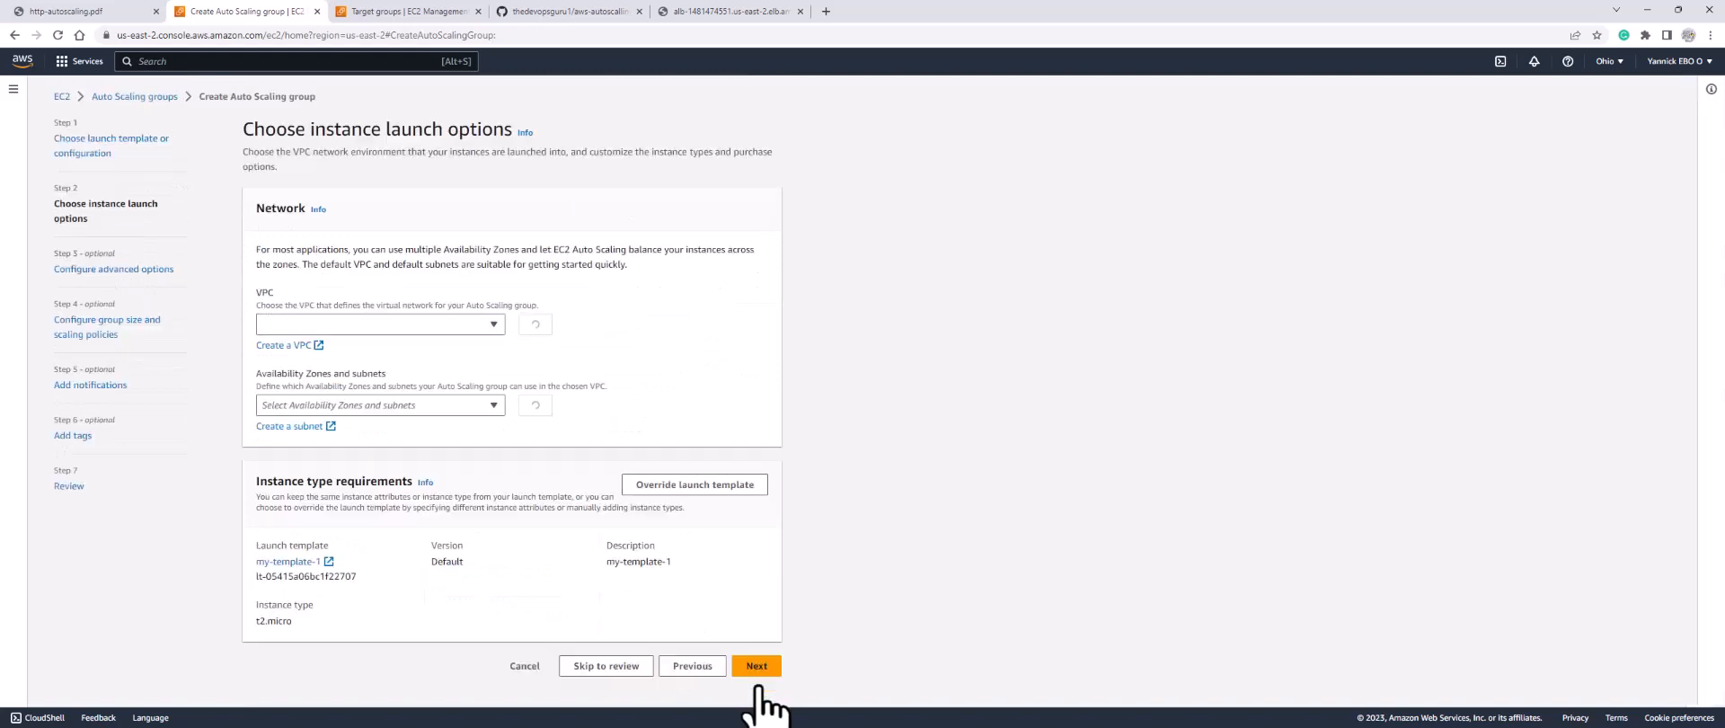
Step: Place the group's instances in my-vpc on apache-subnet (us-east-2b) and go to the next step
left_click(382, 330)
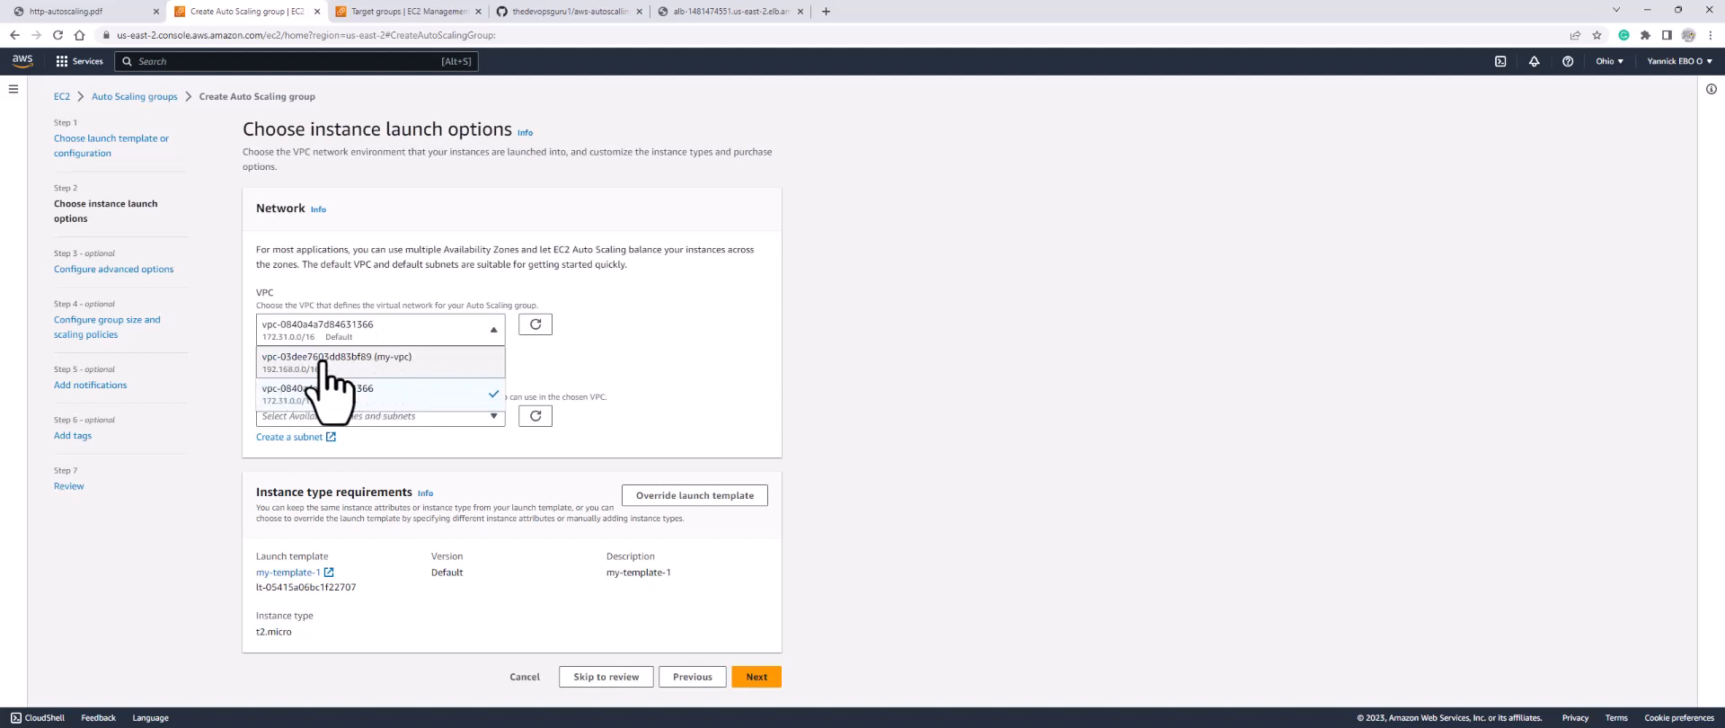
left_click(382, 362)
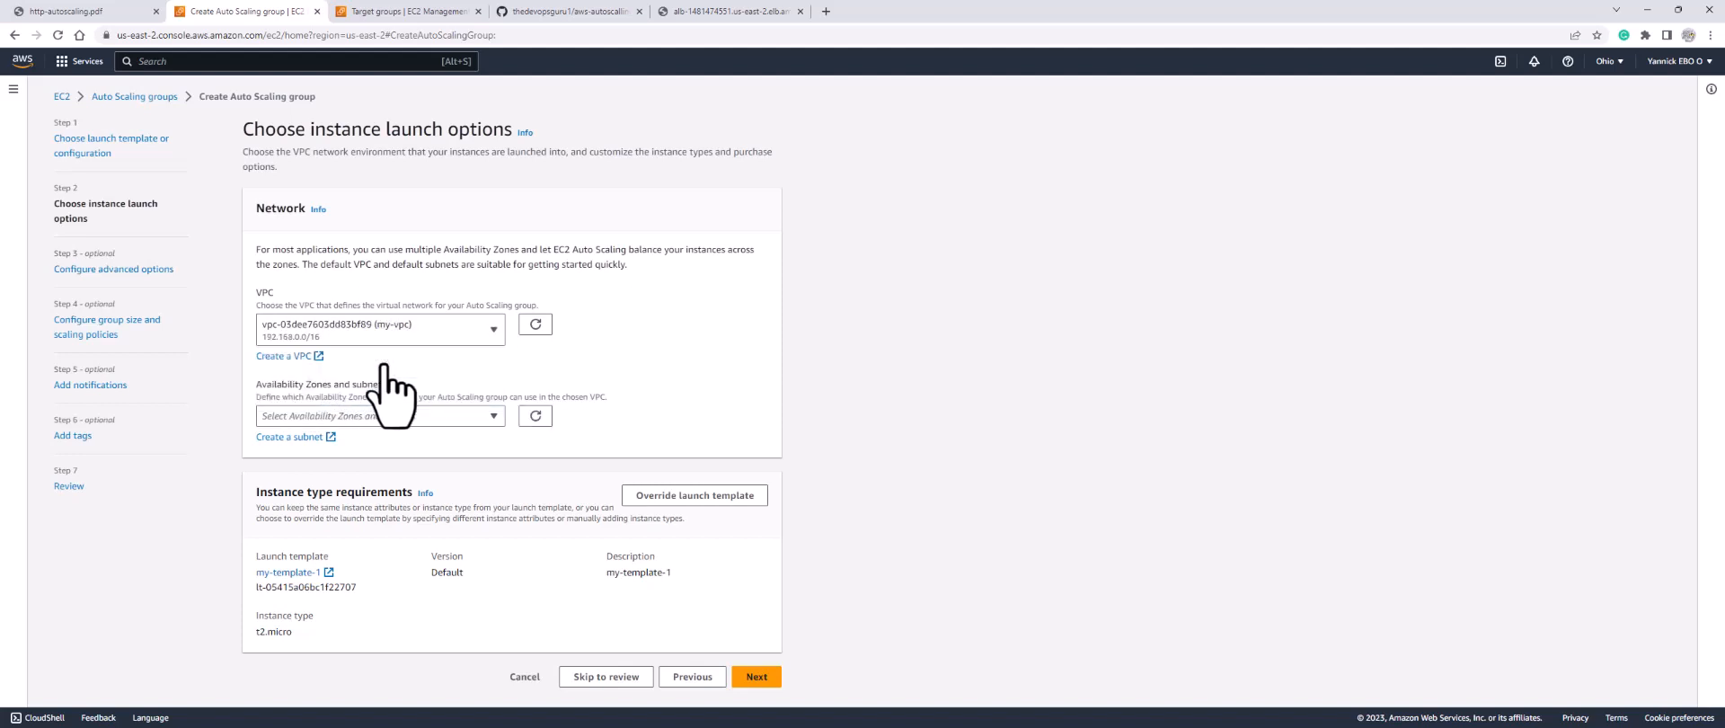
left_click(387, 415)
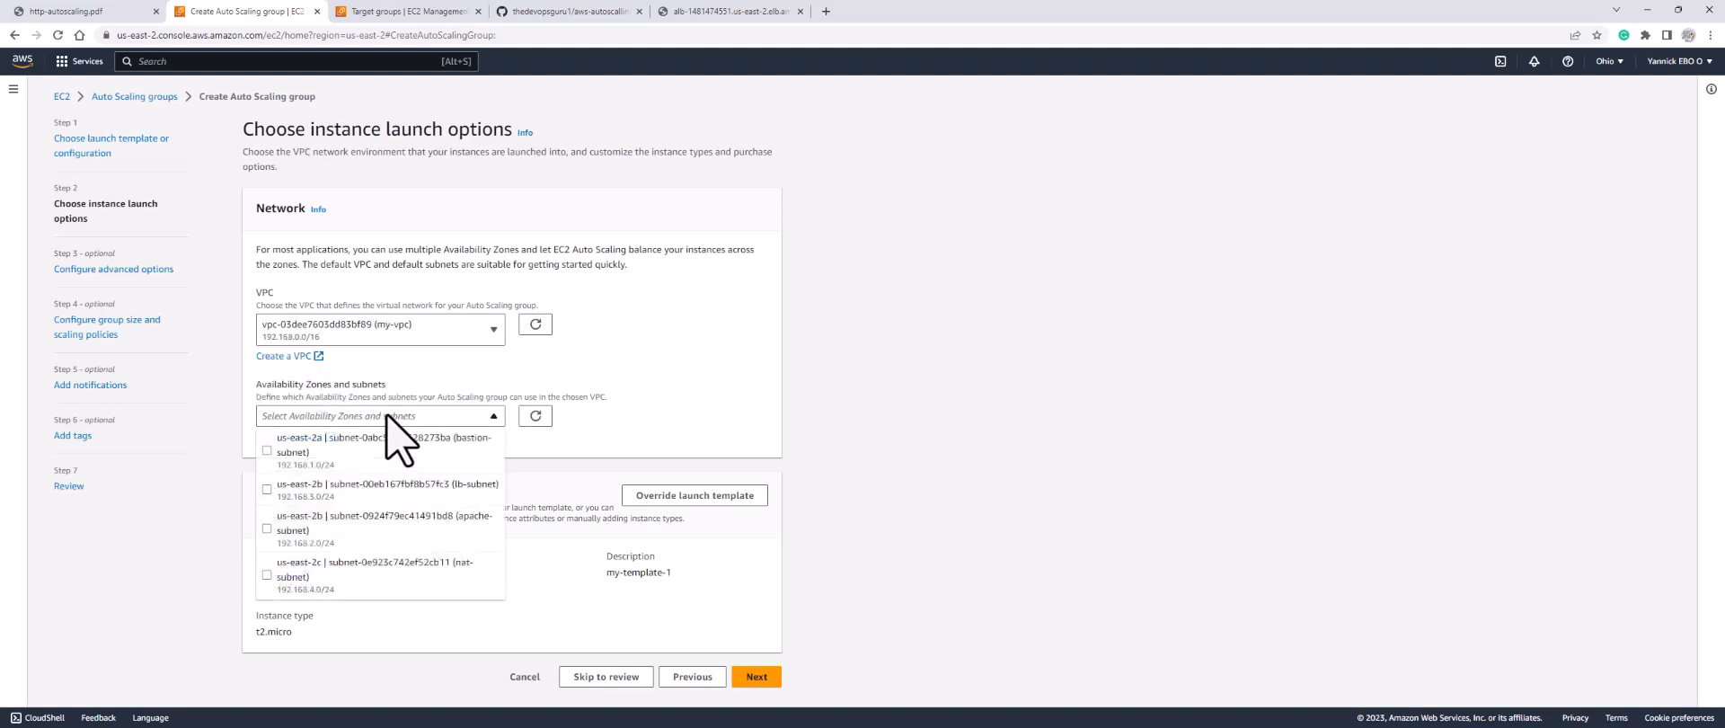
left_click(266, 528)
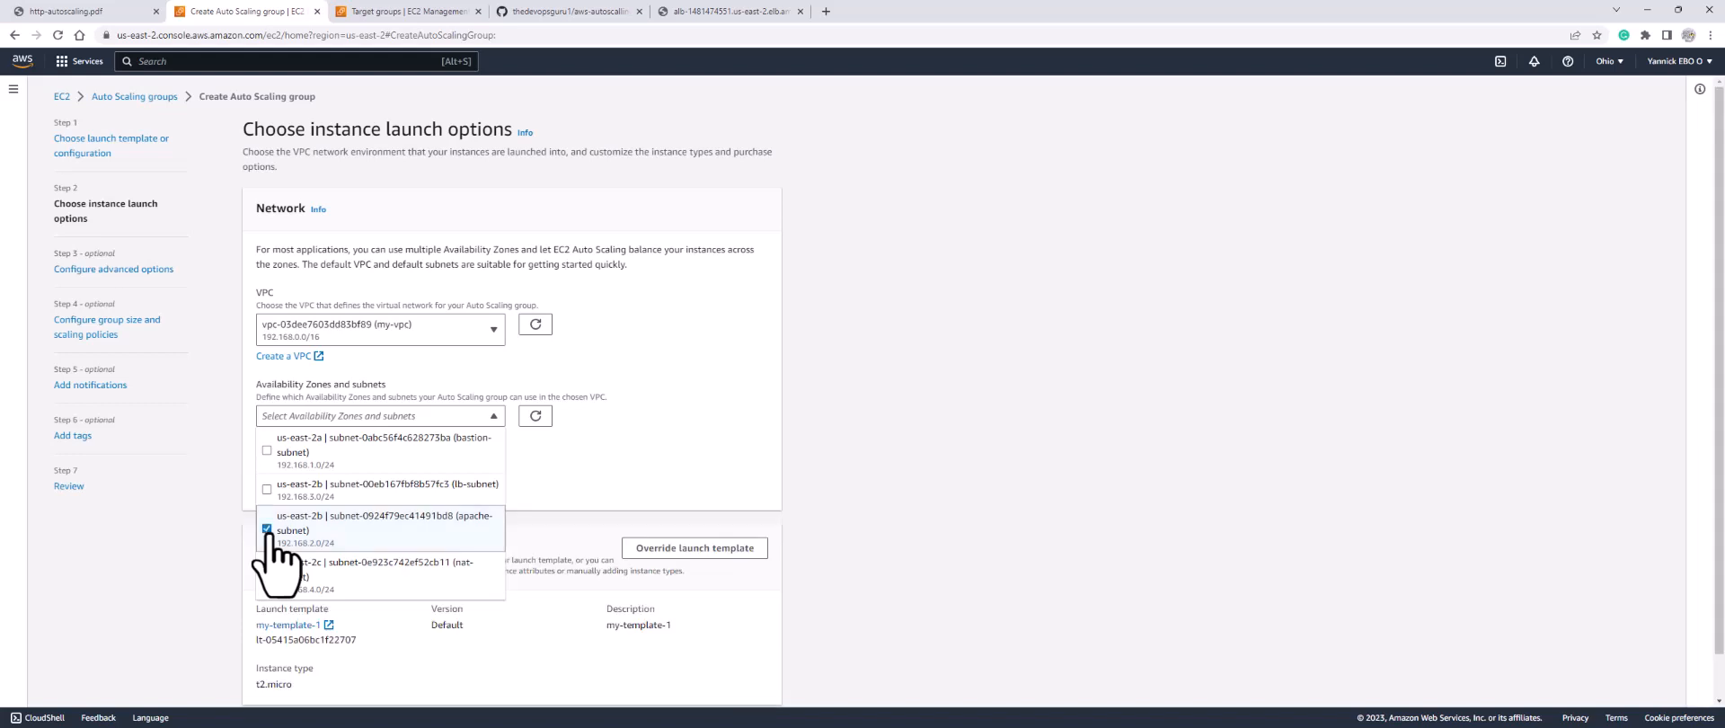
left_click(659, 461)
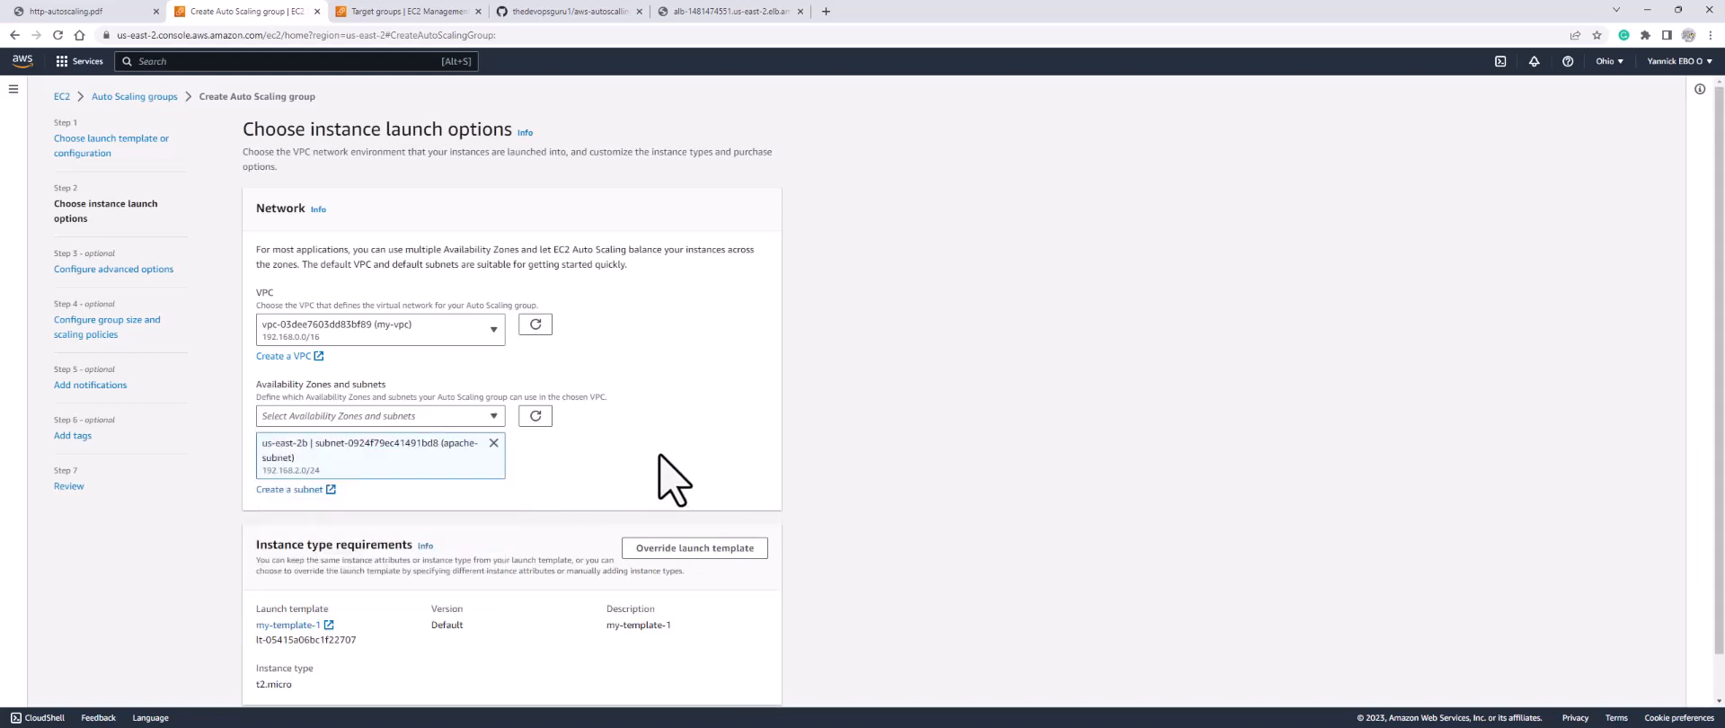
scroll(660, 456, "down", 2)
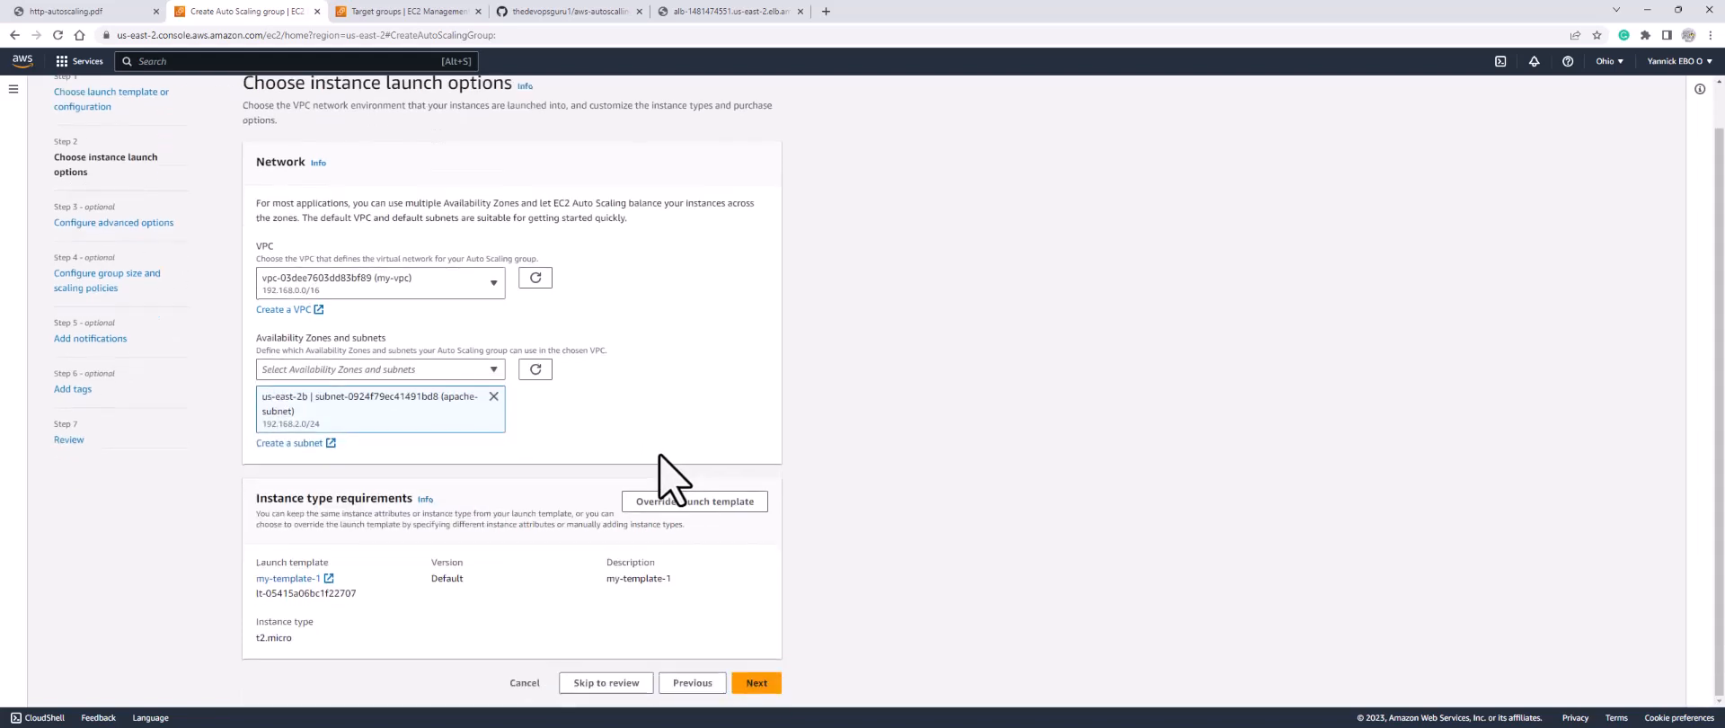
left_click(756, 683)
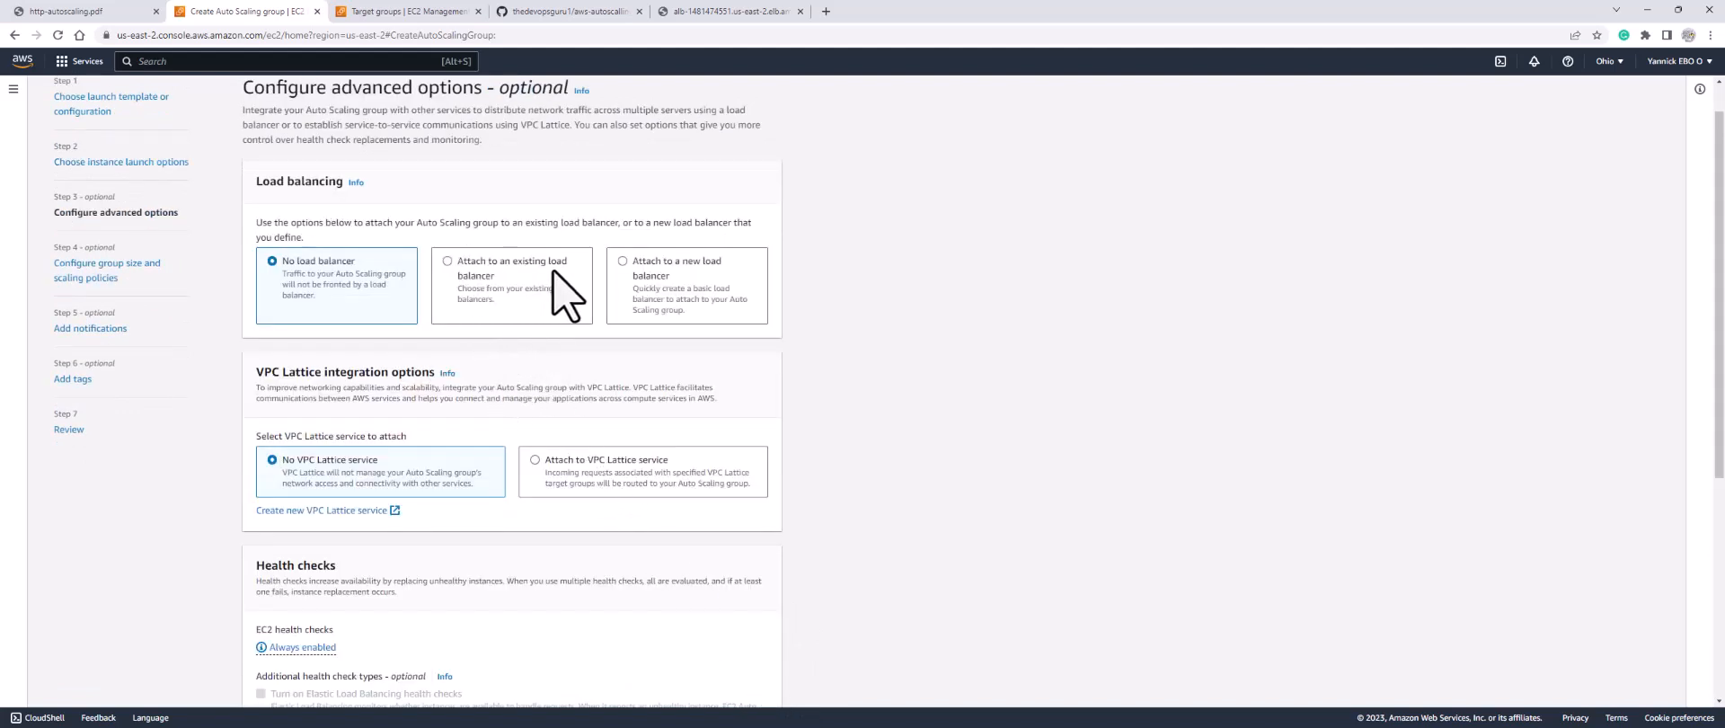
Step: Attach the group to the existing tg HTTP target group and advance to group size and scaling
left_click(493, 269)
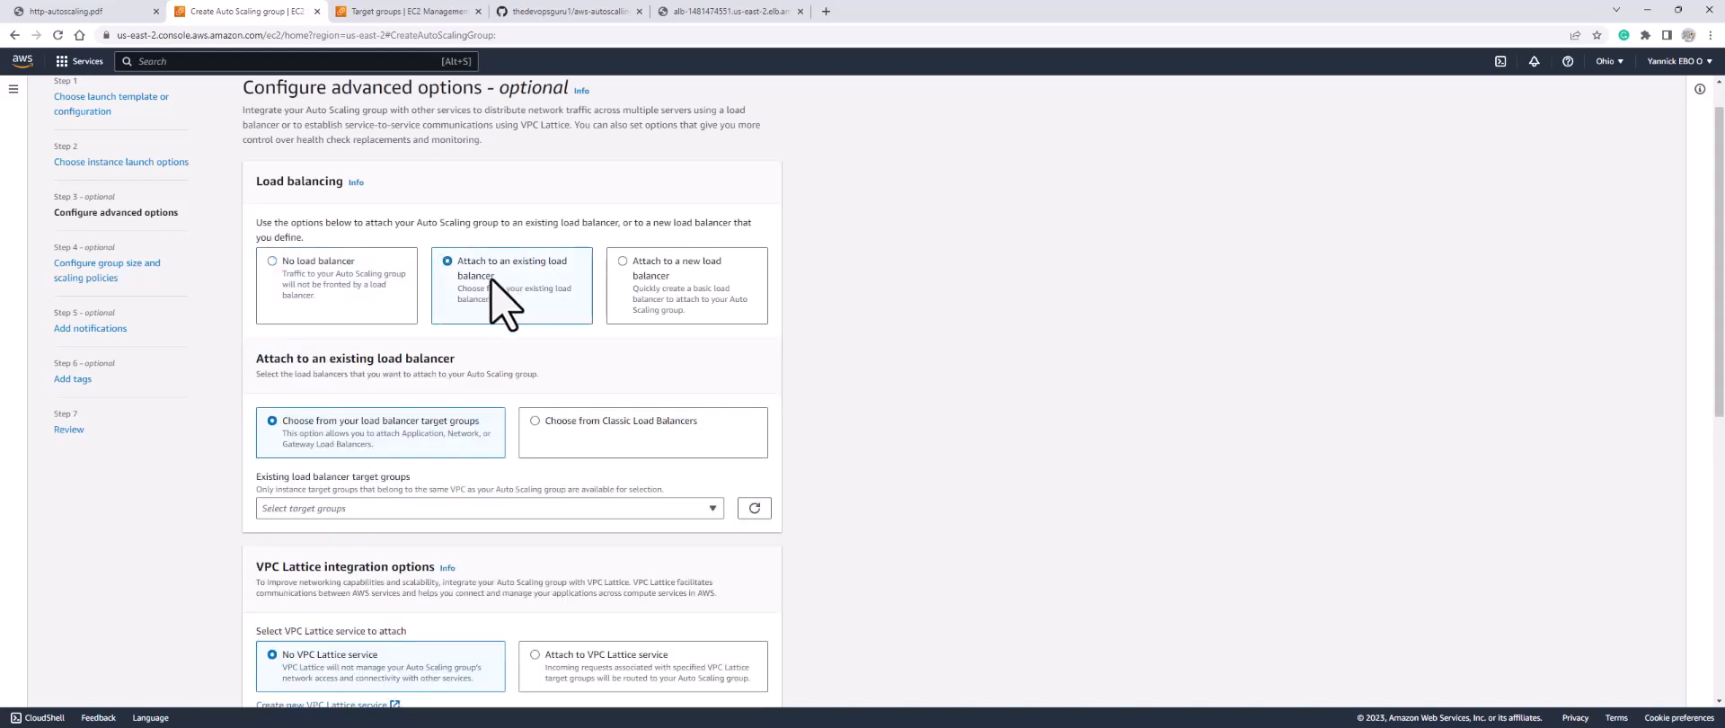
scroll(493, 297, "down", 2)
left_click(474, 307)
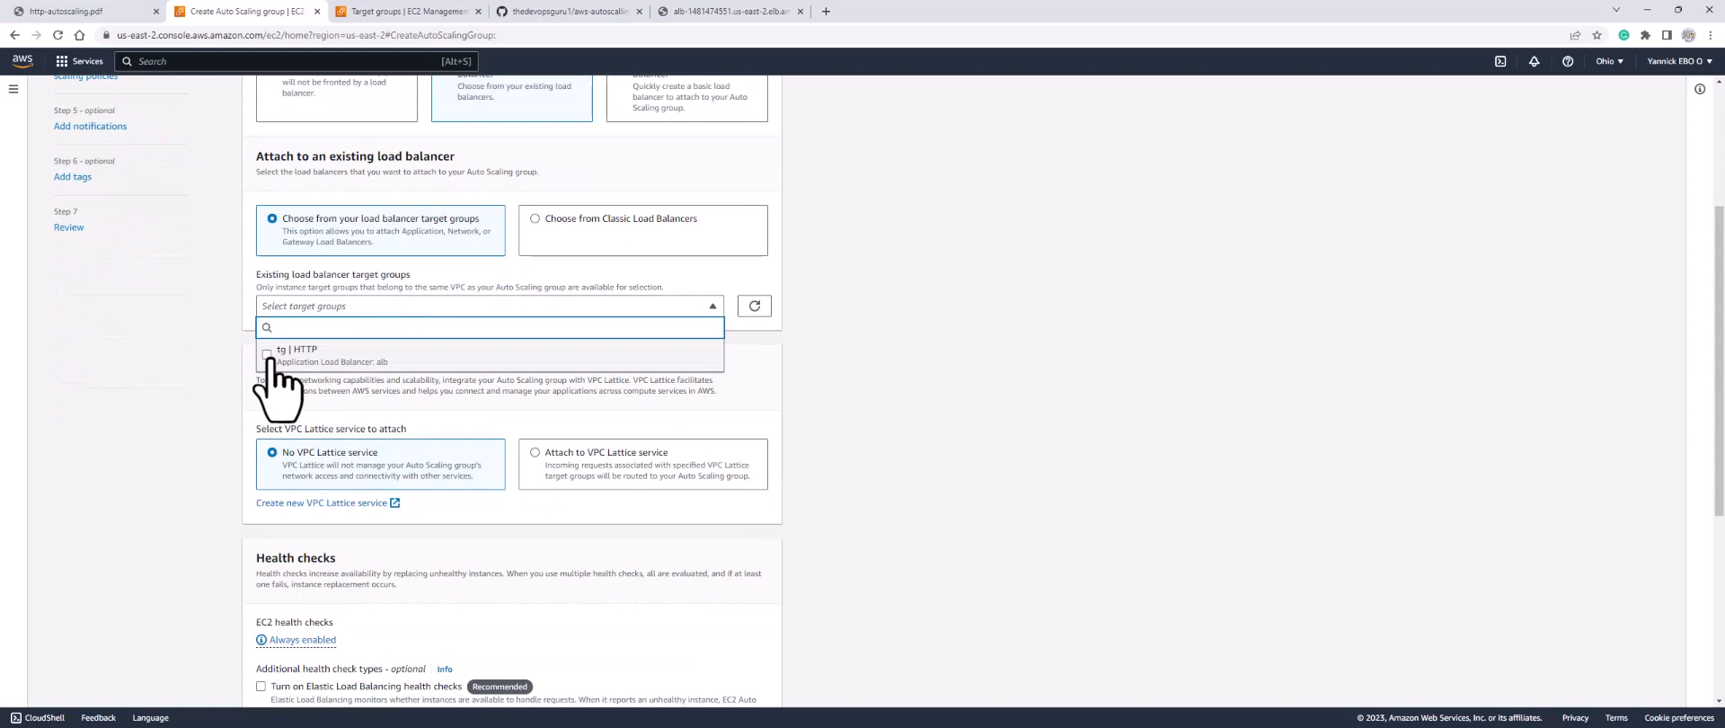
left_click(332, 352)
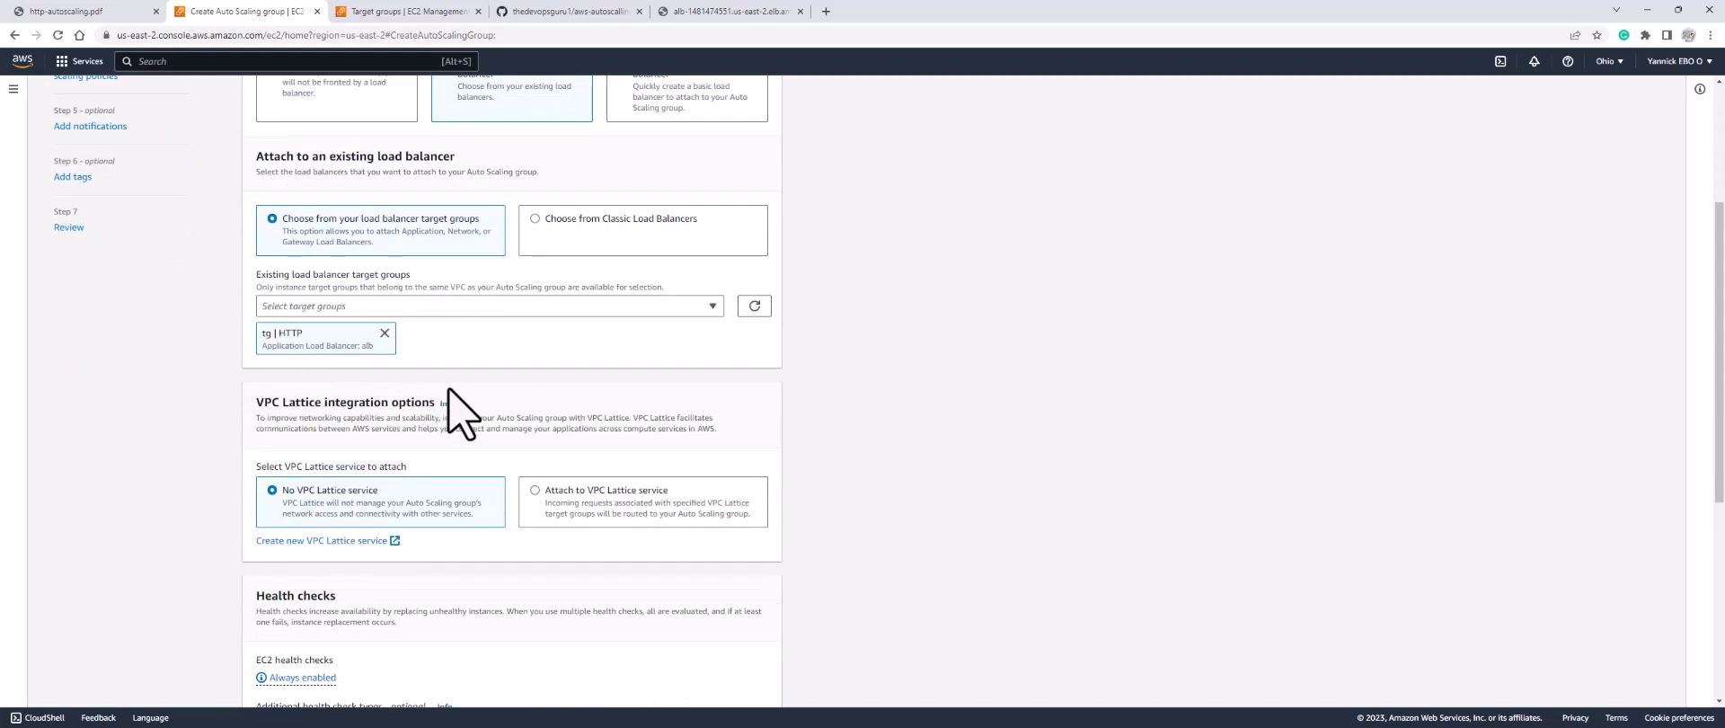
scroll(449, 389, "down", 3)
scroll(462, 413, "up", 5)
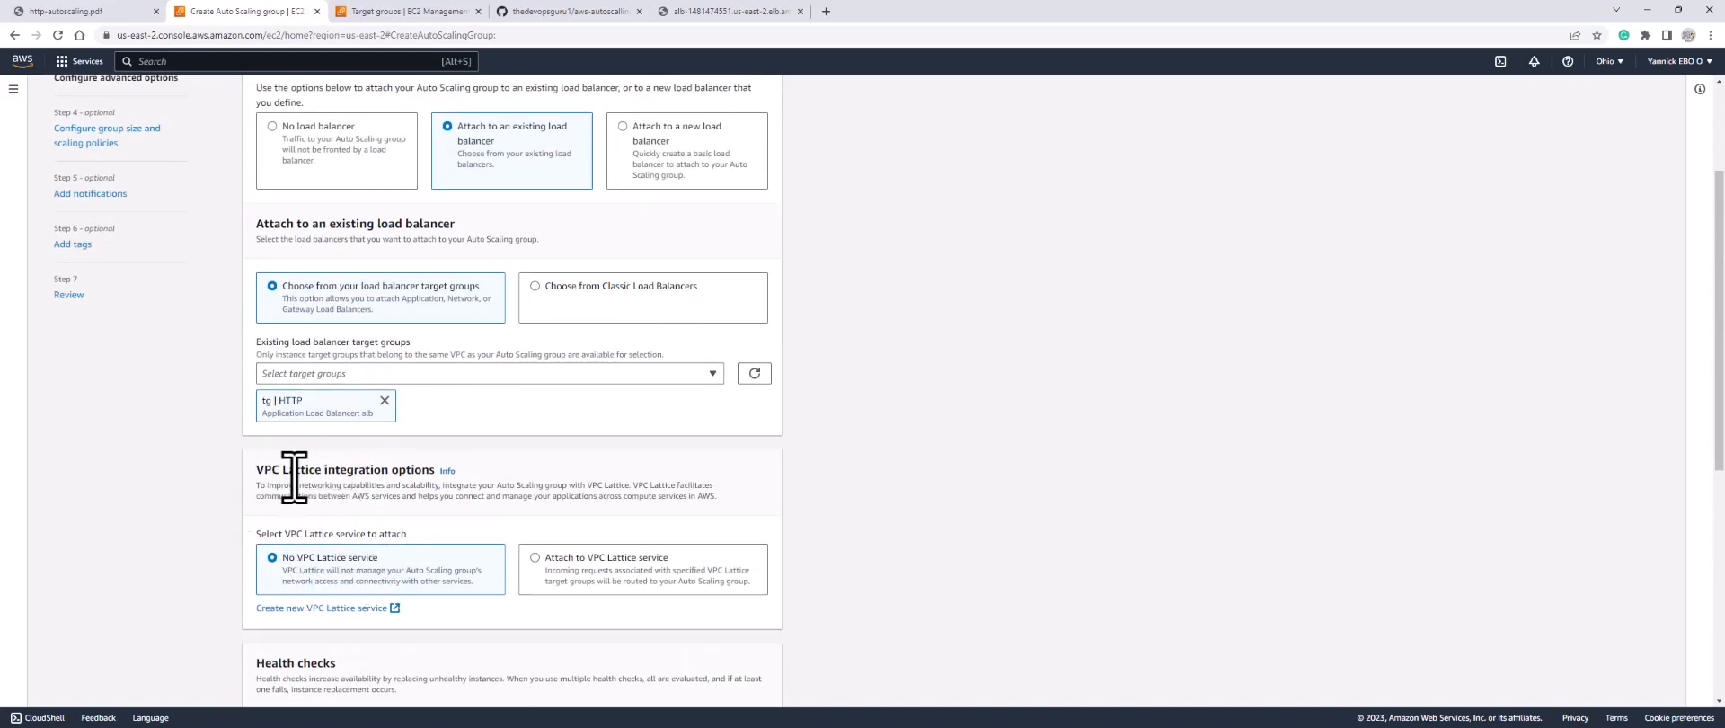
scroll(408, 495, "down", 5)
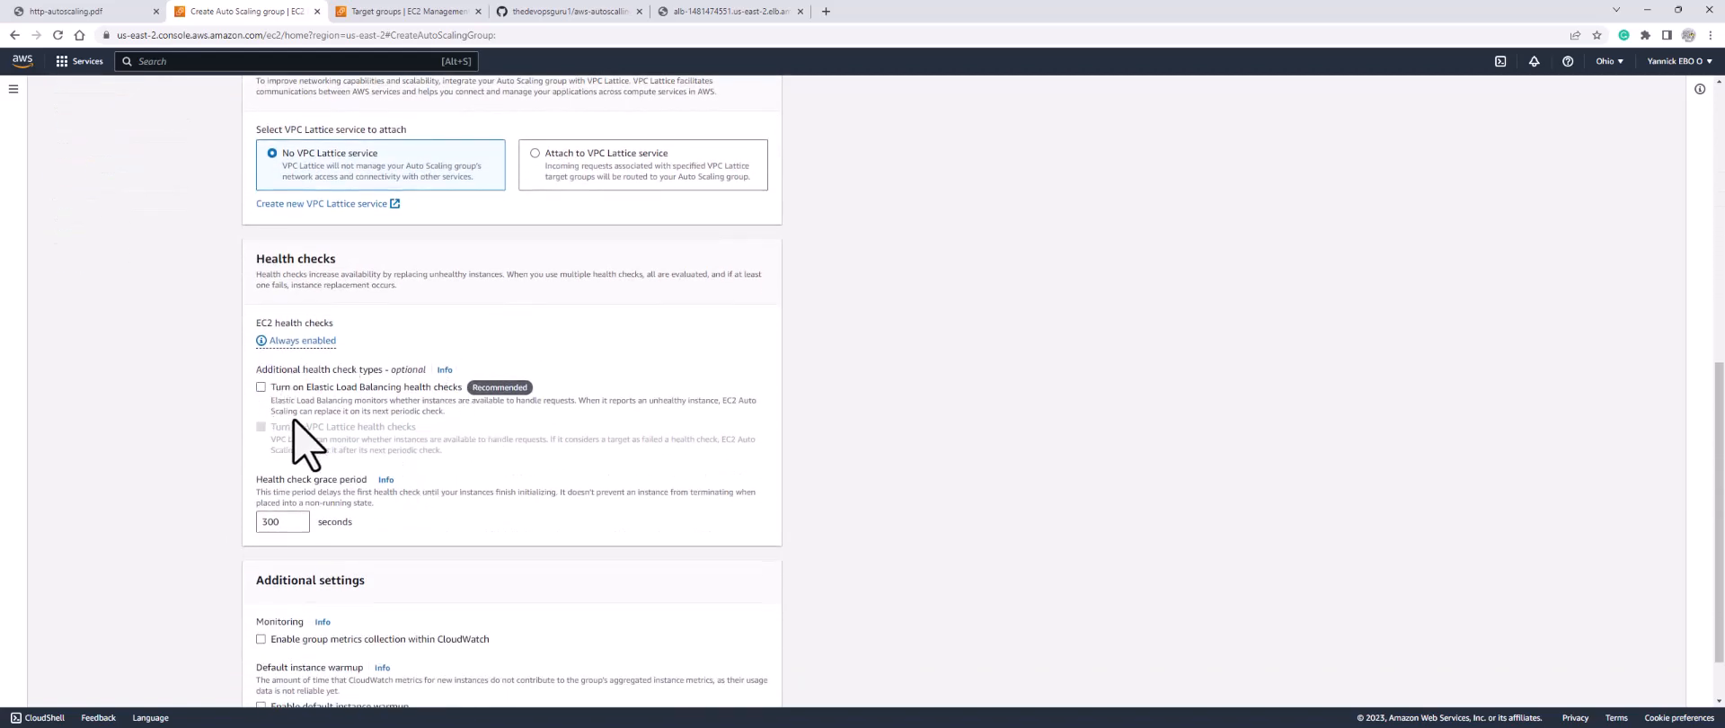
scroll(409, 459, "down", 1)
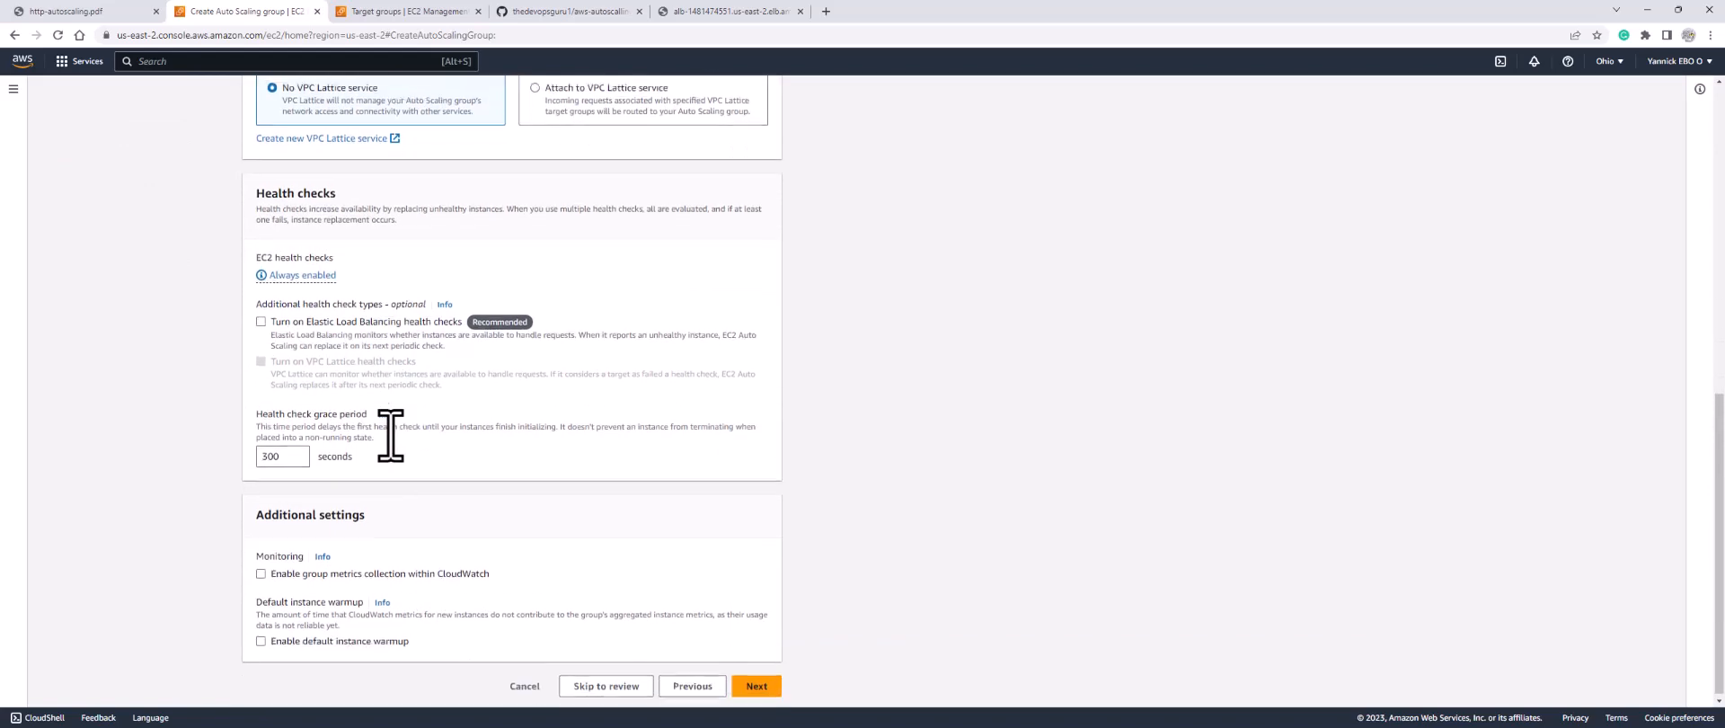
left_click(766, 687)
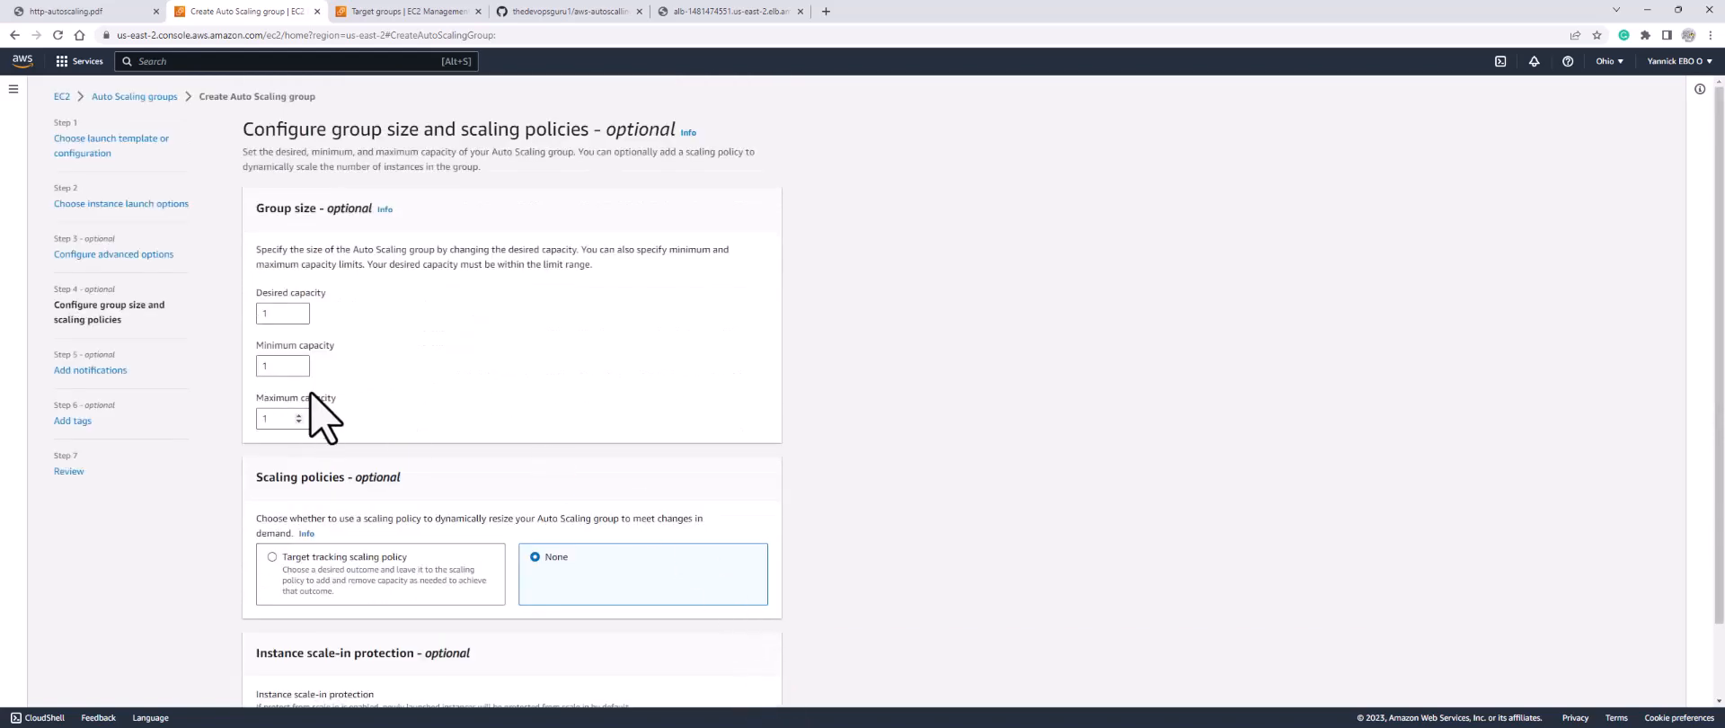
Step: Size the group at desired capacity 3, minimum 2 and maximum 4
left_click_drag(275, 314, 250, 311)
type("3")
left_click(262, 365)
left_click_drag(280, 419, 260, 419)
scroll(449, 378, "down", 1)
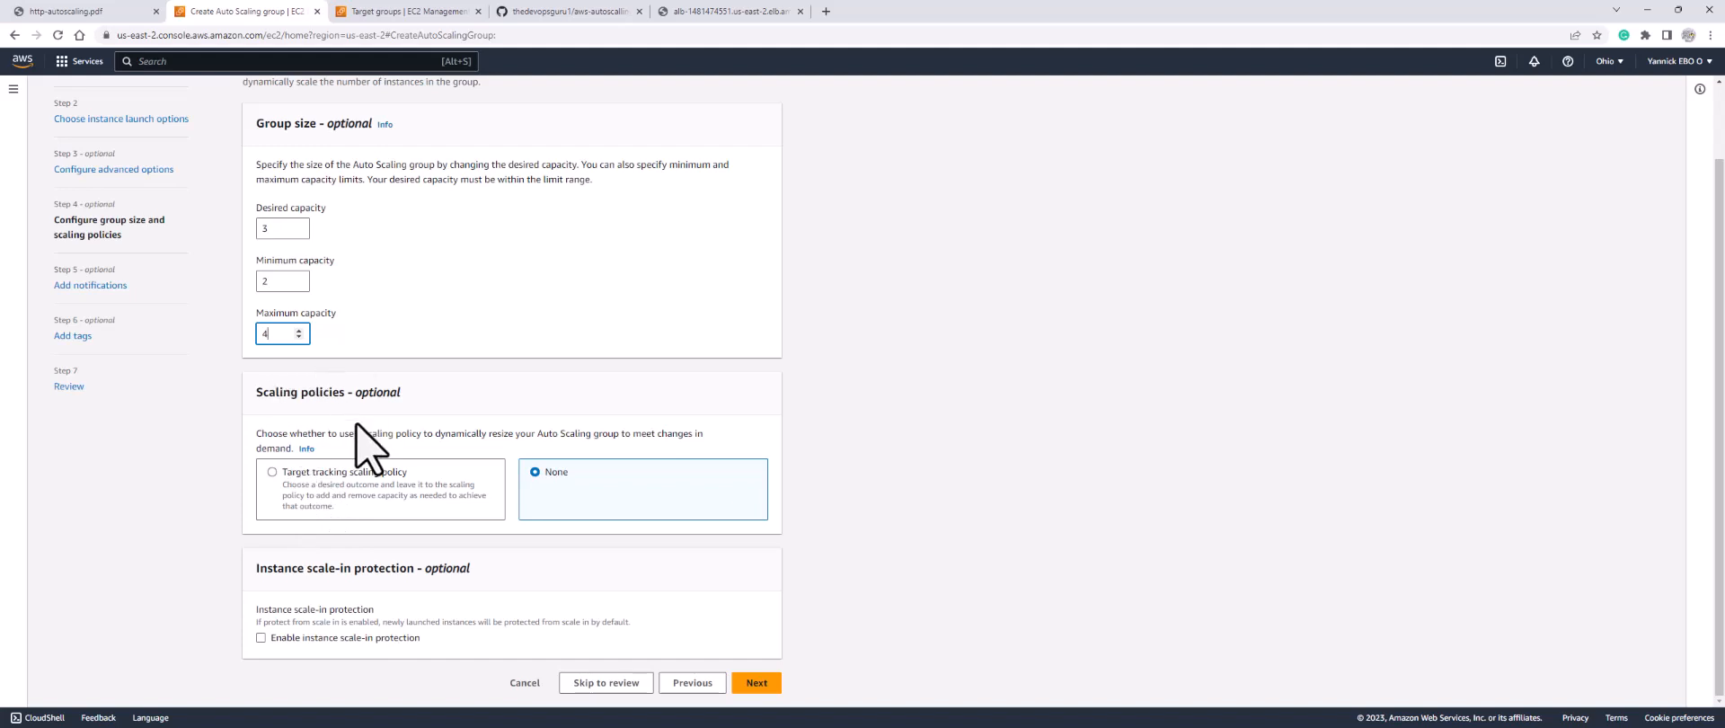
Step: Add a target tracking policy on average CPU utilization with target value 50
left_click(309, 476)
scroll(333, 431, "down", 3)
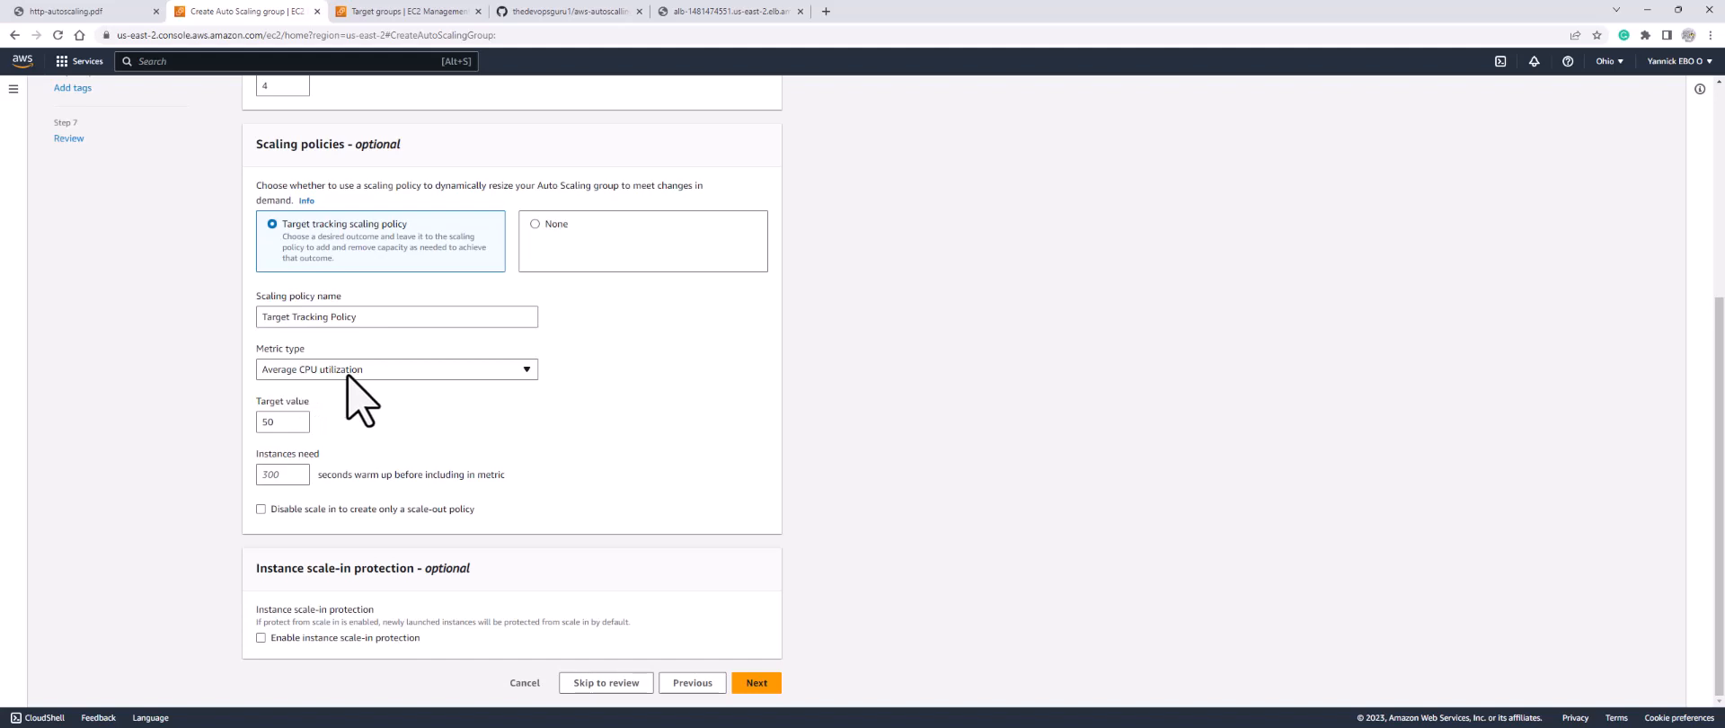
left_click_drag(300, 424, 243, 431)
left_click(760, 685)
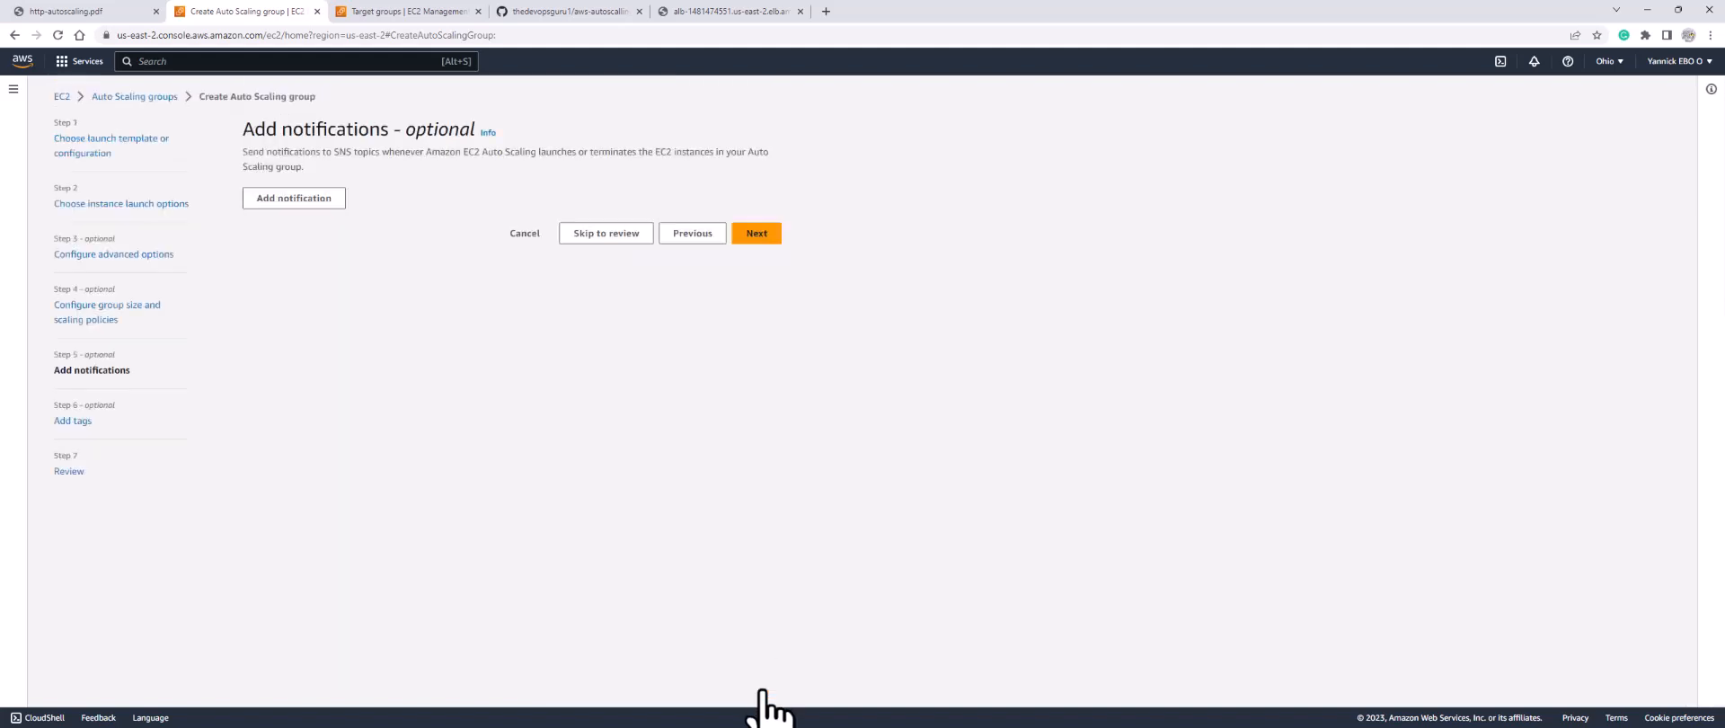
Step: Skip notifications and tags, review, and create the Auto Scaling group auto-sc-1
left_click(757, 236)
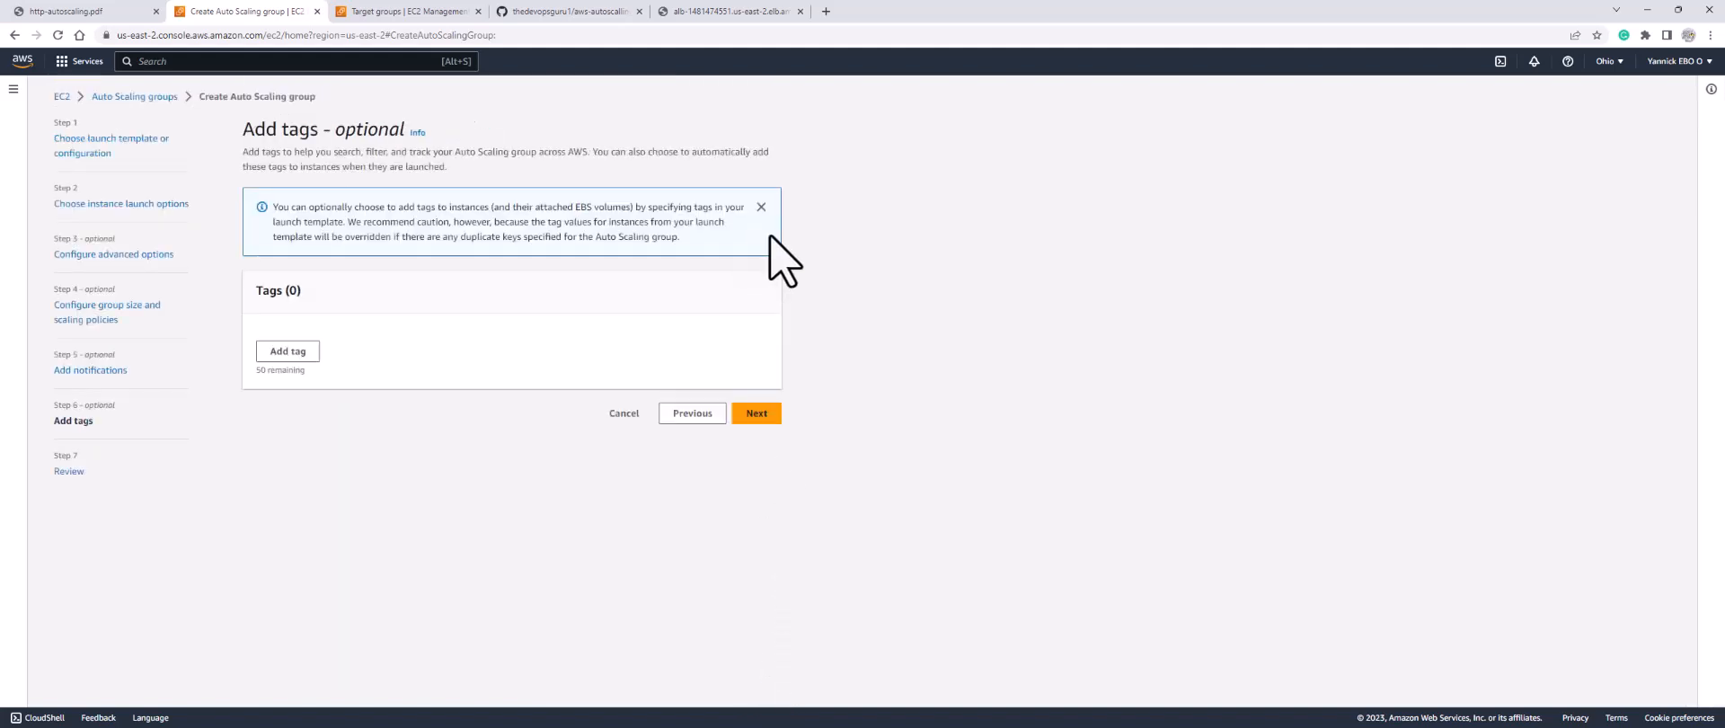
left_click(756, 413)
scroll(655, 501, "down", 15)
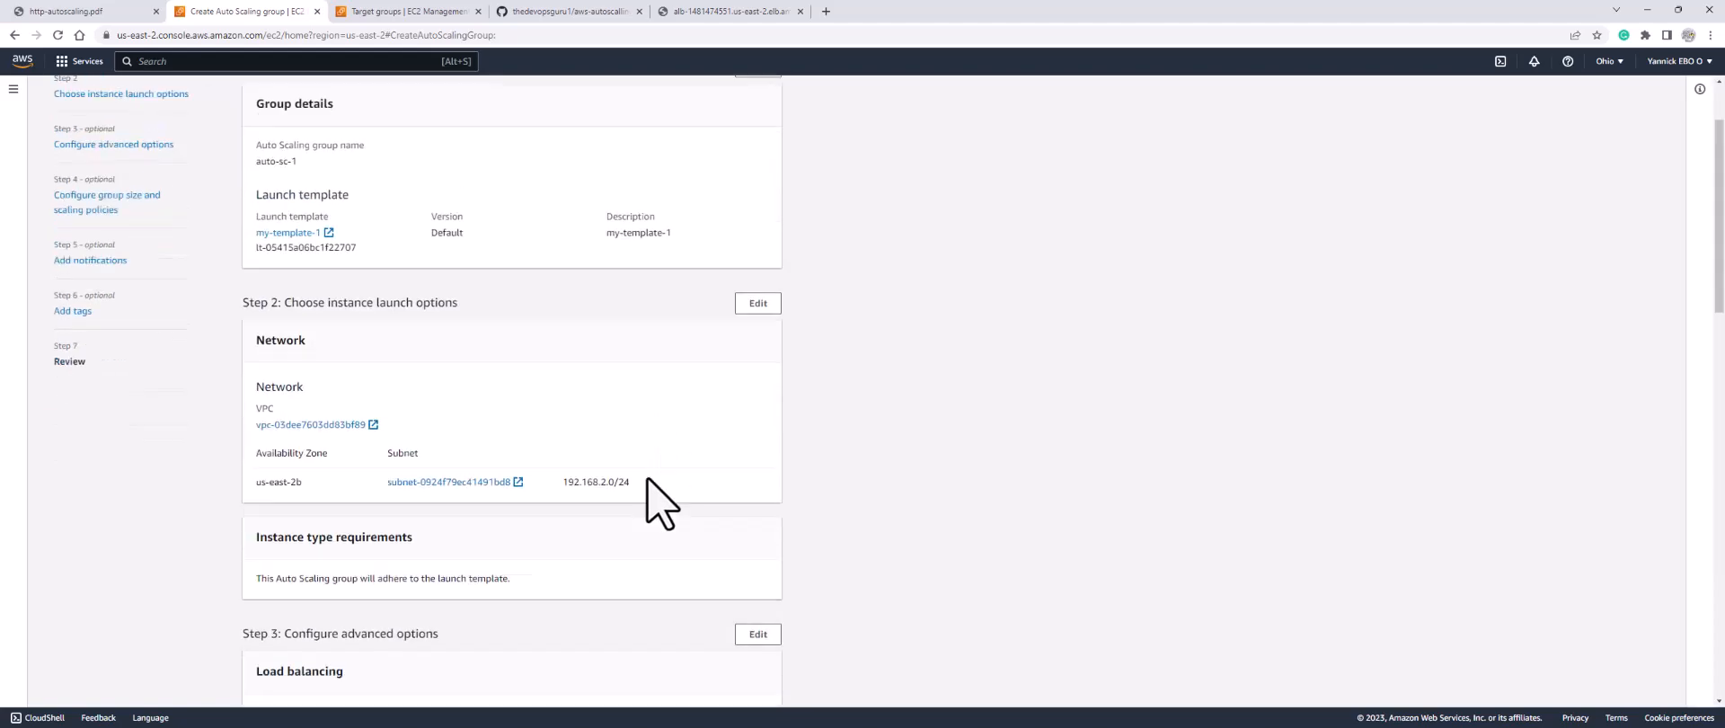
scroll(670, 463, "down", 1)
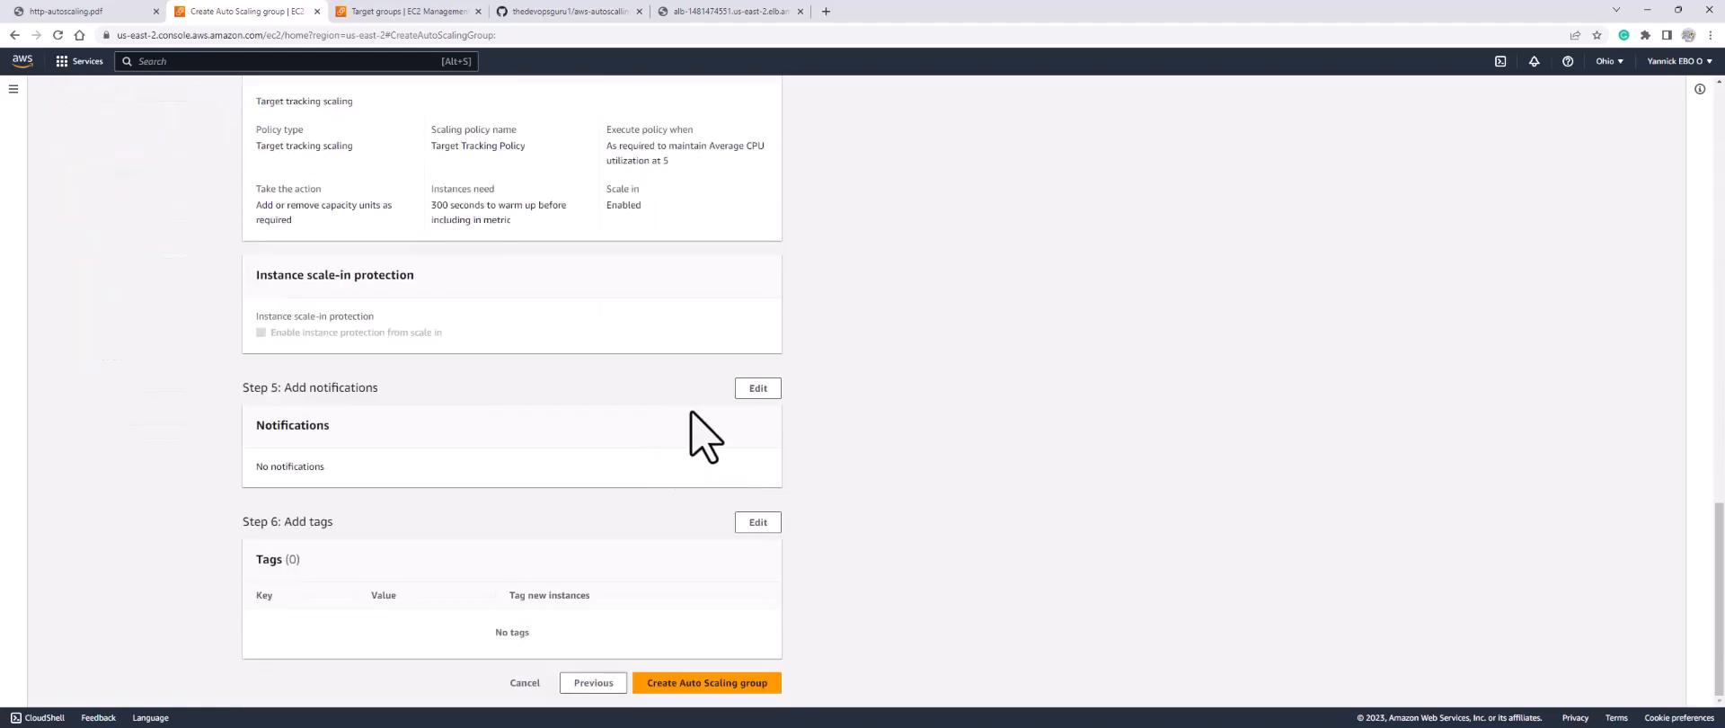
left_click(730, 684)
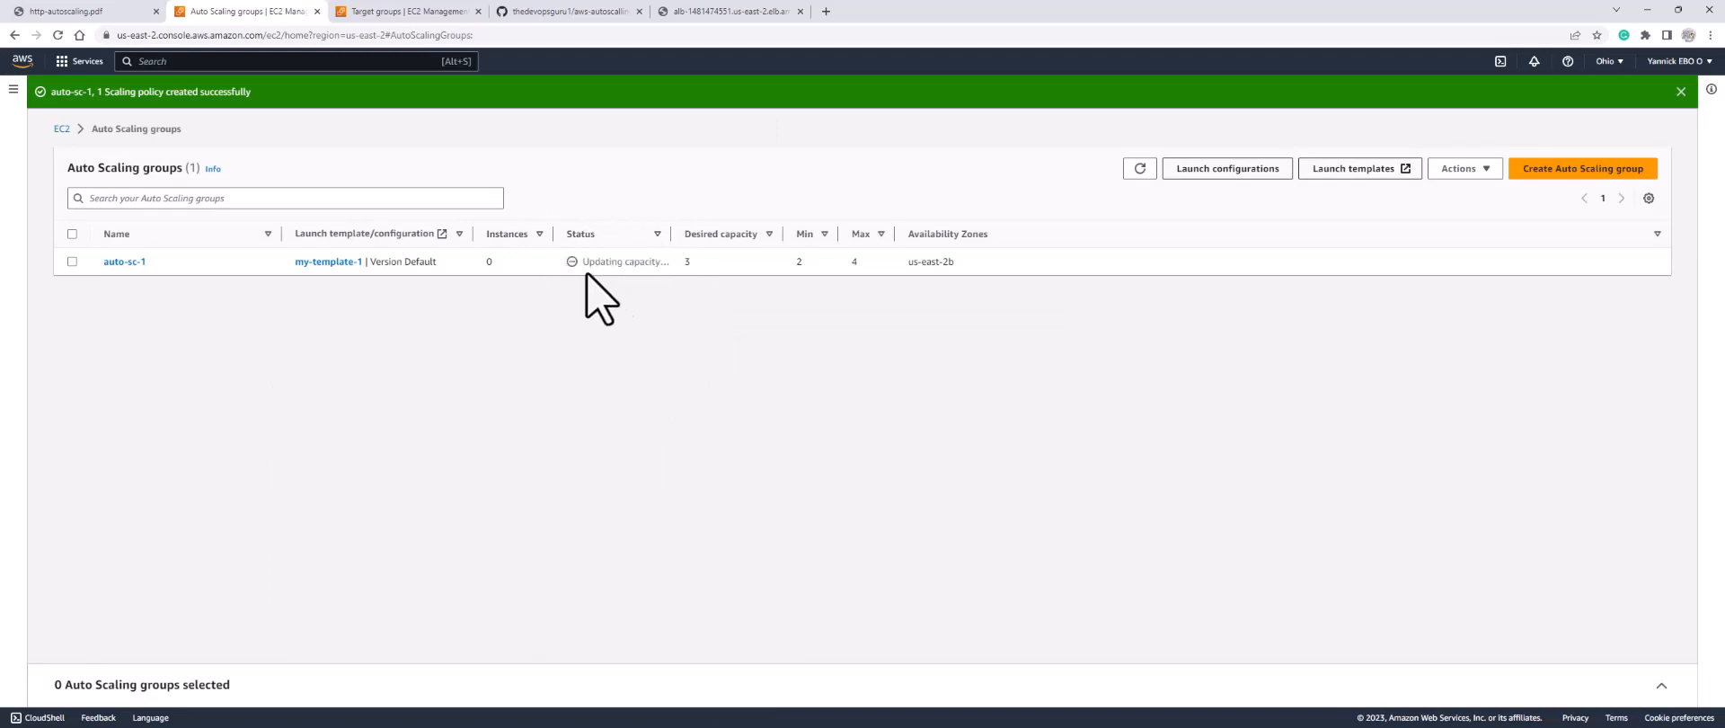
Step: List all EC2 instances without the running filter, showing bastion plus four apache instances
left_click(402, 12)
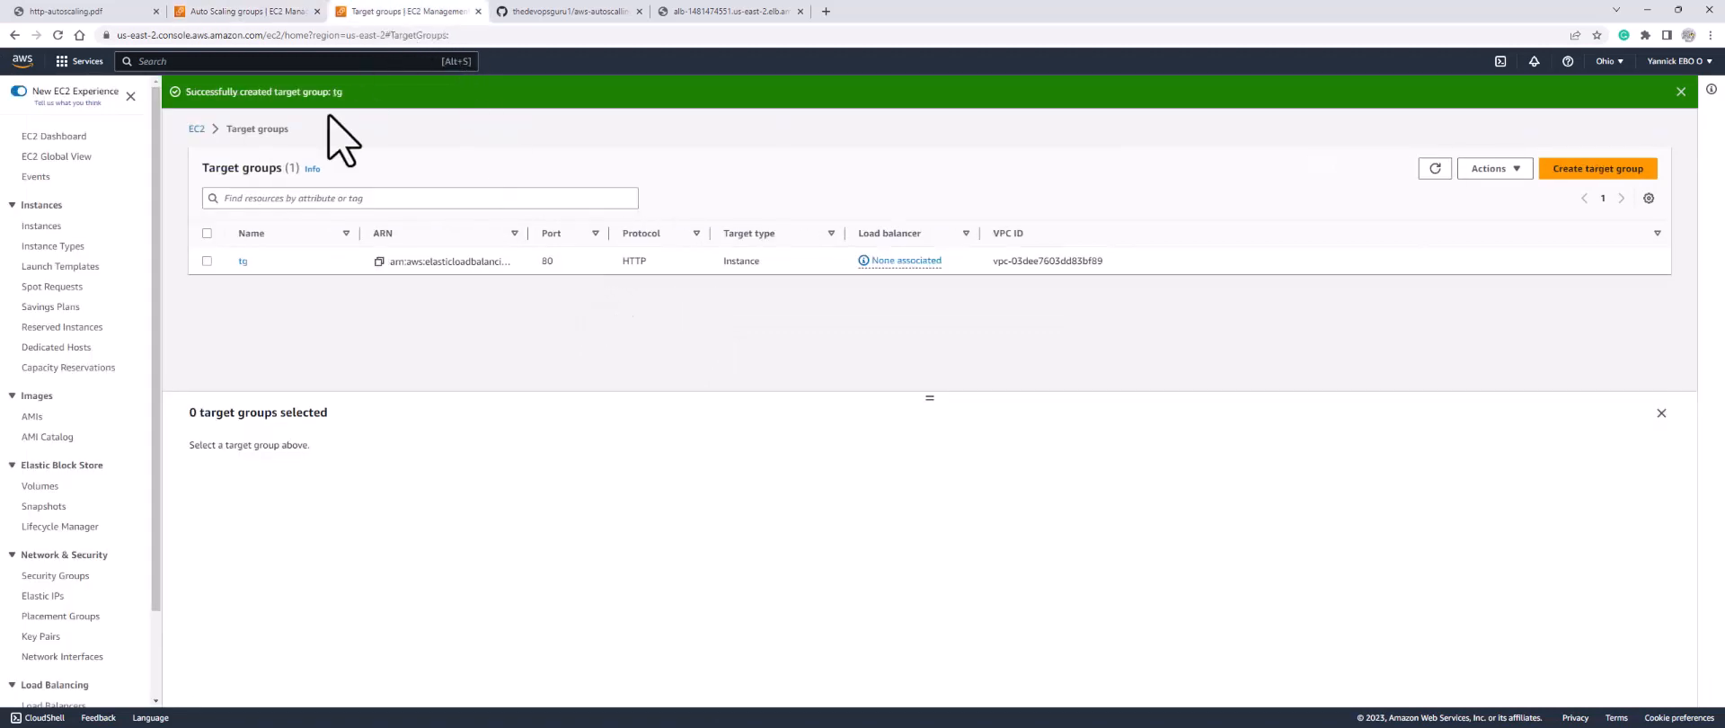
left_click(45, 138)
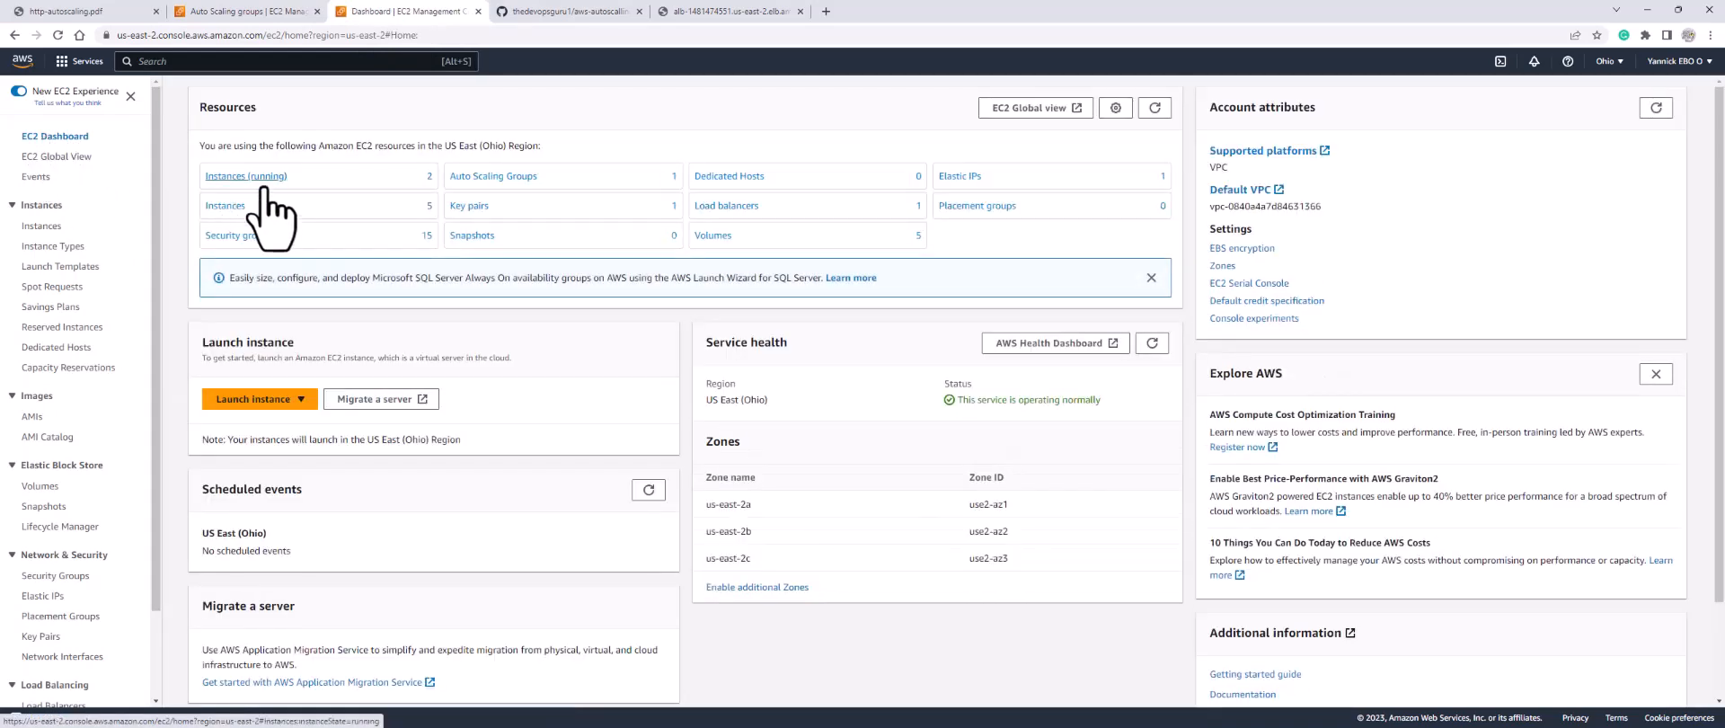
left_click(254, 177)
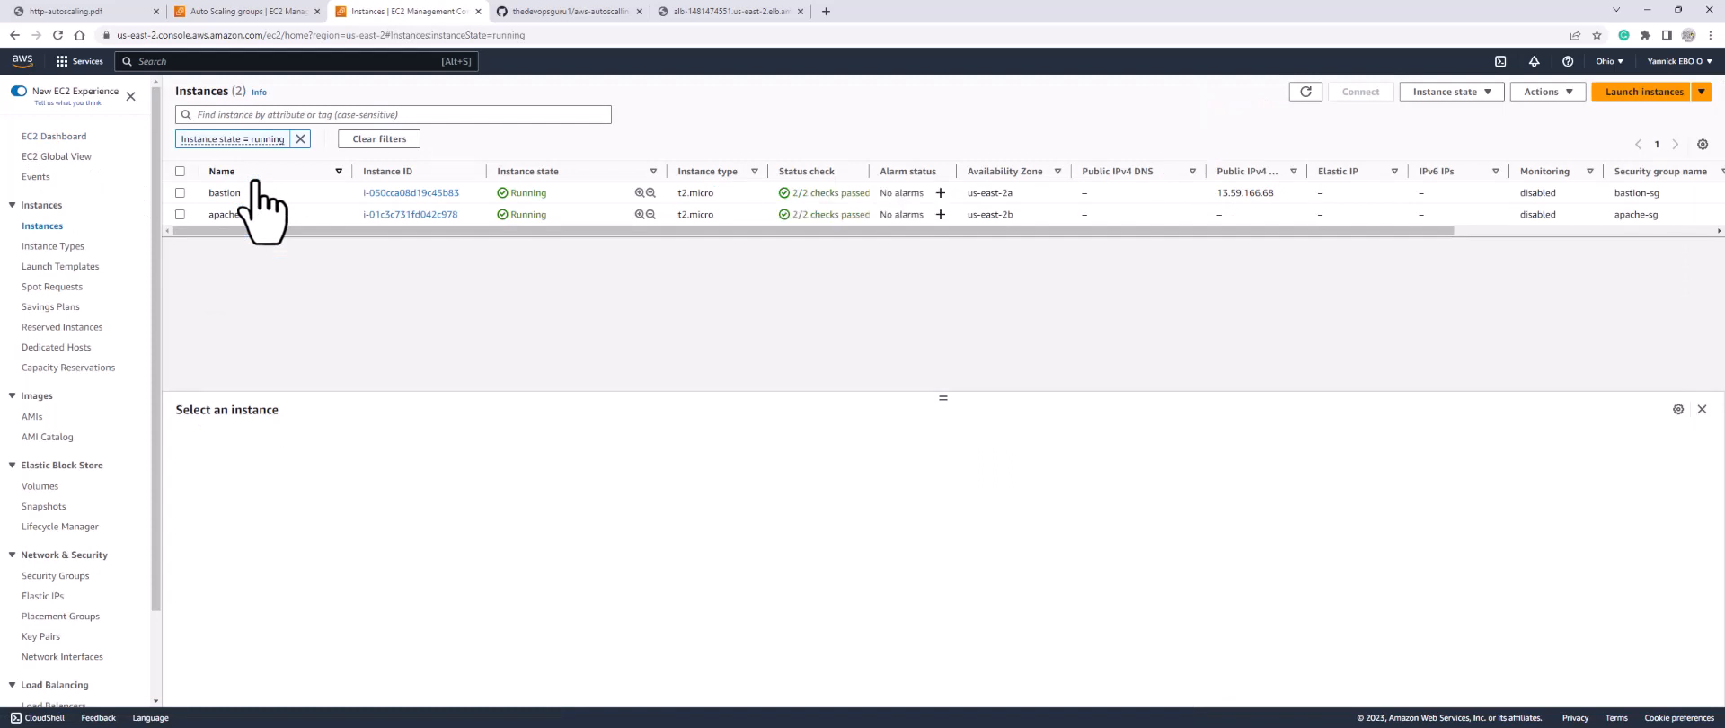
left_click(301, 139)
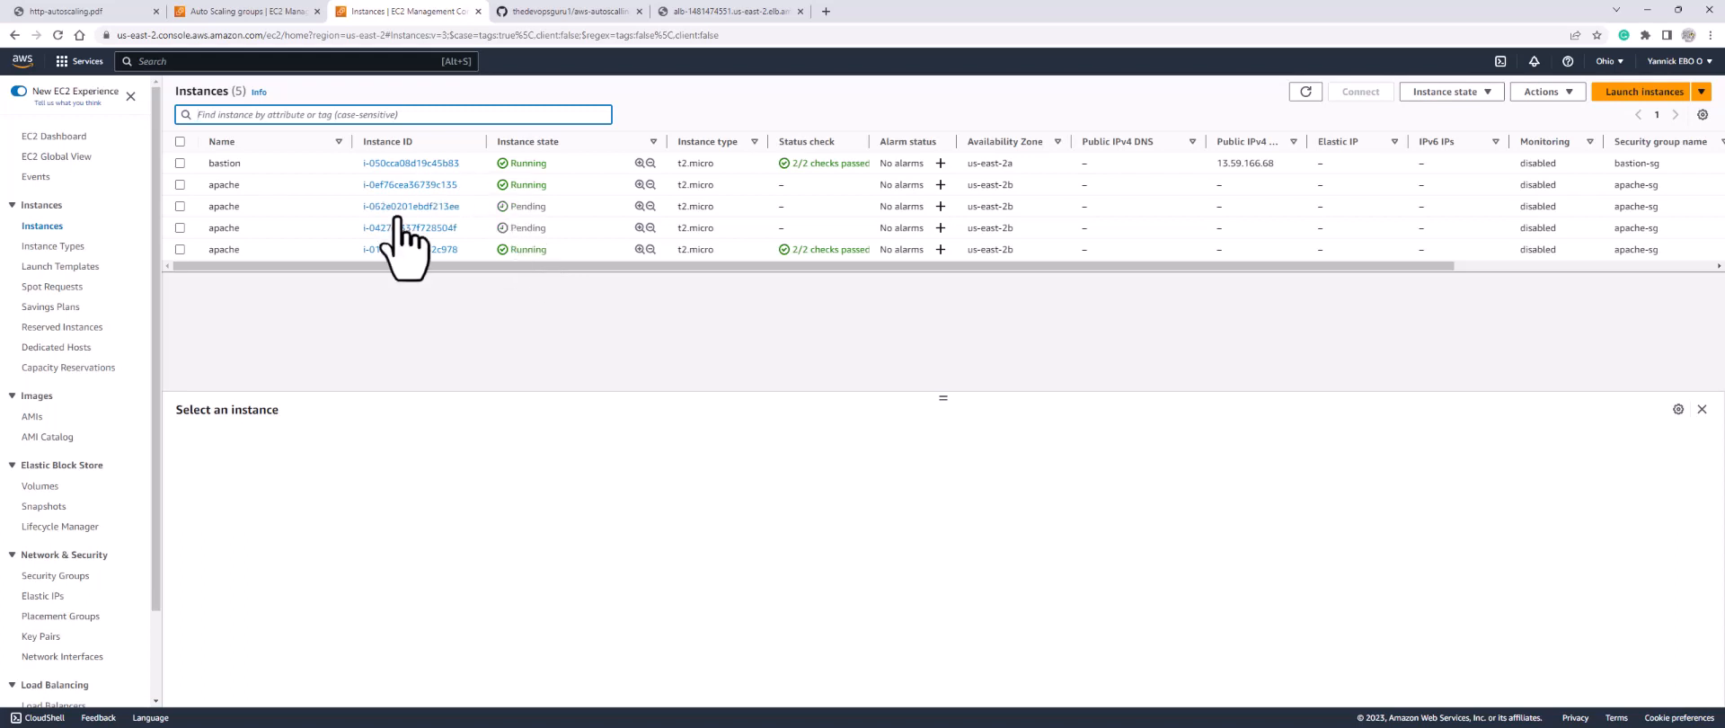
left_click(722, 12)
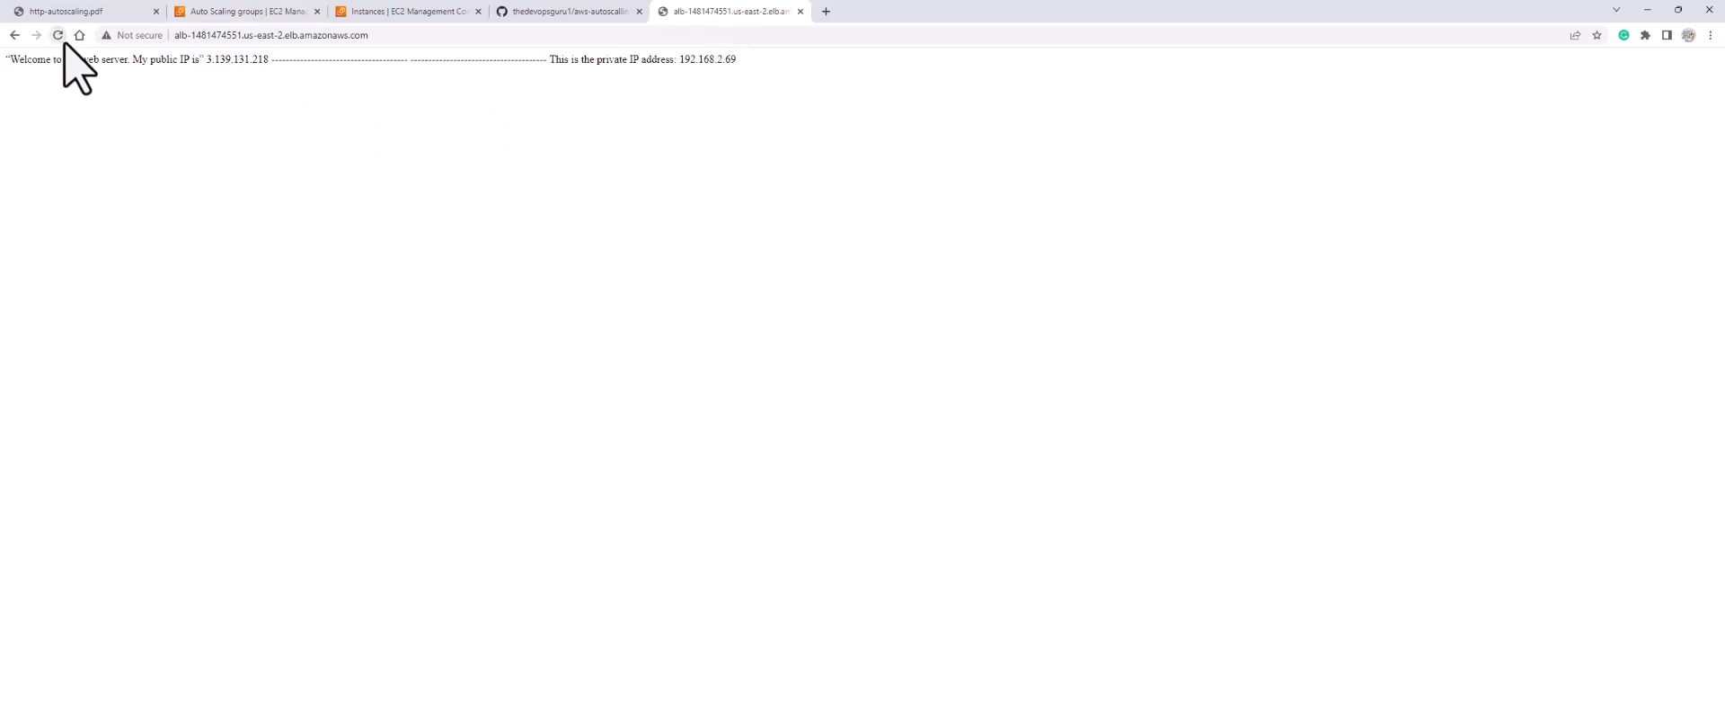
left_click_drag(267, 63, 203, 64)
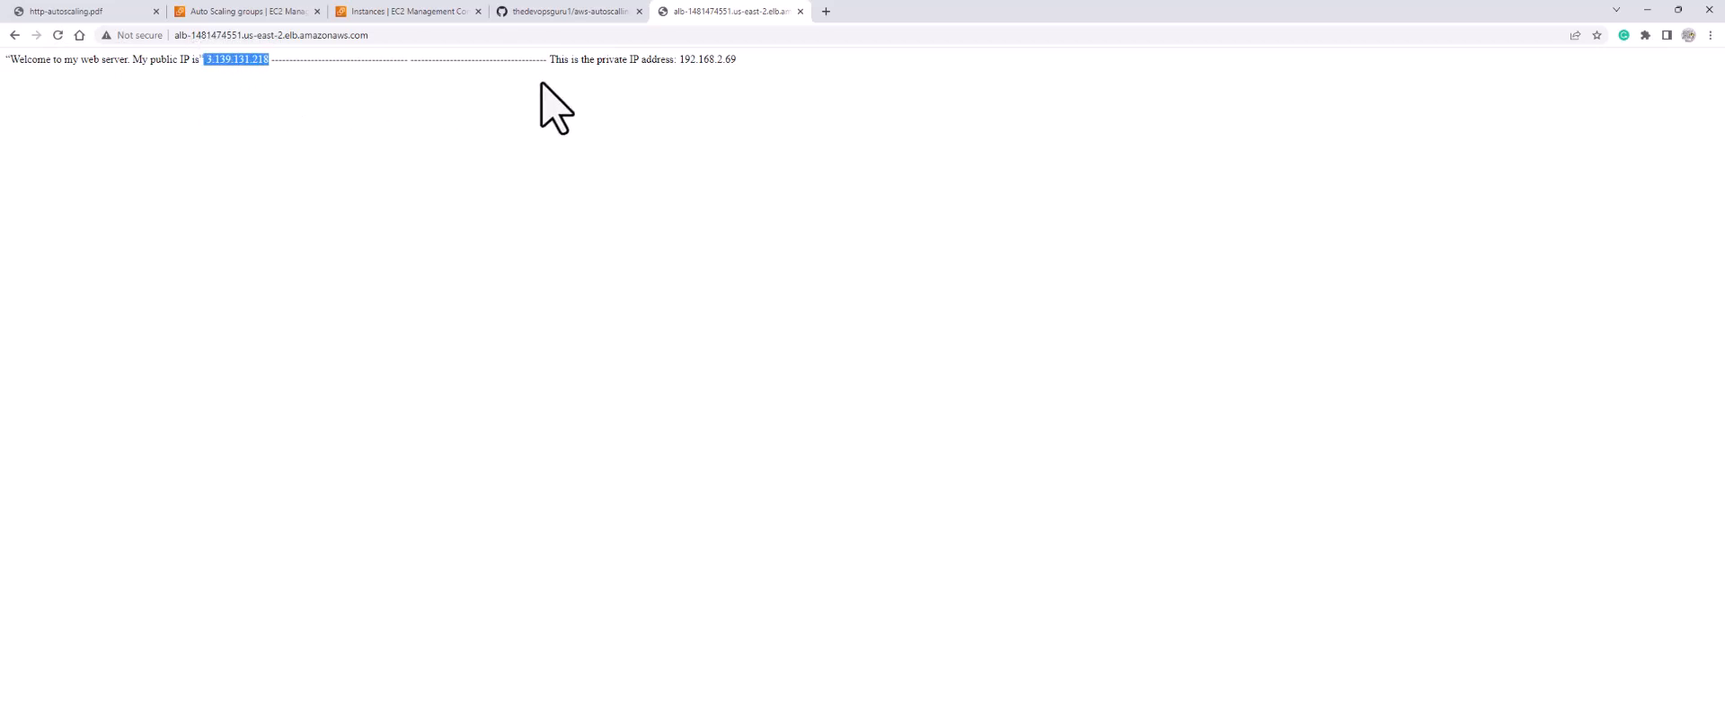
left_click_drag(736, 61, 683, 57)
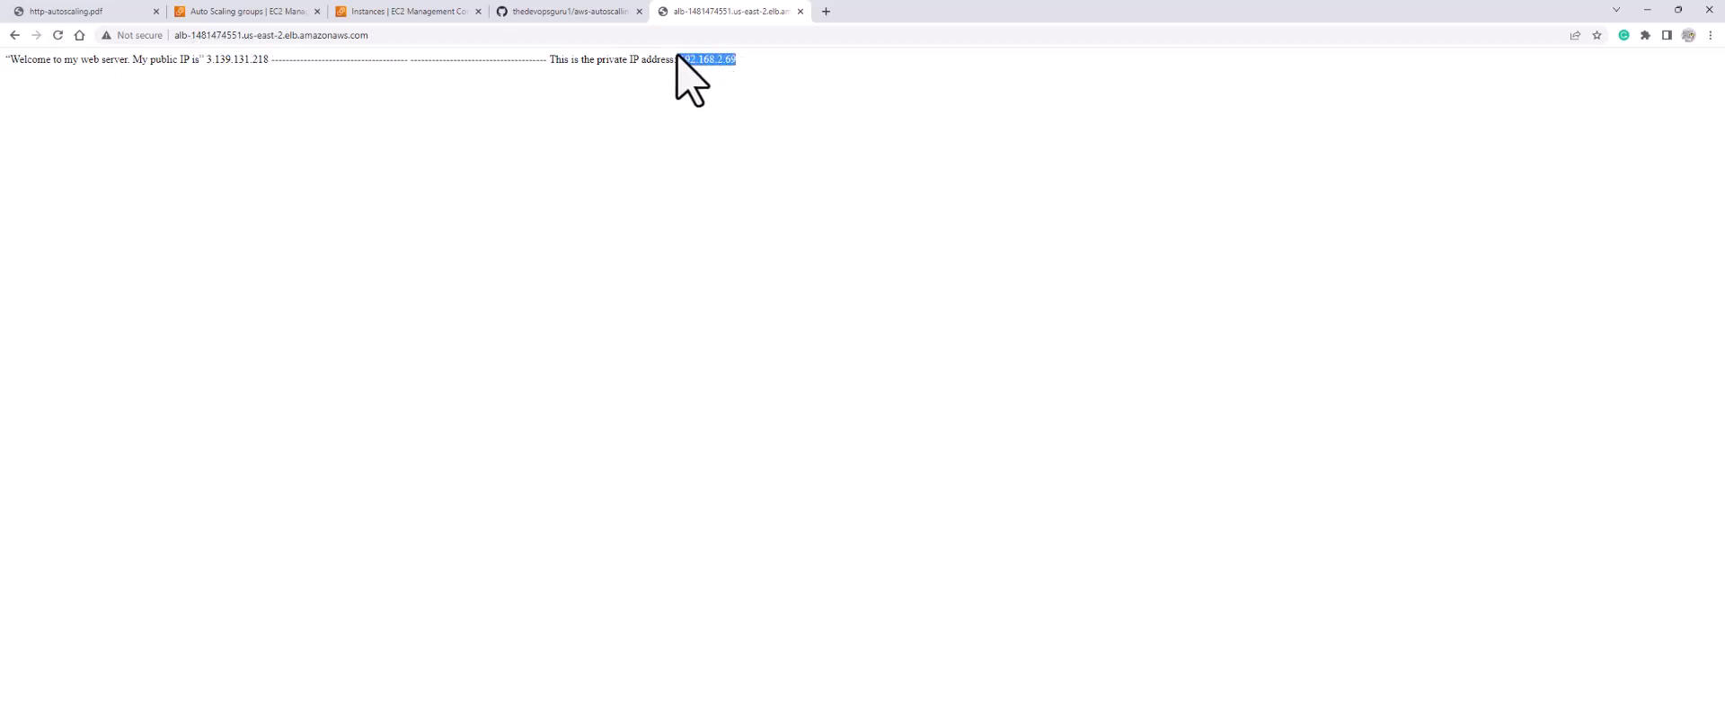
left_click_drag(267, 60, 203, 61)
left_click_drag(737, 60, 677, 61)
left_click_drag(735, 62, 682, 60)
left_click(737, 70)
left_click(404, 12)
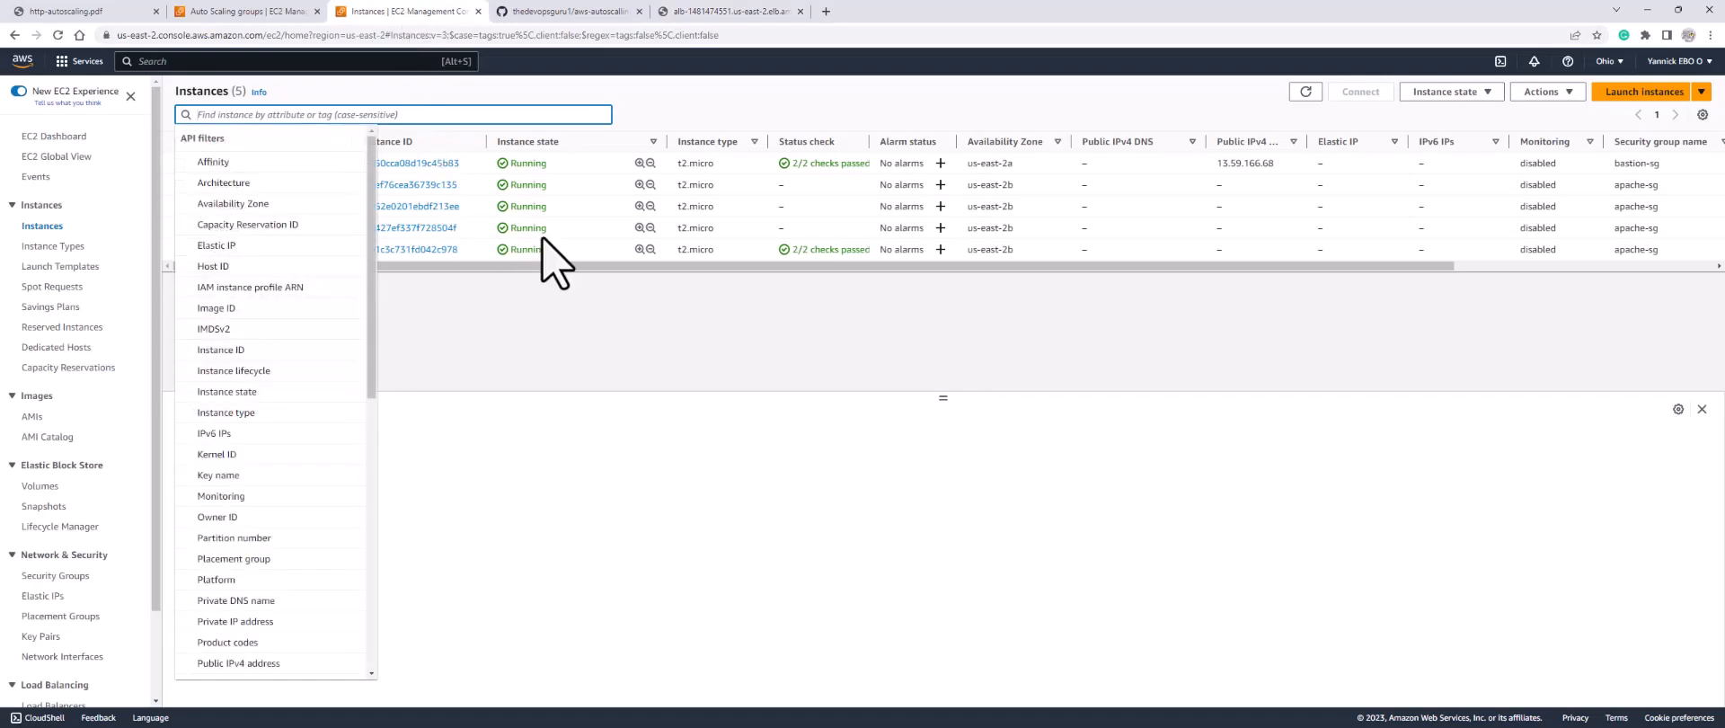
left_click(256, 12)
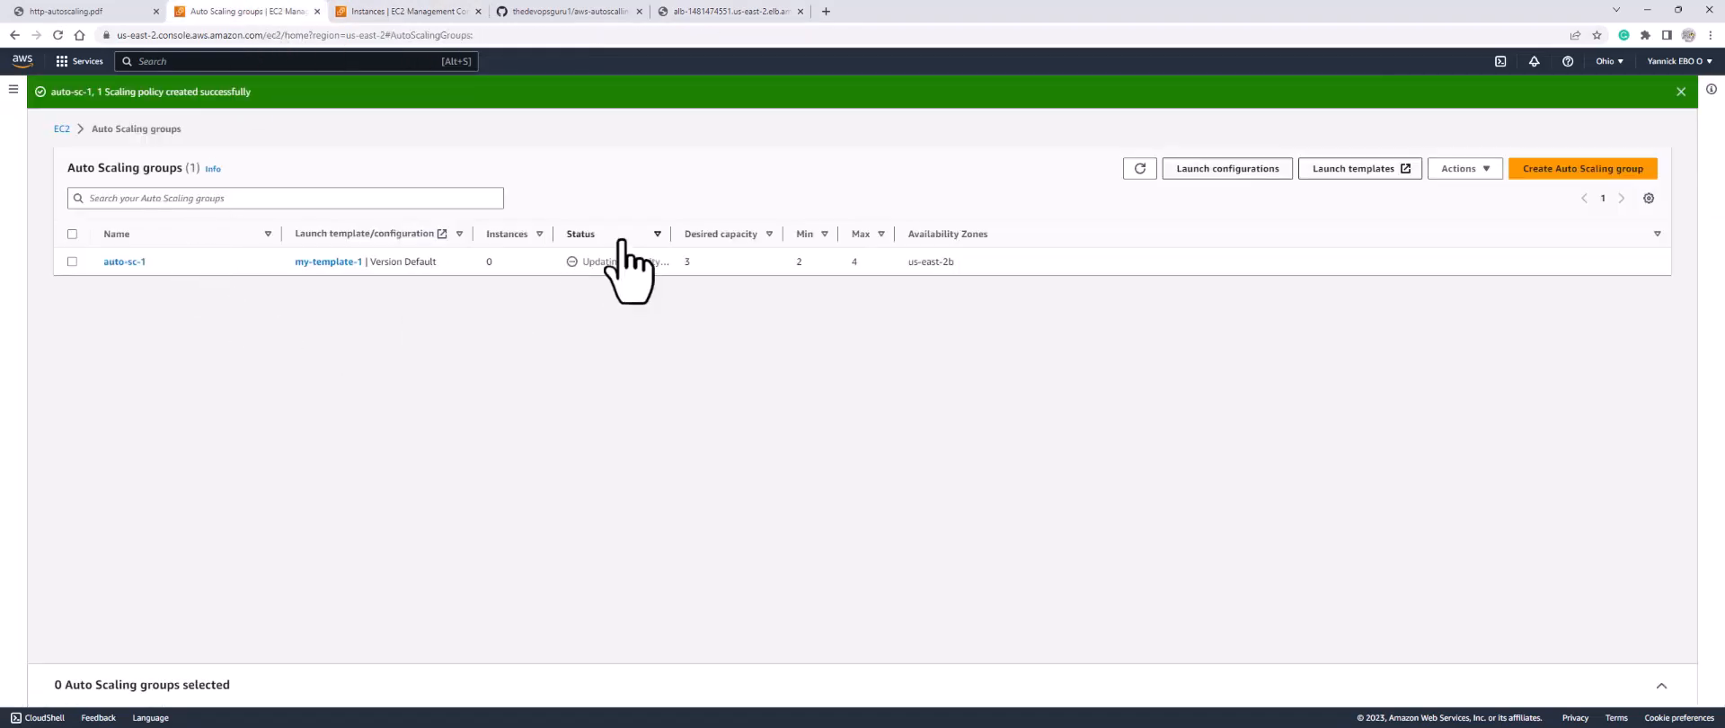
left_click(1140, 169)
left_click(1140, 169)
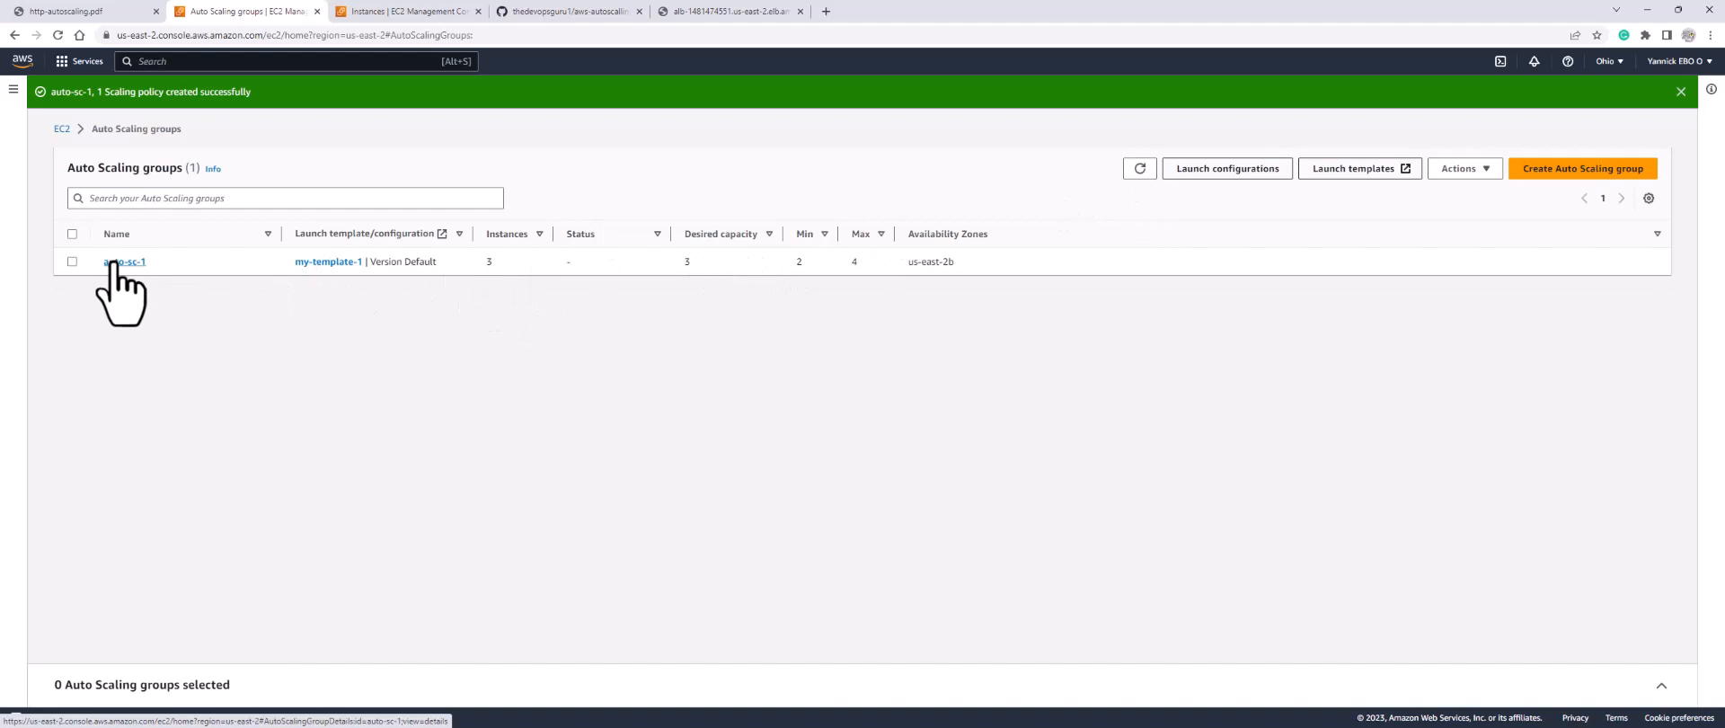
left_click(115, 262)
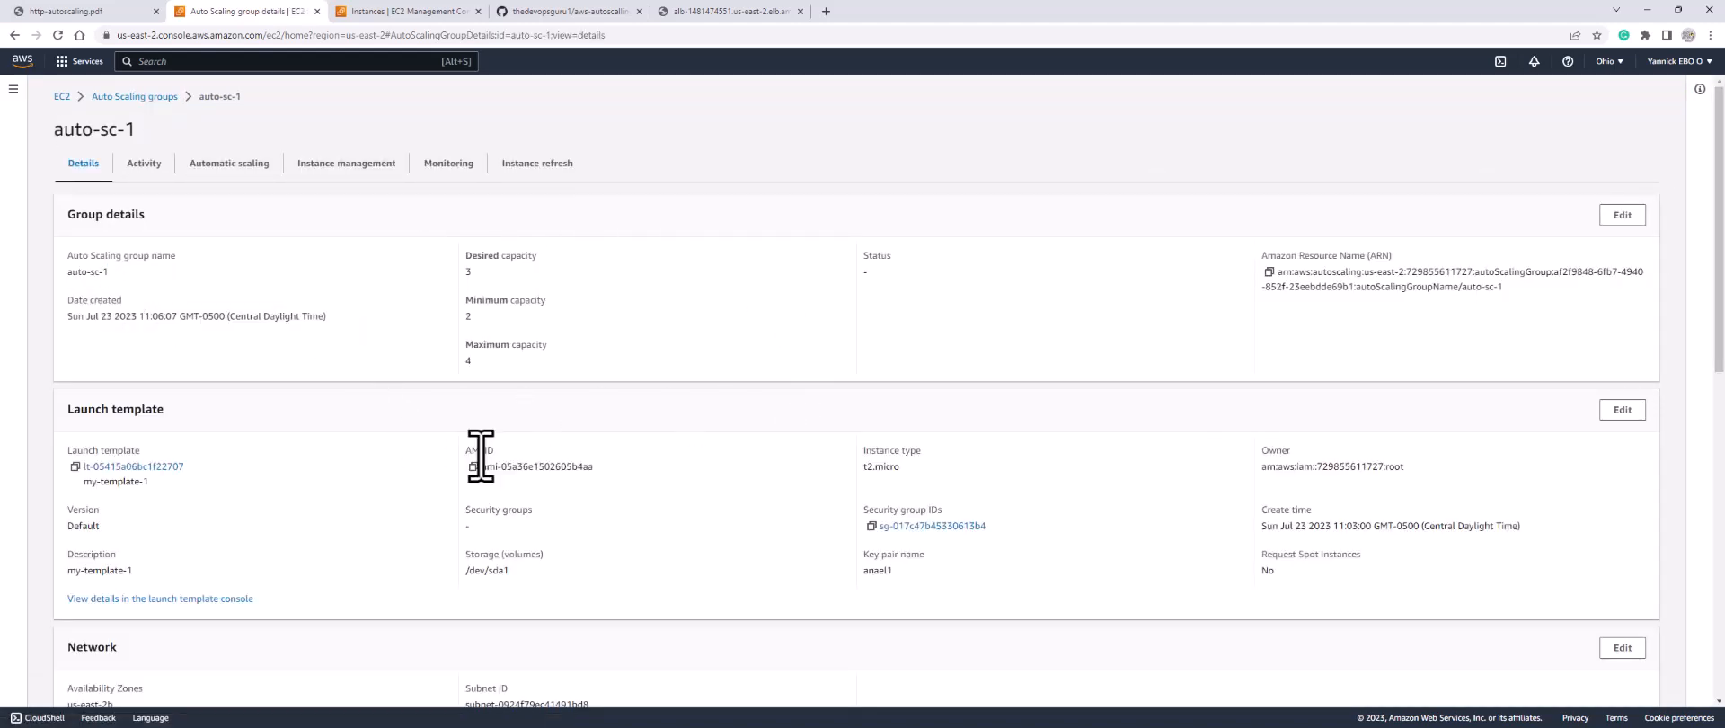
left_click(144, 164)
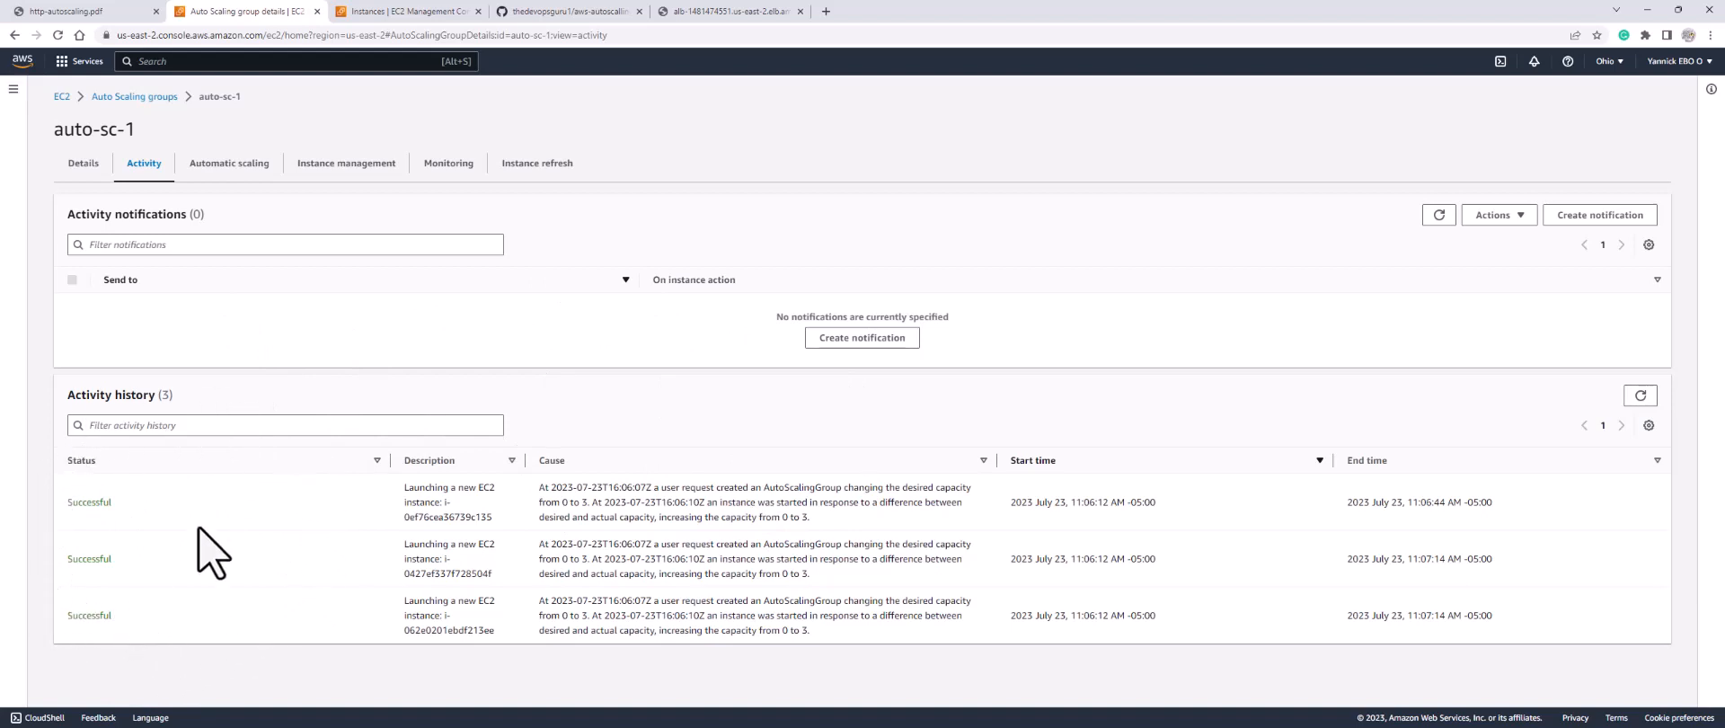
left_click(88, 165)
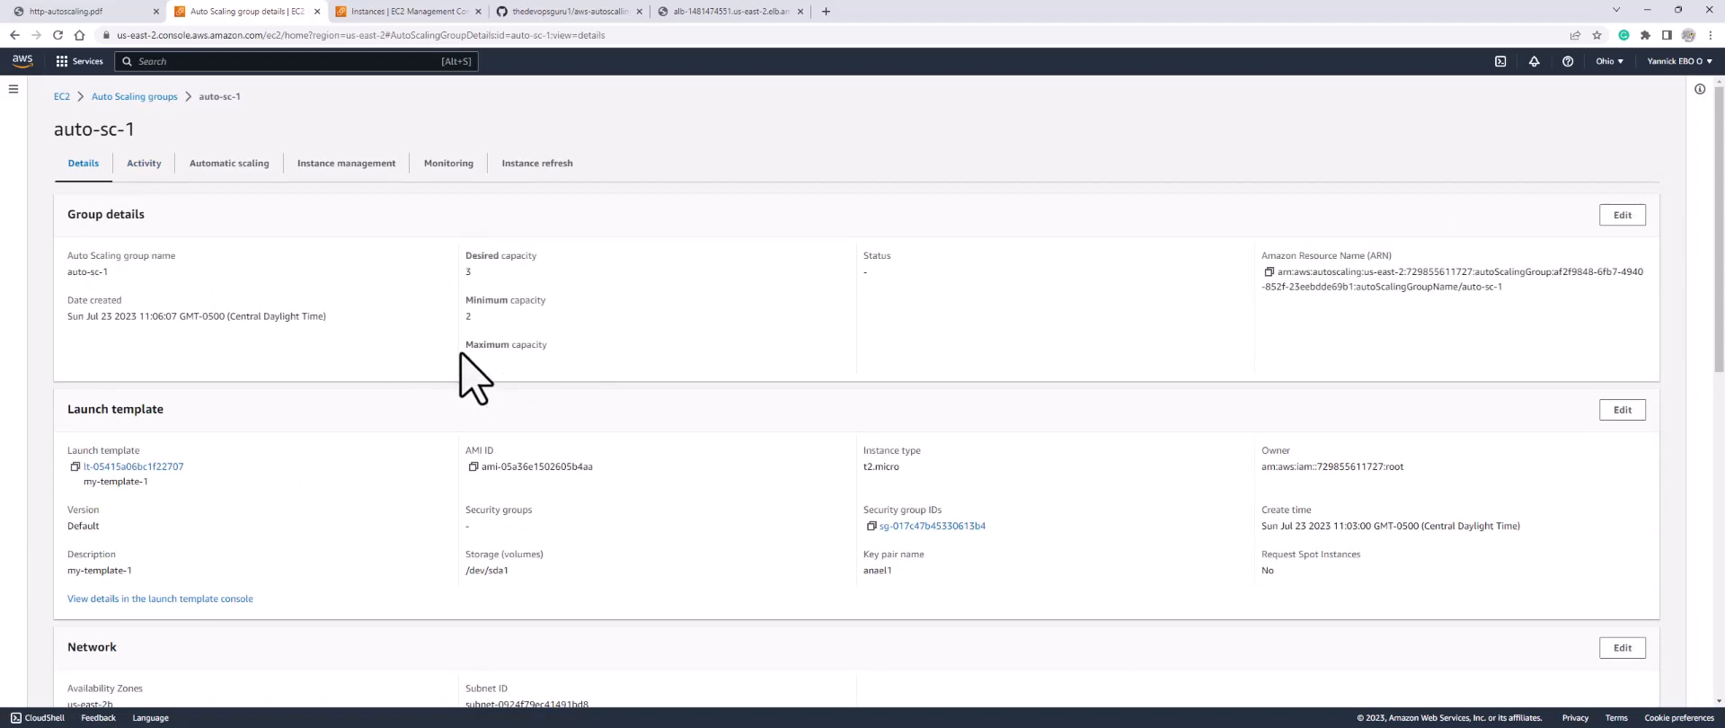
left_click(411, 11)
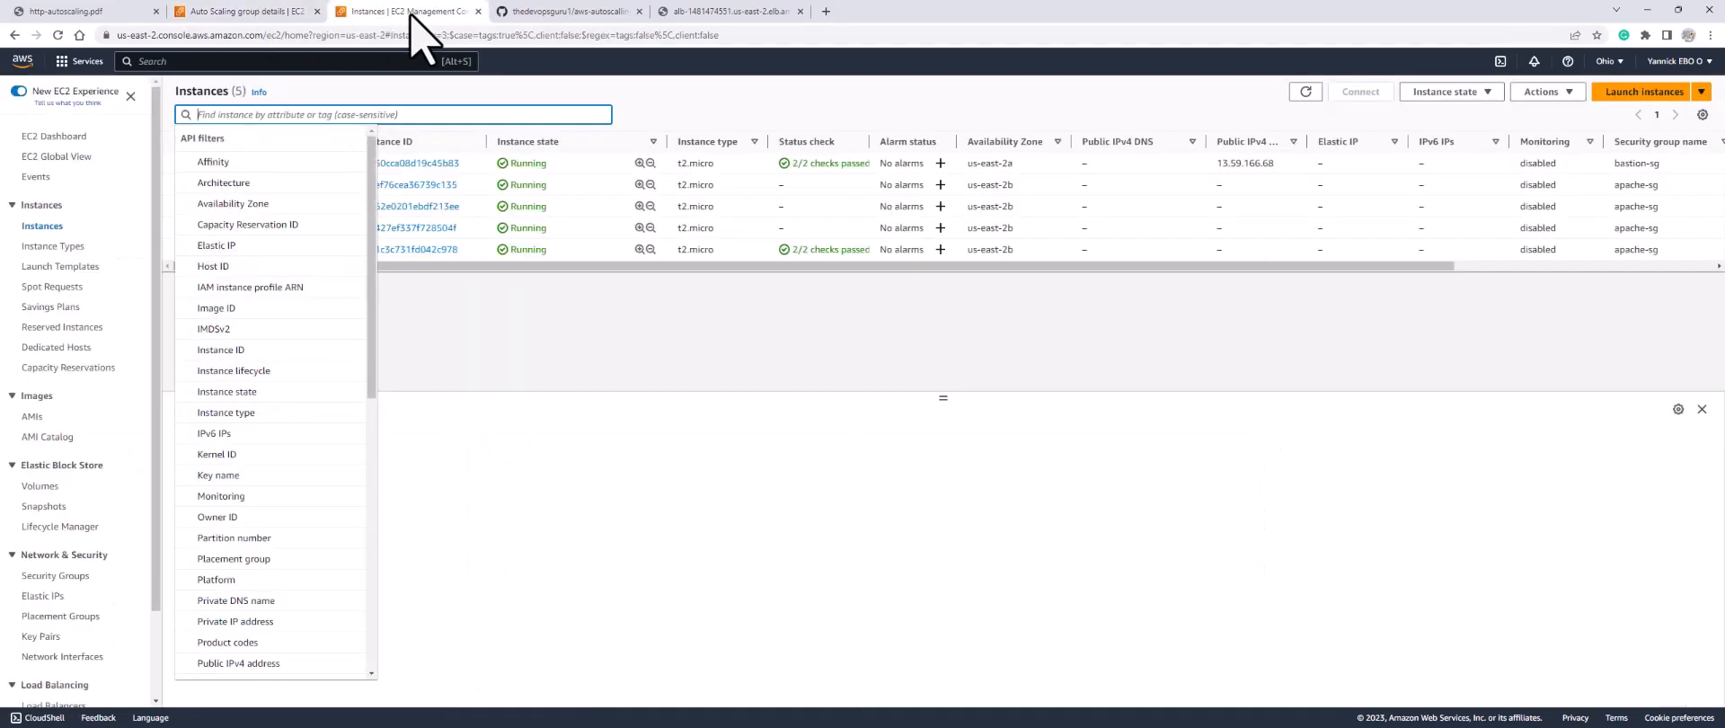
Step: Refresh the instance list to show six running instances with 2/2 checks passed
left_click(1150, 373)
left_click(1306, 91)
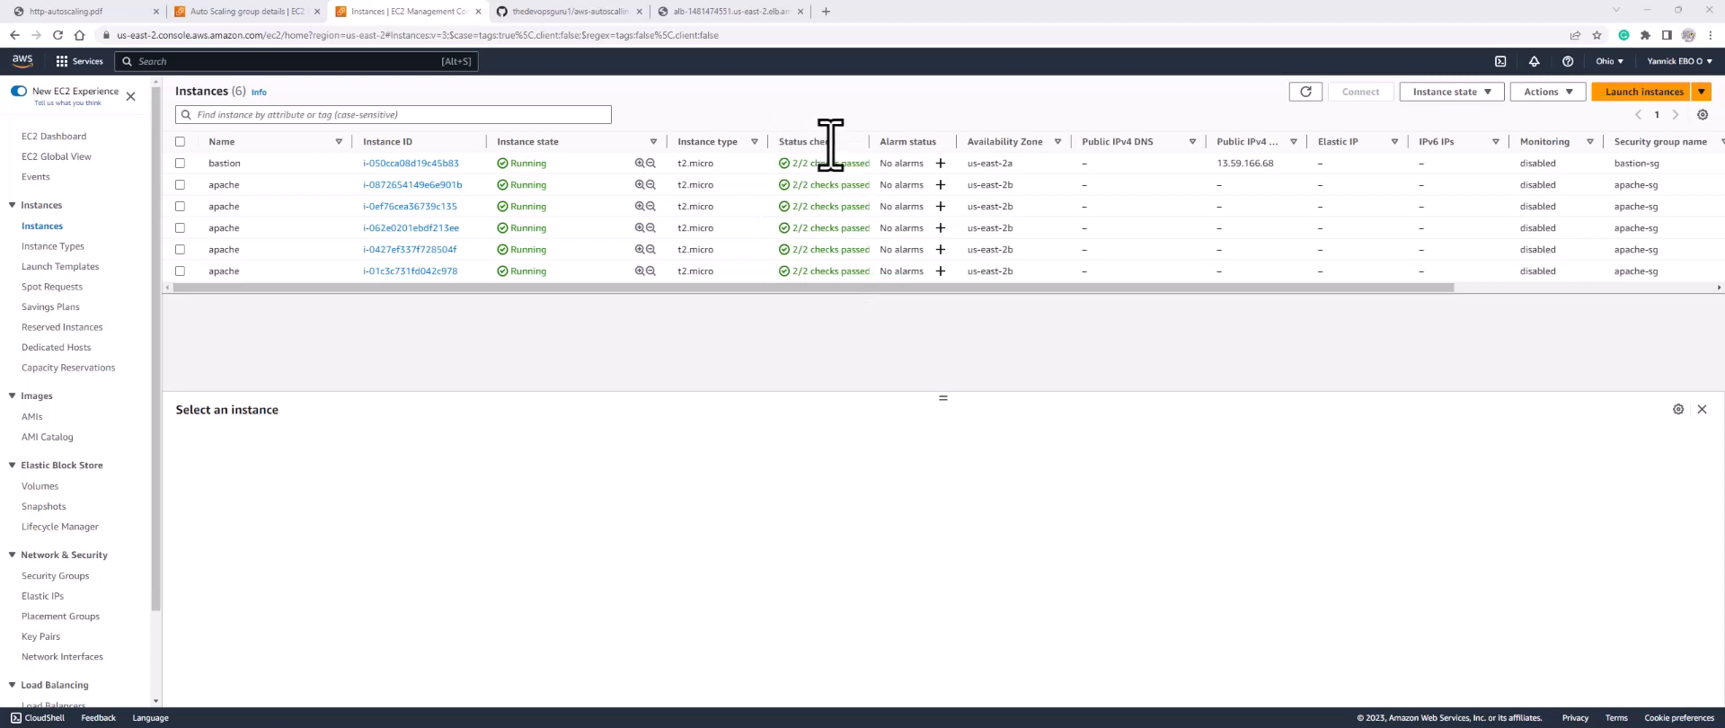
Step: Reload the load balancer's page to see another instance's private IP, 192.168.2.65
left_click(728, 11)
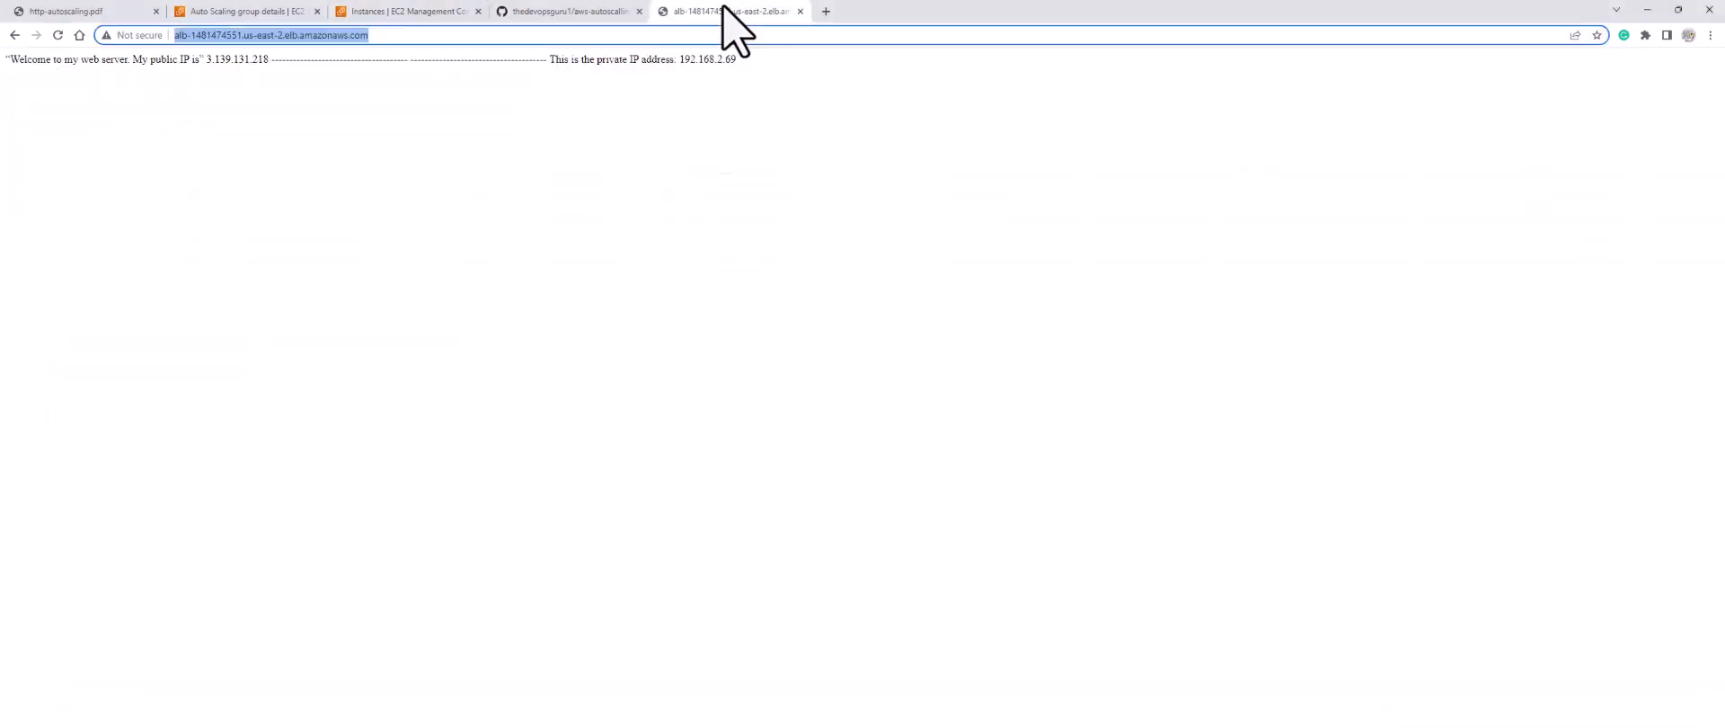
left_click_drag(738, 59, 681, 59)
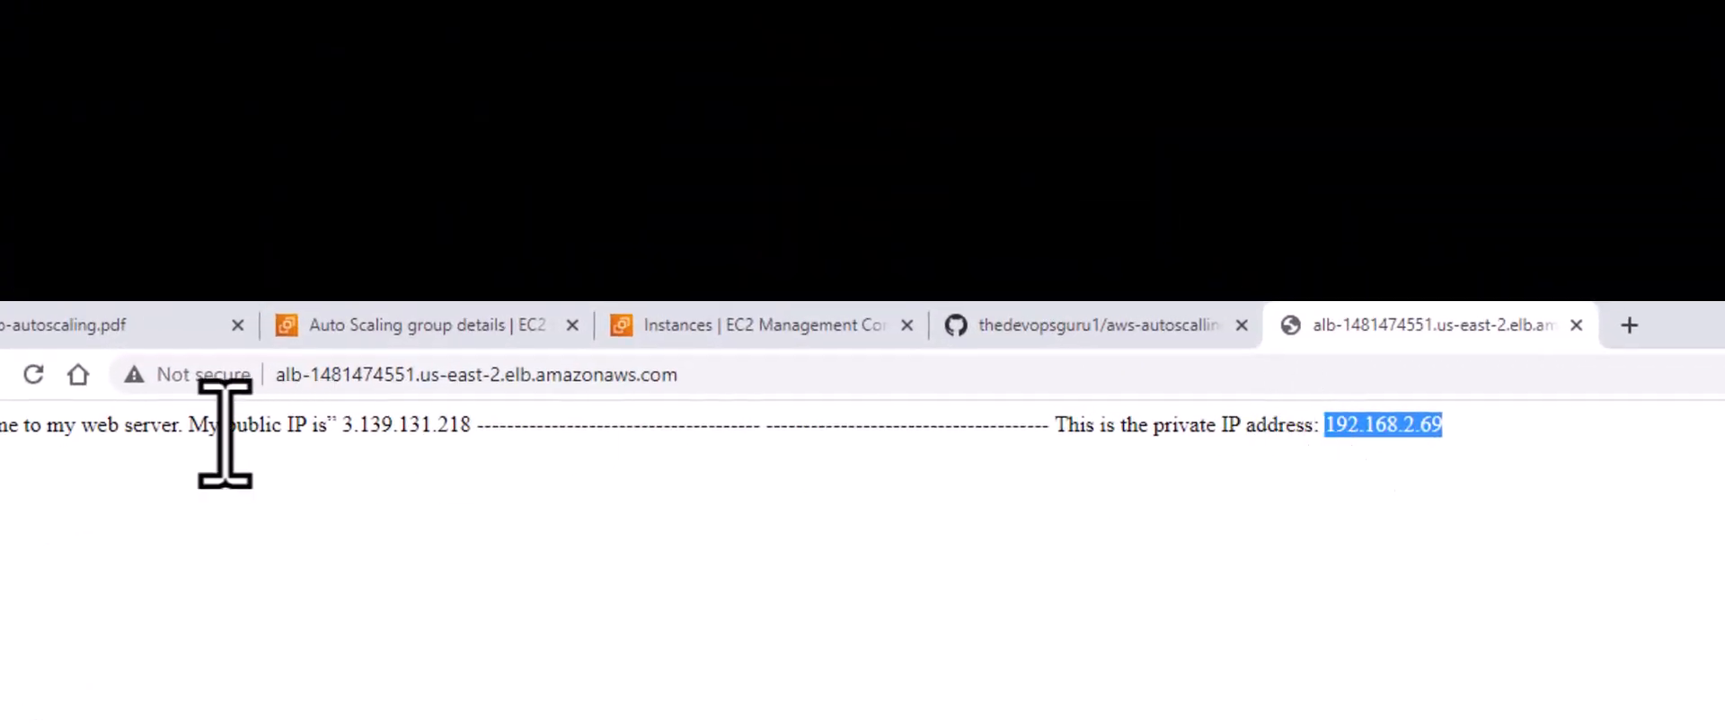
left_click(21, 379)
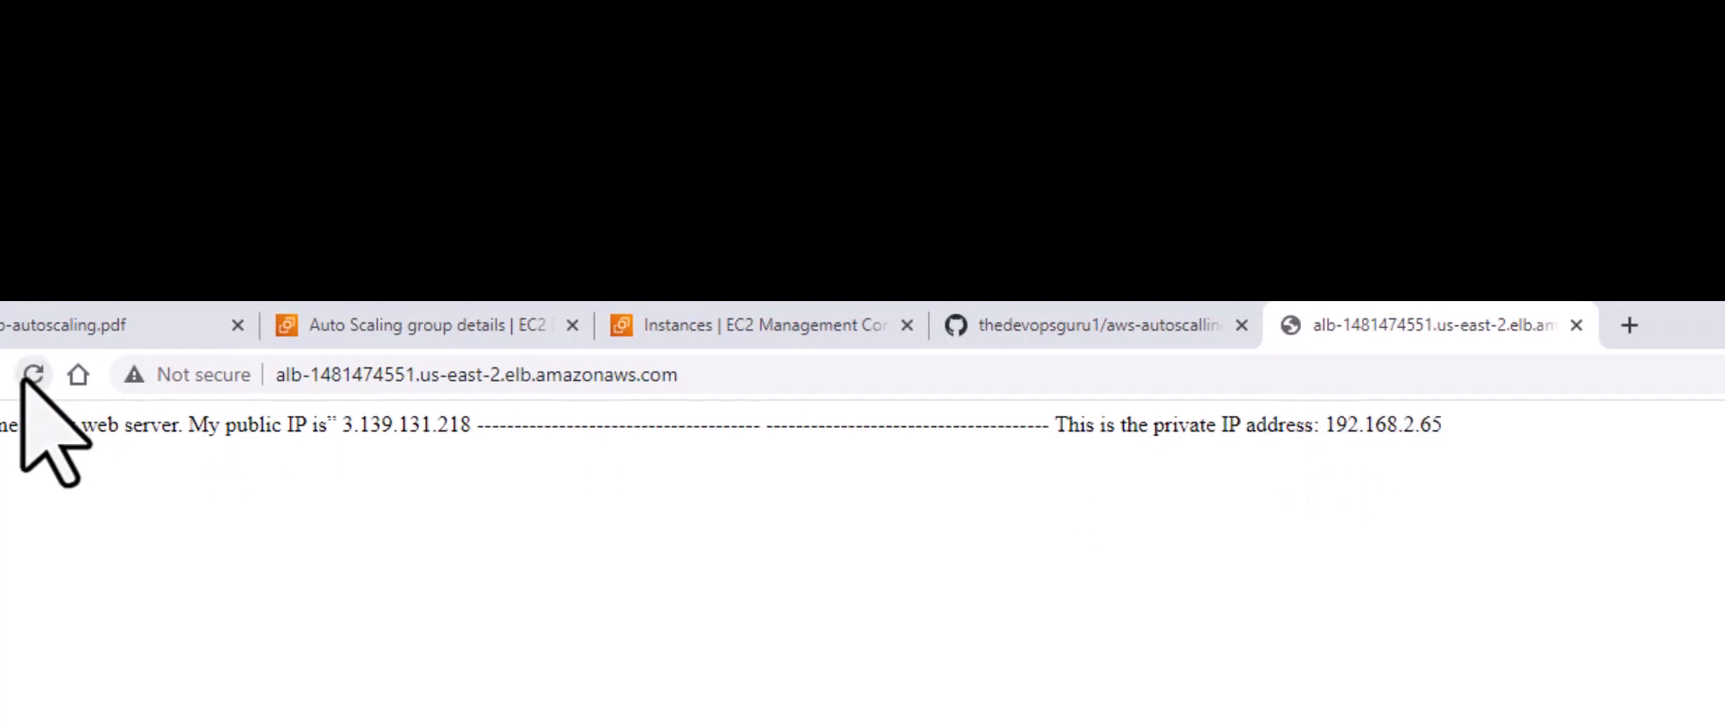